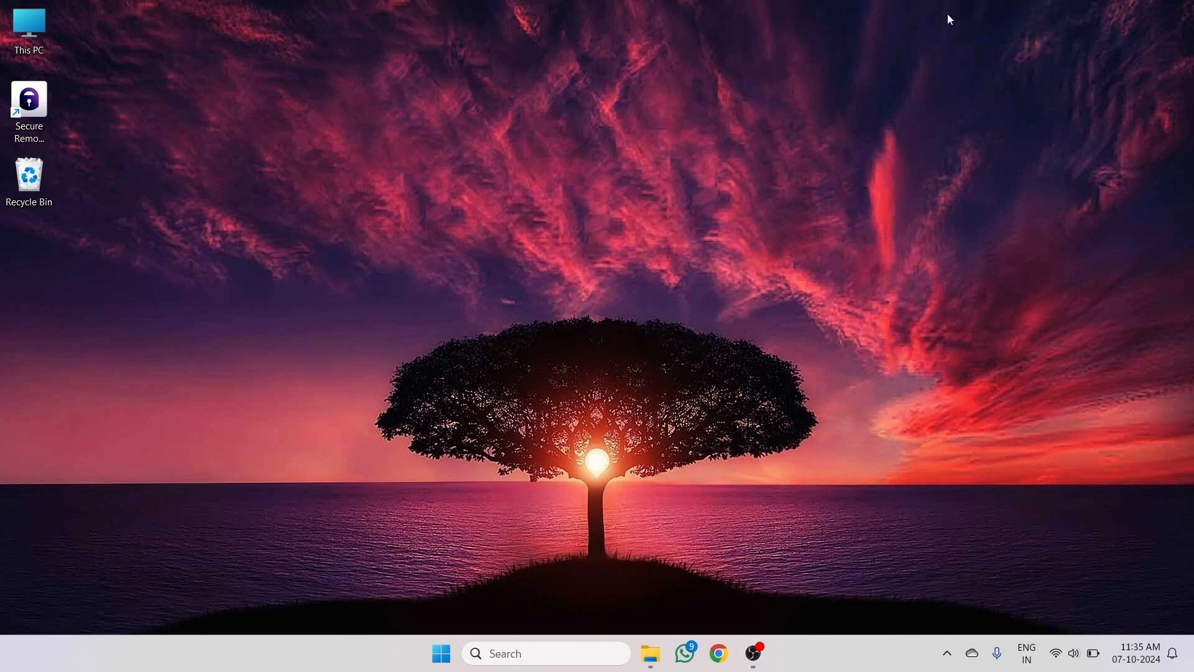
- Open the insurance CSV file from the DATA folder in Downloads
{"action": "left_click", "coordinate": [649, 653]}
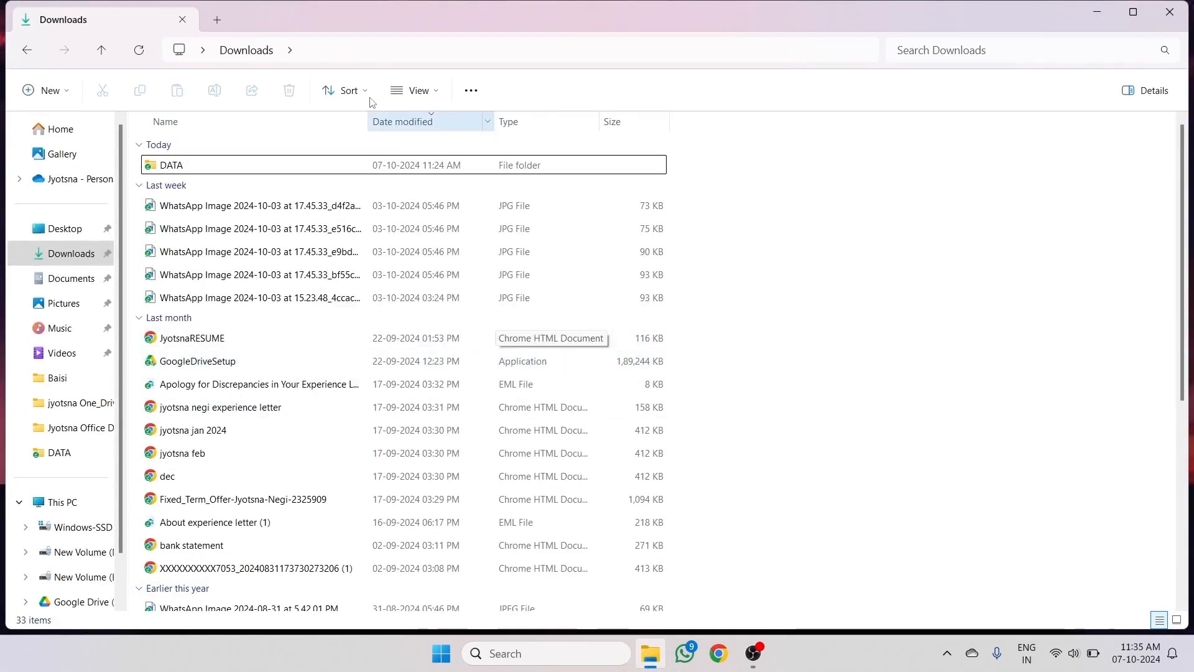
{"action": "double_click", "coordinate": [224, 166]}
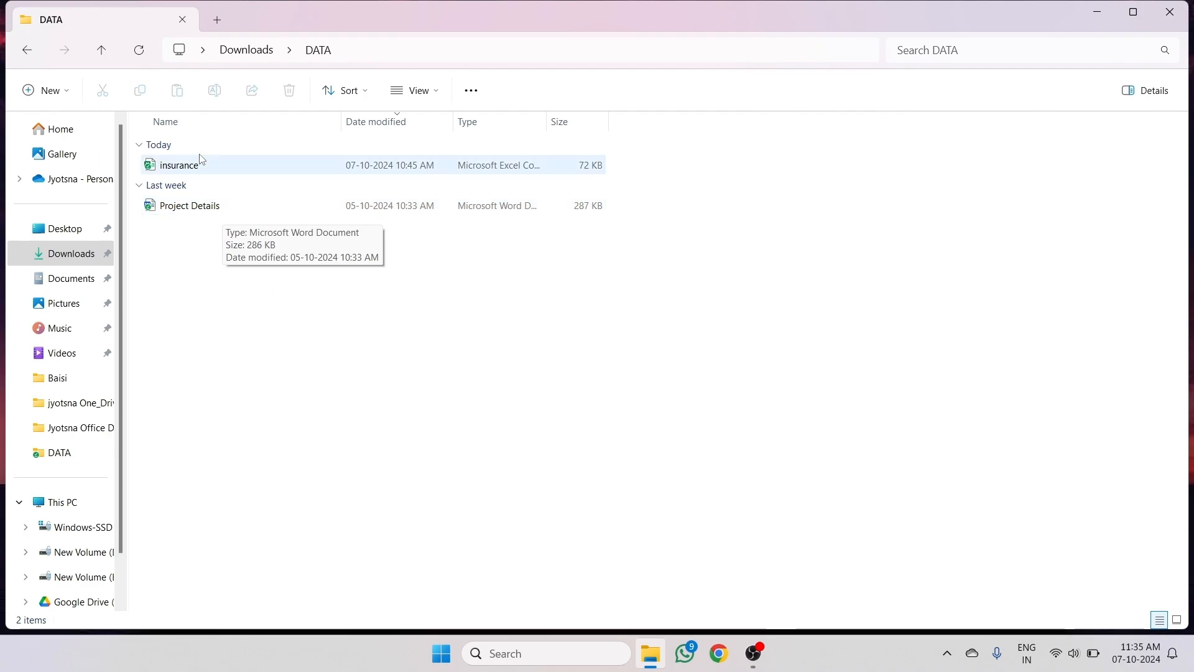
{"action": "double_click", "coordinate": [203, 169]}
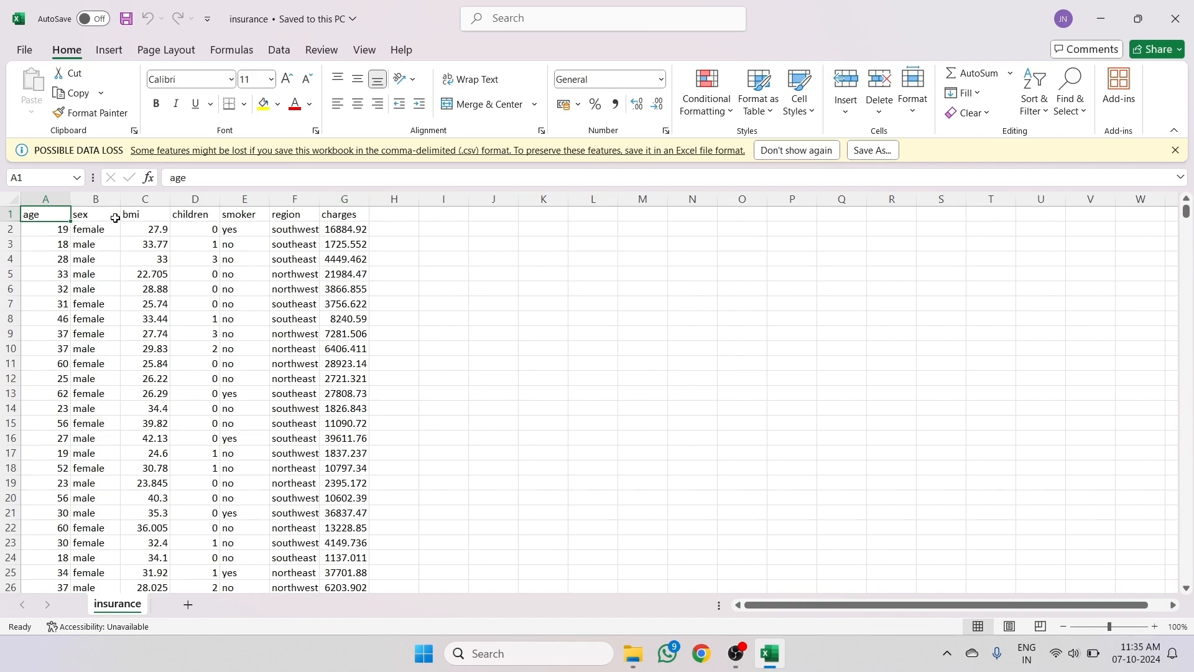
- Fill the header cells A1:G1, from age to charges, with yellow
{"action": "left_click_drag", "start_coordinate": [50, 215], "coordinate": [346, 215]}
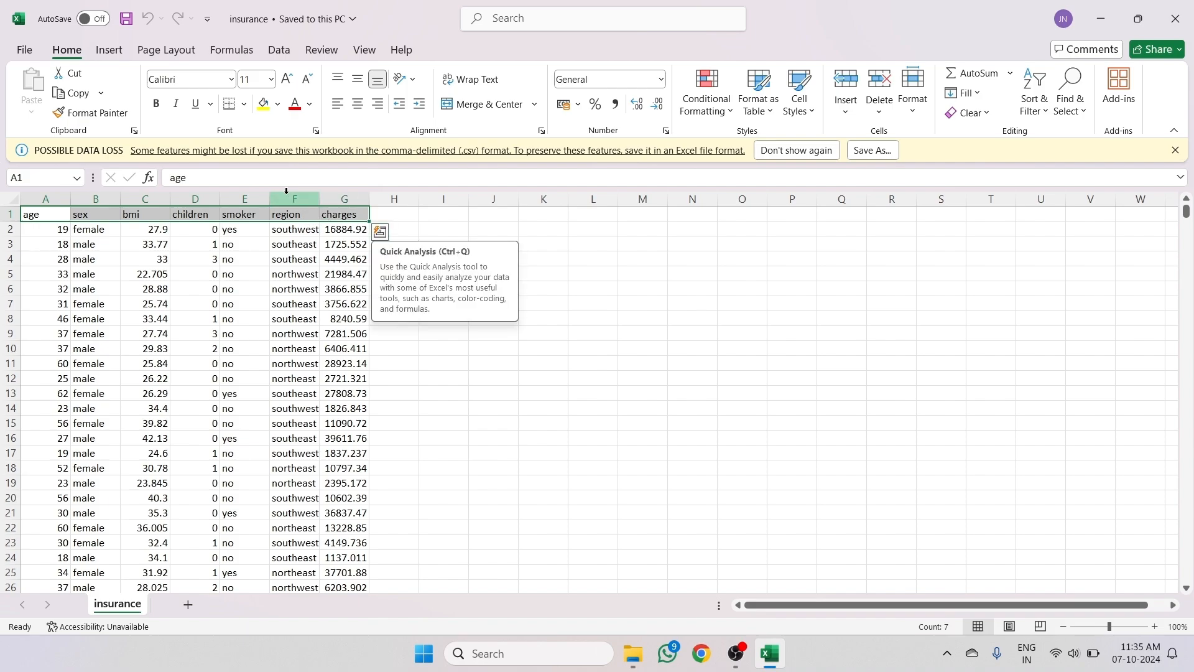
{"action": "left_click", "coordinate": [263, 105]}
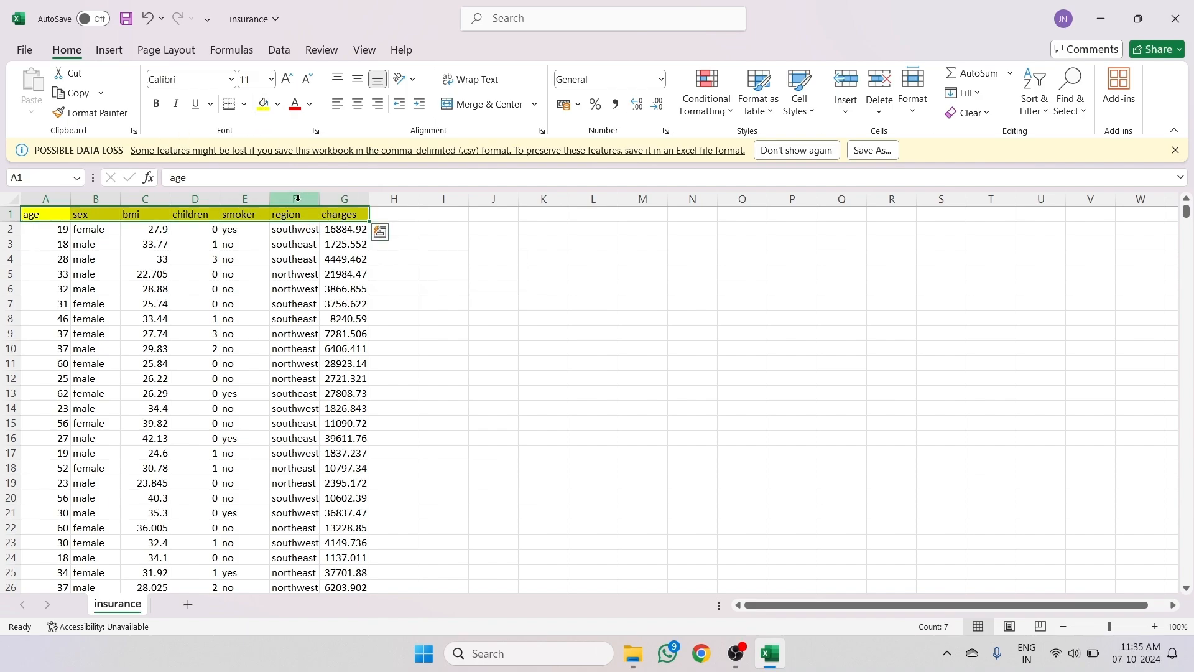
- Apply all borders to the entire insurance data range and centre its contents horizontally
{"action": "left_click", "coordinate": [34, 215]}
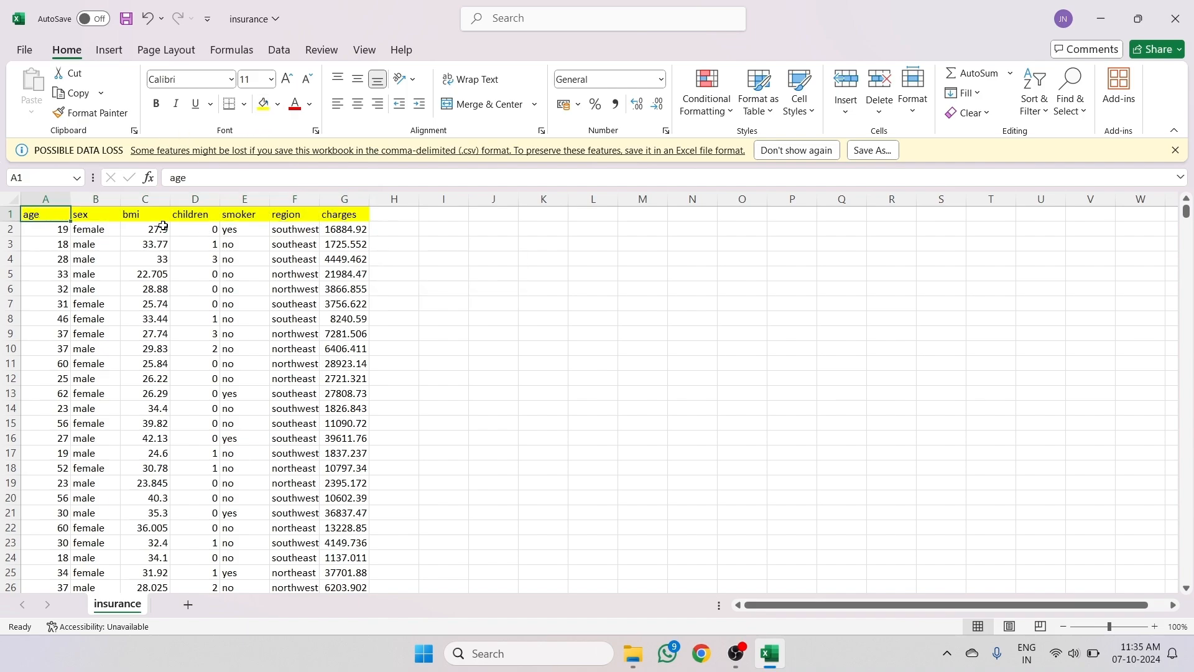
{"action": "key", "text": "ctrl+shift+Right"}
{"action": "key", "text": "ctrl+shift+Down"}
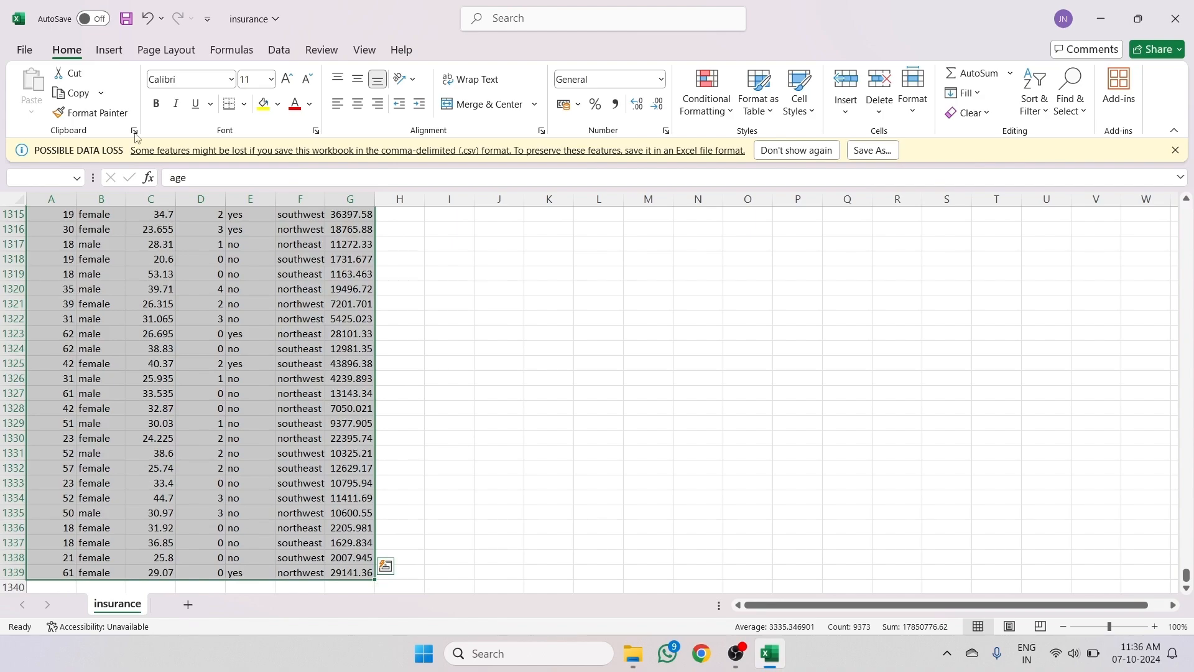
{"action": "left_click", "coordinate": [244, 104]}
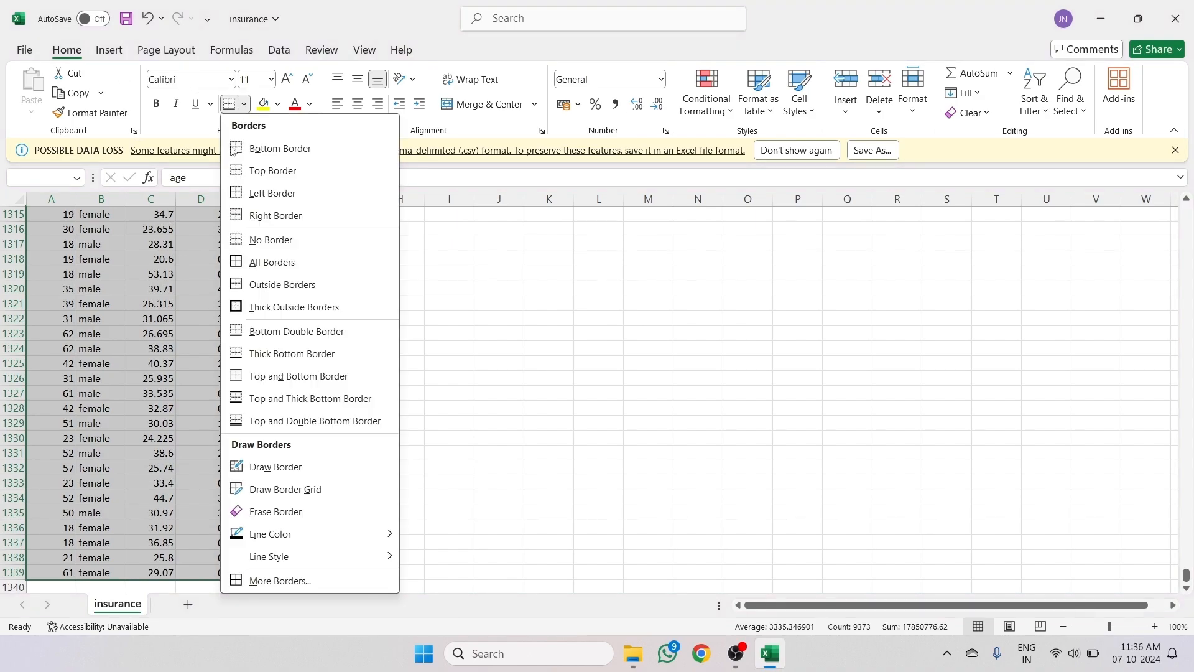
{"action": "left_click", "coordinate": [272, 262]}
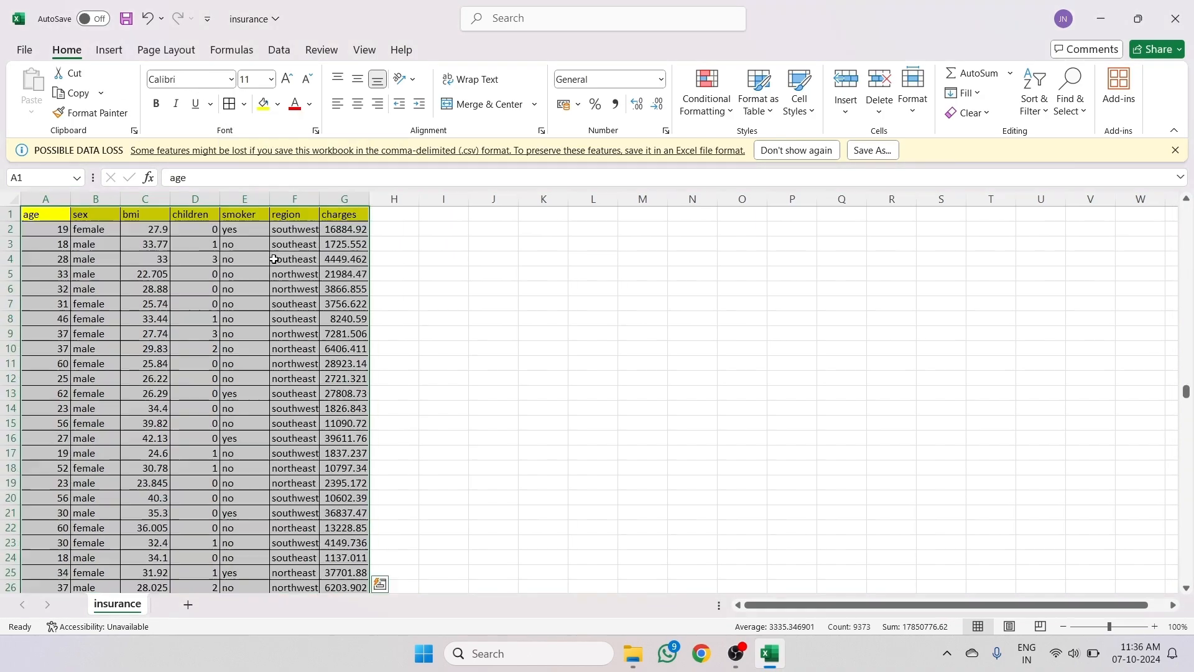
{"action": "left_click", "coordinate": [356, 106]}
{"action": "left_click", "coordinate": [395, 288]}
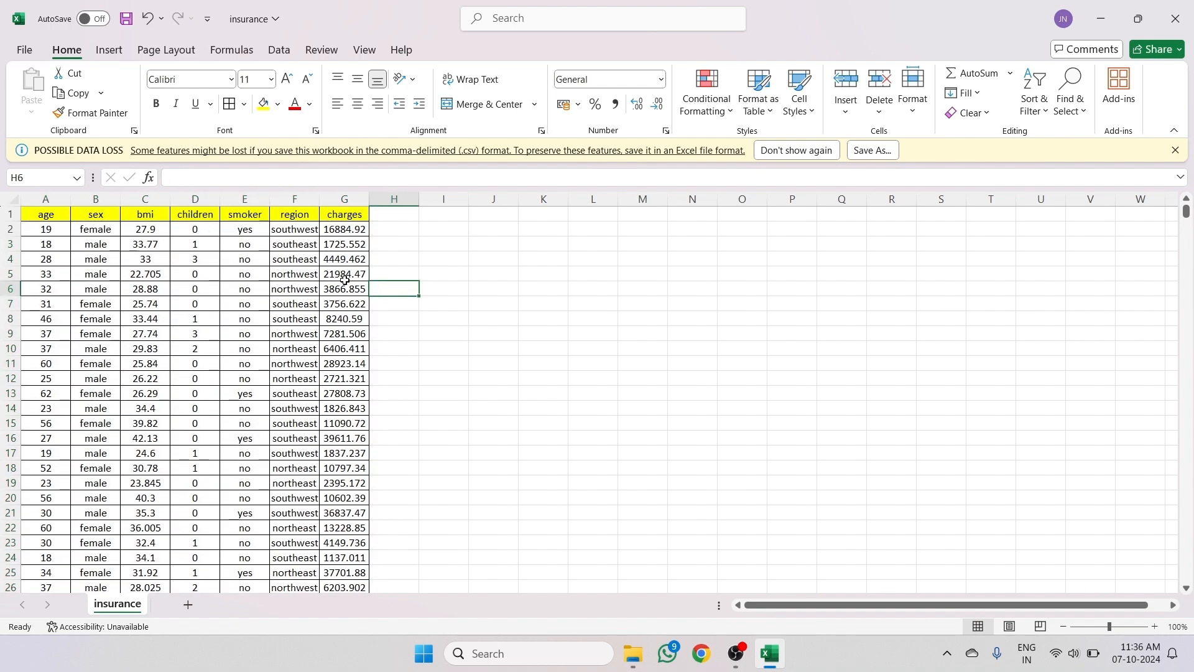
- Freeze the top header row of the insurance sheet and check it by moving through the data
{"action": "left_click", "coordinate": [9, 229]}
{"action": "right_click", "coordinate": [9, 229]}
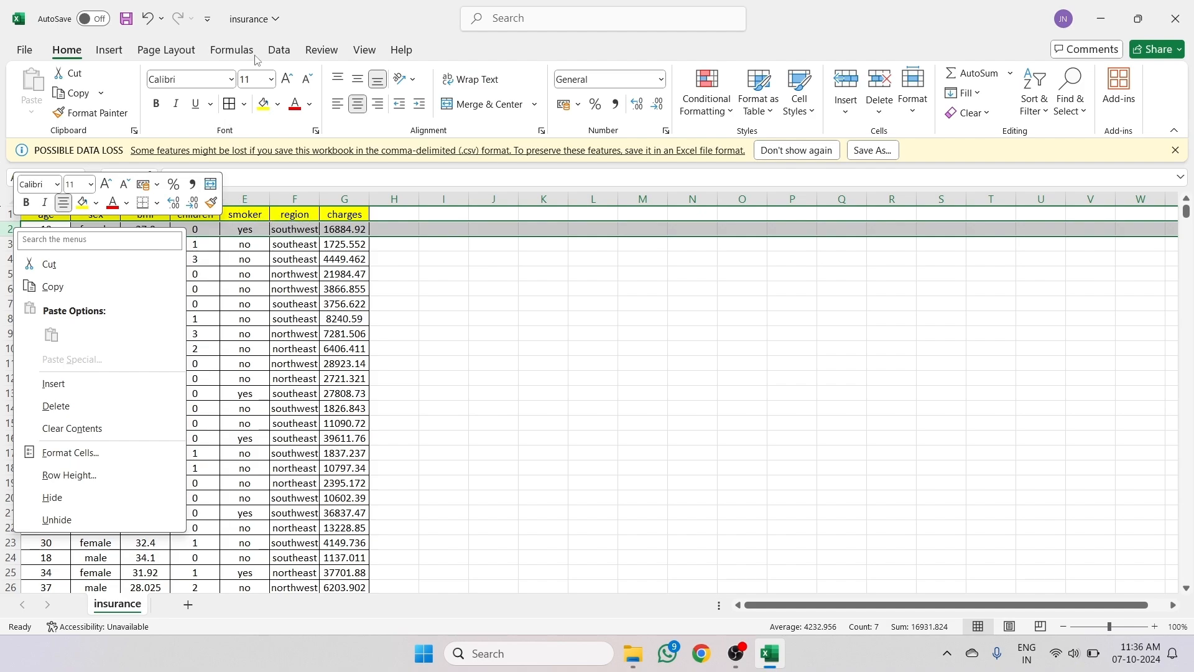
{"action": "left_click", "coordinate": [280, 51]}
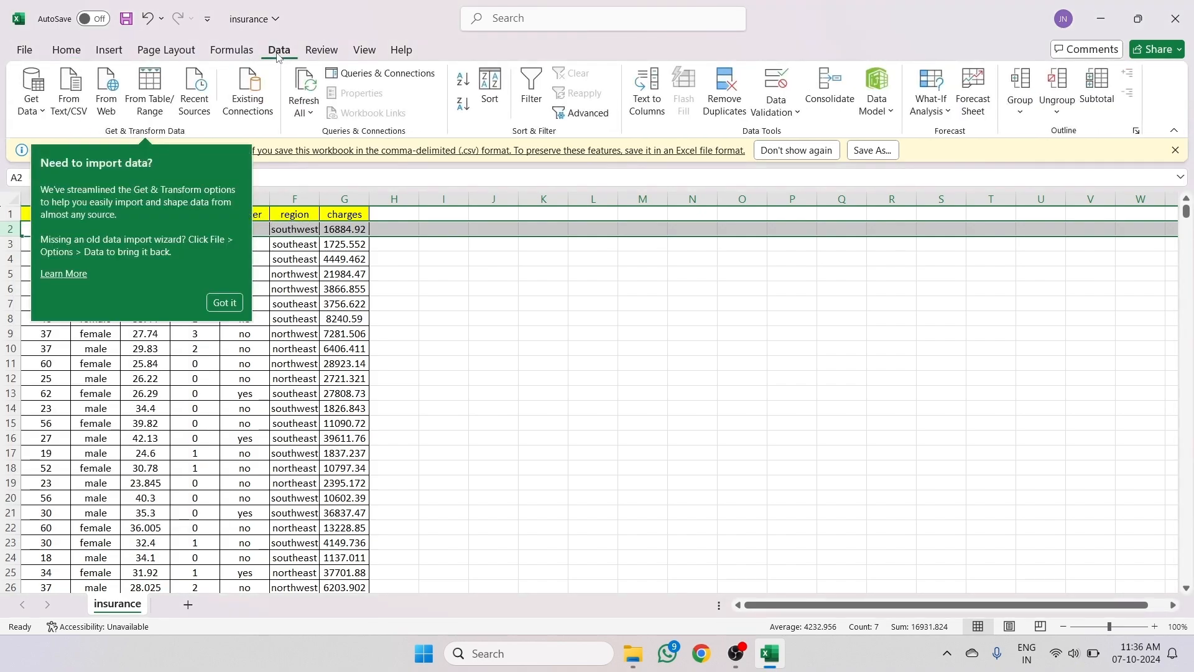
{"action": "left_click", "coordinate": [322, 51]}
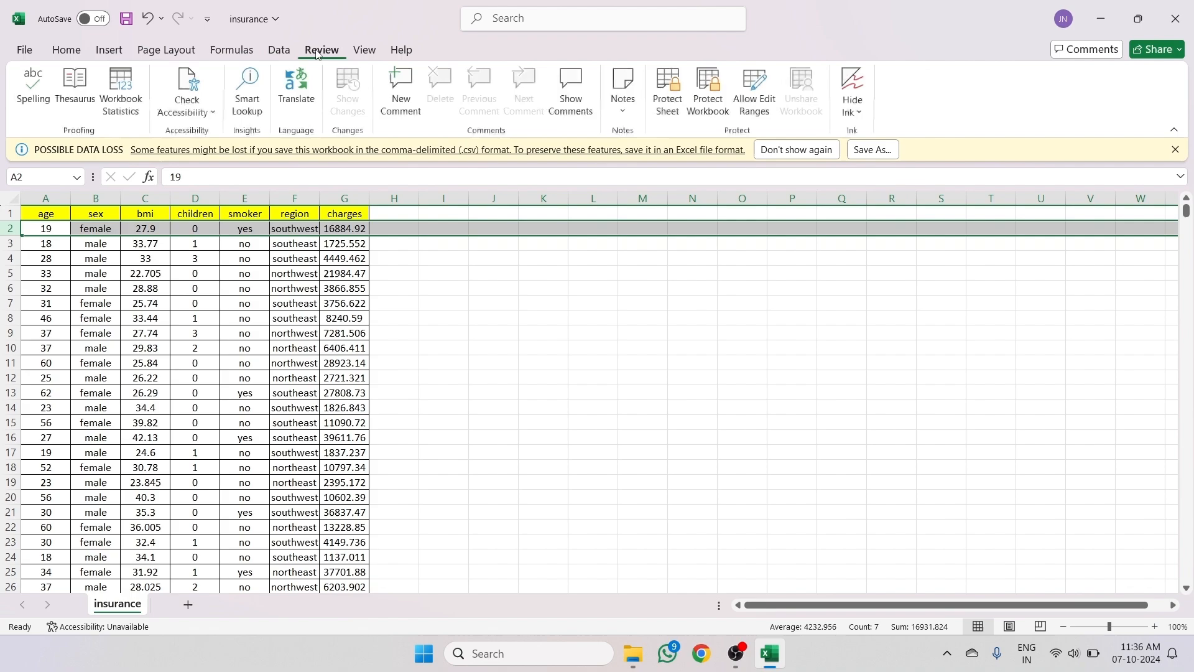
{"action": "left_click", "coordinate": [357, 53]}
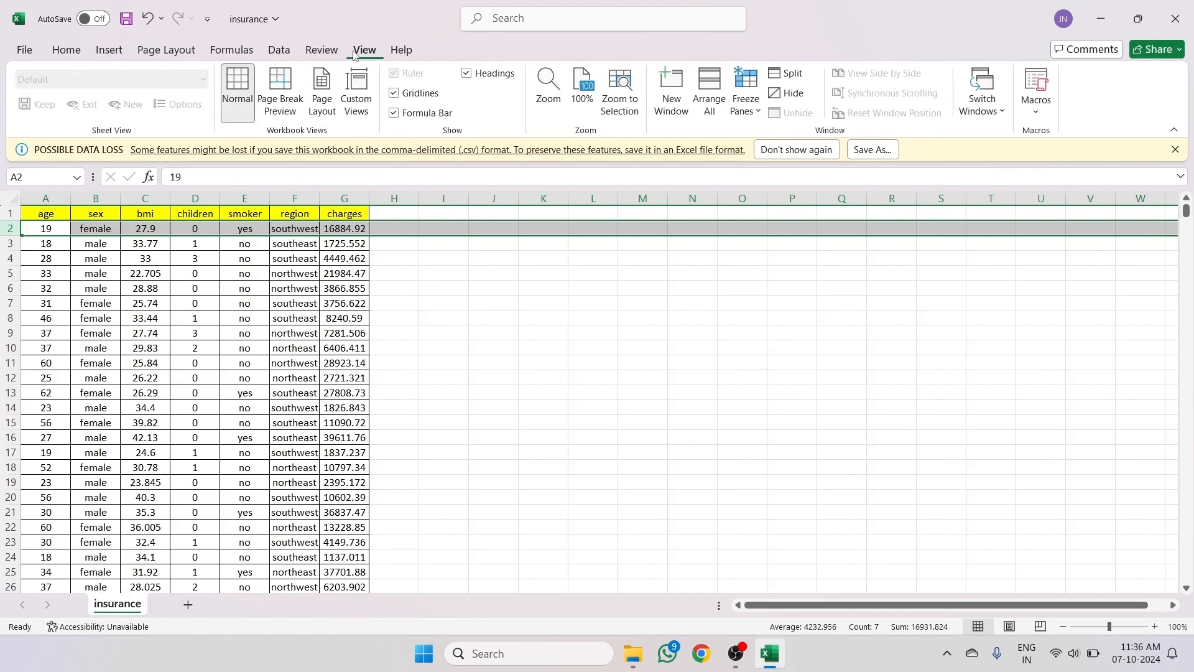
{"action": "left_click", "coordinate": [751, 110]}
{"action": "left_click", "coordinate": [803, 146]}
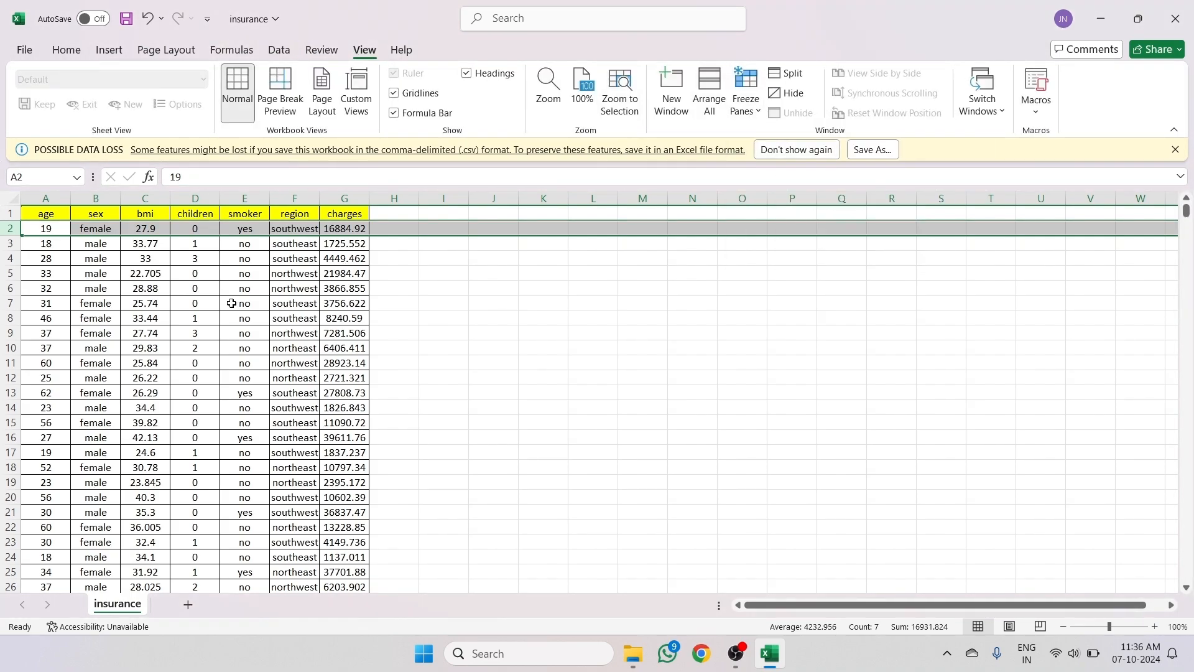
{"action": "scroll", "coordinate": [151, 298], "scroll_direction": "down", "scroll_amount": 12}
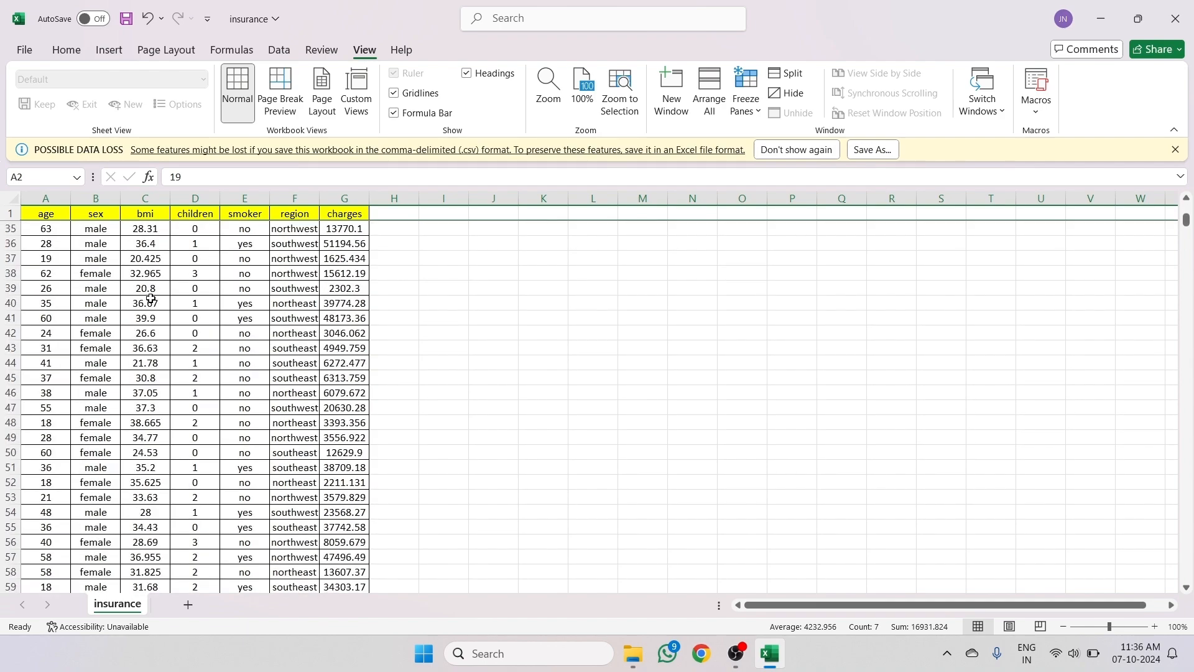
{"action": "scroll", "coordinate": [150, 299], "scroll_direction": "up", "scroll_amount": 2}
{"action": "scroll", "coordinate": [235, 270], "scroll_direction": "down", "scroll_amount": 2}
{"action": "scroll", "coordinate": [236, 270], "scroll_direction": "up", "scroll_amount": 10}
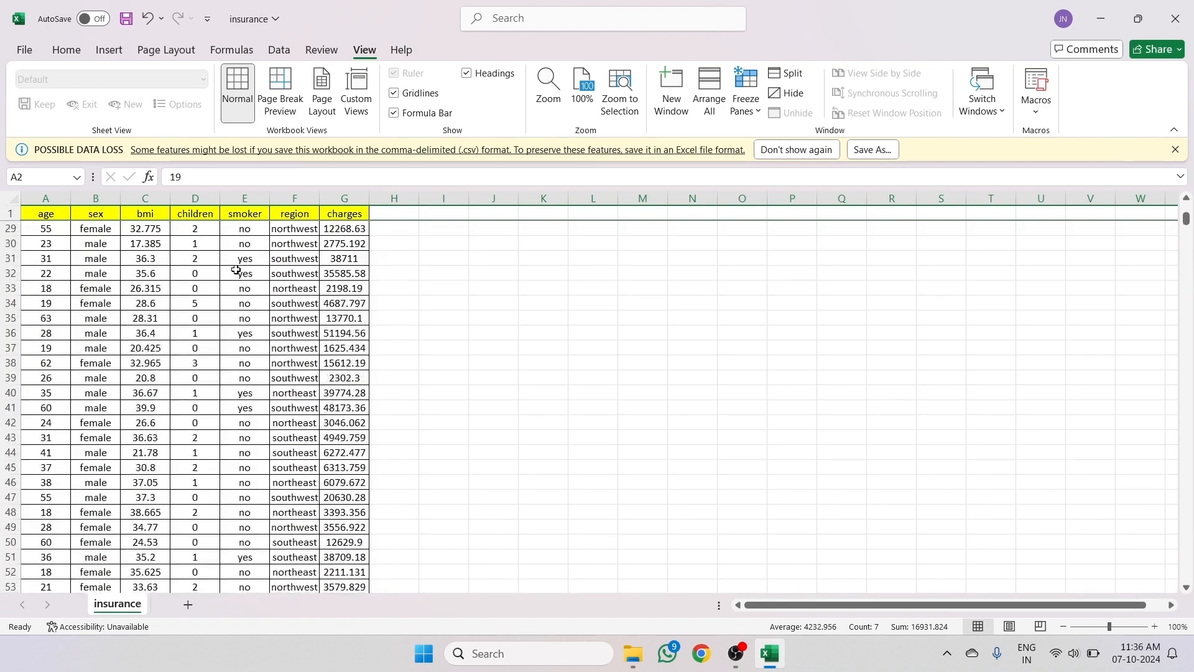
{"action": "scroll", "coordinate": [236, 270], "scroll_direction": "up", "scroll_amount": 3}
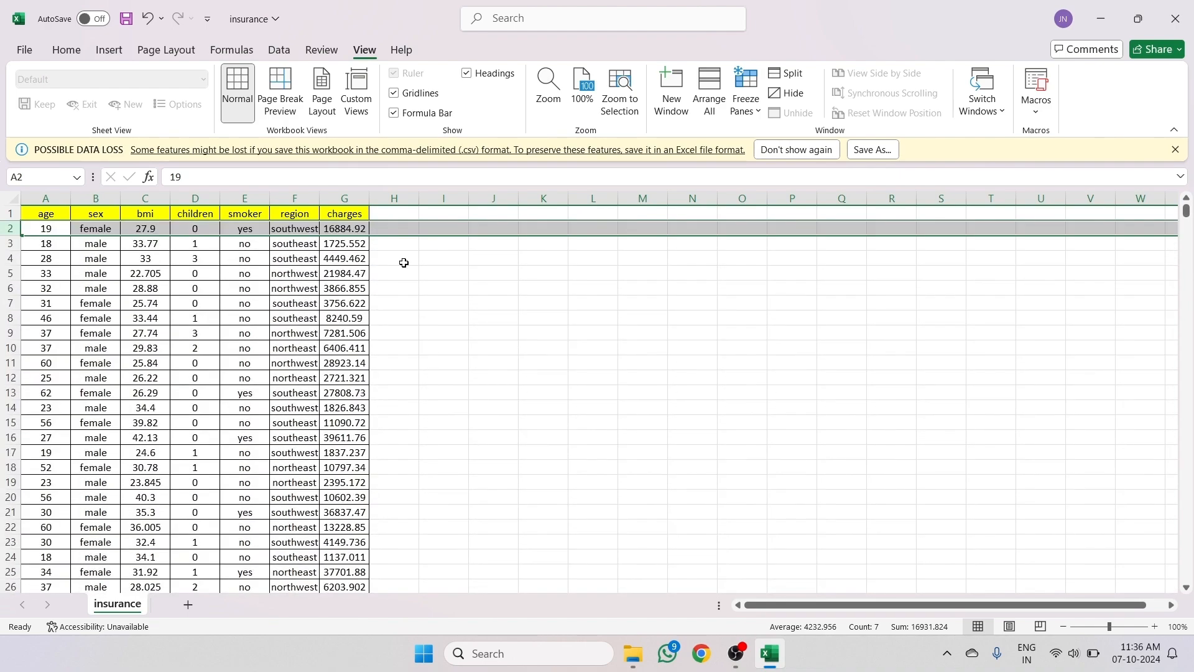
{"action": "left_click", "coordinate": [532, 272]}
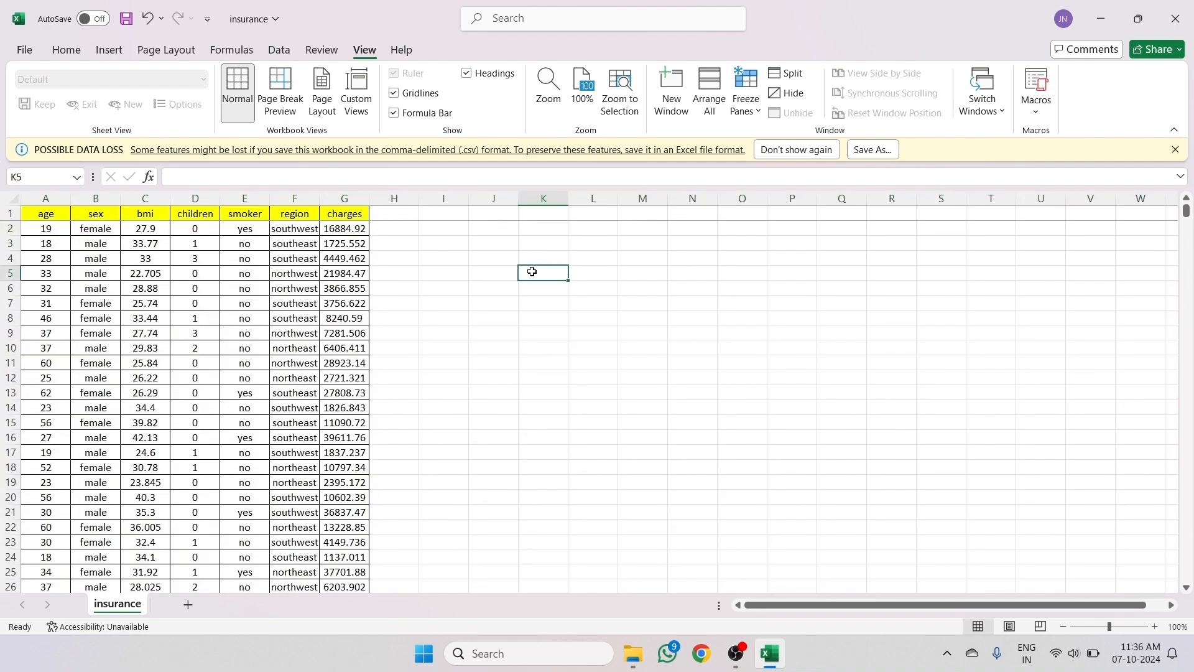
- Open the Project Details document from the DATA folder and read the column descriptions and first analysis questions
{"action": "left_click", "coordinate": [633, 654]}
{"action": "double_click", "coordinate": [303, 211]}
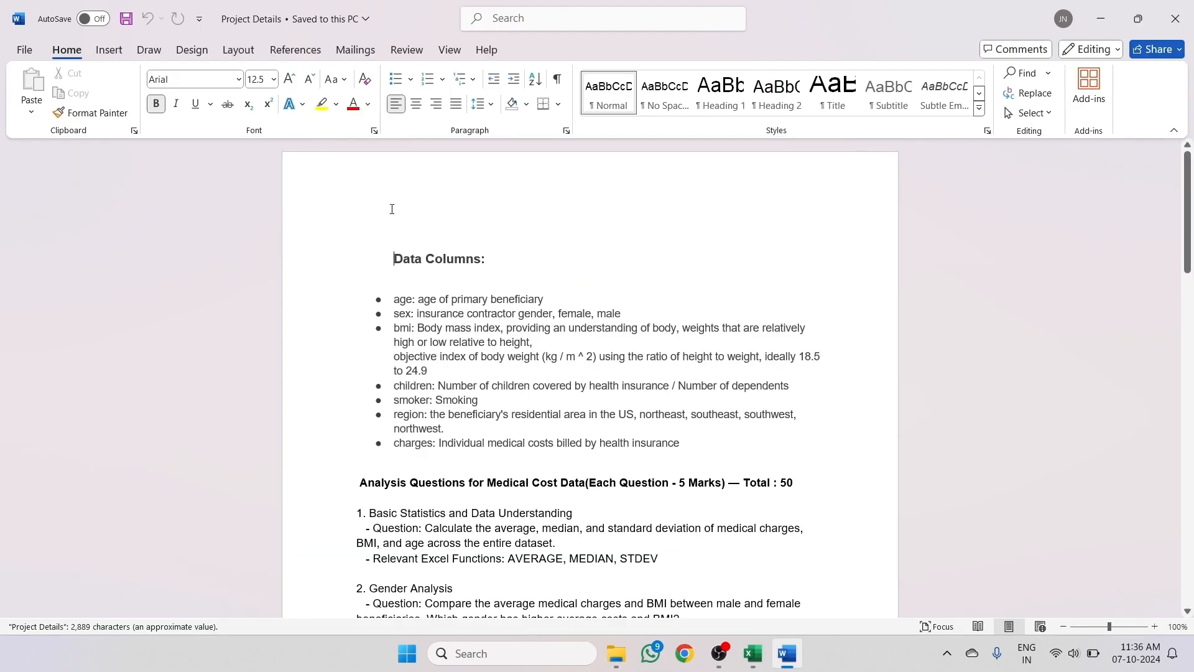
{"action": "scroll", "coordinate": [543, 266], "scroll_direction": "down", "scroll_amount": 1}
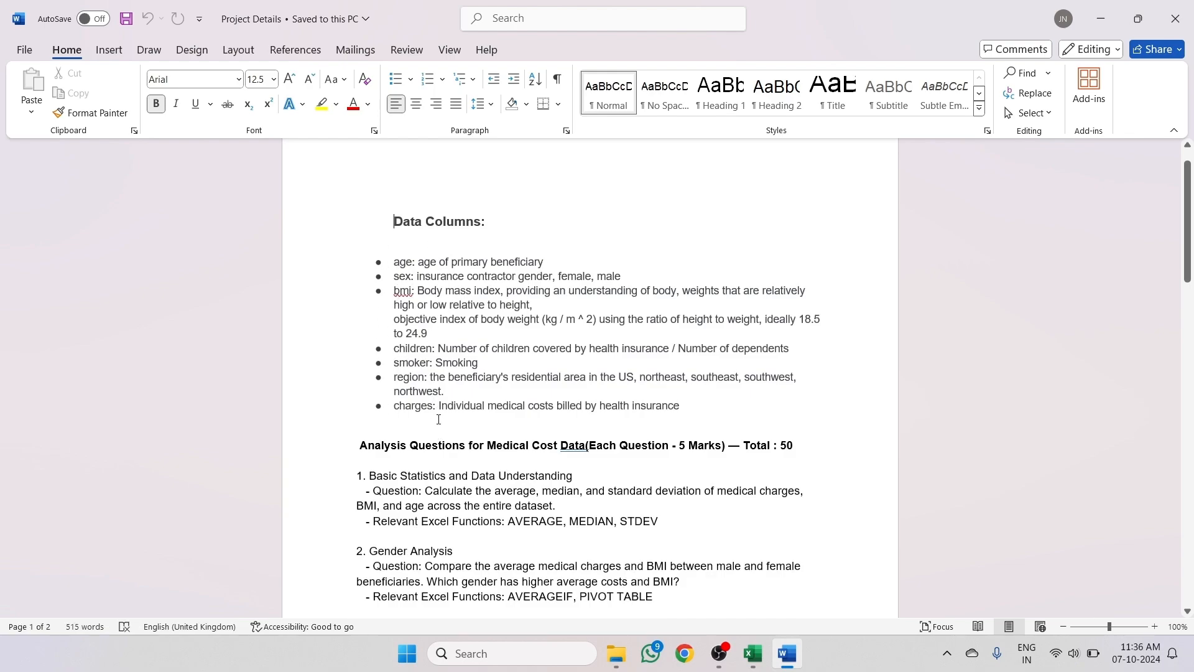
{"action": "scroll", "coordinate": [439, 419], "scroll_direction": "down", "scroll_amount": 2}
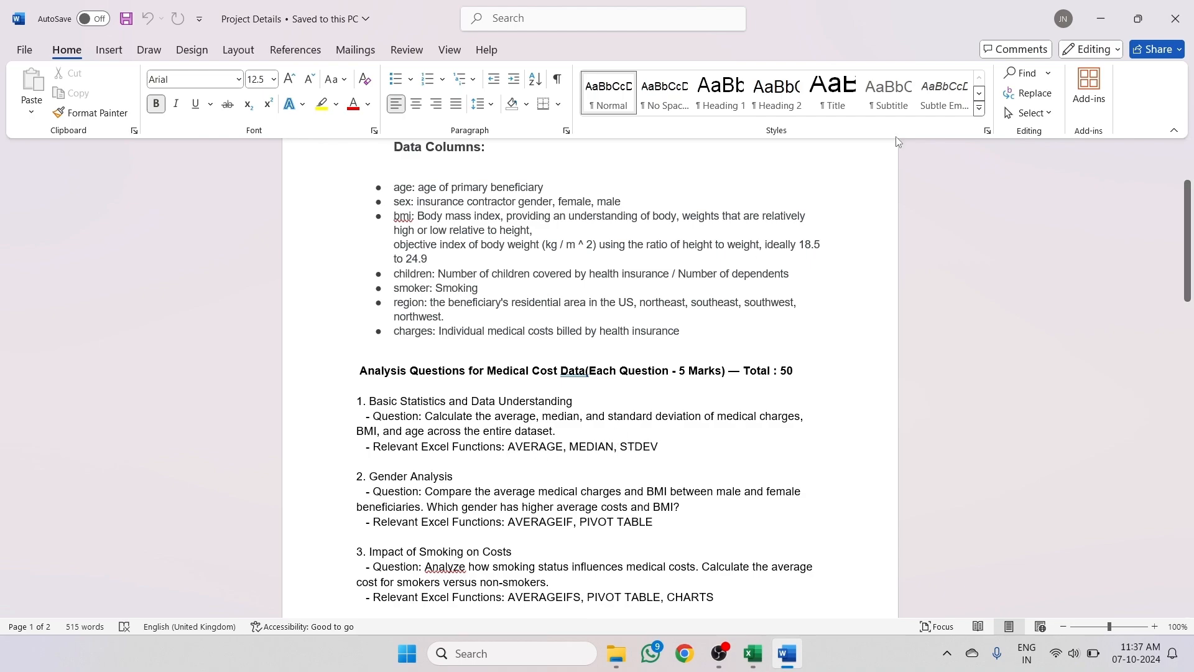
- Return to the insurance workbook in Excel and add a new sheet named Question-1
{"action": "left_click", "coordinate": [1097, 14]}
{"action": "left_click", "coordinate": [750, 652]}
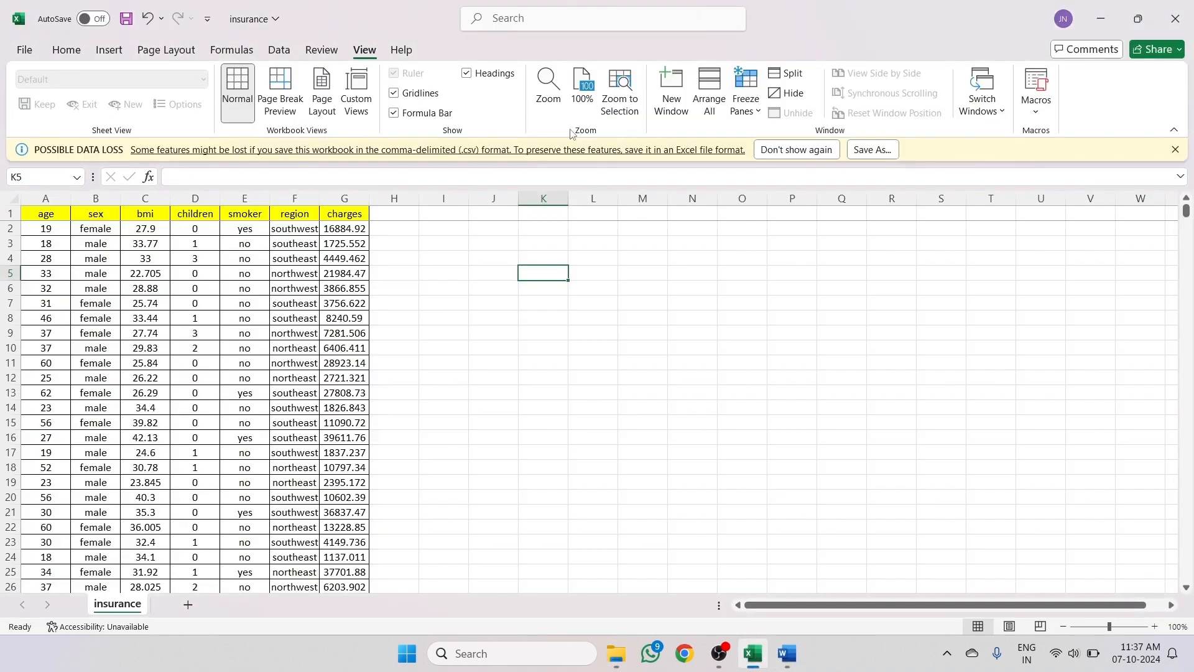
{"action": "left_click", "coordinate": [190, 615]}
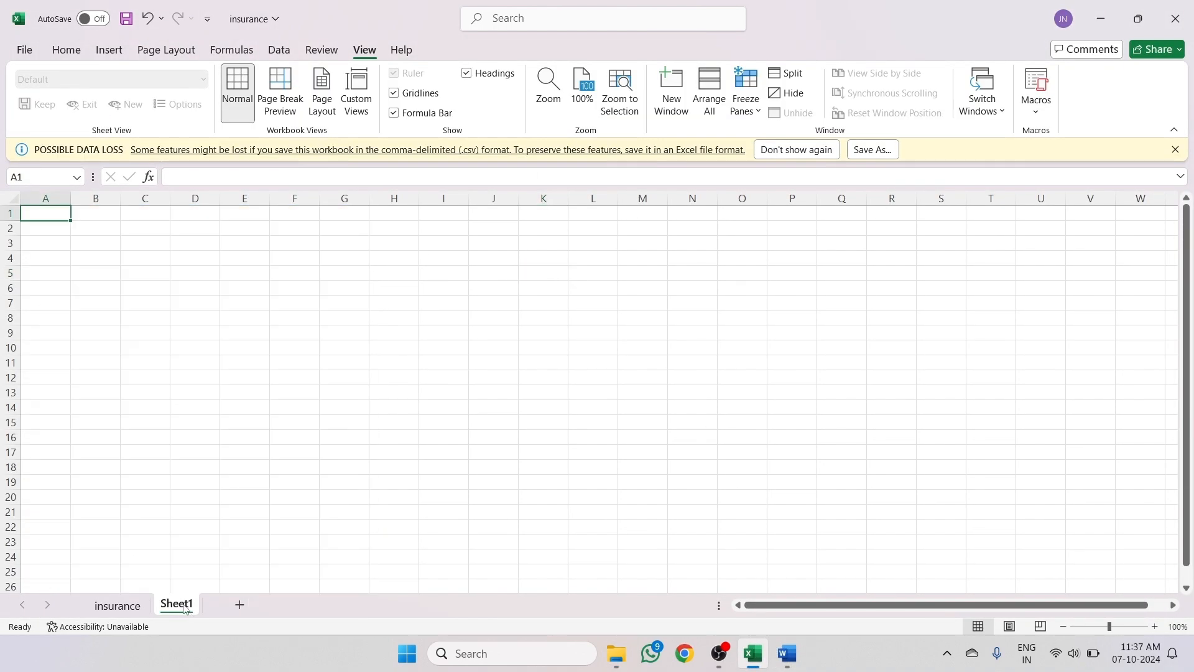
{"action": "double_click", "coordinate": [175, 604]}
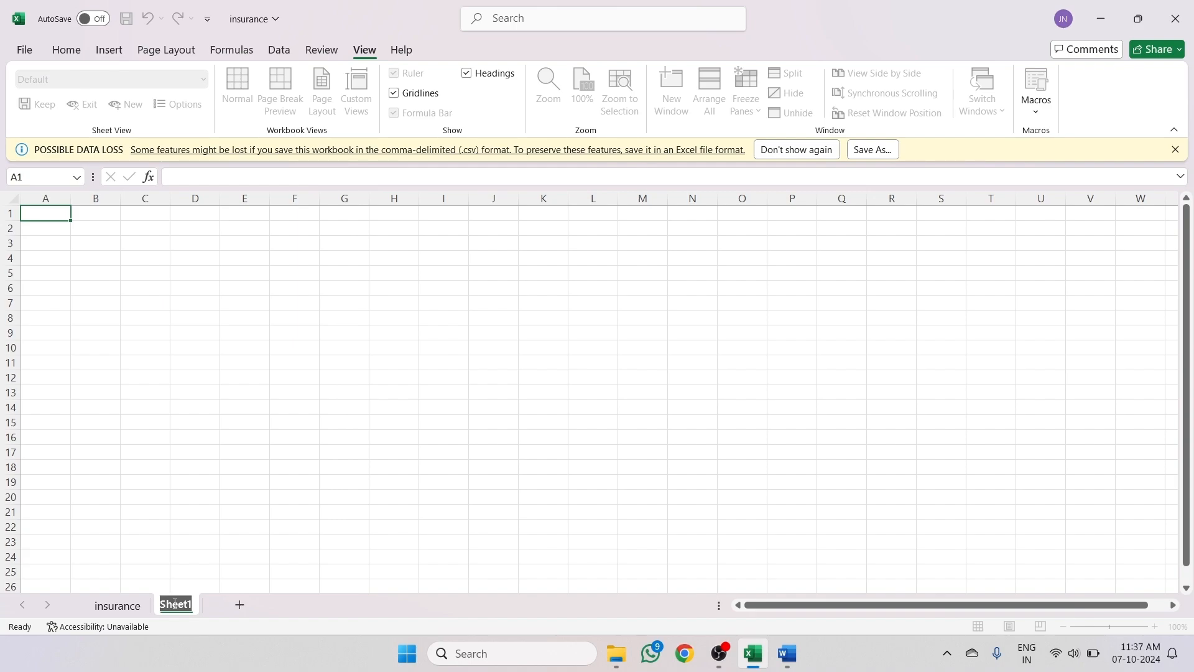
{"action": "type", "text": "Questio"}
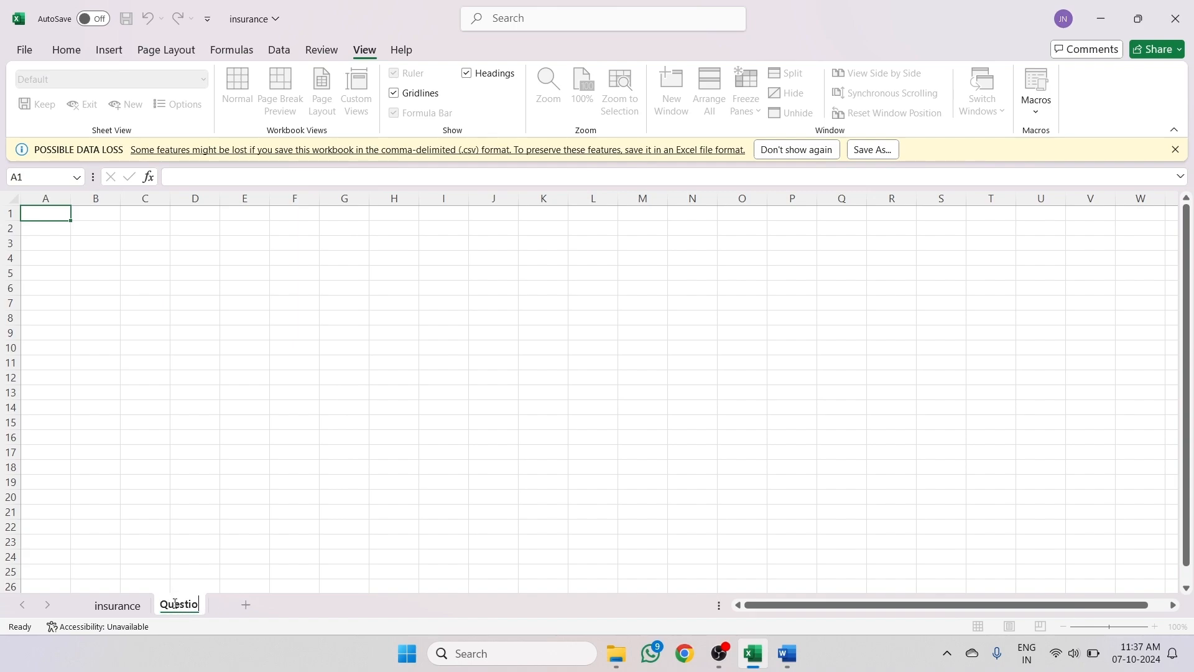
{"action": "type", "text": "n-1"}
- Merge and centre cells A1:F1 on the Question-1 sheet
{"action": "left_click", "coordinate": [46, 214]}
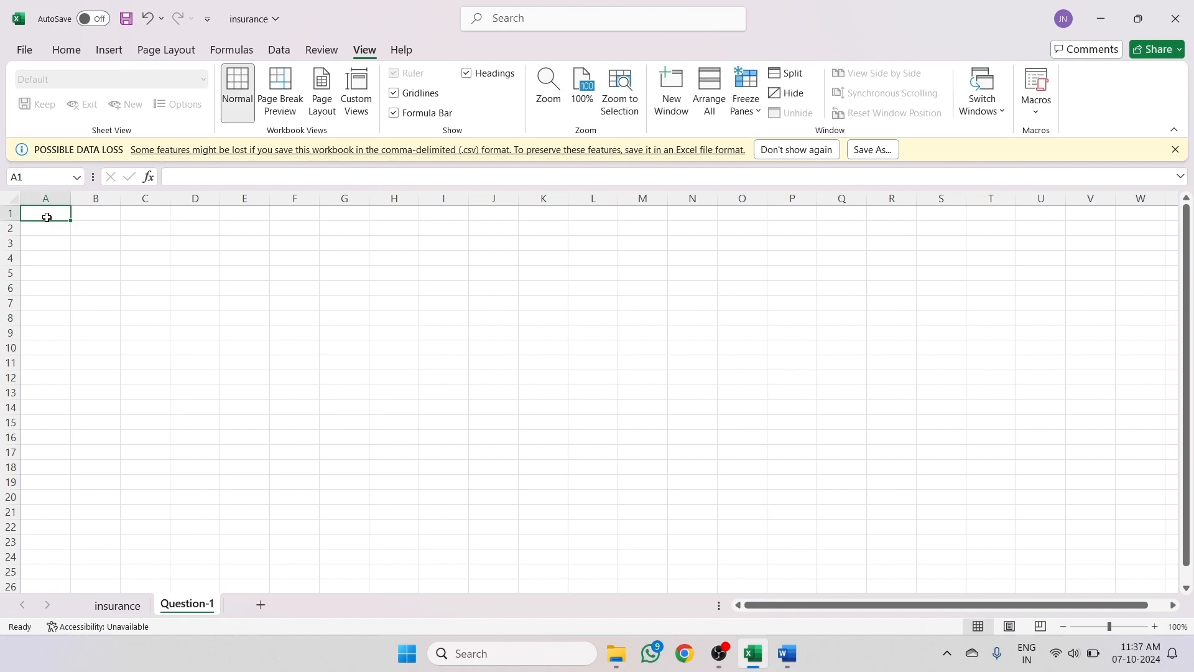
{"action": "left_click_drag", "start_coordinate": [46, 223], "coordinate": [275, 211]}
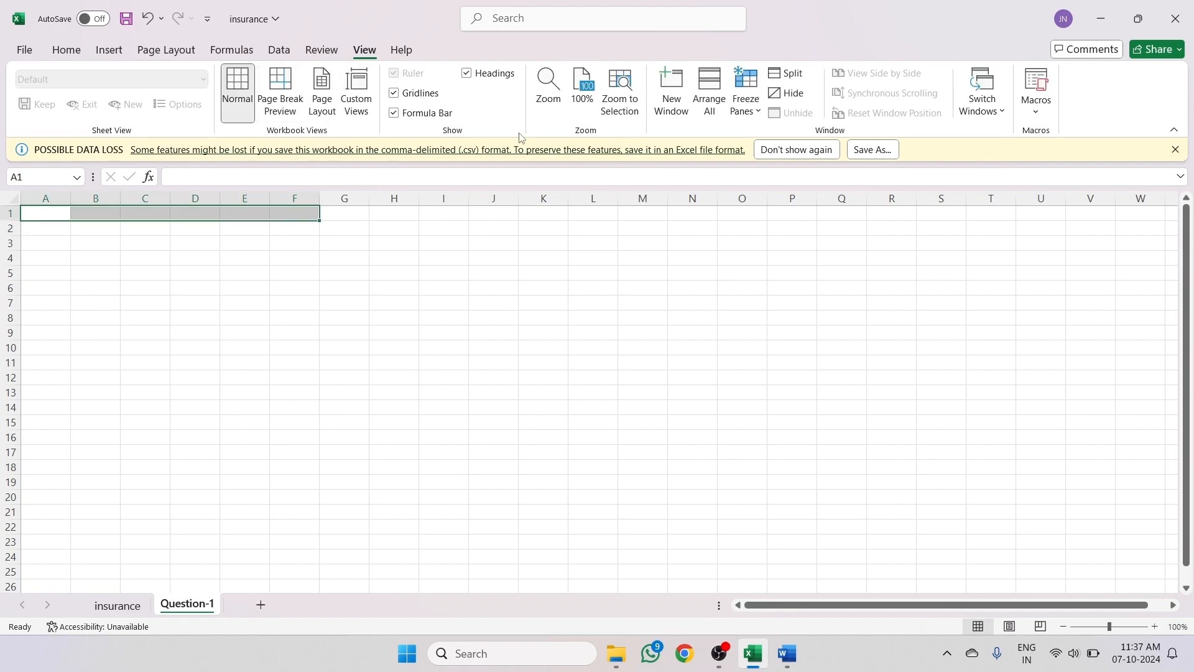
{"action": "left_click", "coordinate": [67, 50]}
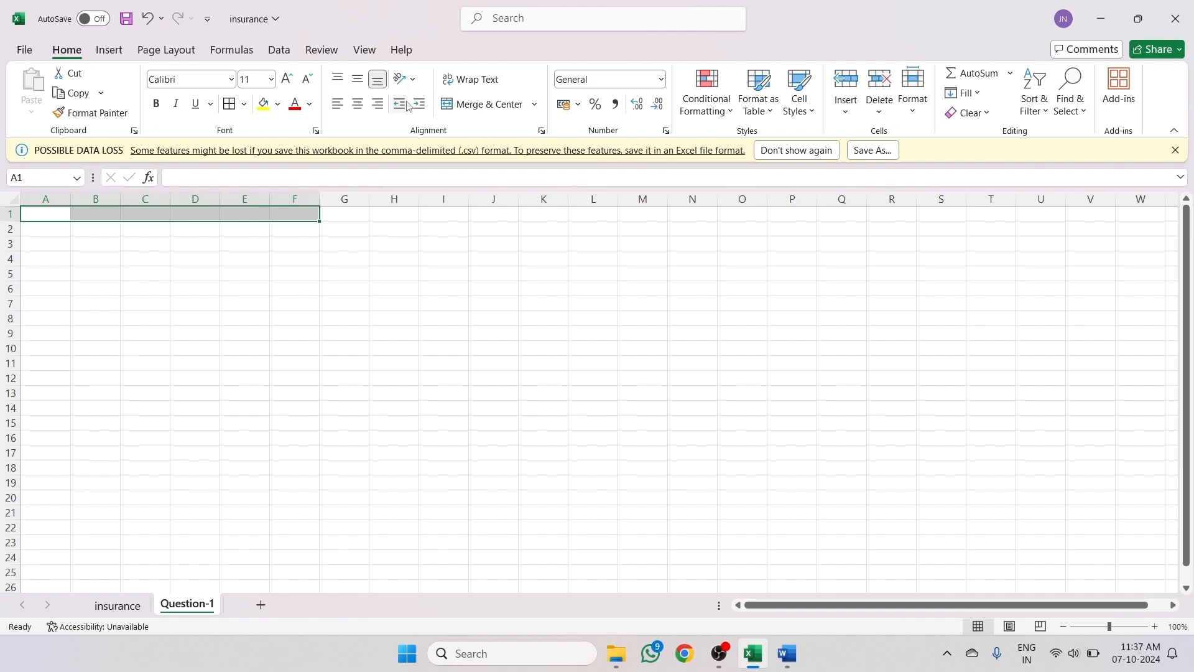
{"action": "left_click", "coordinate": [476, 105]}
- Copy "Calculate the average, median, and standard deviation of medical charges, BMI" from question 1 in Word's Project Details, then return to Excel
{"action": "left_click", "coordinate": [787, 653]}
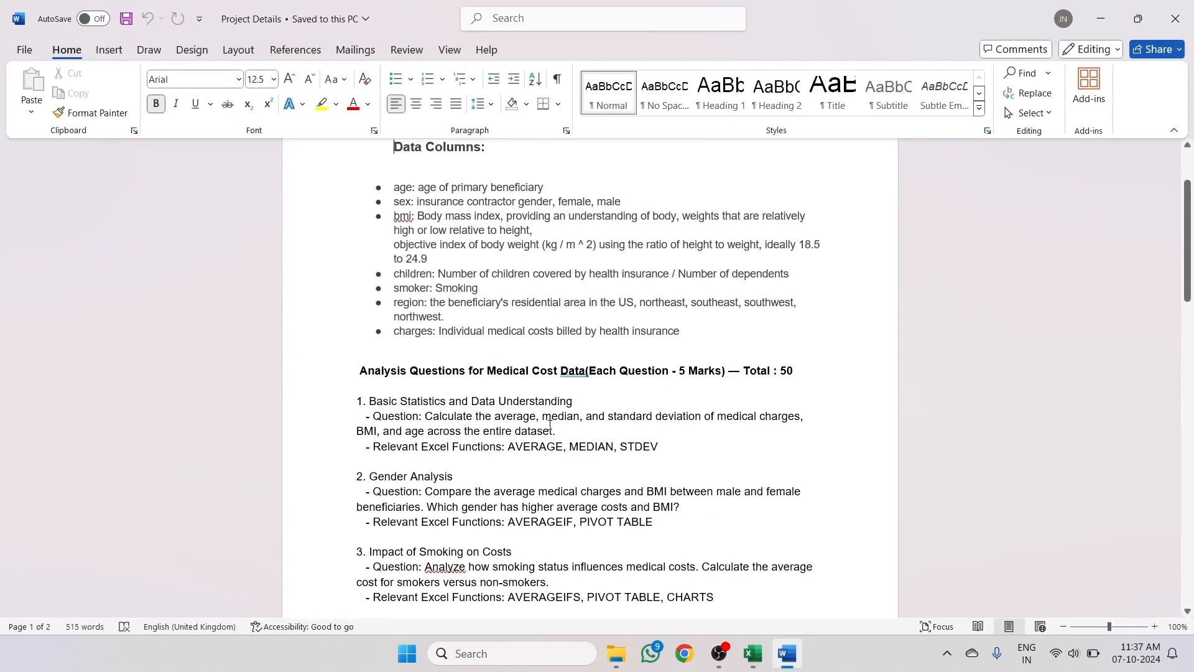
{"action": "left_click_drag", "start_coordinate": [428, 416], "coordinate": [379, 432]}
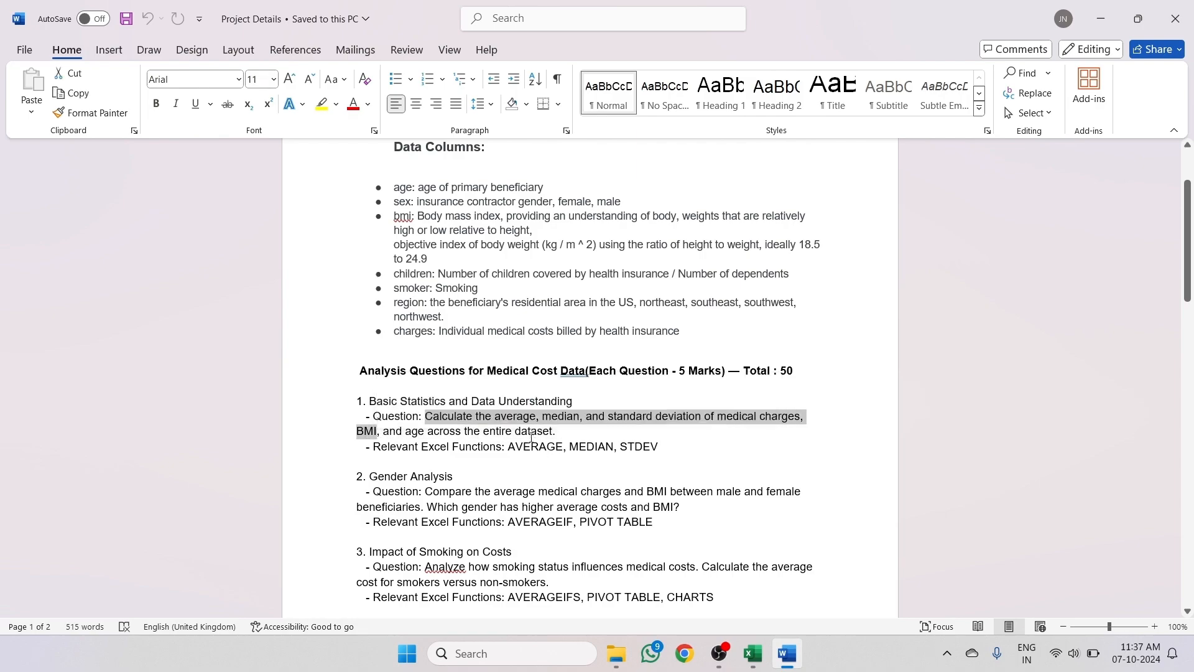
{"action": "key", "text": "ctrl+c"}
{"action": "left_click", "coordinate": [747, 659]}
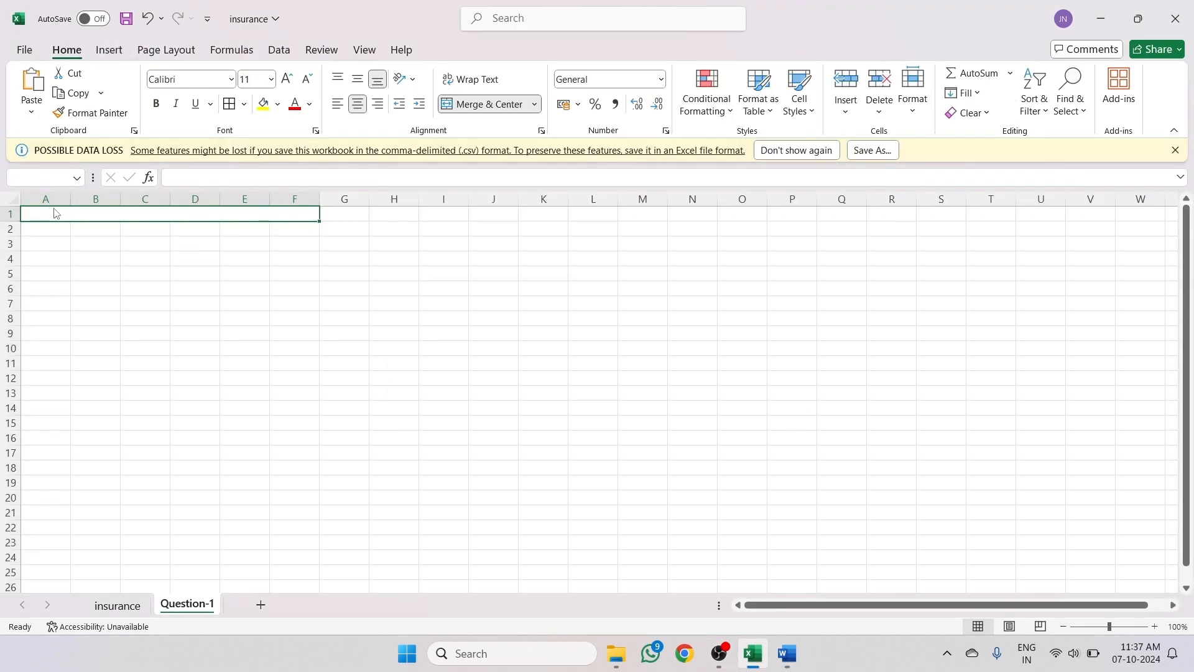
{"action": "key", "text": "ctrl+v"}
{"action": "left_click", "coordinate": [549, 367]}
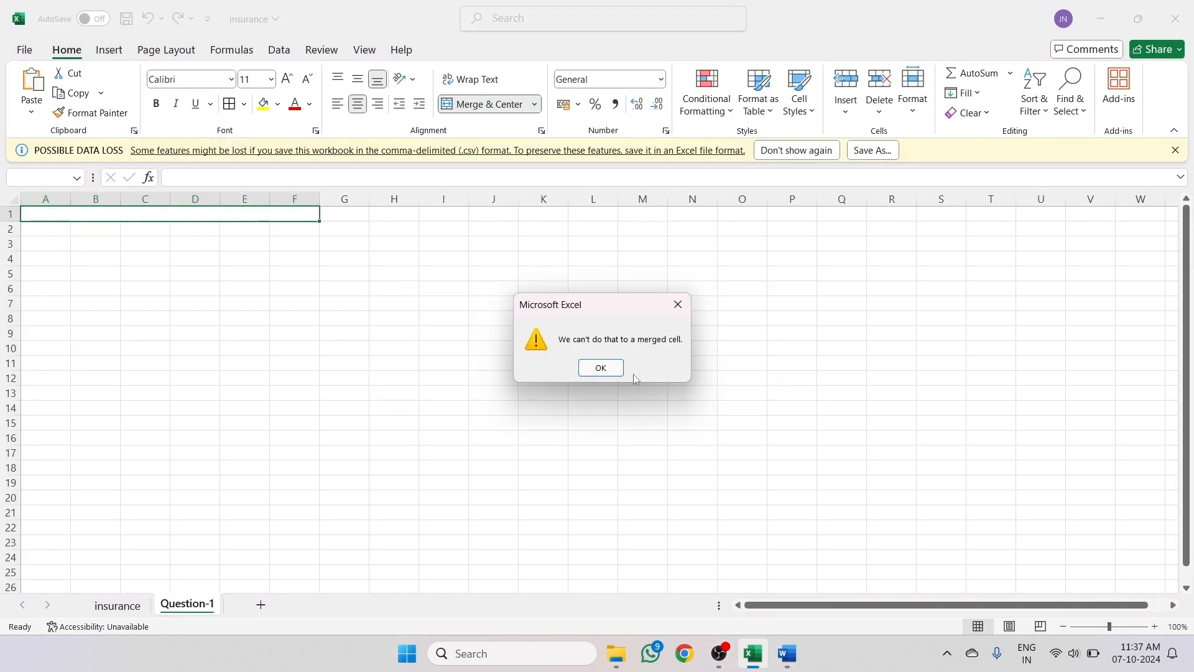
{"action": "left_click", "coordinate": [600, 367]}
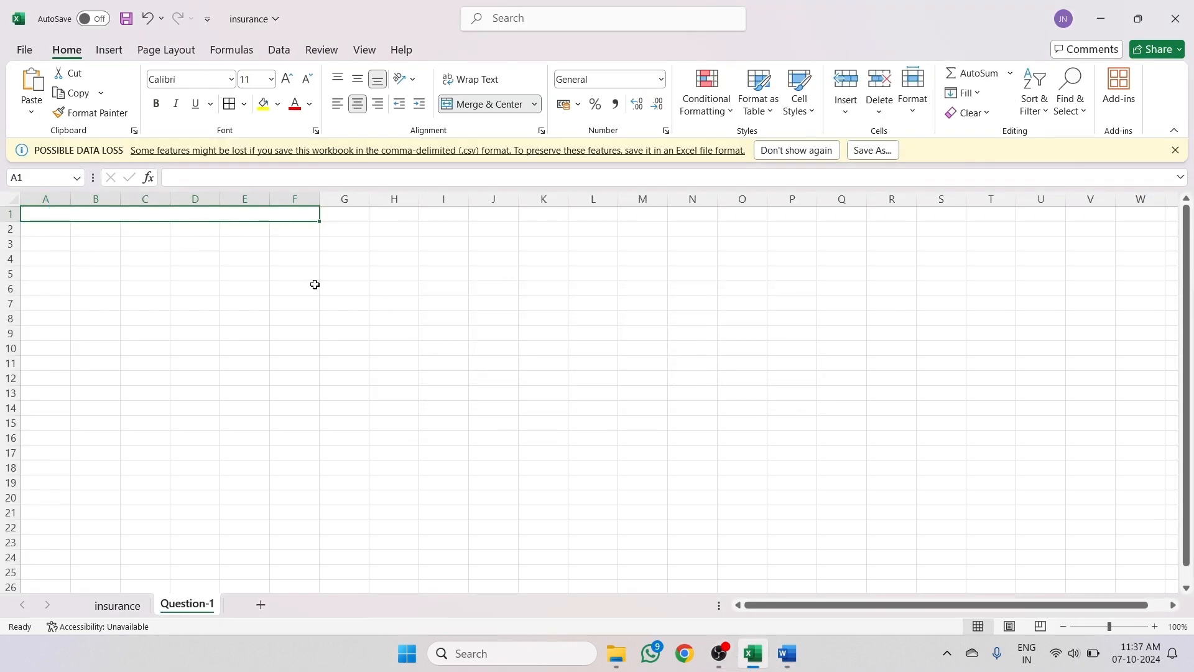
- Paste the copied question text into merged cell A1 and widen column F so the whole question fits on one line
{"action": "double_click", "coordinate": [152, 217]}
{"action": "key", "text": "ctrl+v"}
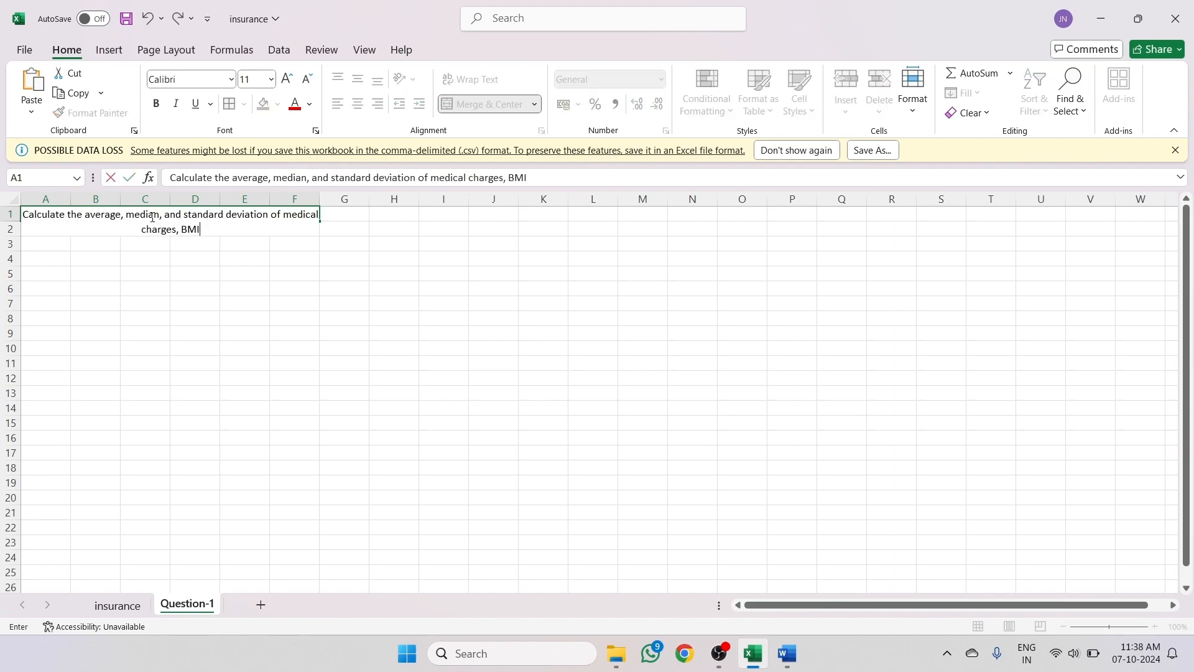
{"action": "left_click", "coordinate": [186, 282]}
{"action": "left_click_drag", "start_coordinate": [329, 199], "coordinate": [392, 200]}
{"action": "left_click", "coordinate": [299, 277]}
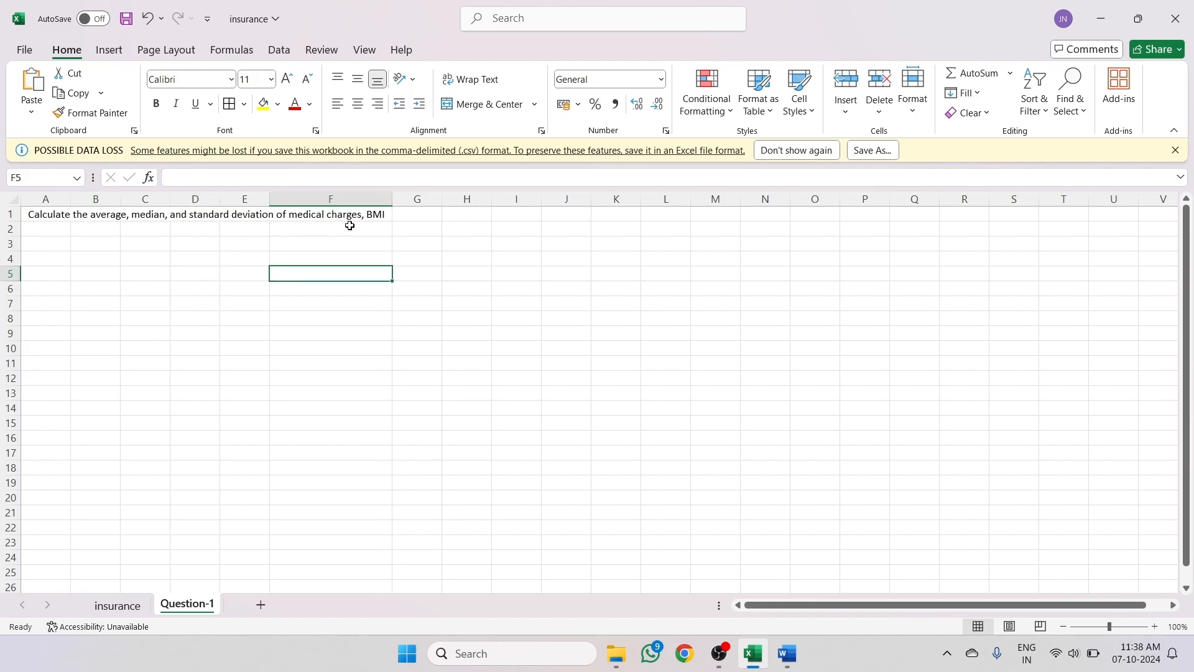
- Merge and centre cells A3:B3 and enter the heading "for medical charges"
{"action": "left_click_drag", "start_coordinate": [40, 244], "coordinate": [86, 250]}
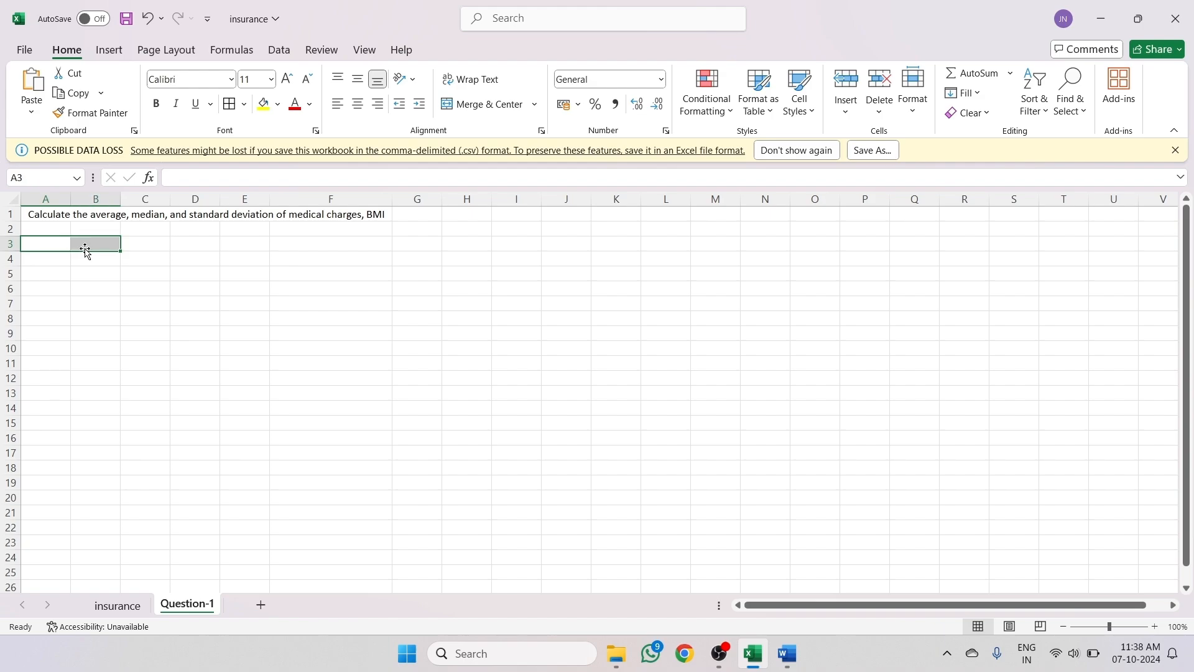
{"action": "left_click", "coordinate": [482, 104]}
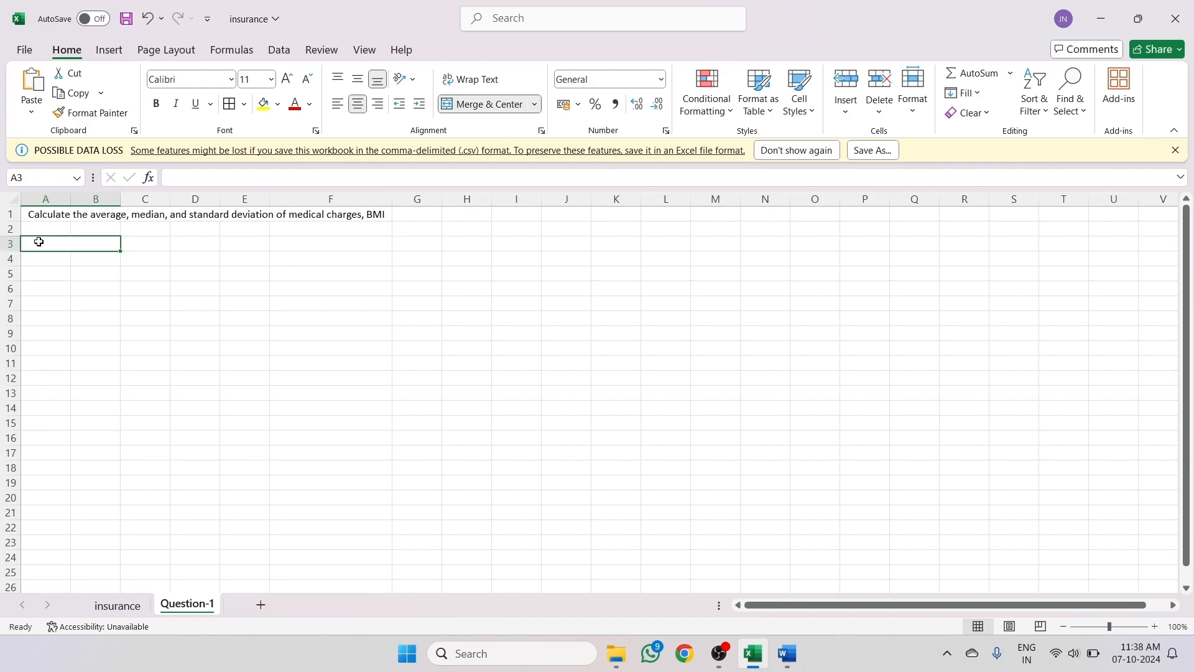
{"action": "type", "text": "for"}
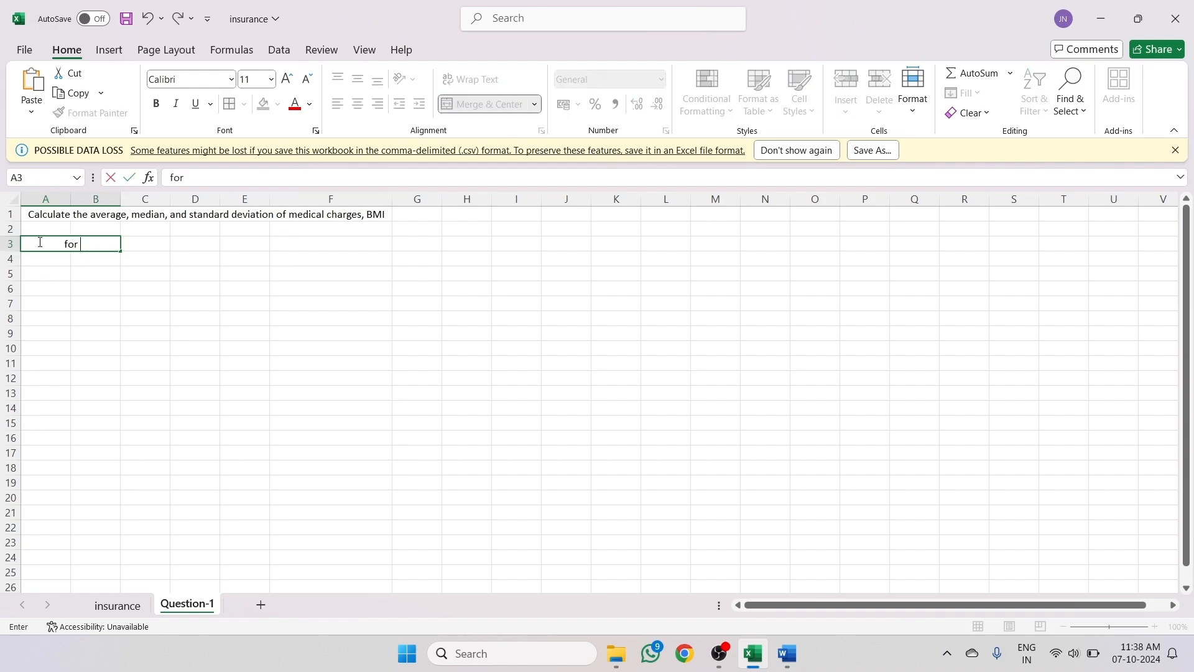
{"action": "type", "text": " medical charge"}
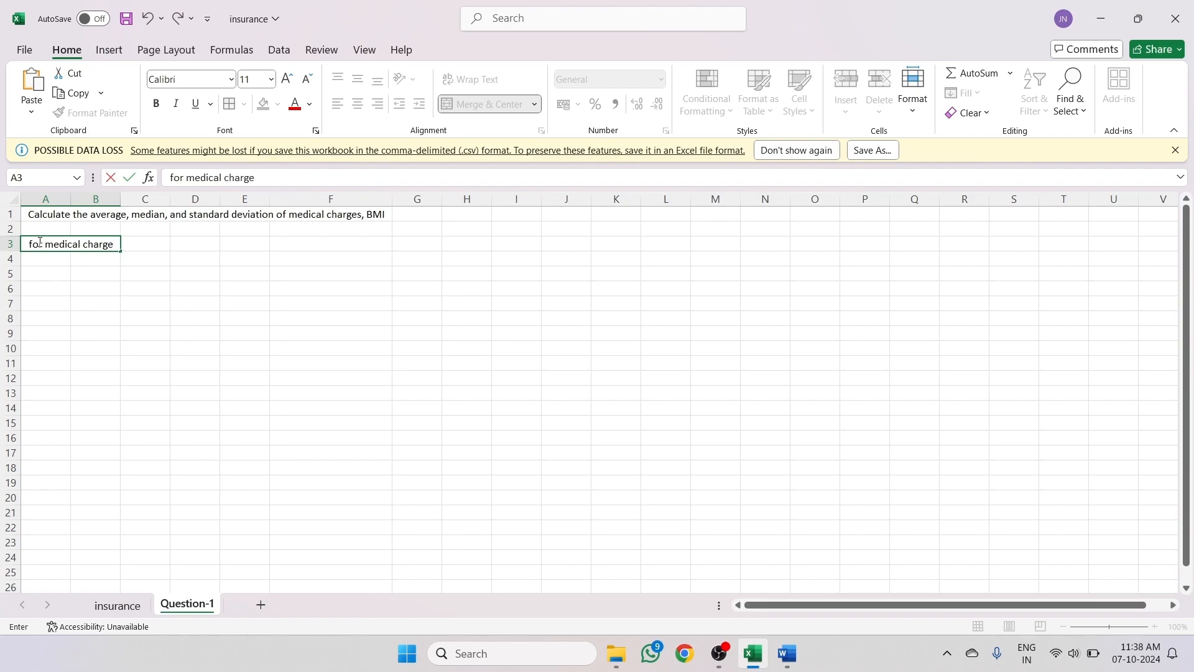
{"action": "type", "text": "s"}
{"action": "left_click", "coordinate": [70, 294]}
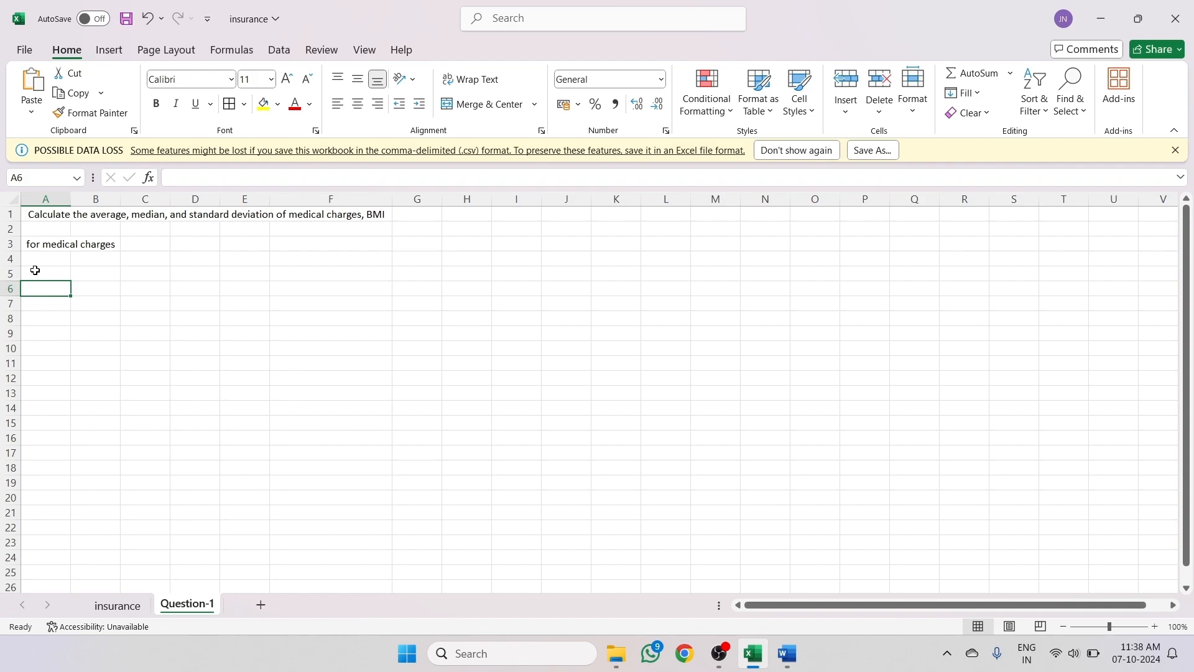
- Enter the row labels average, median and std in cells A5, A6 and A7
{"action": "left_click", "coordinate": [34, 270]}
{"action": "type", "text": "av"}
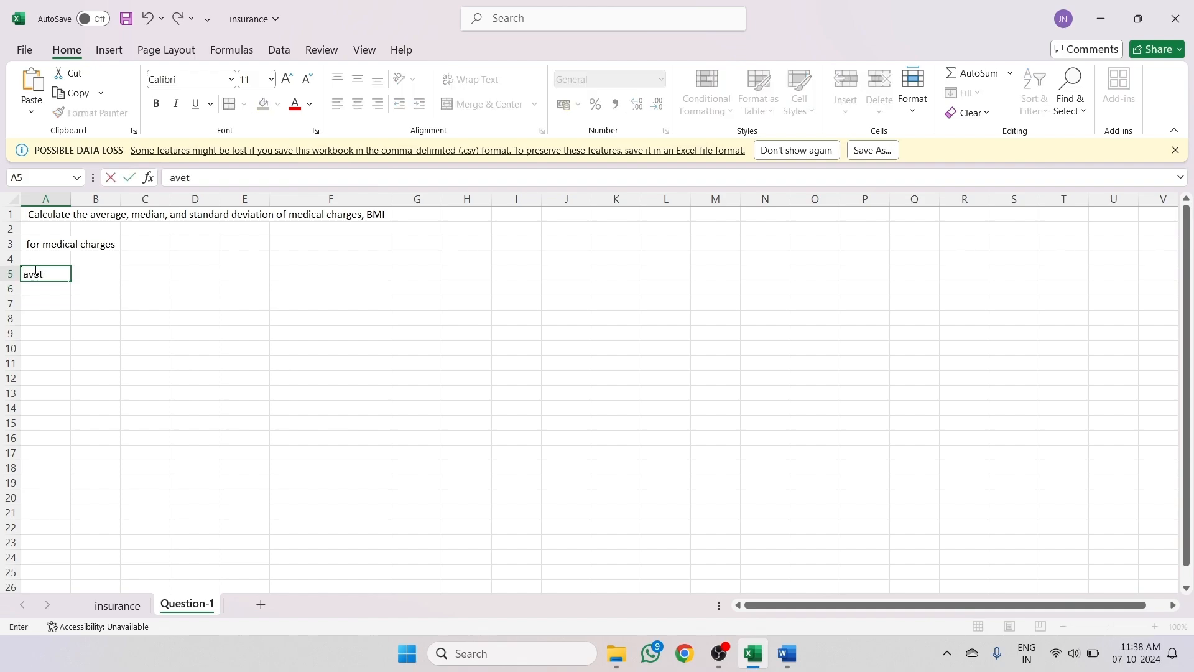
{"action": "type", "text": "et"}
{"action": "key", "text": "BackSpace"}
{"action": "type", "text": "rage"}
{"action": "left_click", "coordinate": [33, 289]}
{"action": "type", "text": "me"}
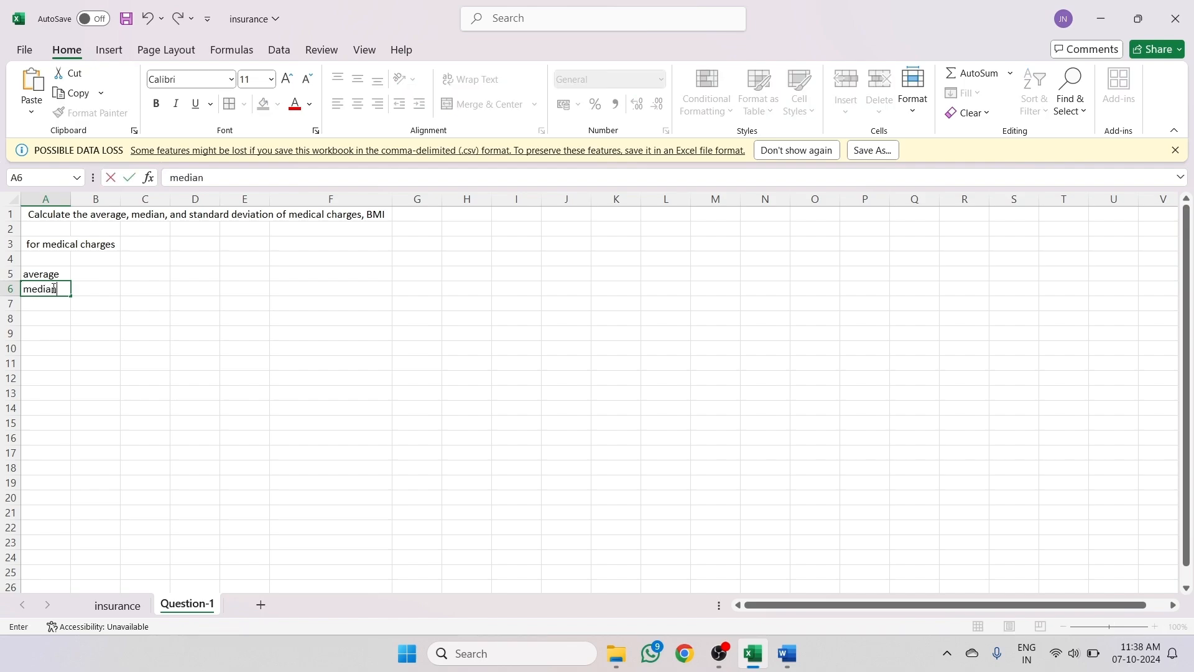
{"action": "left_click", "coordinate": [40, 309]}
{"action": "type", "text": "d"}
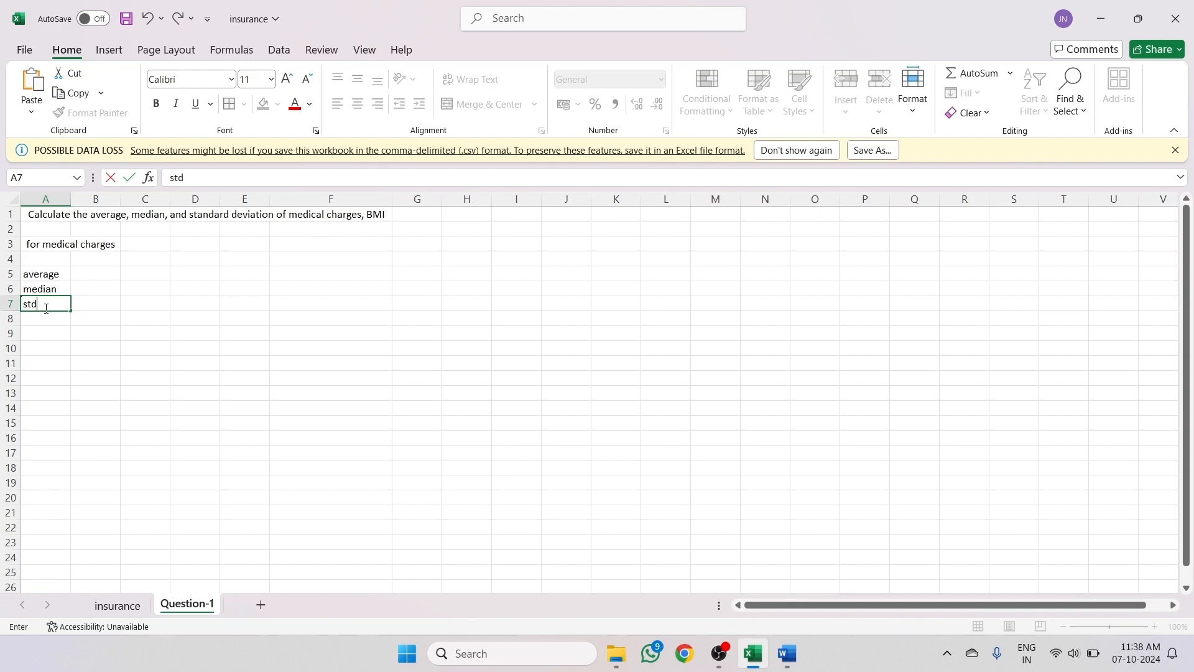
- Merge and centre cells A9:B9 and enter the heading "for BMI"
{"action": "left_click_drag", "start_coordinate": [28, 336], "coordinate": [85, 337]}
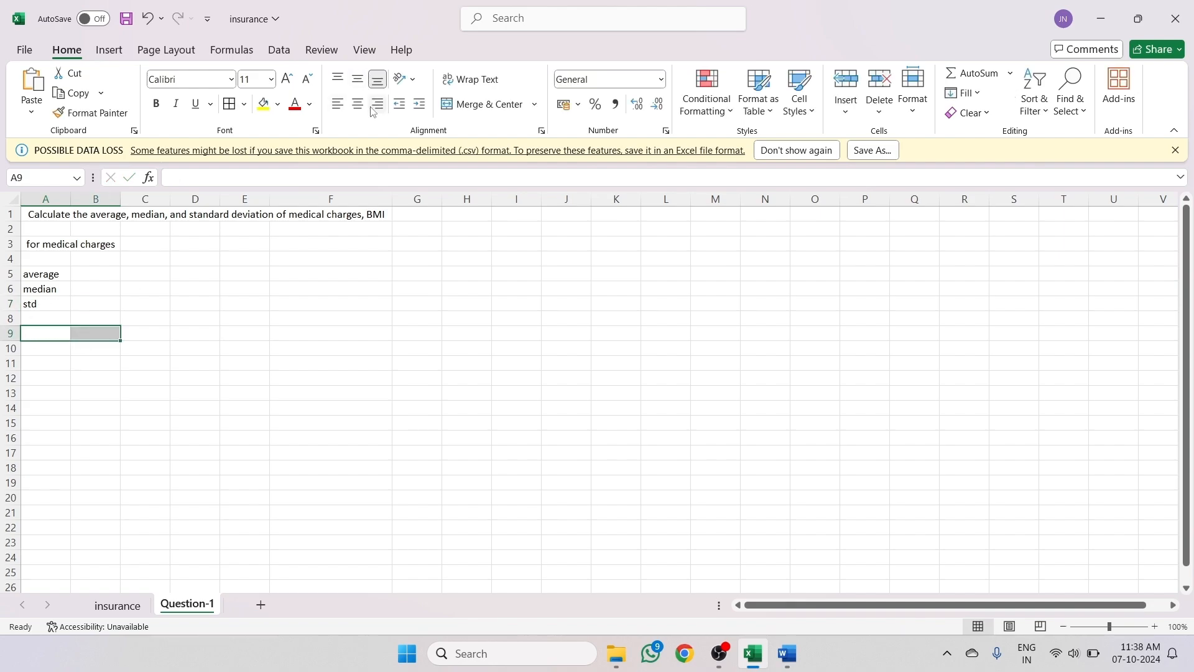
{"action": "left_click", "coordinate": [479, 110]}
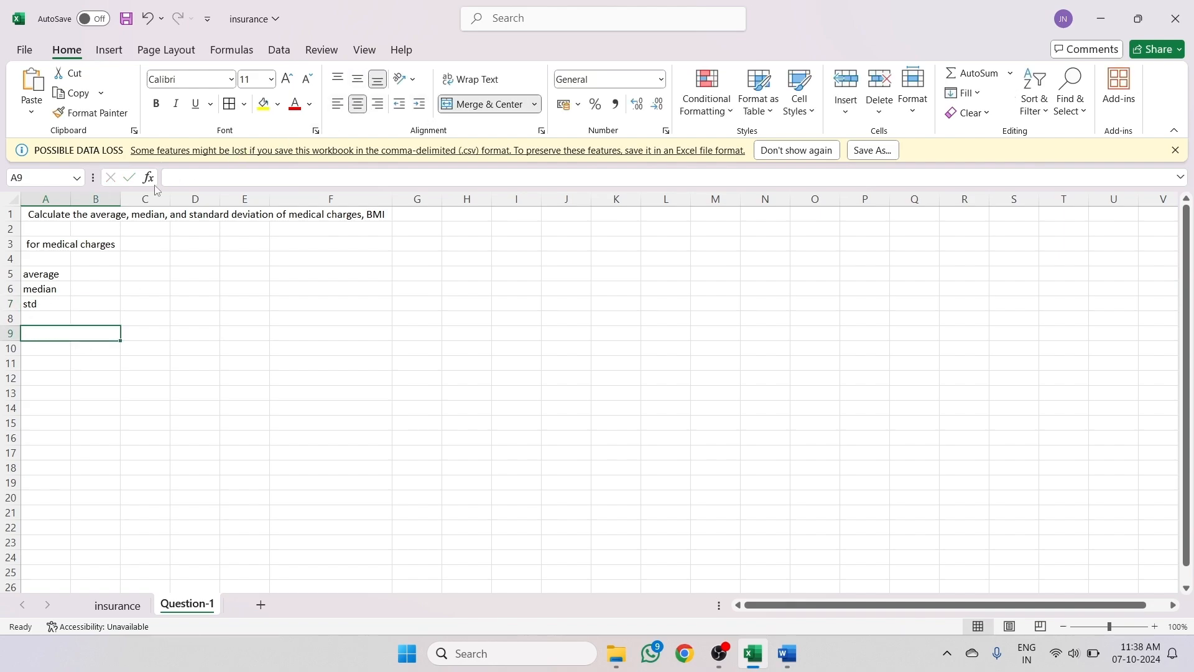
{"action": "double_click", "coordinate": [48, 333]}
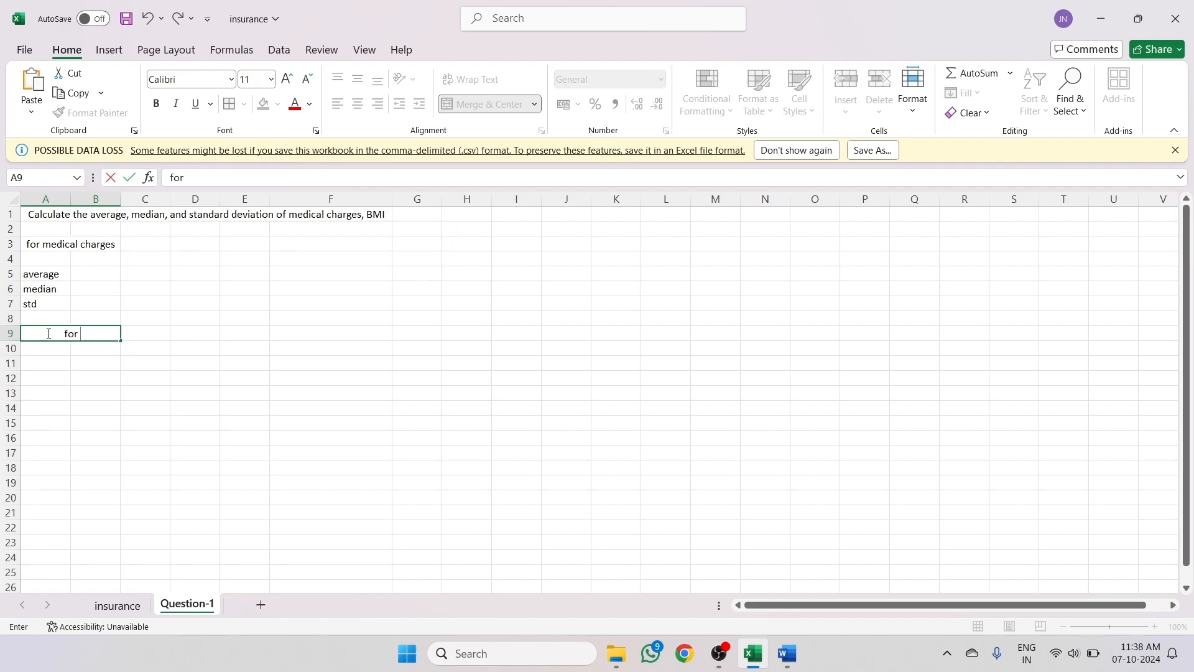
{"action": "type", "text": "for BMI"}
- Copy the average, median and std labels from A5:A7 into A10:A12 under the BMI heading
{"action": "left_click_drag", "start_coordinate": [31, 276], "coordinate": [33, 302]}
{"action": "key", "text": "ctrl+c"}
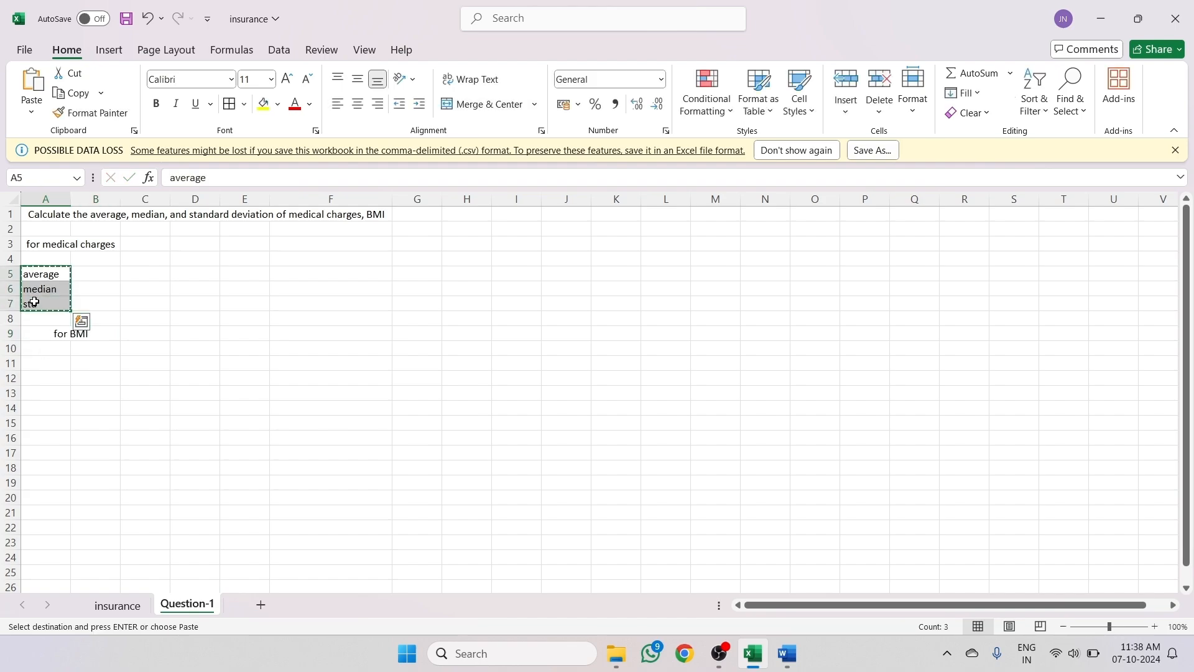
{"action": "left_click", "coordinate": [47, 347]}
{"action": "key", "text": "ctrl+v"}
{"action": "left_click", "coordinate": [147, 366]}
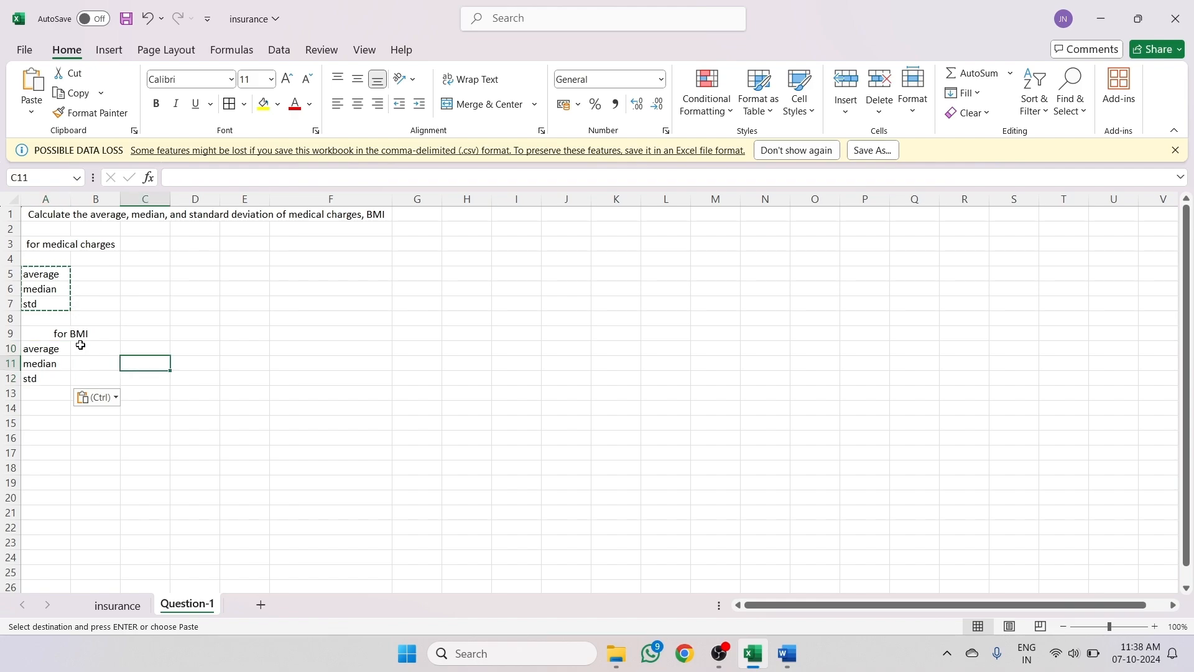
- Calculate the average medical charges in B5 with =AVERAGE(insurance!G2:G1339)
{"action": "left_click", "coordinate": [99, 273]}
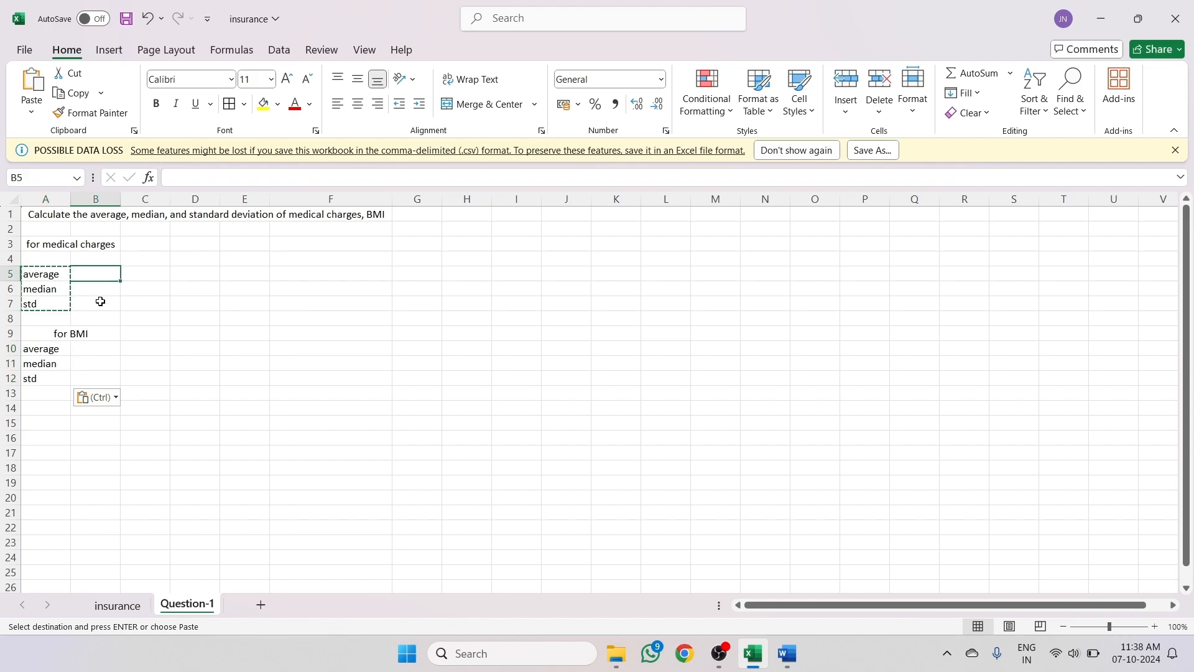
{"action": "key", "text": "Escape"}
{"action": "type", "text": "=s"}
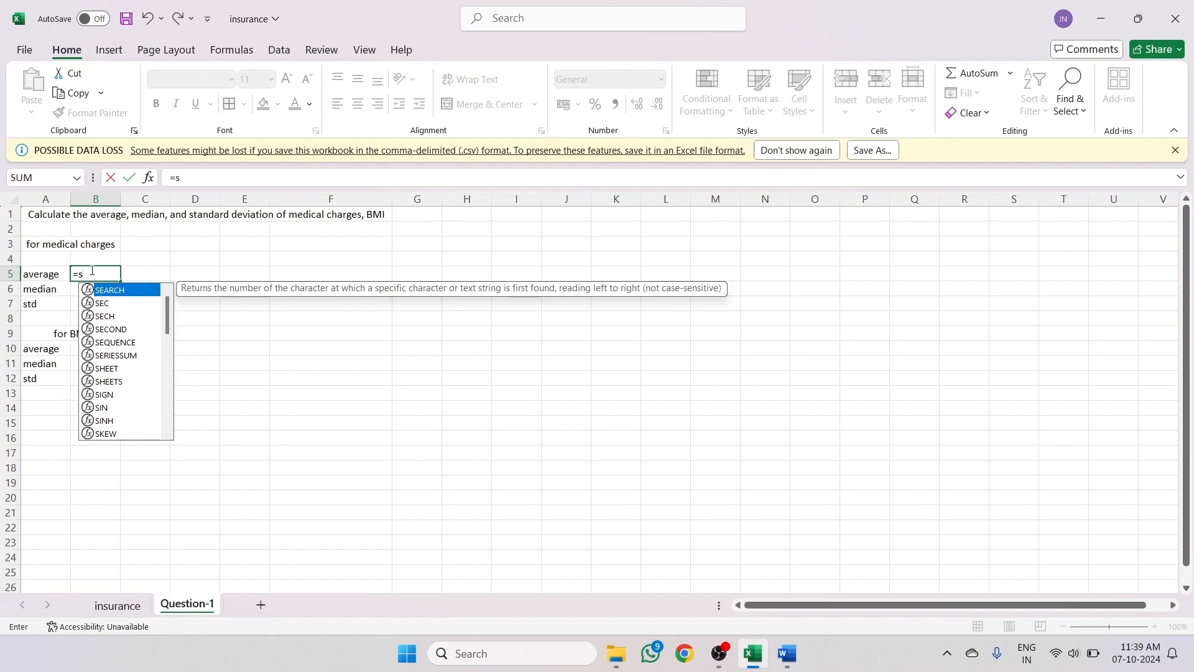
{"action": "key", "text": "BackSpace"}
{"action": "type", "text": "ab"}
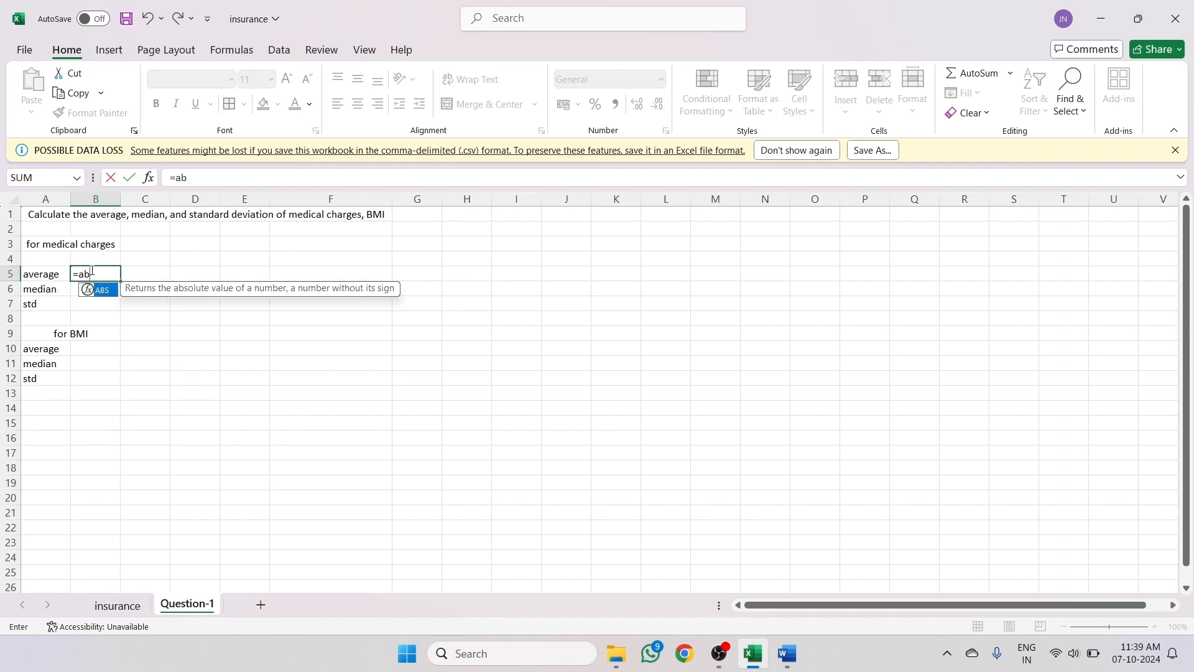
{"action": "key", "text": "BackSpace"}
{"action": "type", "text": "vg"}
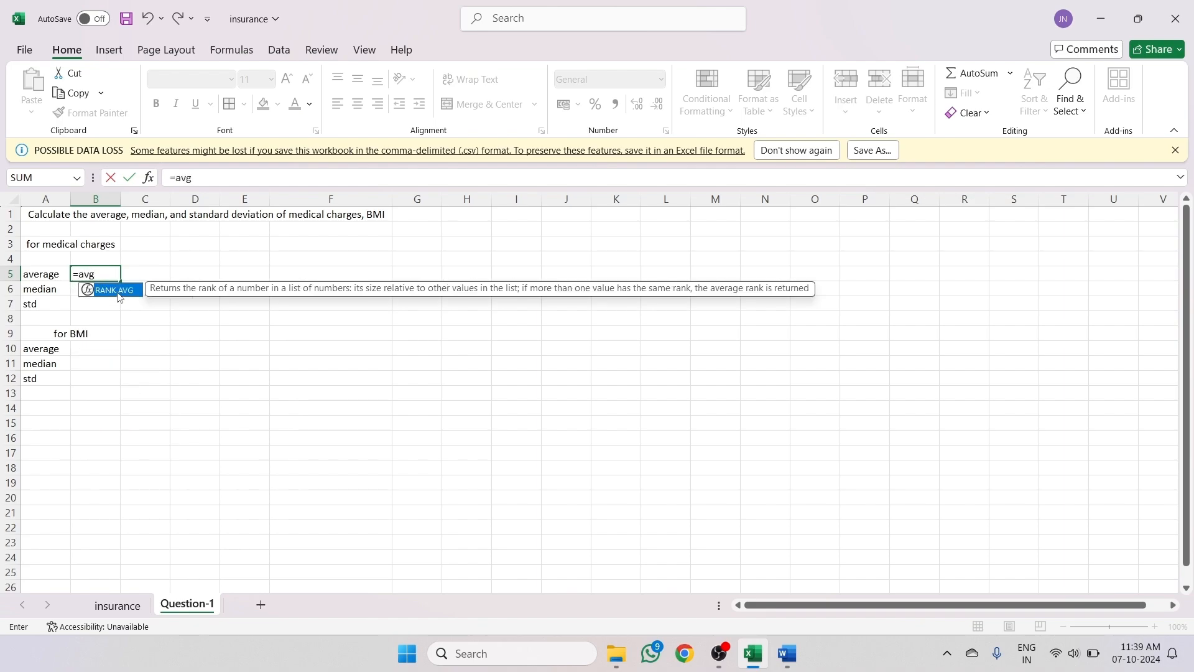
{"action": "key", "text": "BackSpace"}
{"action": "type", "text": "e"}
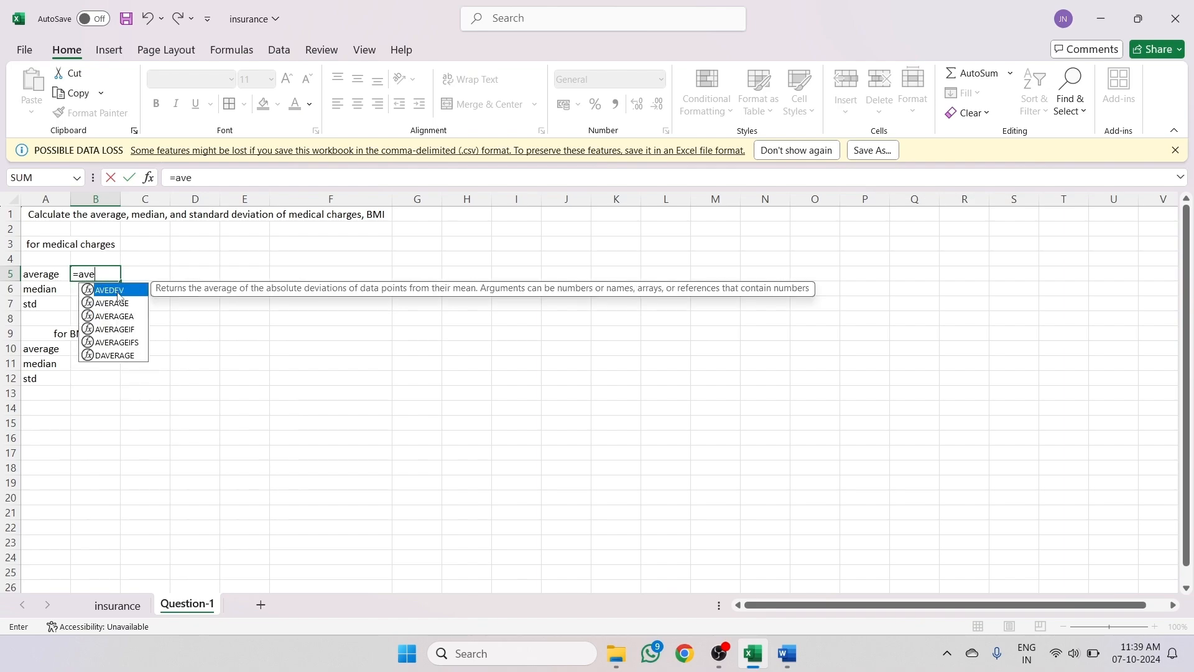
{"action": "double_click", "coordinate": [112, 304]}
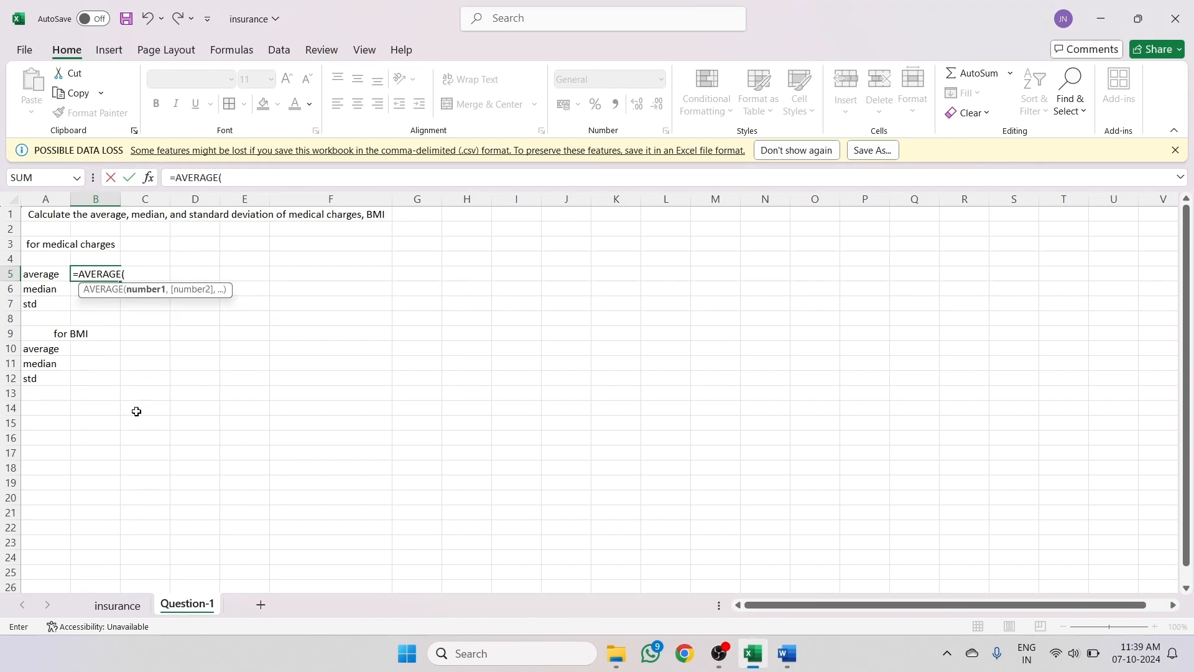
{"action": "left_click", "coordinate": [121, 605]}
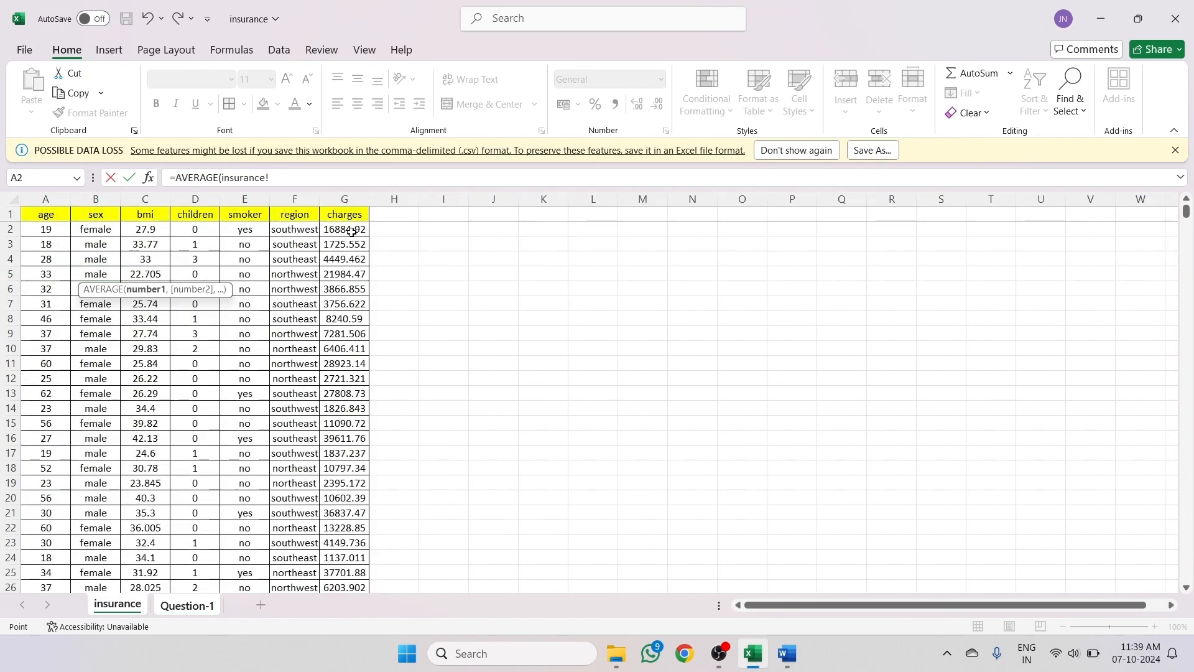
{"action": "left_click", "coordinate": [352, 230]}
{"action": "key", "text": "ctrl+shift+Down"}
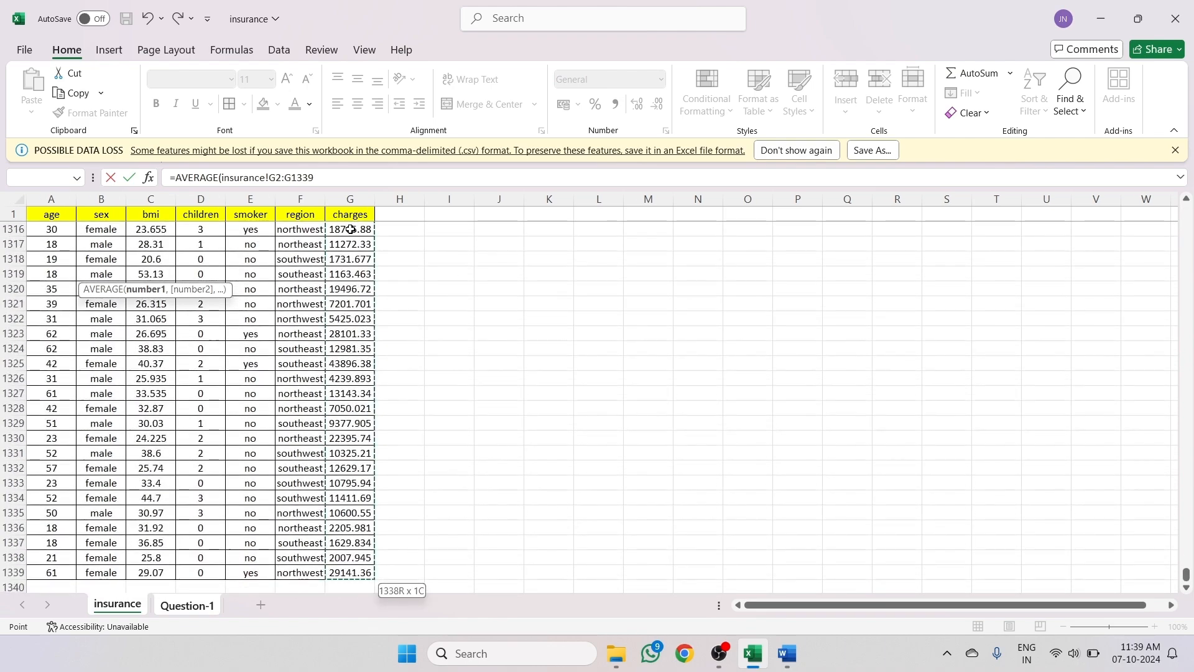
{"action": "left_click", "coordinate": [353, 171]}
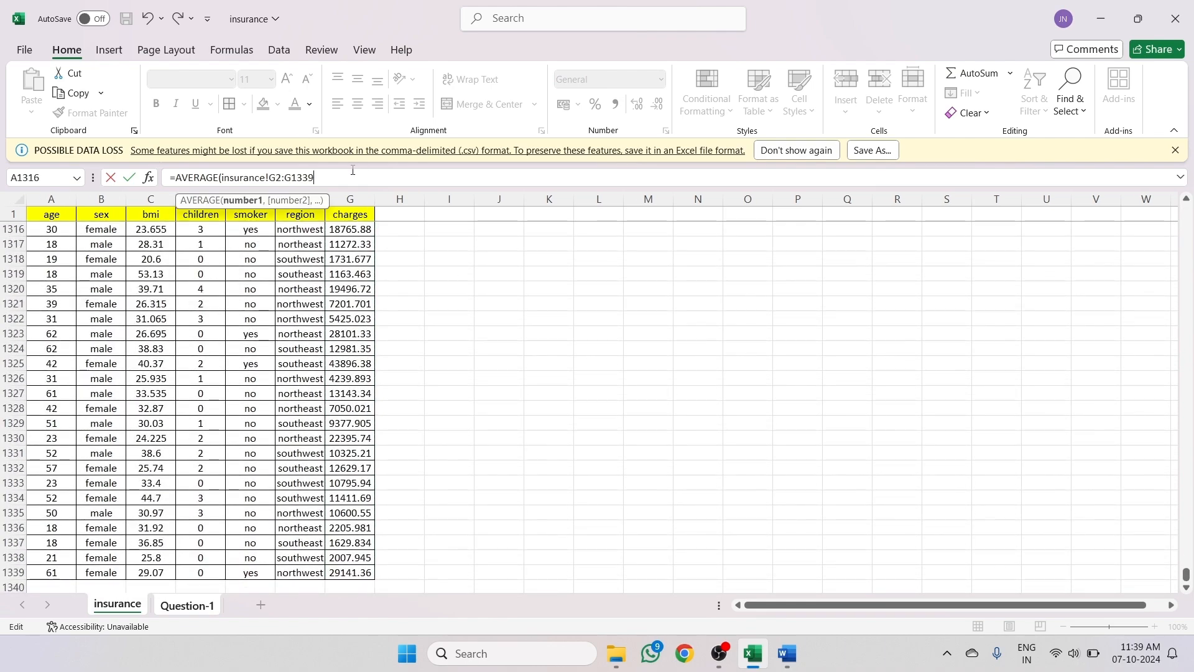
{"action": "type", "text": ")"}
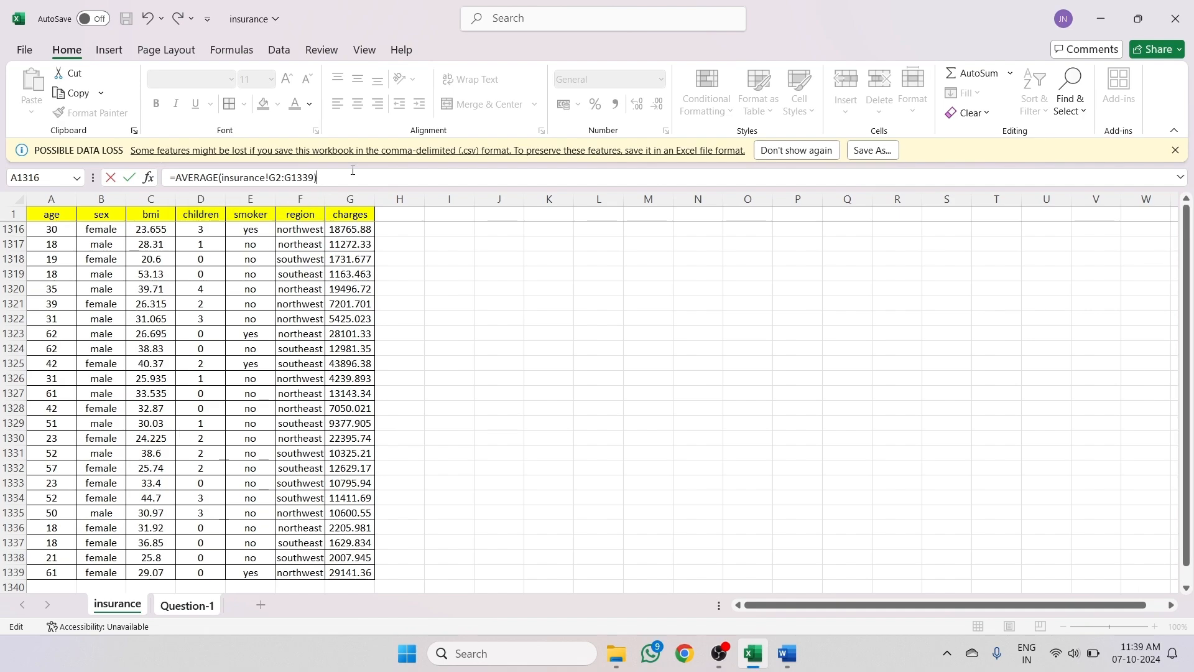
{"action": "key", "text": "Return"}
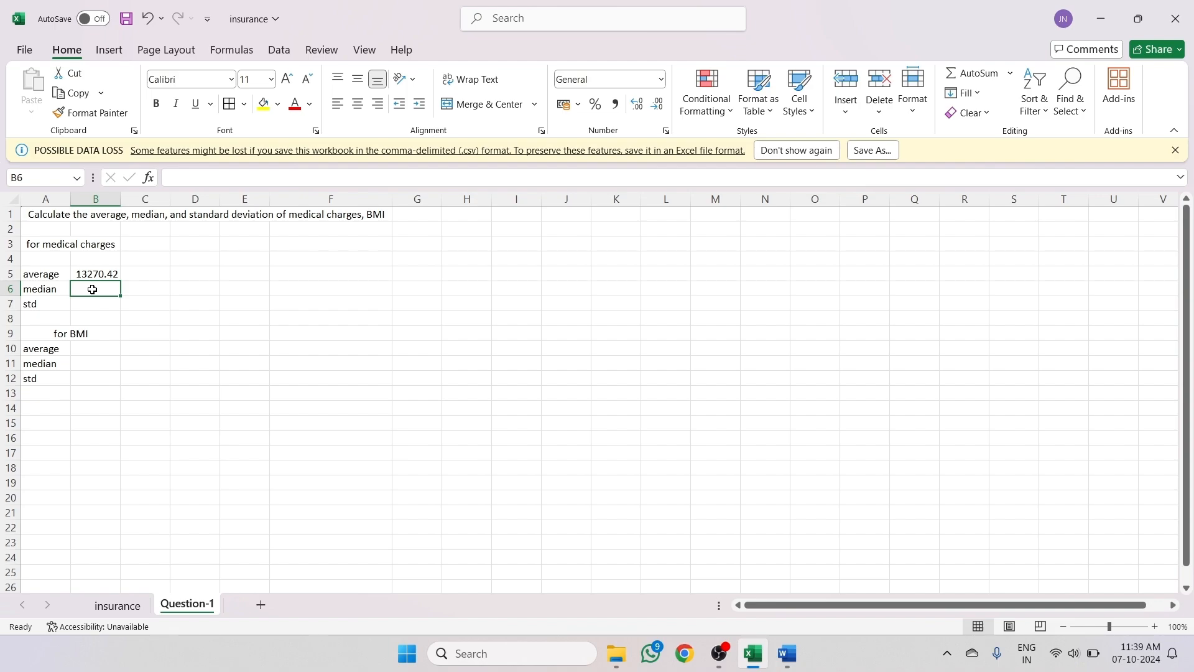
- Calculate the median medical charges in B6 with =MEDIAN(insurance!G2:G1339)
{"action": "type", "text": "="}
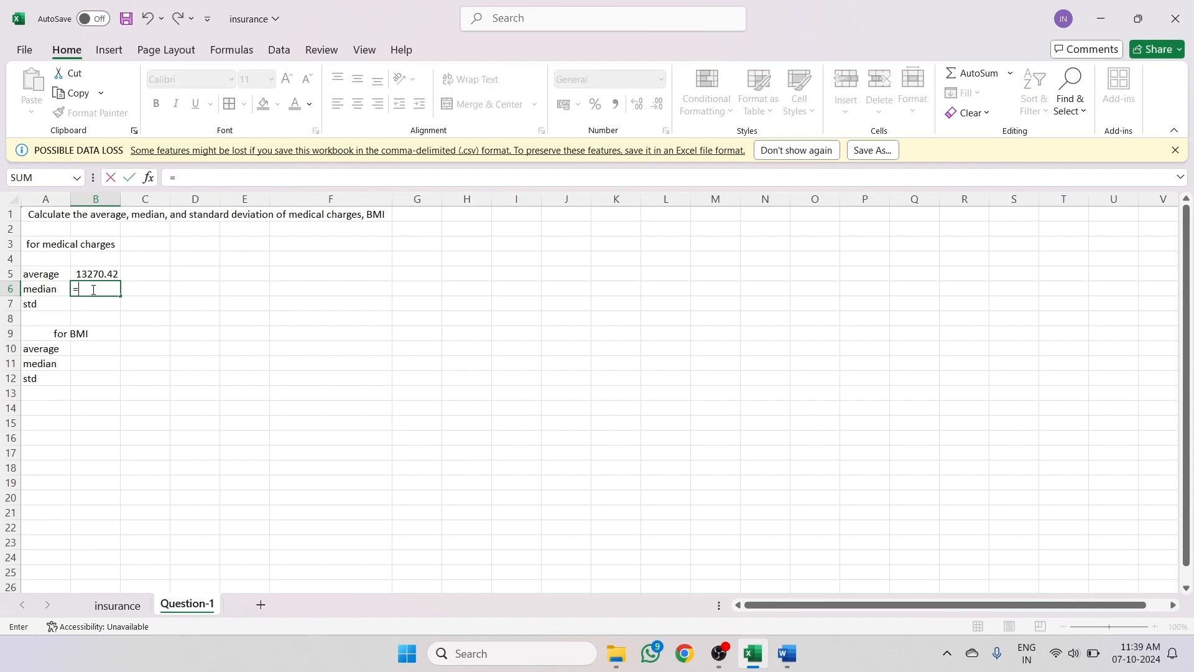
{"action": "type", "text": "me"}
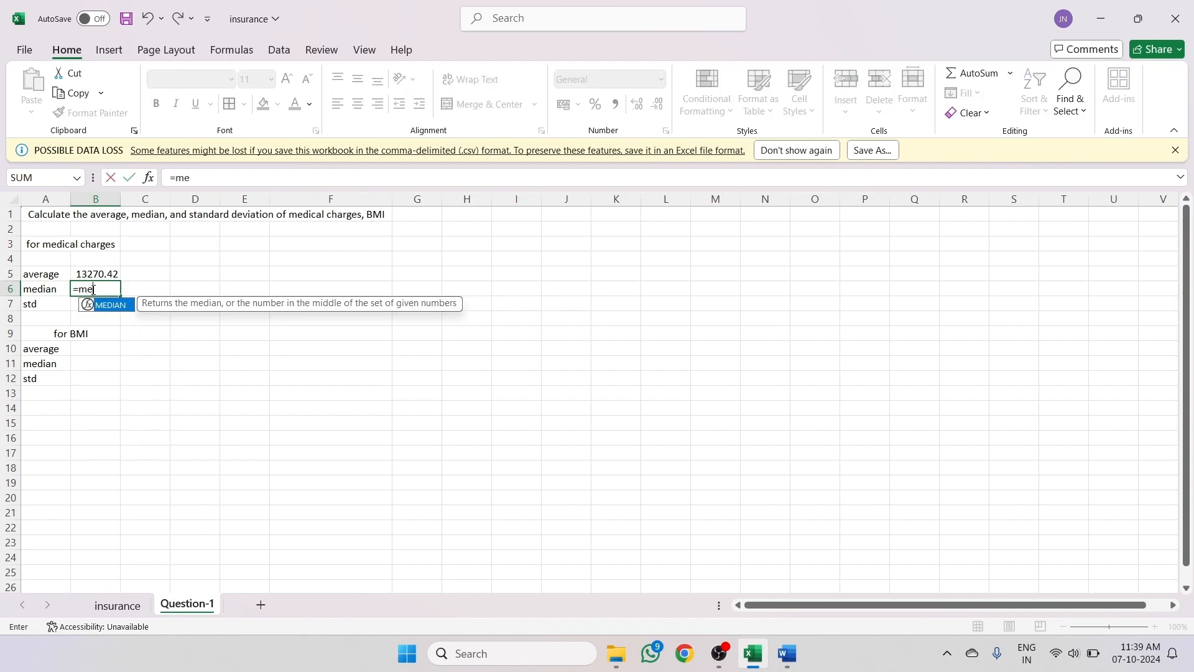
{"action": "key", "text": "Tab"}
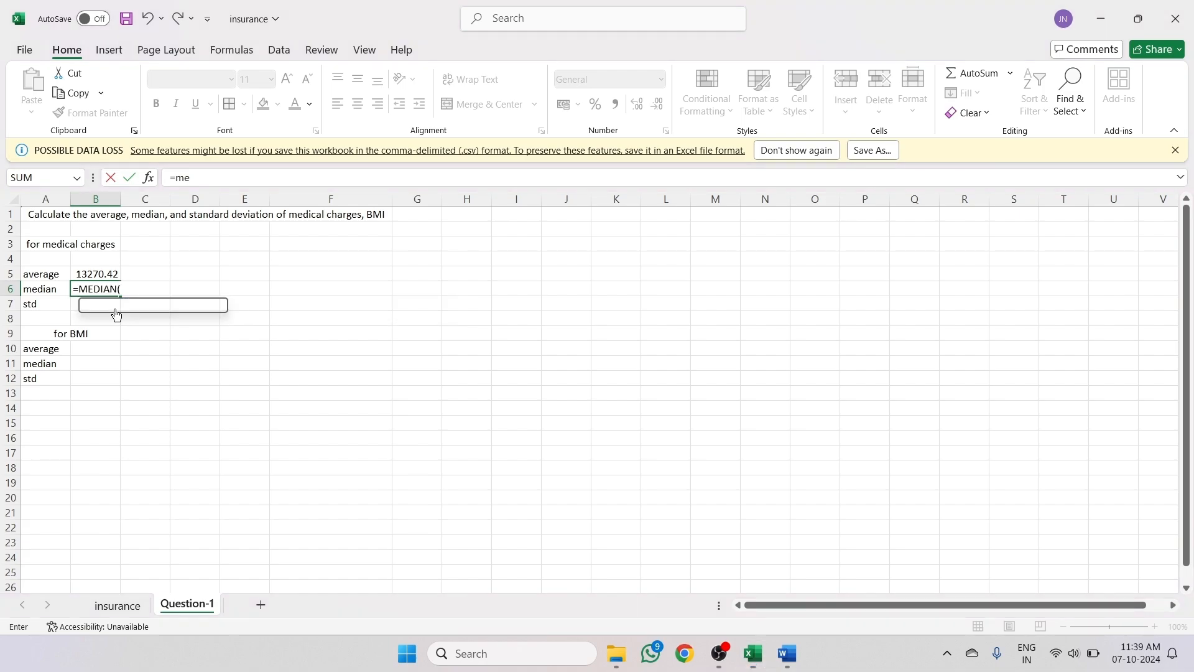
{"action": "left_click", "coordinate": [130, 608]}
{"action": "left_click", "coordinate": [348, 232]}
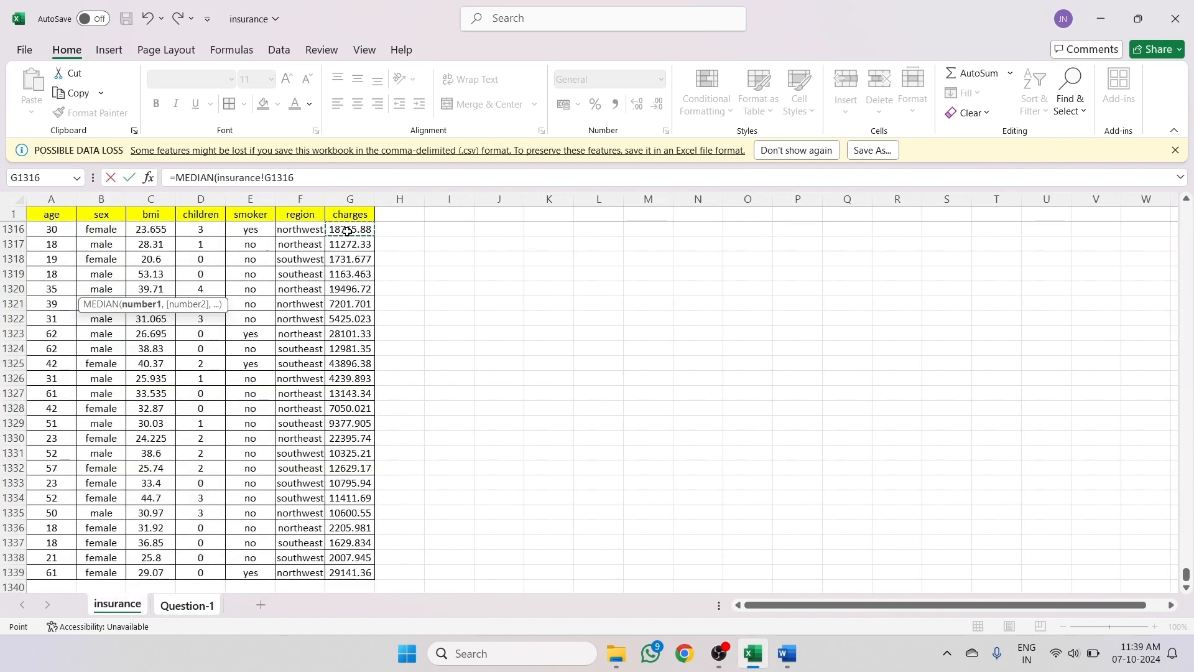
{"action": "left_click", "coordinate": [350, 571]}
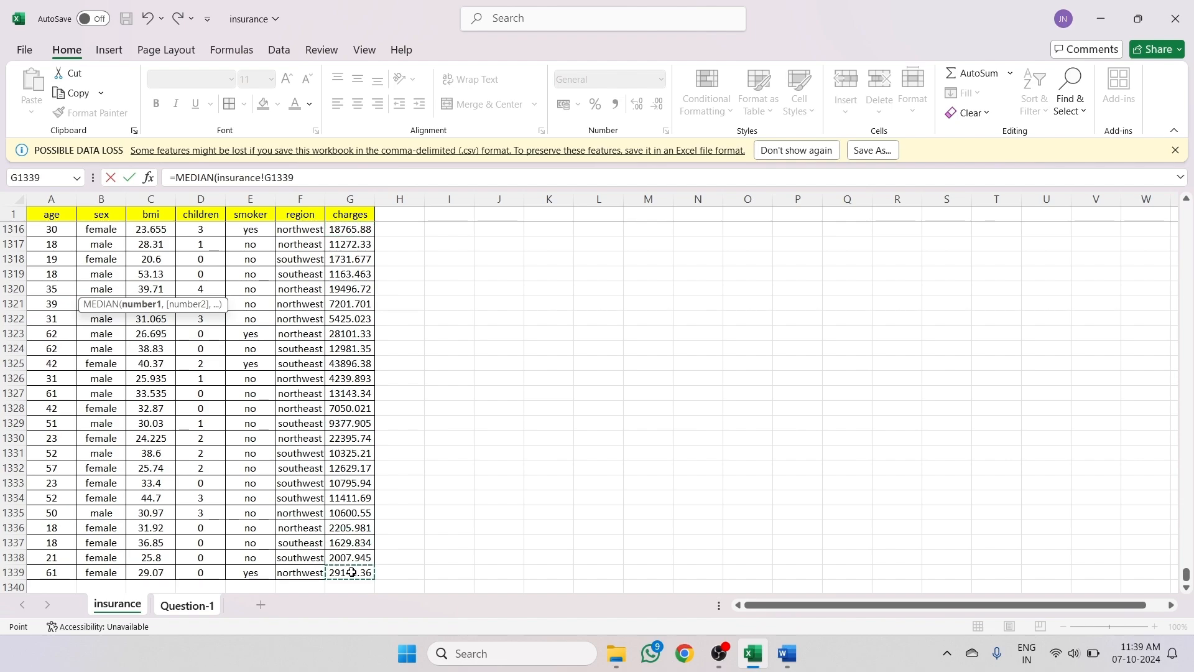
{"action": "key", "text": "ctrl+shift+Up"}
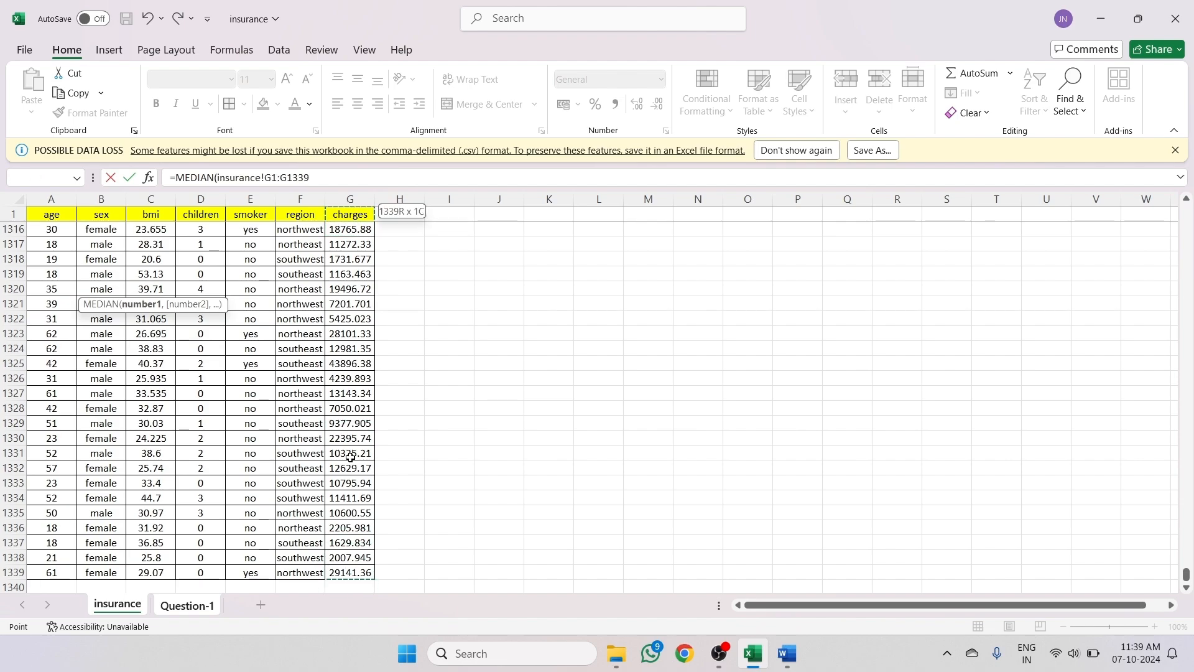
{"action": "left_click", "coordinate": [278, 179]}
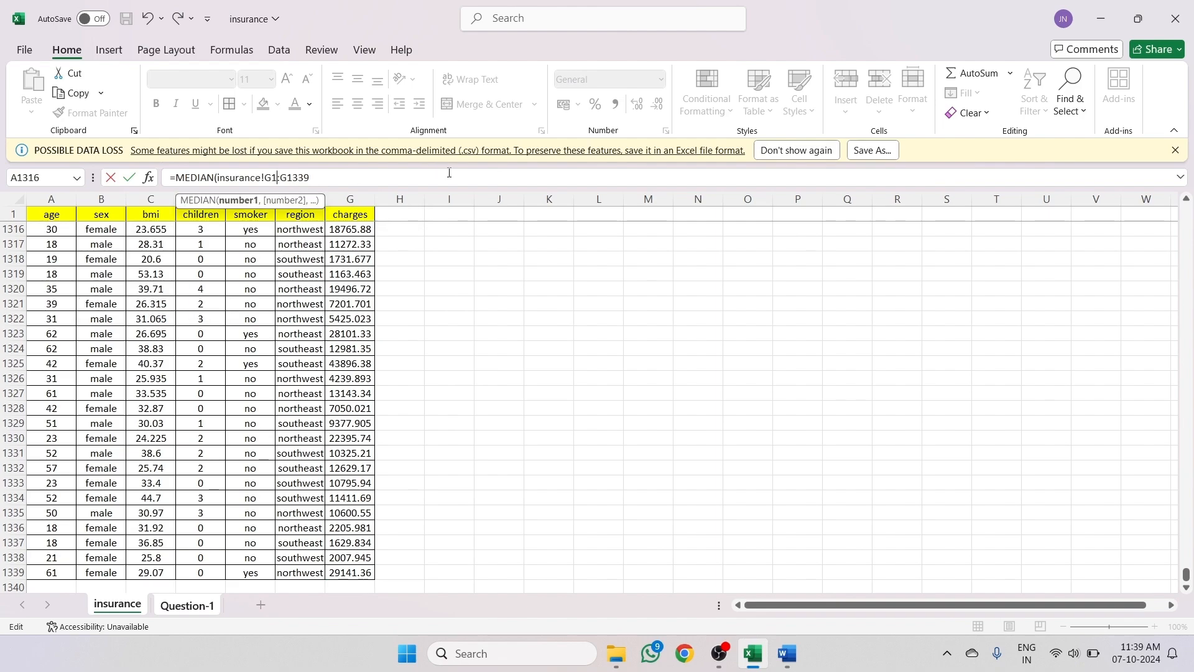
{"action": "key", "text": "BackSpace"}
{"action": "type", "text": "2"}
{"action": "type", "text": ")"}
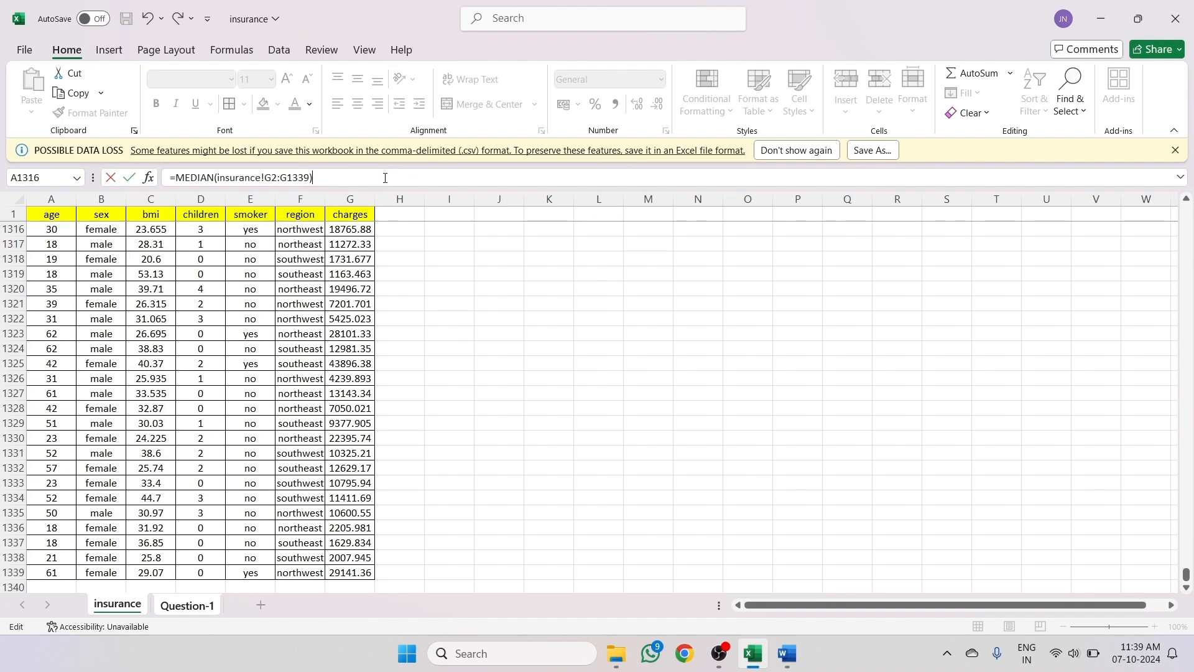
{"action": "key", "text": "Return"}
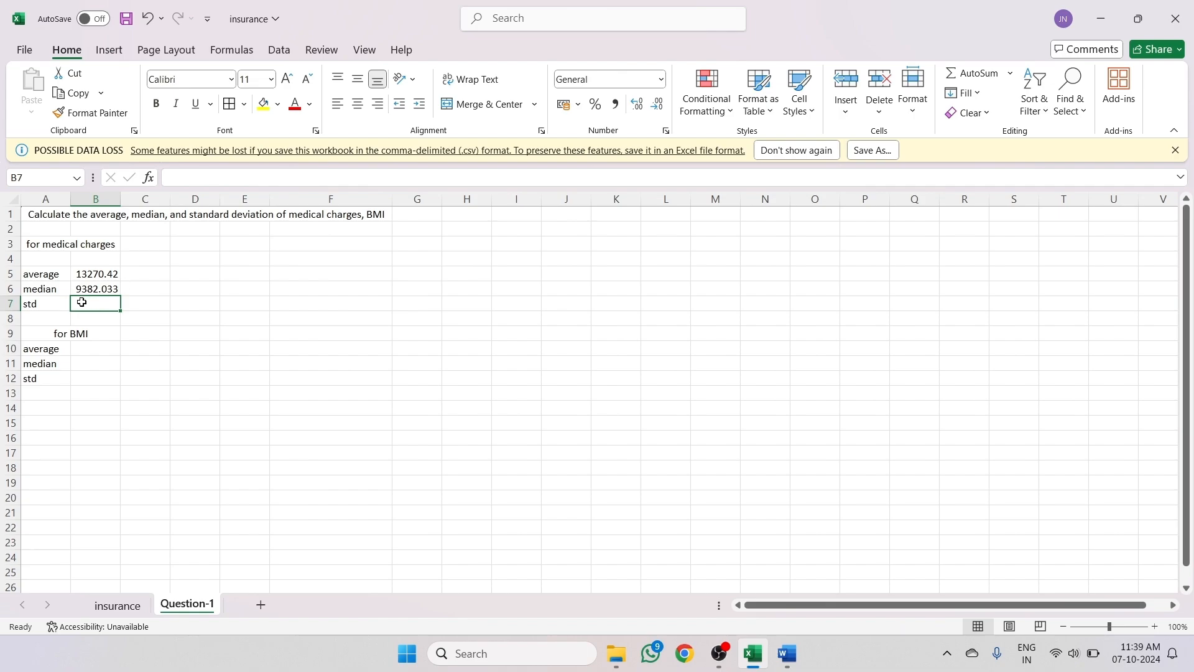
- Calculate the standard deviation of medical charges in B7 with =STDEV.P(insurance!G2:G1339)
{"action": "left_click", "coordinate": [99, 327]}
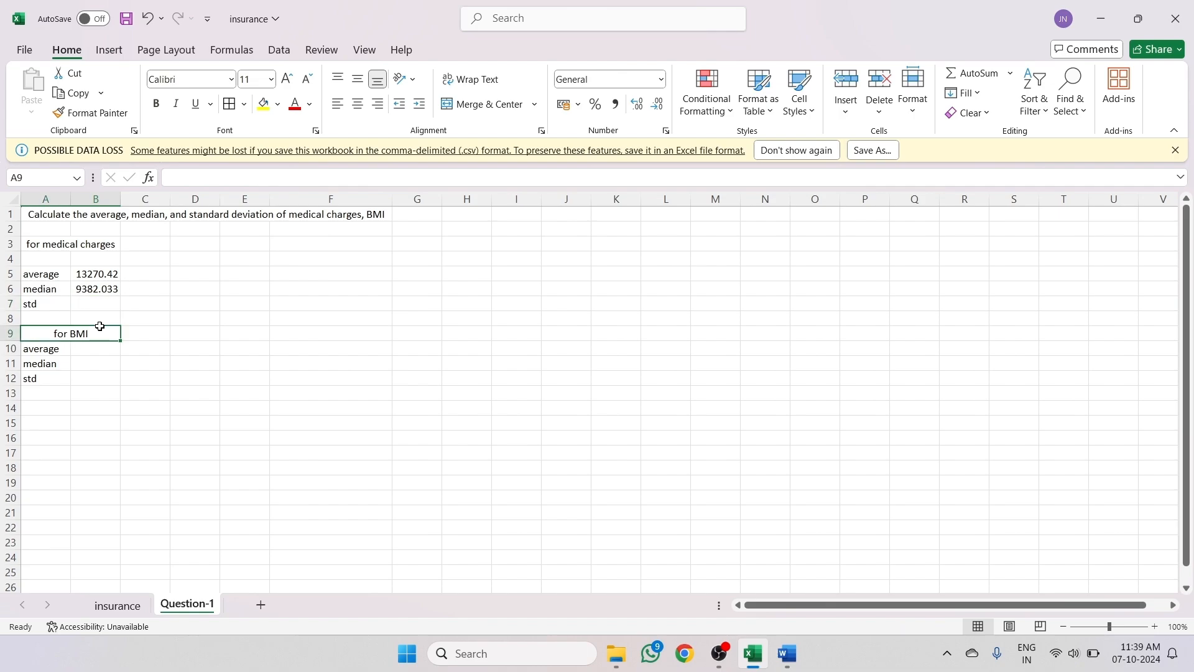
{"action": "left_click", "coordinate": [99, 308]}
{"action": "type", "text": "=s"}
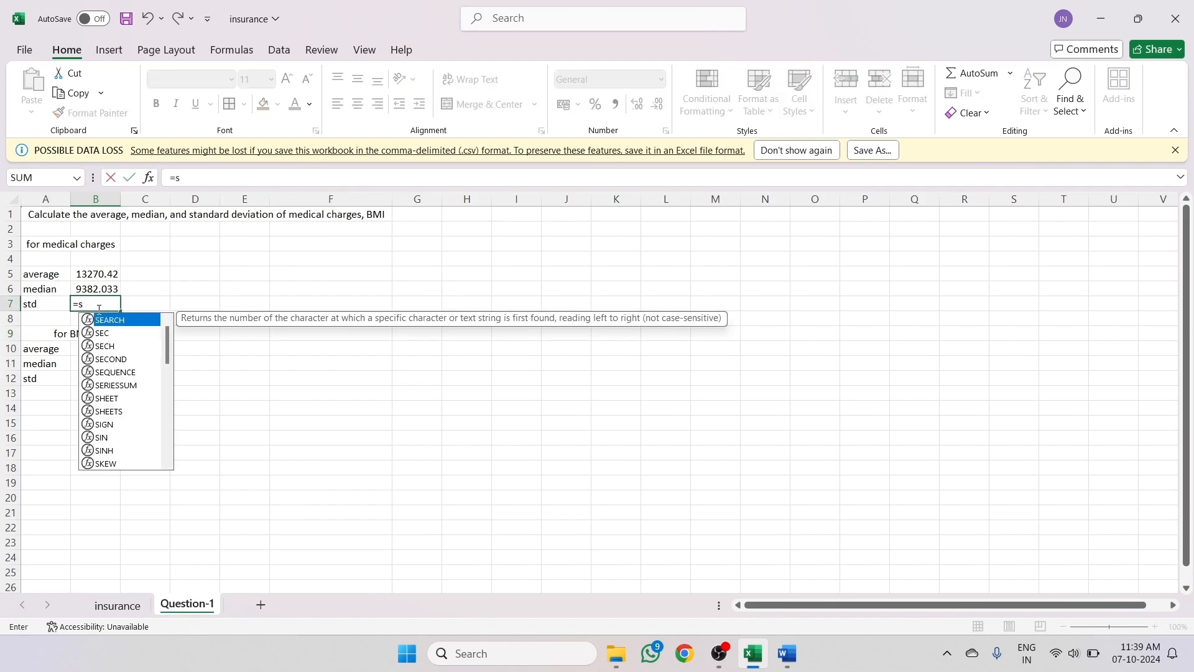
{"action": "type", "text": "td"}
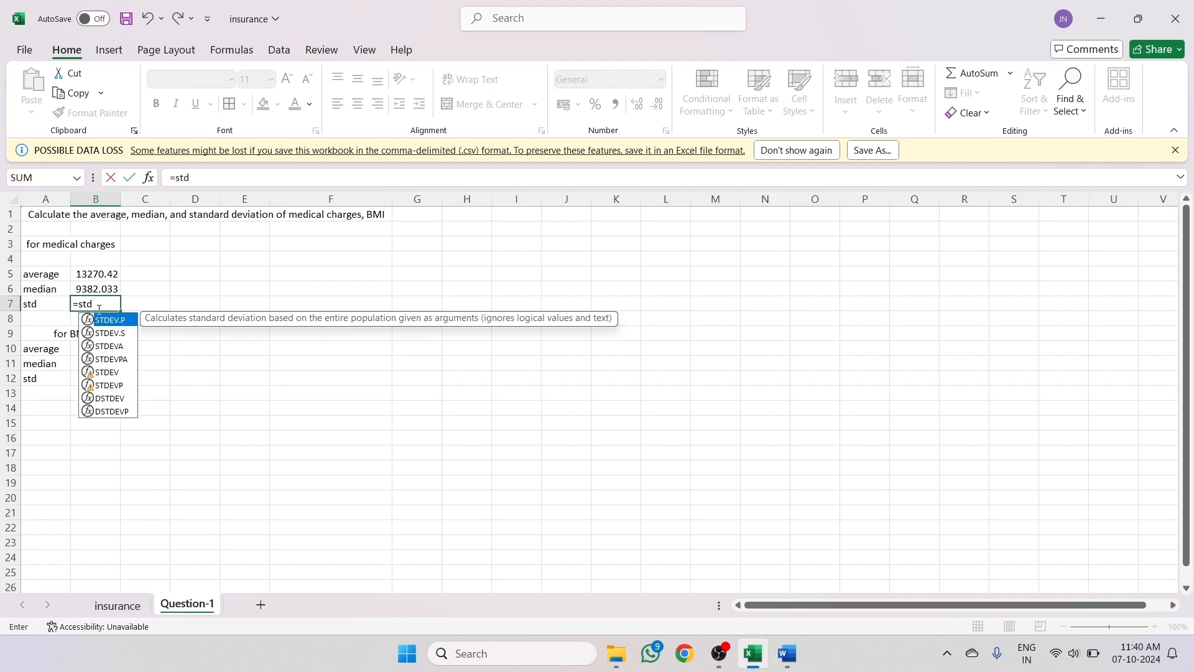
{"action": "key", "text": "Tab"}
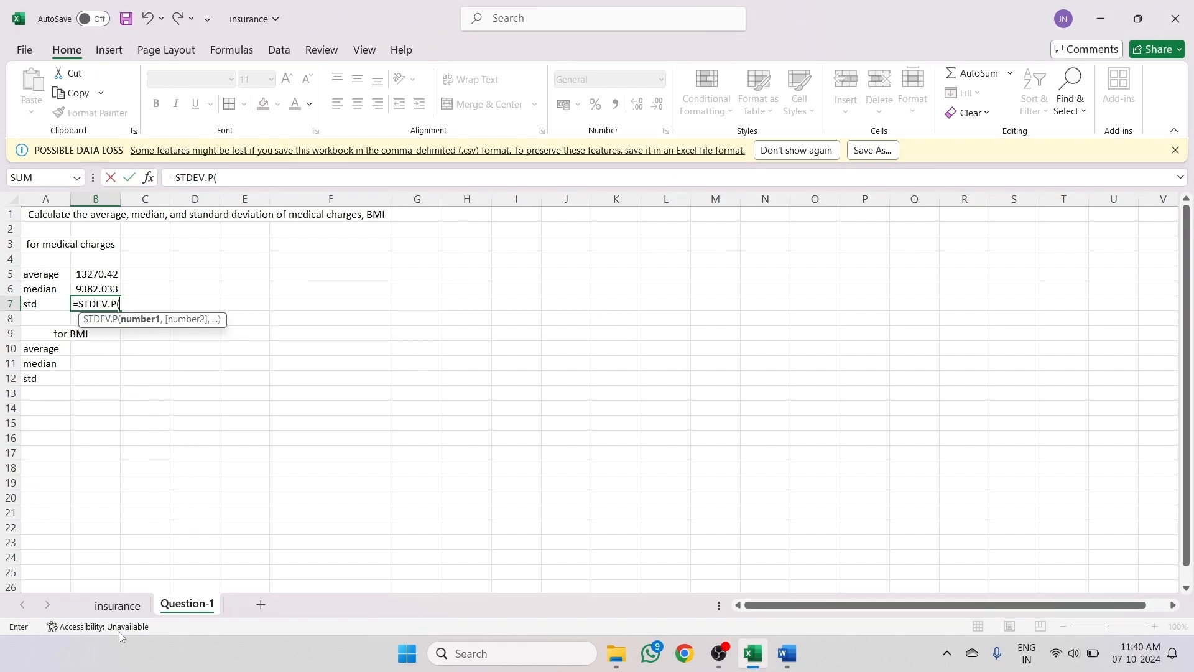
{"action": "left_click", "coordinate": [118, 605]}
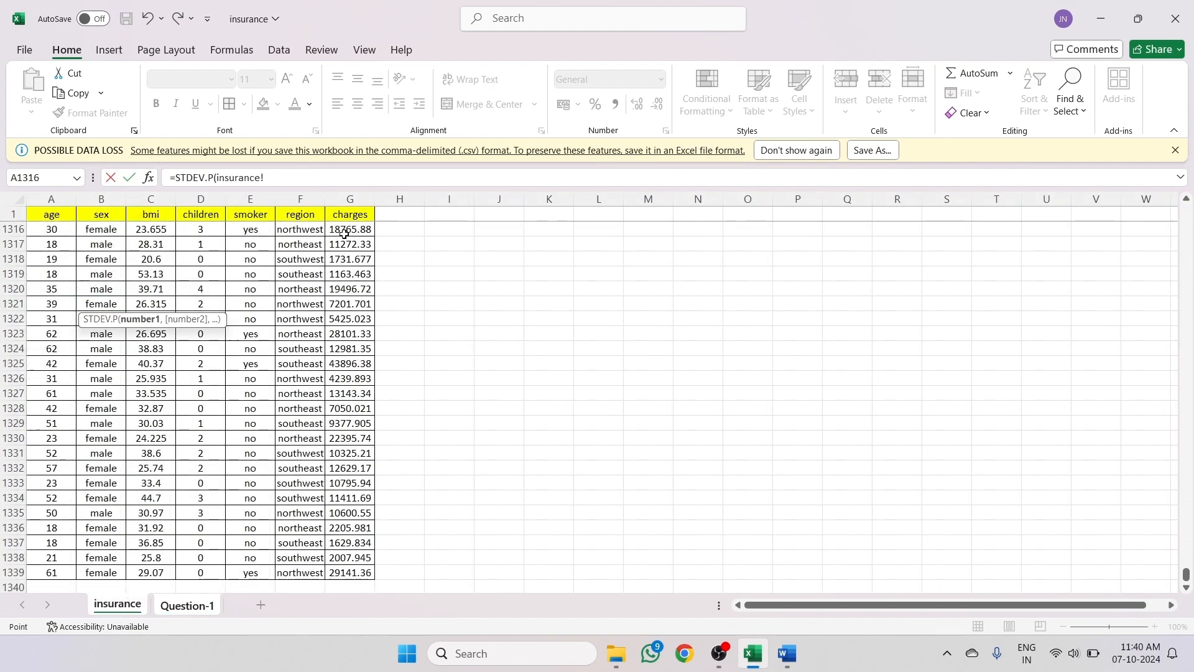
{"action": "left_click", "coordinate": [334, 575]}
{"action": "key", "text": "ctrl+shift+Up"}
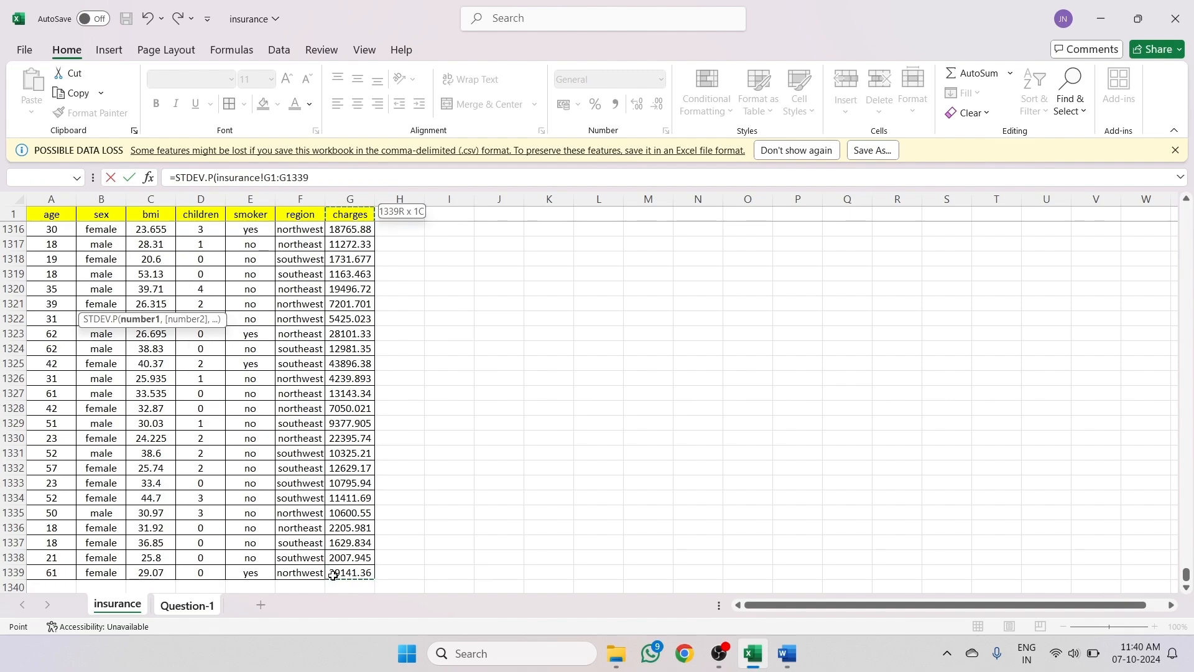
{"action": "left_click", "coordinate": [275, 179]}
{"action": "key", "text": "BackSpace"}
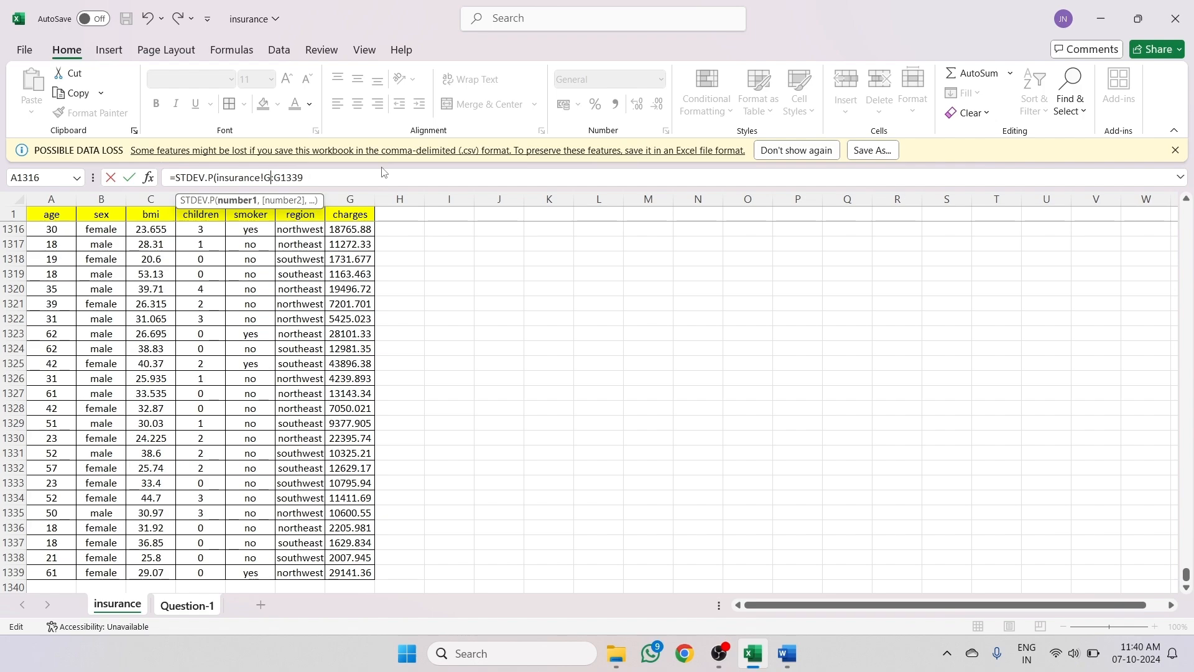
{"action": "type", "text": "2"}
{"action": "key", "text": "Return"}
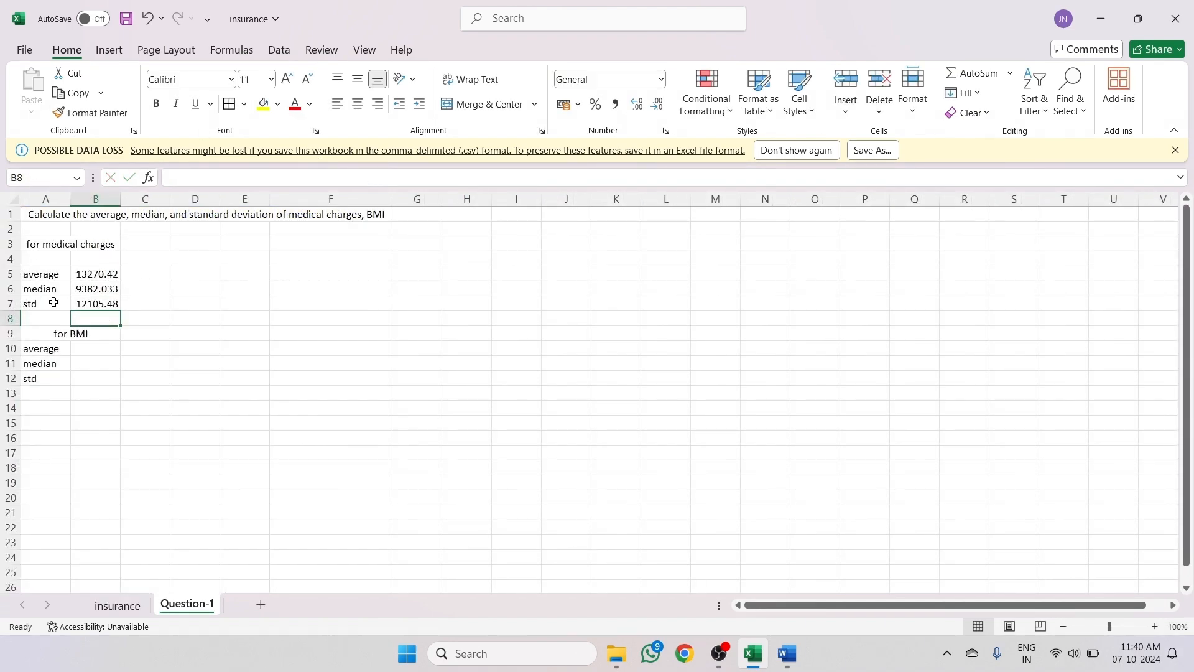
- Calculate the average BMI in B10 with =AVERAGE(insurance!C2:C1339)
{"action": "left_click", "coordinate": [83, 351]}
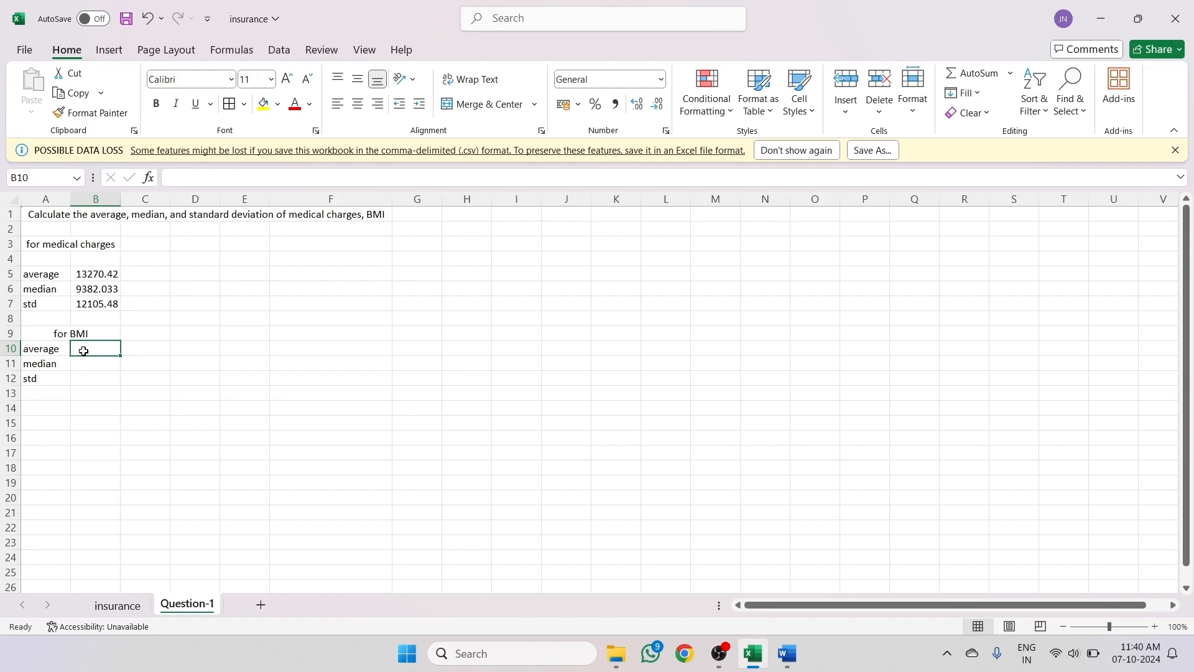
{"action": "type", "text": "=av"}
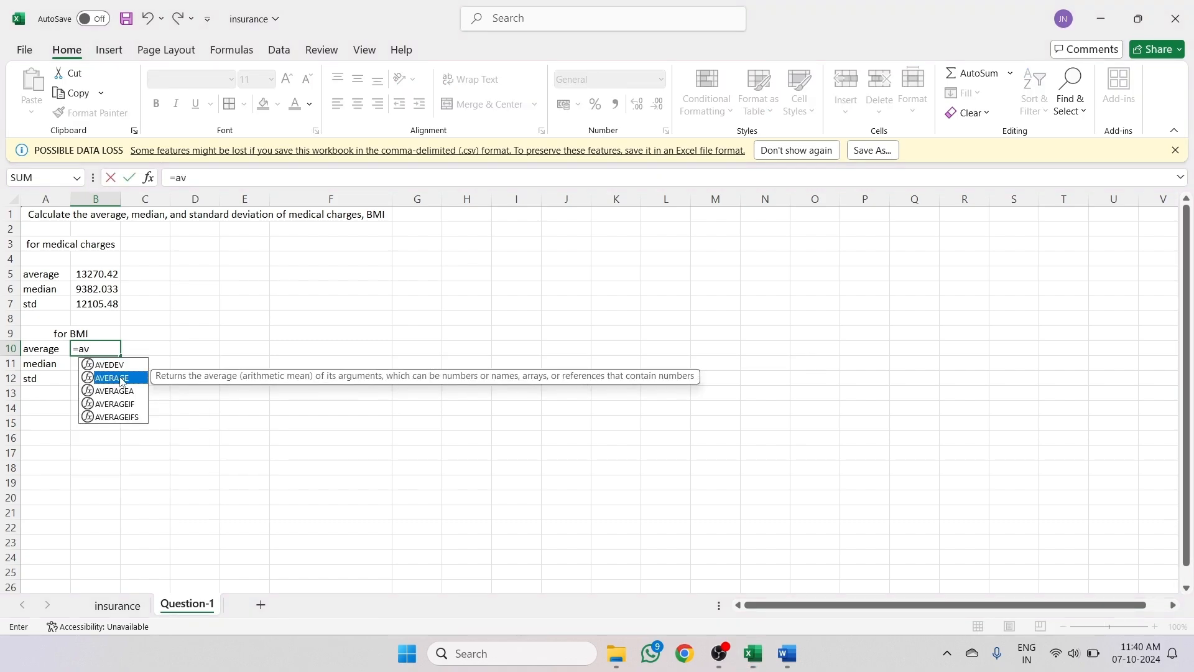
{"action": "double_click", "coordinate": [112, 378]}
{"action": "left_click", "coordinate": [116, 607]}
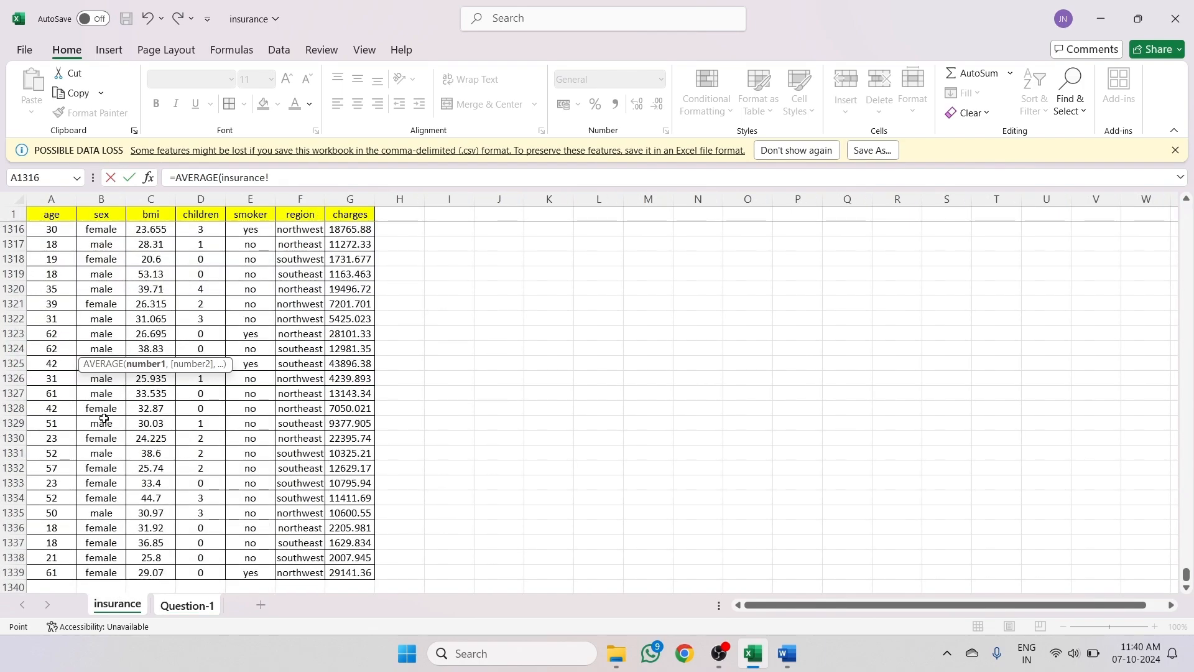
{"action": "left_click", "coordinate": [143, 575]}
{"action": "key", "text": "ctrl+shift+Up"}
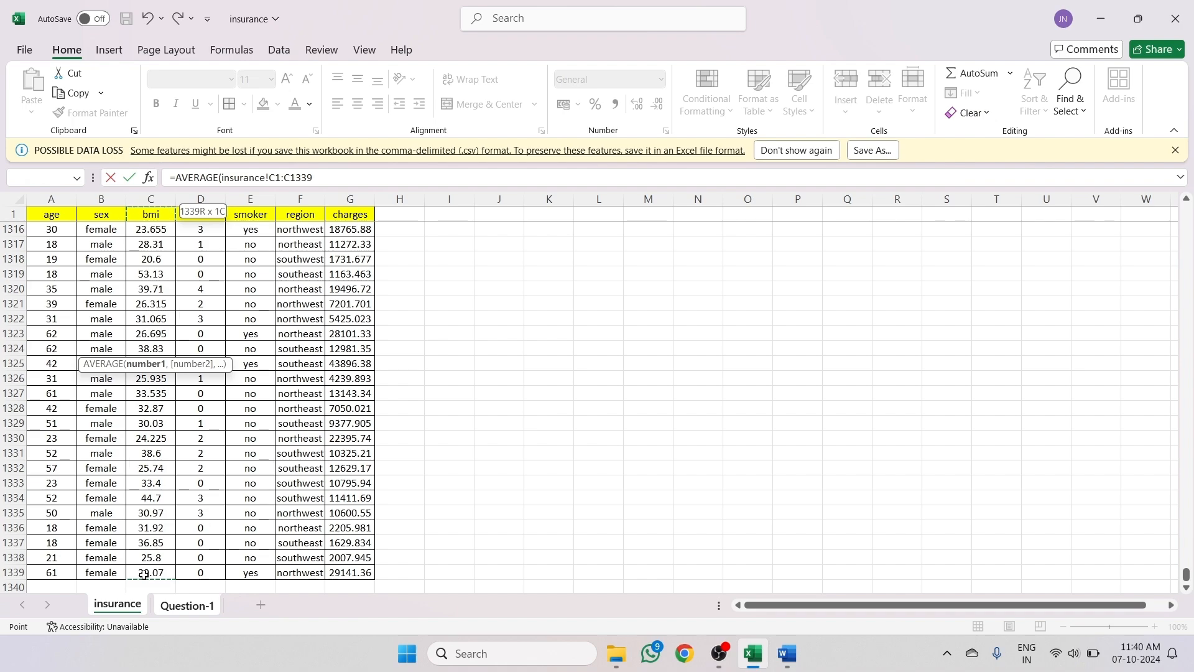
{"action": "left_click", "coordinate": [282, 178]}
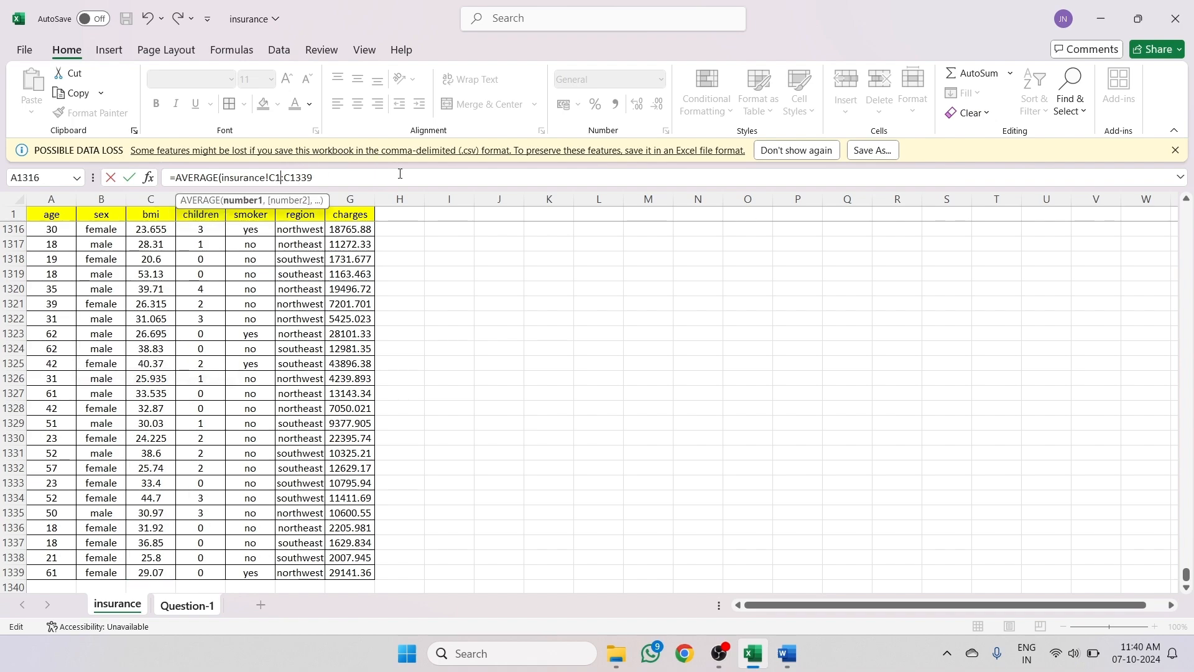
{"action": "key", "text": "BackSpace"}
{"action": "type", "text": "2"}
{"action": "left_click", "coordinate": [400, 175]}
{"action": "key", "text": "Return"}
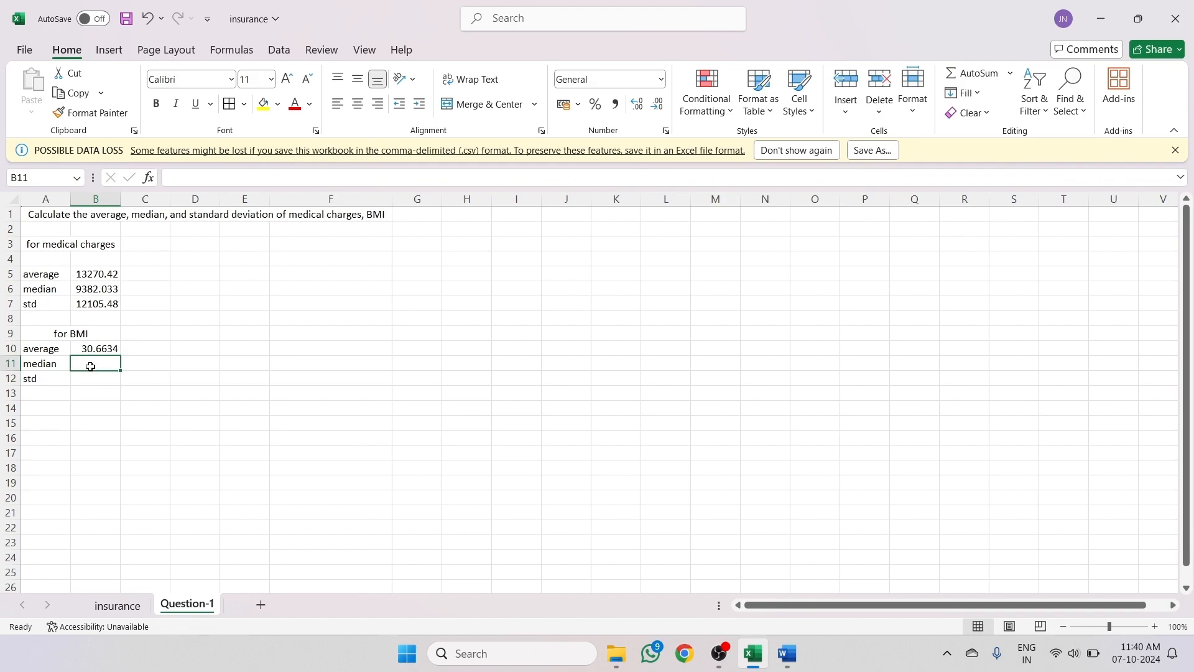
- Calculate the median BMI in B11 with =MEDIAN(insurance!C2:C1339)
{"action": "type", "text": "=me"}
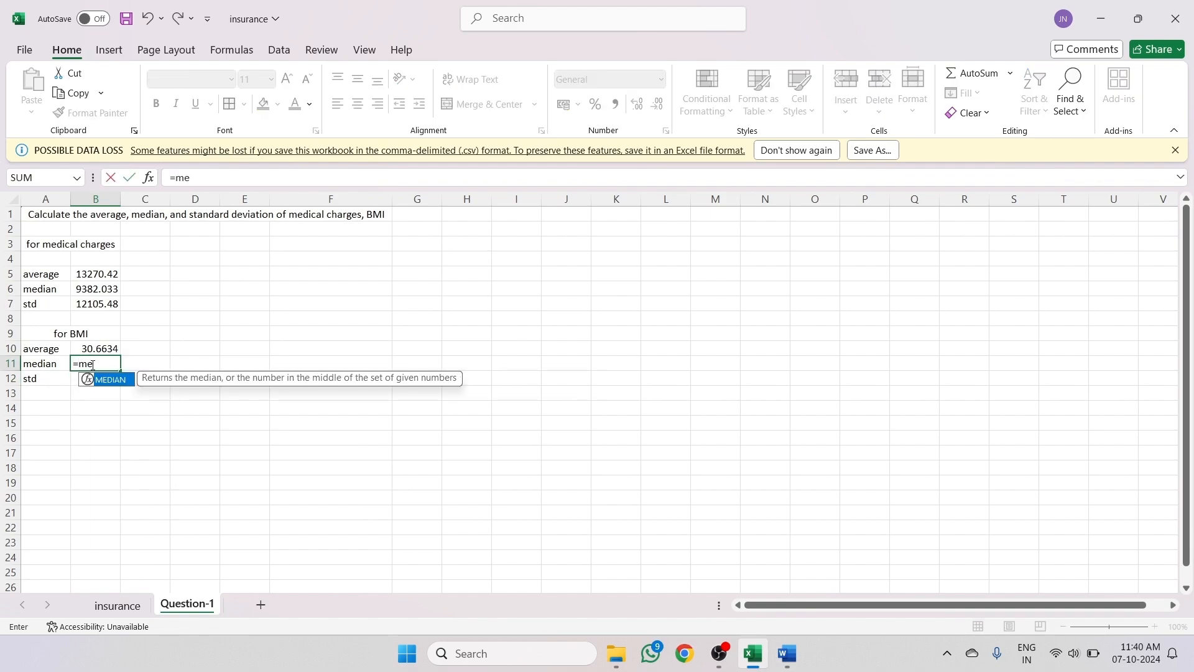
{"action": "double_click", "coordinate": [118, 384]}
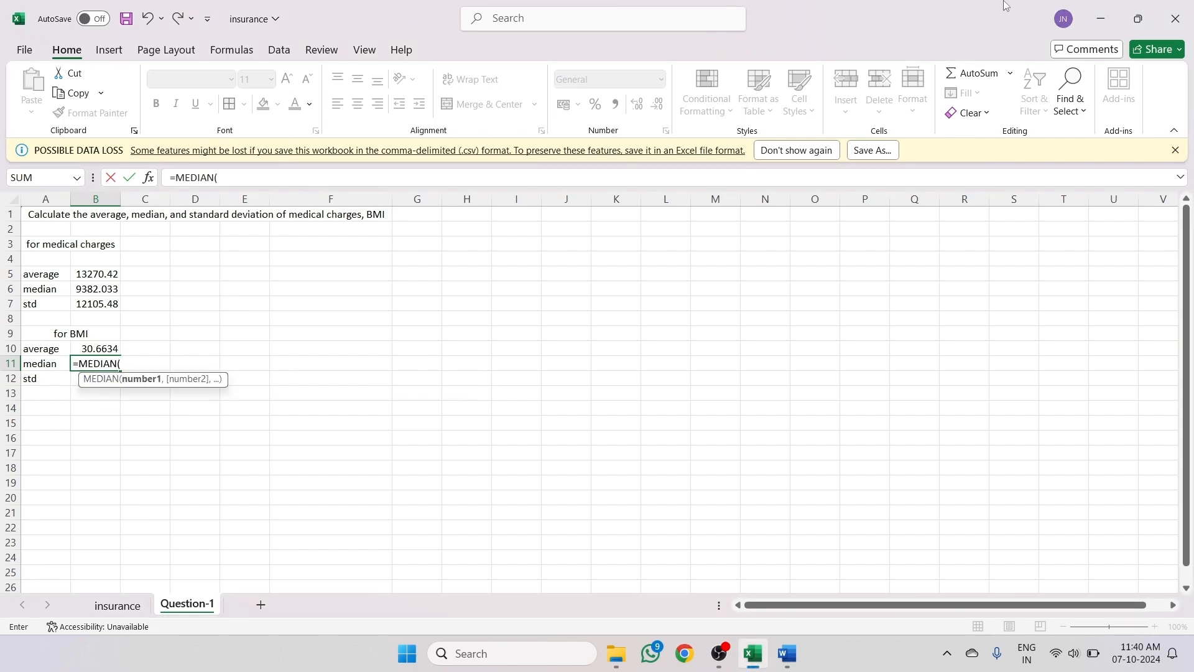
{"action": "left_click", "coordinate": [136, 601]}
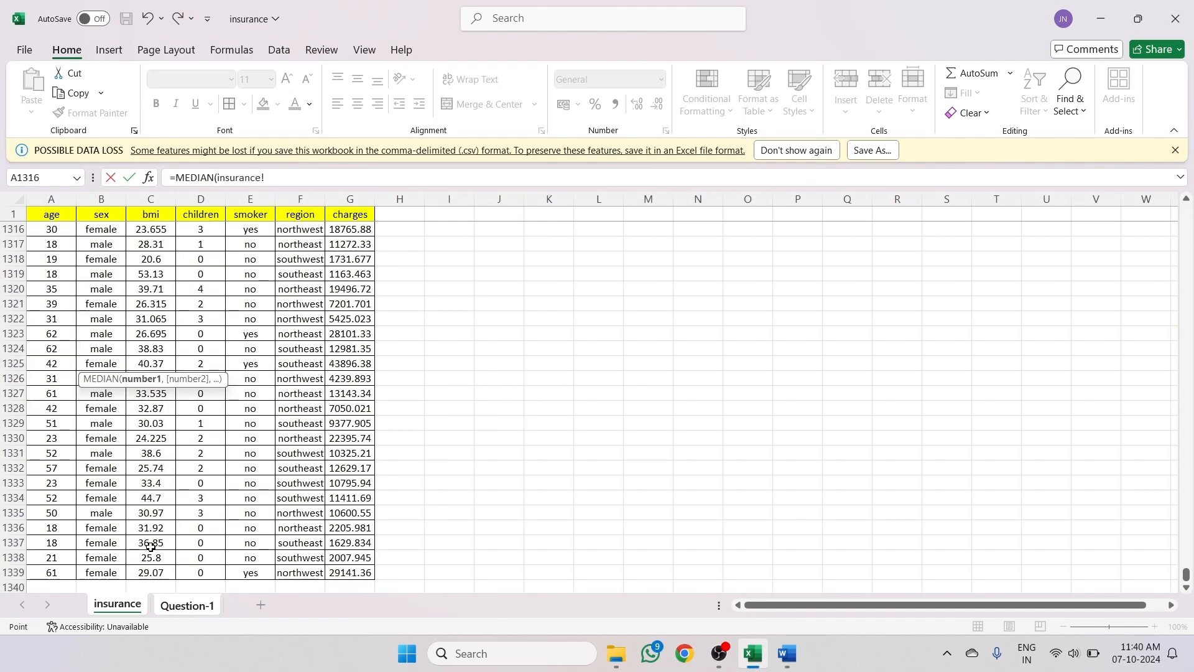
{"action": "left_click", "coordinate": [148, 575]}
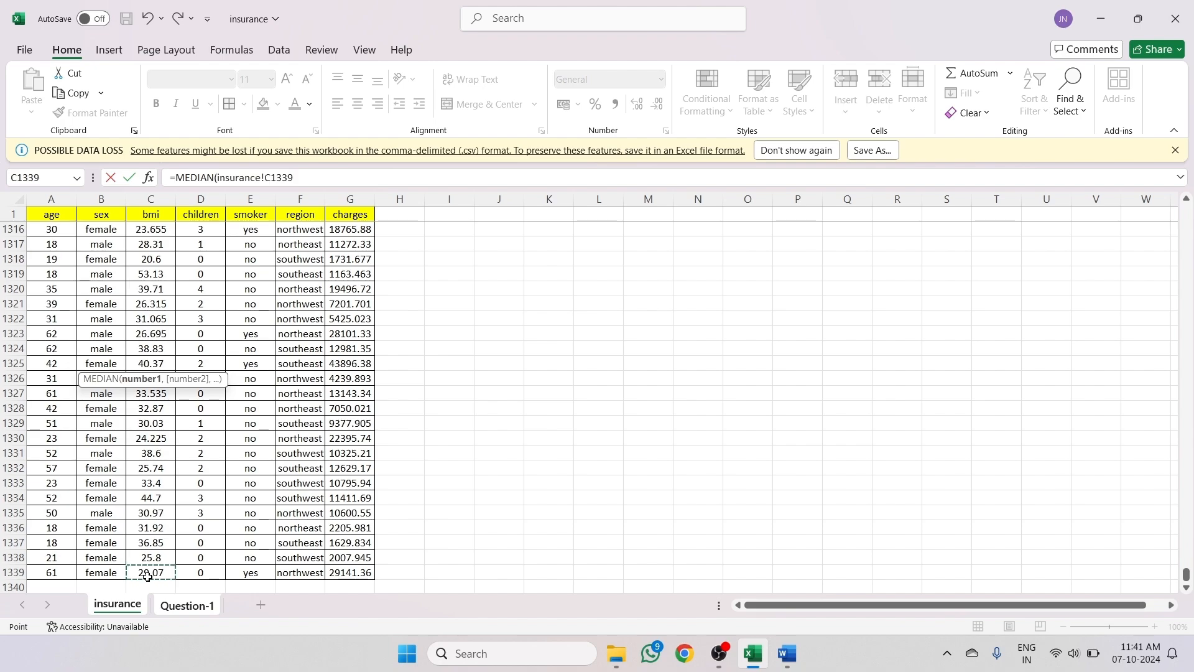
{"action": "key", "text": "ctrl+shift+Up"}
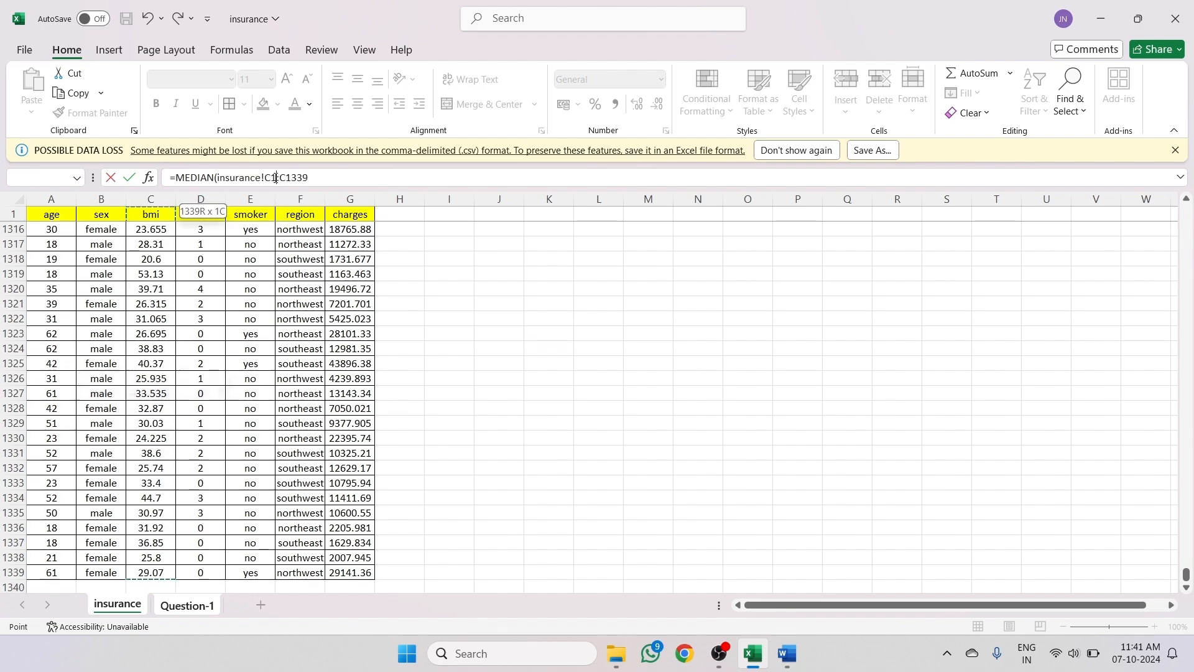
{"action": "left_click", "coordinate": [316, 172]}
{"action": "key", "text": "BackSpace"}
{"action": "type", "text": "2"}
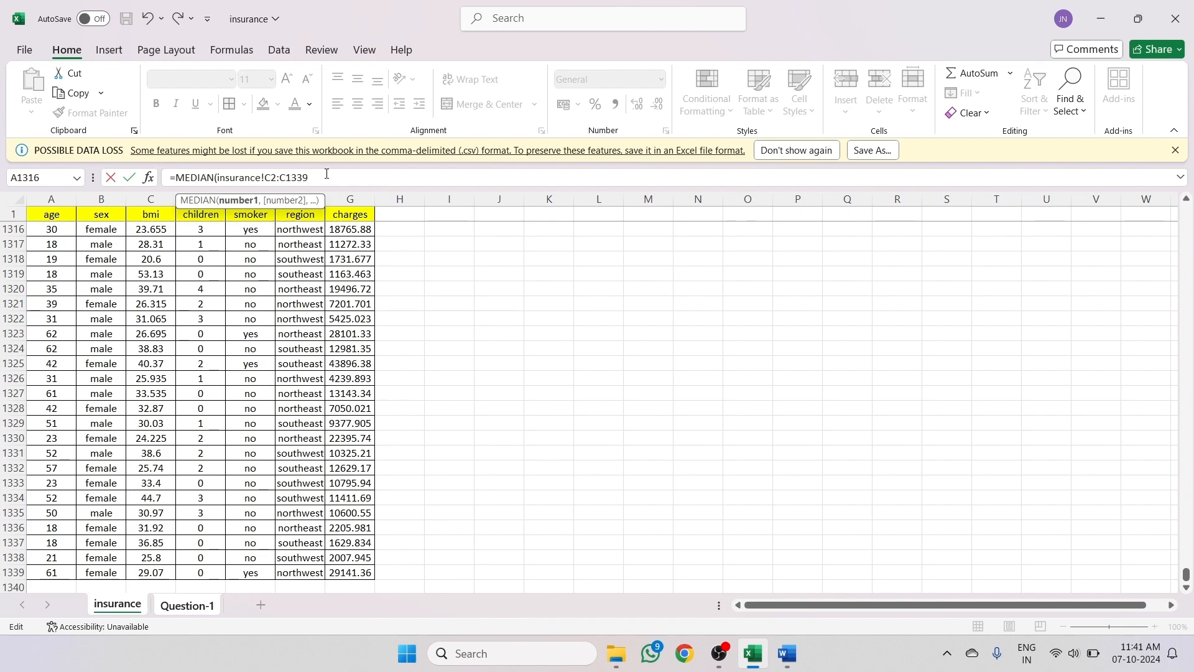
{"action": "key", "text": "Return"}
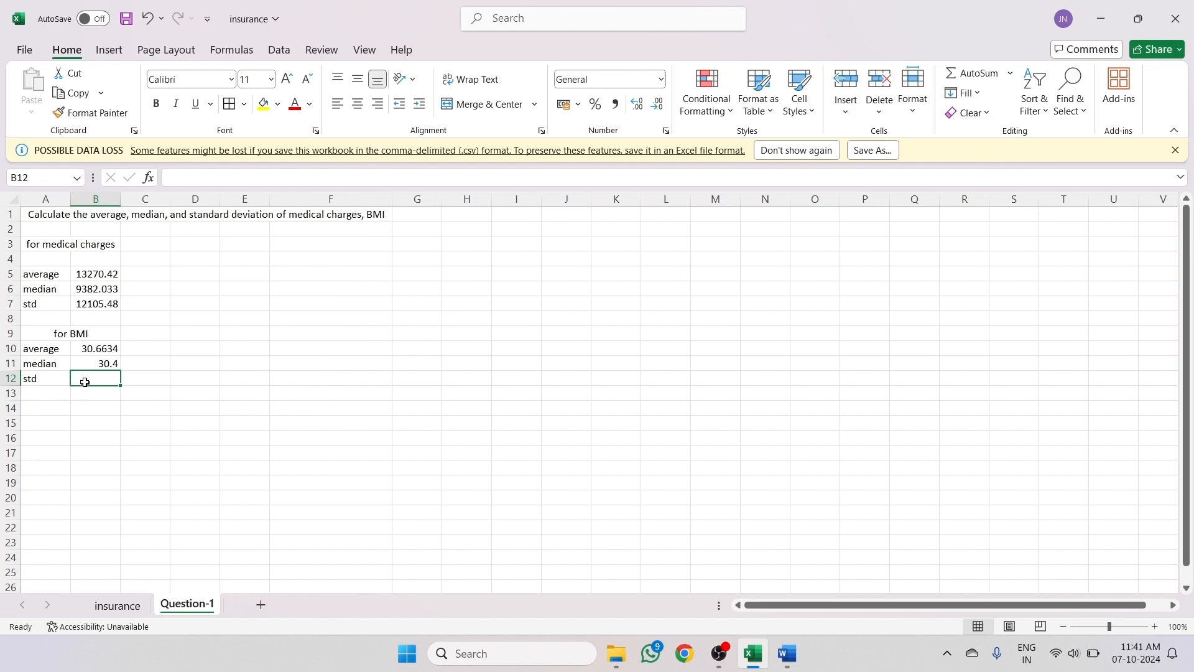
- Calculate the standard deviation of BMI in B12 with =STDEV.P(insurance!C2:C1339)
{"action": "type", "text": "=std"}
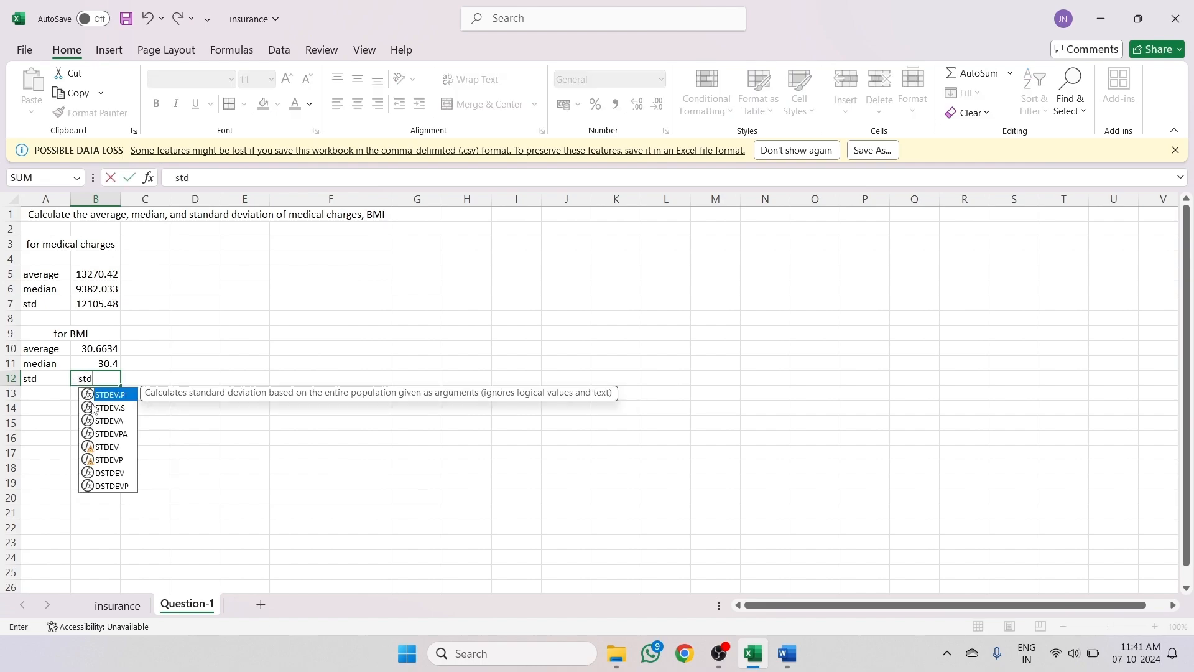
{"action": "double_click", "coordinate": [108, 395]}
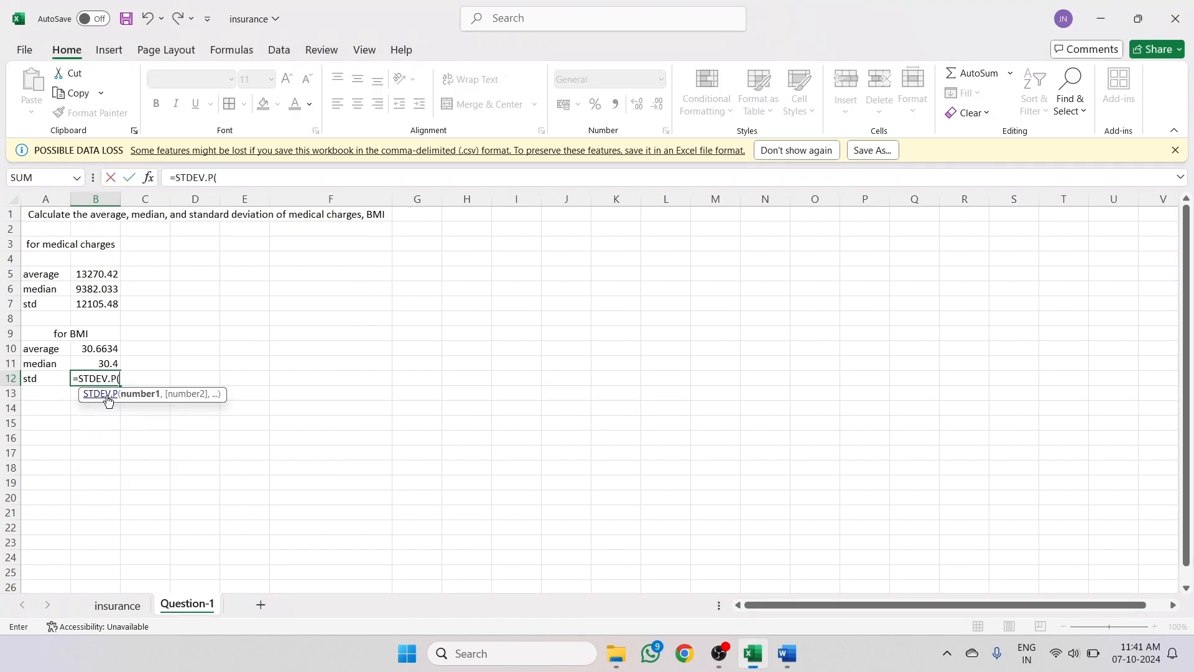
{"action": "left_click", "coordinate": [115, 606]}
{"action": "left_click", "coordinate": [142, 571]}
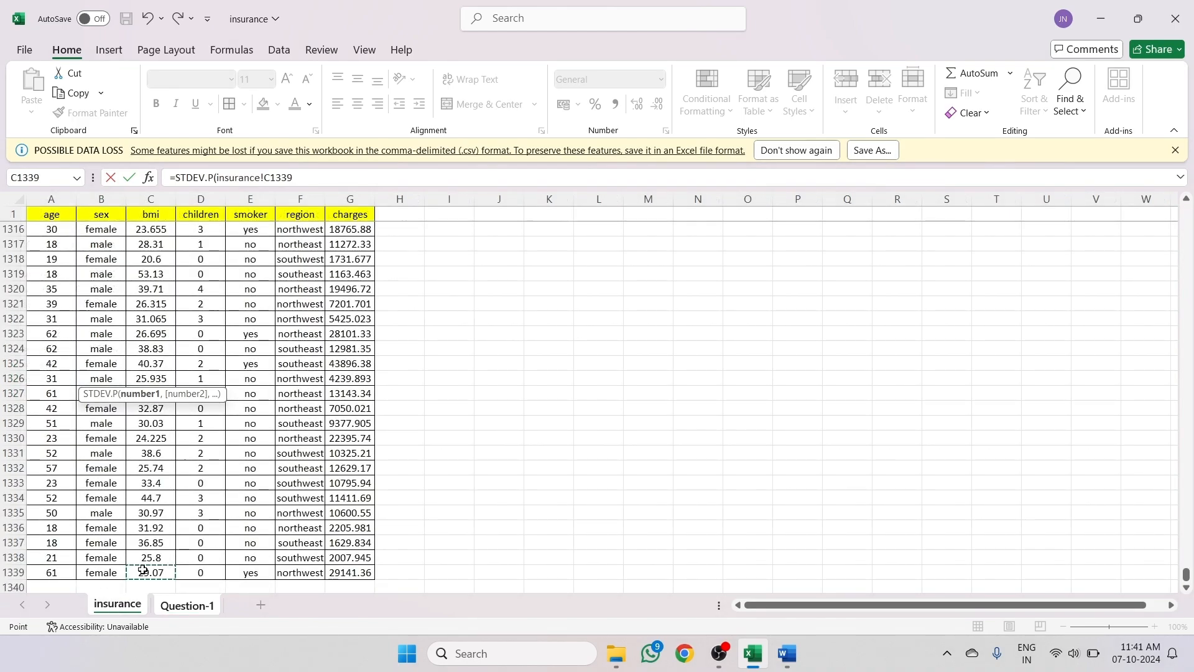
{"action": "key", "text": "ctrl+shift+Up"}
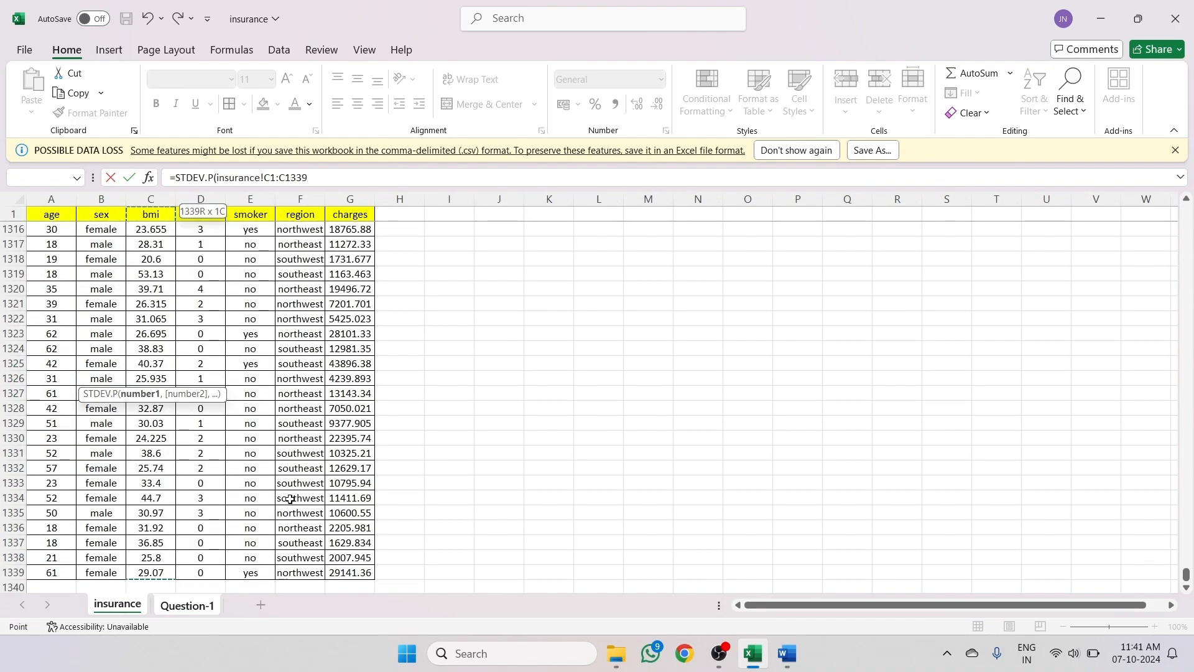
{"action": "left_click", "coordinate": [276, 178]}
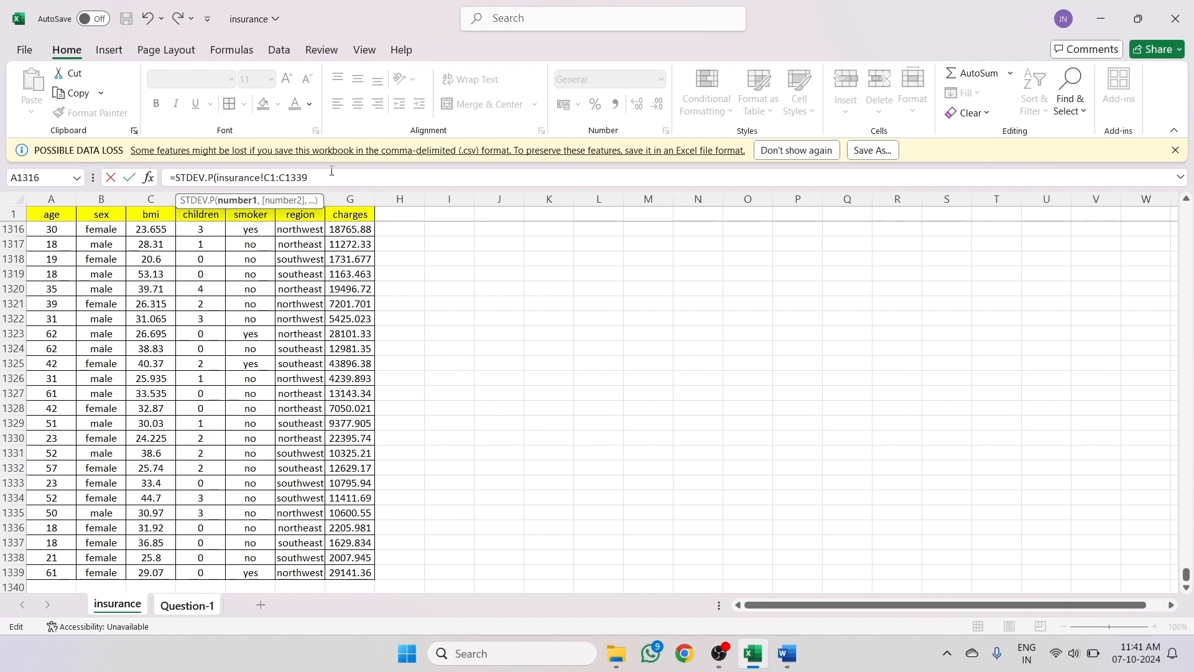
{"action": "key", "text": "BackSpace"}
{"action": "type", "text": "2"}
{"action": "type", "text": ")"}
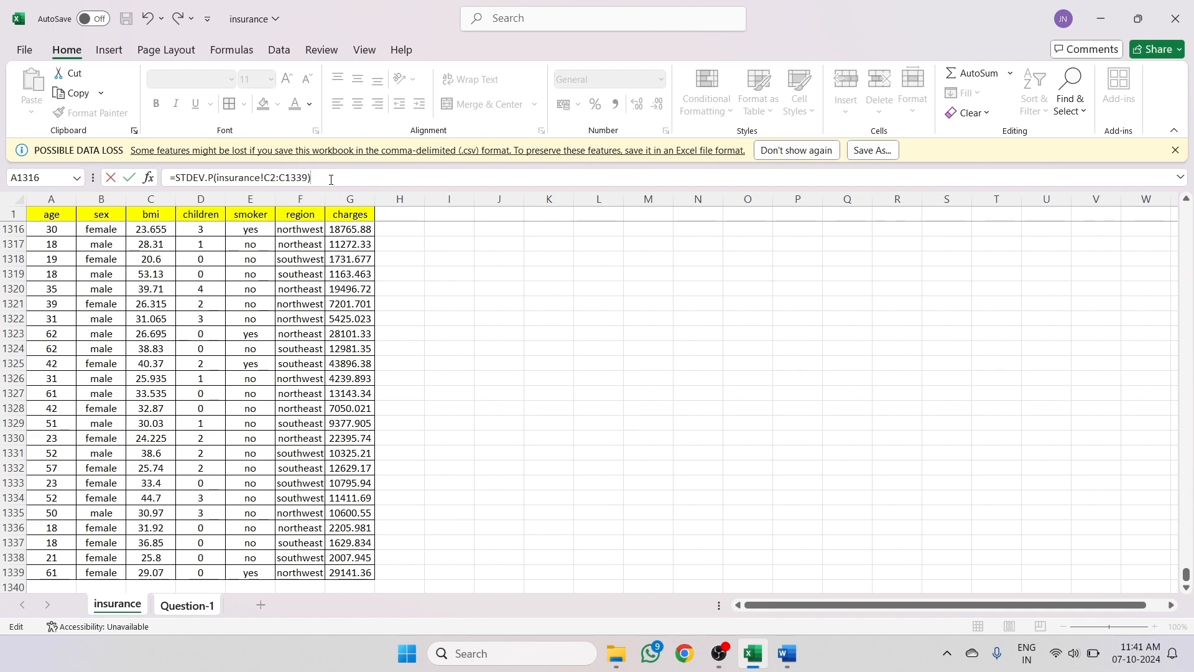
{"action": "key", "text": "Return"}
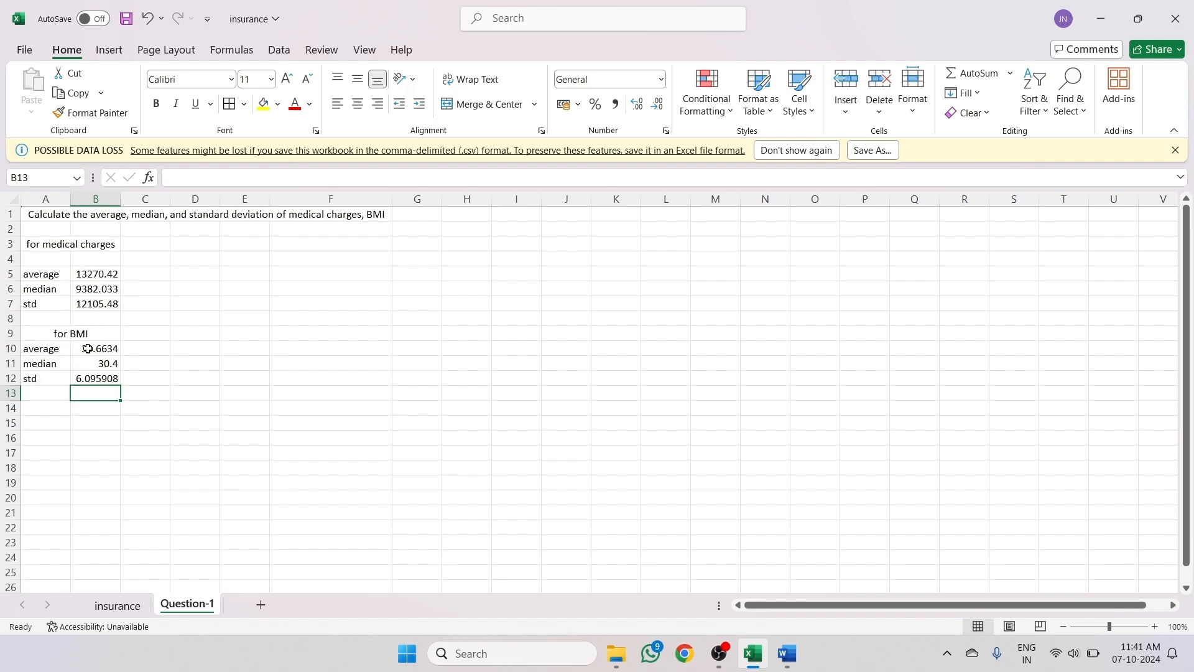
- Switch to the Project Details document in Word and highlight all of question 1, Basic Statistics and Data Understanding, in yellow
{"action": "left_click", "coordinate": [779, 663]}
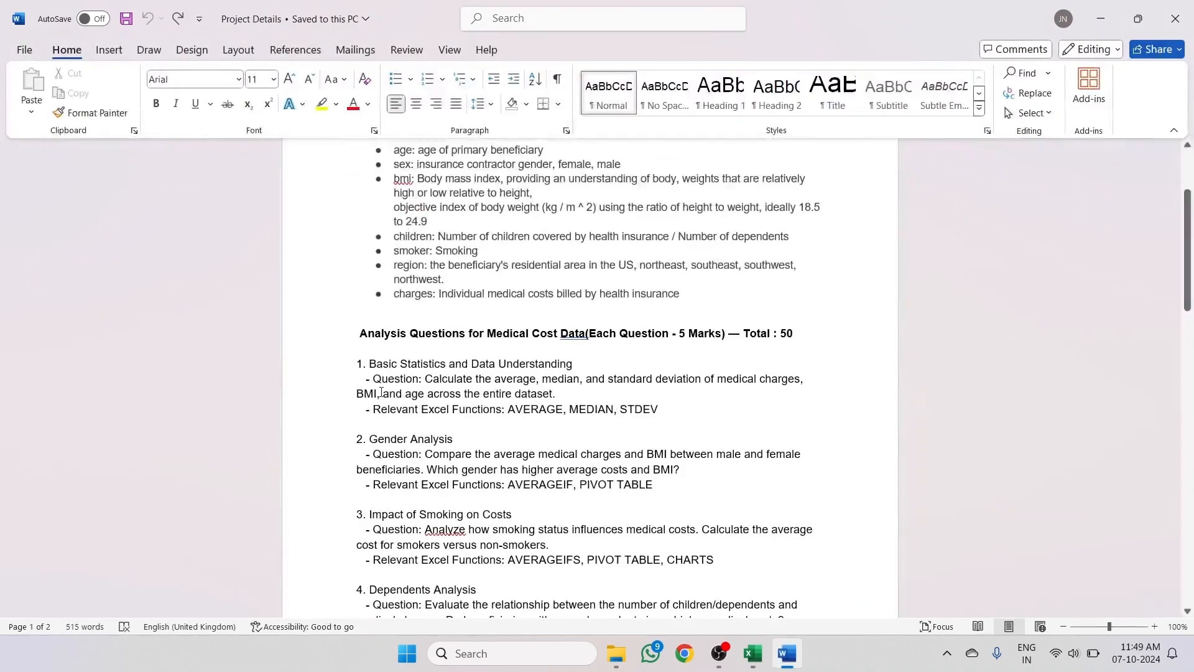
{"action": "left_click_drag", "start_coordinate": [662, 409], "coordinate": [357, 364]}
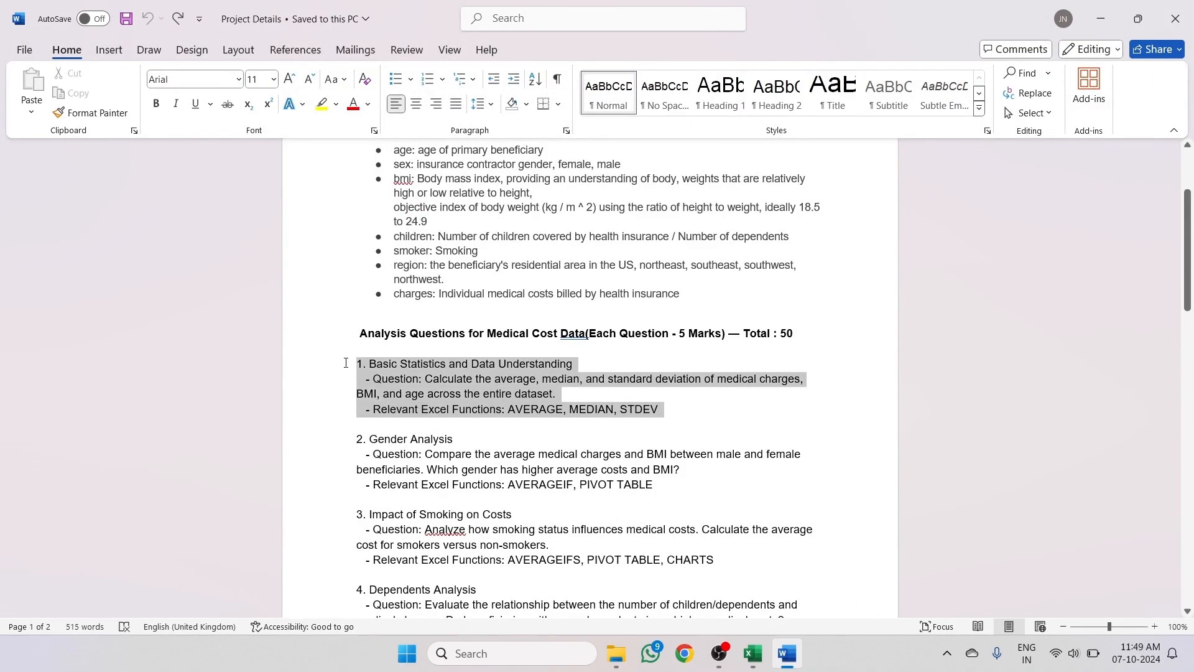
{"action": "left_click", "coordinate": [322, 104]}
{"action": "left_click", "coordinate": [448, 438]}
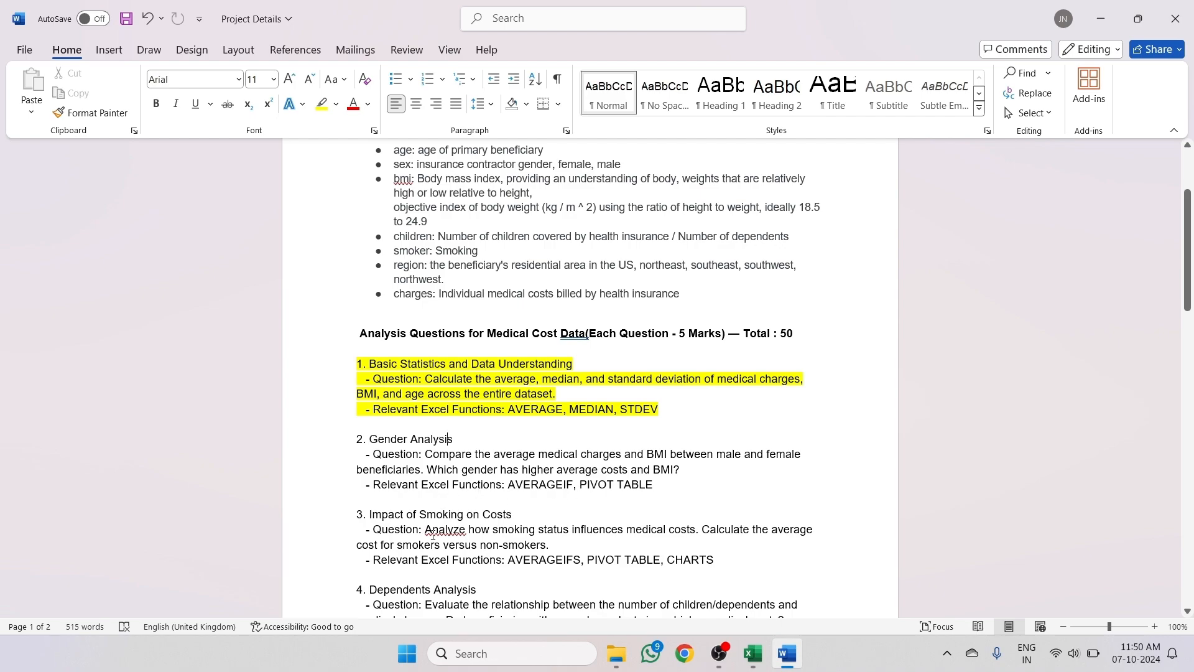
- Return to the insurance workbook in Excel and add a new sheet named Question-2
{"action": "left_click", "coordinate": [753, 653]}
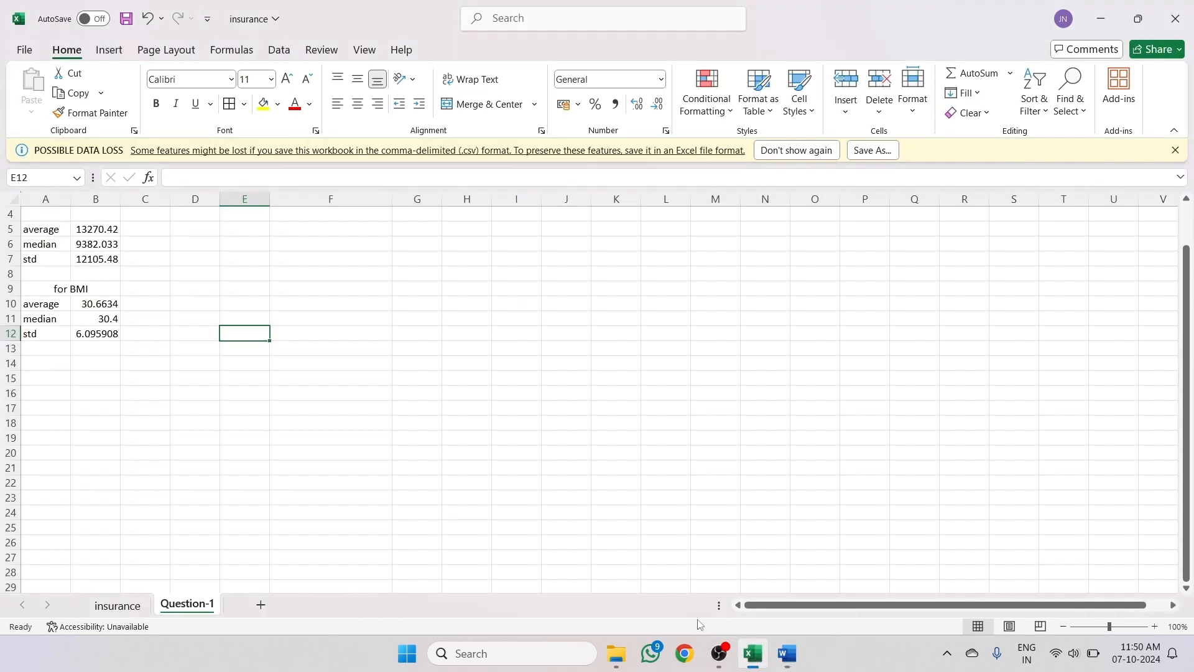
{"action": "left_click", "coordinate": [259, 608]}
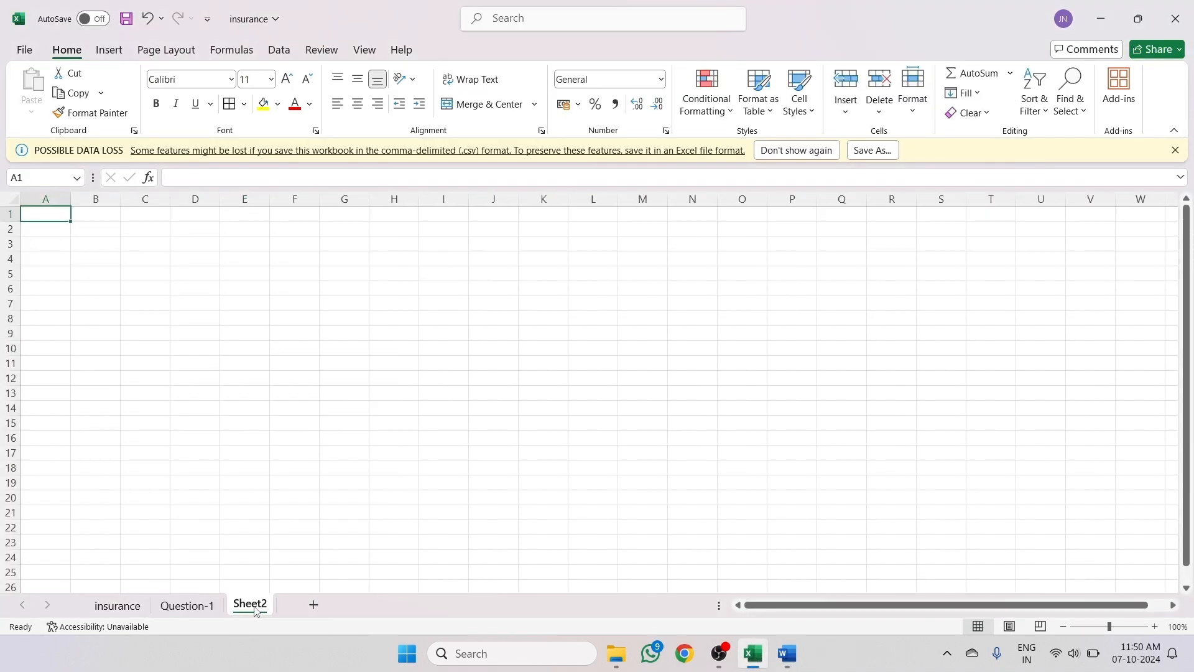
{"action": "double_click", "coordinate": [254, 607]}
{"action": "type", "text": "Q"}
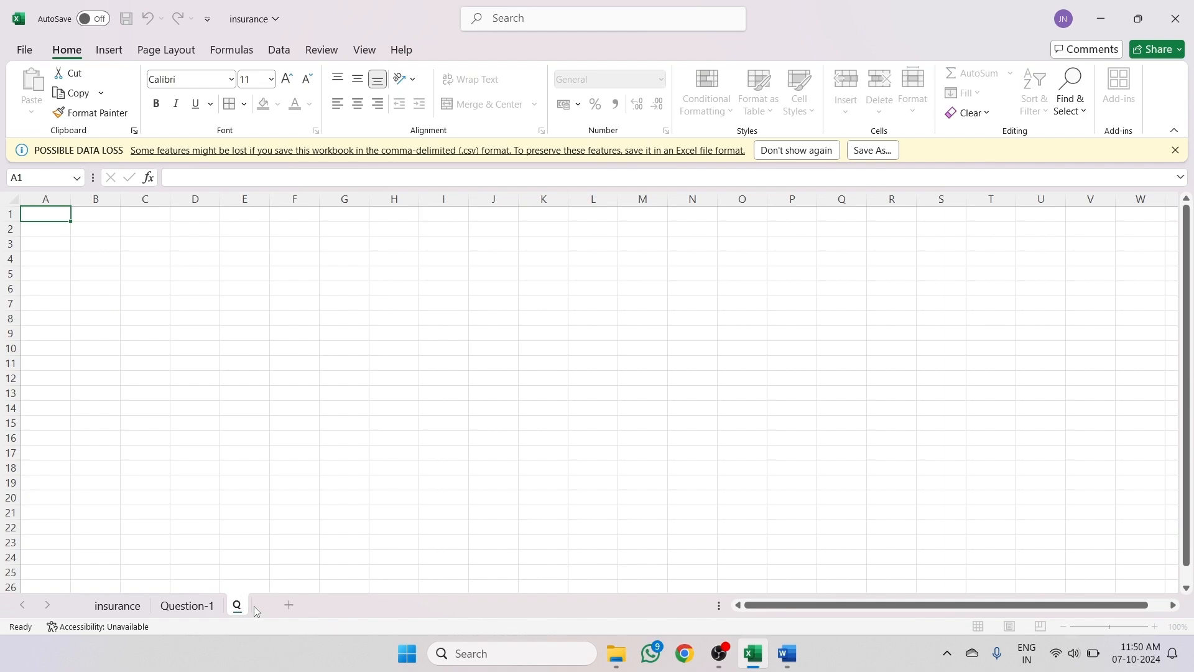
{"action": "type", "text": "uestion-2"}
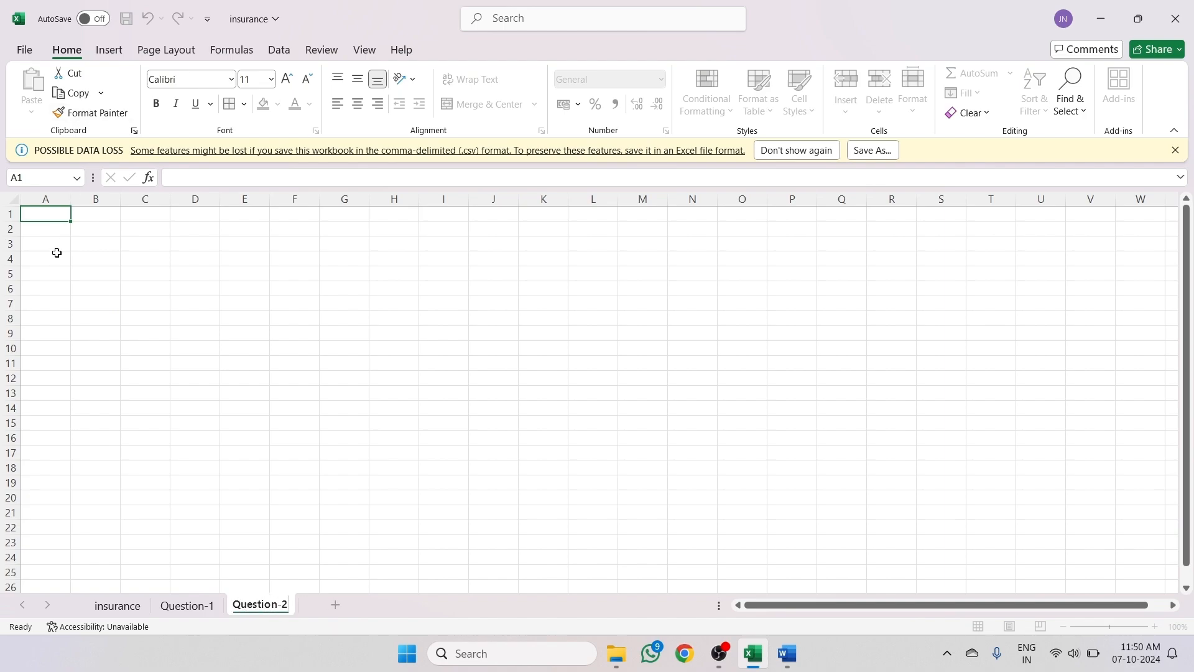
- Merge and center cells A1:I1 on the Question-2 sheet
{"action": "left_click", "coordinate": [38, 213]}
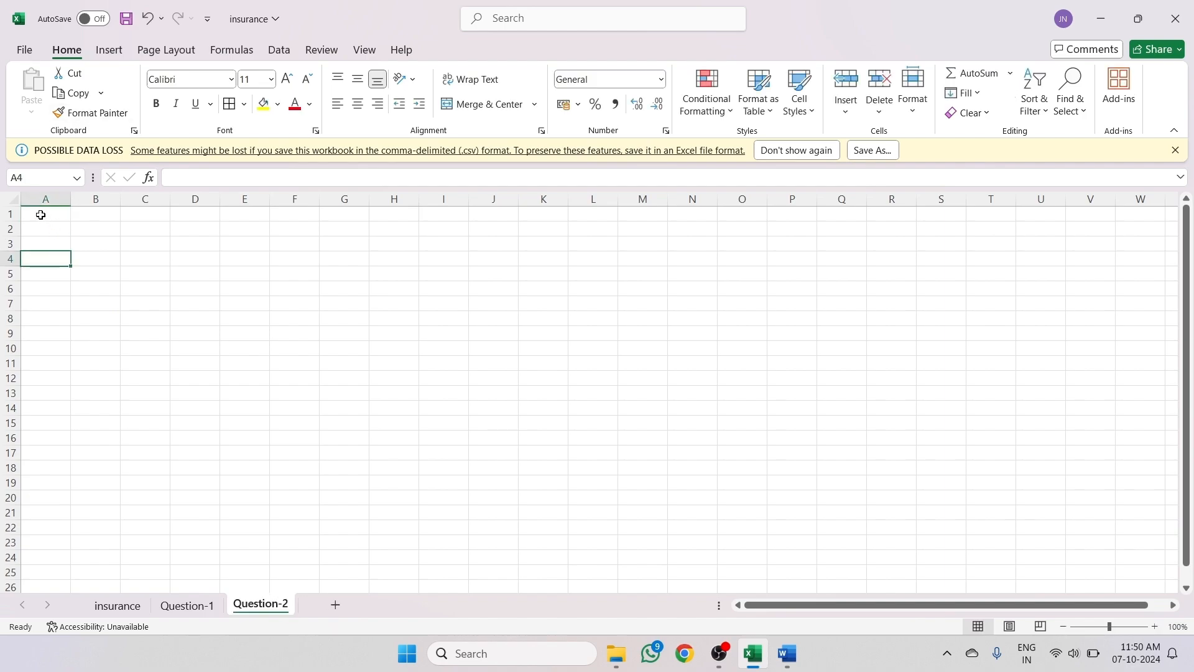
{"action": "left_click_drag", "start_coordinate": [38, 214], "coordinate": [435, 213]}
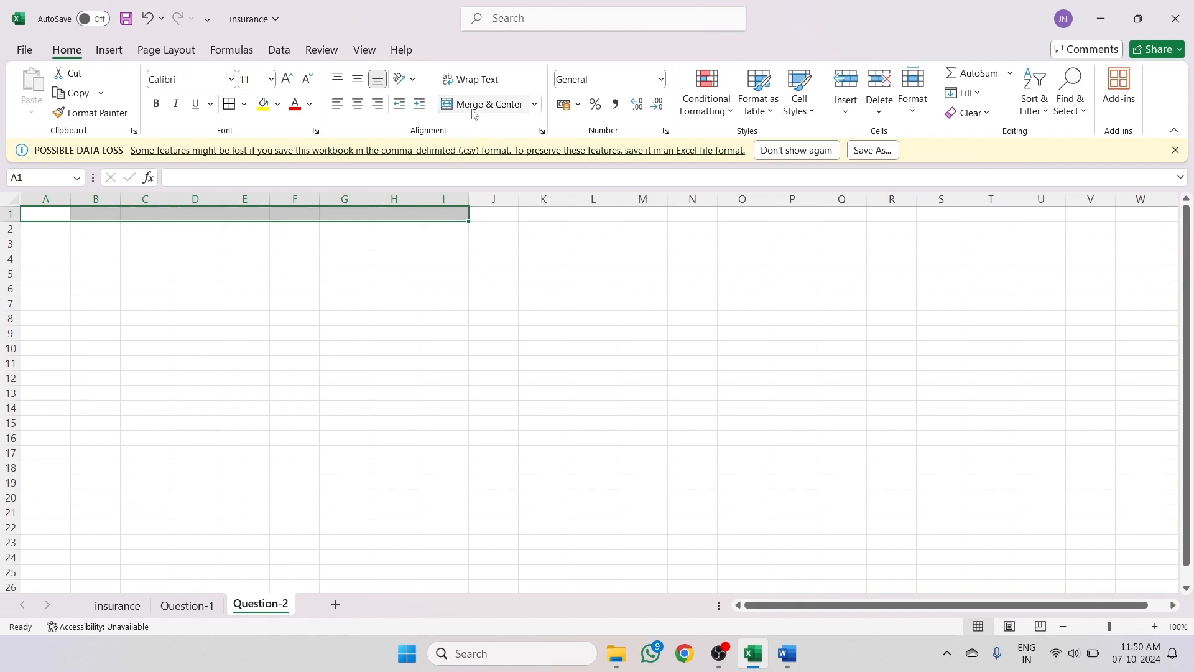
{"action": "left_click", "coordinate": [489, 104]}
- Copy "average medical charges and BMI between male and female beneficiaries." from question 2 in Word into the merged heading cell in Excel
{"action": "left_click", "coordinate": [786, 654]}
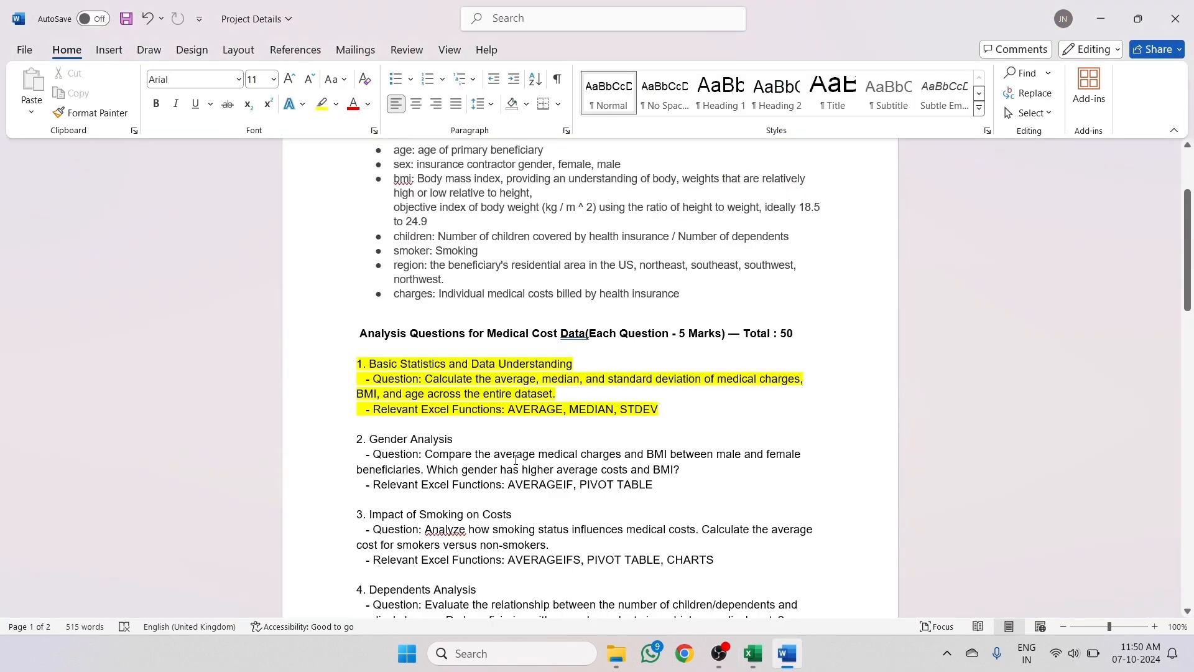
{"action": "left_click_drag", "start_coordinate": [496, 454], "coordinate": [427, 470]}
{"action": "key", "text": "ctrl+c"}
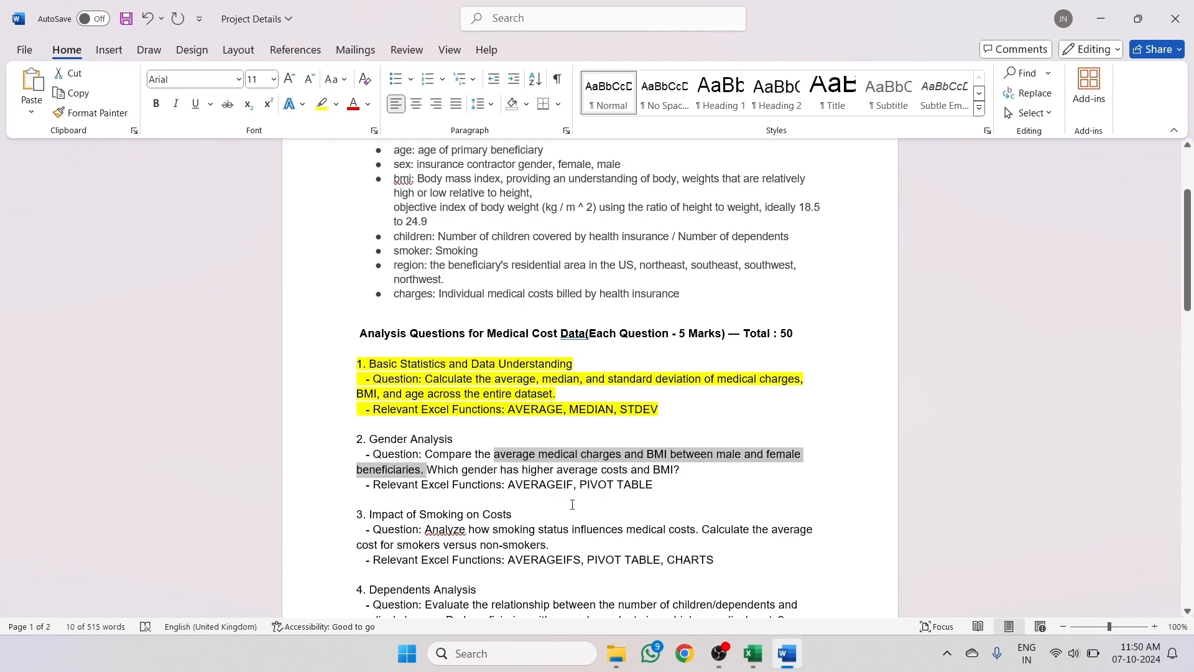
{"action": "left_click", "coordinate": [743, 651]}
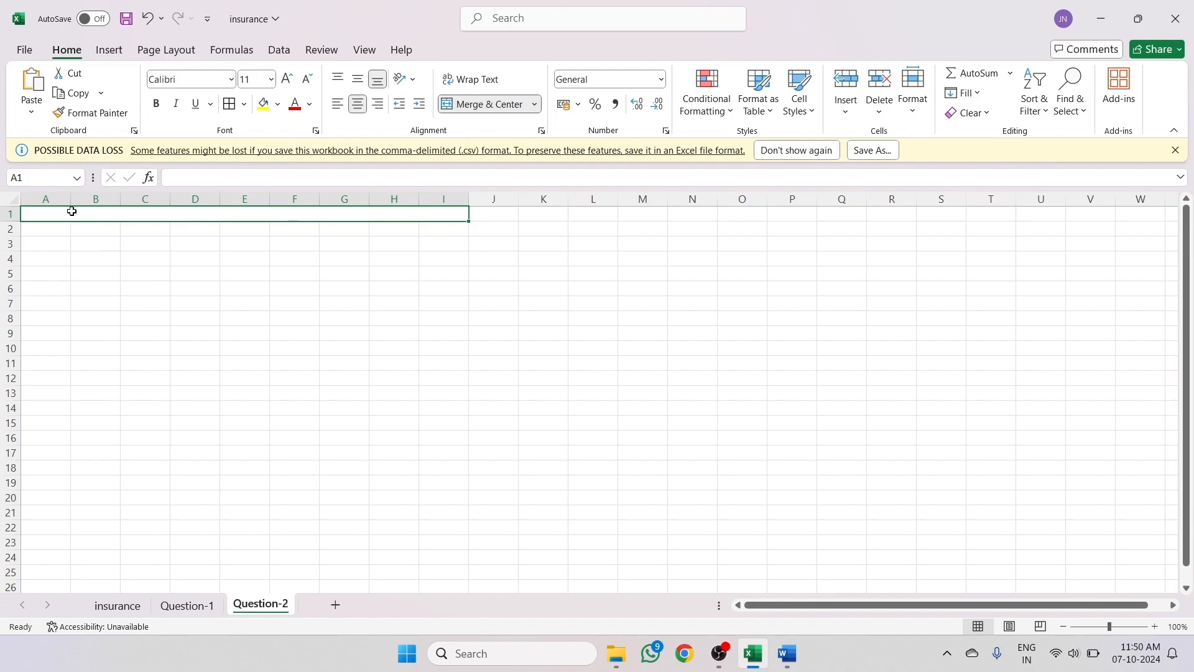
{"action": "key", "text": "ctrl+v"}
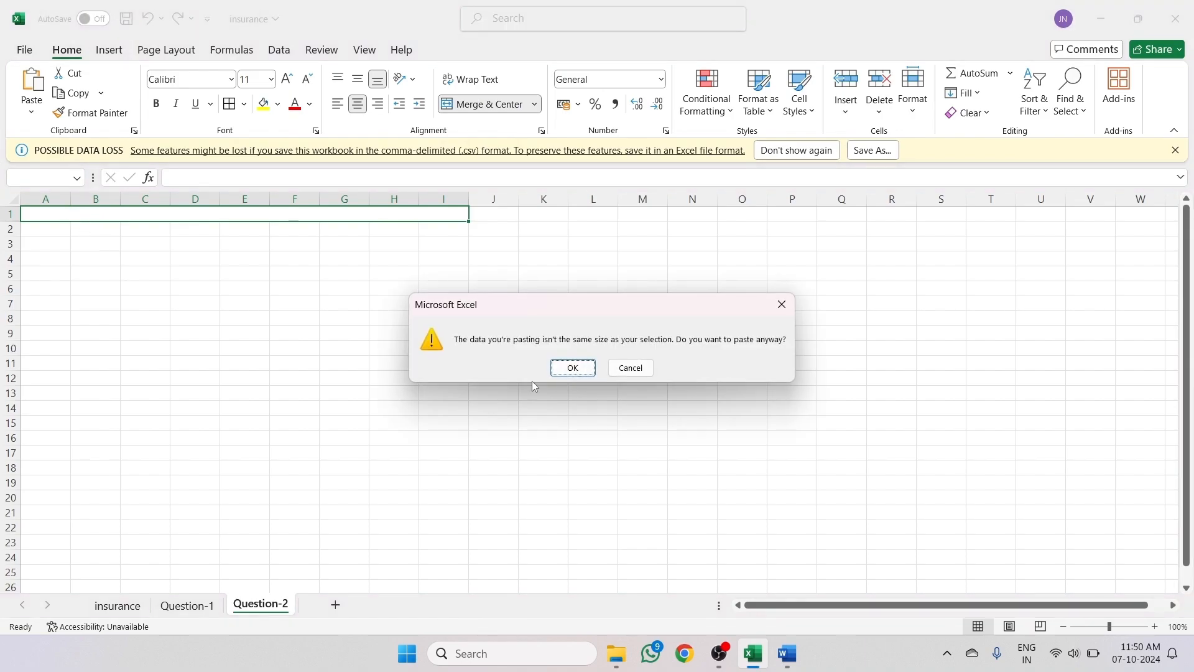
{"action": "left_click", "coordinate": [567, 367]}
{"action": "left_click", "coordinate": [600, 368]}
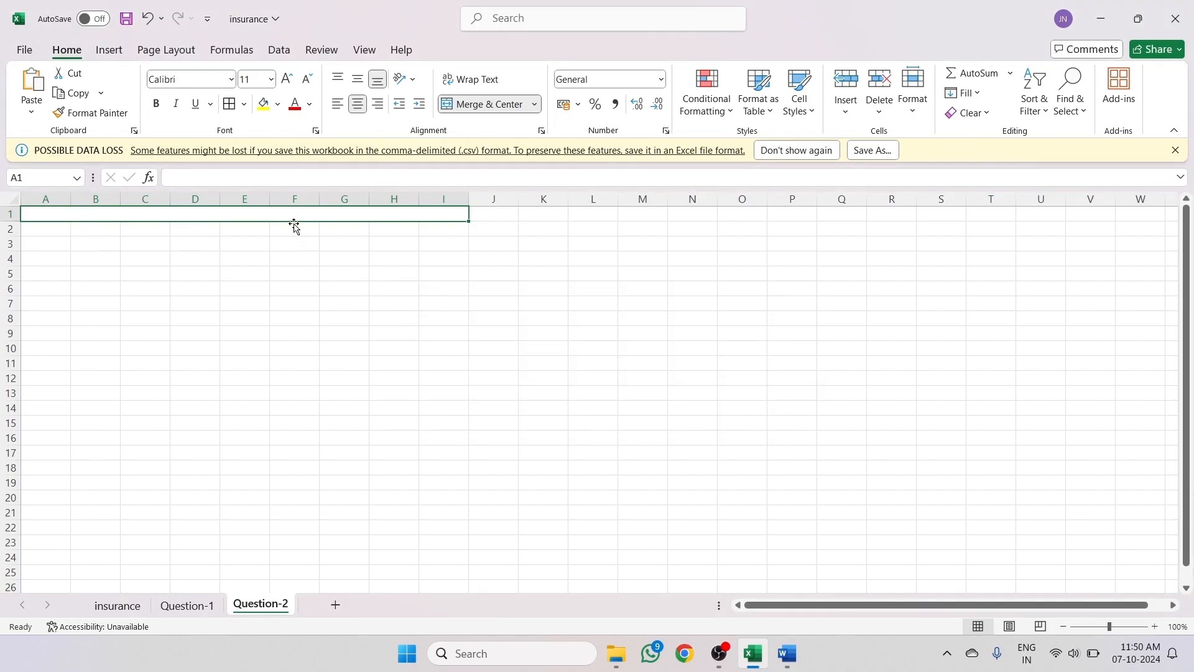
{"action": "double_click", "coordinate": [292, 215]}
{"action": "key", "text": "ctrl+v"}
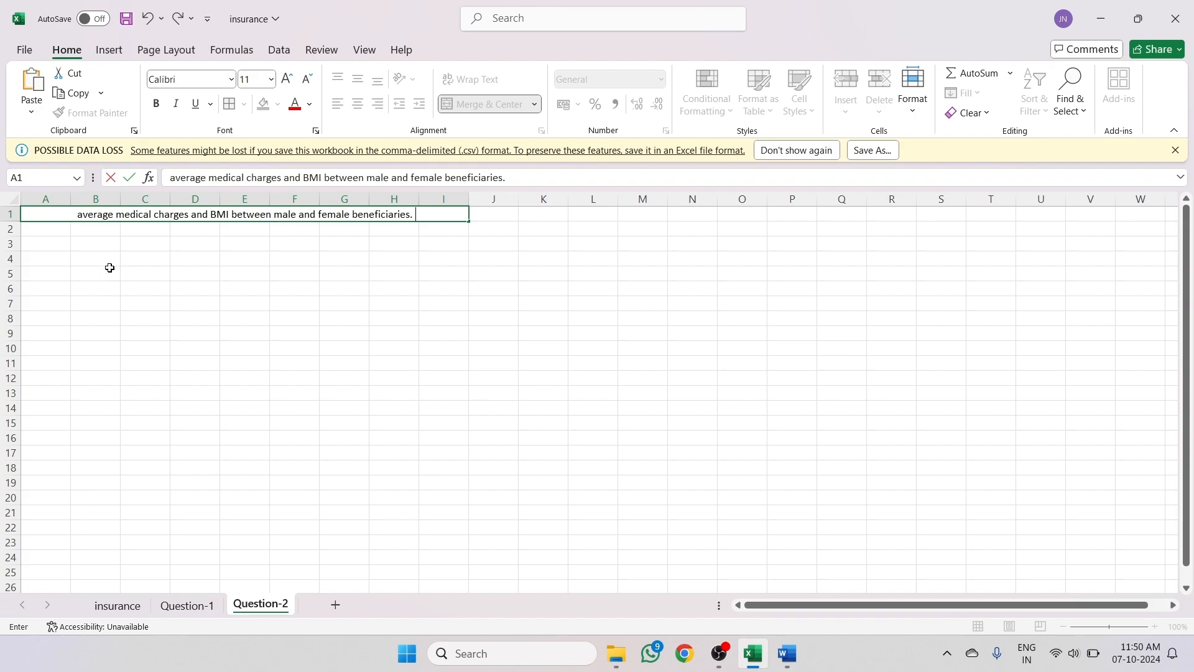
- Label cell A3 "for average"
{"action": "left_click", "coordinate": [50, 247]}
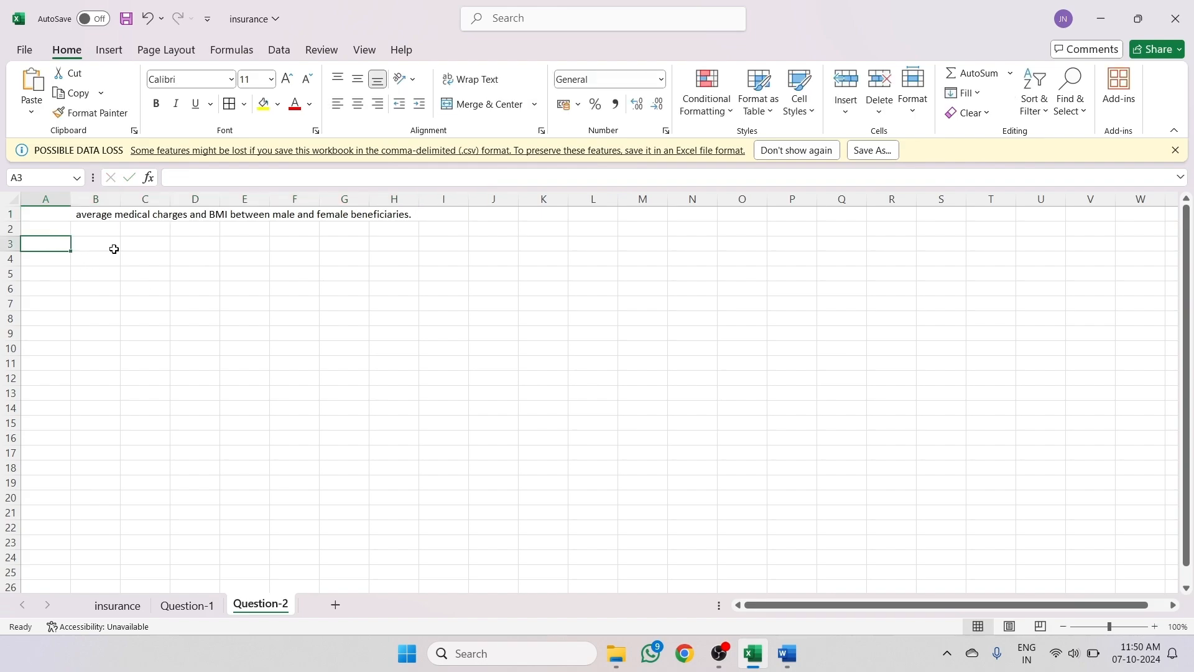
{"action": "type", "text": "for"}
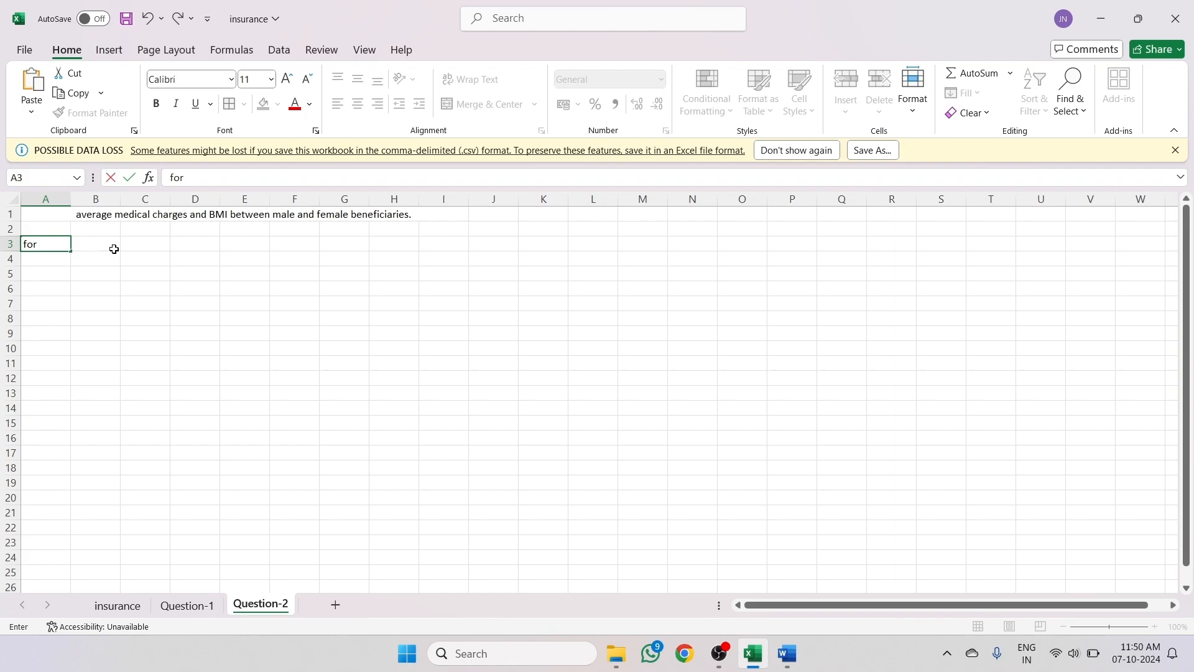
{"action": "type", "text": " average cost for male"}
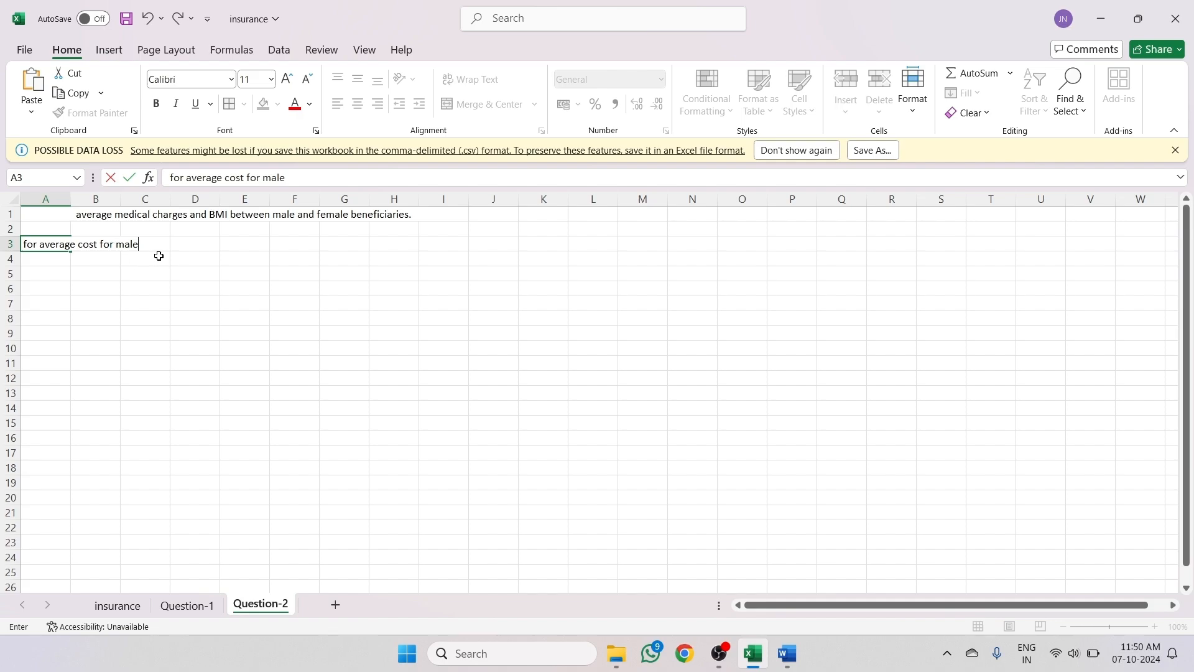
{"action": "left_click", "coordinate": [111, 244]}
{"action": "key", "text": "BackSpace"}
{"action": "key", "text": "BackSpace"}
{"action": "key", "text": "BackSpace"}
{"action": "key", "text": "BackSpace"}
{"action": "key", "text": "BackSpace"}
{"action": "key", "text": "BackSpace"}
{"action": "key", "text": "BackSpace"}
{"action": "key", "text": "BackSpace"}
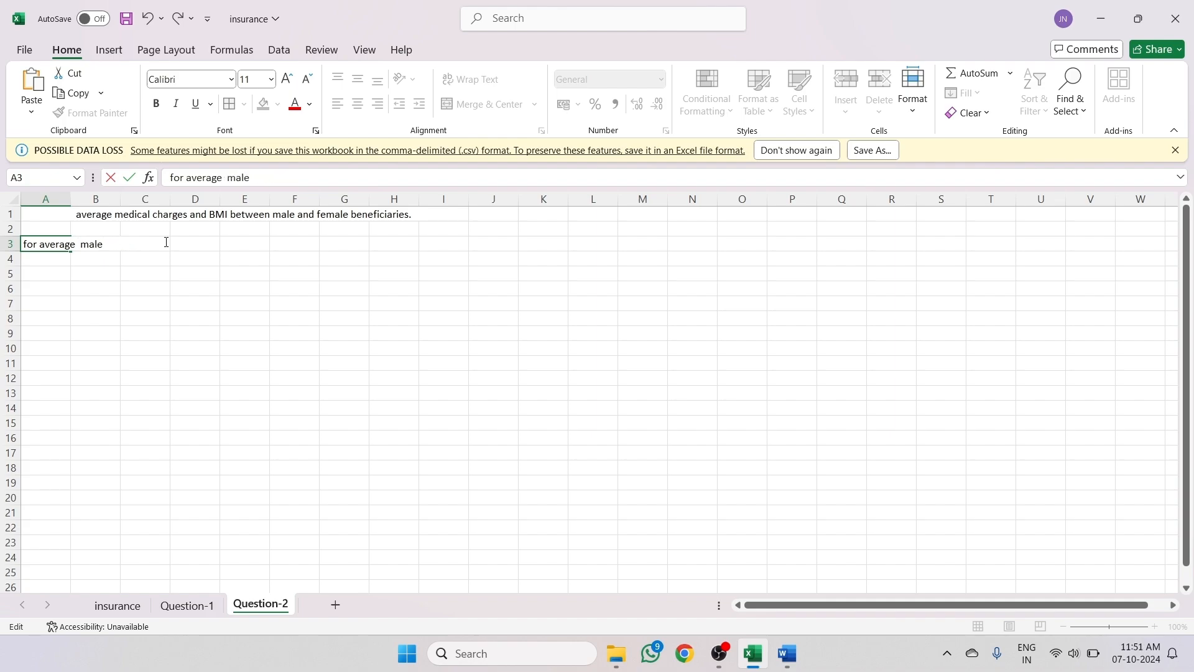
{"action": "left_click", "coordinate": [123, 248]}
{"action": "left_click", "coordinate": [90, 243]}
{"action": "key", "text": "BackSpace"}
{"action": "key", "text": "BackSpace"}
{"action": "key", "text": "BackSpace"}
{"action": "key", "text": "BackSpace"}
- Enter the column labels "male" in A5 and "female" in C5
{"action": "left_click", "coordinate": [46, 274]}
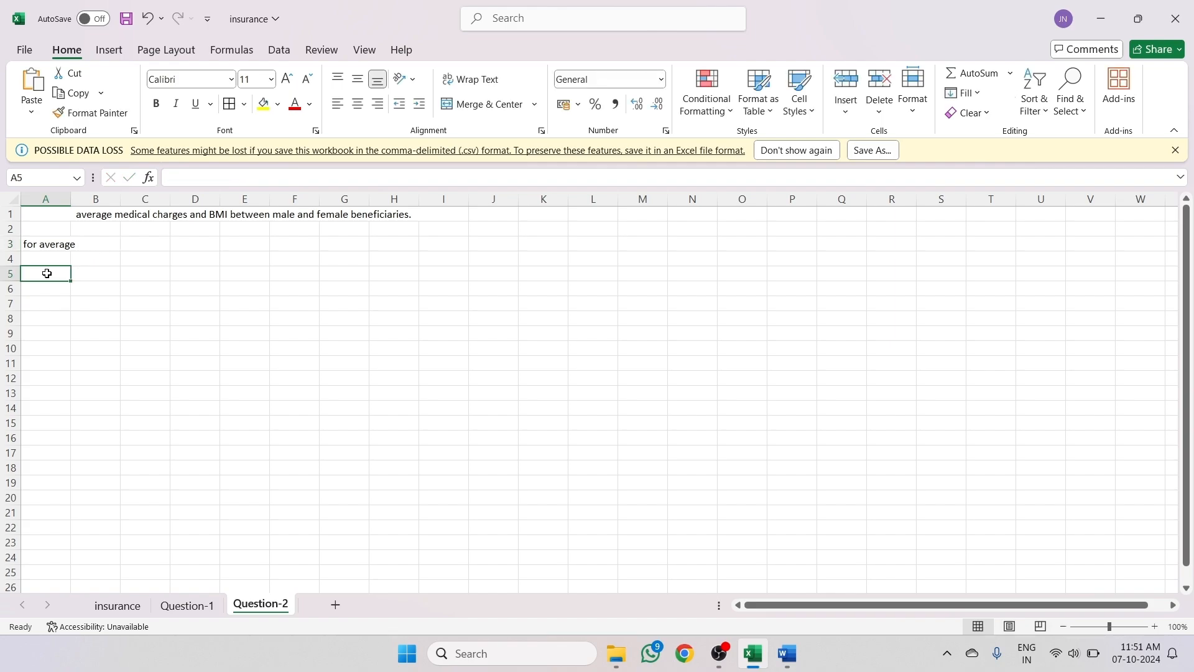
{"action": "type", "text": "male"}
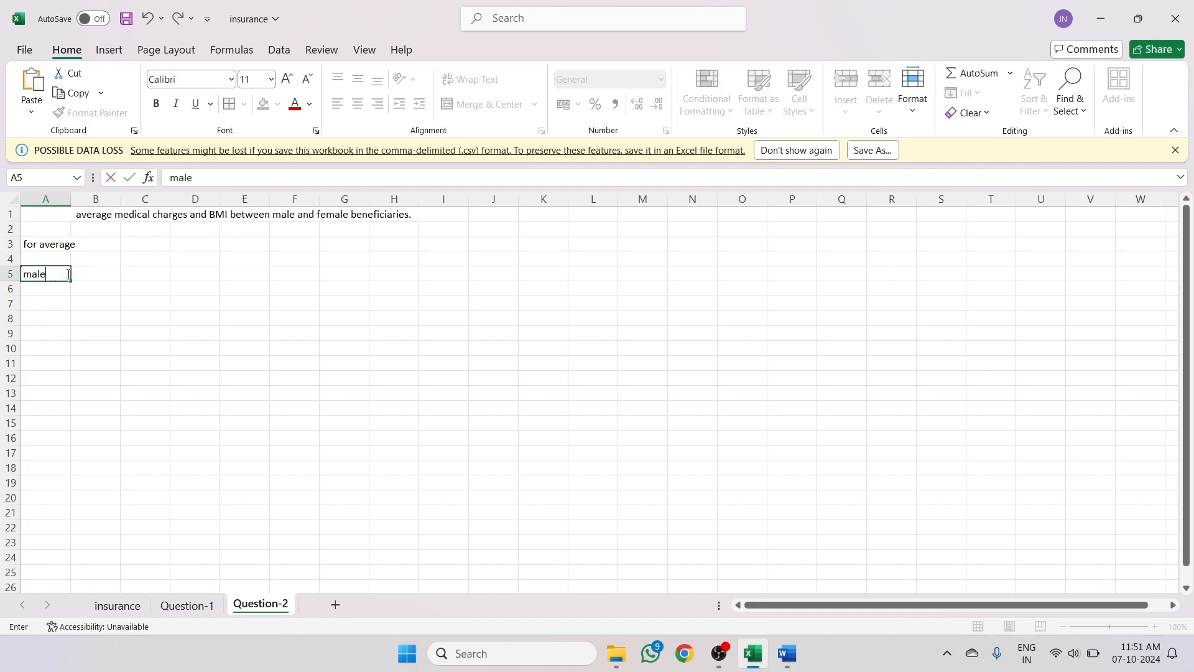
{"action": "left_click", "coordinate": [144, 274]}
{"action": "type", "text": "fema;"}
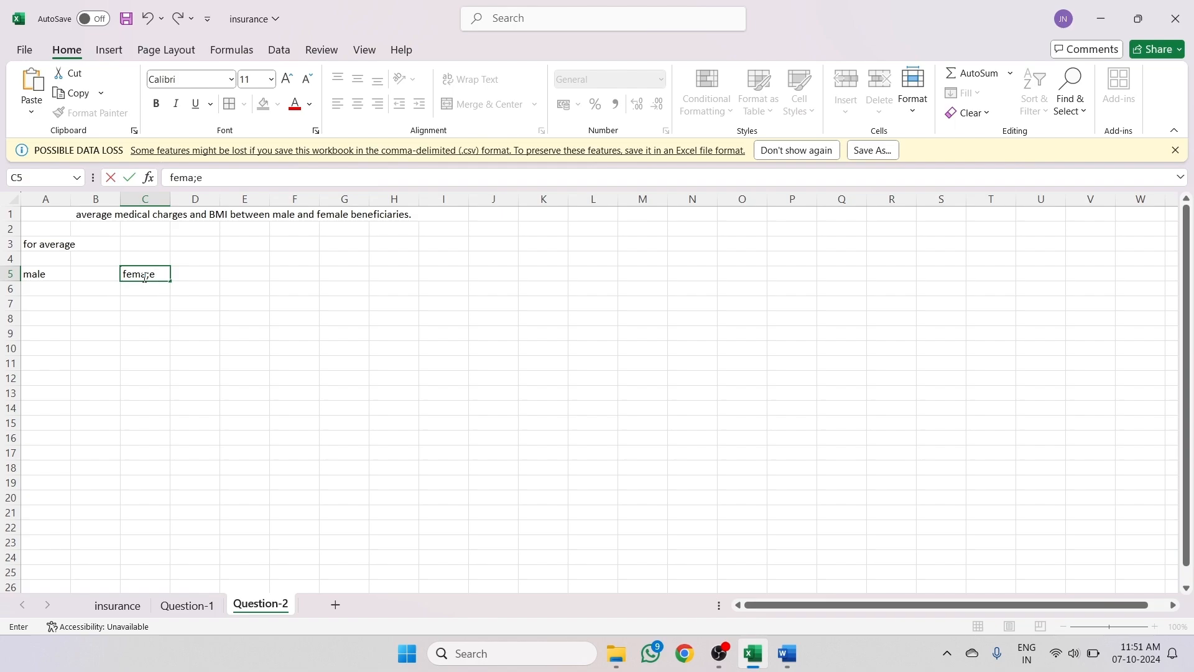
{"action": "key", "text": "BackSpace"}
{"action": "type", "text": "le"}
- Start an AVERAGEIF formula in A6 with the insurance sheet's sex column, B2:B1339, as its range
{"action": "left_click", "coordinate": [32, 292]}
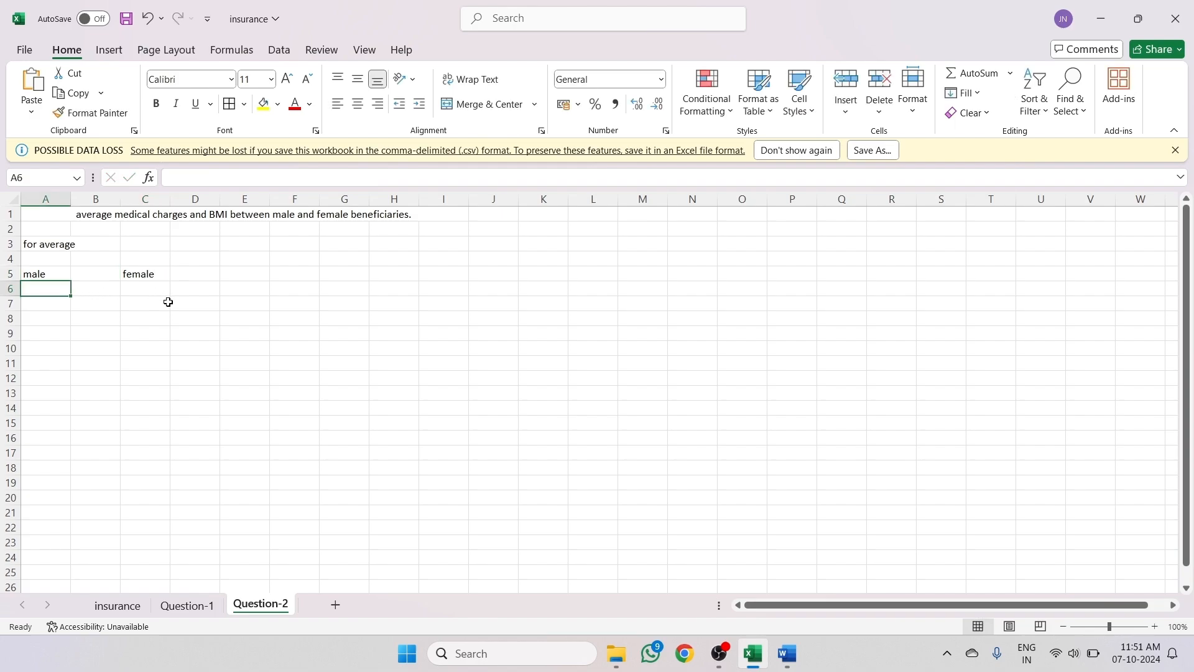
{"action": "type", "text": "="}
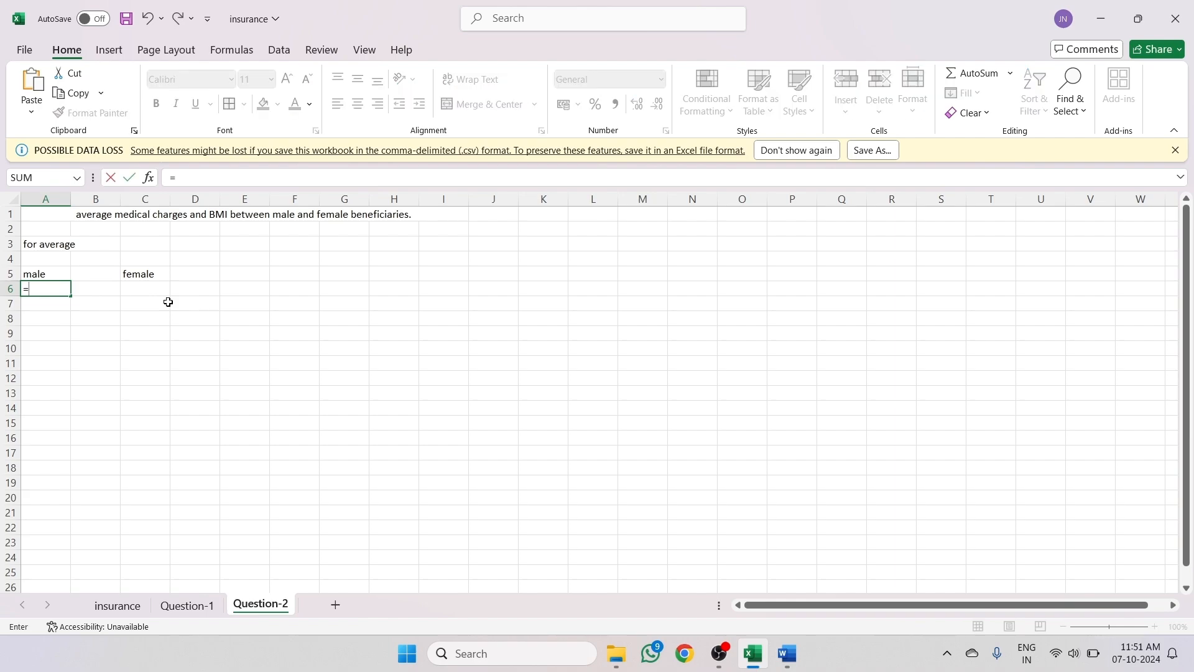
{"action": "type", "text": "av"}
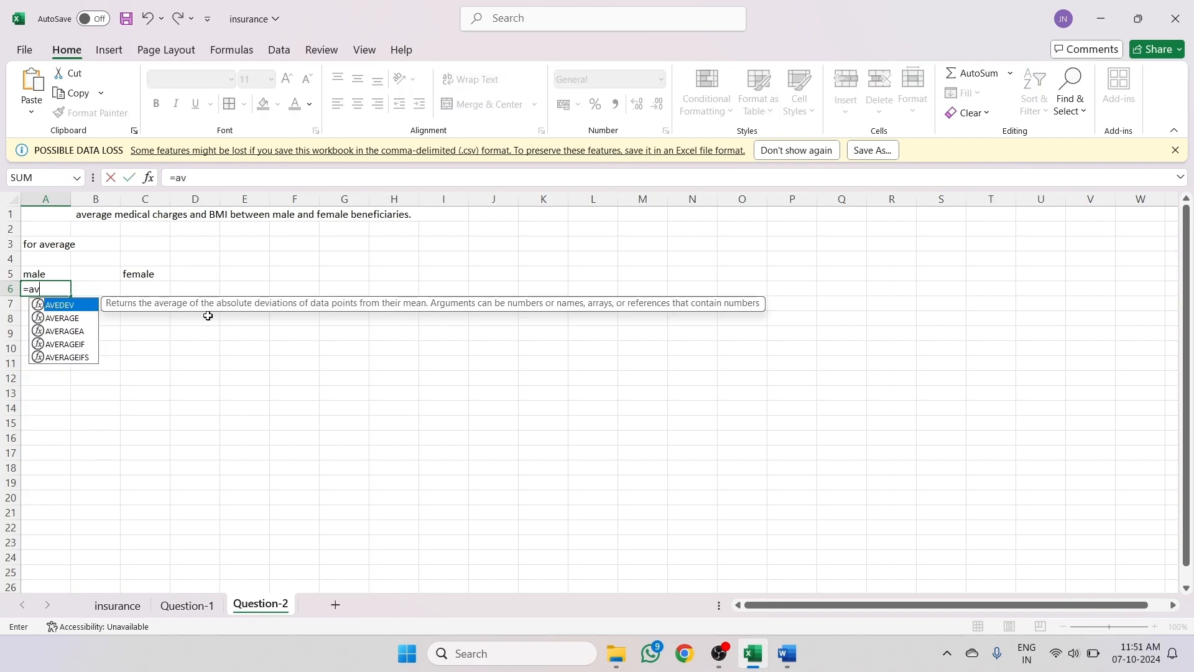
{"action": "left_click", "coordinate": [81, 346]}
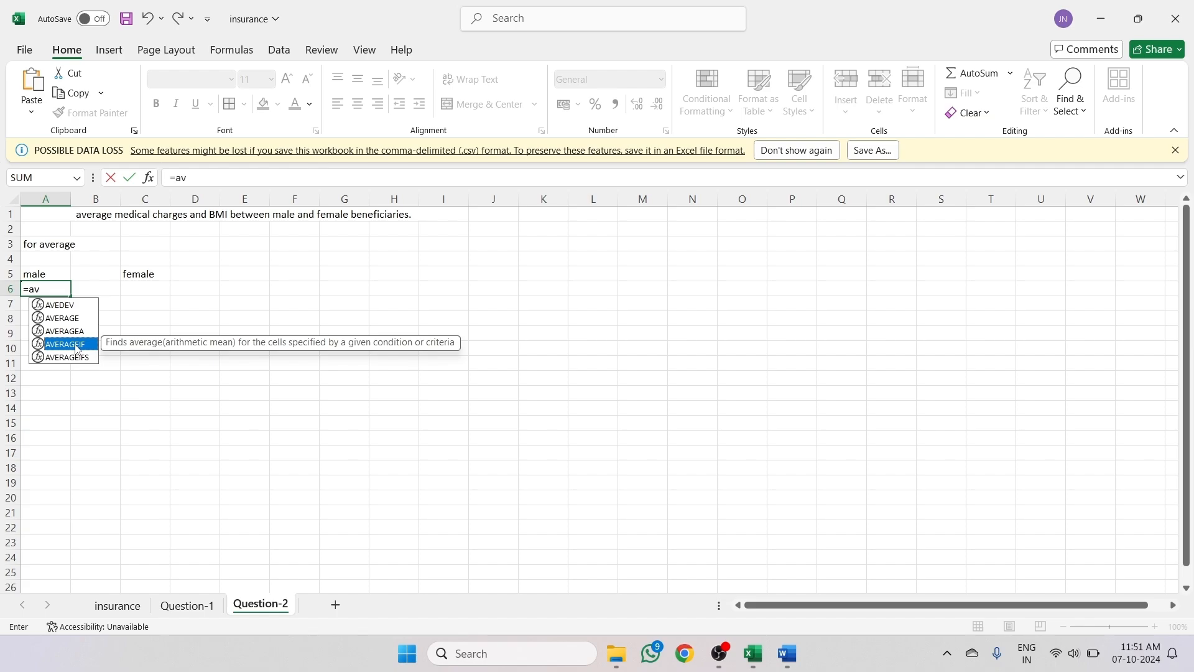
{"action": "double_click", "coordinate": [75, 346]}
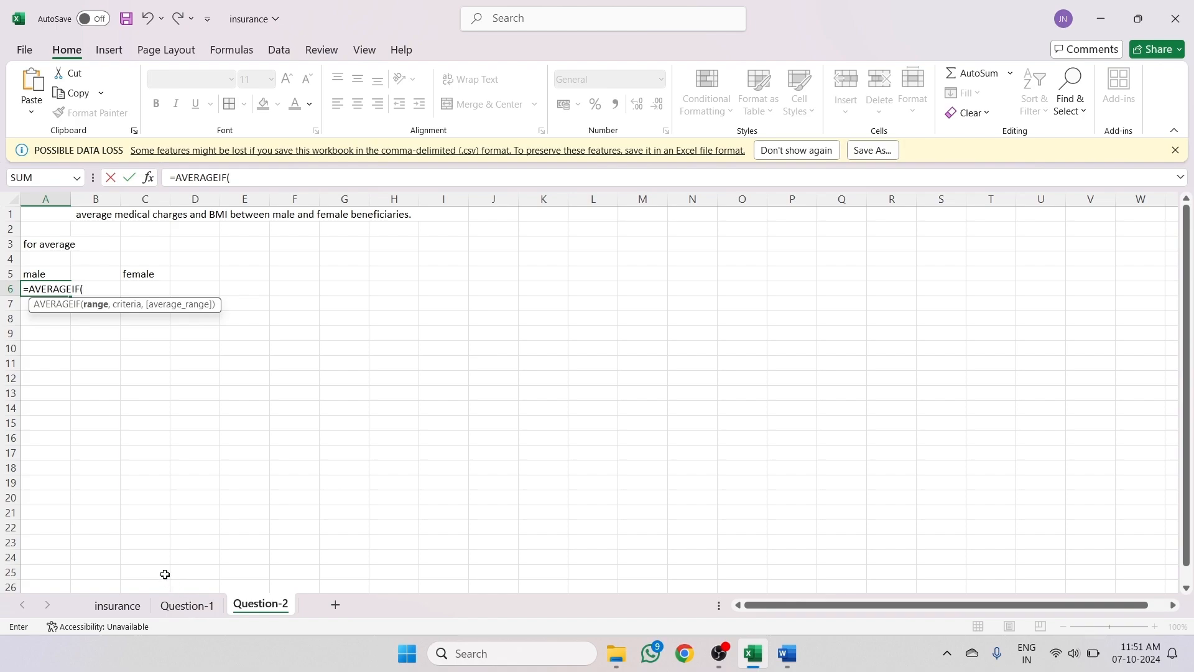
{"action": "left_click", "coordinate": [122, 605]}
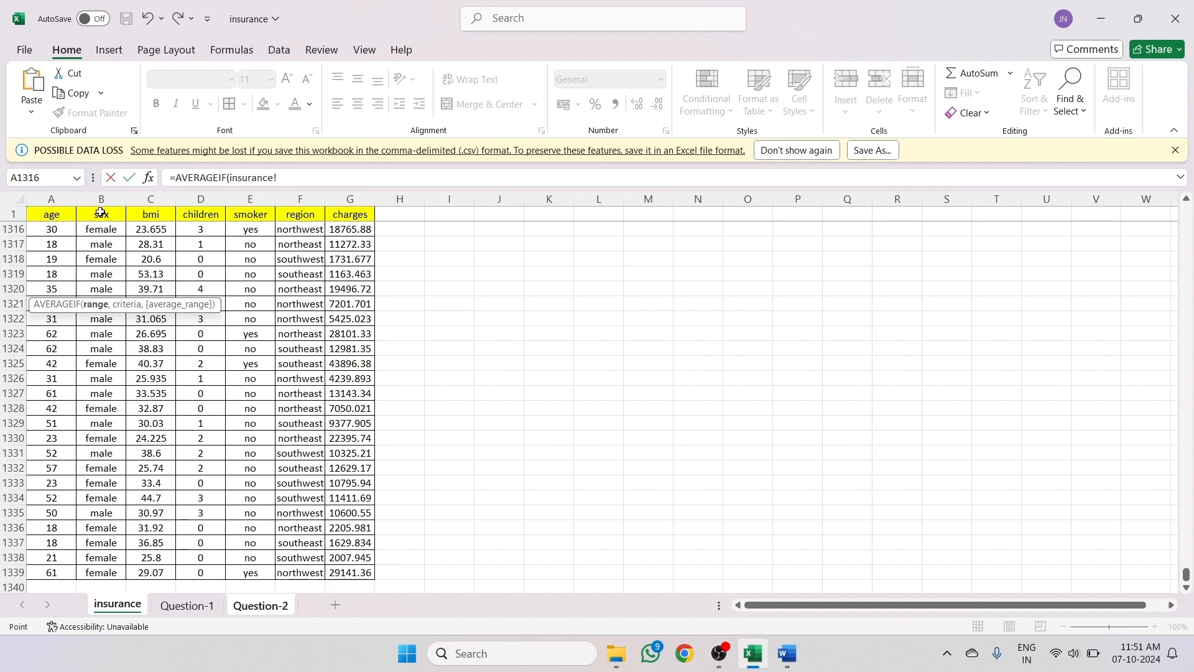
{"action": "left_click", "coordinate": [111, 571]}
{"action": "key", "text": "ctrl+shift+Up"}
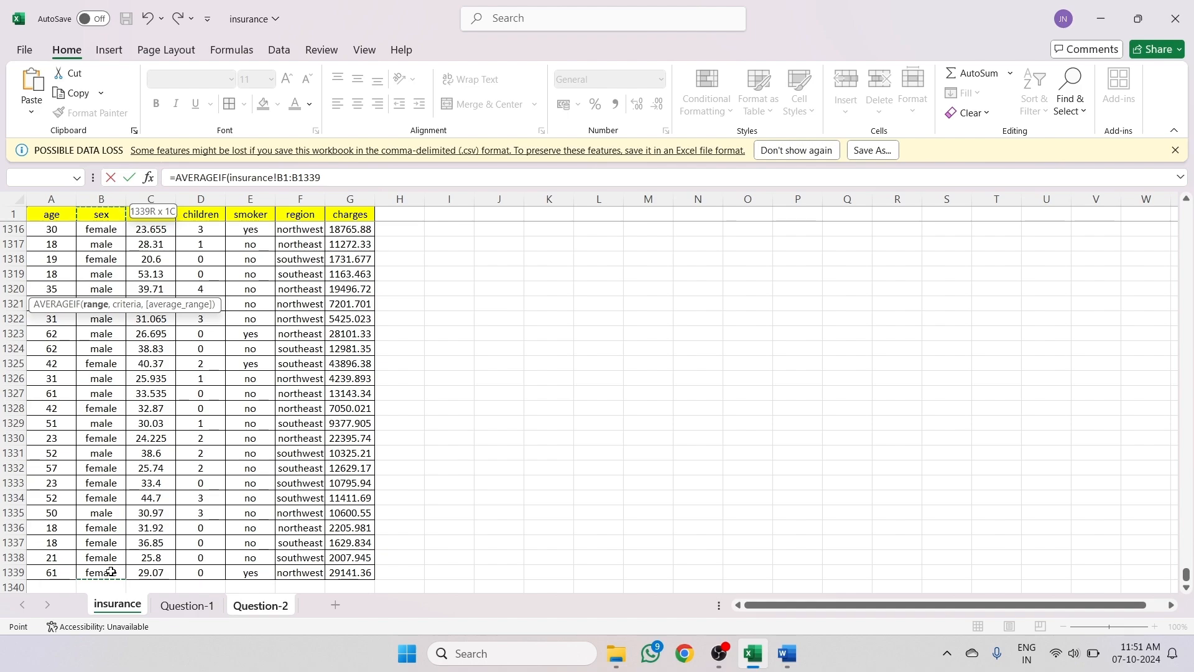
{"action": "left_click", "coordinate": [290, 177]}
{"action": "key", "text": "BackSpace"}
{"action": "type", "text": "2"}
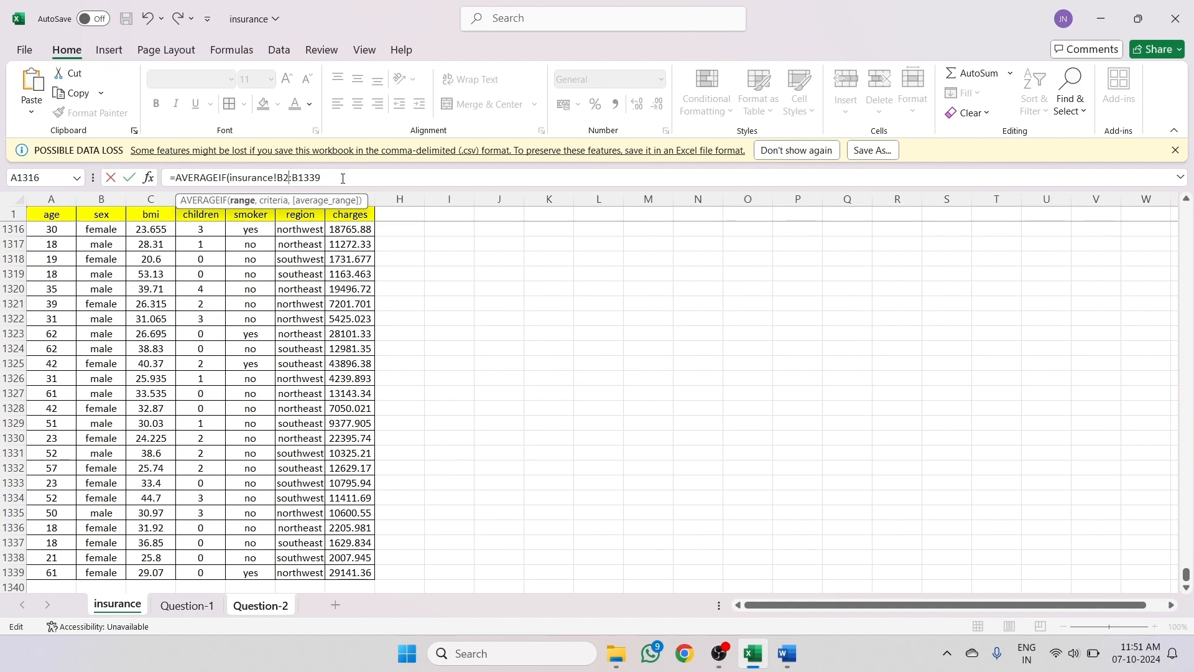
- Add "male" as the criteria of the AVERAGEIF formula
{"action": "left_click", "coordinate": [331, 178]}
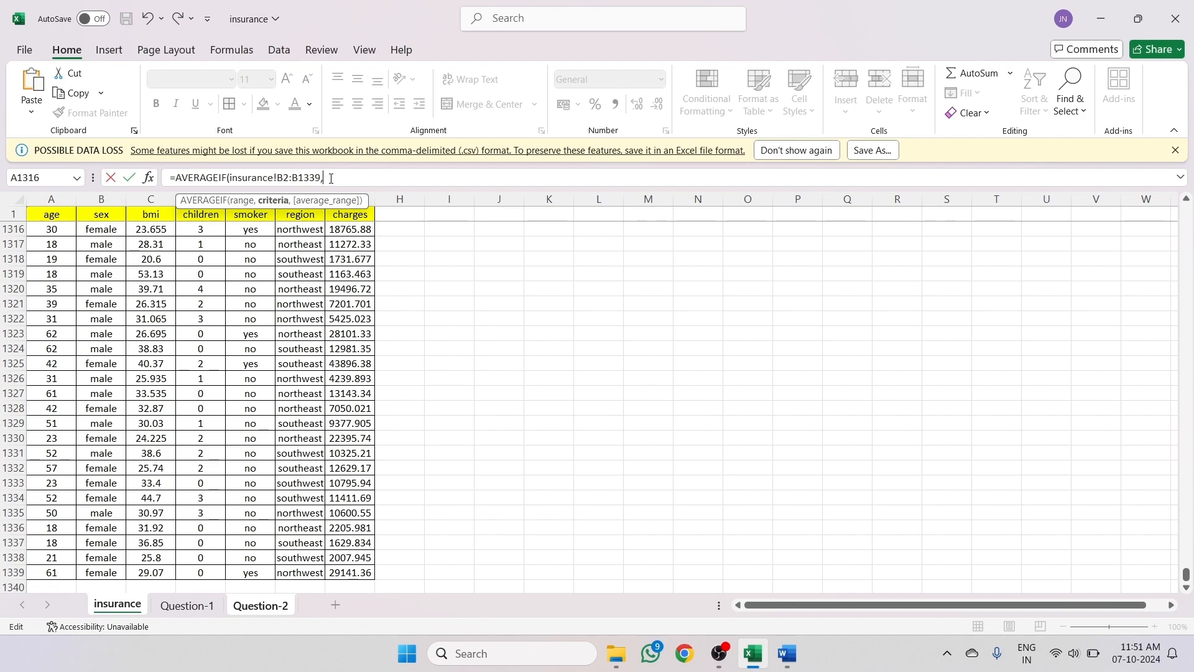
{"action": "type", "text": ","}
{"action": "type", "text": "\"male\""}
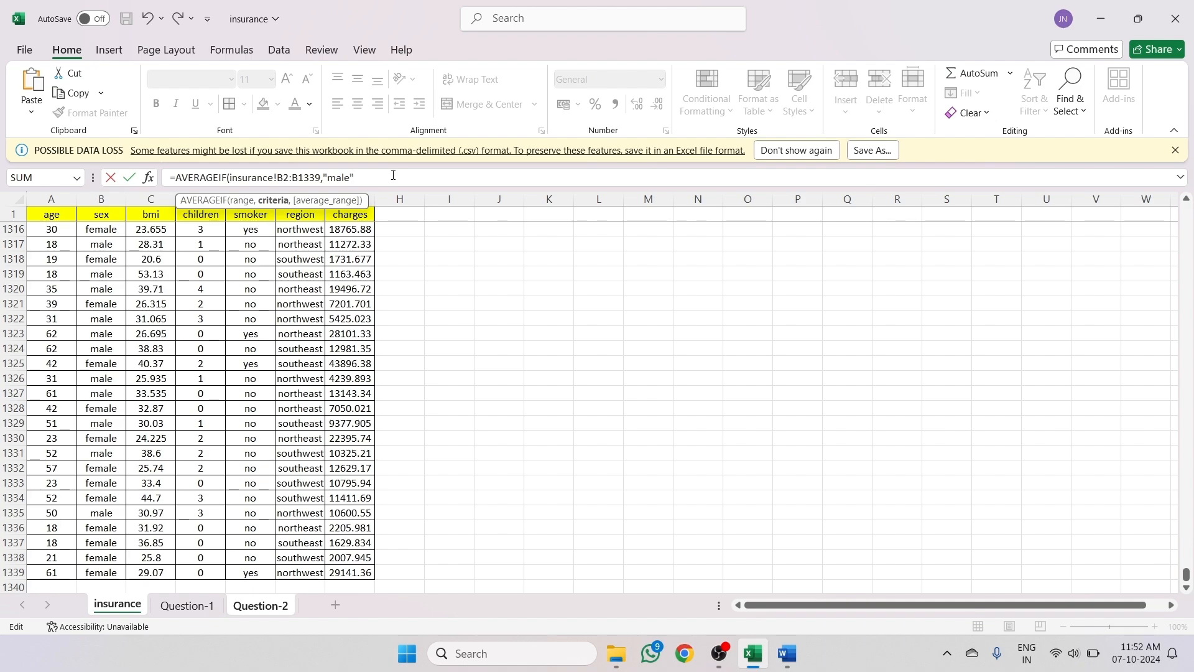
{"action": "type", "text": ","}
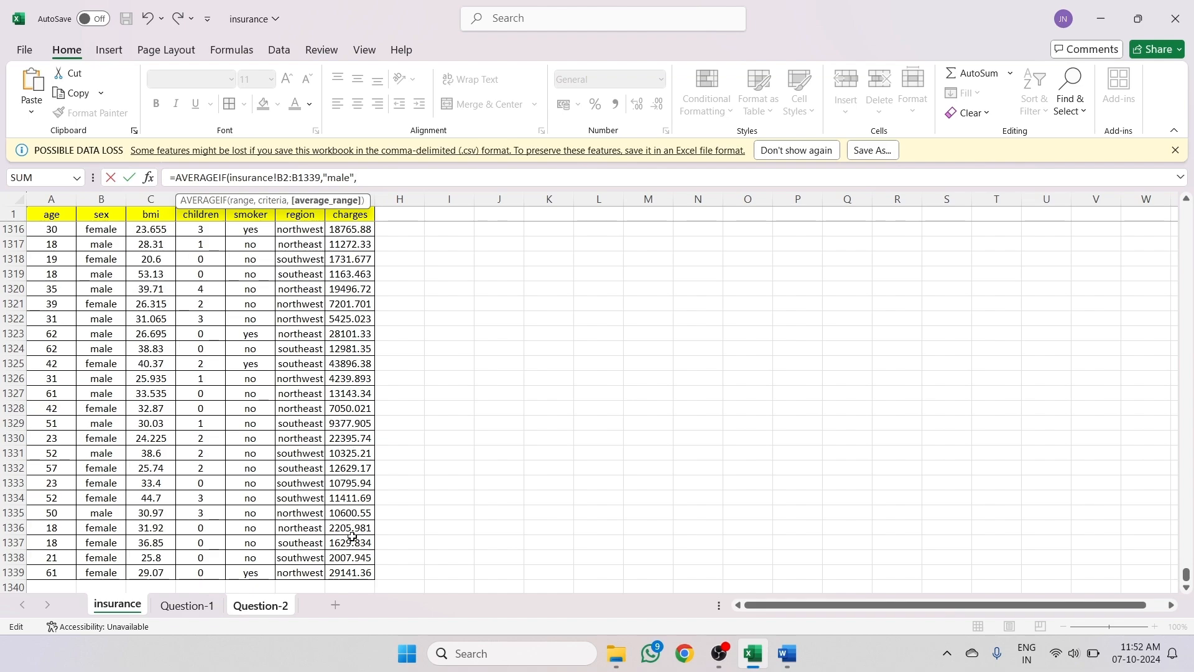
- Complete the male formula with the insurance sheet's charges column, G2:G1339, as the average range
{"action": "left_click", "coordinate": [360, 573]}
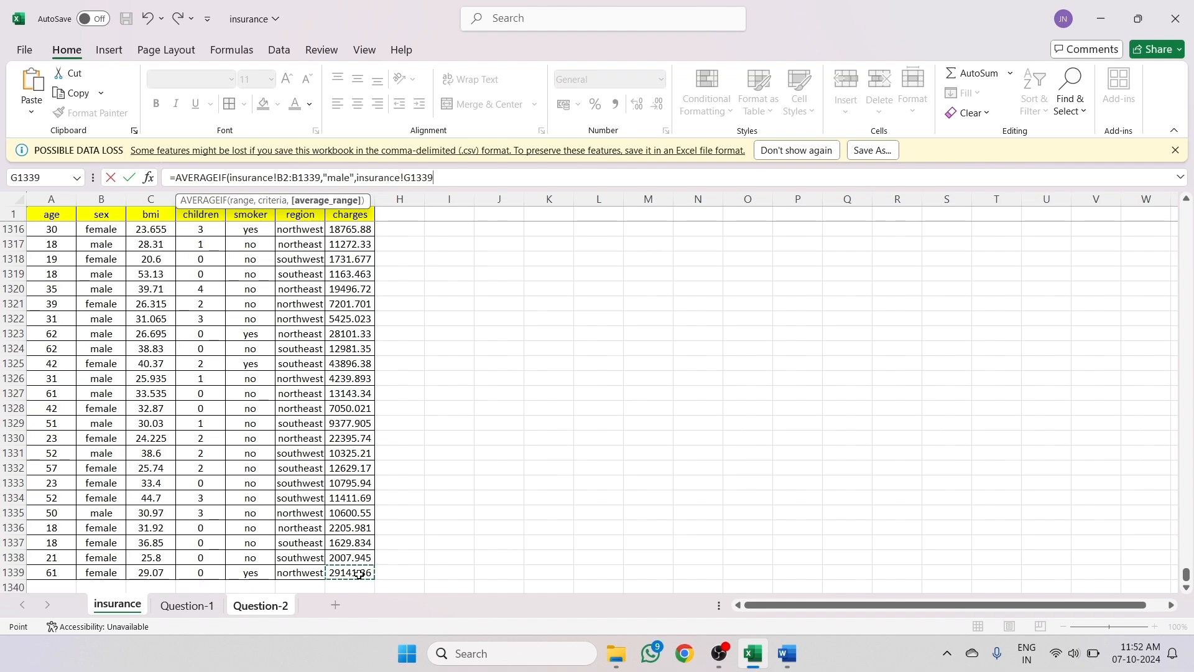
{"action": "key", "text": "ctrl+shift+Up"}
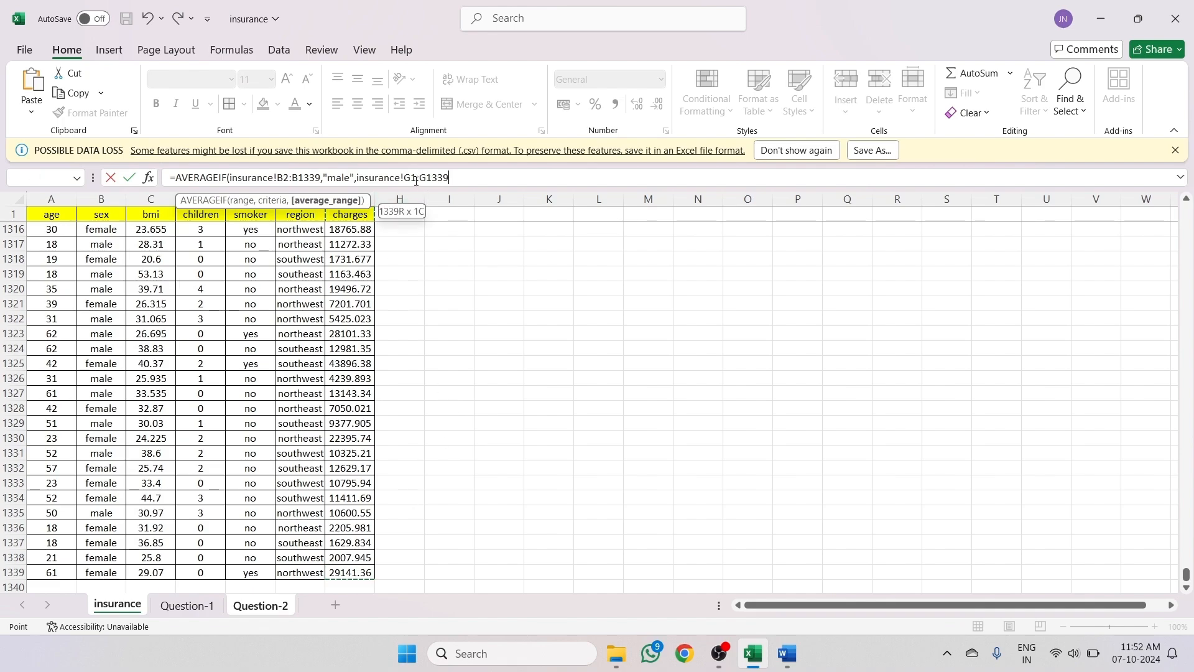
{"action": "left_click", "coordinate": [470, 181]}
{"action": "key", "text": "Left"}
{"action": "key", "text": "Left"}
{"action": "key", "text": "Left"}
{"action": "key", "text": "Left"}
{"action": "key", "text": "Left"}
{"action": "key", "text": "Left"}
{"action": "key", "text": "BackSpace"}
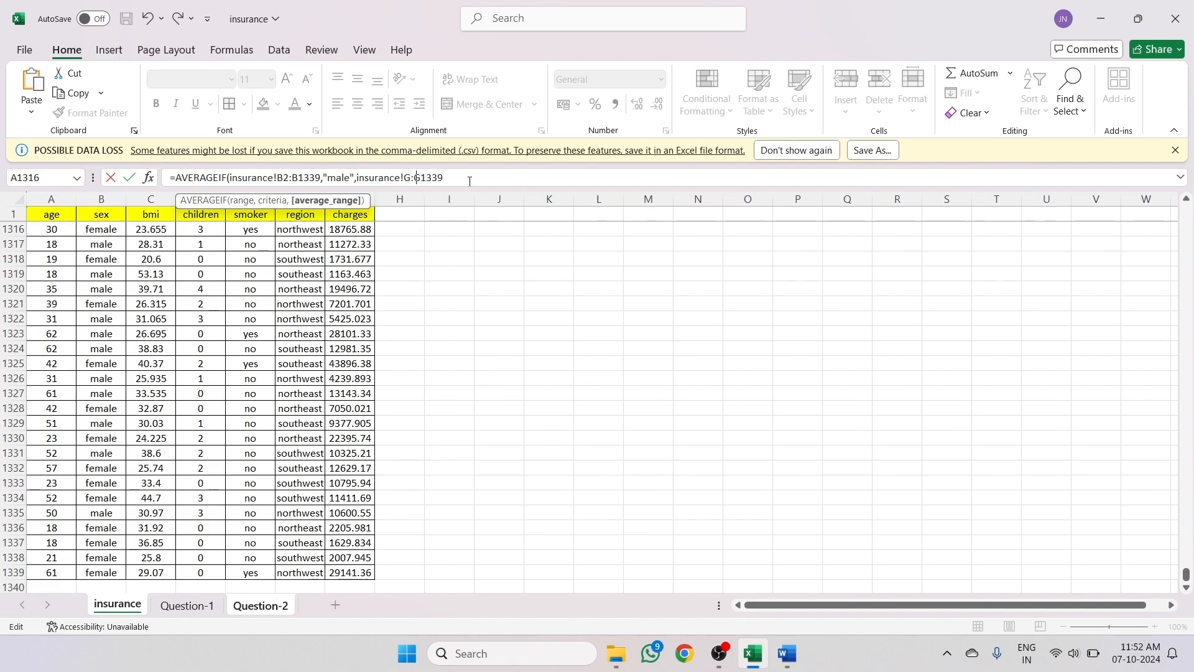
{"action": "type", "text": "2"}
{"action": "key", "text": "Return"}
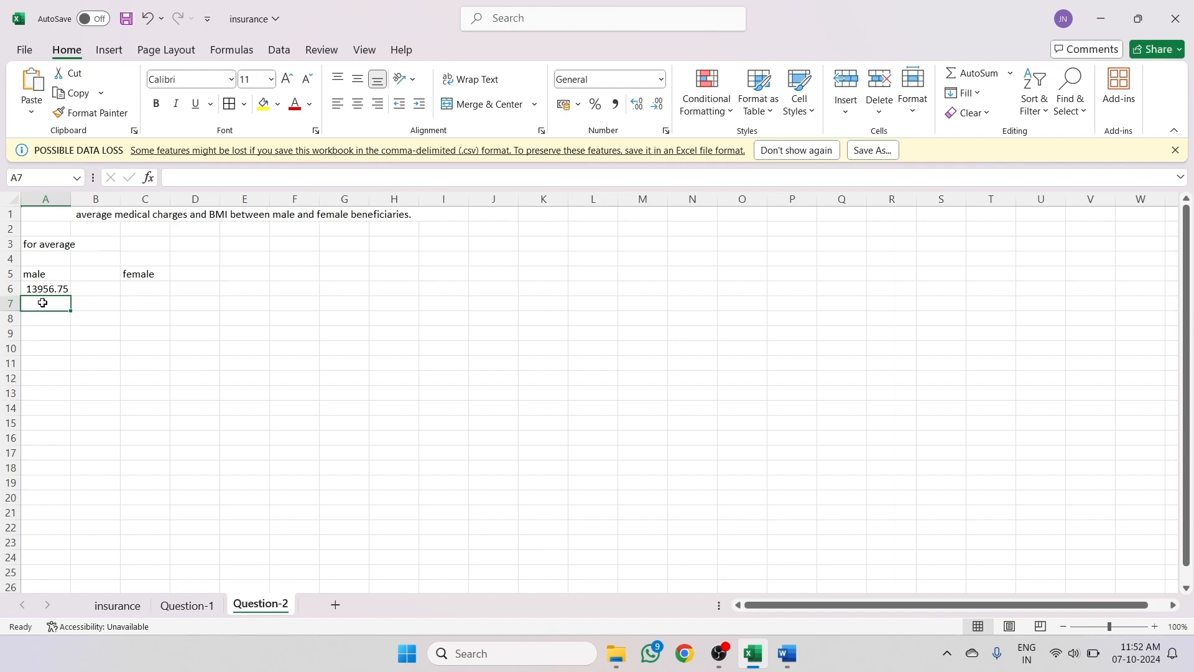
- Start an AVERAGEIF formula in C6 using insurance!B2:B1339 as the range to test
{"action": "left_click", "coordinate": [145, 290]}
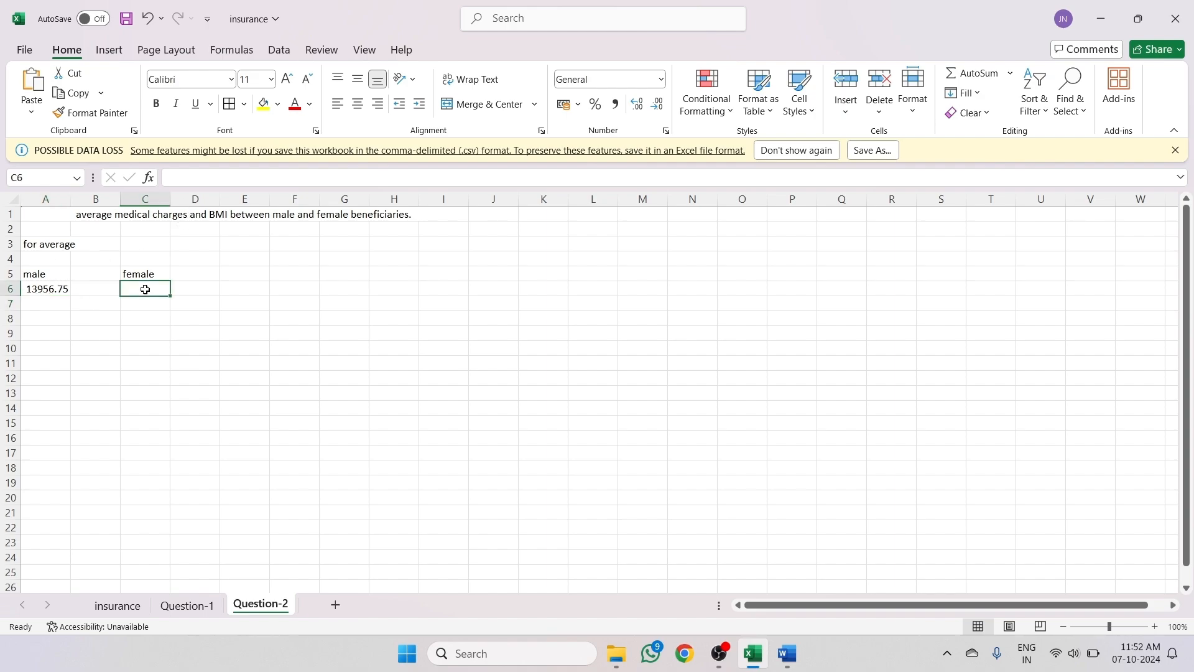
{"action": "type", "text": "=ave"}
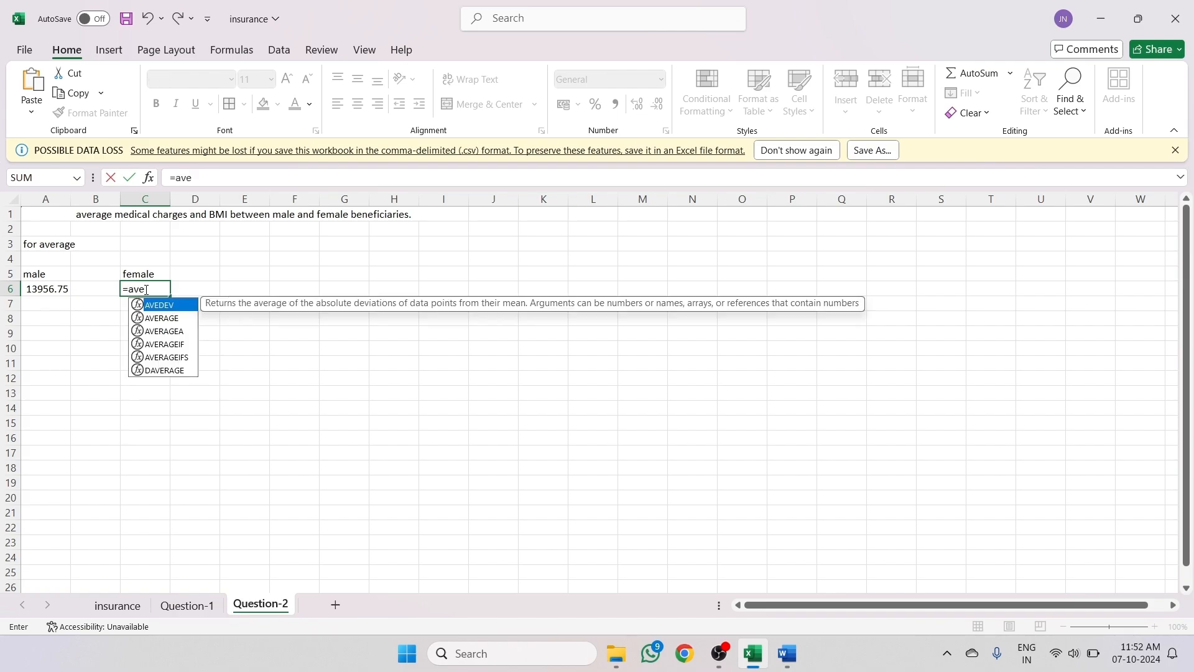
{"action": "left_click", "coordinate": [154, 346]}
{"action": "double_click", "coordinate": [153, 347]}
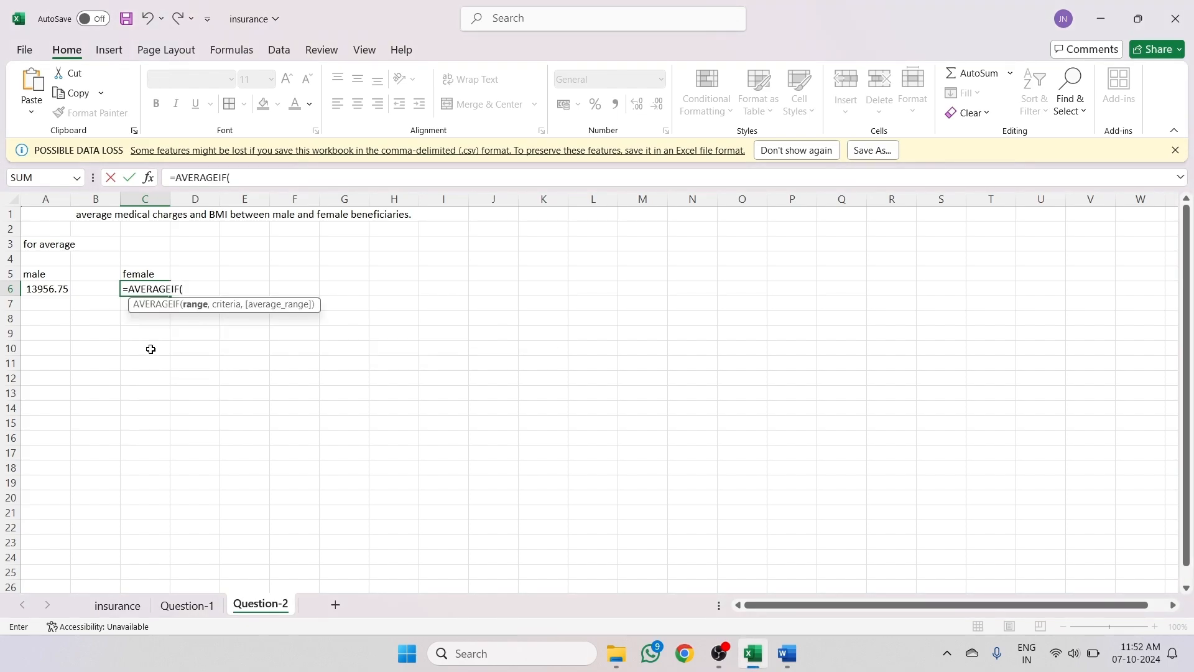
{"action": "left_click", "coordinate": [118, 605]}
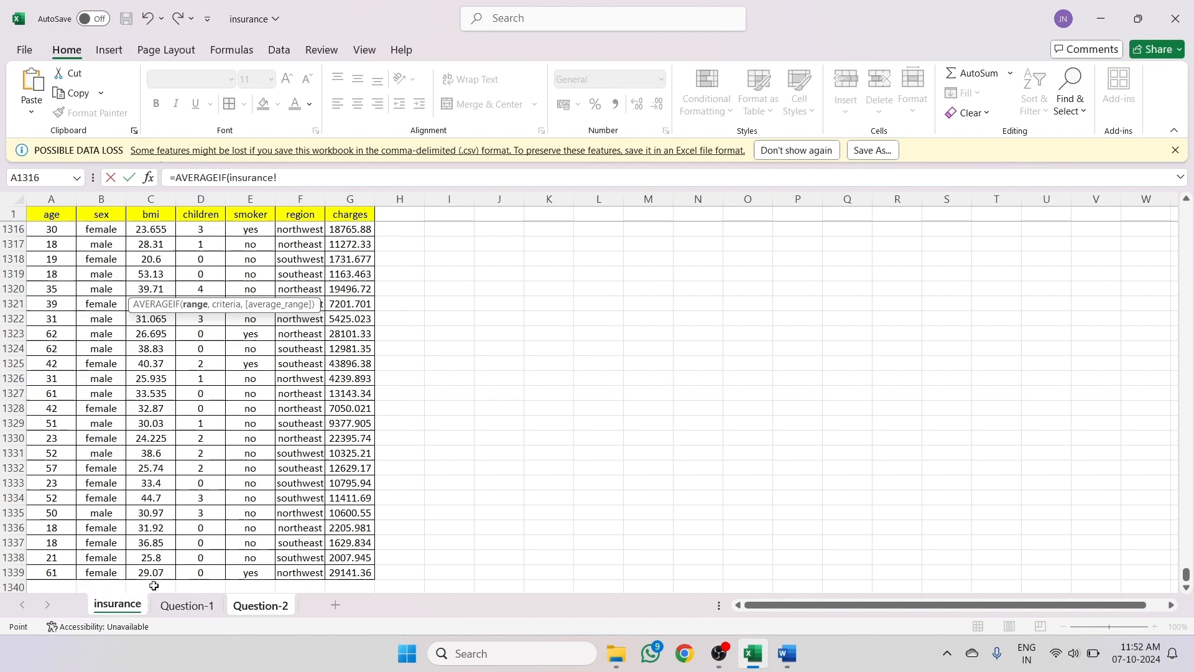
{"action": "left_click", "coordinate": [114, 573]}
{"action": "key", "text": "ctrl+shift+Up"}
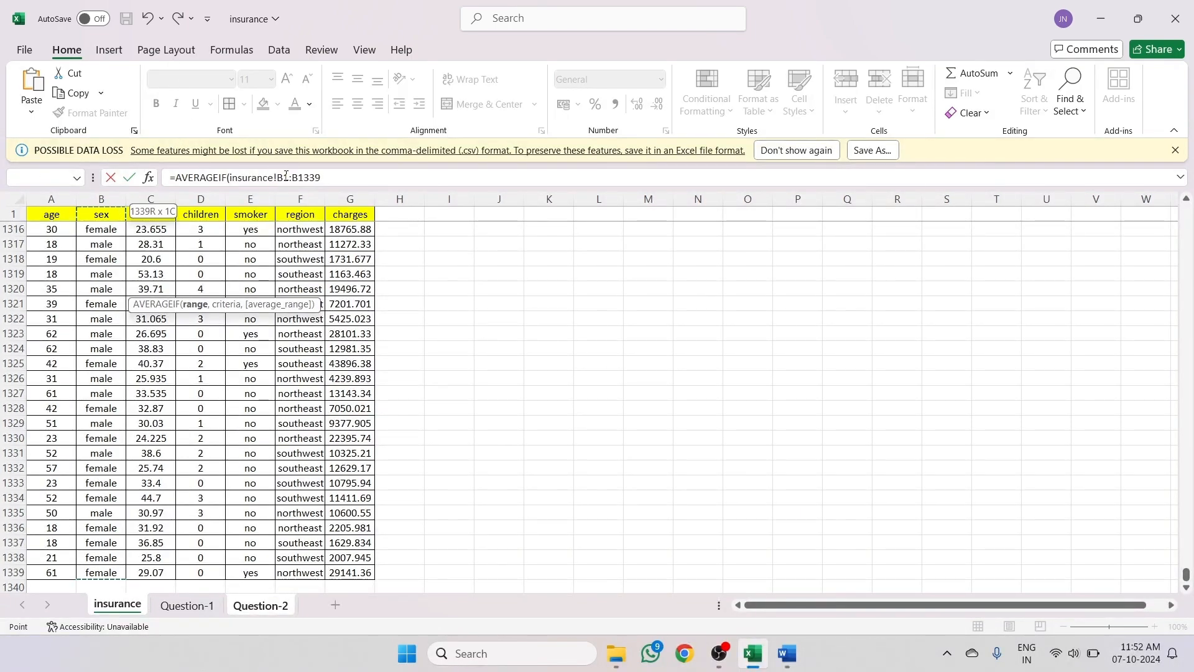
{"action": "left_click", "coordinate": [287, 178]}
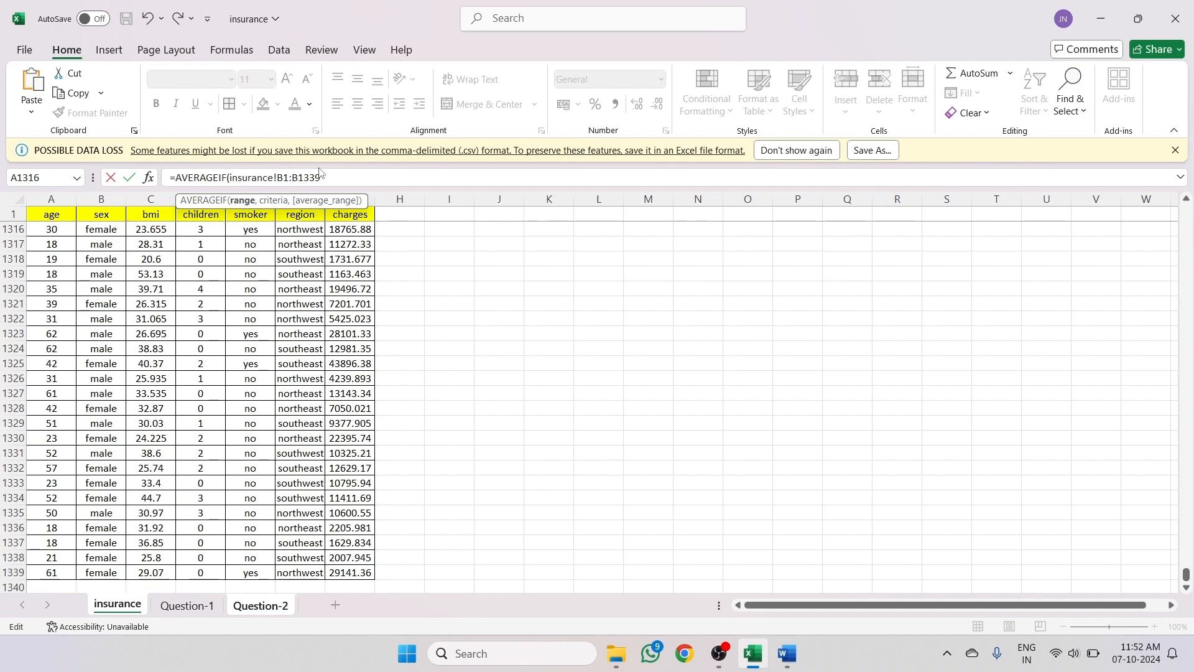
{"action": "key", "text": "BackSpace"}
{"action": "type", "text": "2:B1339,"}
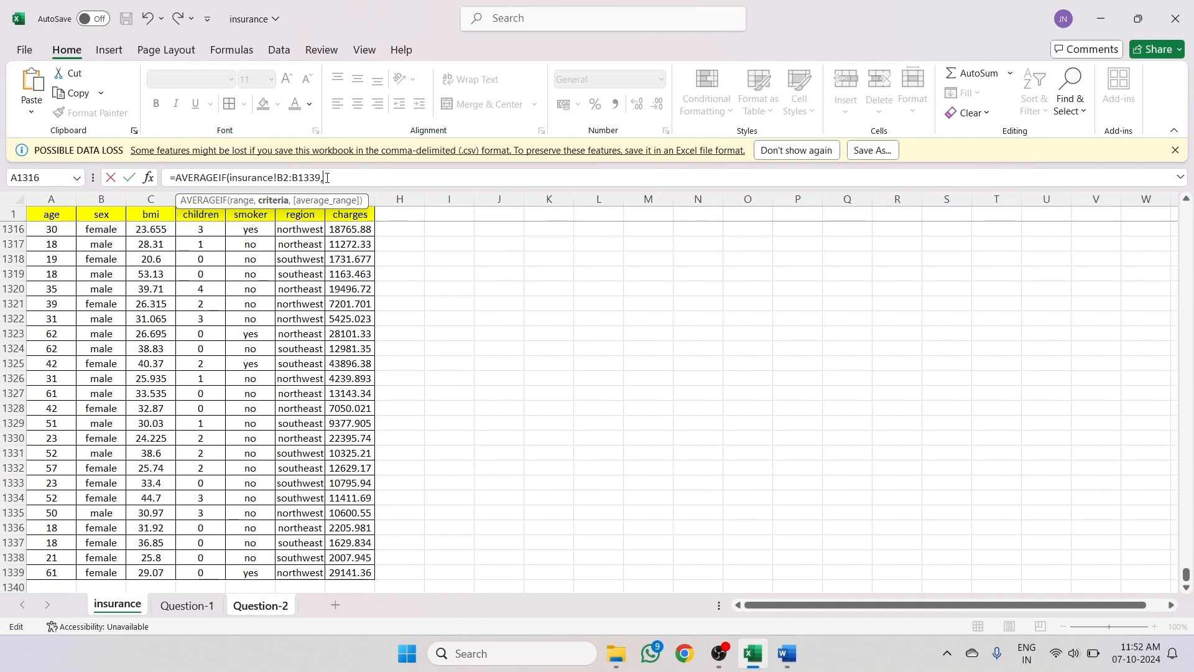
- Finish the C6 formula with the criteria "female" and the average range insurance!G2:G1339
{"action": "type", "text": "\"female\","}
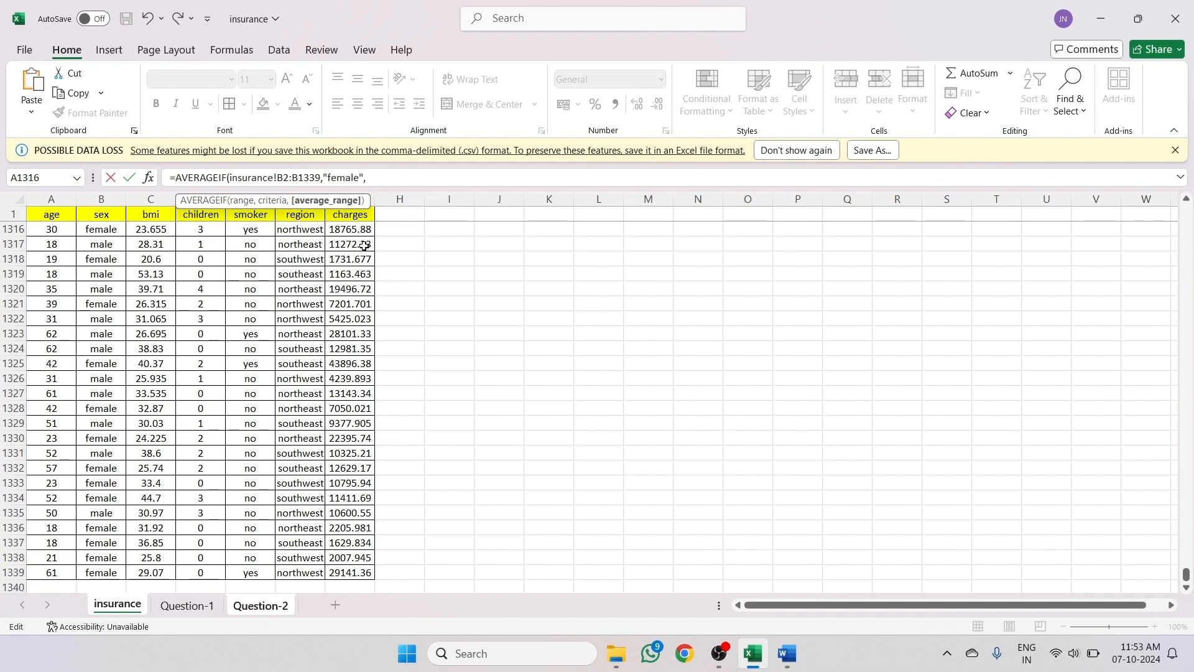
{"action": "left_click", "coordinate": [344, 577]}
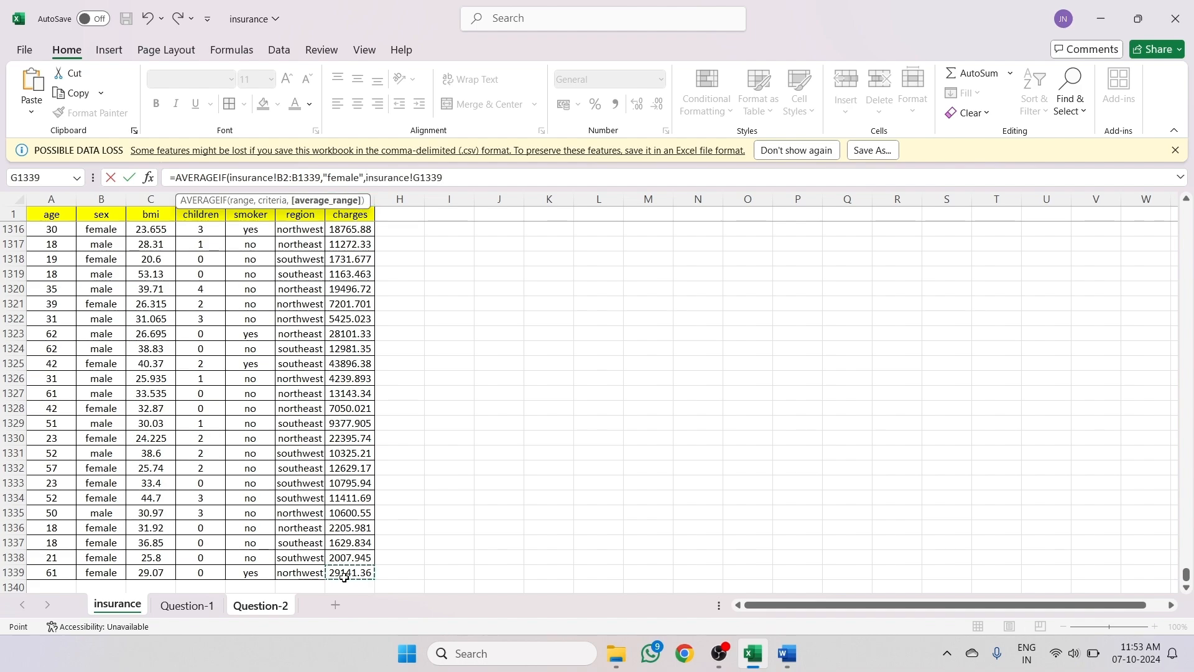
{"action": "key", "text": "ctrl+shift+Up"}
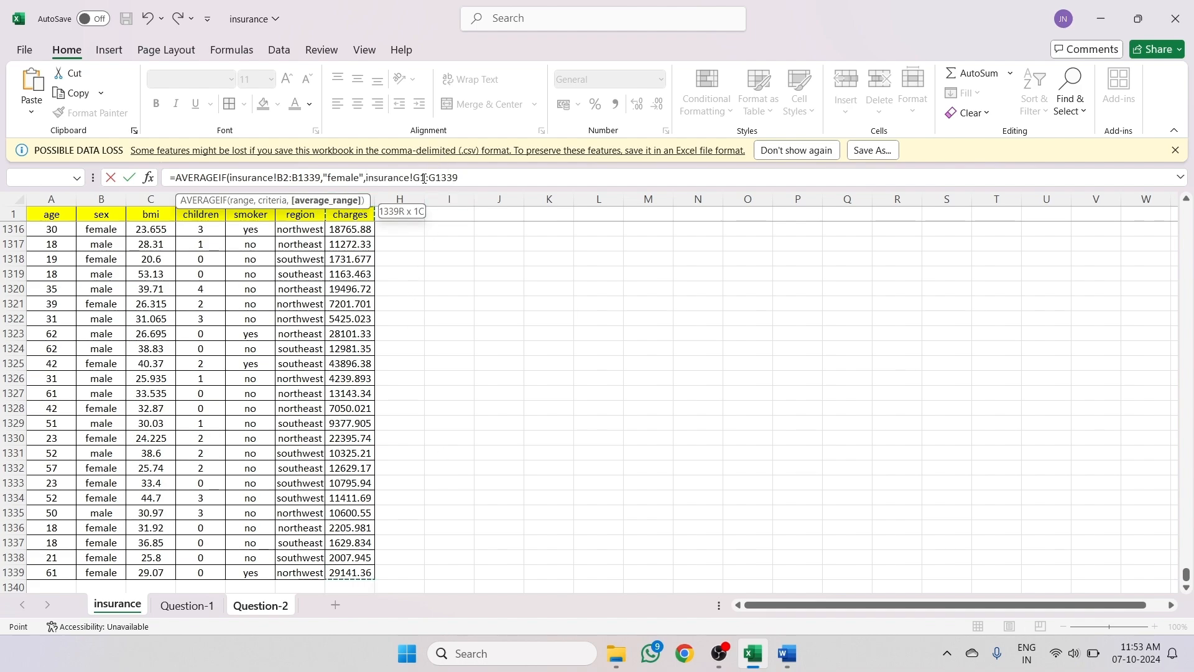
{"action": "left_click", "coordinate": [425, 178]}
{"action": "key", "text": "BackSpace"}
{"action": "type", "text": "2"}
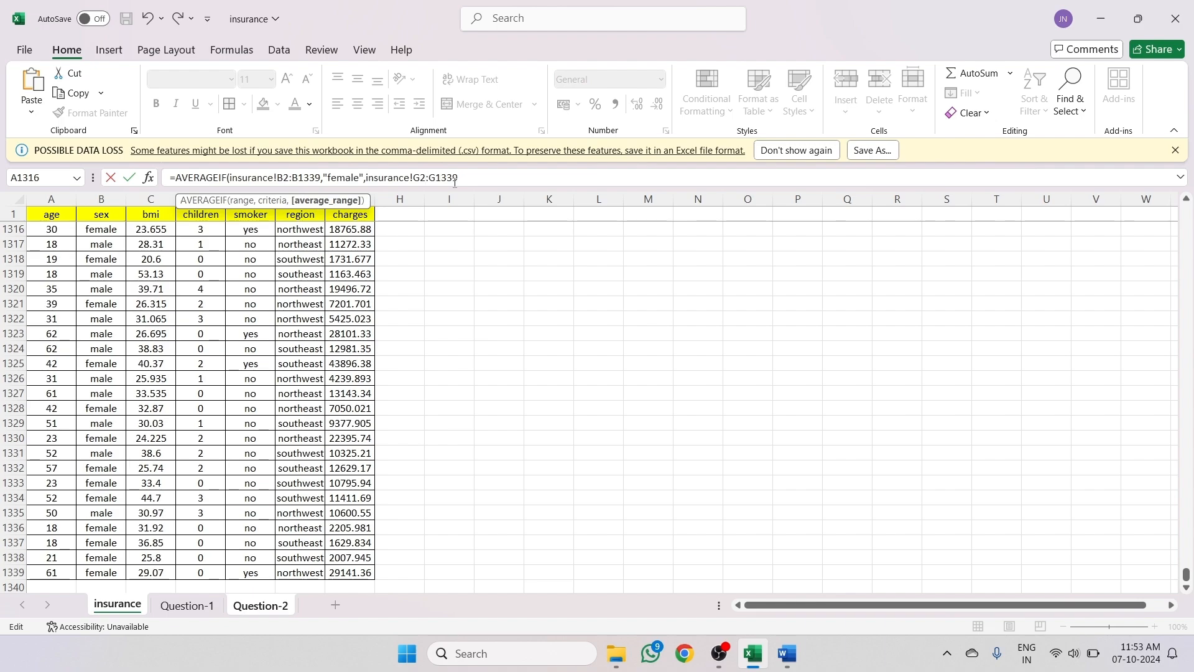
{"action": "type", "text": ")"}
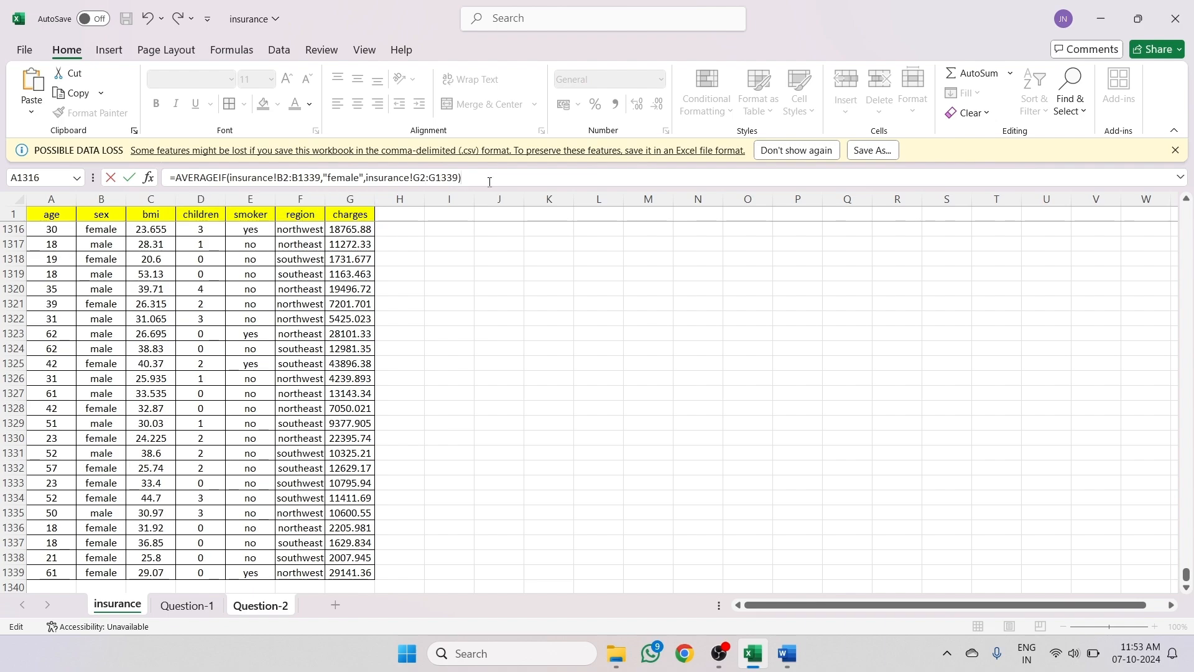
{"action": "key", "text": "Return"}
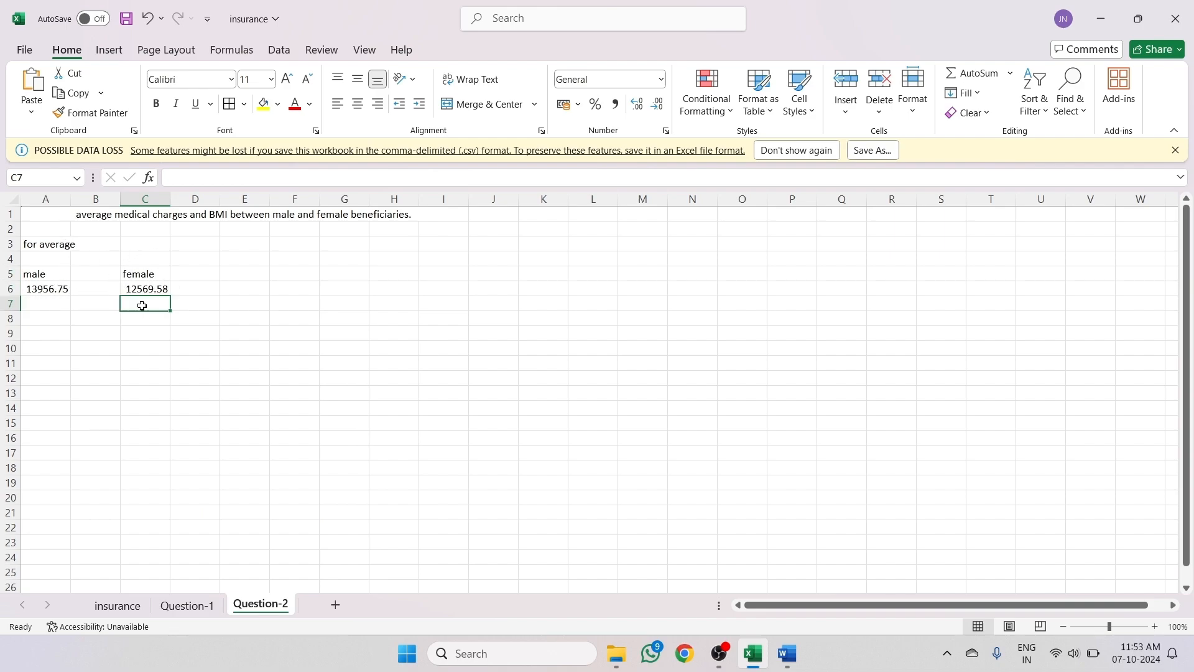
- Label cell A8 "for BMI"
{"action": "left_click", "coordinate": [133, 338]}
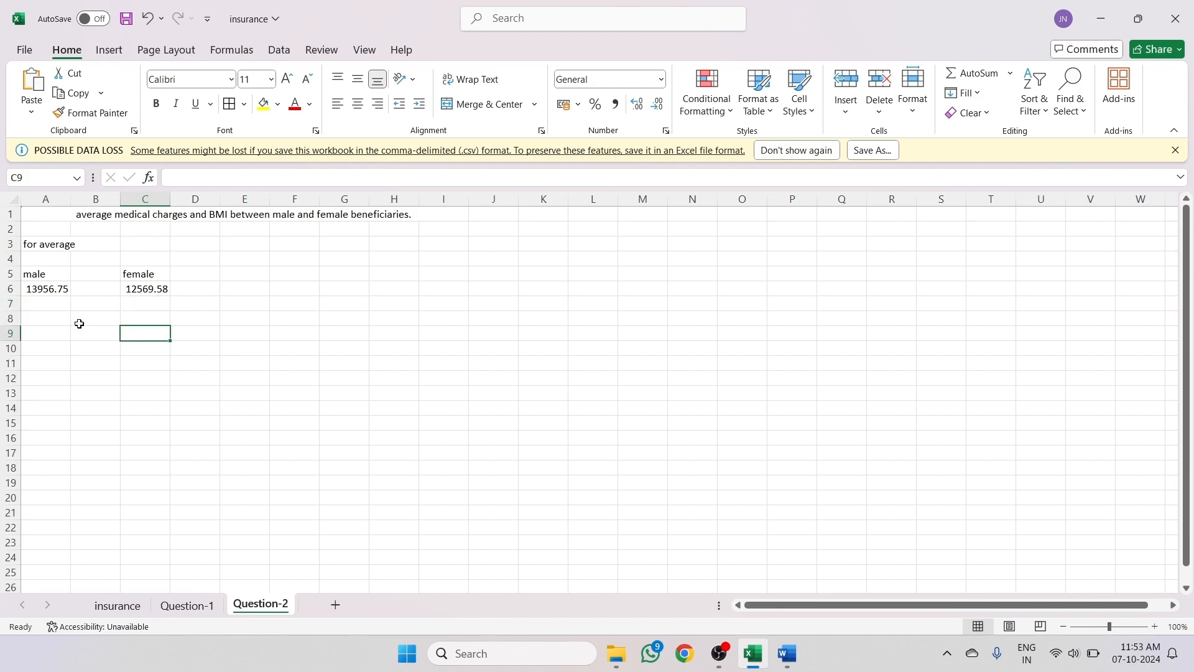
{"action": "left_click", "coordinate": [44, 322]}
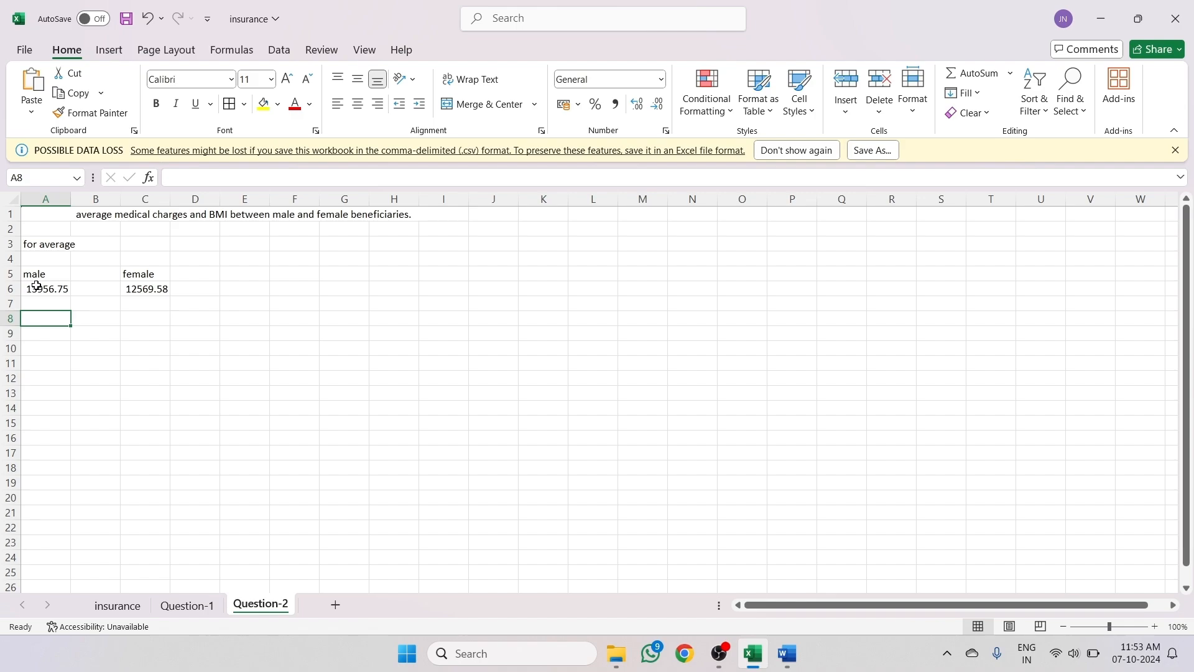
{"action": "type", "text": "for"}
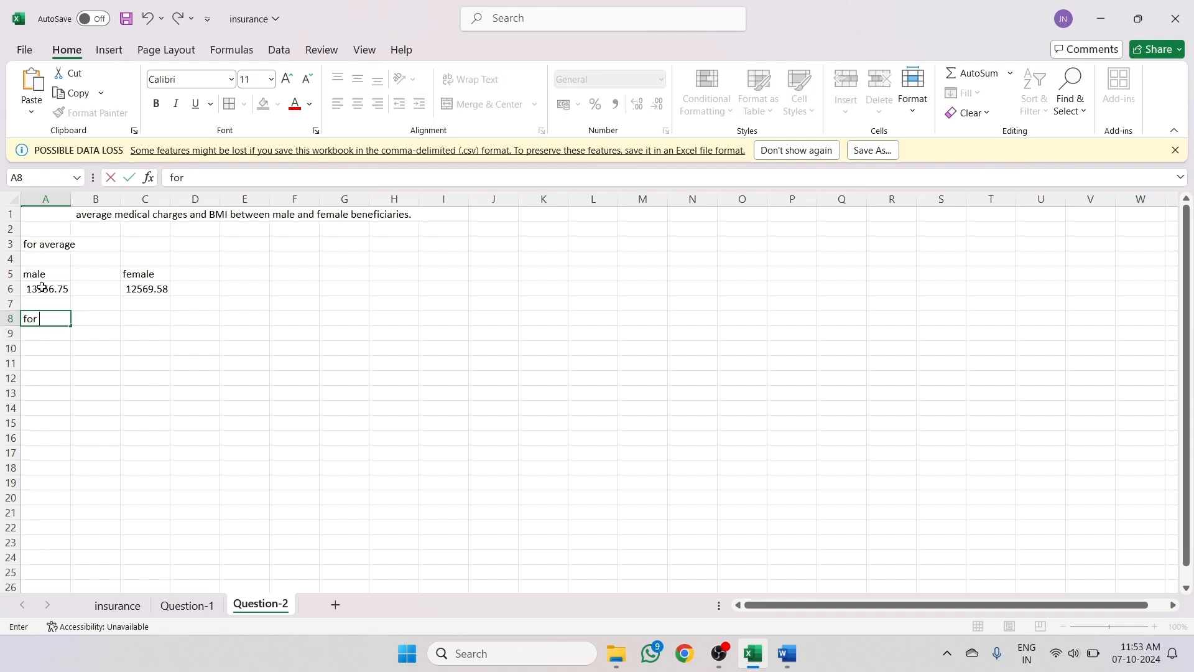
{"action": "type", "text": " BMI"}
{"action": "key", "text": "BackSpace"}
{"action": "key", "text": "BackSpace"}
{"action": "type", "text": "M"}
- Enter the BMI column labels "male" in A10 and "female" in C10
{"action": "left_click", "coordinate": [43, 346]}
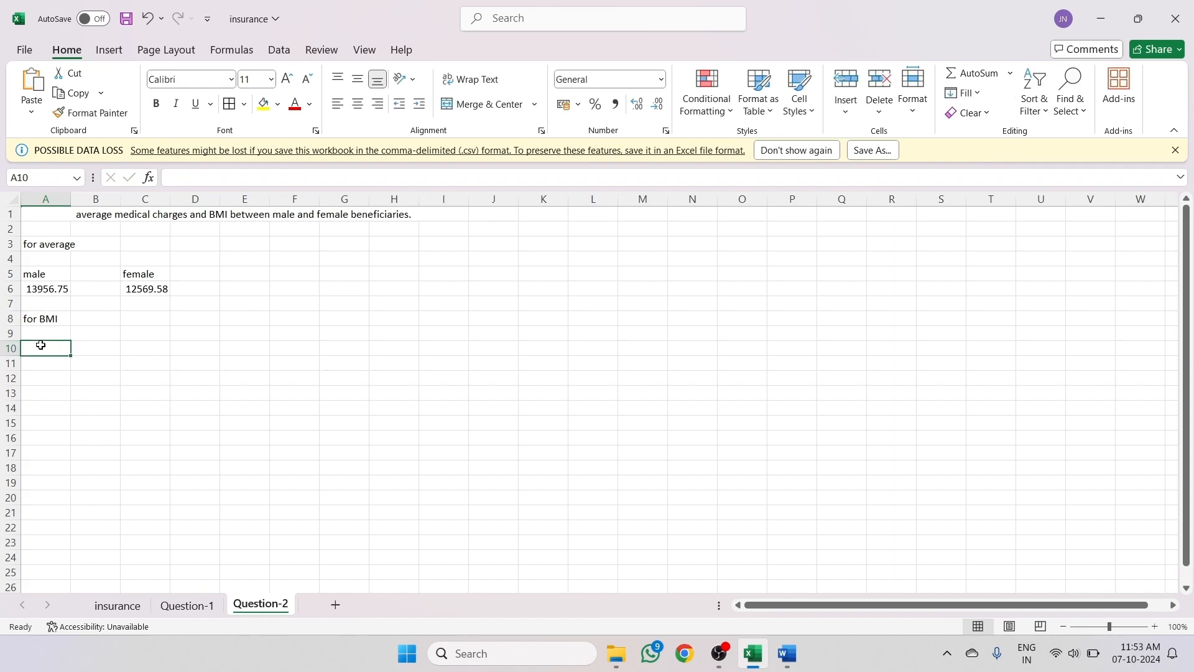
{"action": "type", "text": "mma"}
{"action": "key", "text": "BackSpace"}
{"action": "key", "text": "BackSpace"}
{"action": "type", "text": "al"}
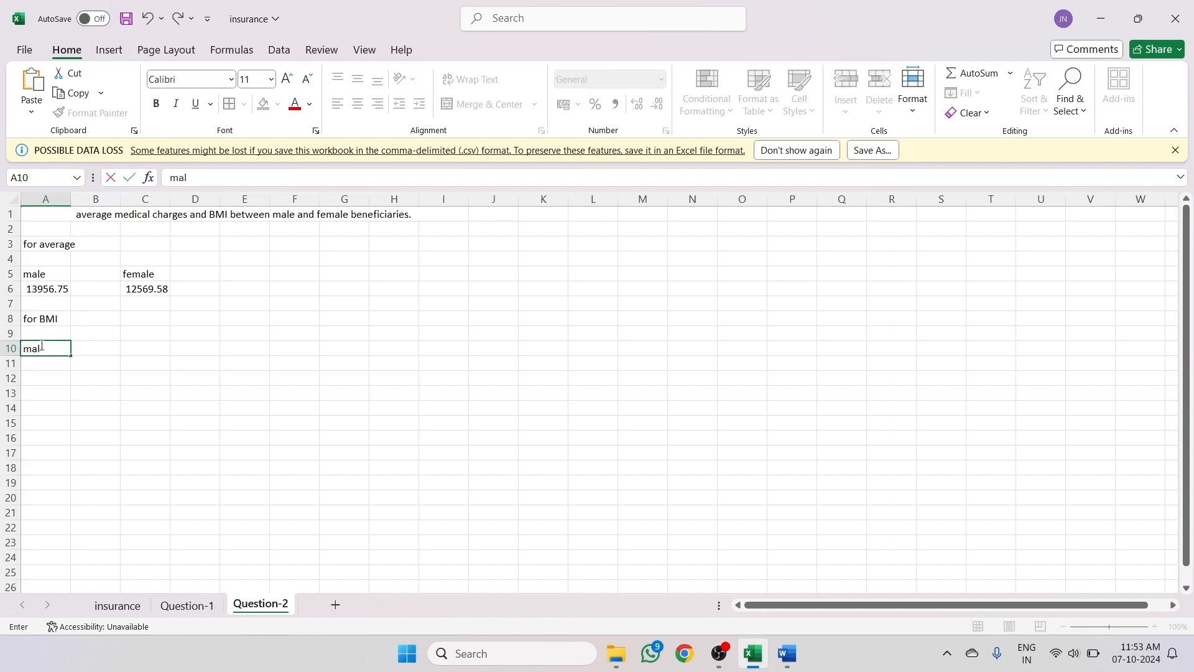
{"action": "type", "text": "e"}
{"action": "left_click", "coordinate": [132, 349]}
{"action": "type", "text": "fe"}
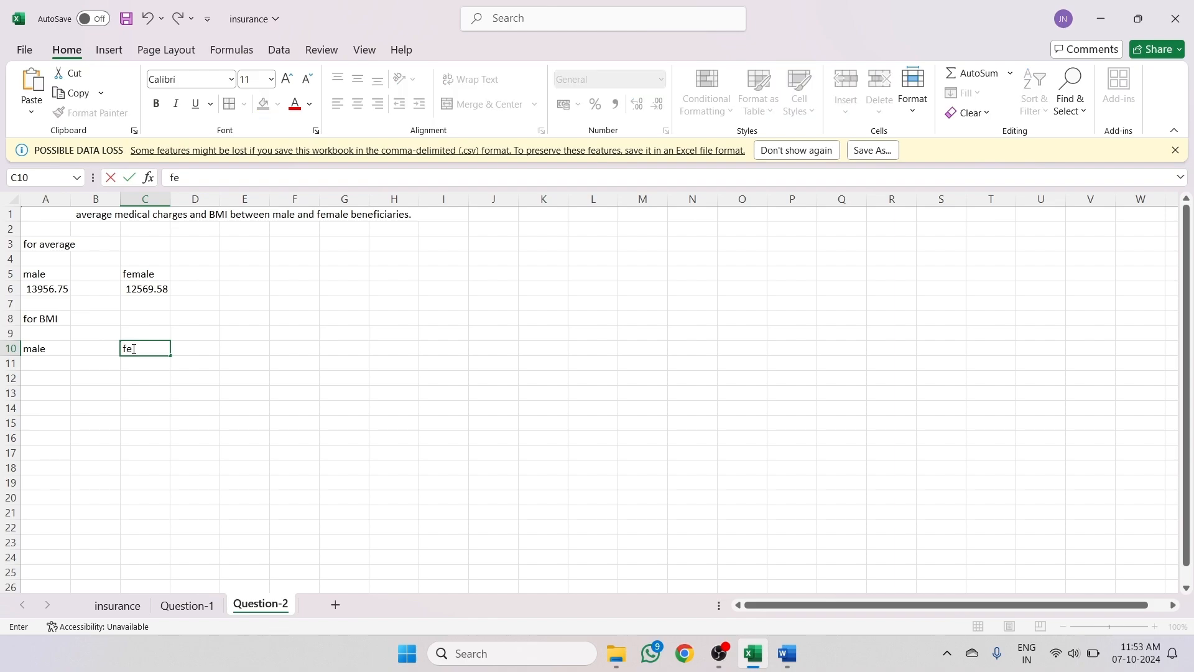
{"action": "type", "text": "male"}
{"action": "left_click", "coordinate": [38, 366]}
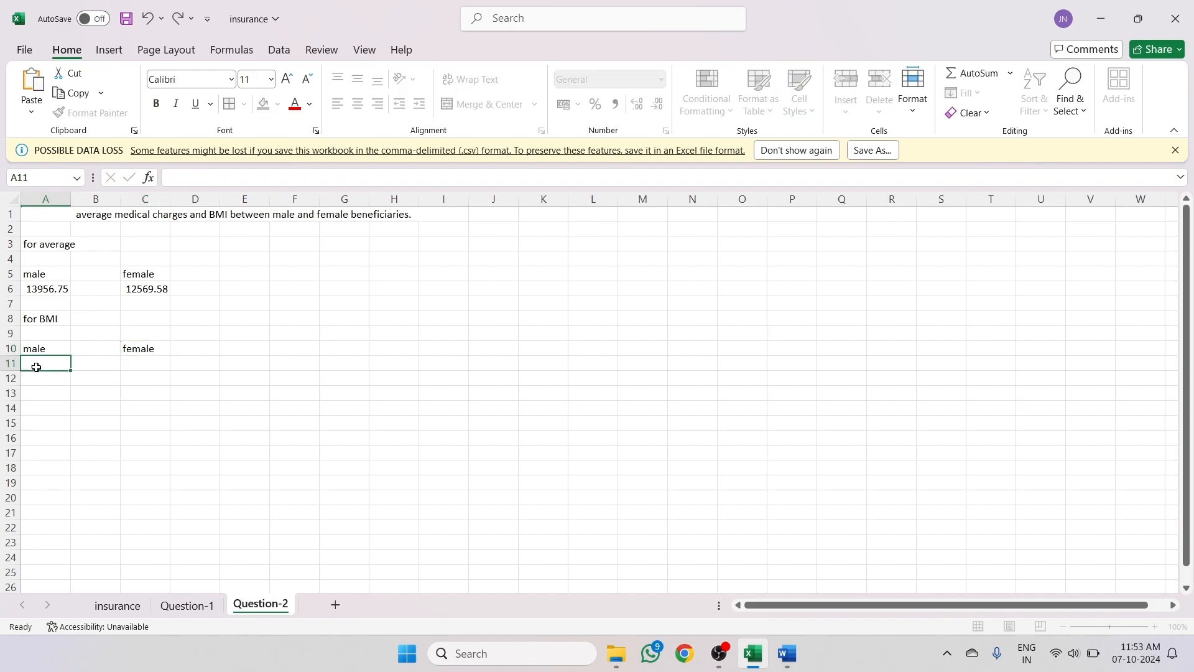
- Start an AVERAGEIF formula in A11 using insurance!B2:B1339 as the range to test
{"action": "type", "text": "="}
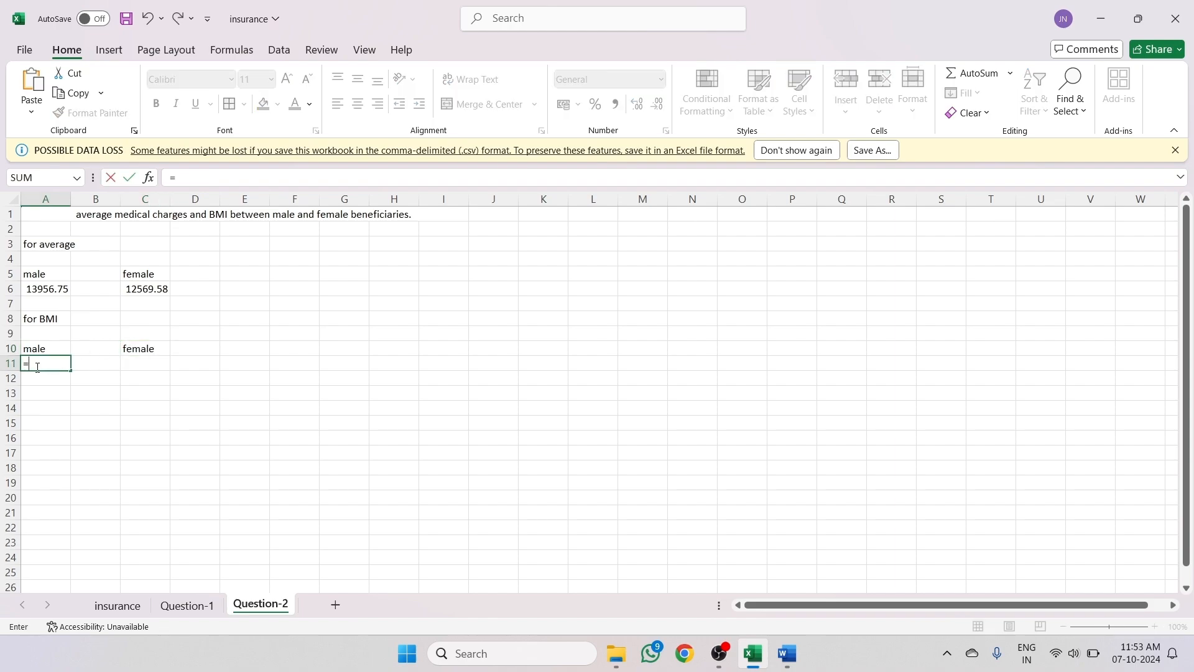
{"action": "type", "text": "ave"}
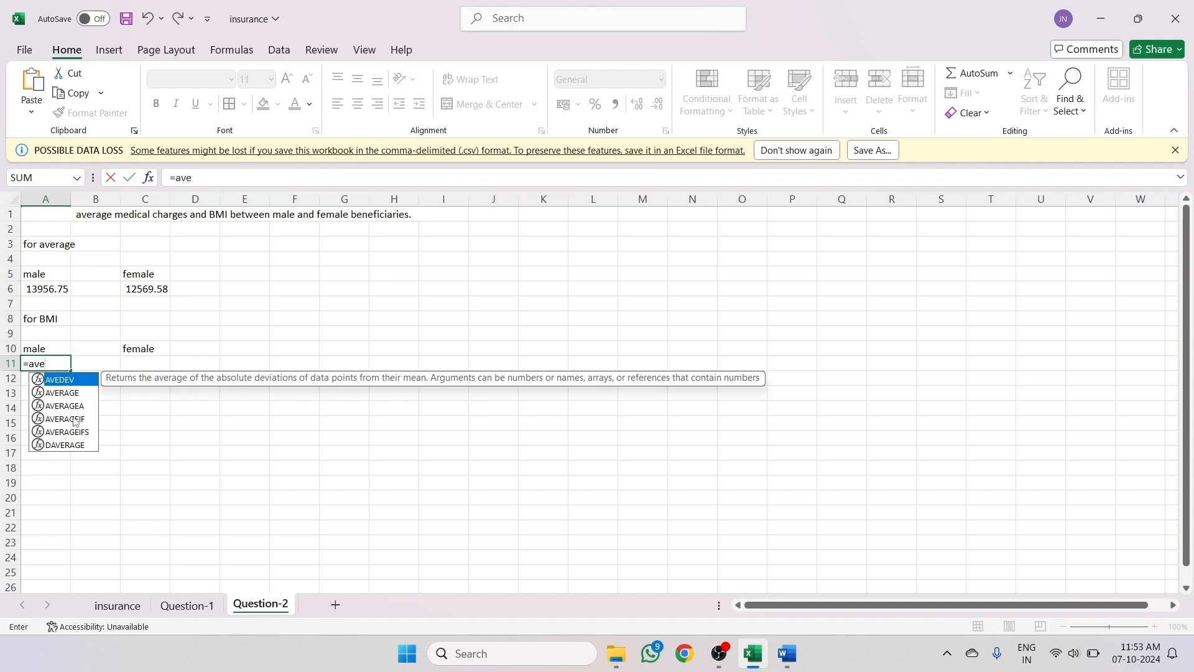
{"action": "left_click", "coordinate": [75, 419]}
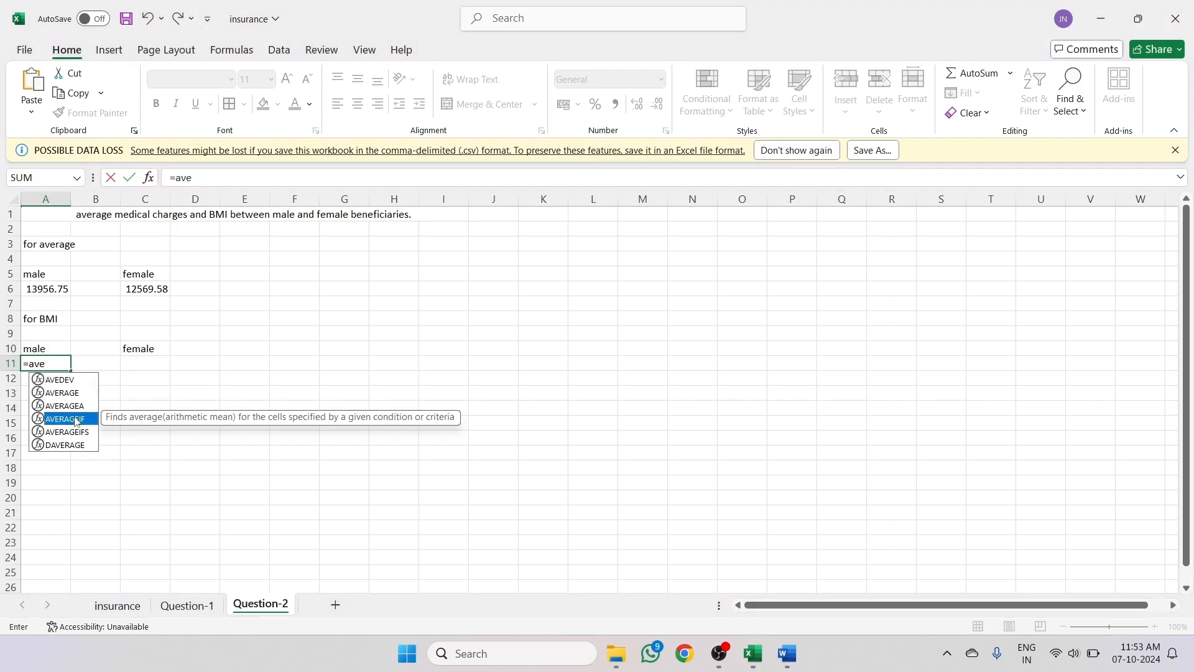
{"action": "double_click", "coordinate": [76, 419]}
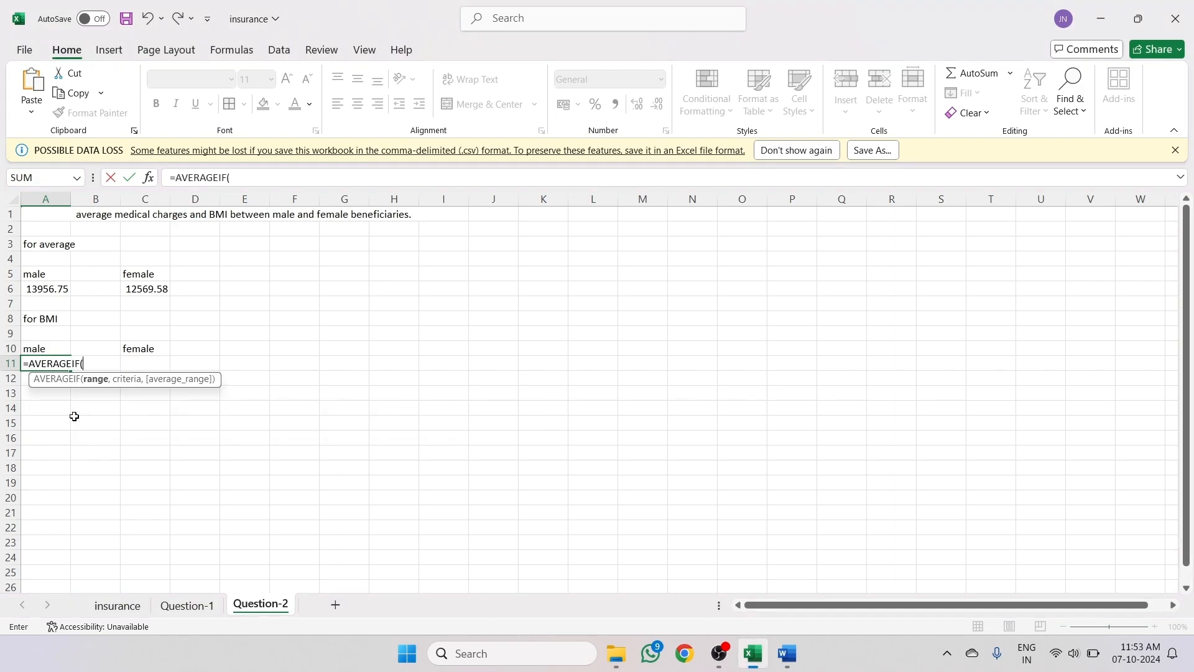
{"action": "left_click", "coordinate": [116, 612]}
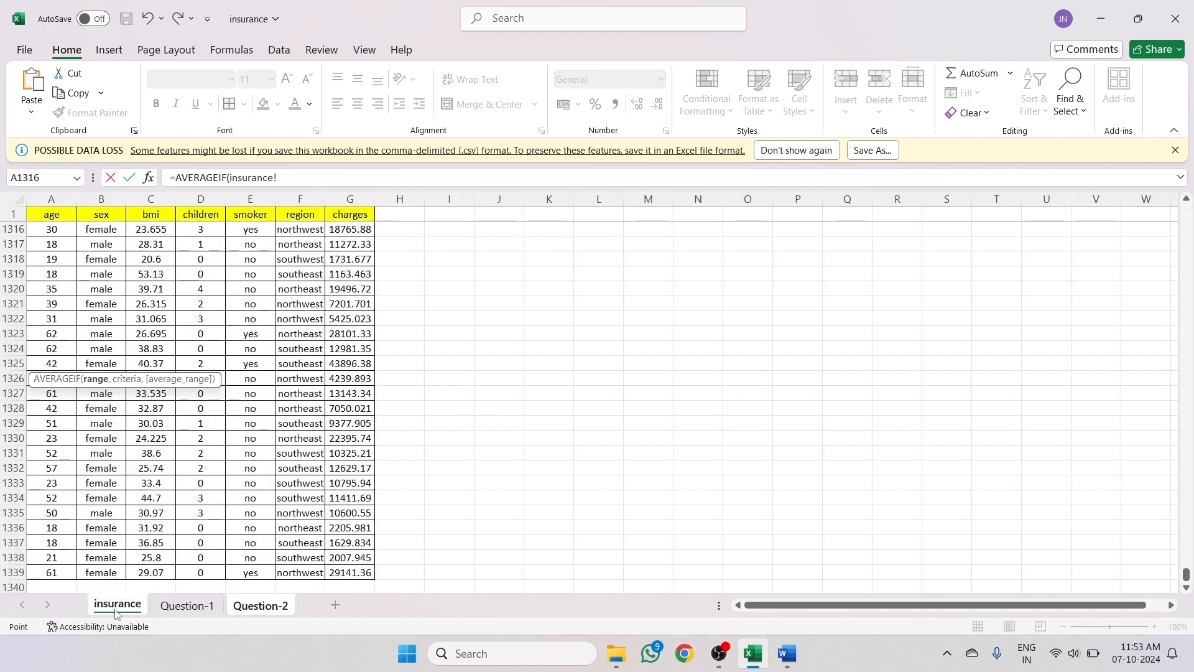
{"action": "left_click", "coordinate": [102, 573]}
{"action": "key", "text": "ctrl+shift+Up"}
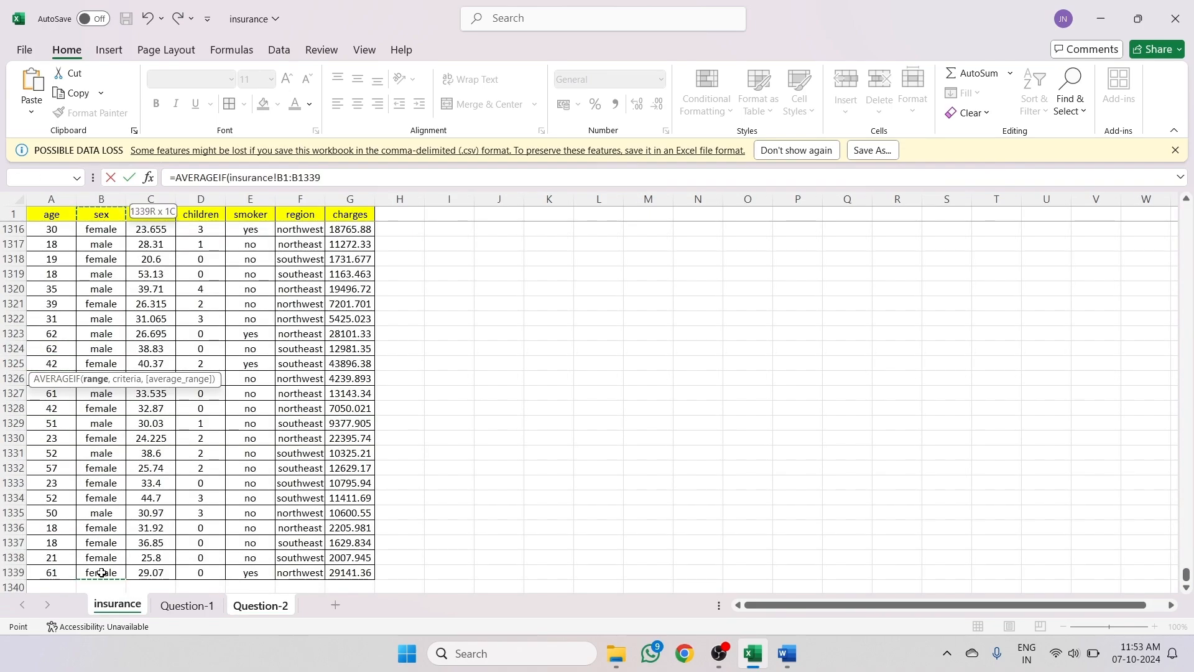
{"action": "left_click", "coordinate": [302, 177]}
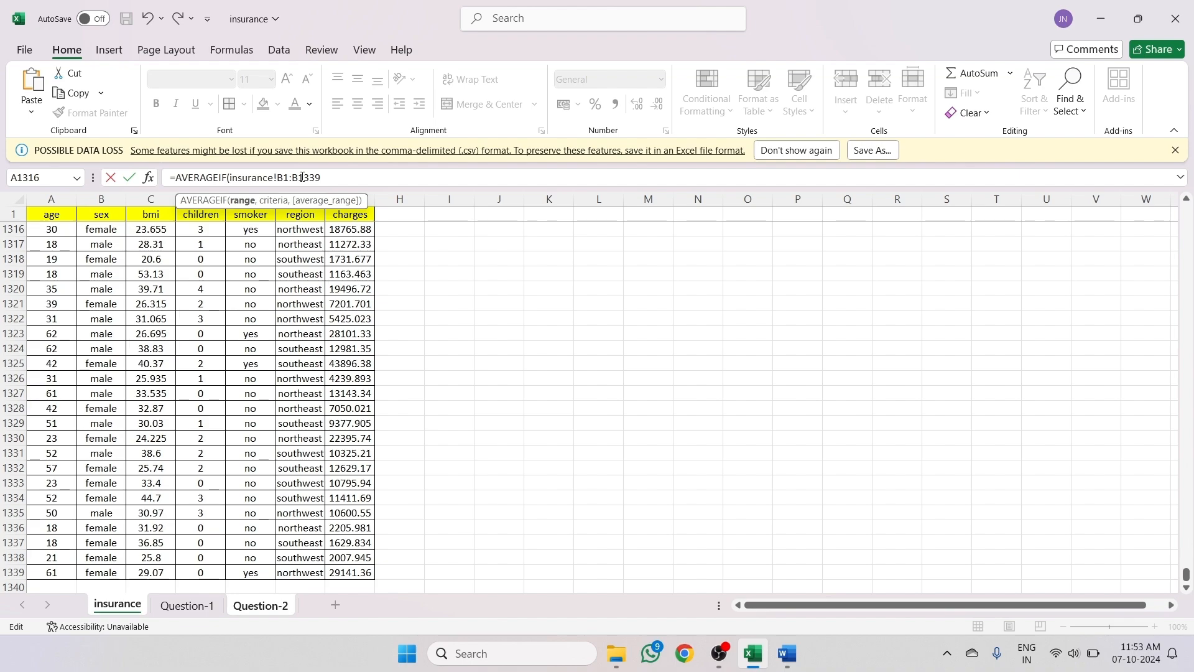
{"action": "key", "text": "BackSpace"}
{"action": "type", "text": "2:B1339,\""}
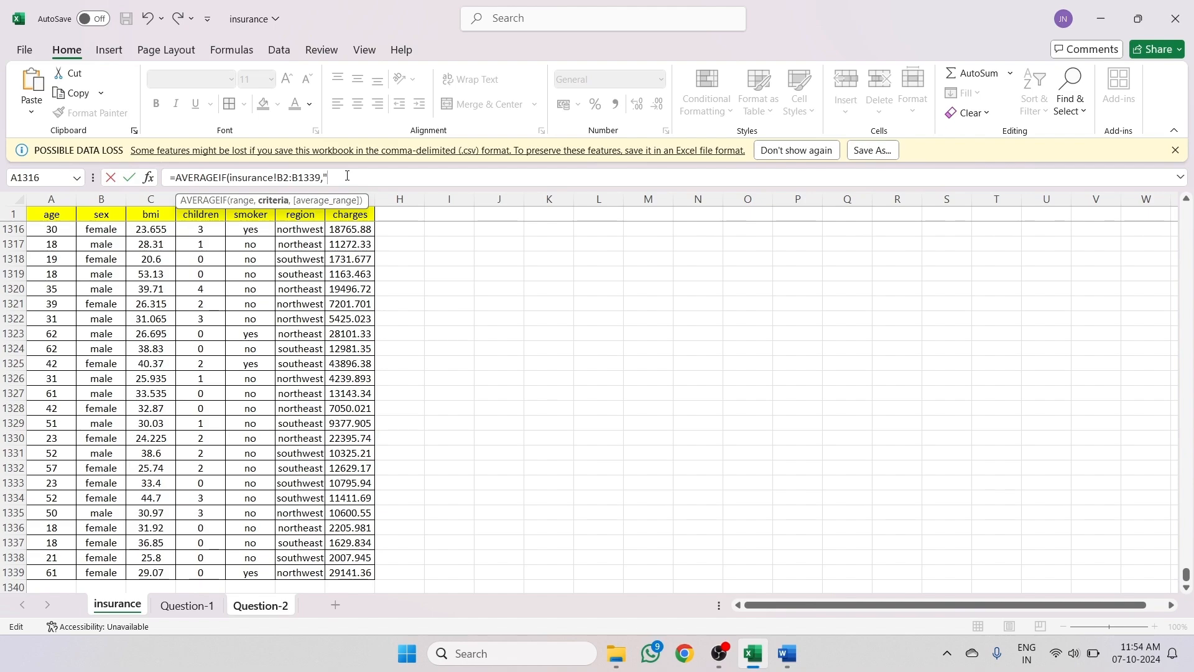
- Finish the A11 formula with the criteria "male" and the average range insurance!C2:C1339
{"action": "type", "text": "male\","}
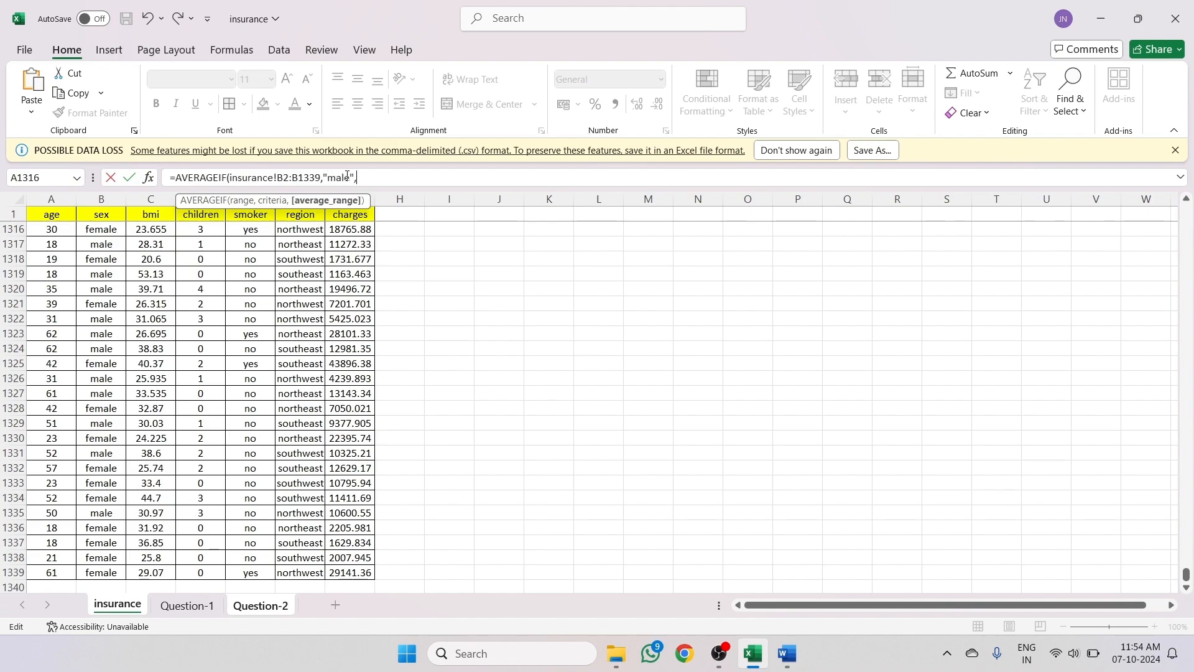
{"action": "left_click", "coordinate": [150, 571]}
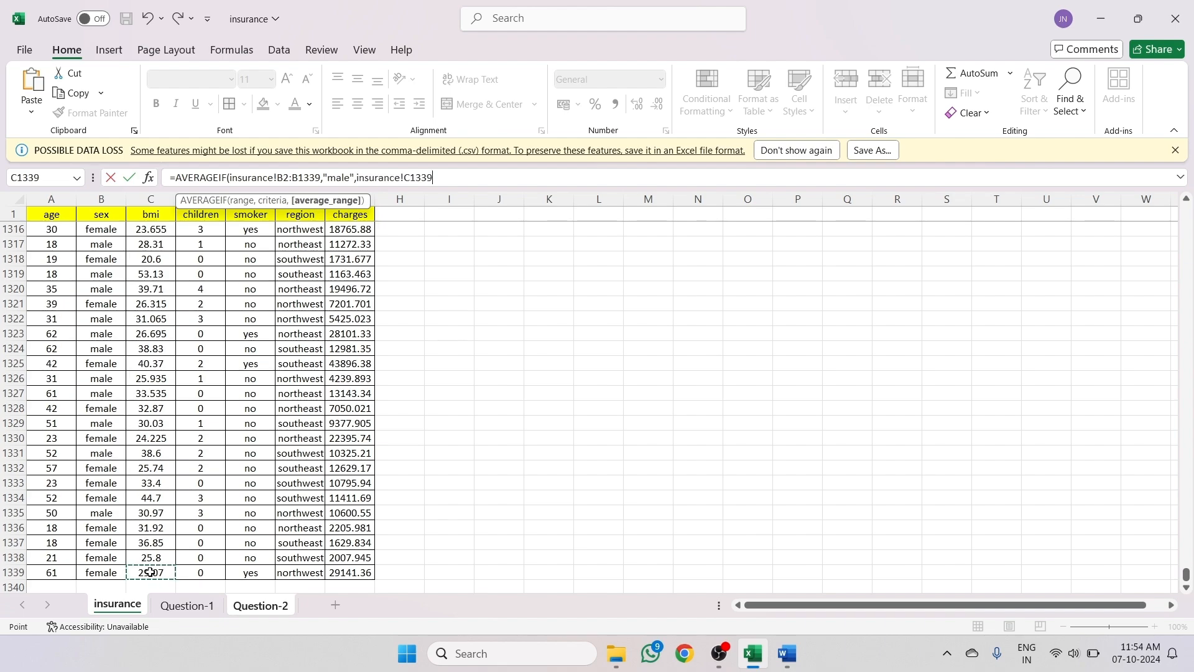
{"action": "key", "text": "ctrl+shift+Up"}
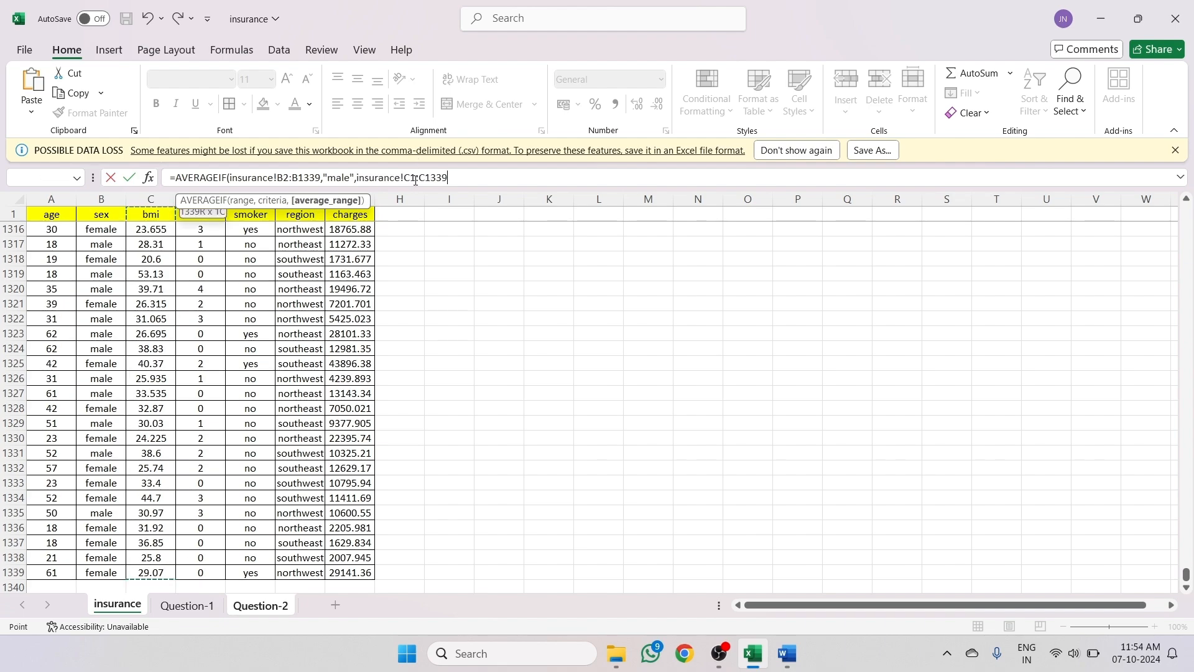
{"action": "left_click", "coordinate": [415, 180]}
{"action": "key", "text": "BackSpace"}
{"action": "type", "text": "2"}
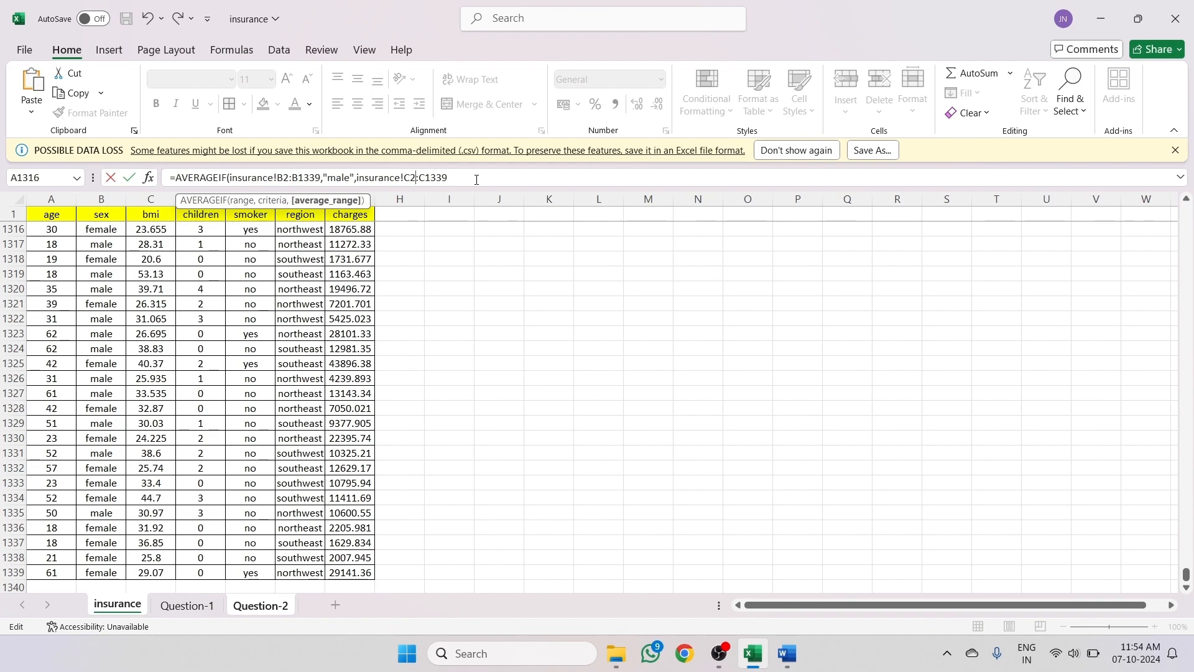
{"action": "left_click", "coordinate": [476, 181]}
{"action": "type", "text": ")"}
{"action": "key", "text": "Return"}
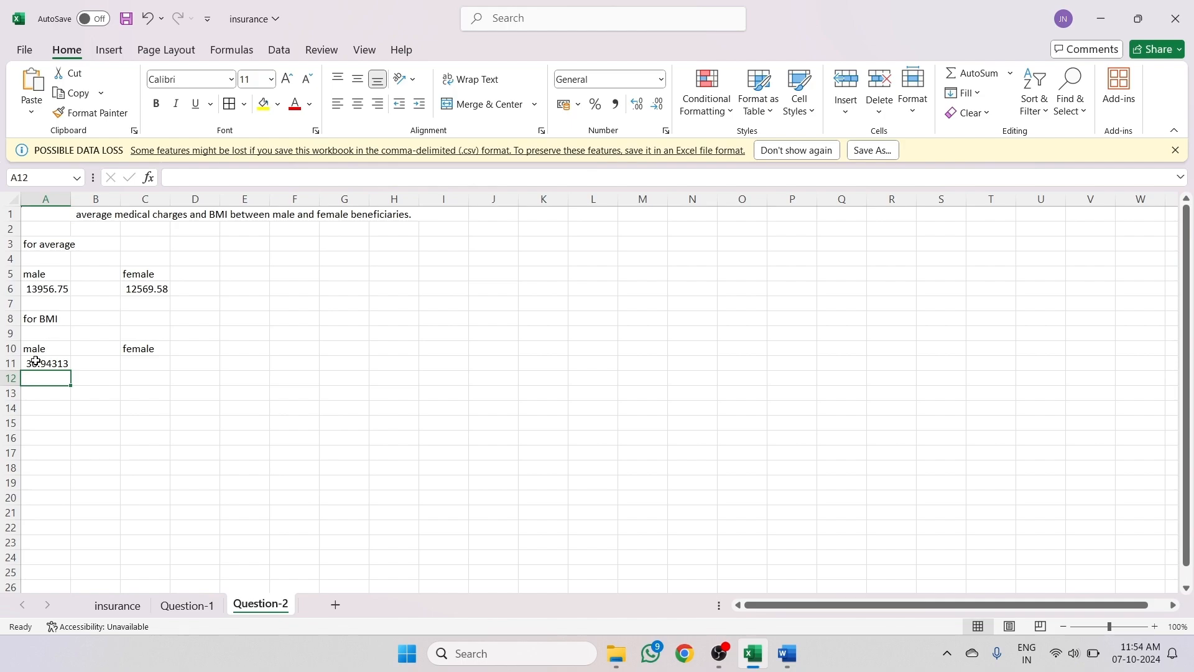
- Start an AVERAGEIF formula in C11 using insurance!B2:B1339 as the range to test
{"action": "left_click", "coordinate": [137, 365]}
{"action": "type", "text": "="}
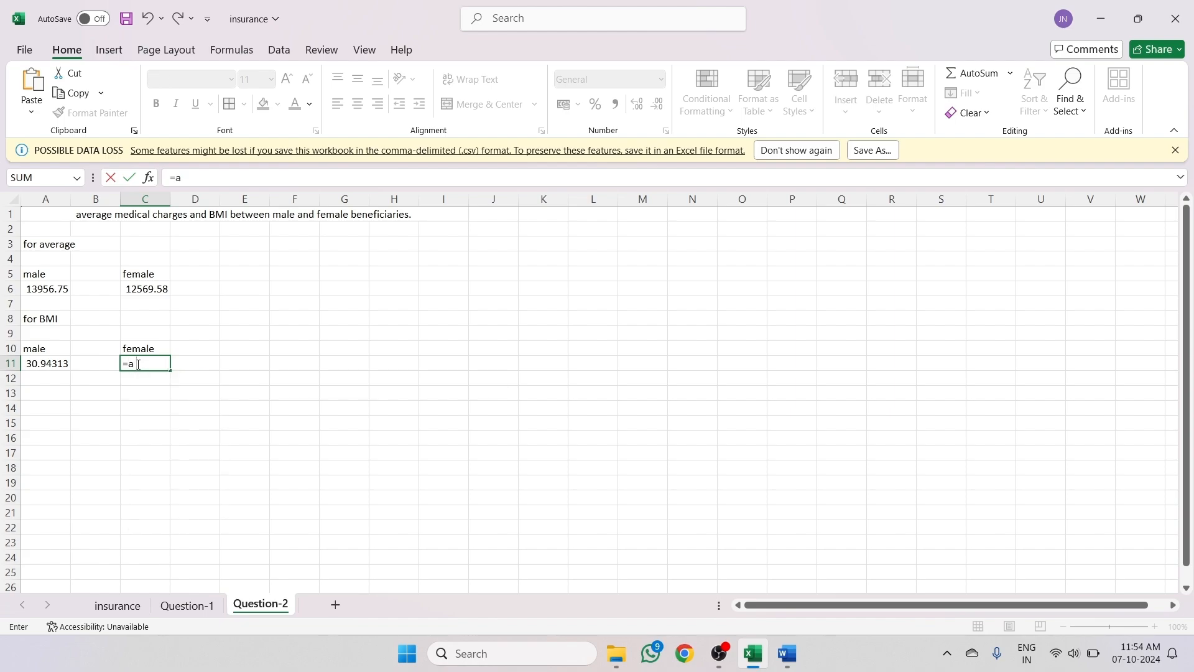
{"action": "type", "text": "ave"}
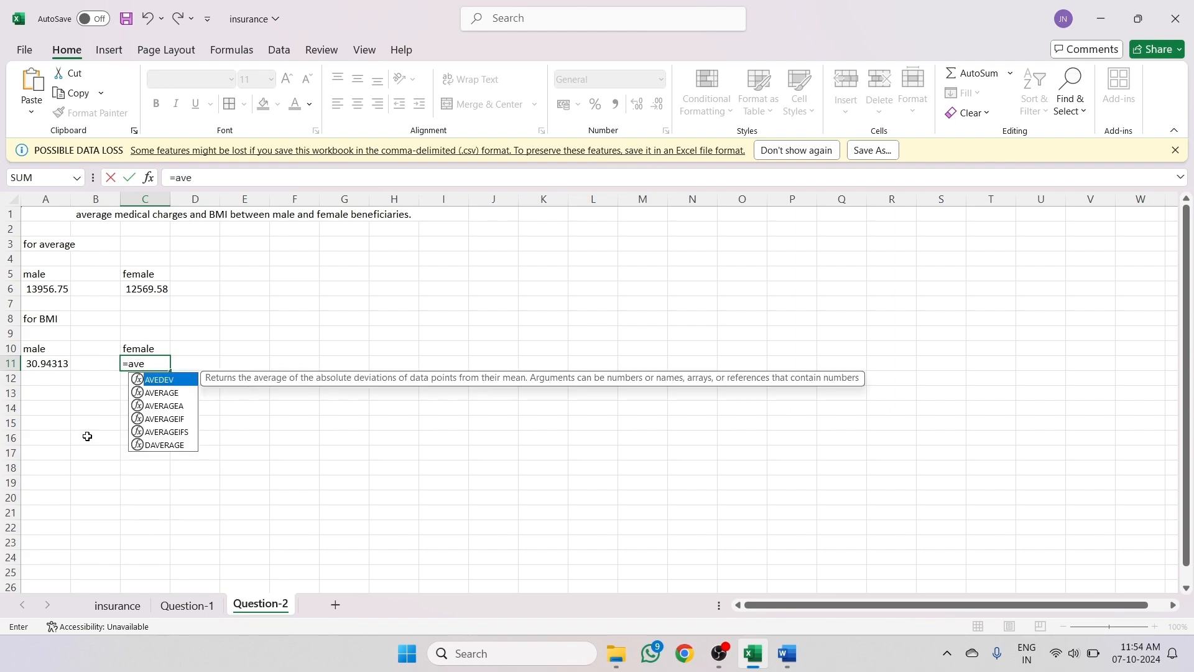
{"action": "double_click", "coordinate": [167, 421]}
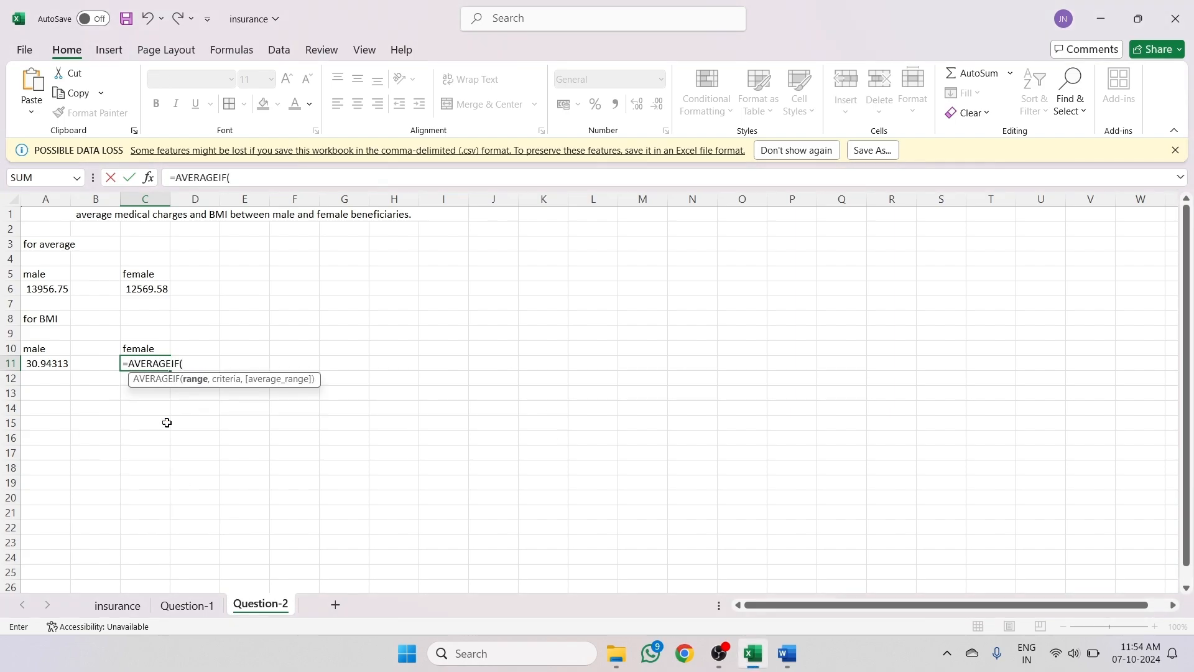
{"action": "left_click", "coordinate": [118, 606]}
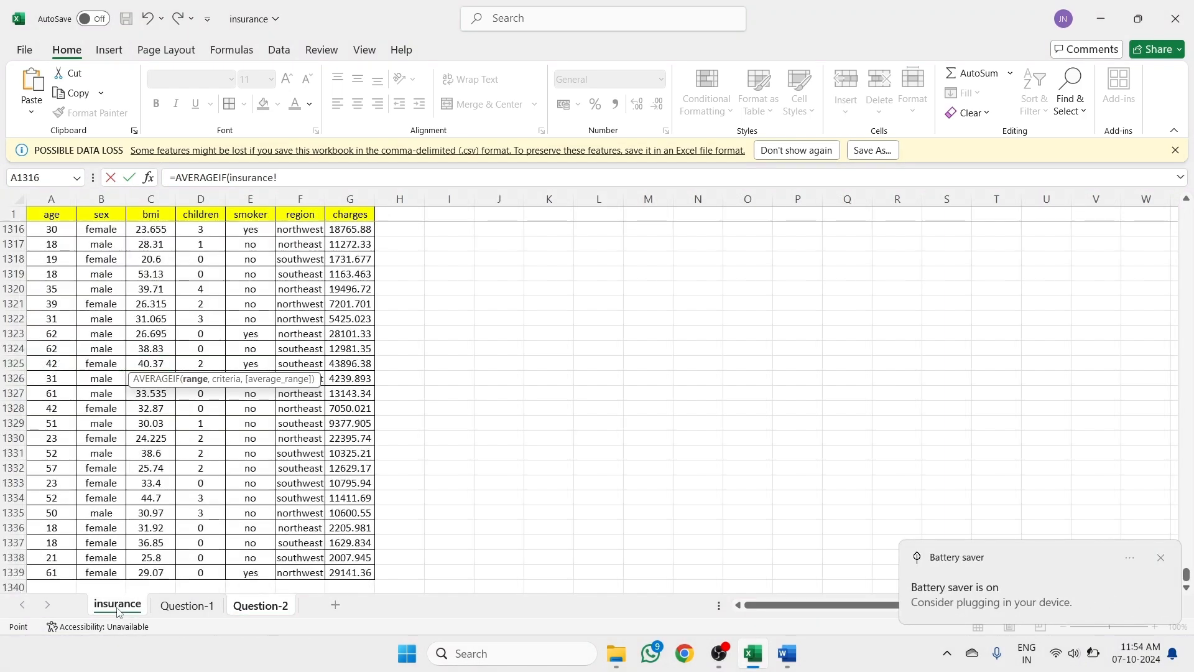
{"action": "left_click", "coordinate": [1162, 559]}
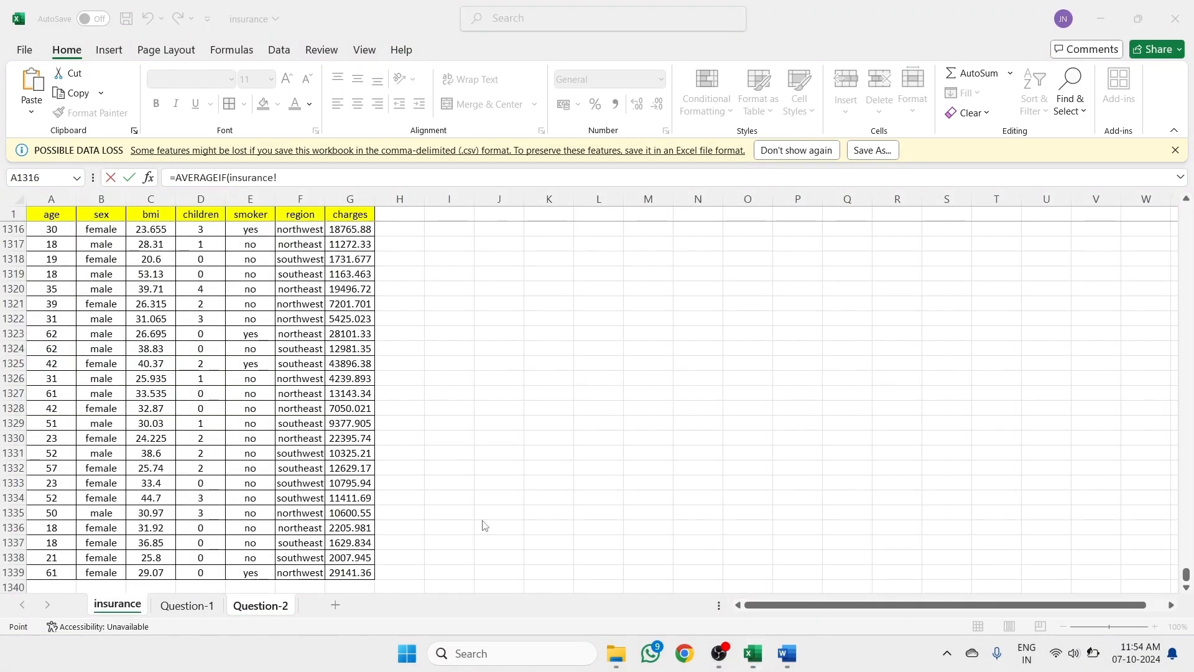
{"action": "left_click", "coordinate": [97, 573]}
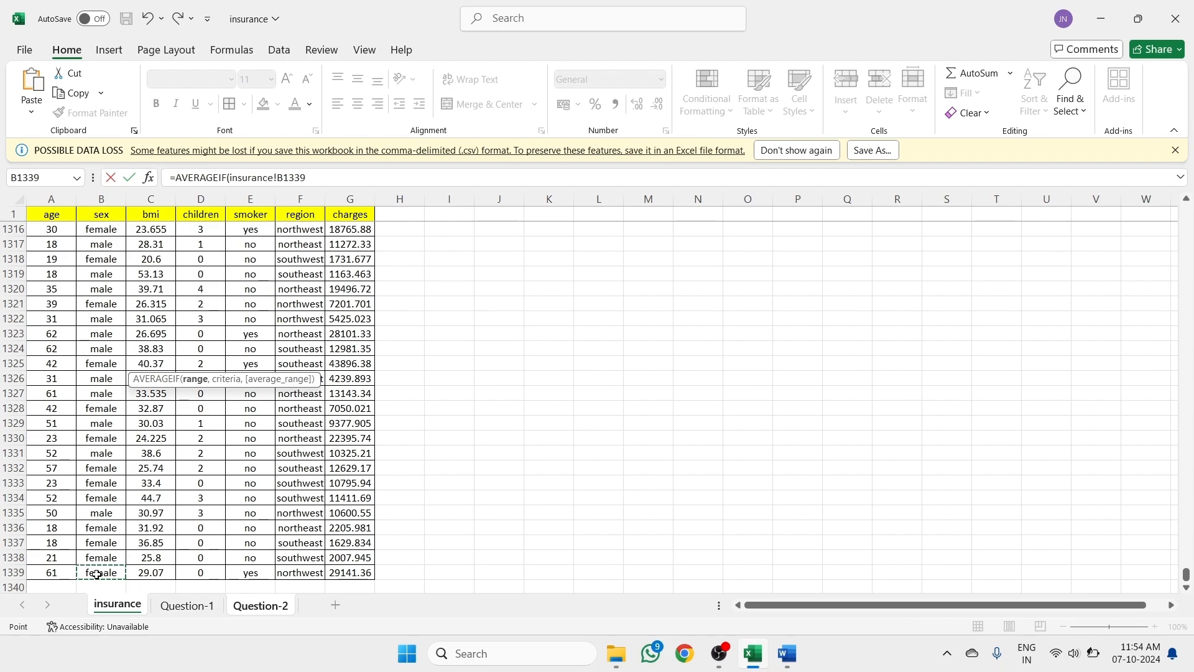
{"action": "key", "text": "ctrl+shift+Up"}
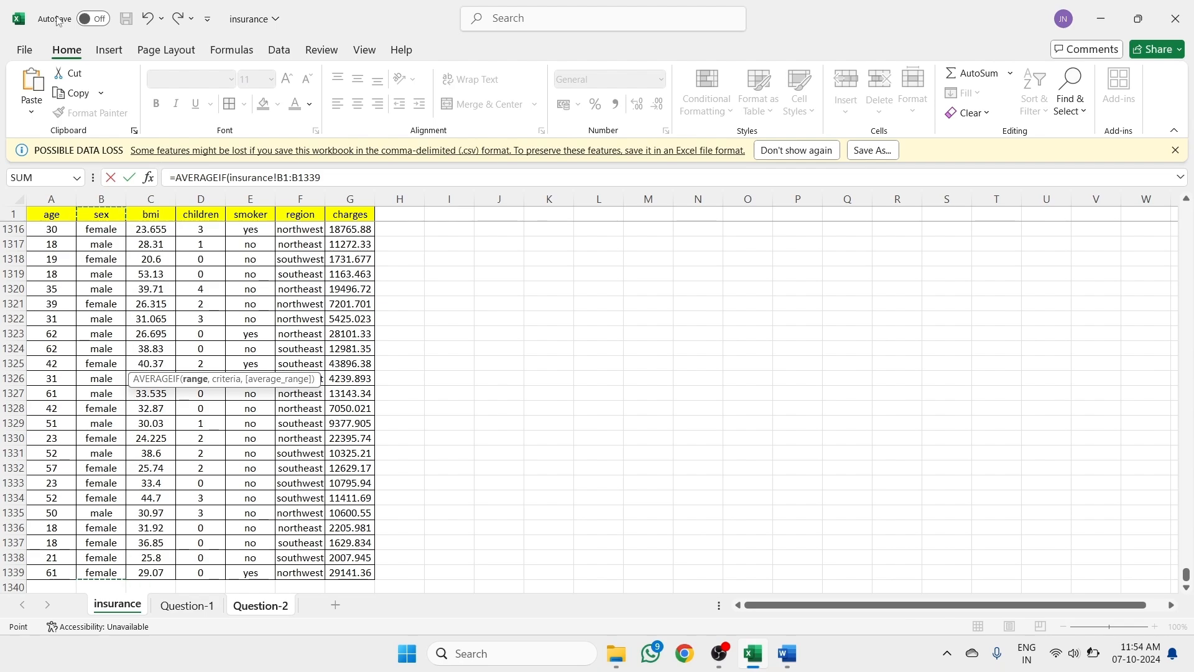
{"action": "left_click", "coordinate": [289, 176]}
{"action": "key", "text": "BackSpace"}
{"action": "type", "text": "2:B1339"}
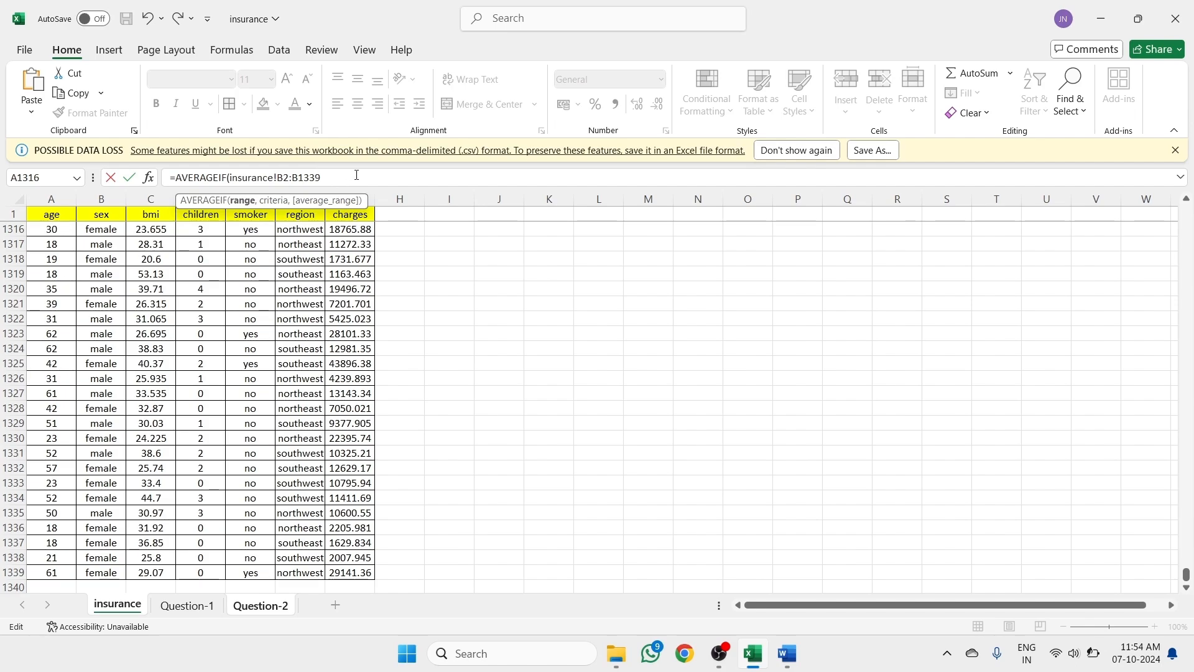
- Finish the C11 formula with the criteria "famle" and the average range insurance!C2:C1339
{"action": "type", "text": ",\"famle\""}
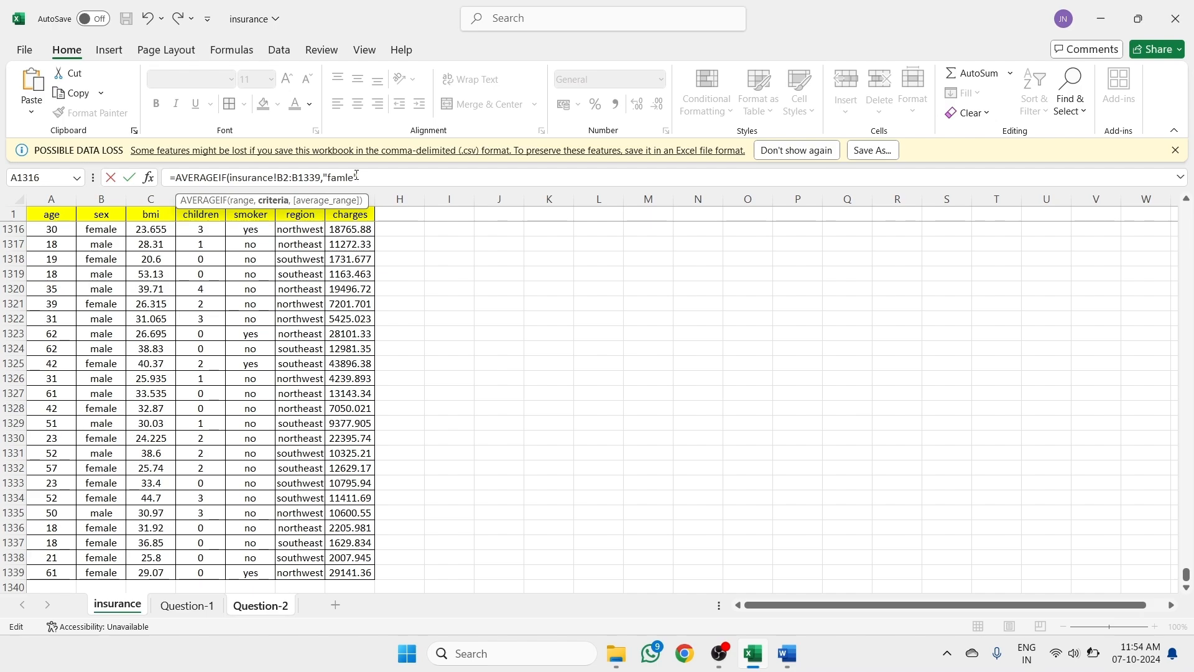
{"action": "type", "text": ","}
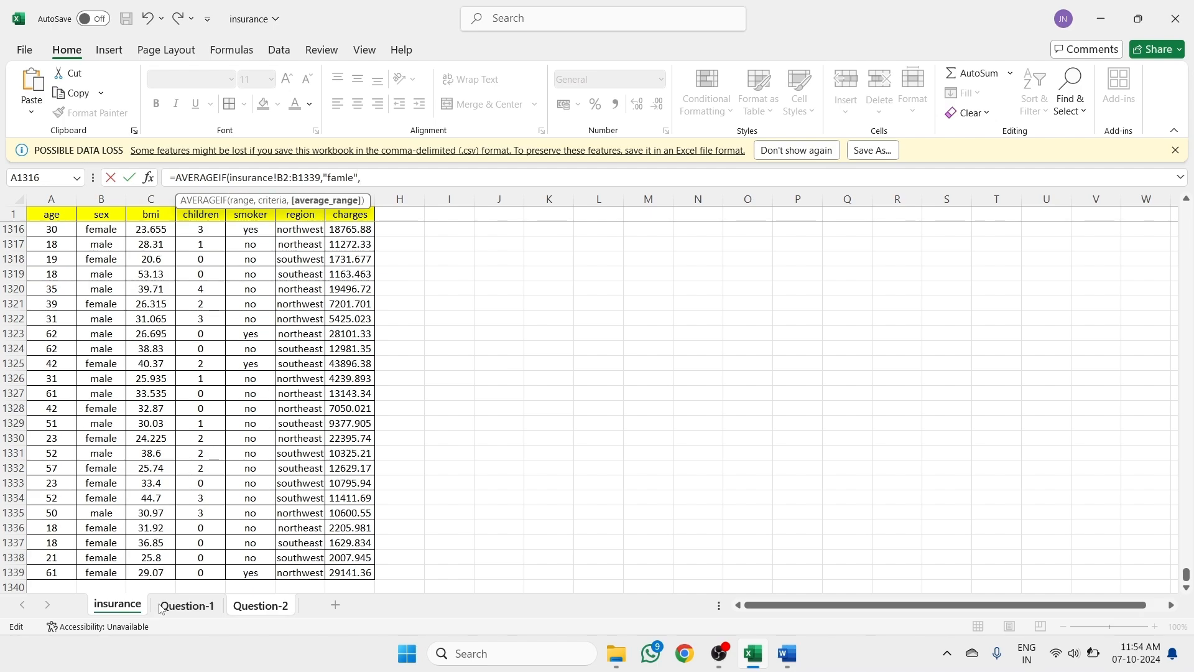
{"action": "left_click", "coordinate": [161, 572]}
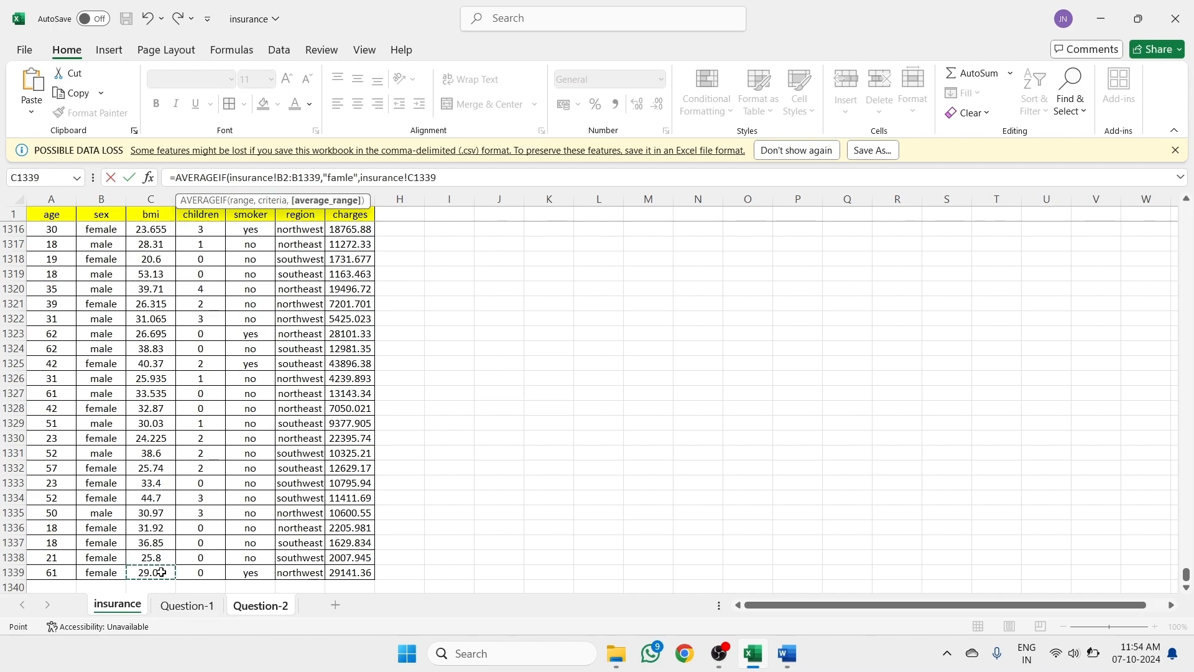
{"action": "key", "text": "ctrl+shift+Up"}
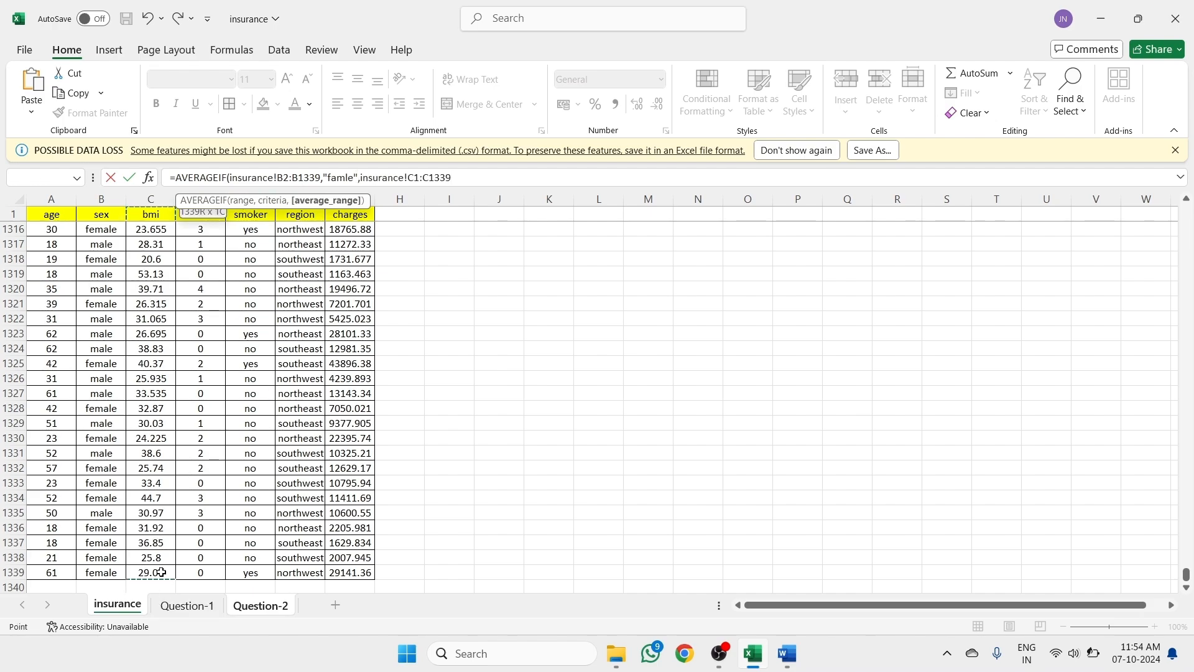
{"action": "left_click", "coordinate": [420, 178]}
{"action": "key", "text": "BackSpace"}
{"action": "type", "text": "2"}
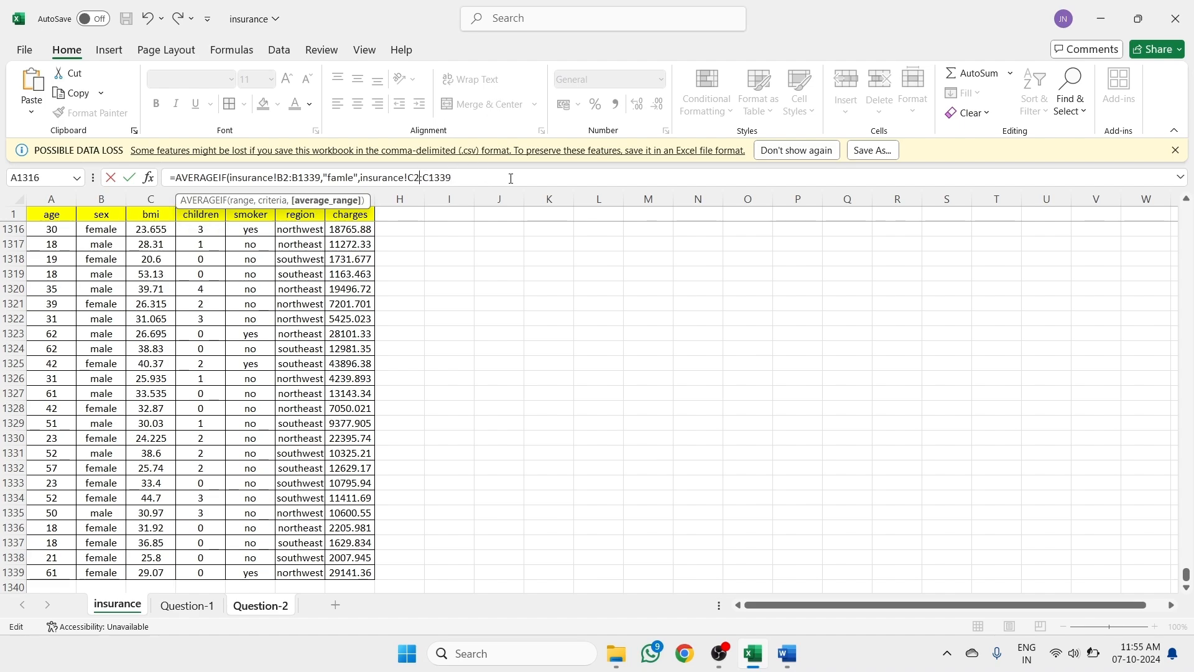
{"action": "left_click", "coordinate": [477, 178]}
{"action": "type", "text": ")"}
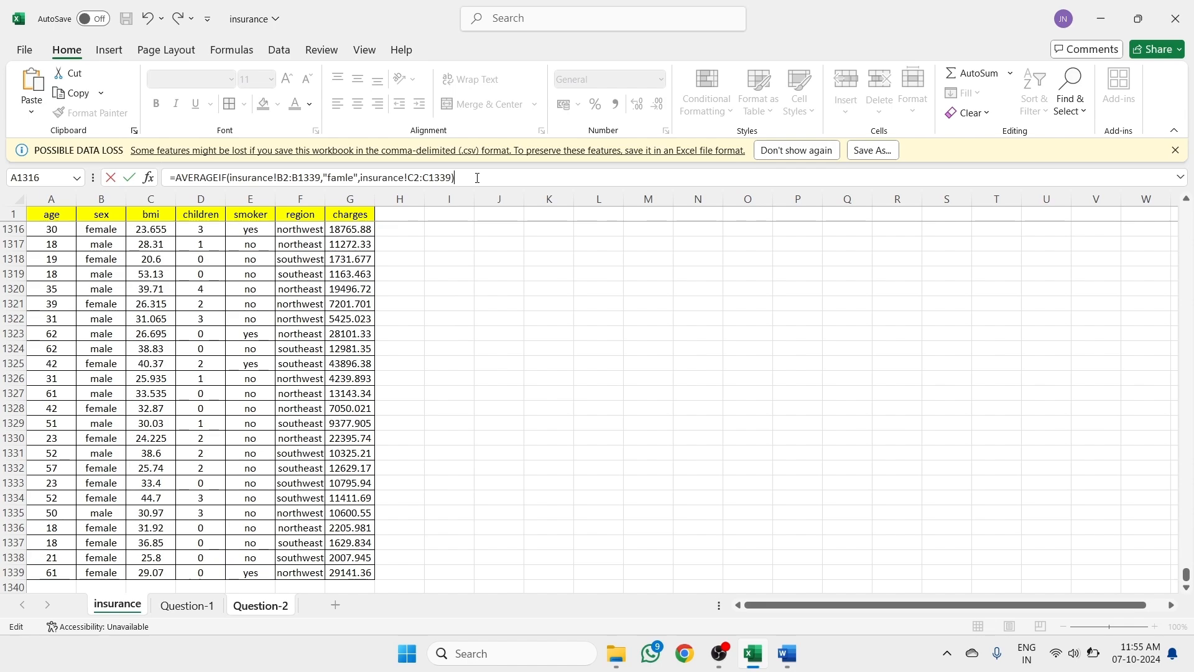
{"action": "key", "text": "Return"}
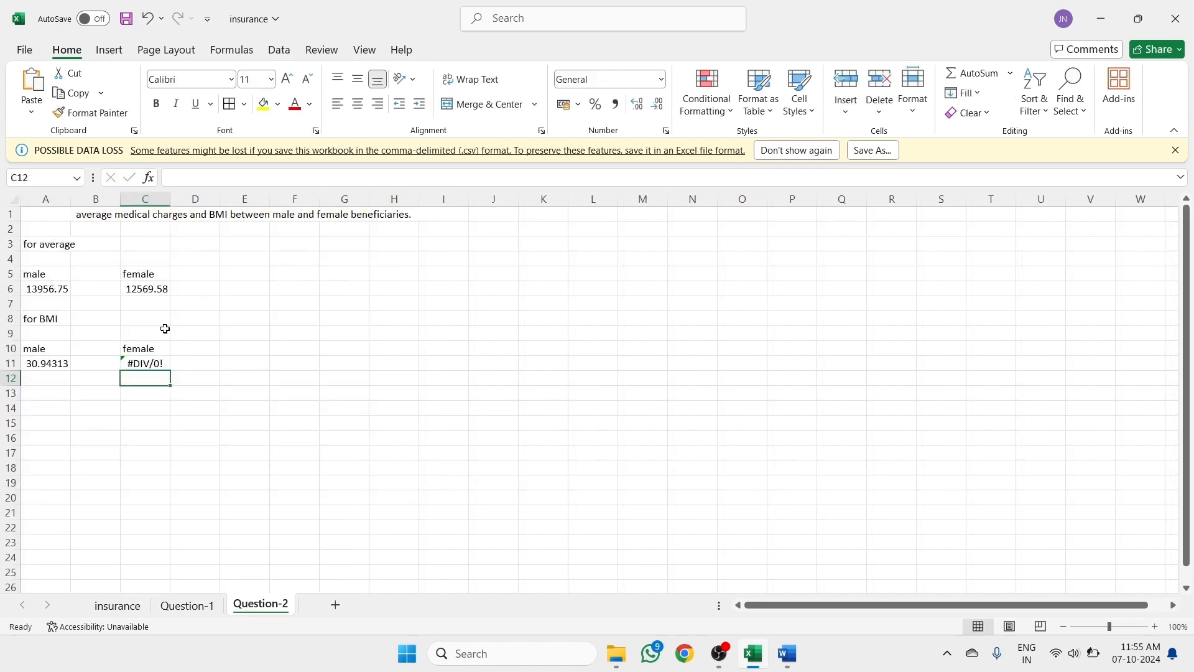
- Change the criteria text in the C11 formula to "famale"
{"action": "left_click", "coordinate": [131, 364]}
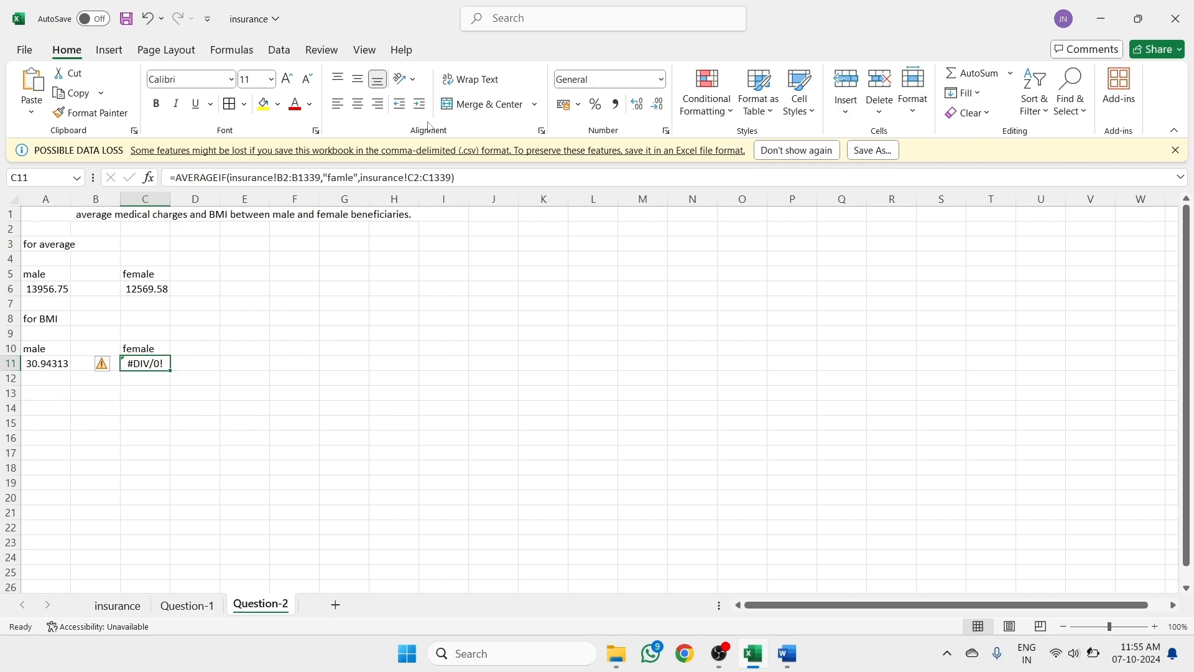
{"action": "left_click", "coordinate": [346, 178]}
{"action": "type", "text": "al"}
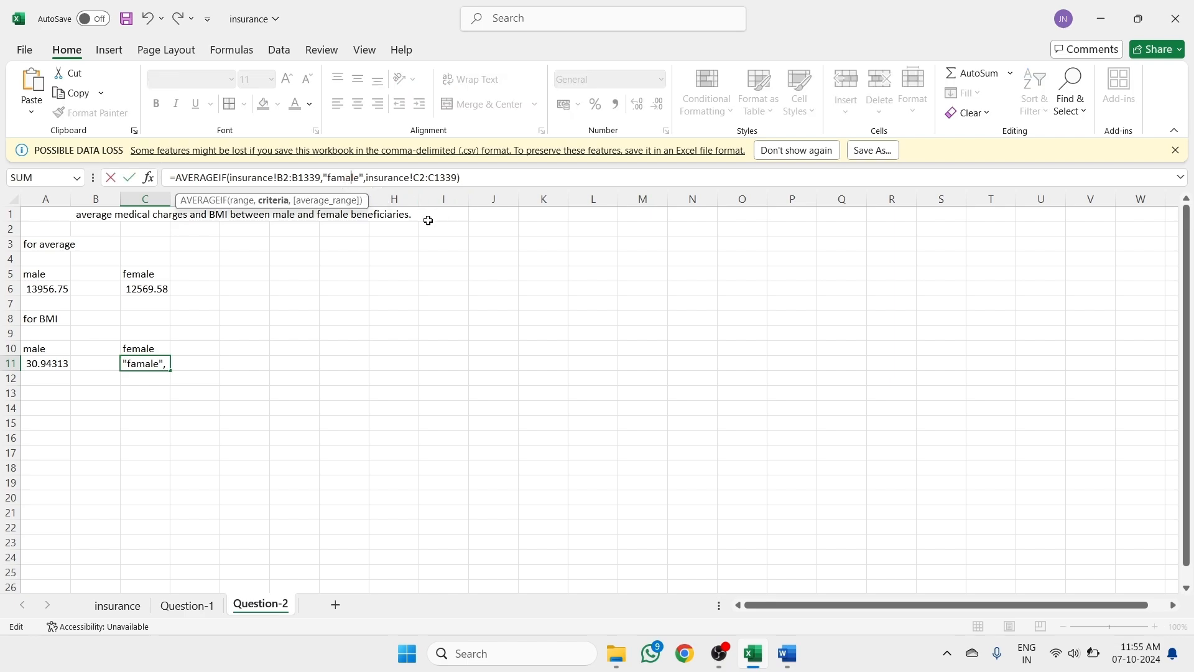
{"action": "left_click", "coordinate": [486, 178]}
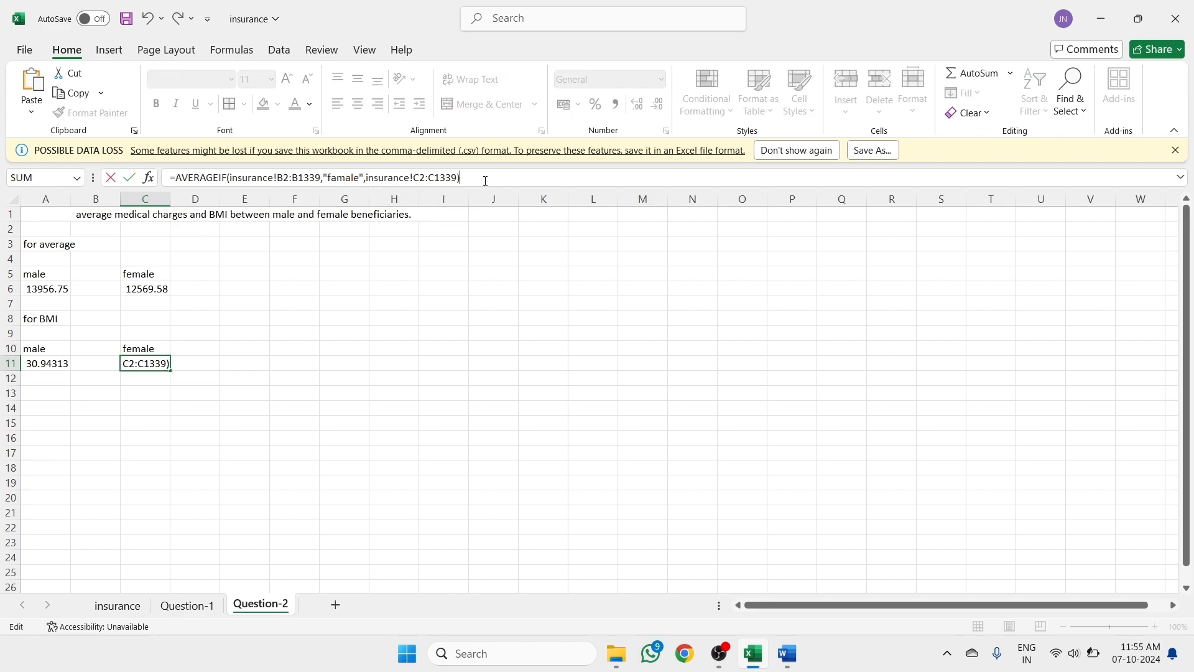
{"action": "key", "text": "Return"}
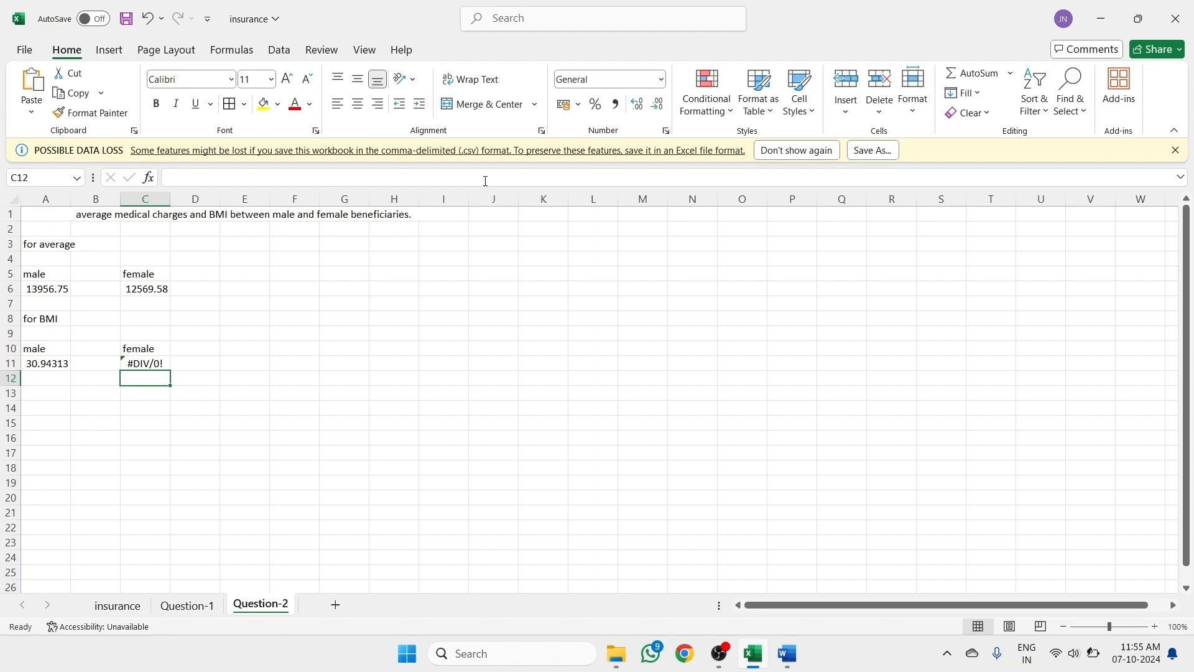
- Correct the criteria text in the C11 AVERAGEIF formula on Question-2 to "female"
{"action": "left_click", "coordinate": [155, 360]}
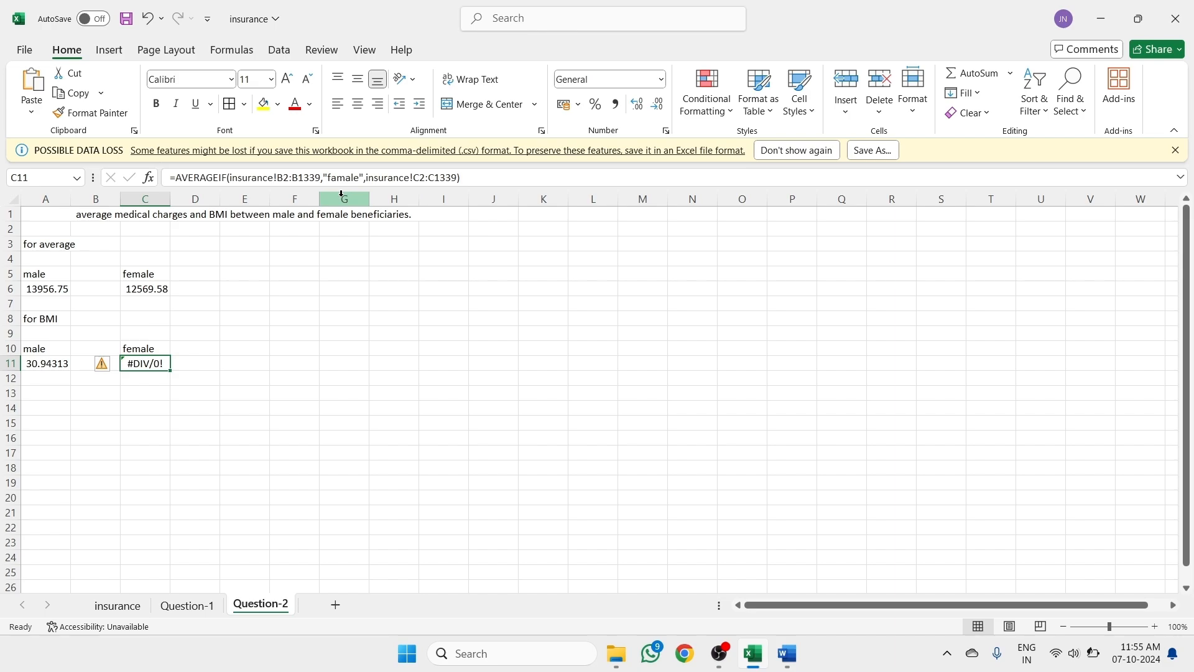
{"action": "left_click", "coordinate": [115, 609]}
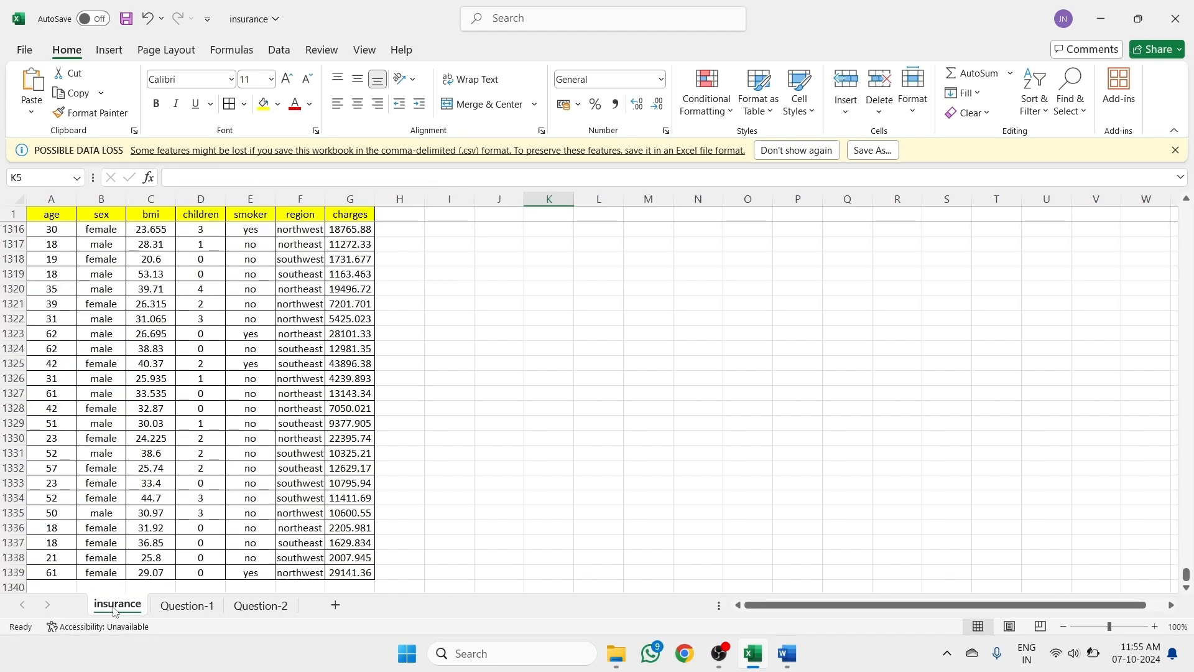
{"action": "left_click", "coordinate": [187, 607]}
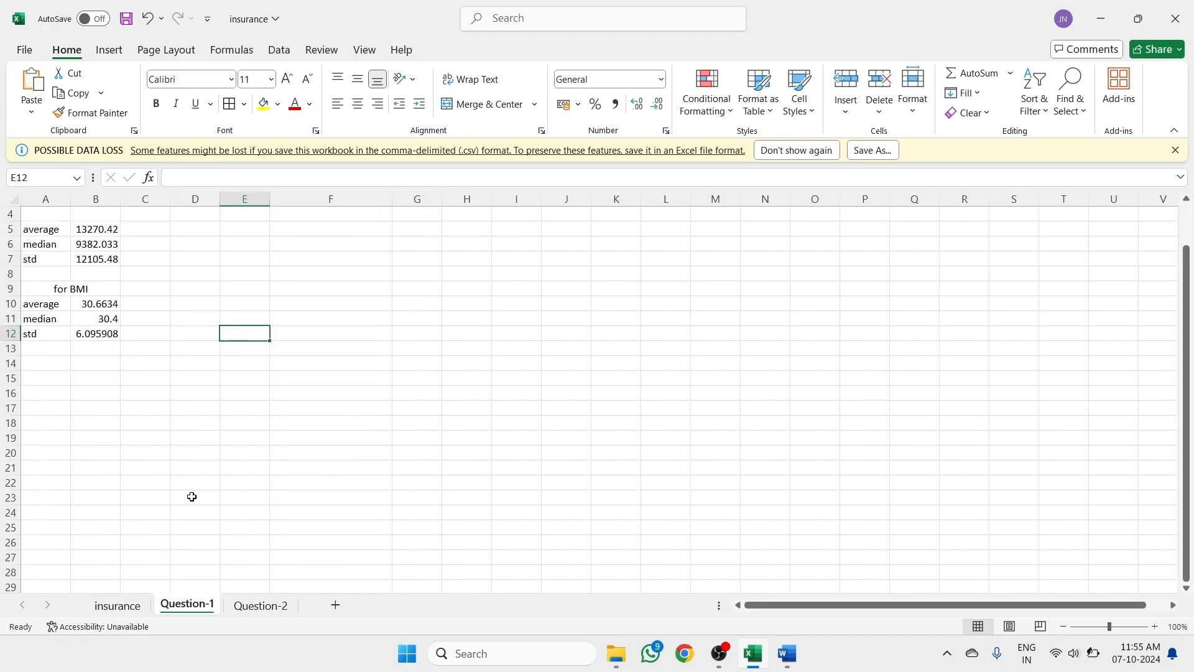
{"action": "left_click", "coordinate": [260, 603]}
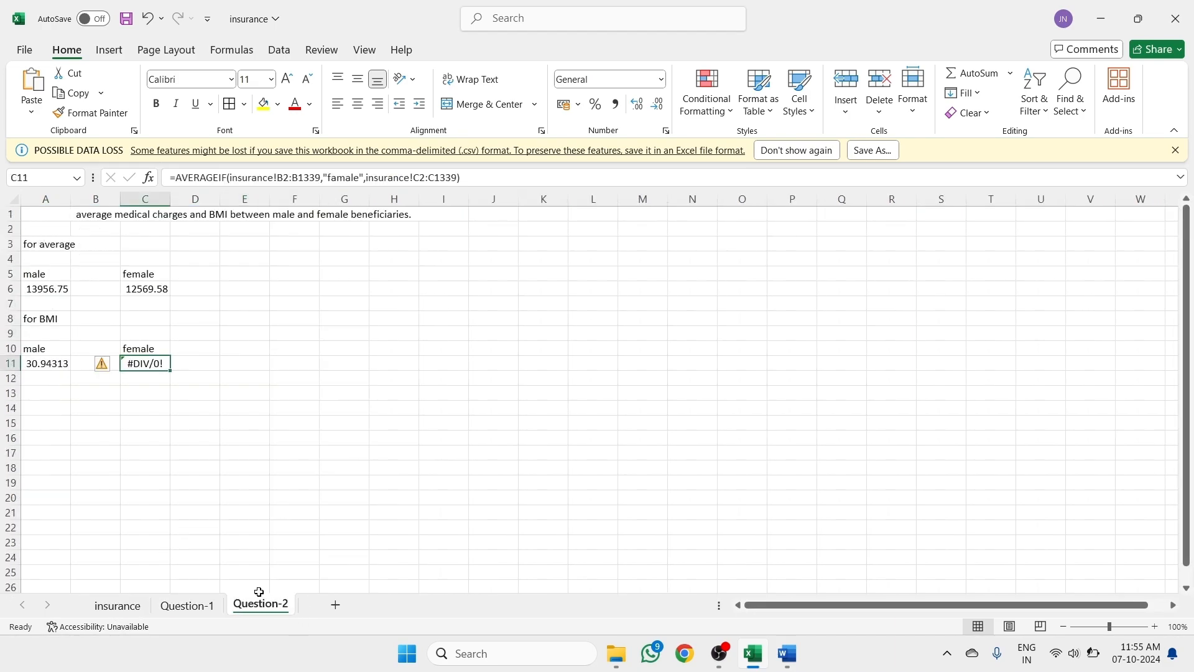
{"action": "left_click", "coordinate": [337, 178]}
{"action": "key", "text": "BackSpace"}
{"action": "type", "text": "e"}
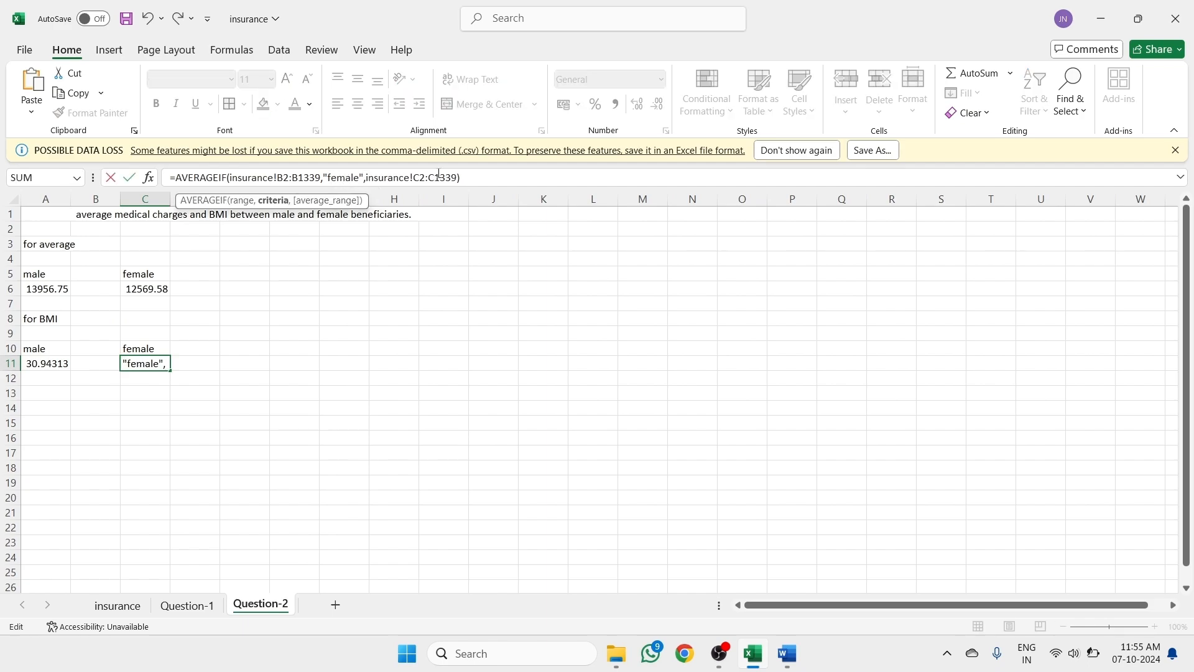
{"action": "left_click", "coordinate": [491, 177]}
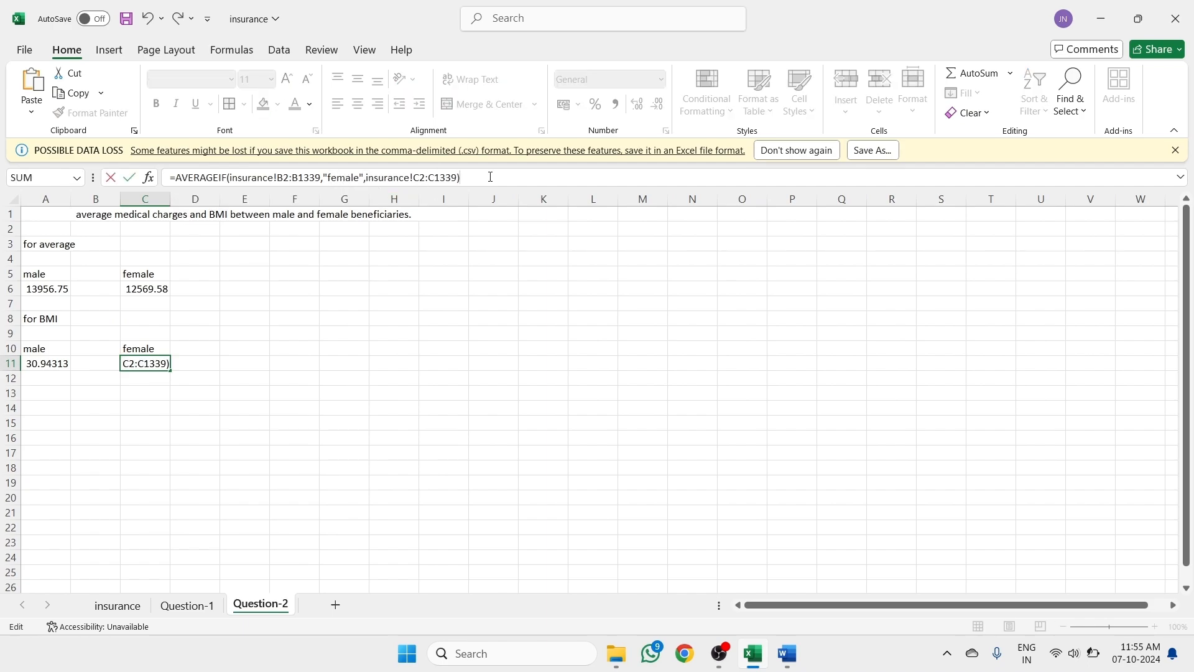
{"action": "key", "text": "Return"}
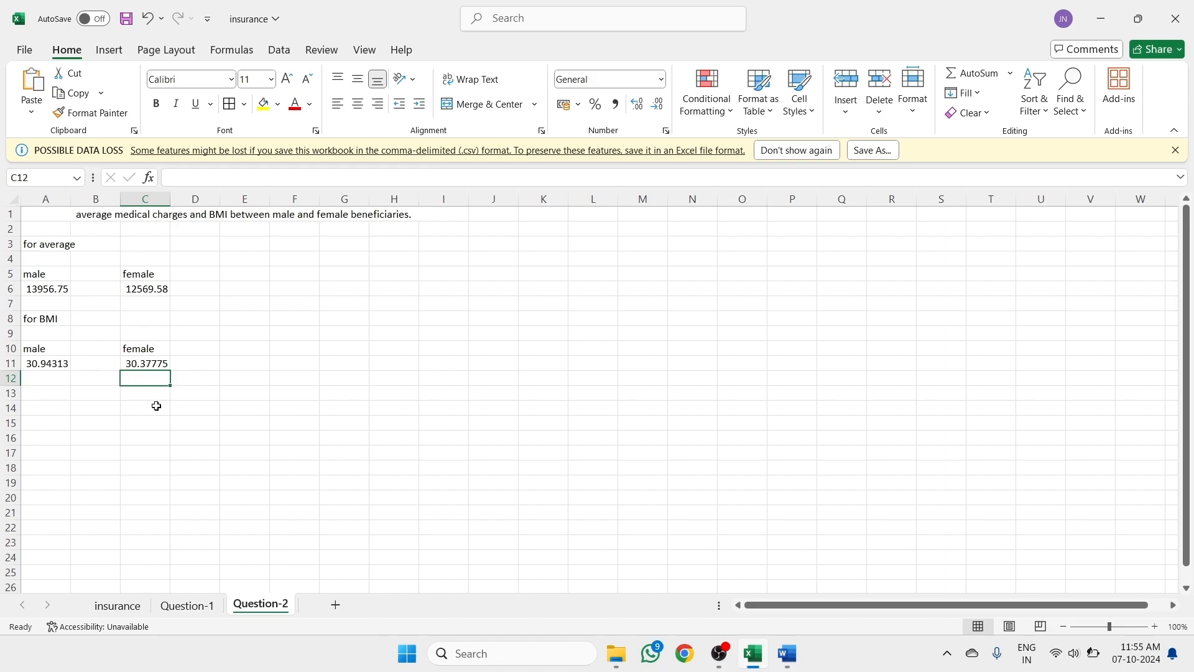
- Switch to the Project Details document in Word and highlight the whole Gender Analysis question in yellow
{"action": "left_click", "coordinate": [786, 662]}
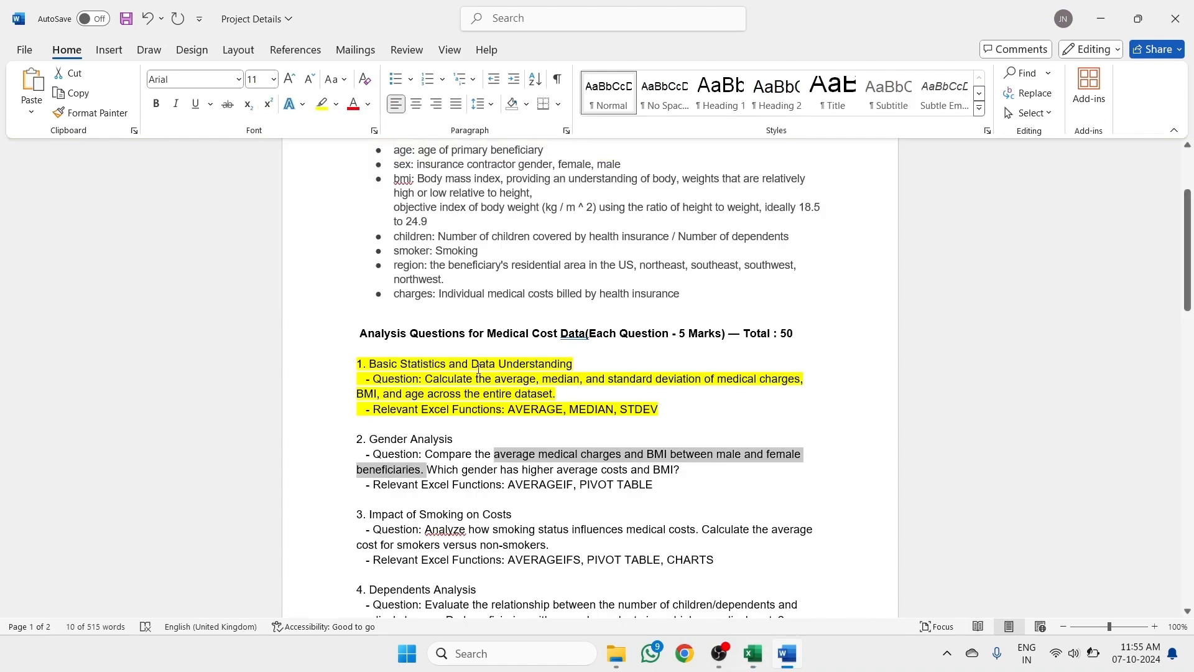
{"action": "left_click_drag", "start_coordinate": [666, 483], "coordinate": [358, 436]}
{"action": "left_click", "coordinate": [322, 104]}
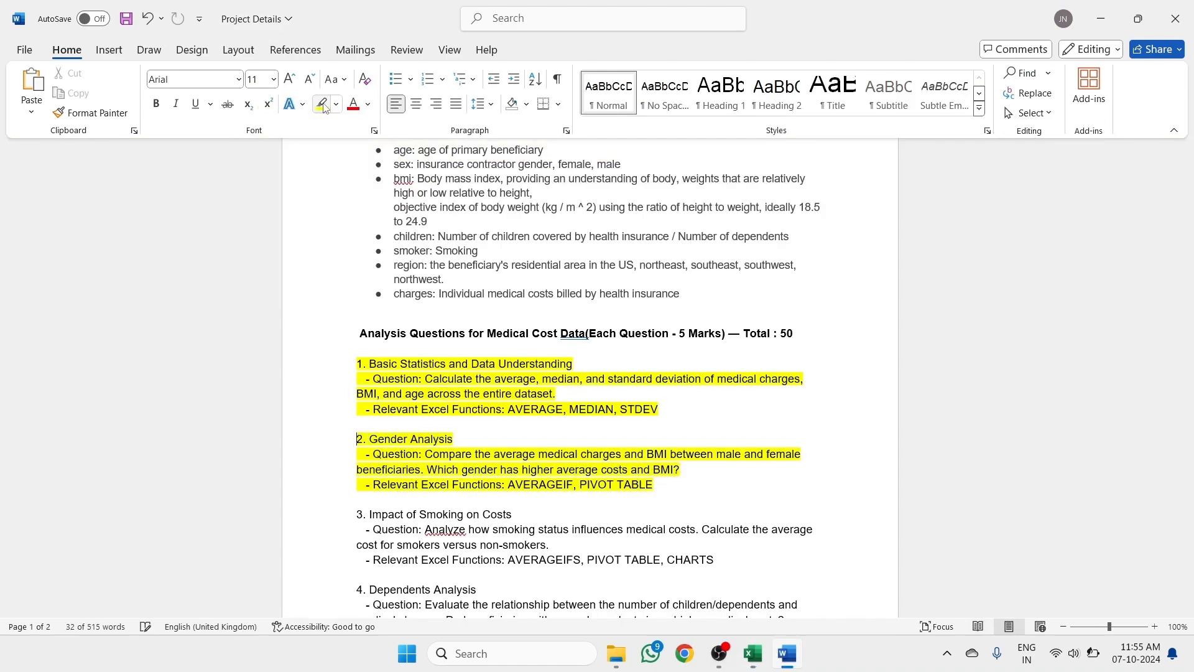
{"action": "left_click", "coordinate": [365, 351]}
{"action": "scroll", "coordinate": [365, 351], "scroll_direction": "down", "scroll_amount": 2}
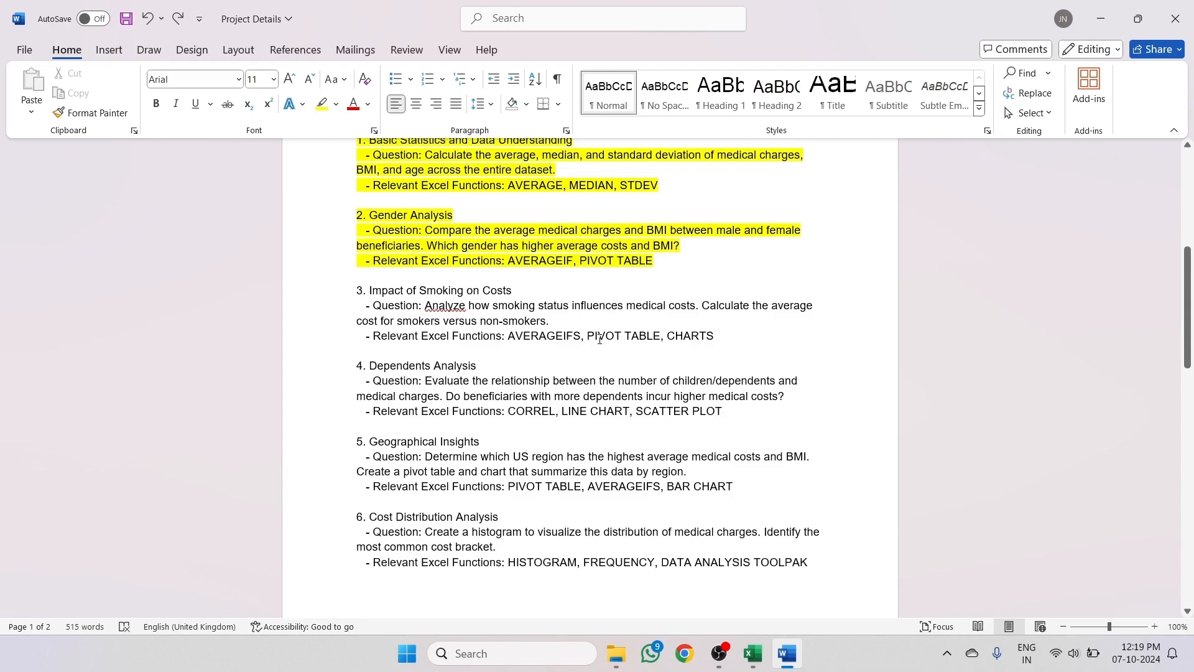
- Switch to Excel and create a PivotTable on a new worksheet from the insurance data in A1:G1339
{"action": "left_click", "coordinate": [753, 653]}
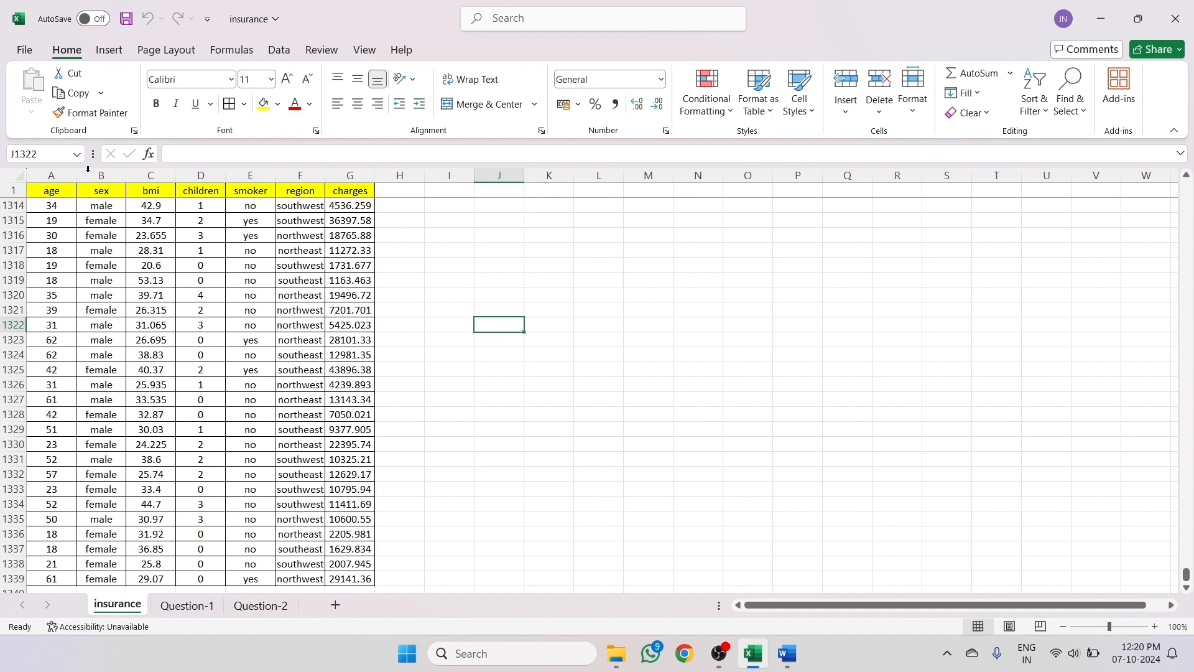
{"action": "left_click", "coordinate": [53, 194]}
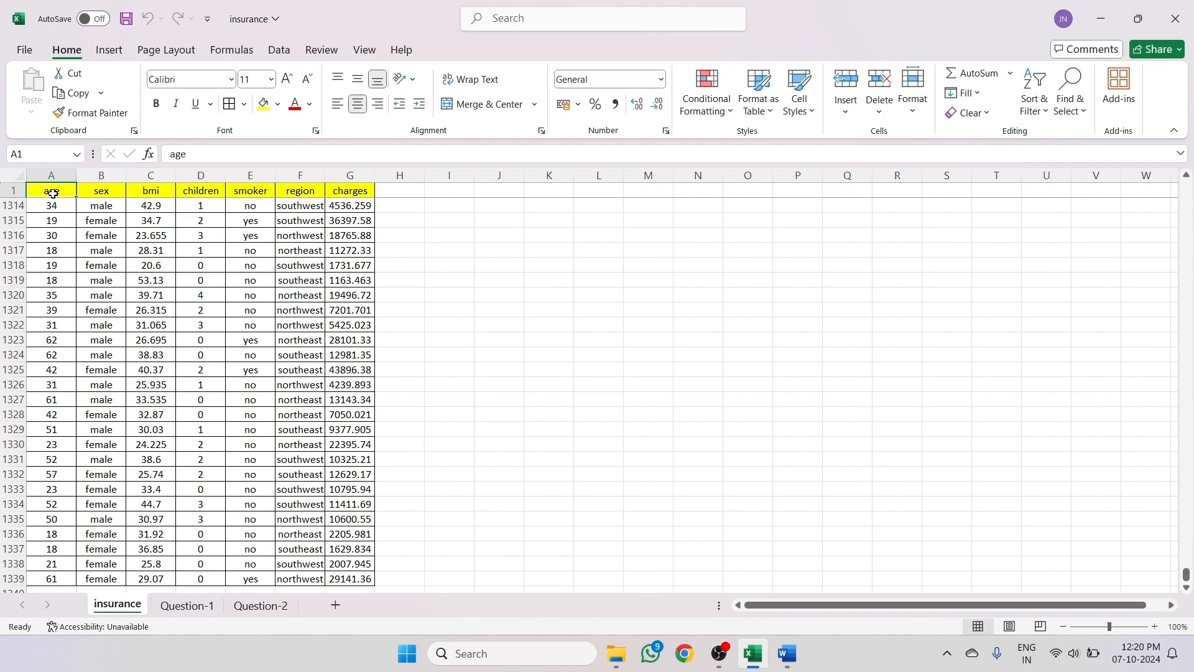
{"action": "key", "text": "ctrl+shift+Right"}
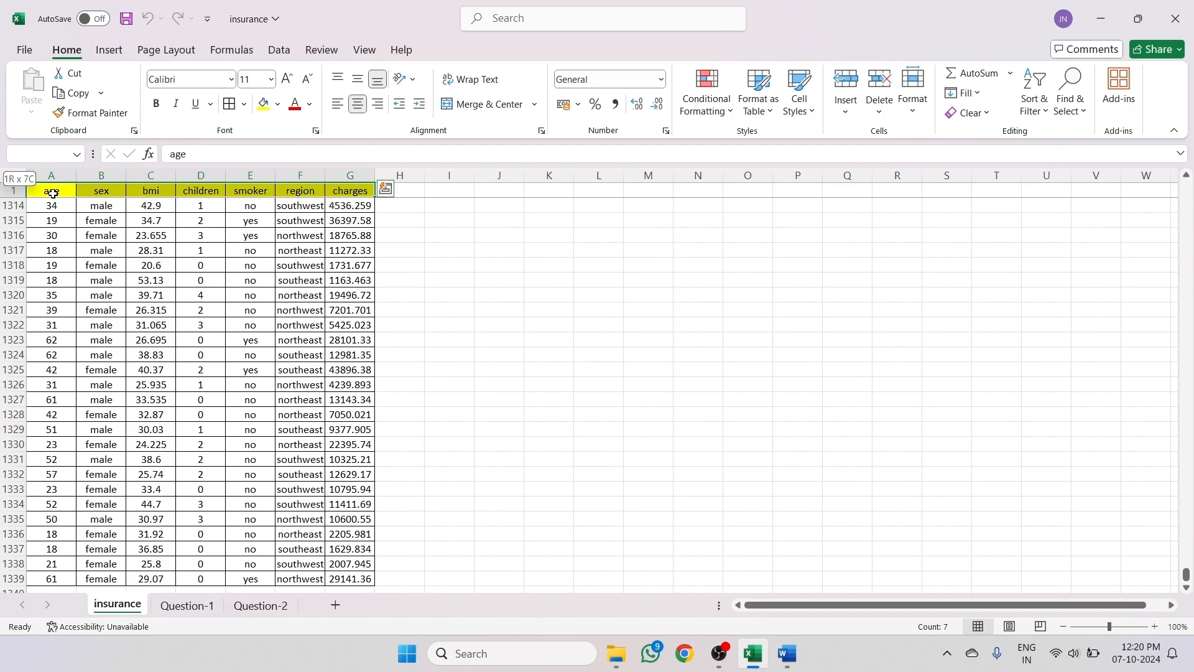
{"action": "key", "text": "ctrl+shift+Down"}
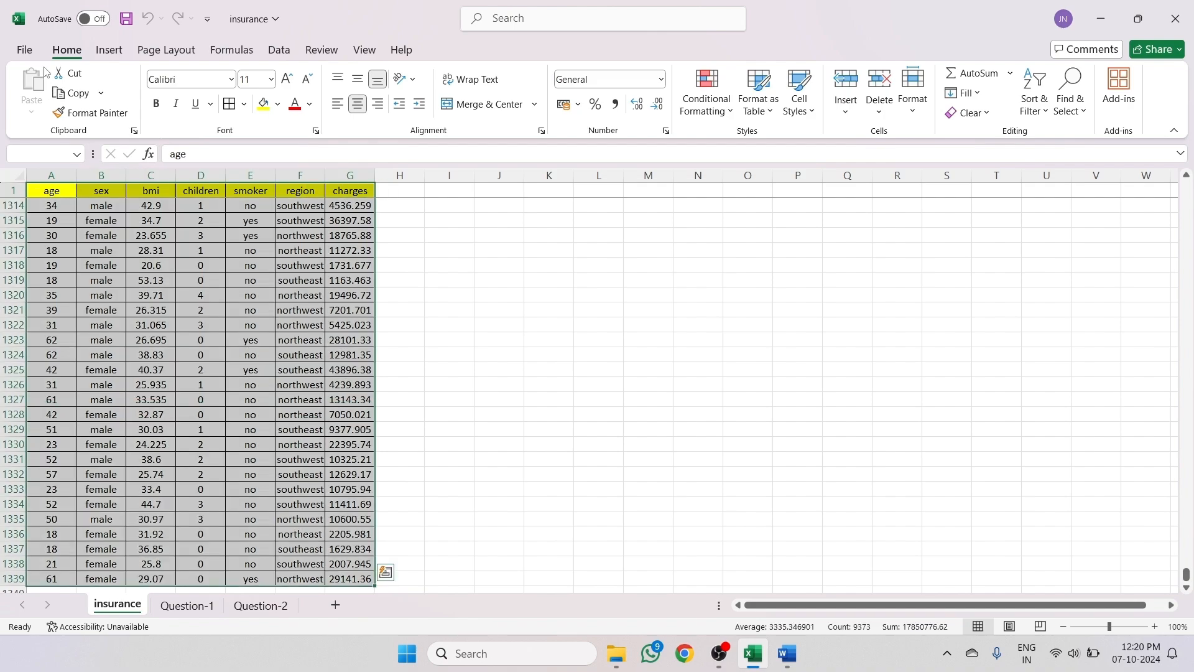
{"action": "left_click", "coordinate": [116, 49]}
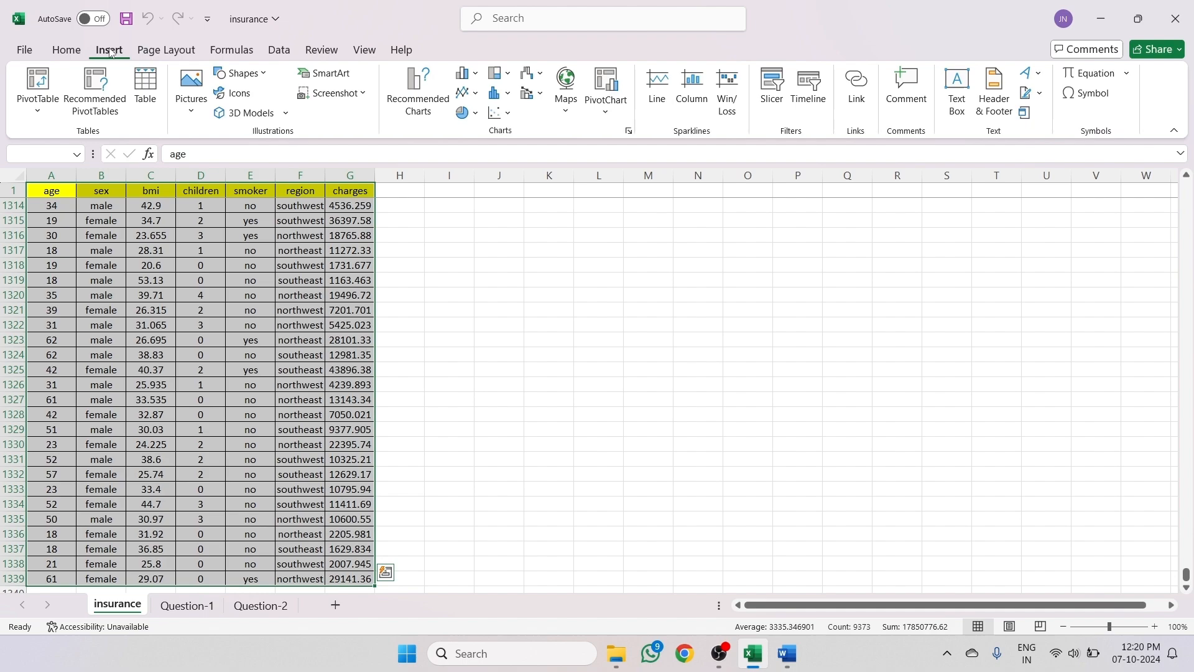
{"action": "left_click", "coordinate": [37, 84]}
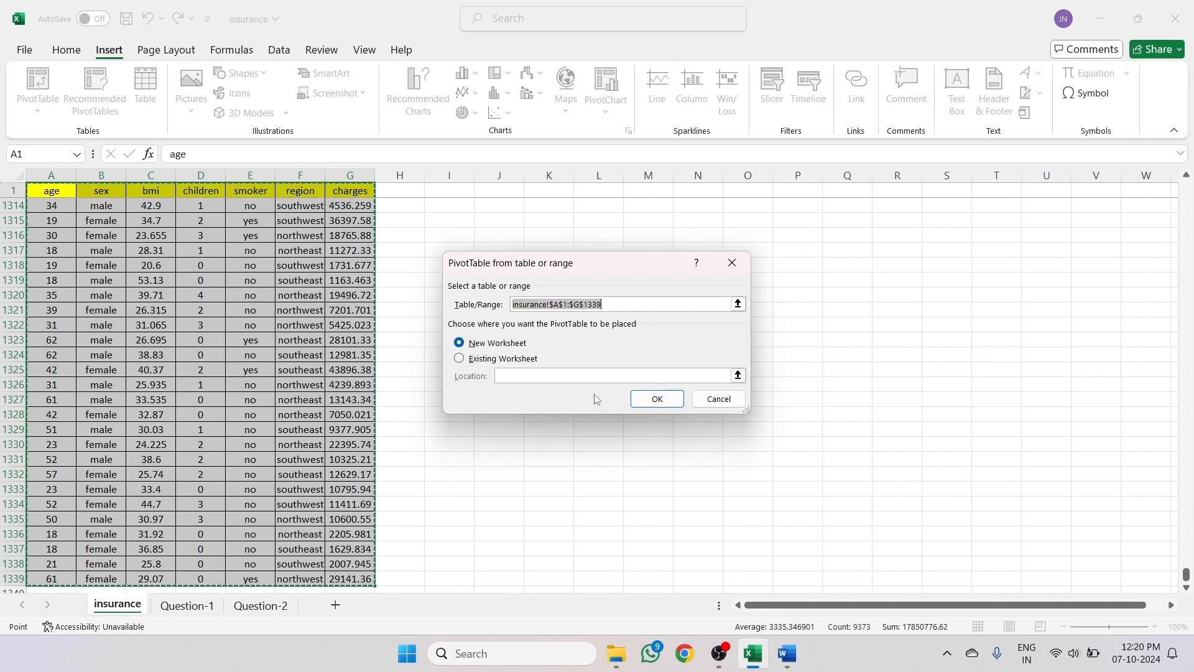
{"action": "left_click", "coordinate": [653, 400]}
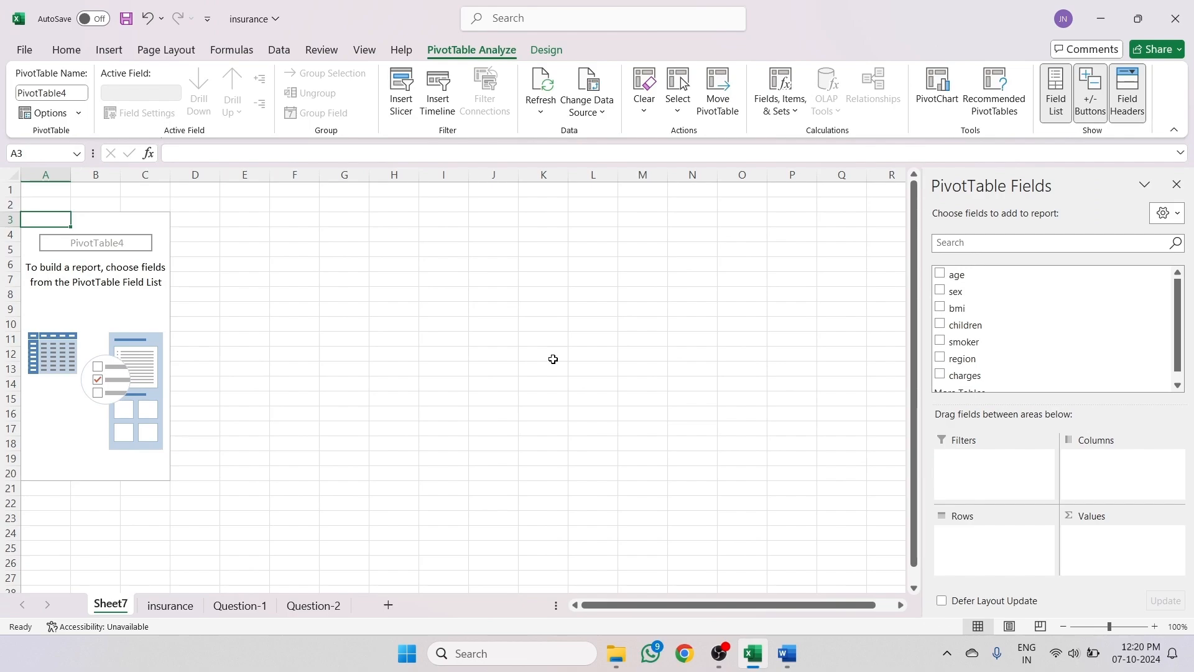
- Add smoker to the PivotTable rows and charges to its values
{"action": "left_click", "coordinate": [941, 343]}
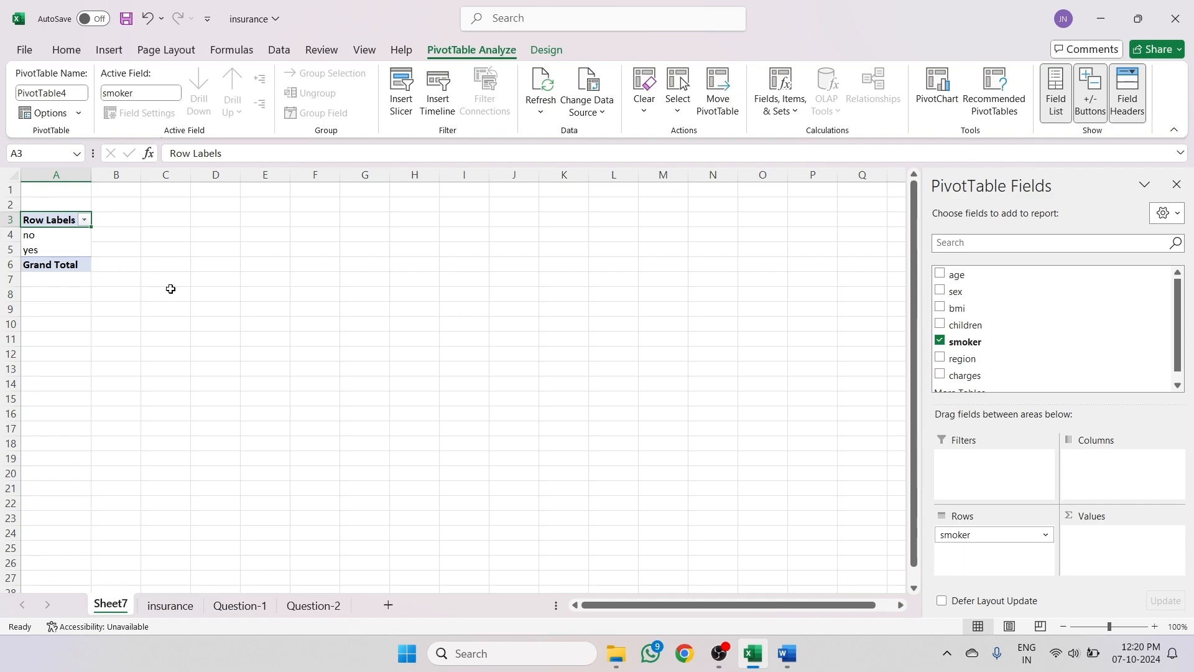
{"action": "scroll", "coordinate": [940, 352], "scroll_direction": "down", "scroll_amount": 1}
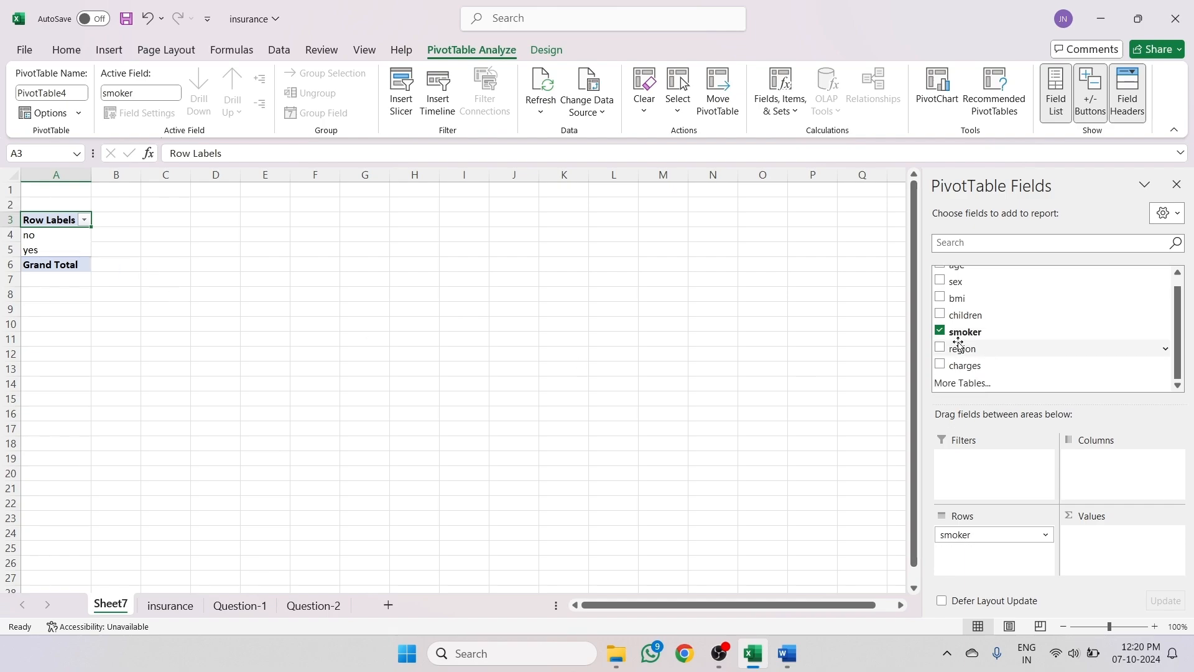
{"action": "left_click_drag", "start_coordinate": [950, 360], "coordinate": [1079, 533]}
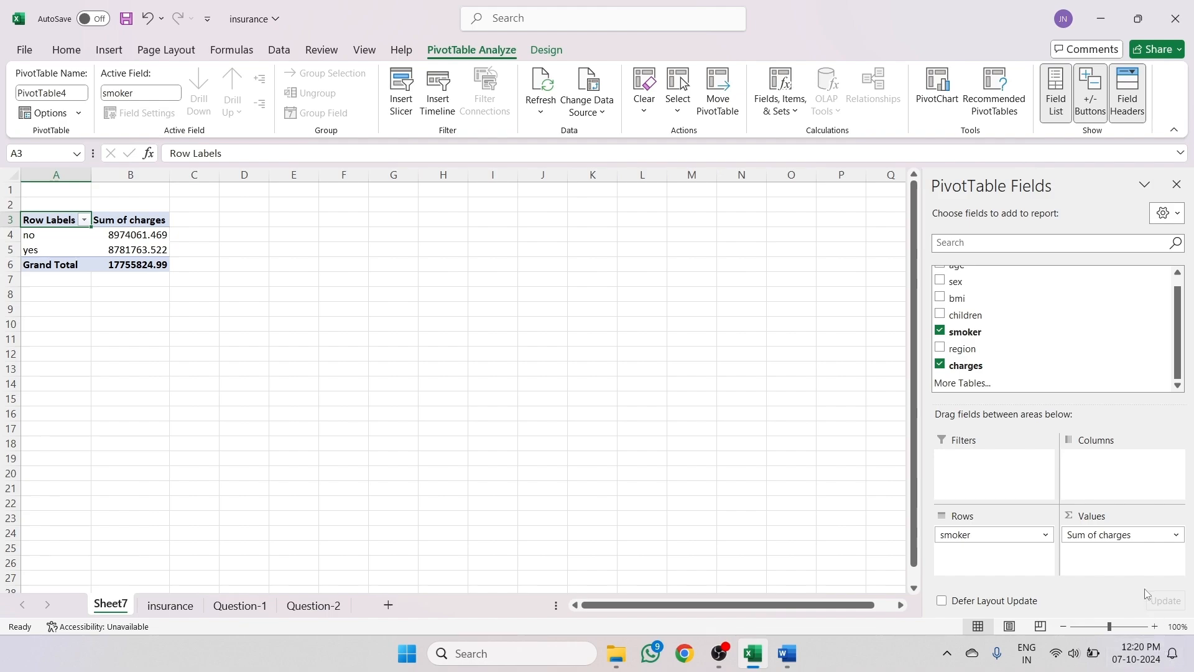
- Summarize the charges value field by Average instead of Sum
{"action": "left_click", "coordinate": [1094, 539]}
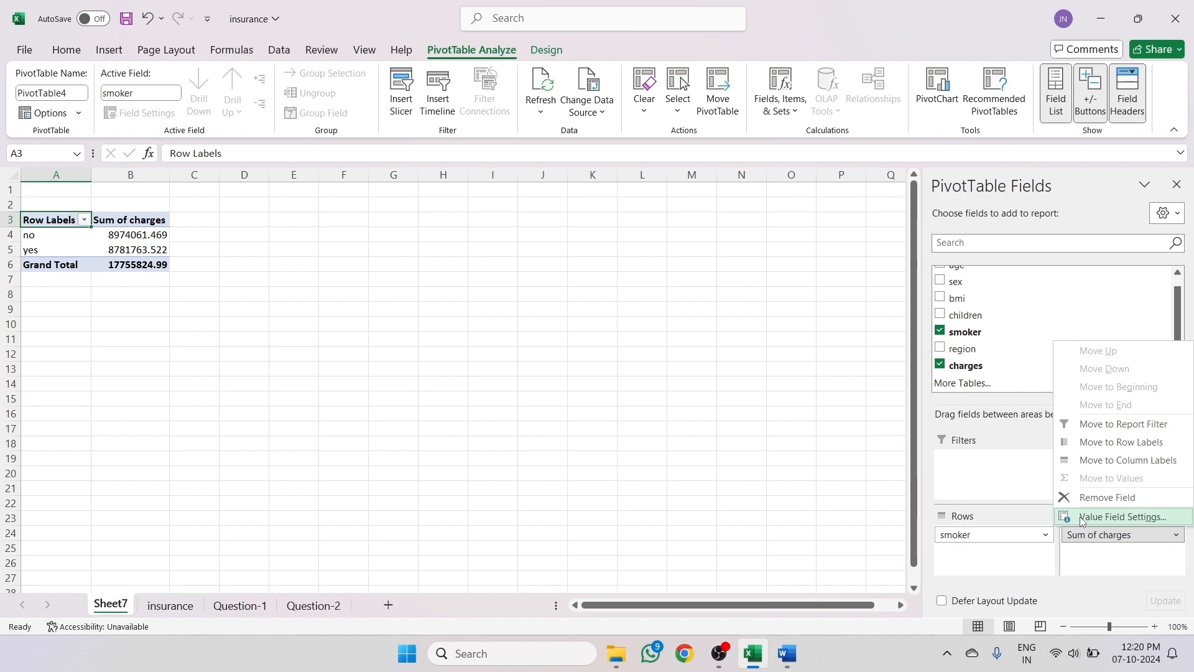
{"action": "left_click", "coordinate": [1081, 518]}
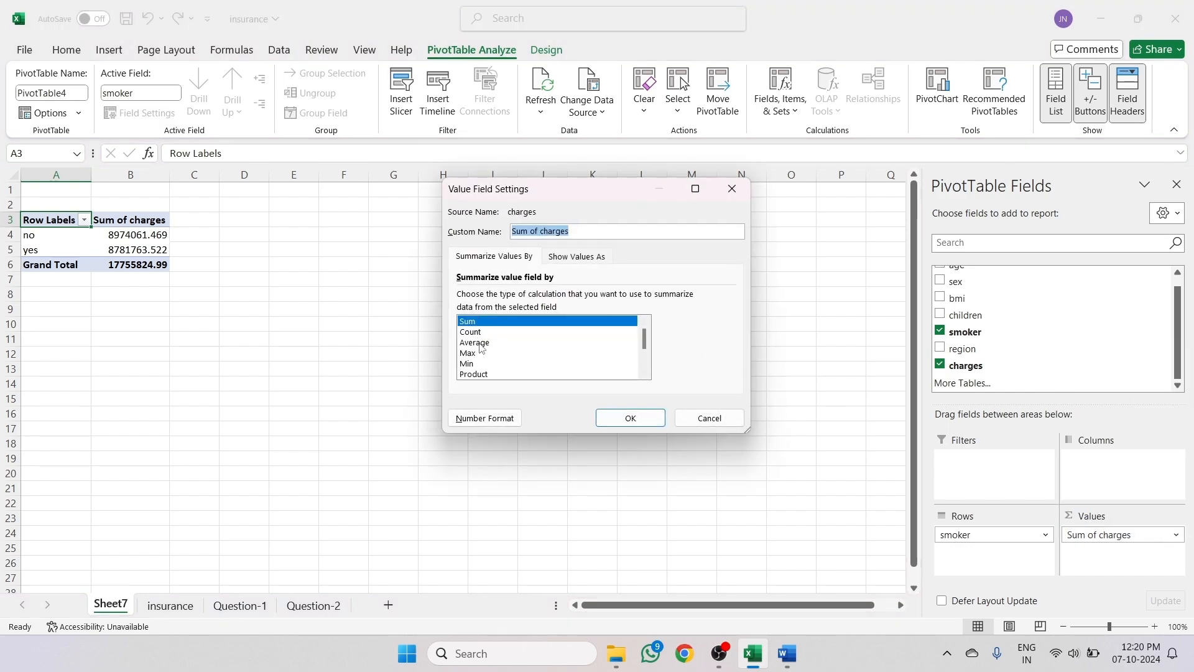
{"action": "left_click", "coordinate": [481, 344]}
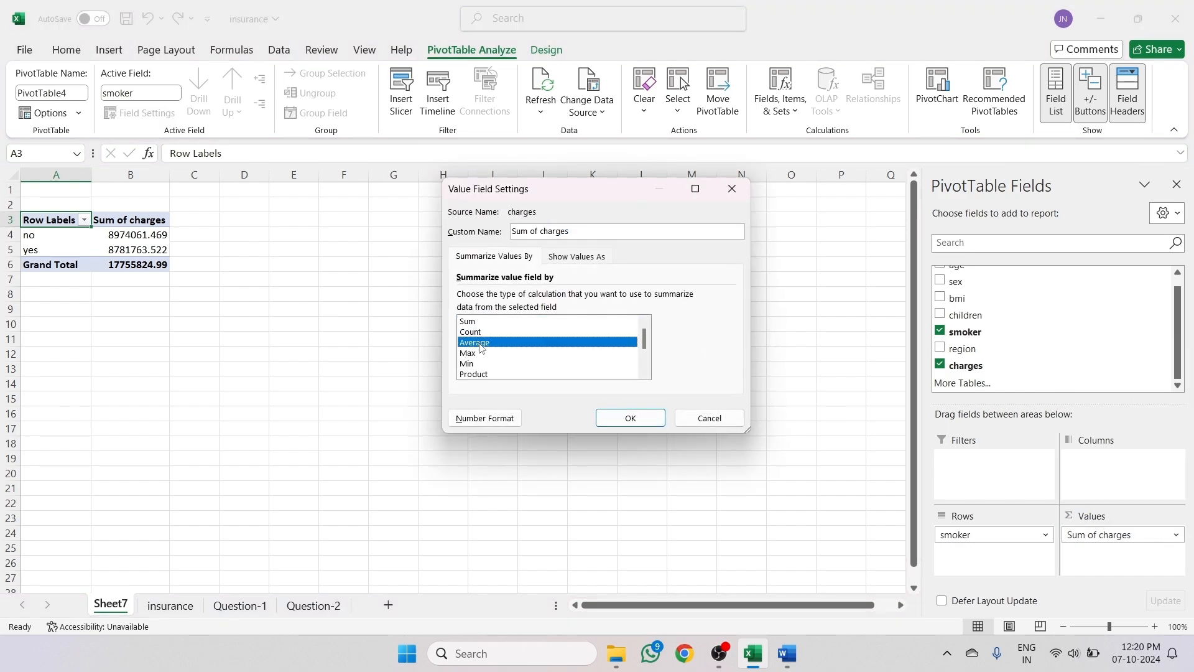
{"action": "left_click", "coordinate": [607, 422]}
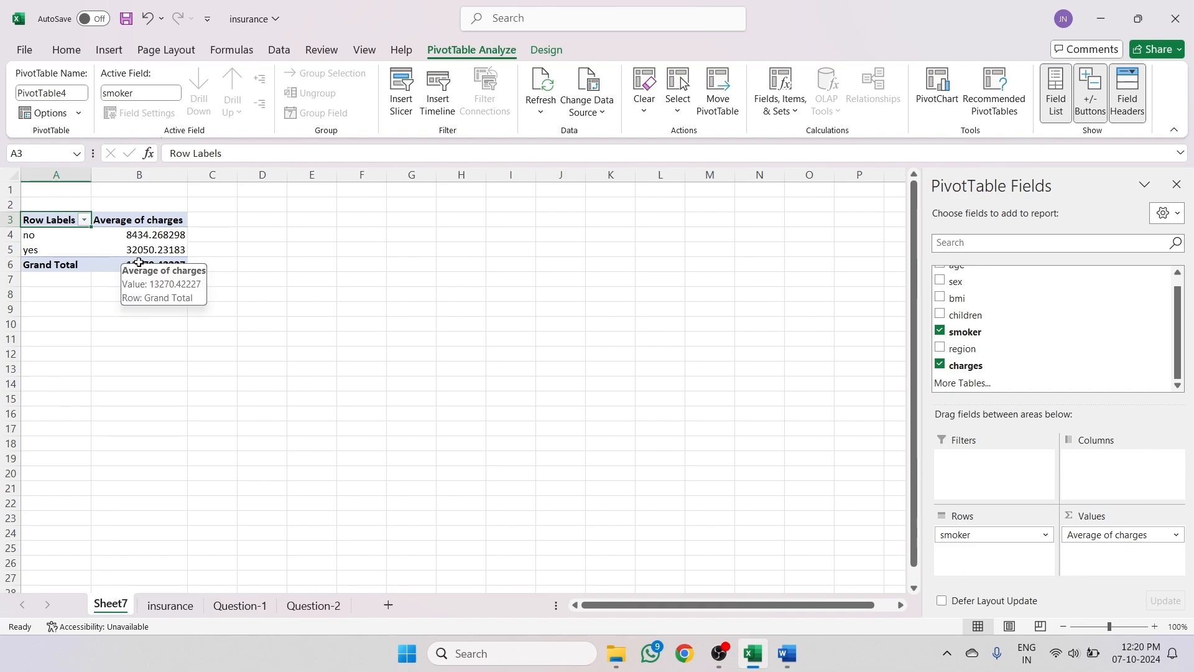
- Insert a Clustered Column PivotChart of the average charges by smoker status
{"action": "left_click", "coordinate": [112, 246]}
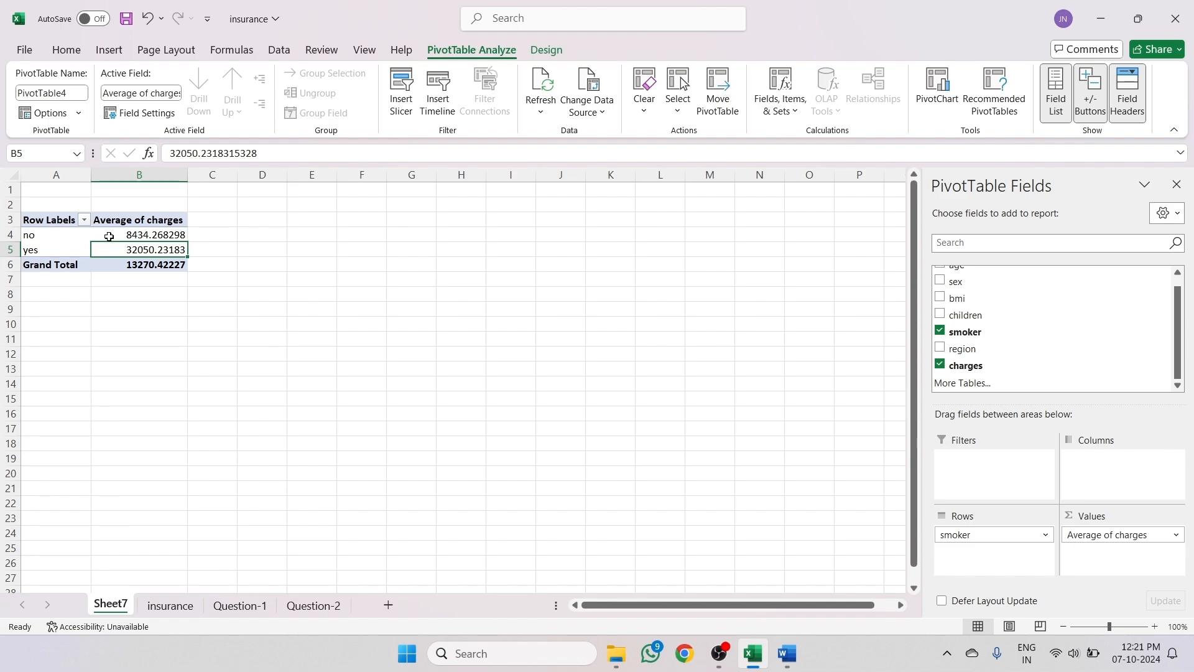
{"action": "left_click", "coordinate": [935, 99]}
{"action": "mouse_move", "coordinate": [564, 251]}
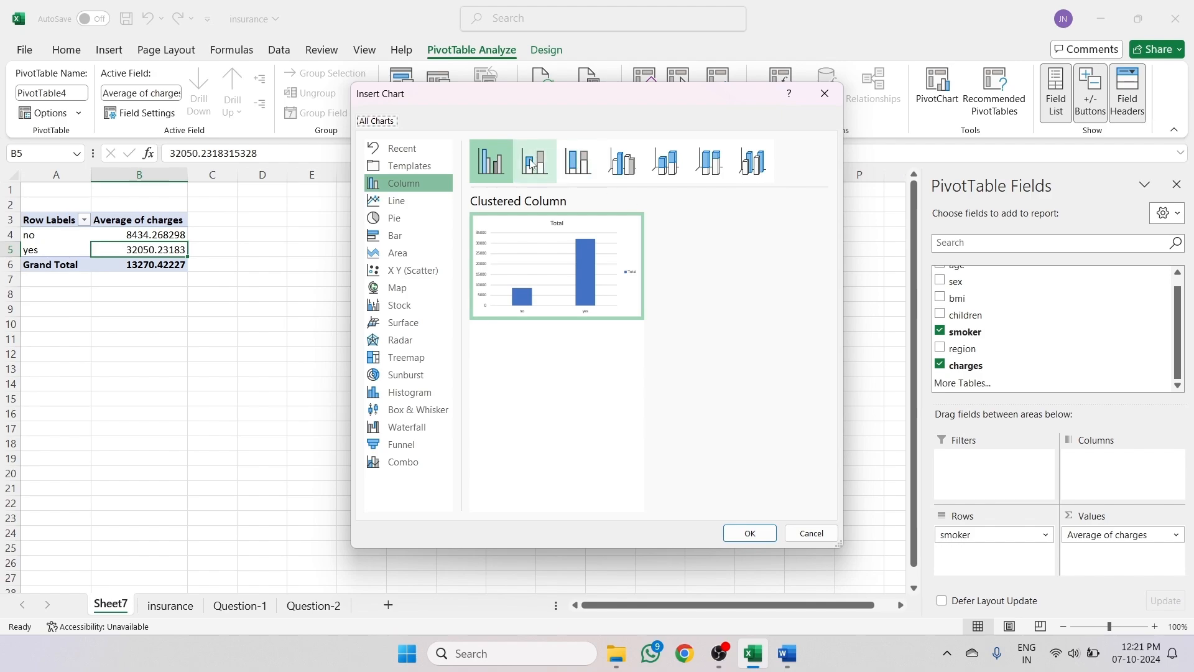
{"action": "key", "text": "Right"}
{"action": "key", "text": "Right"}
{"action": "key", "text": "Right"}
{"action": "key", "text": "Right"}
{"action": "key", "text": "Right"}
{"action": "key", "text": "Right"}
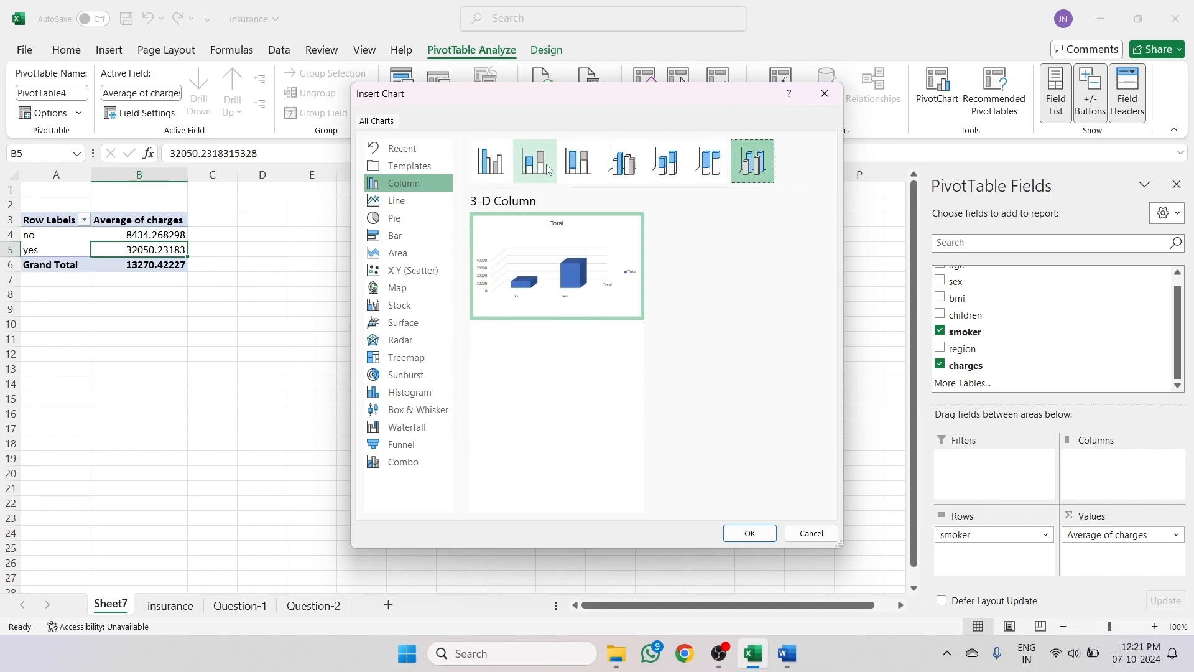
{"action": "left_click", "coordinate": [495, 169]}
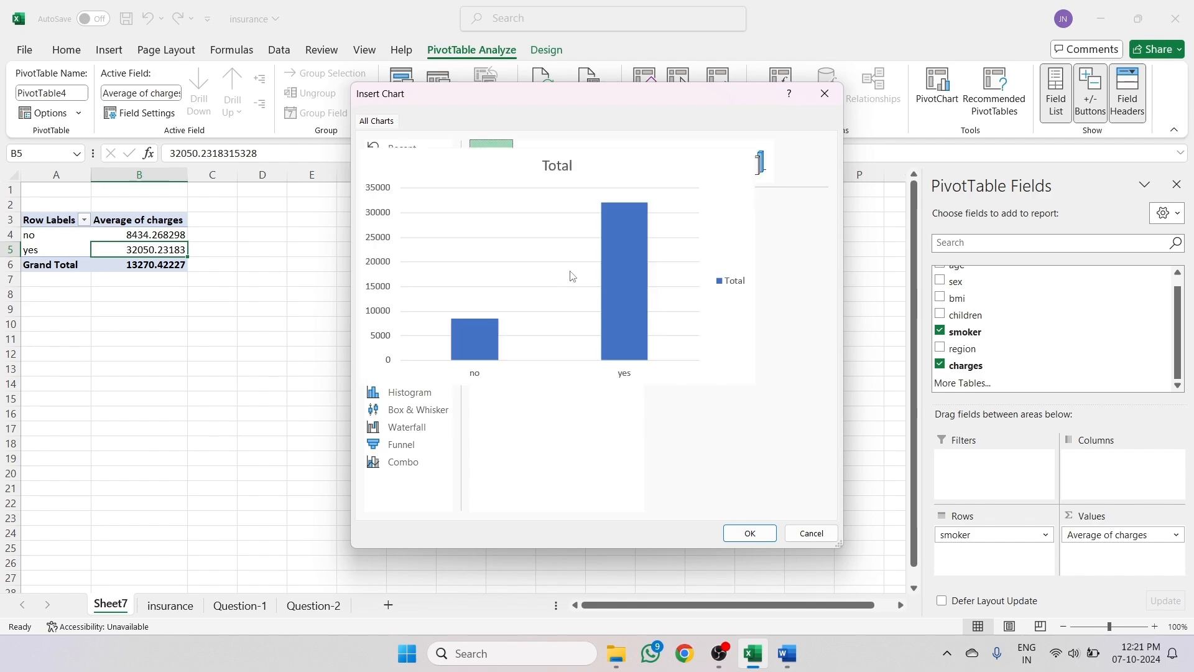
{"action": "left_click", "coordinate": [750, 534]}
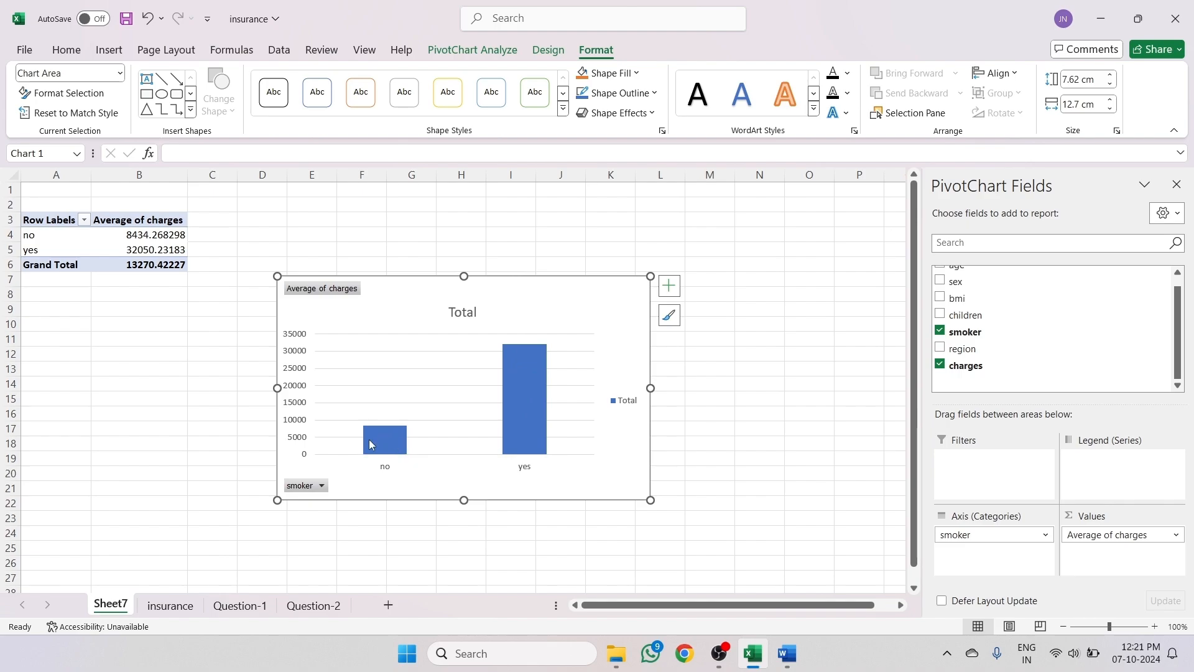
- Show data labels on the PivotChart and remove its legend and gridlines
{"action": "mouse_move", "coordinate": [365, 440]}
{"action": "left_click", "coordinate": [669, 293]}
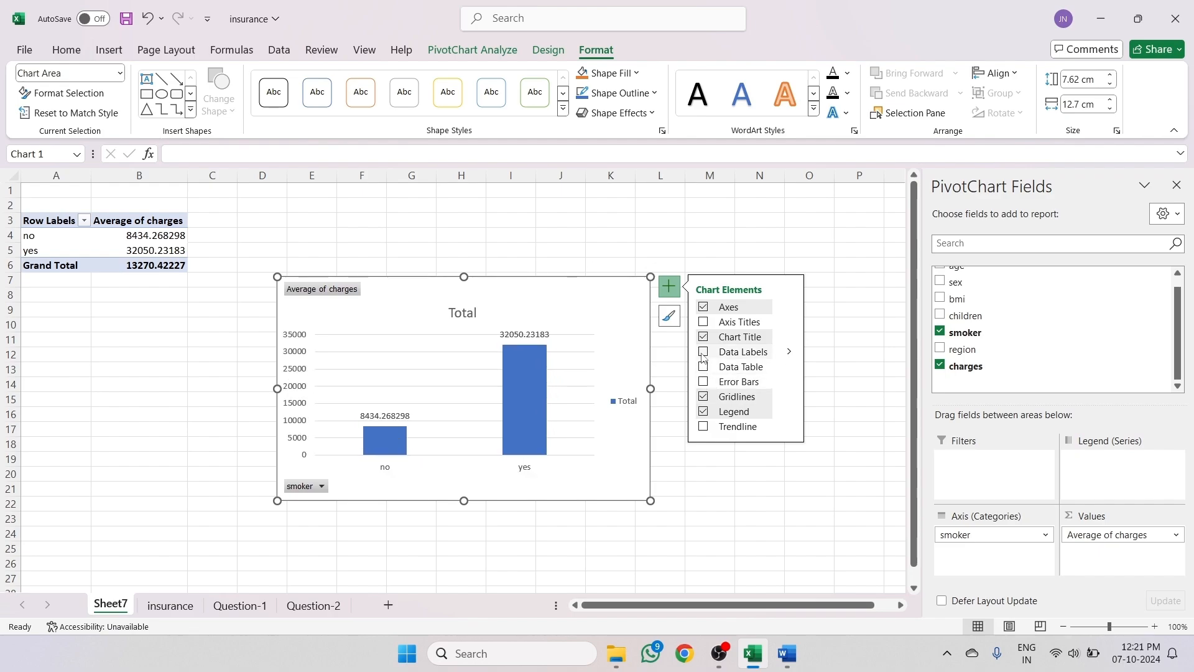
{"action": "left_click", "coordinate": [703, 353]}
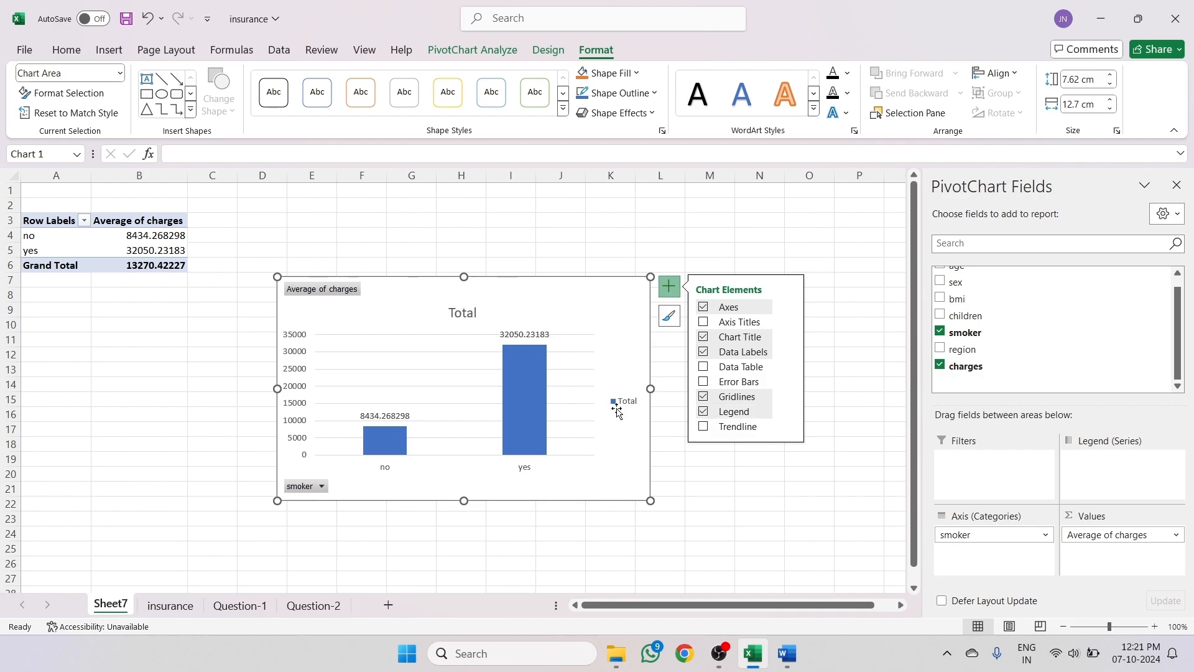
{"action": "left_click", "coordinate": [704, 412]}
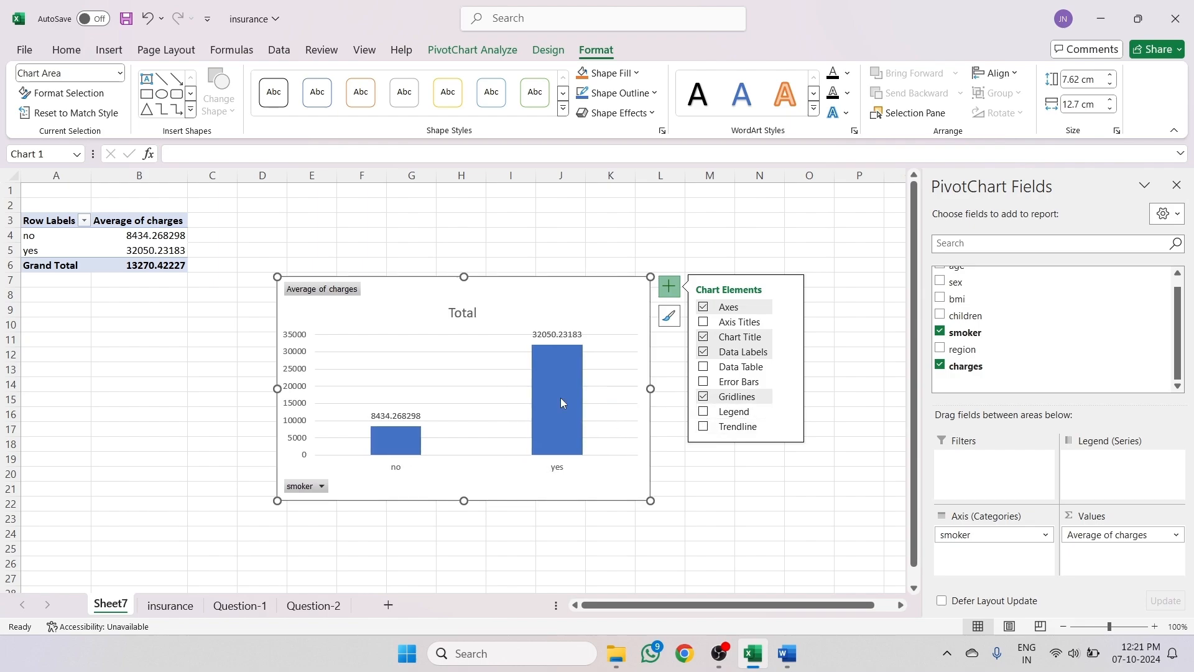
{"action": "left_click", "coordinate": [735, 396]}
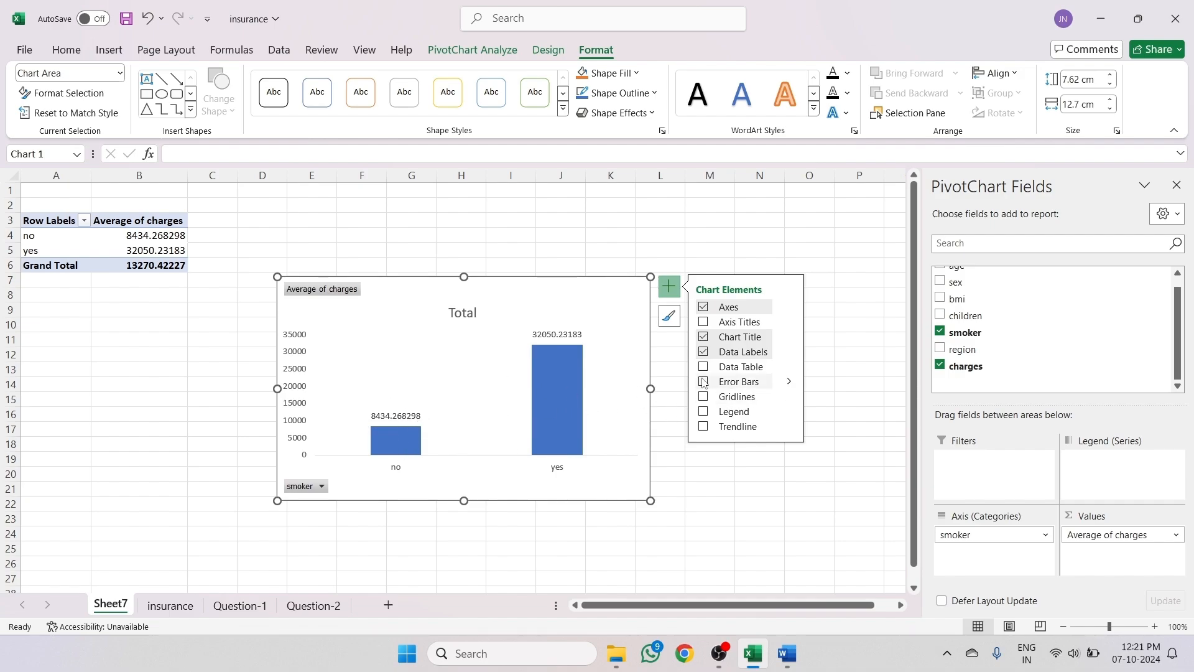
- Change the PivotChart title to "Smoker Vs Non-Smoker Charges"
{"action": "double_click", "coordinate": [470, 313]}
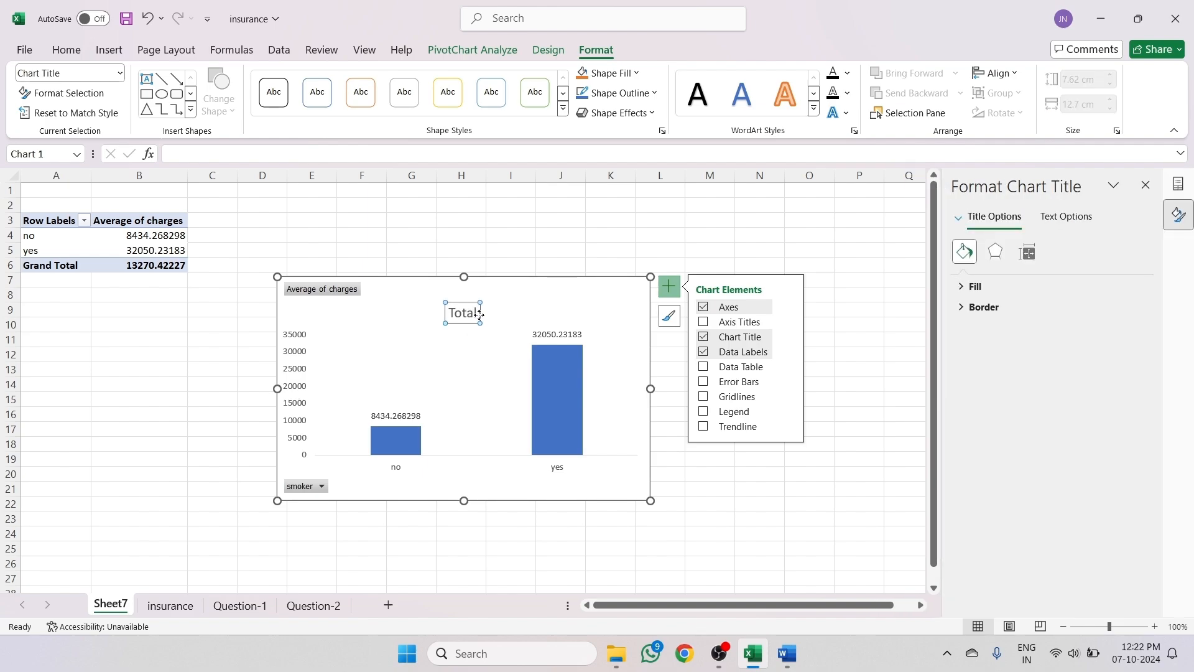
{"action": "double_click", "coordinate": [475, 313]}
{"action": "key", "text": "BackSpace"}
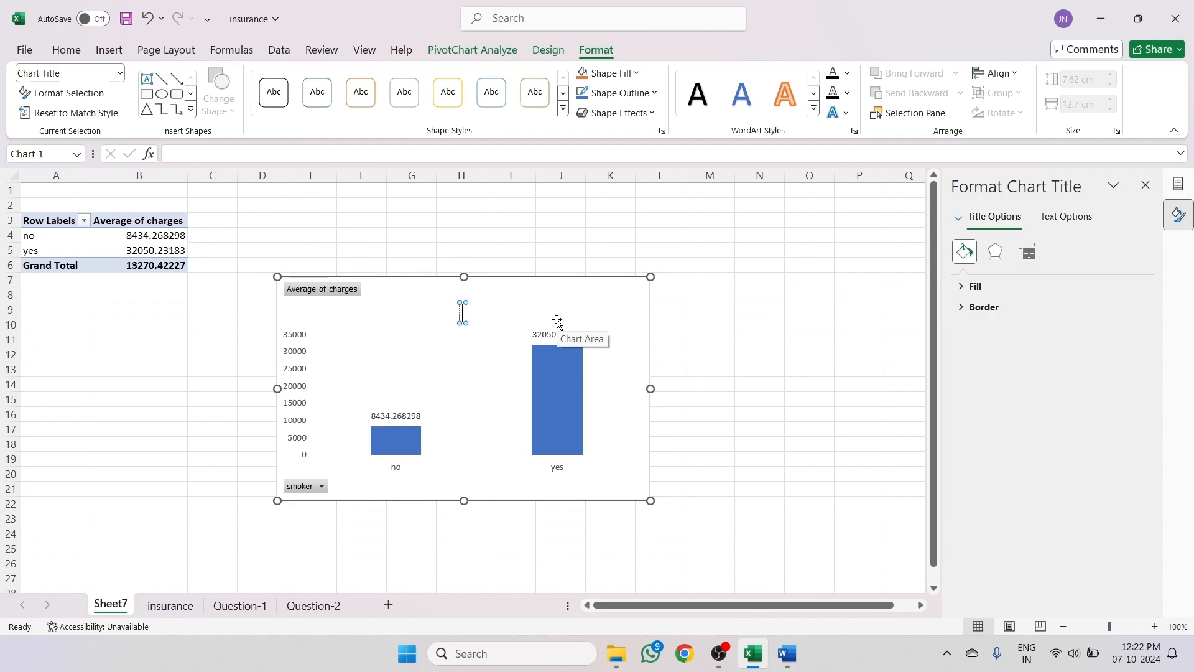
{"action": "type", "text": "Smoker"}
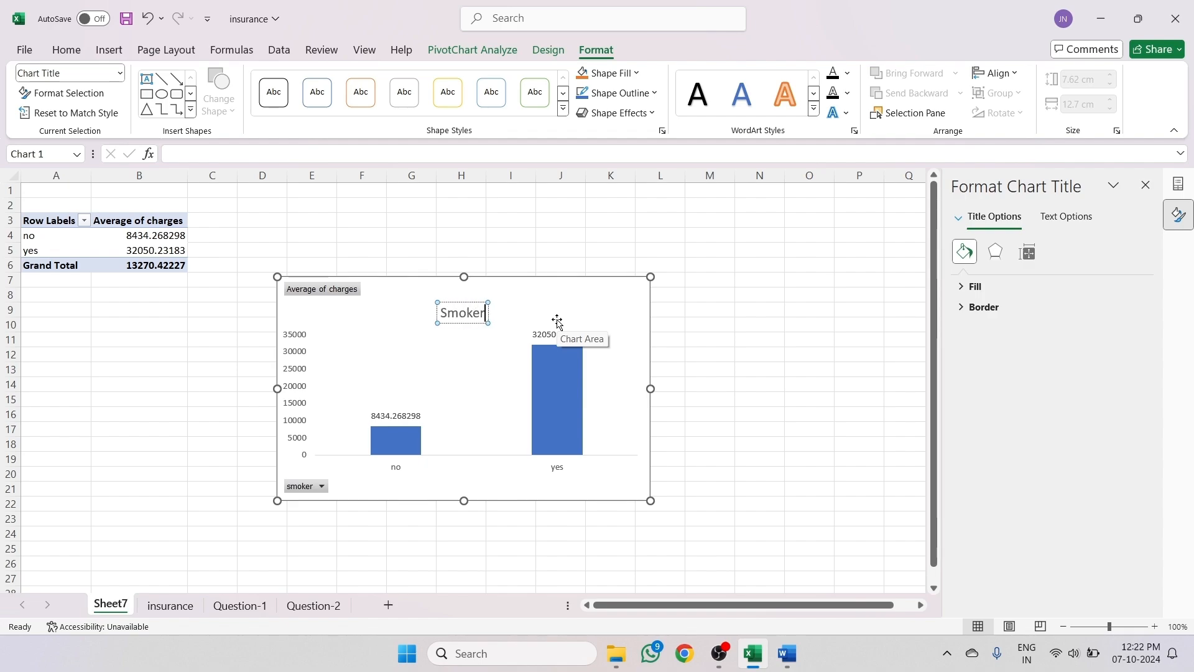
{"action": "type", "text": " Vs"}
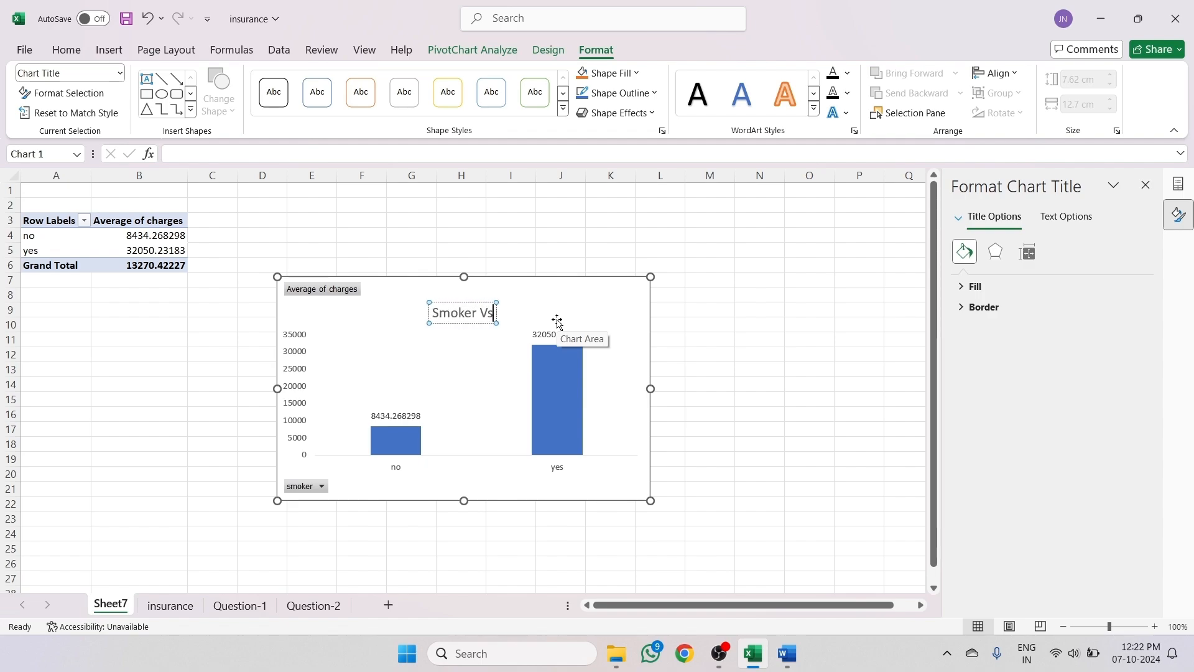
{"action": "type", "text": " Non"}
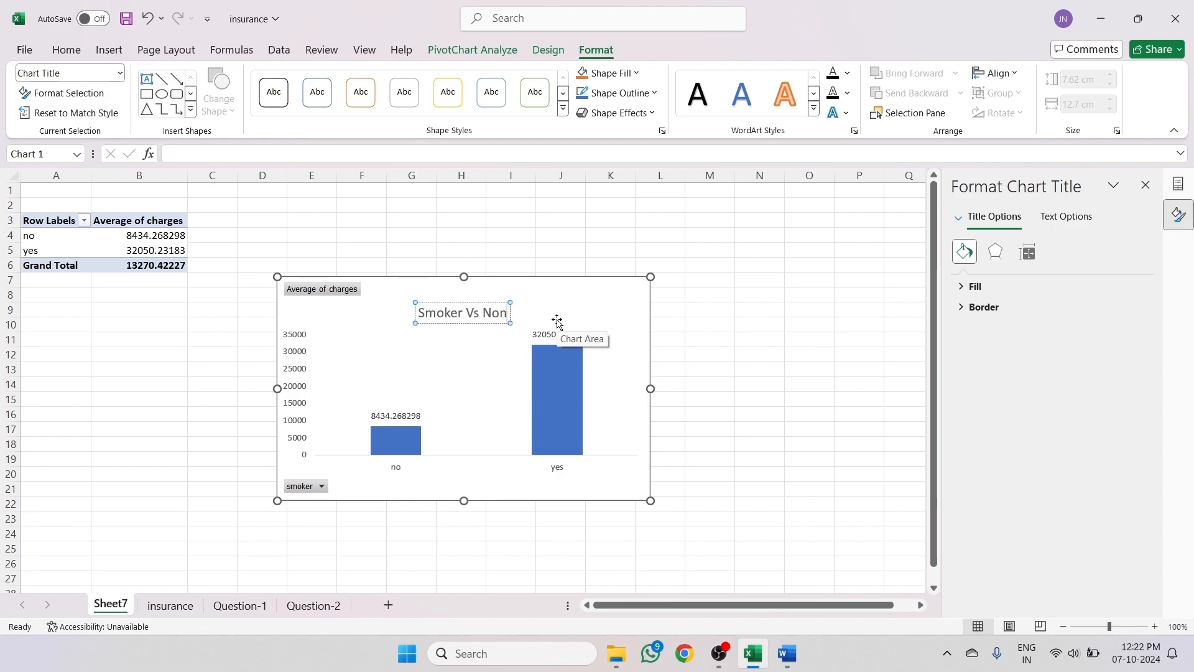
{"action": "type", "text": "-"}
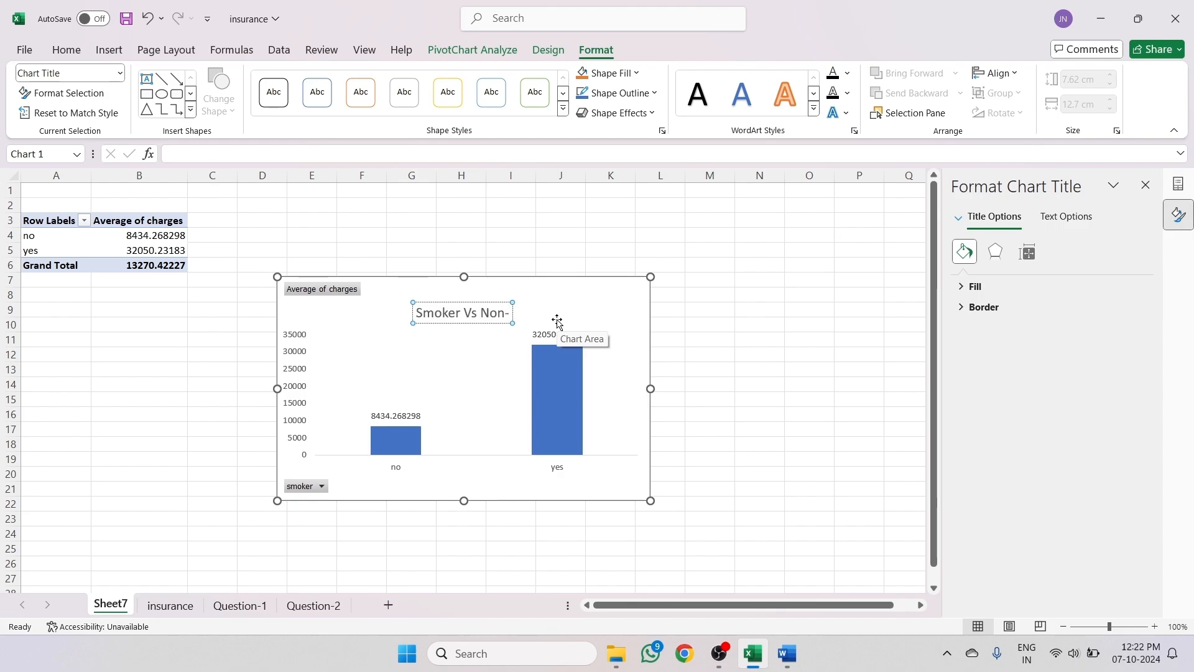
{"action": "type", "text": "Smol"}
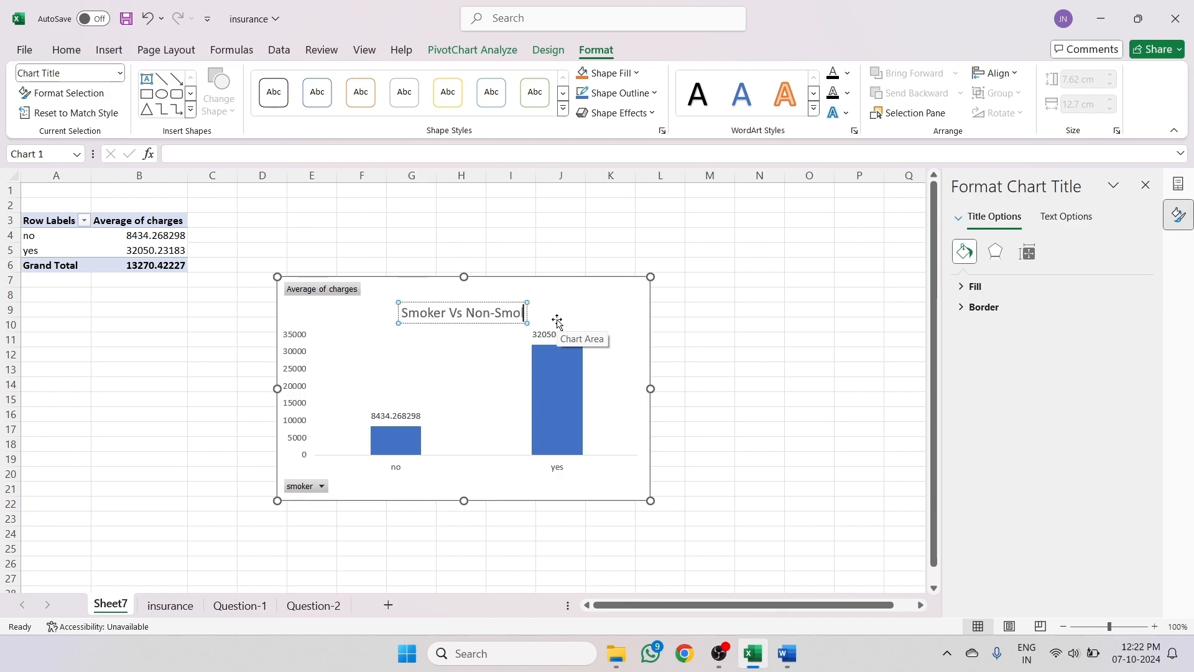
{"action": "type", "text": "e"}
{"action": "key", "text": "BackSpace"}
{"action": "key", "text": "BackSpace"}
{"action": "type", "text": "ker"}
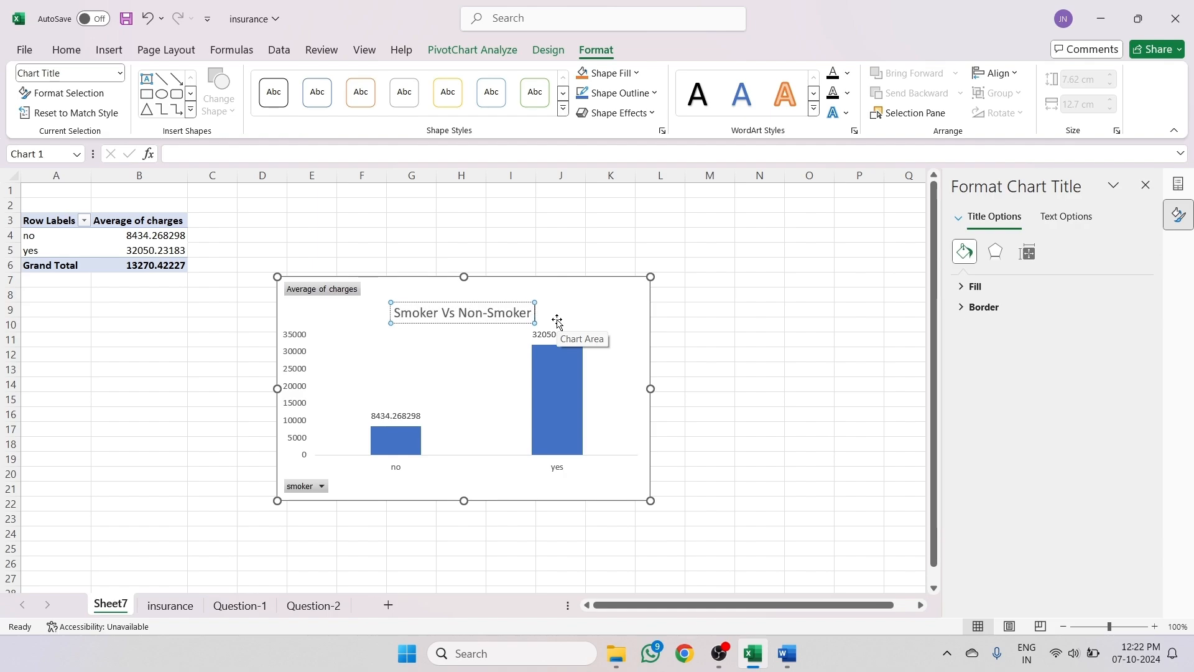
{"action": "type", "text": " Charges"}
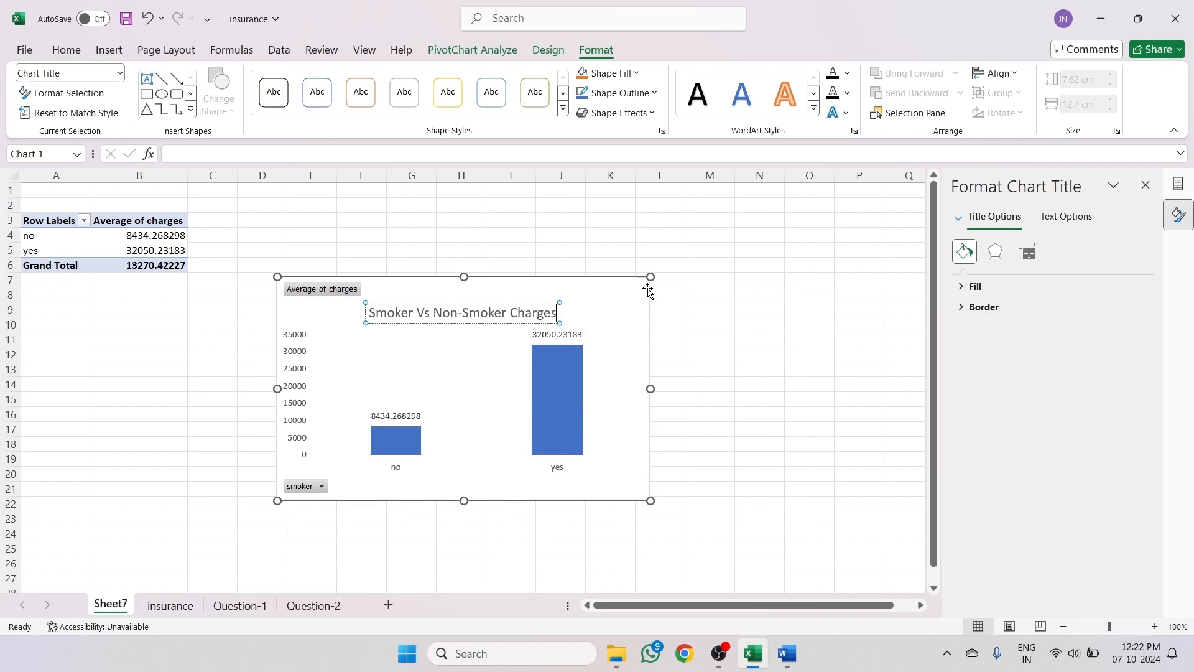
{"action": "left_click", "coordinate": [724, 339]}
- Move the PivotChart title slightly higher, closer to the chart's upper edge, and deselect the chart
{"action": "left_click", "coordinate": [448, 323]}
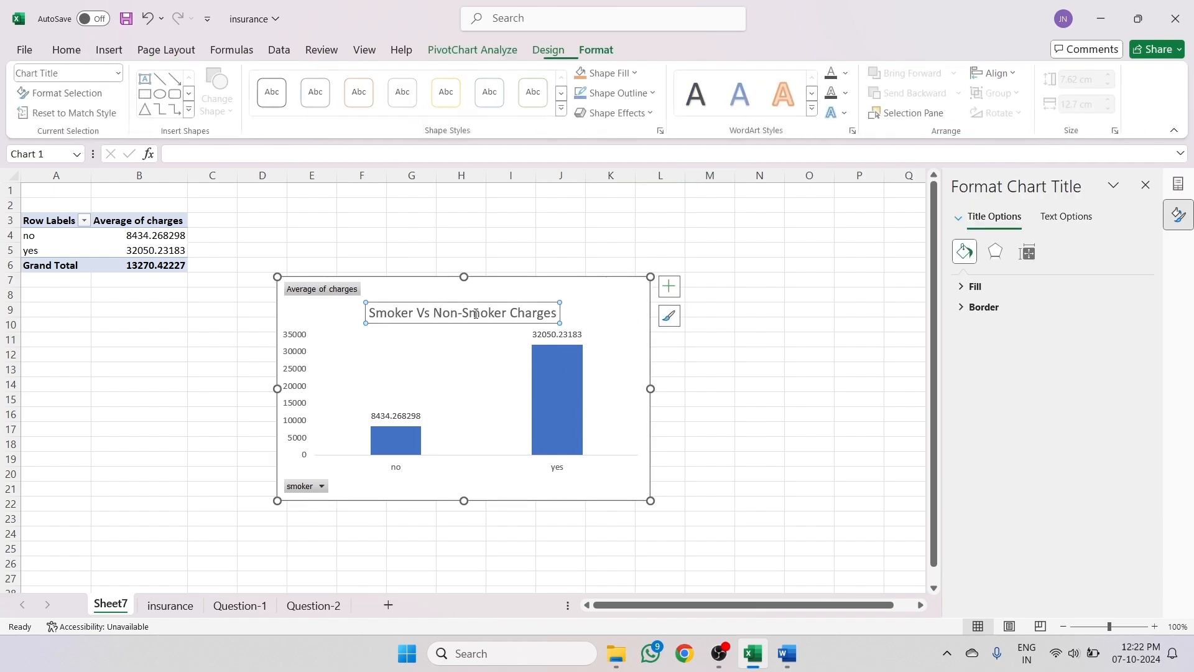
{"action": "left_click_drag", "start_coordinate": [468, 294], "coordinate": [471, 283]}
{"action": "left_click", "coordinate": [529, 250]}
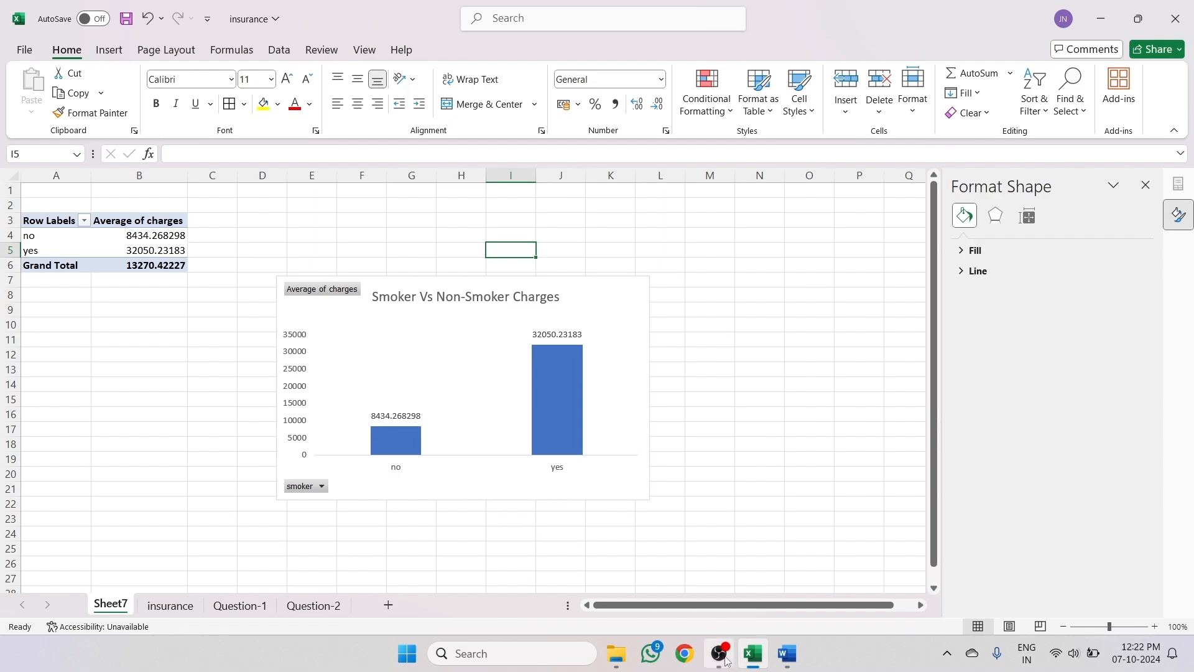
- Switch to the Project Details document in Word and highlight question 3, Impact of Smoking on Costs, in yellow
{"action": "mouse_move", "coordinate": [726, 661]}
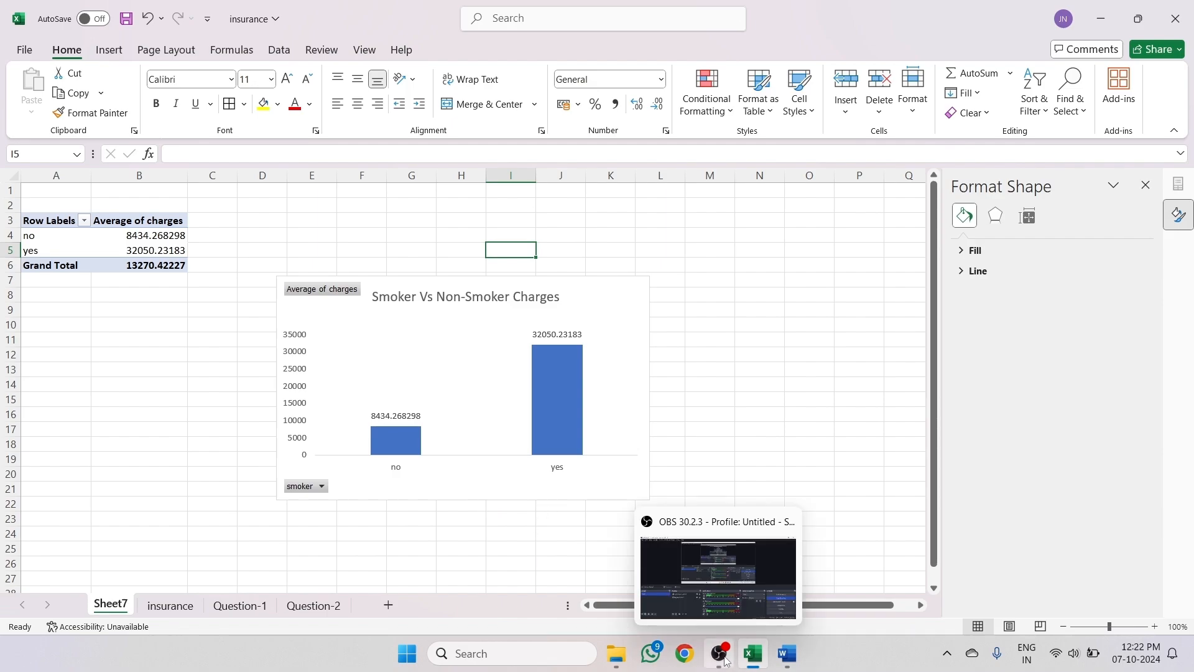
{"action": "left_click", "coordinate": [789, 658]}
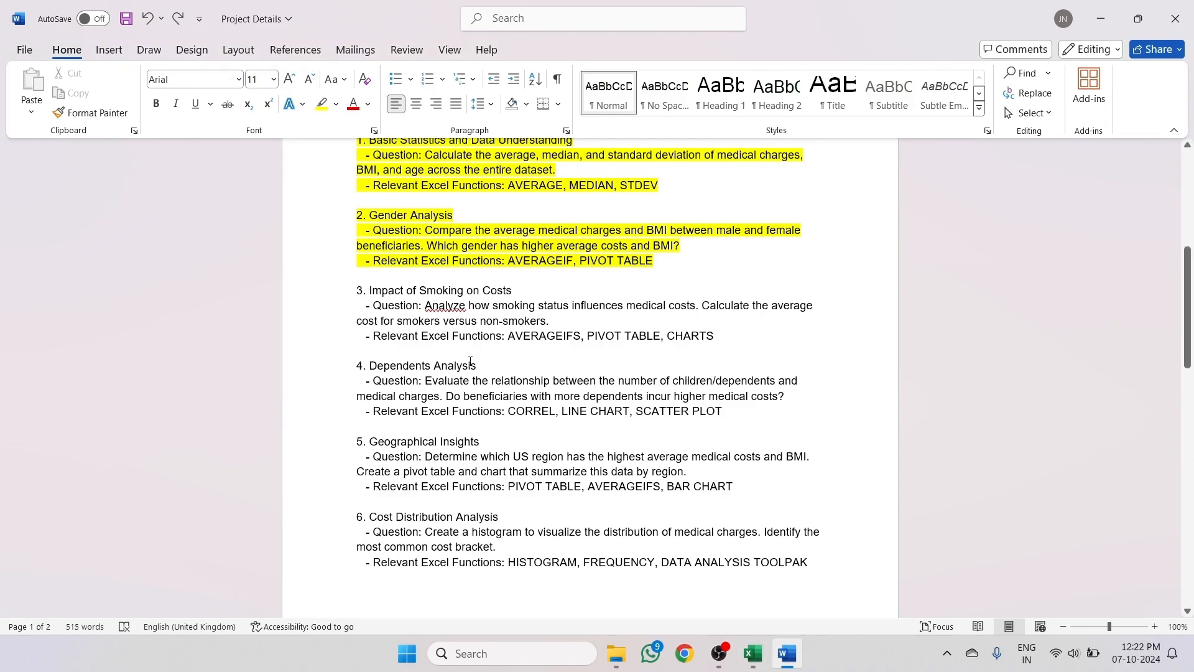
{"action": "left_click_drag", "start_coordinate": [723, 332], "coordinate": [357, 290]}
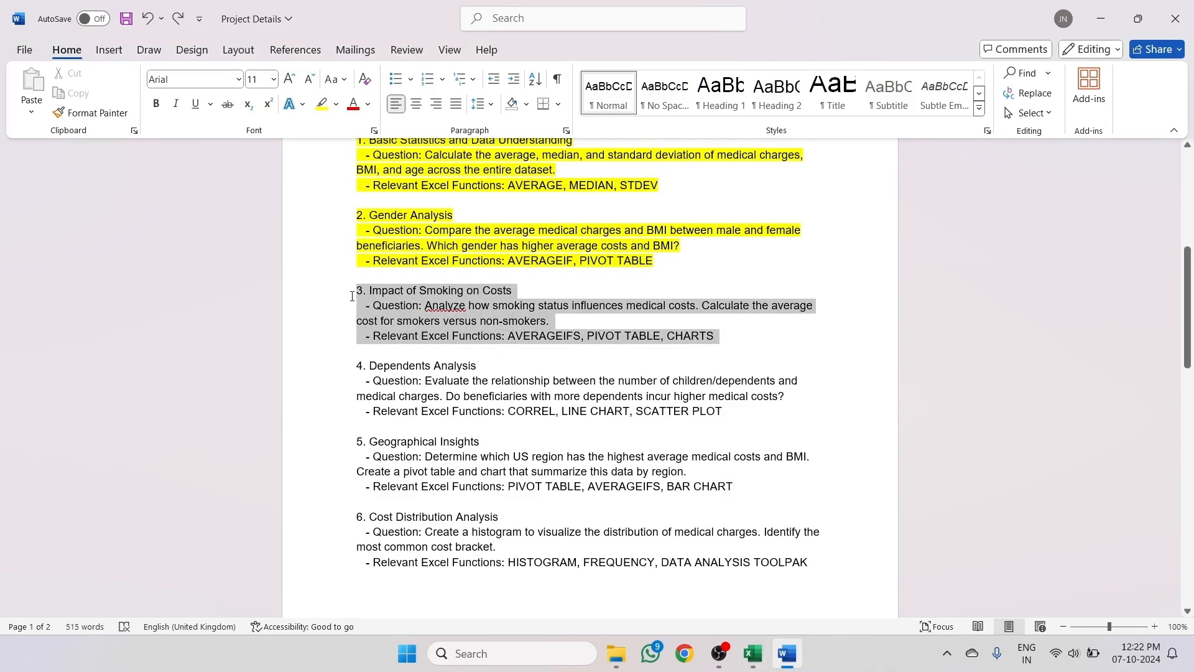
{"action": "left_click", "coordinate": [322, 101]}
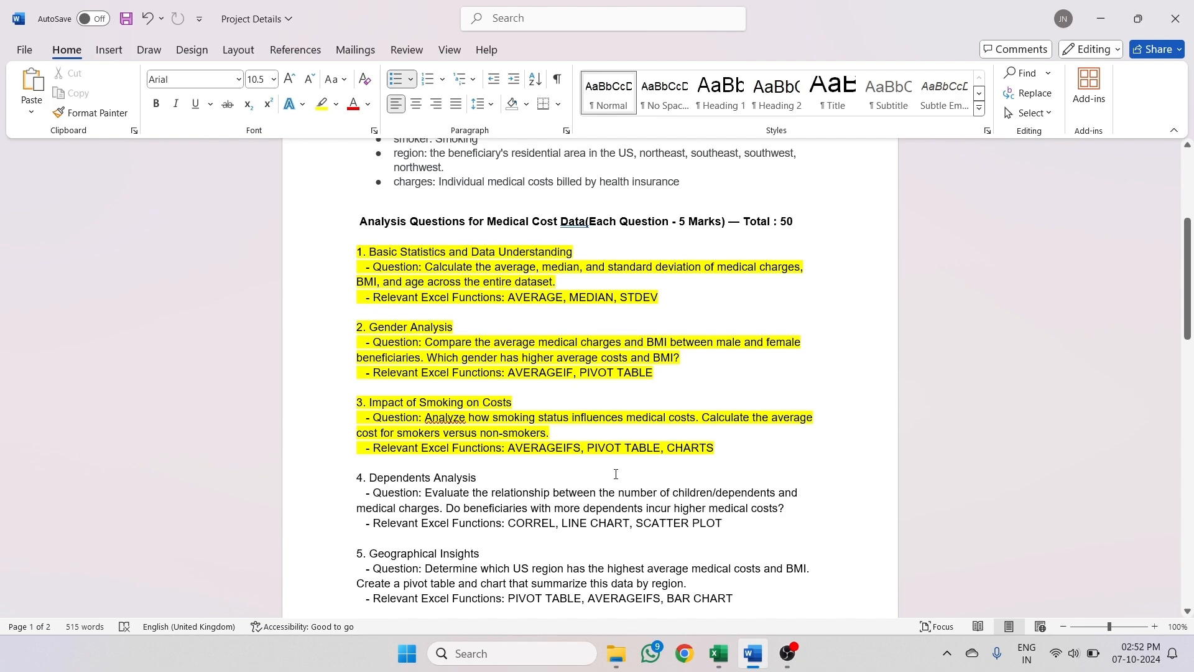
- Switch back to Excel and examine the children and charges columns on the insurance sheet
{"action": "left_click", "coordinate": [722, 658]}
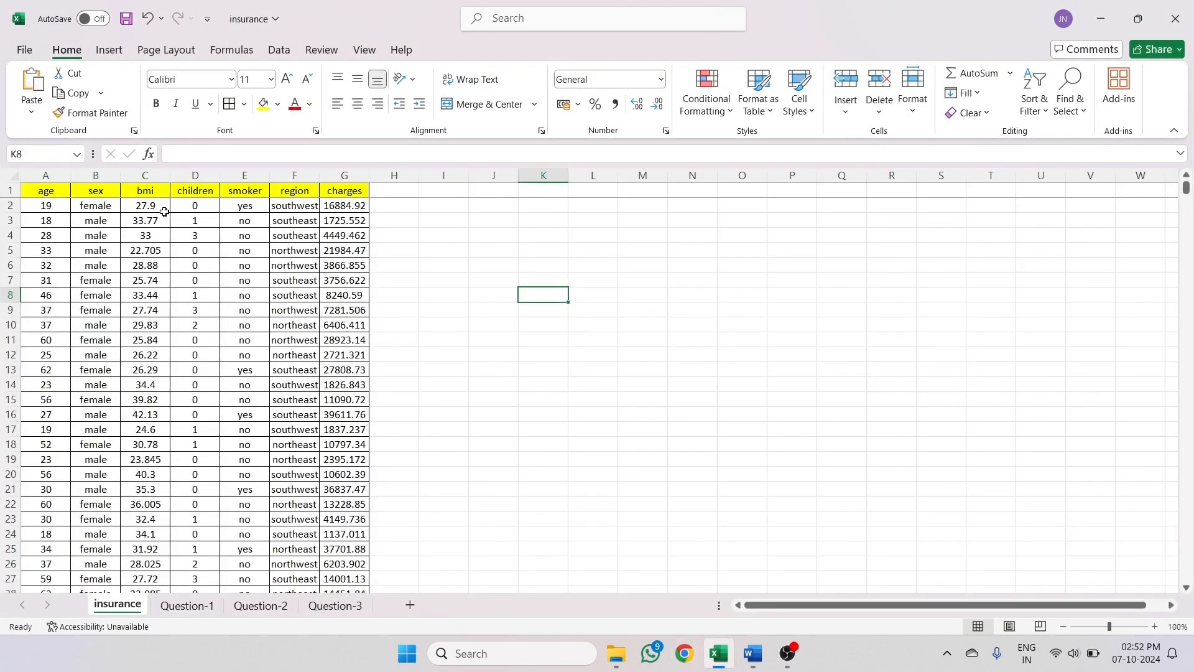
{"action": "left_click", "coordinate": [198, 192]}
{"action": "left_click", "coordinate": [352, 194]}
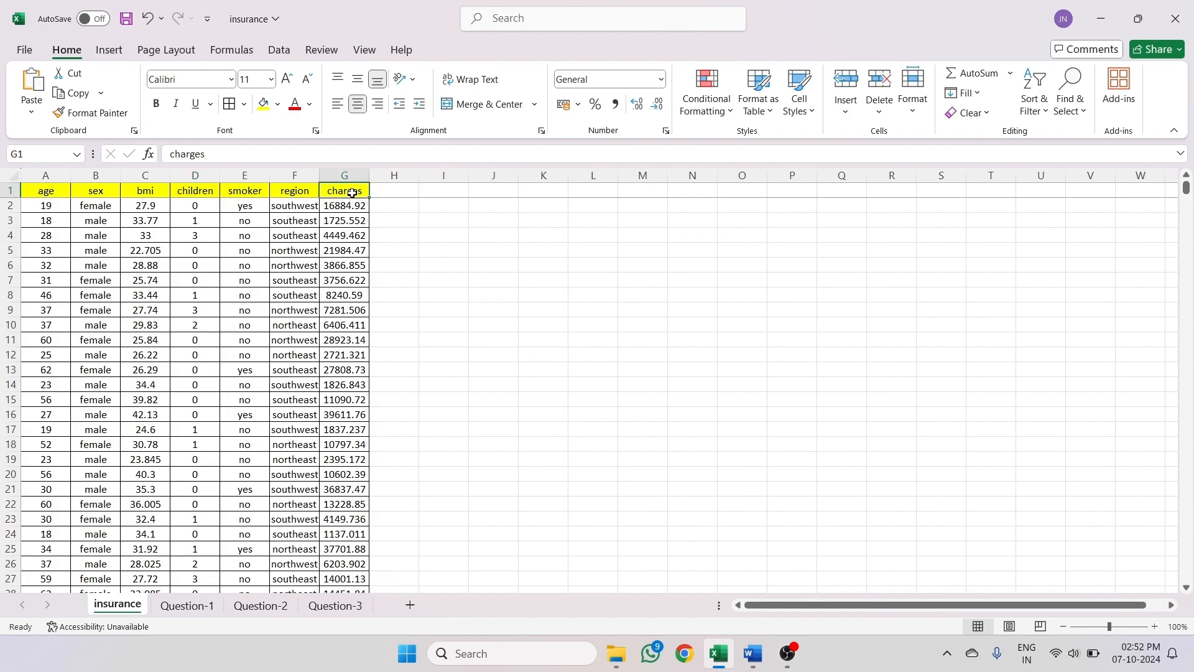
{"action": "left_click", "coordinate": [198, 193]}
{"action": "left_click", "coordinate": [196, 175]}
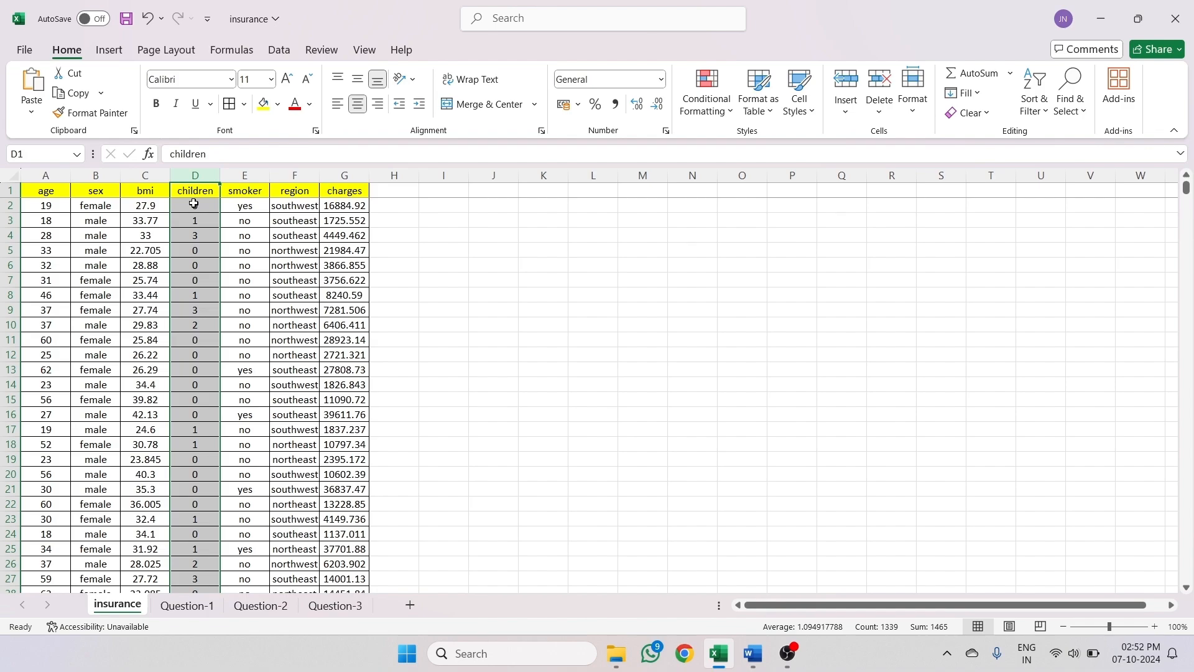
{"action": "left_click", "coordinate": [194, 204]}
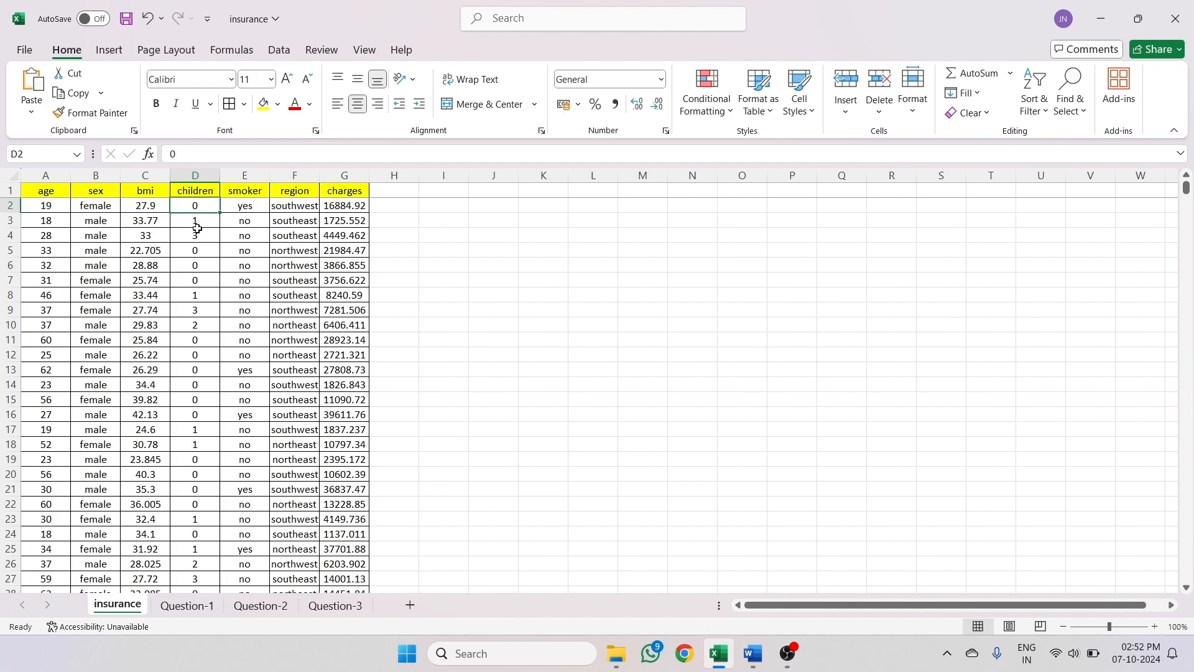
{"action": "left_click", "coordinate": [195, 234]}
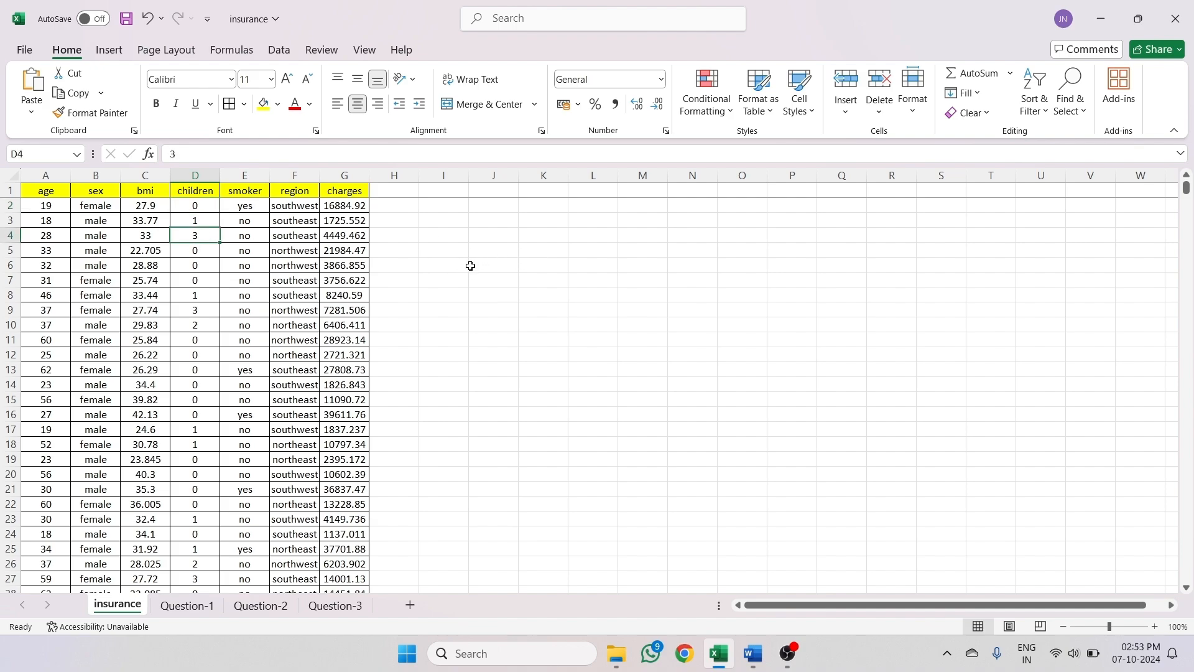
- Calculate the correlation between children and charges in cell K6 with =CORREL(D2:D1339,G2:G1339)
{"action": "left_click", "coordinate": [532, 264]}
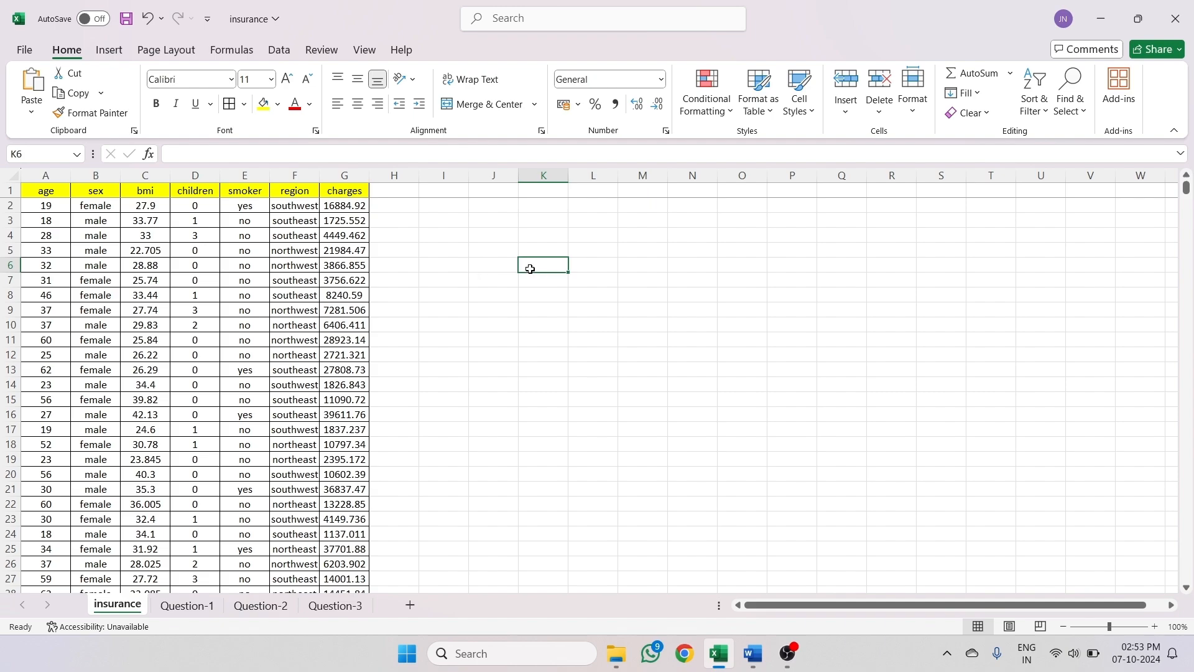
{"action": "type", "text": "=corr"}
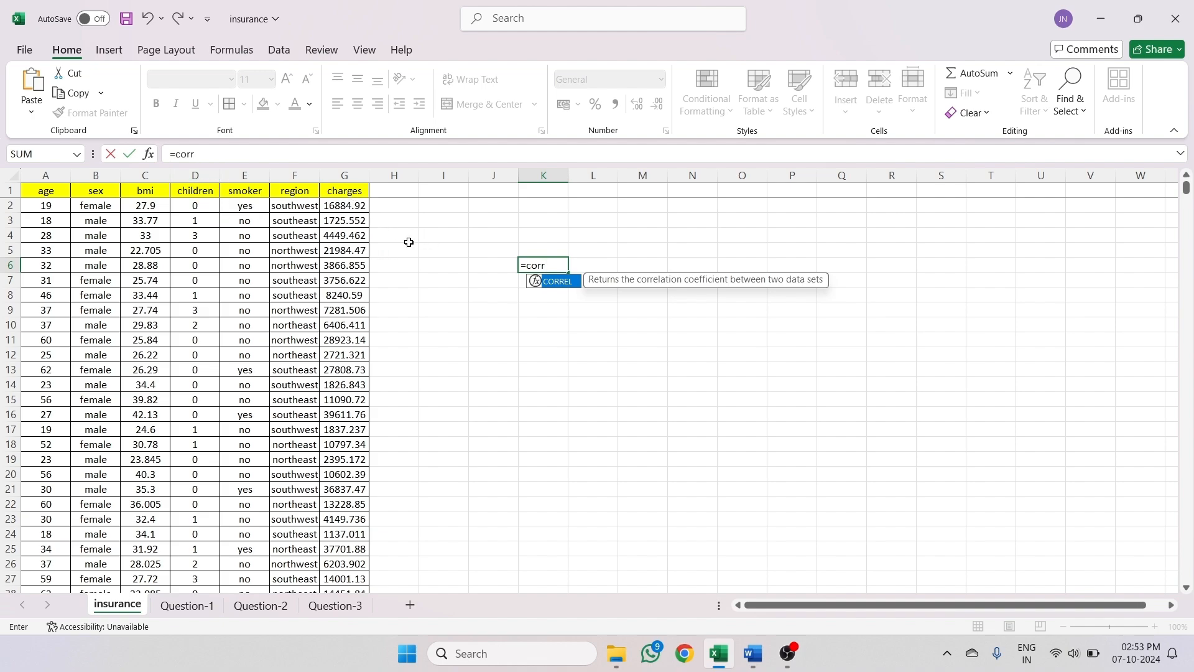
{"action": "left_click", "coordinate": [563, 284]}
{"action": "double_click", "coordinate": [563, 284]}
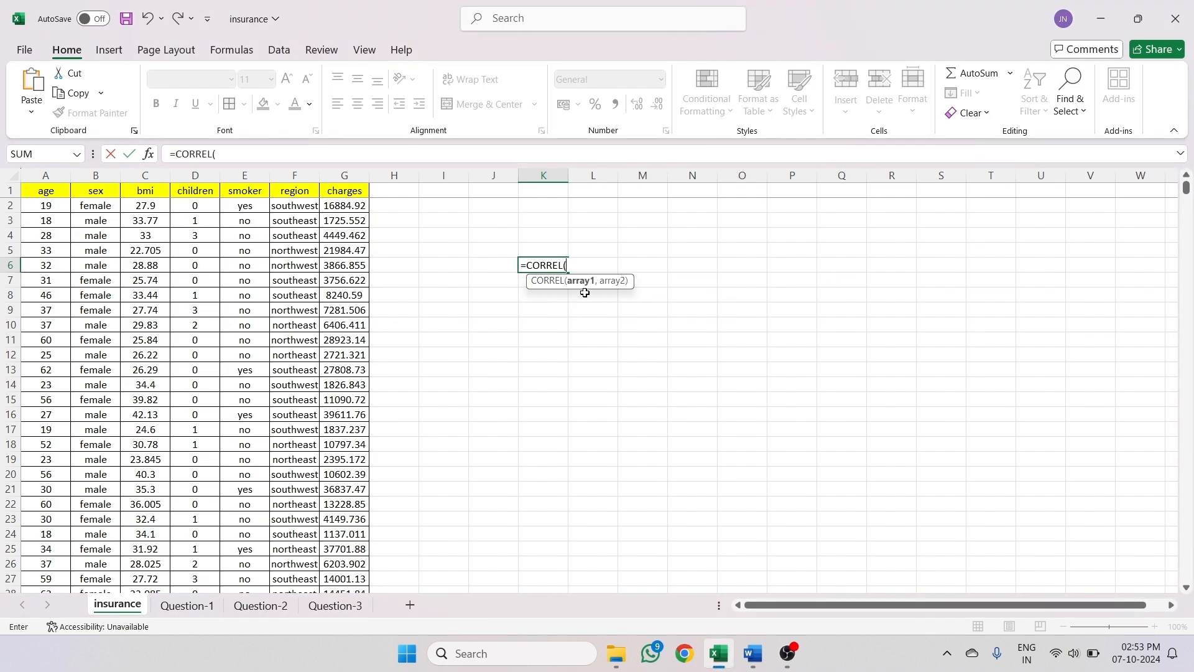
{"action": "left_click", "coordinate": [201, 207]}
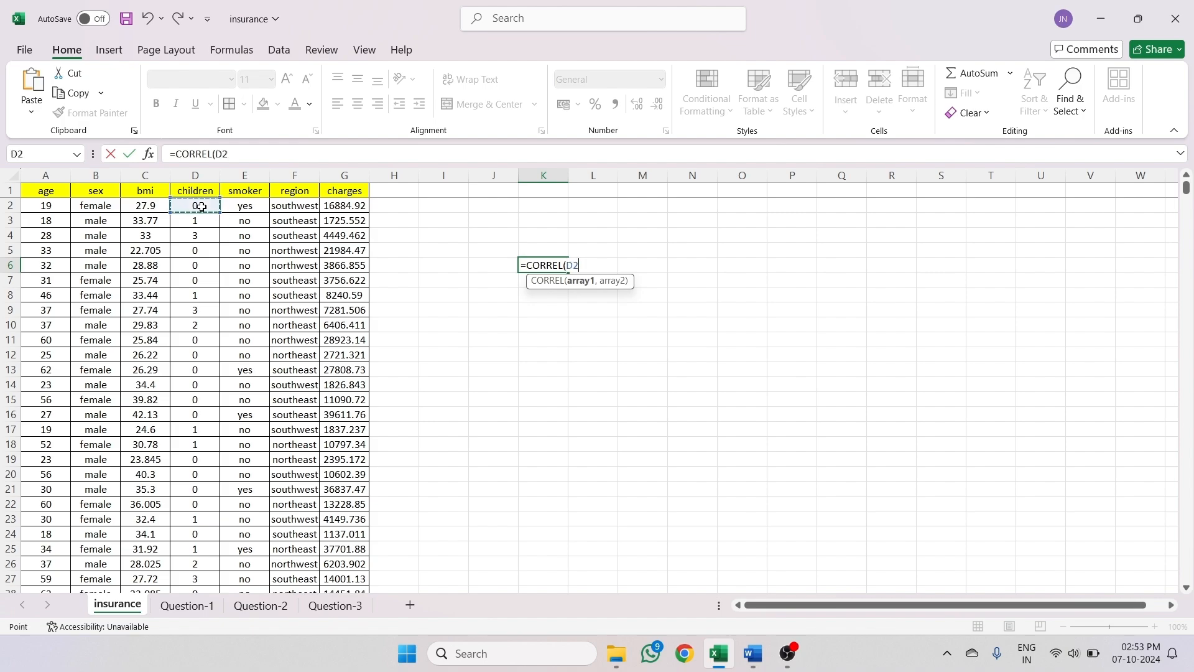
{"action": "key", "text": "ctrl+shift+Down"}
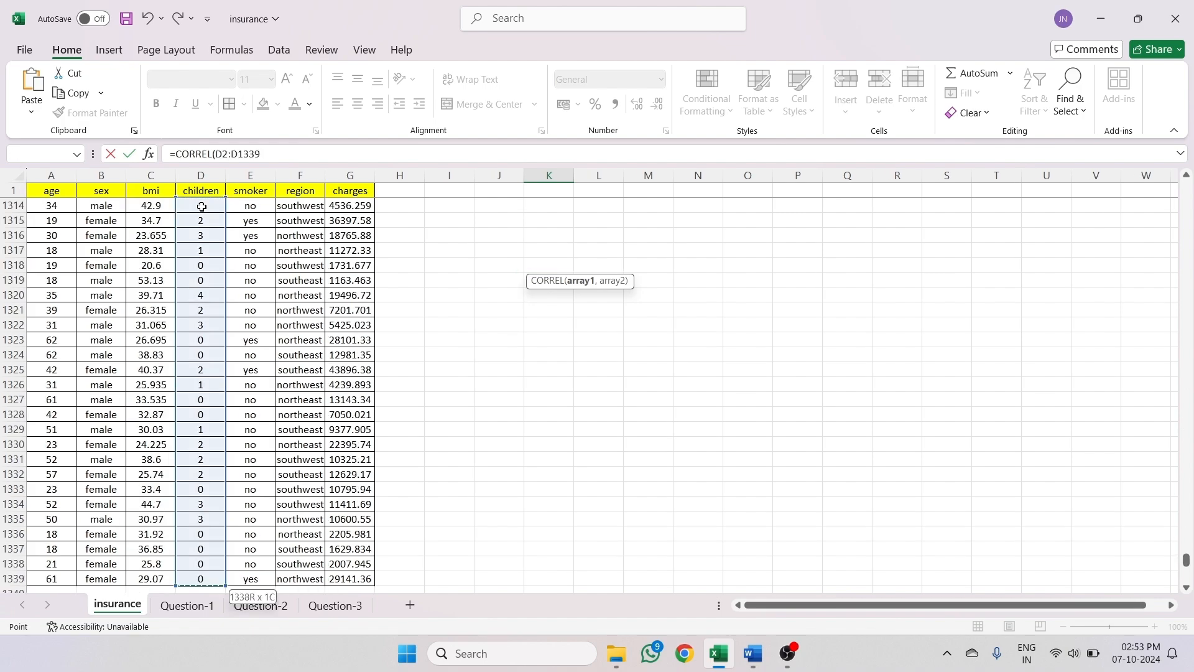
{"action": "type", "text": ","}
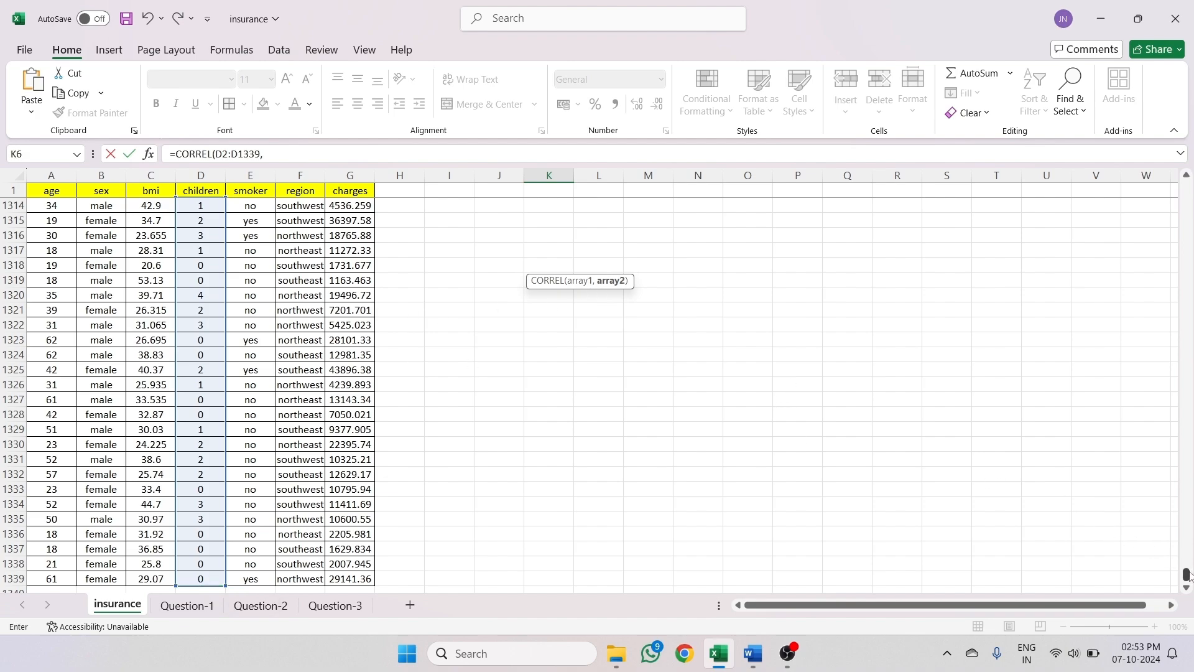
{"action": "left_click", "coordinate": [352, 582]}
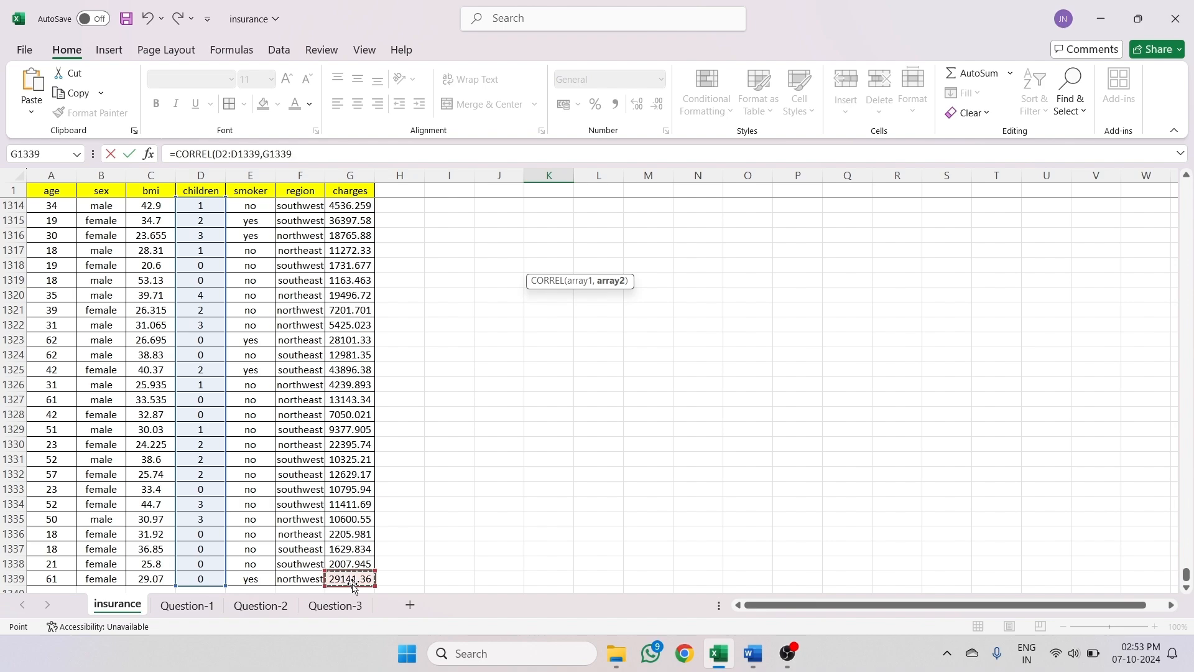
{"action": "key", "text": "ctrl+shift+Up"}
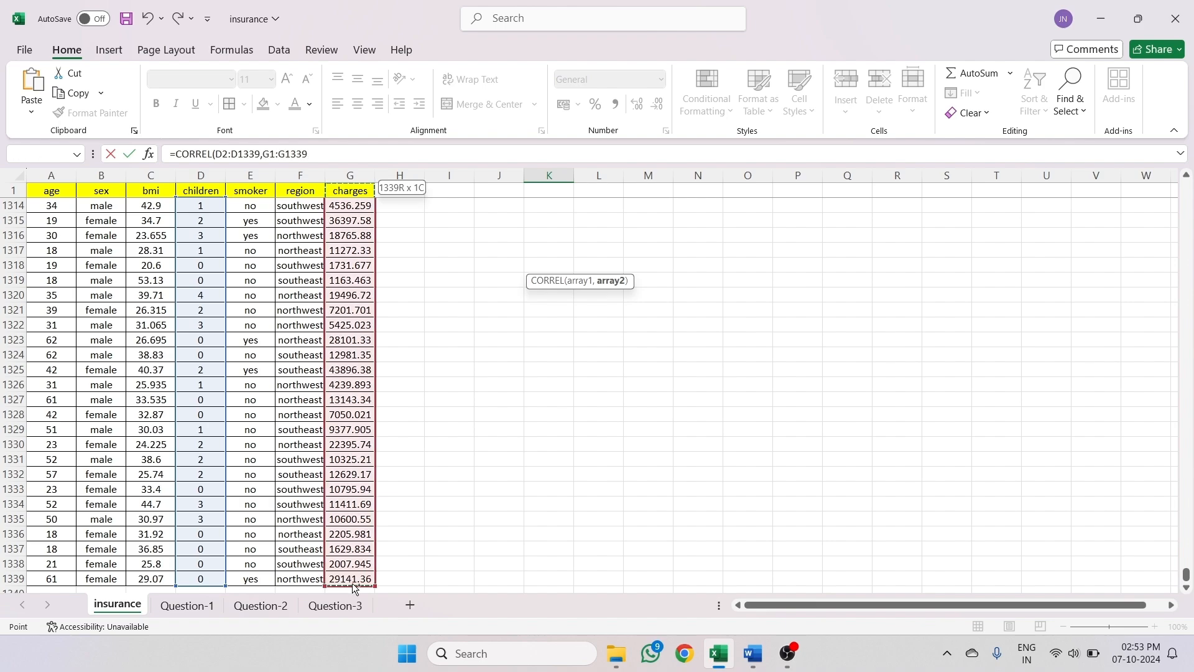
{"action": "left_click", "coordinate": [295, 152]}
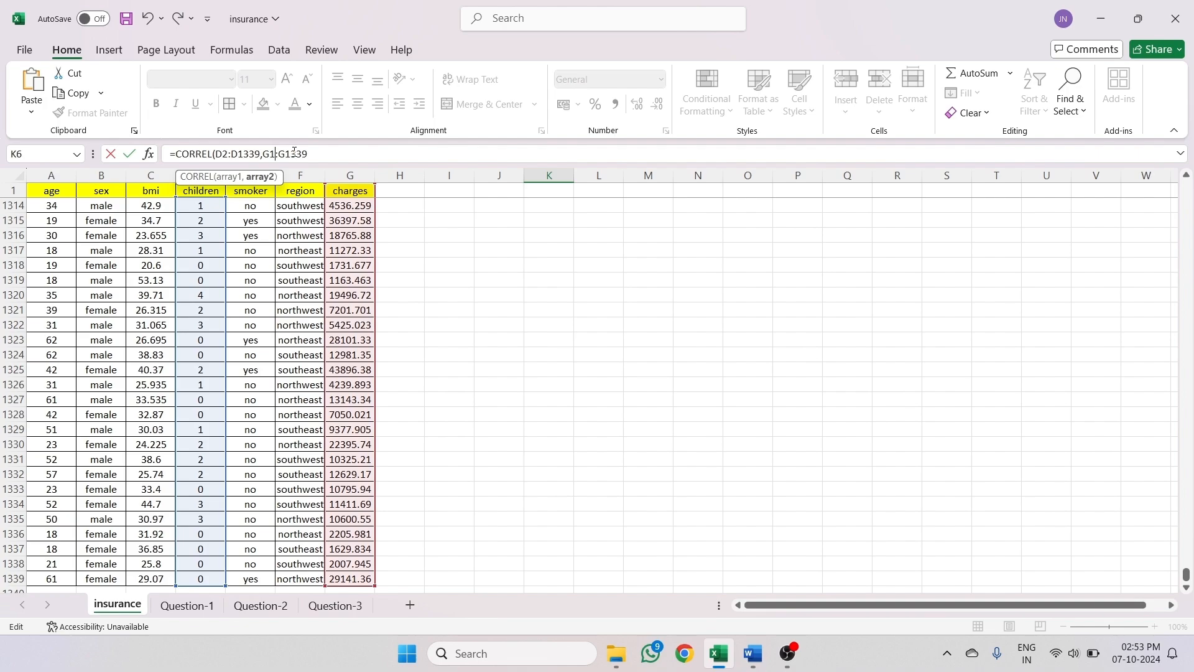
{"action": "key", "text": "BackSpace"}
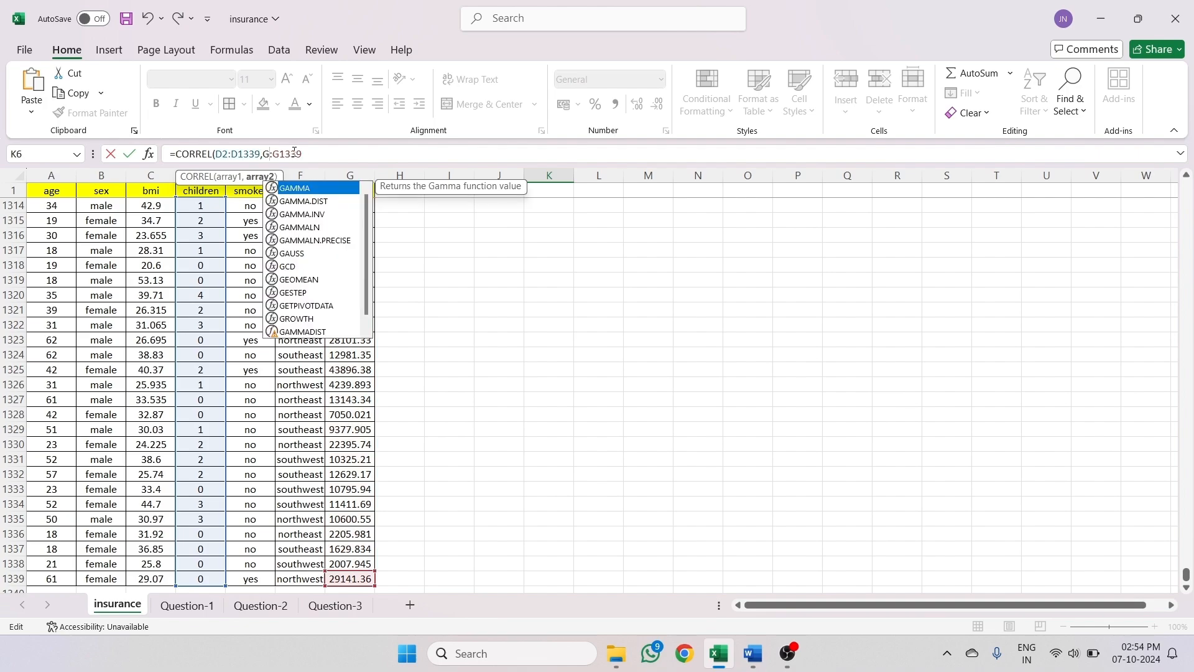
{"action": "type", "text": "2"}
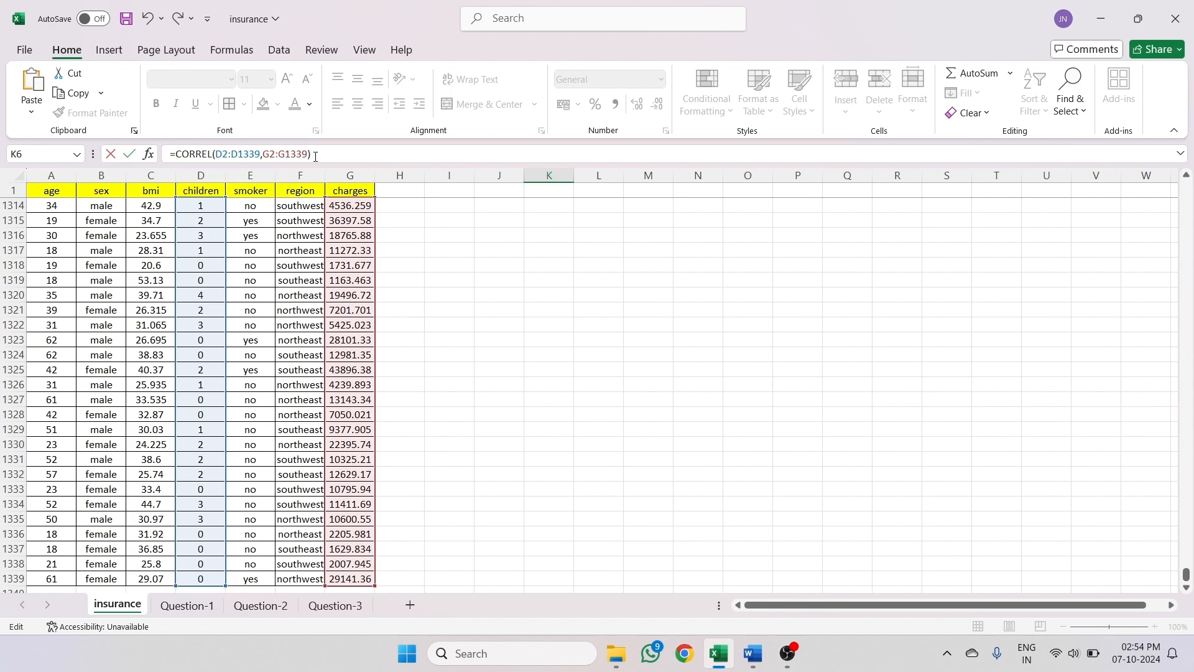
{"action": "key", "text": "Return"}
- Insert a plain scatter chart of the children and charges values, rows 2 to 1339, on the insurance sheet
{"action": "scroll", "coordinate": [496, 259], "scroll_direction": "up", "scroll_amount": 1}
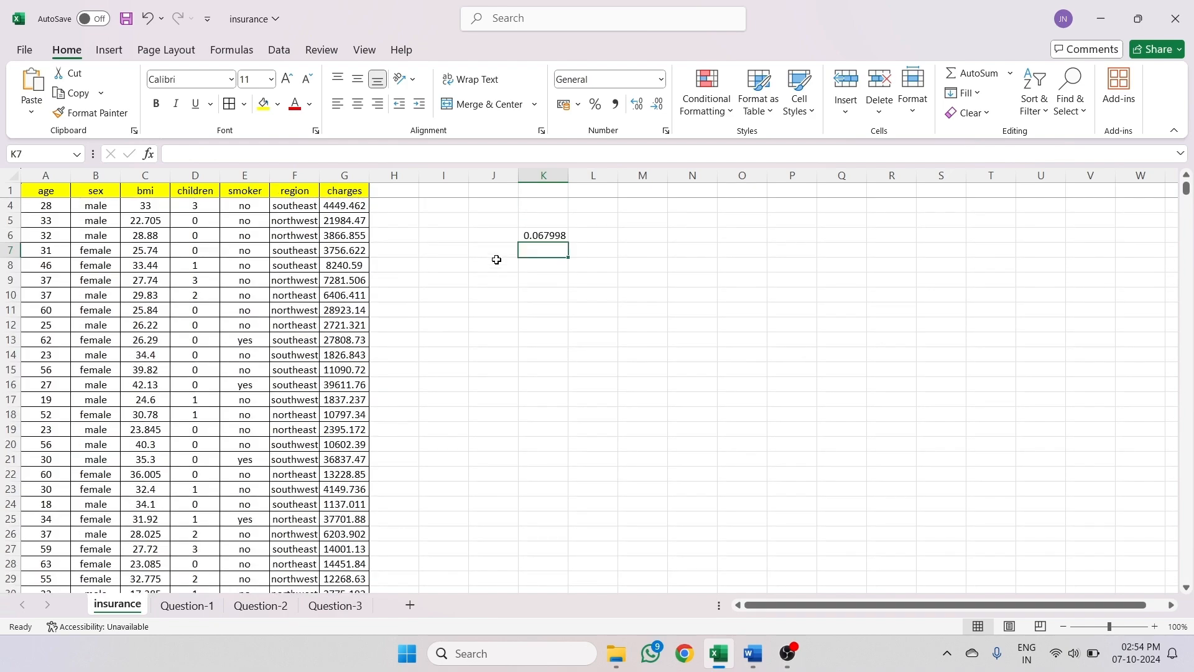
{"action": "scroll", "coordinate": [496, 259], "scroll_direction": "up", "scroll_amount": 2}
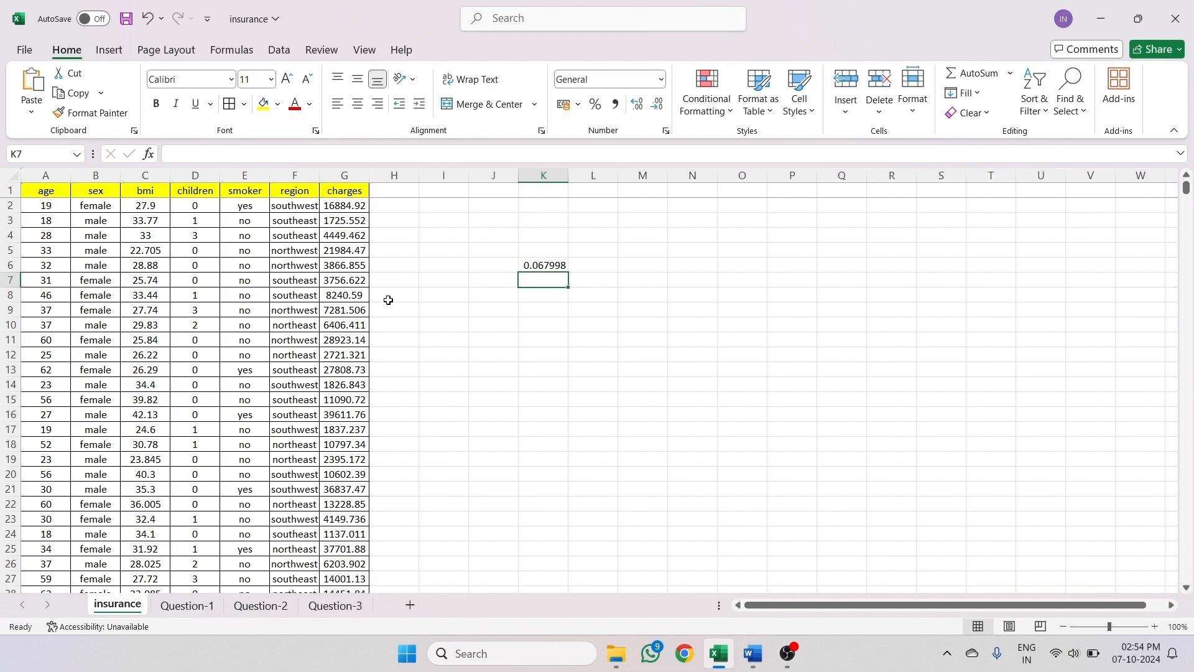
{"action": "left_click", "coordinate": [351, 204]}
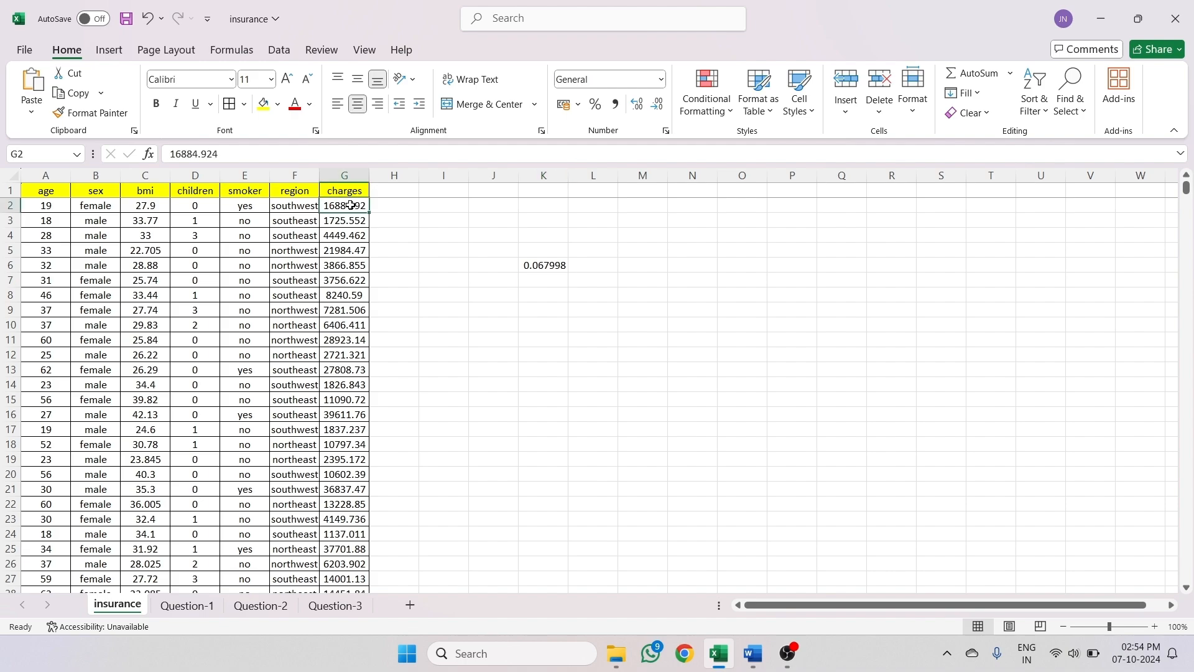
{"action": "key", "text": "ctrl+shift+Down"}
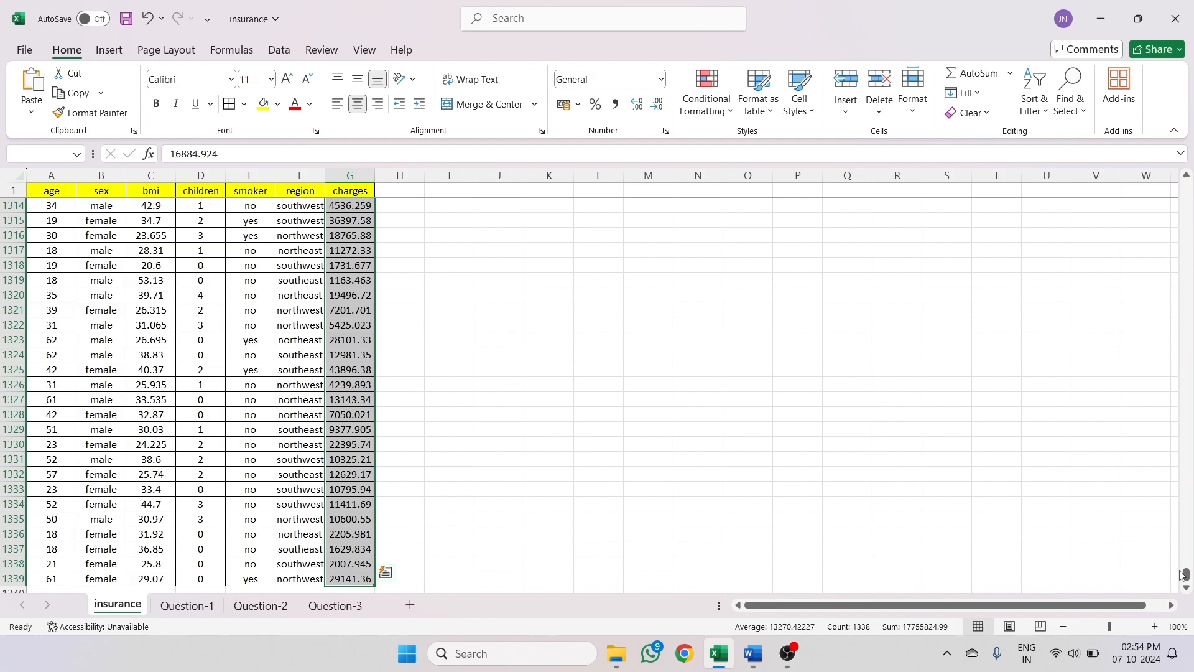
{"action": "left_click_drag", "start_coordinate": [1187, 576], "coordinate": [1188, 187]}
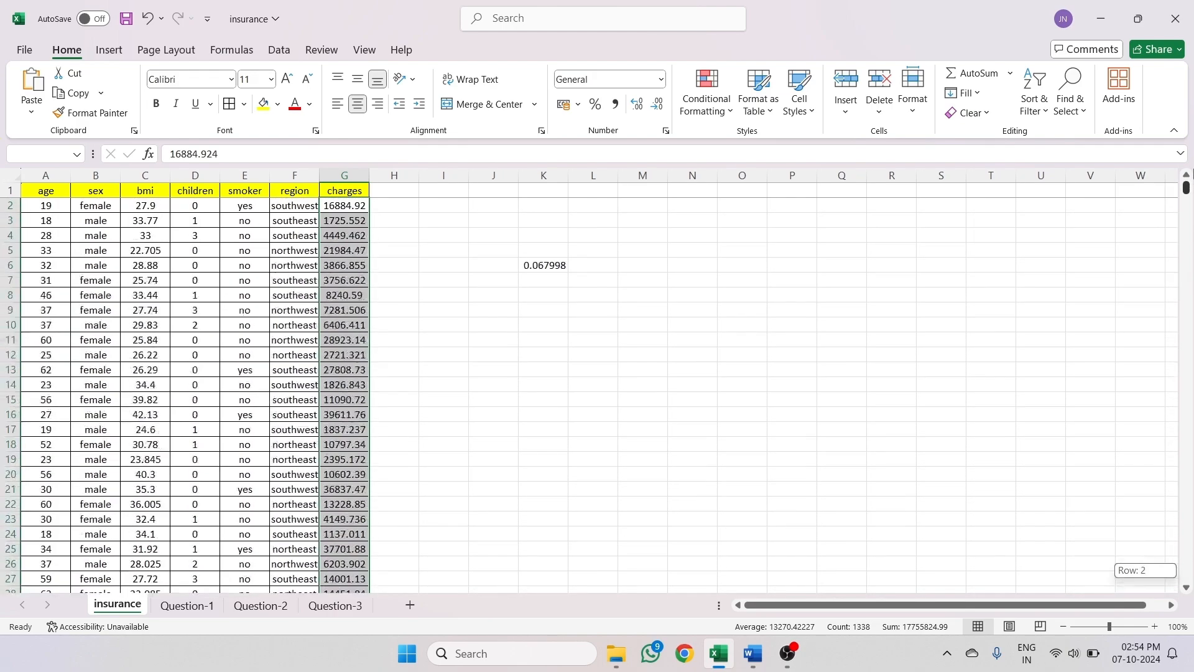
{"action": "left_click", "coordinate": [195, 207], "text": "ctrl"}
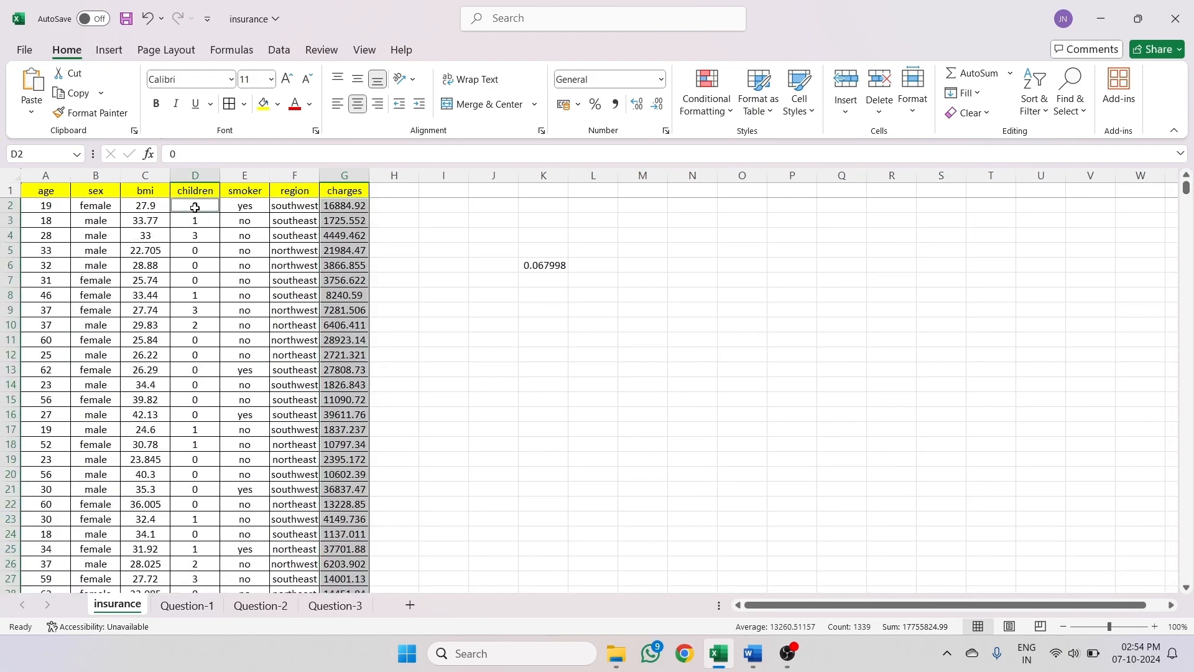
{"action": "key", "text": "ctrl+shift+Down"}
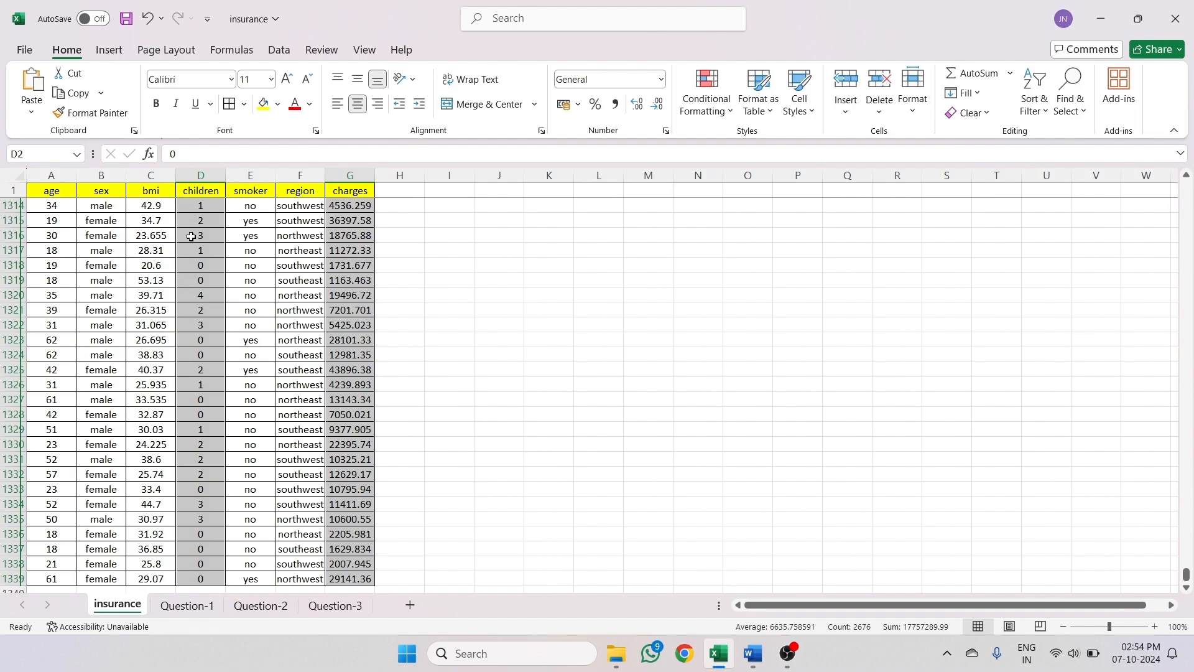
{"action": "left_click", "coordinate": [109, 51]}
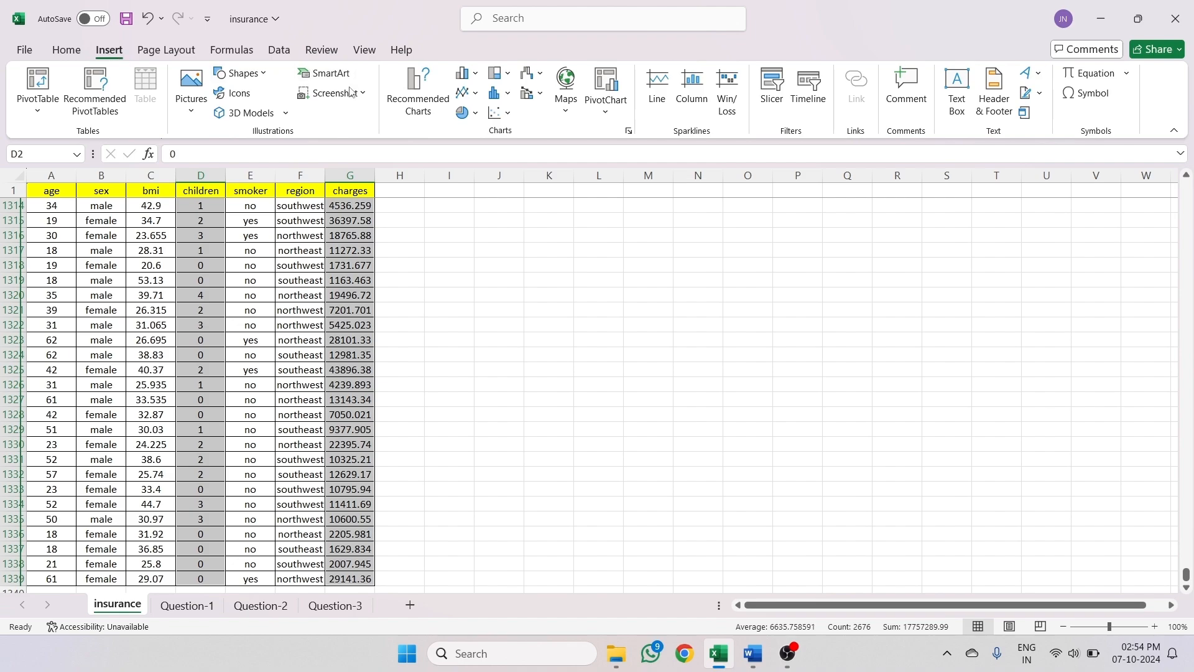
{"action": "left_click", "coordinate": [511, 117]}
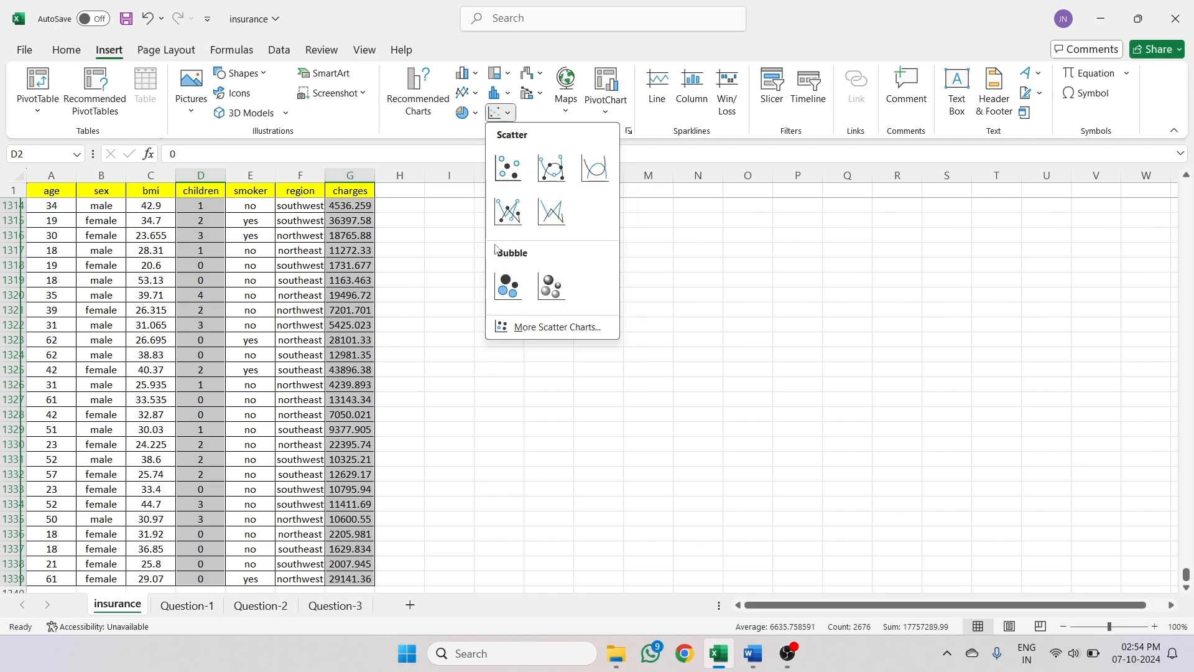
{"action": "left_click", "coordinate": [507, 166]}
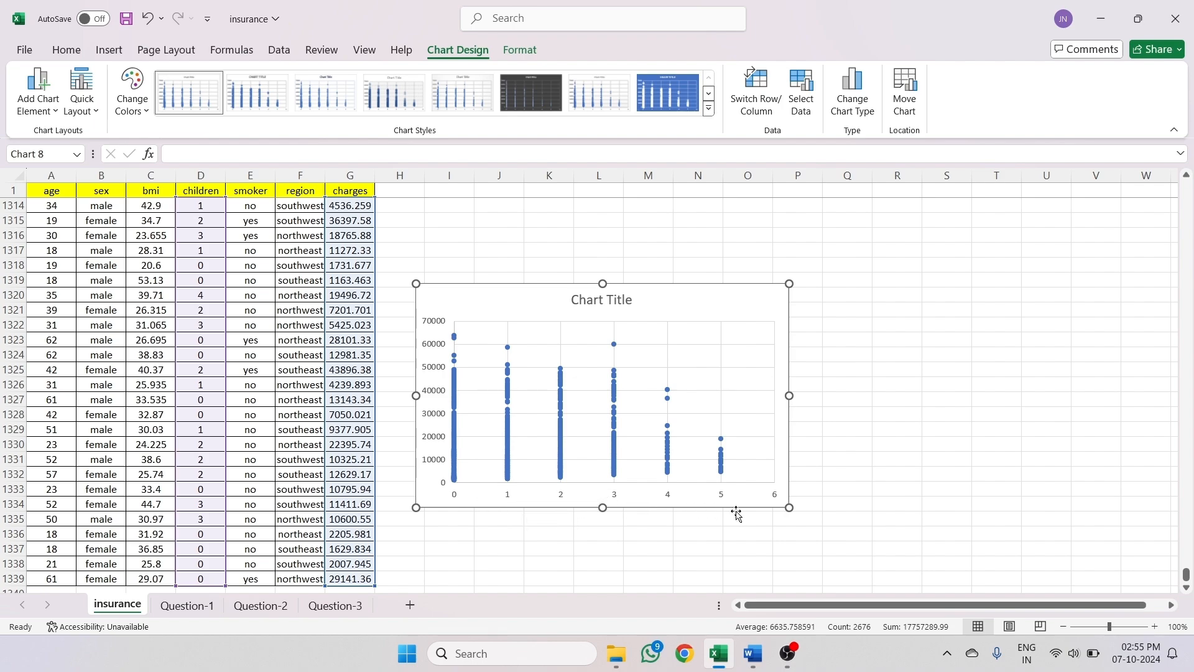
{"action": "mouse_move", "coordinate": [723, 442]}
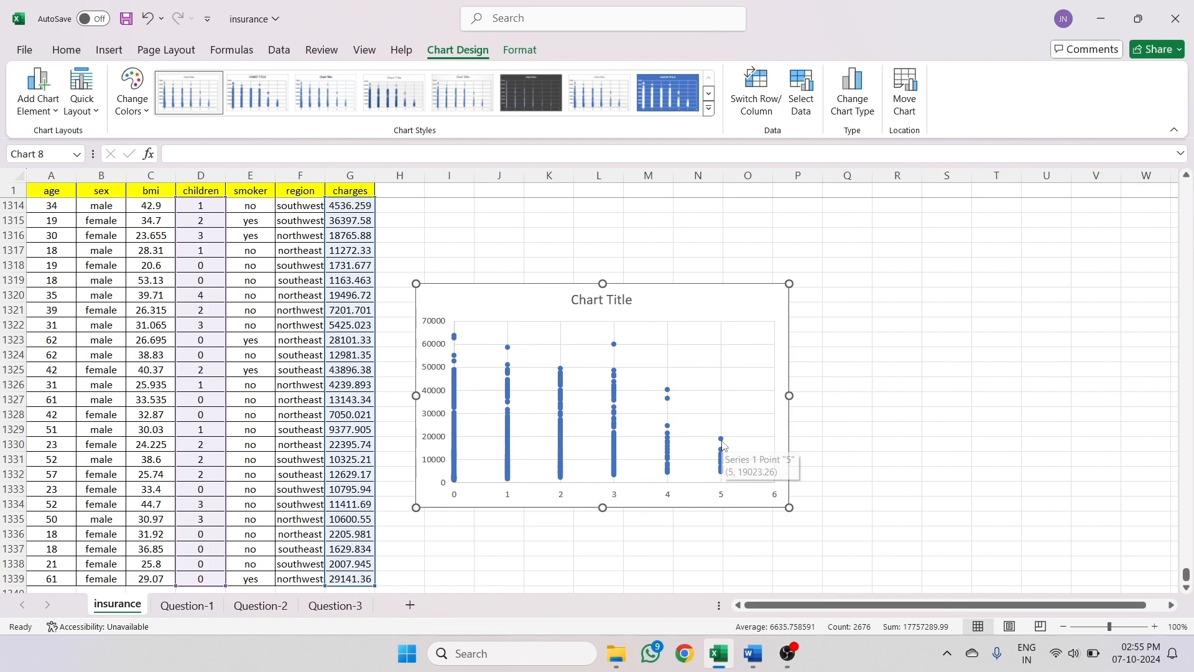
- Switch to the Project Details document in Word and highlight question 4, Dependents Analysis, in yellow
{"action": "left_click", "coordinate": [754, 655]}
{"action": "left_click_drag", "start_coordinate": [723, 527], "coordinate": [357, 477]}
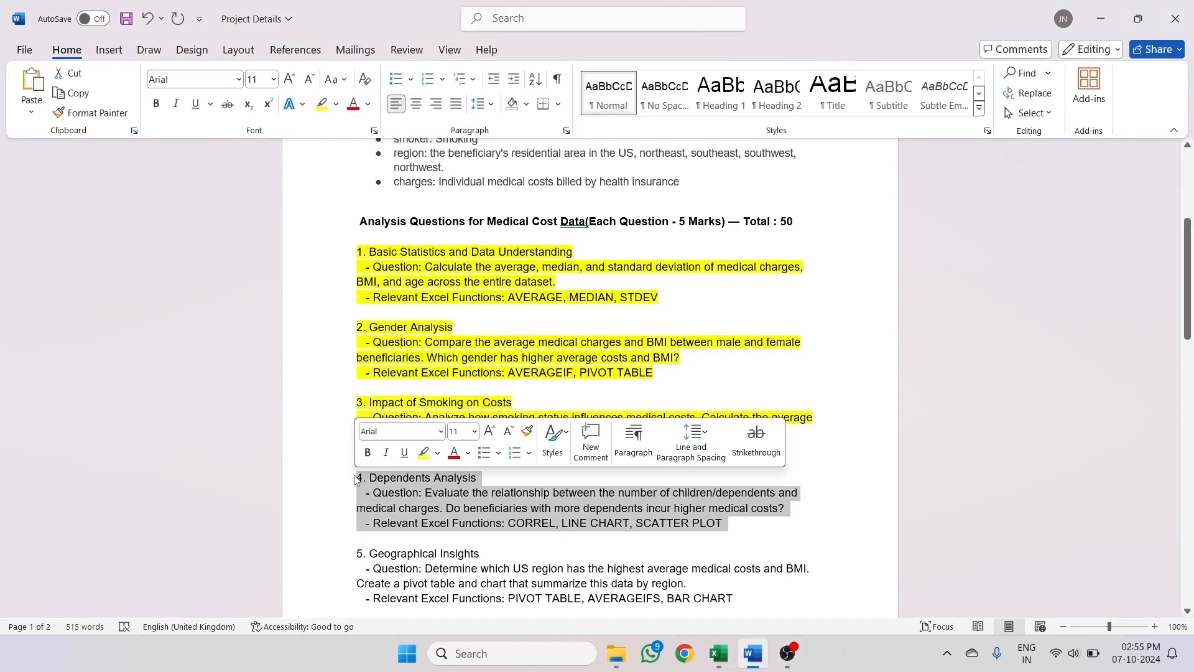
{"action": "left_click", "coordinate": [321, 104]}
{"action": "scroll", "coordinate": [755, 462], "scroll_direction": "down", "scroll_amount": 3}
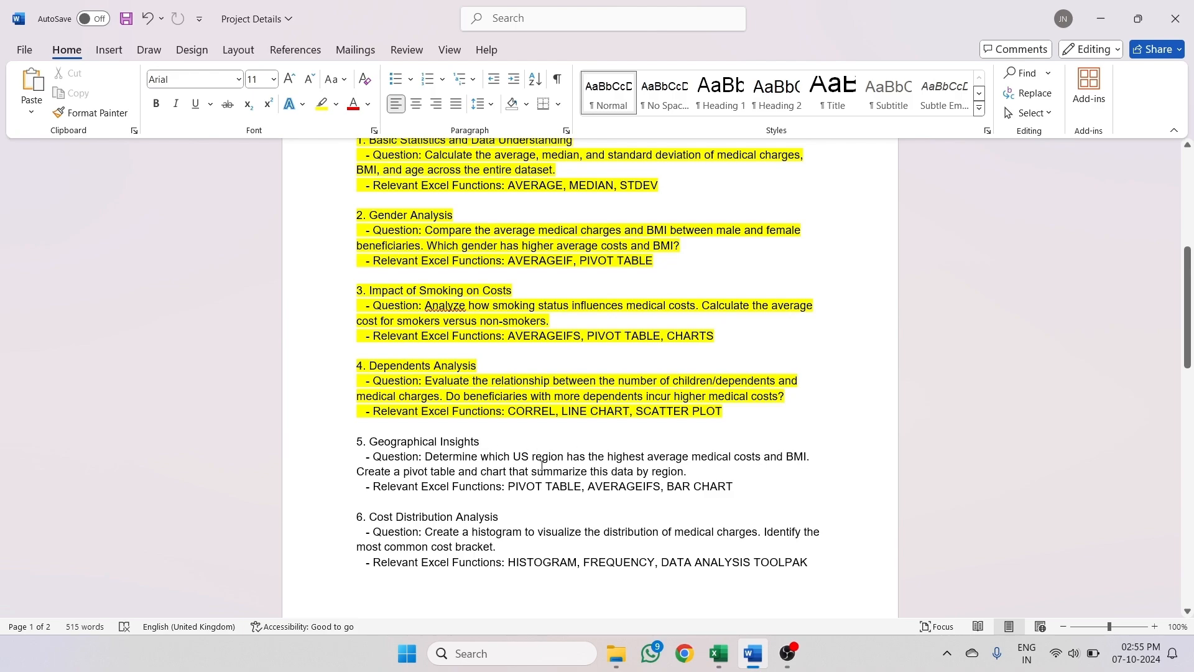
- Switch back to Excel and copy the full insurance dataset, headers included, from A1:G1339 into a new worksheet
{"action": "left_click", "coordinate": [719, 654]}
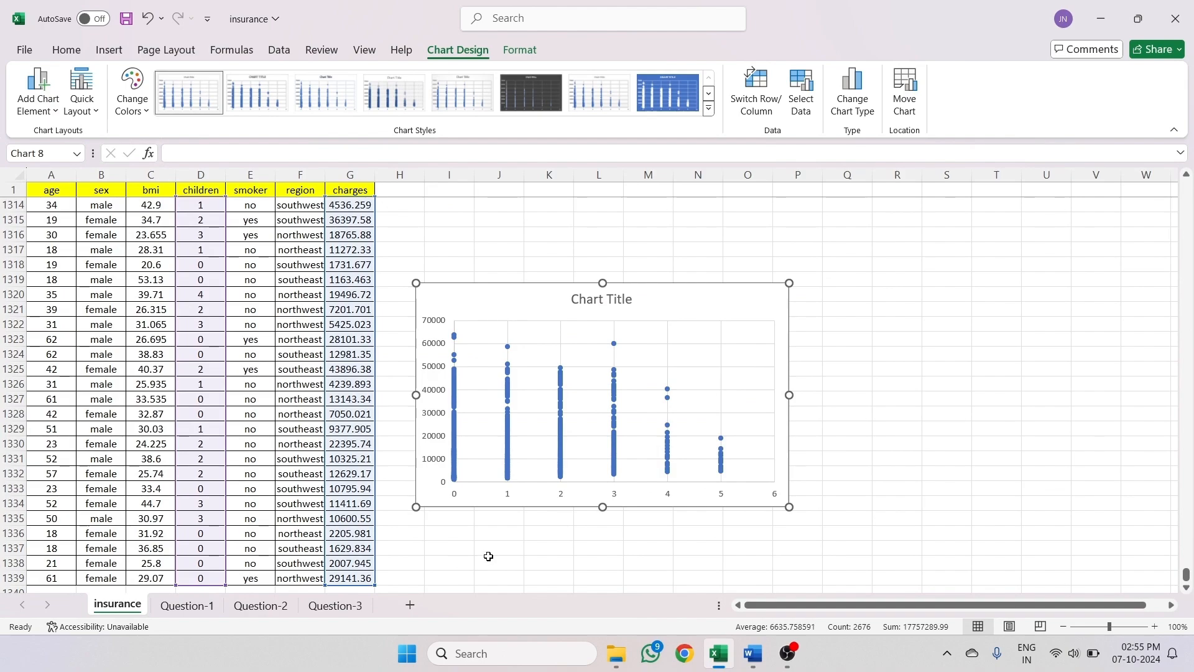
{"action": "left_click", "coordinate": [462, 541]}
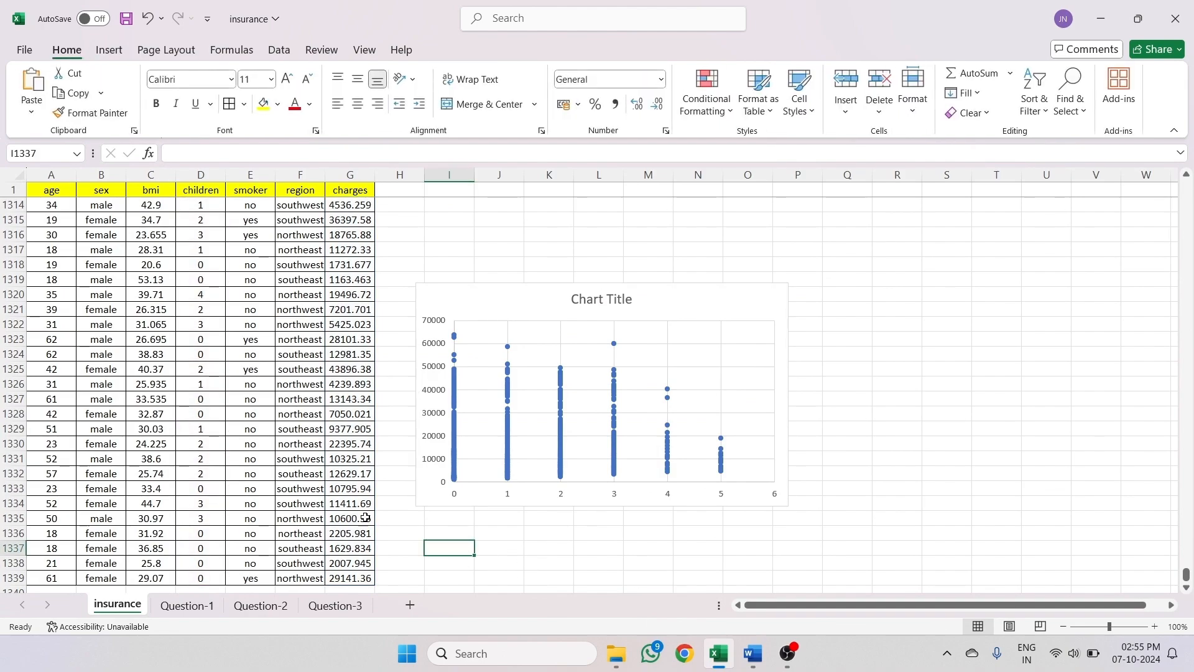
{"action": "scroll", "coordinate": [175, 425], "scroll_direction": "up", "scroll_amount": 8}
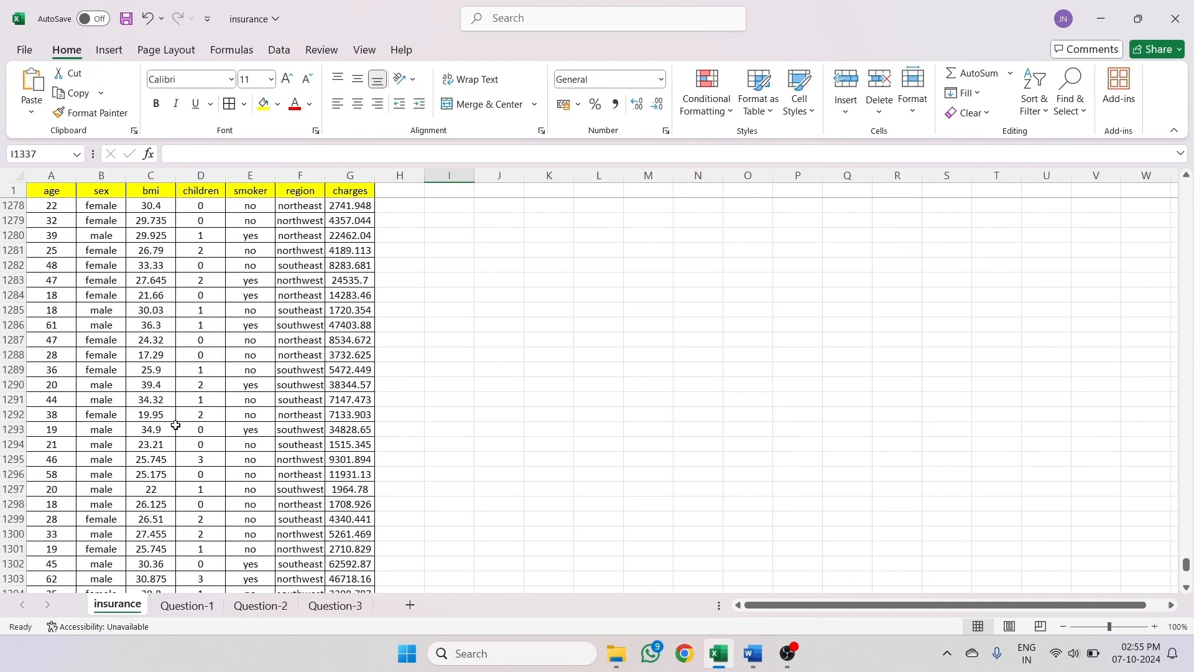
{"action": "scroll", "coordinate": [448, 386], "scroll_direction": "up", "scroll_amount": 10}
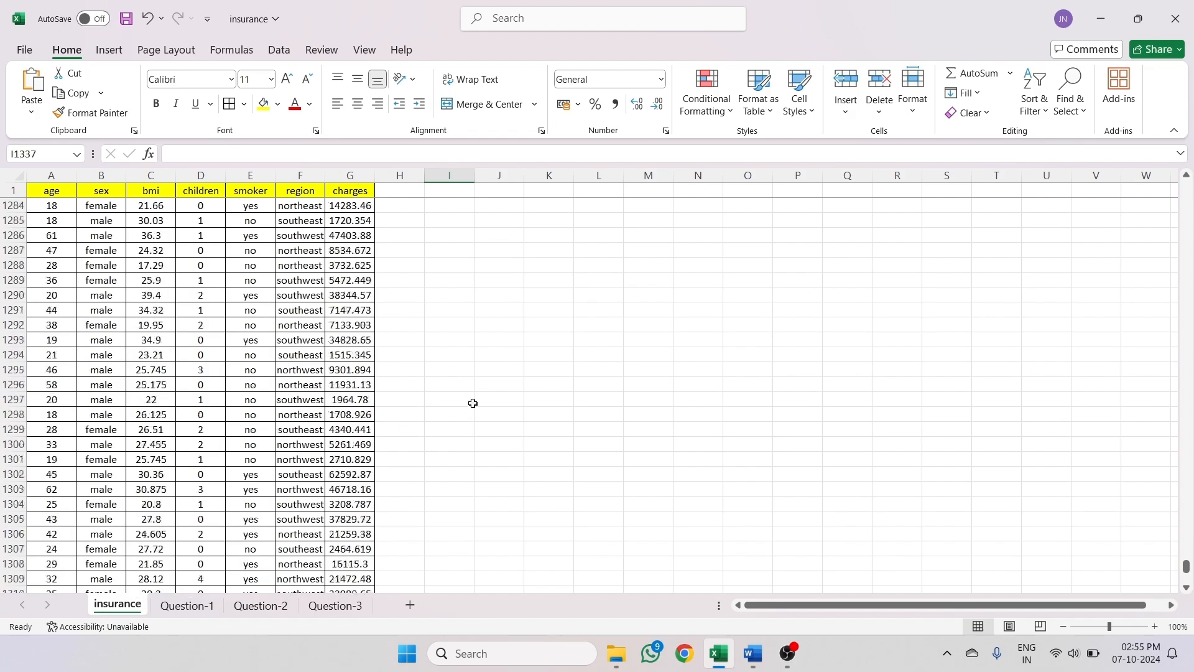
{"action": "left_click_drag", "start_coordinate": [1187, 559], "coordinate": [1185, 177]}
{"action": "left_click", "coordinate": [31, 191]}
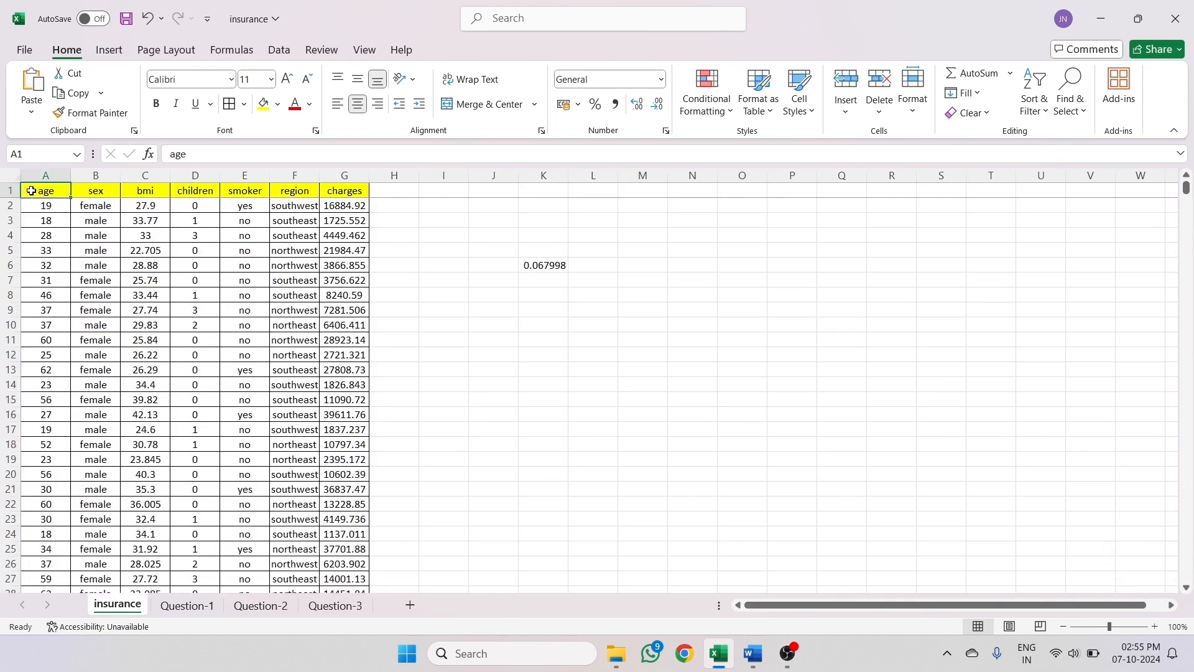
{"action": "key", "text": "ctrl+shift+Right"}
{"action": "key", "text": "ctrl+shift+Down"}
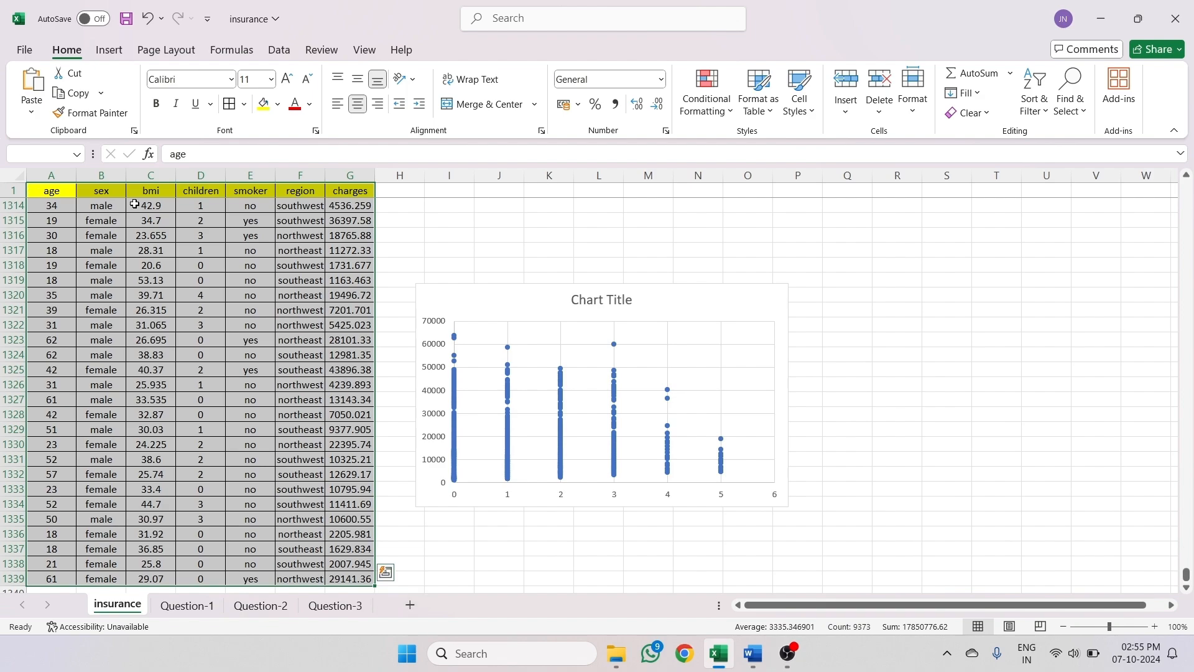
{"action": "key", "text": "ctrl+c"}
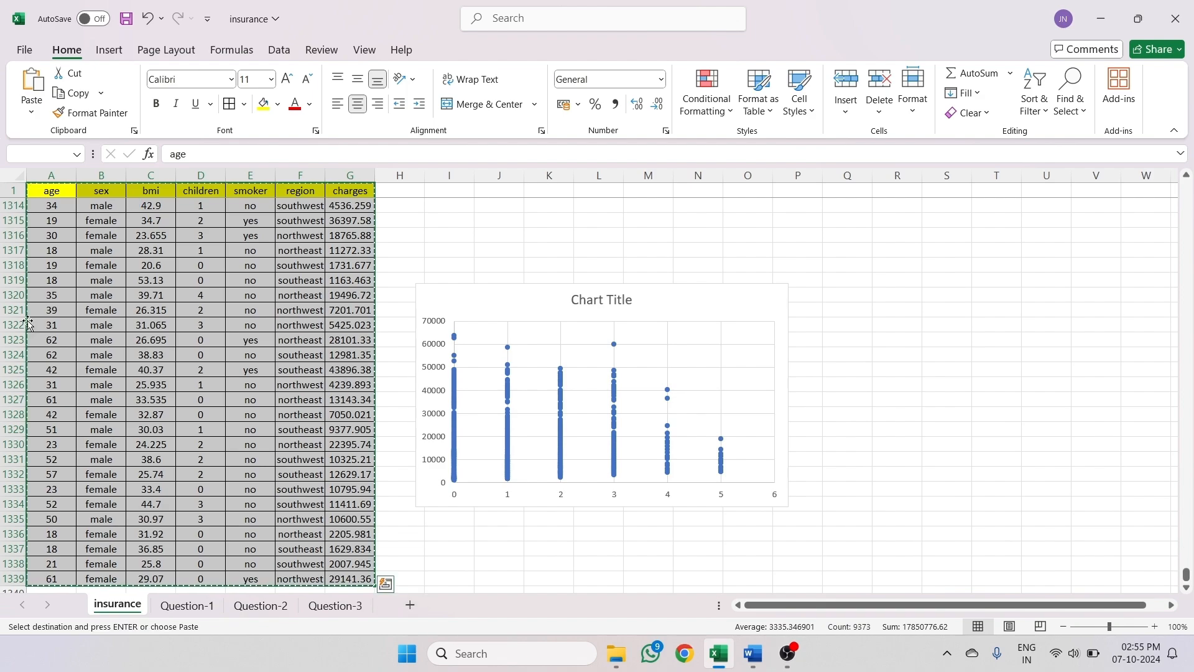
{"action": "left_click", "coordinate": [409, 604]}
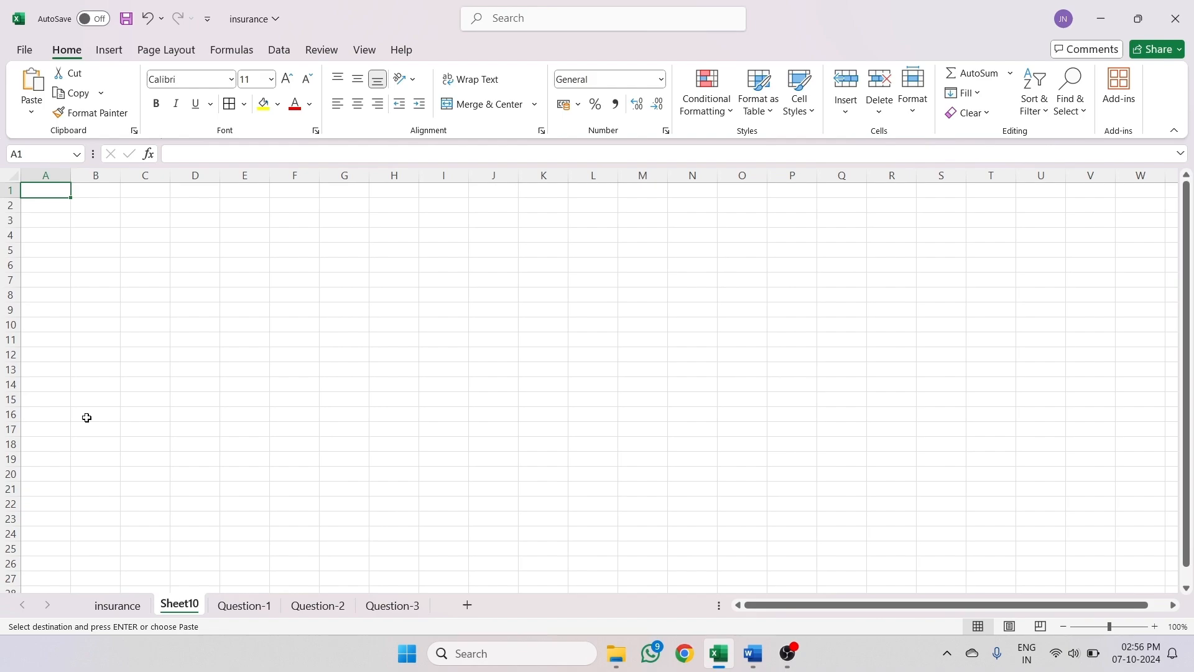
{"action": "key", "text": "ctrl+v"}
- Rename the insurance sheet, which holds the correlation and scatter chart, as Question-4
{"action": "left_click", "coordinate": [128, 613]}
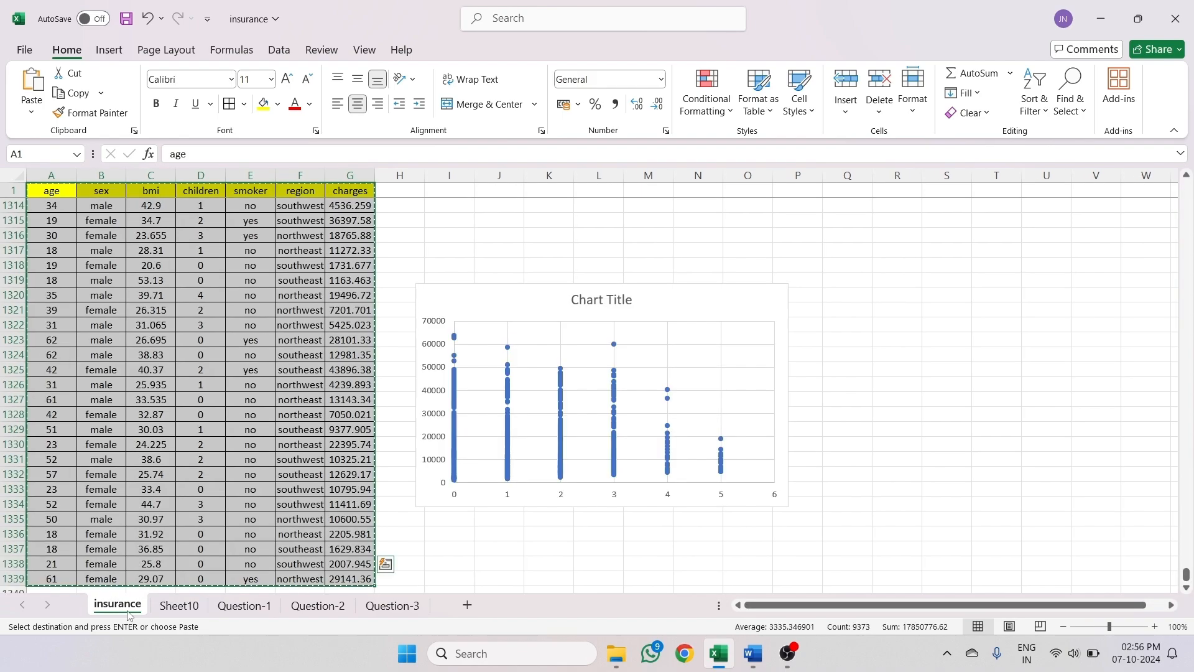
{"action": "double_click", "coordinate": [130, 606]}
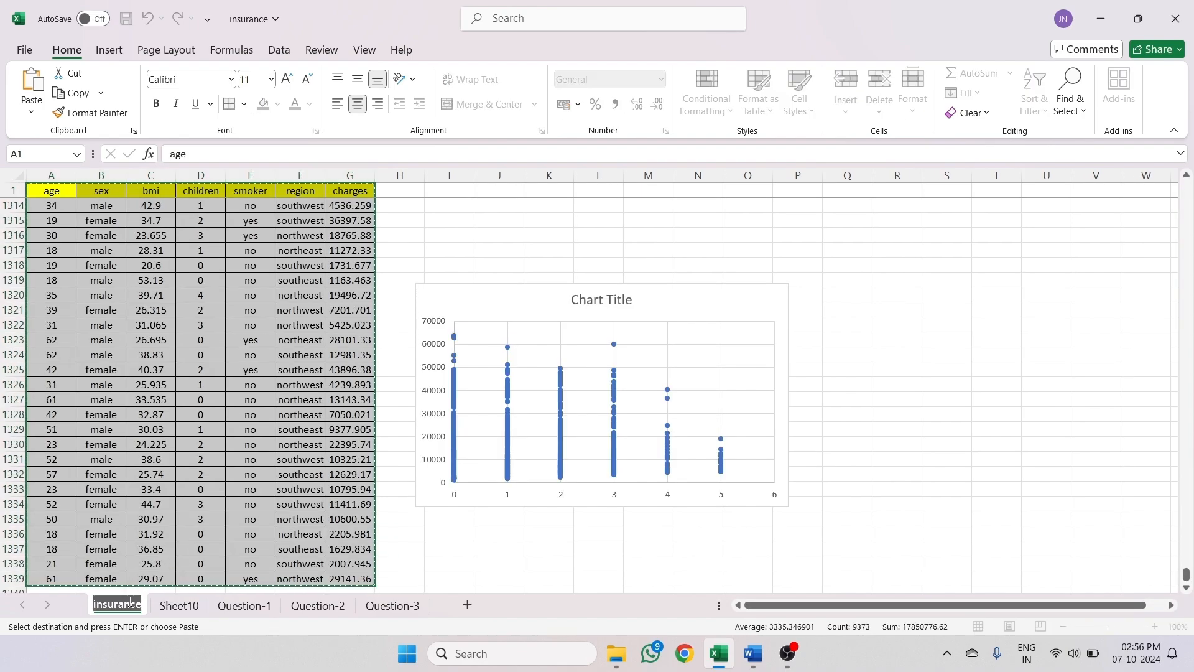
{"action": "type", "text": "Question"}
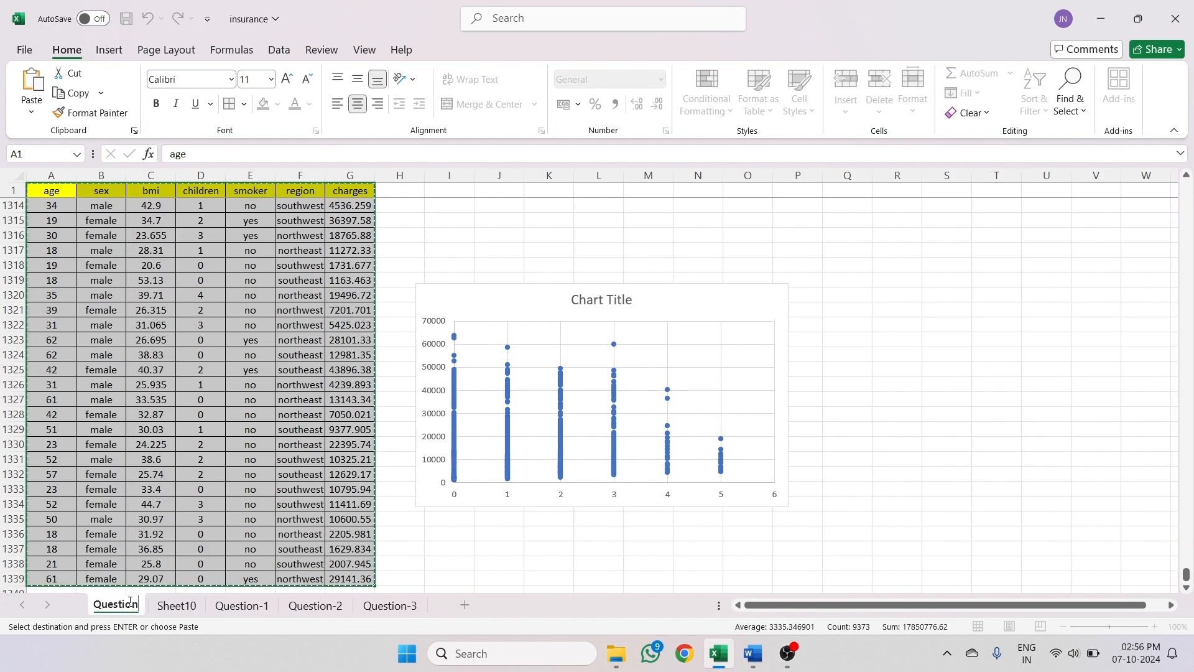
{"action": "type", "text": "-4"}
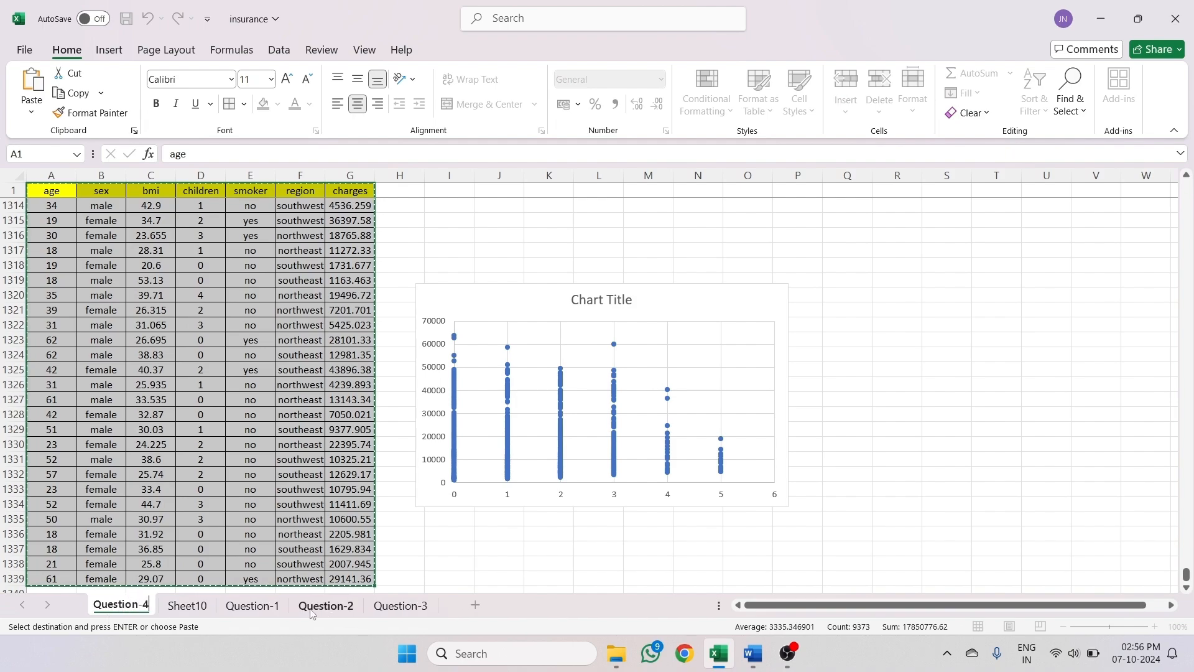
- Rename the new worksheet holding the copied dataset as Data and deselect the table
{"action": "left_click", "coordinate": [192, 607]}
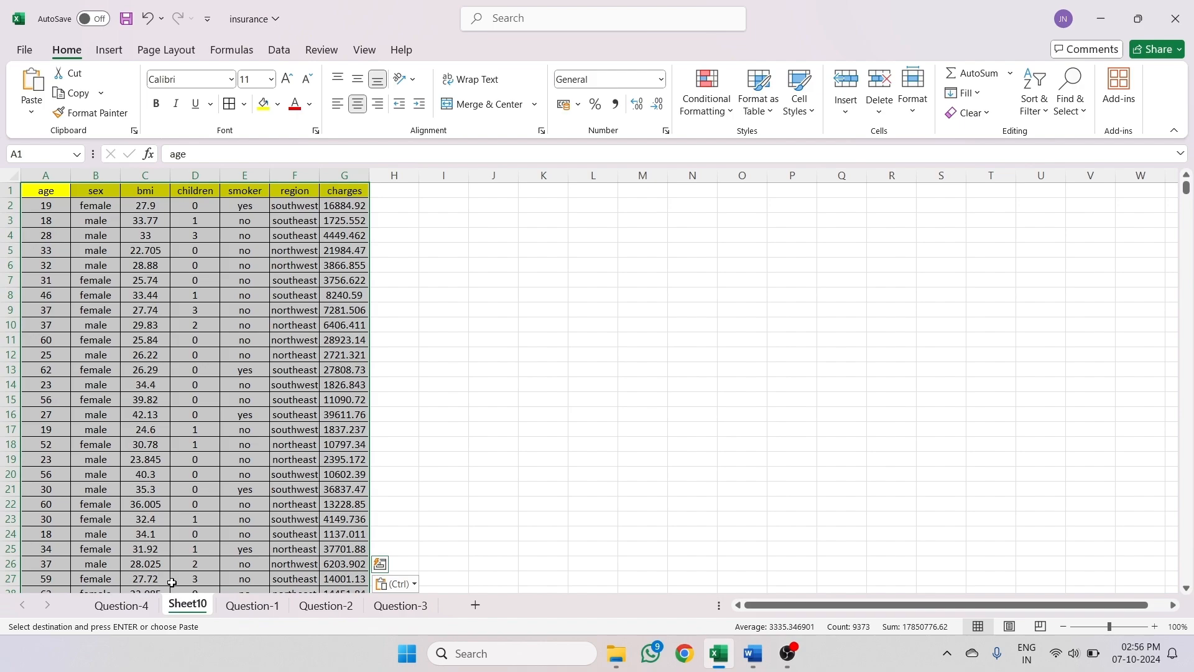
{"action": "double_click", "coordinate": [197, 605]}
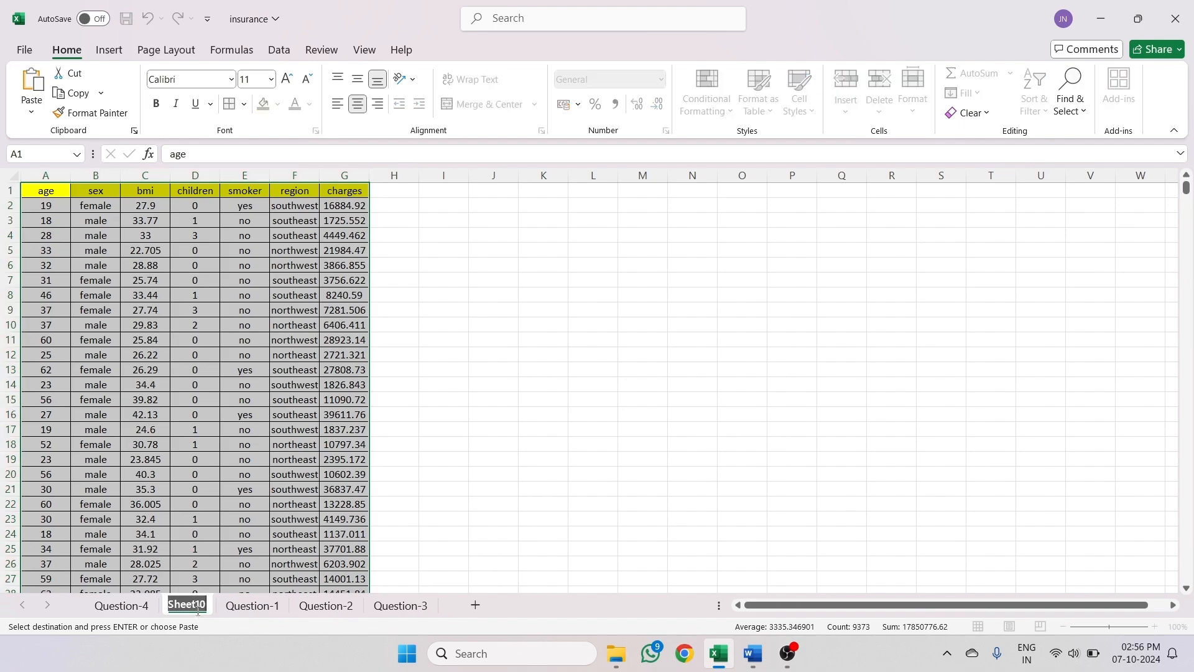
{"action": "type", "text": "Data"}
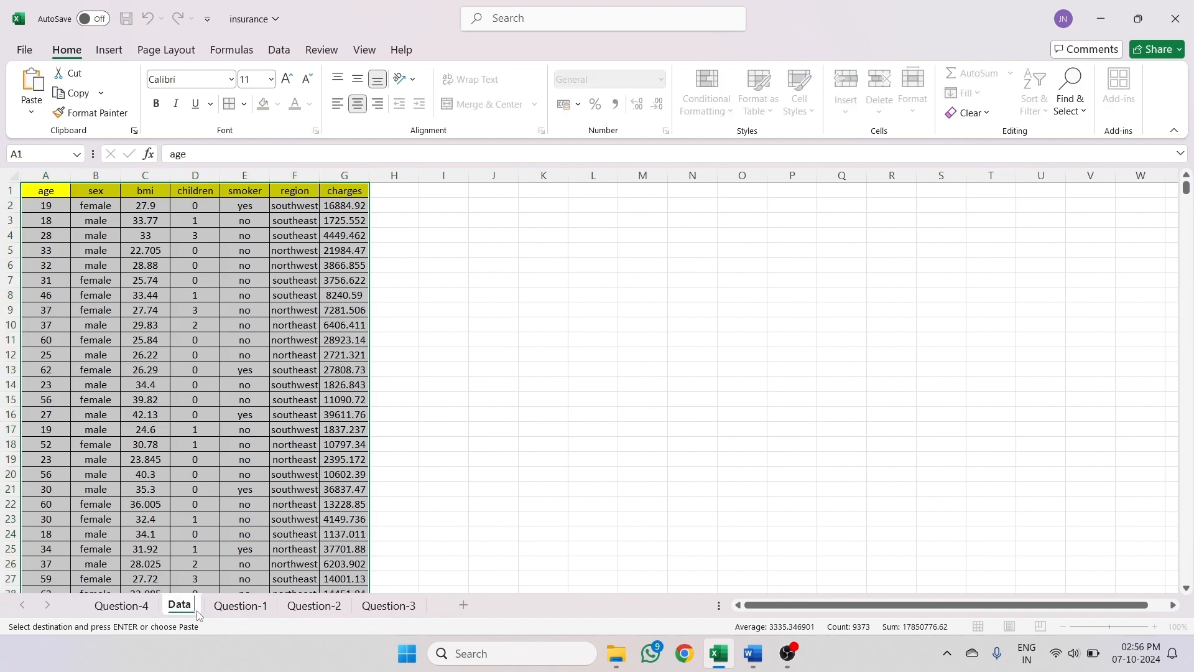
{"action": "key", "text": "Return"}
{"action": "left_click", "coordinate": [473, 488]}
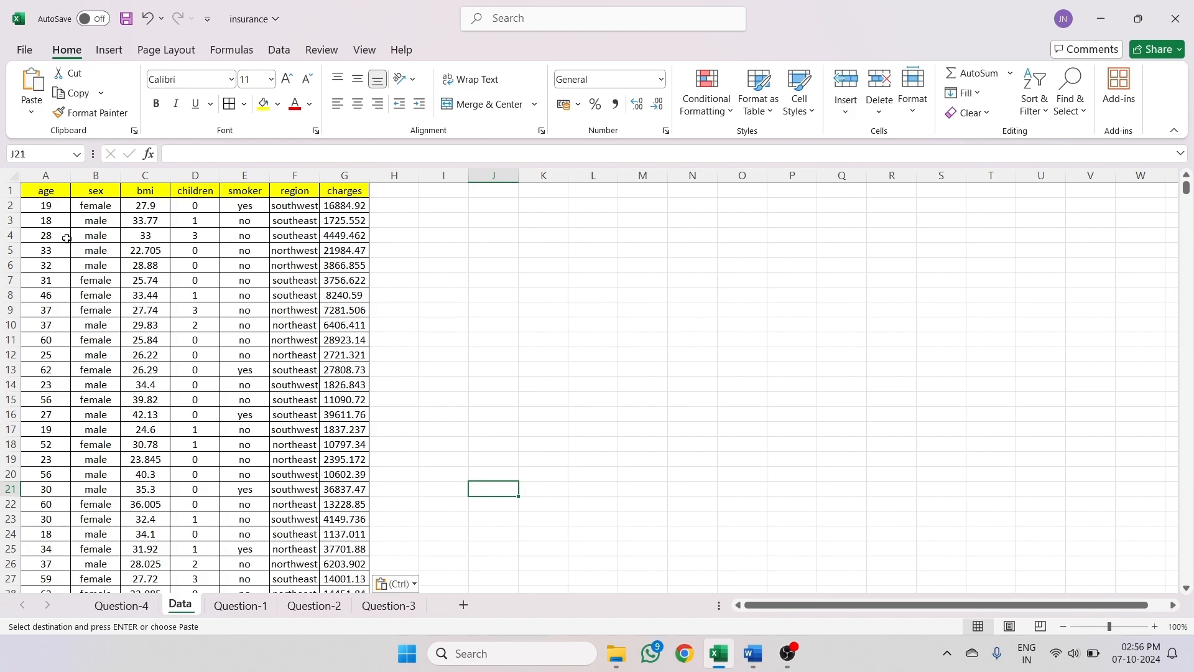
- Create a PivotTable from the whole table A1:G1339 on the Data sheet, placed in a new worksheet
{"action": "left_click", "coordinate": [45, 193]}
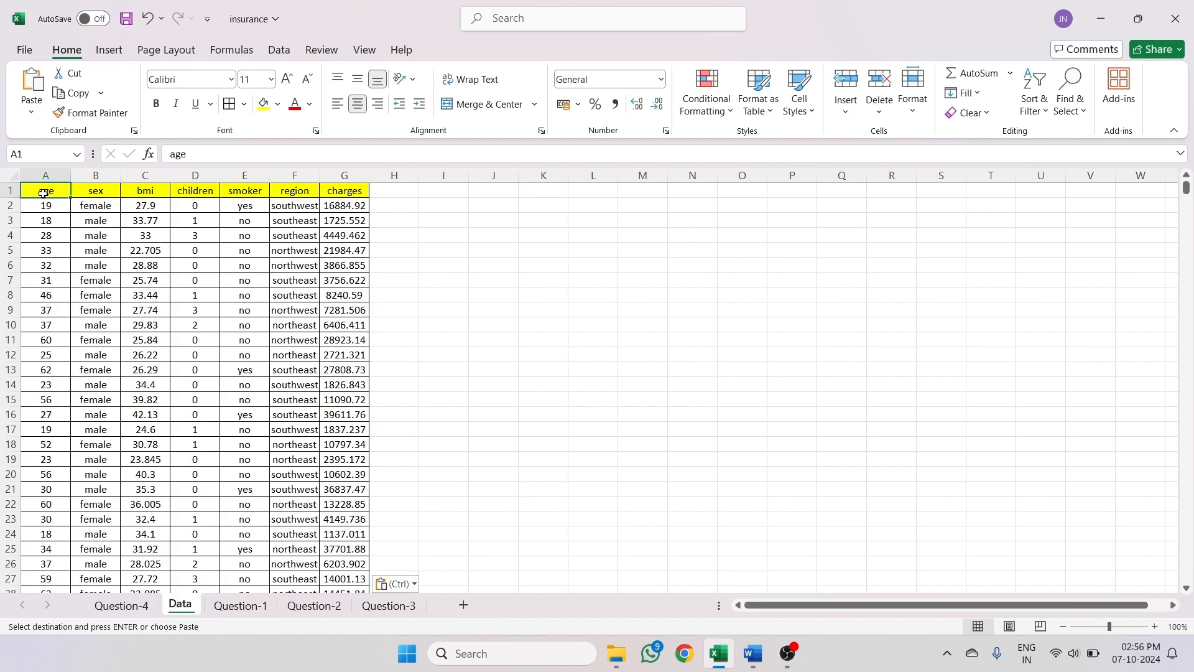
{"action": "key", "text": "ctrl+shift+Right"}
{"action": "key", "text": "ctrl+shift+Down"}
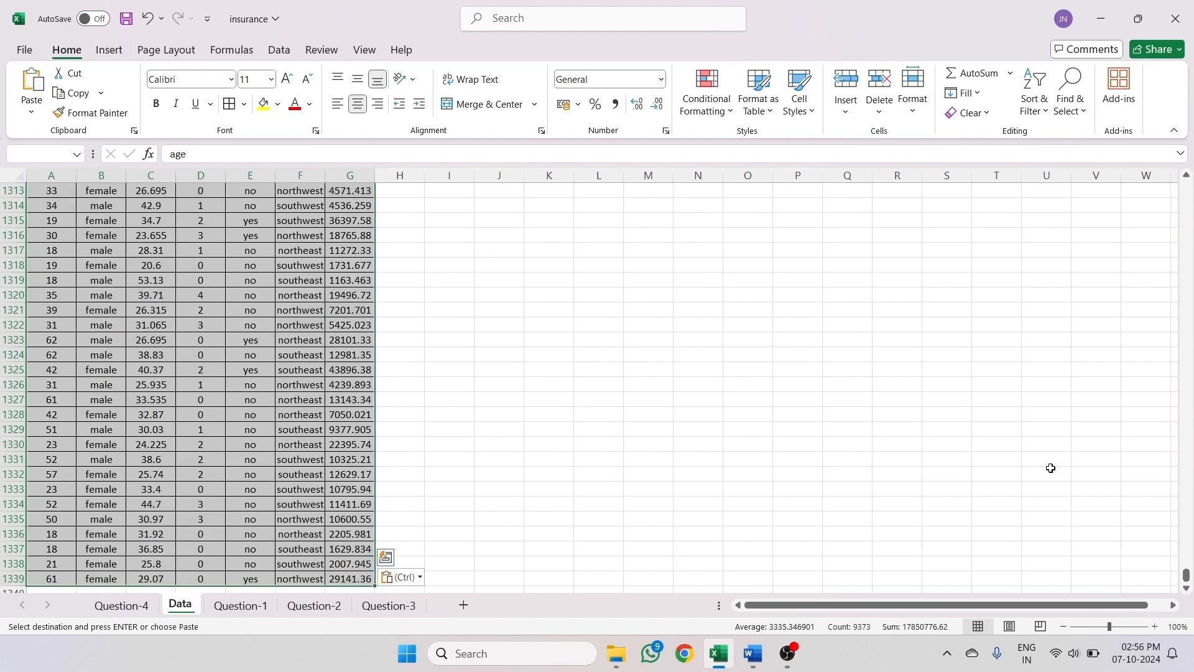
{"action": "left_click_drag", "start_coordinate": [1187, 577], "coordinate": [1185, 187]}
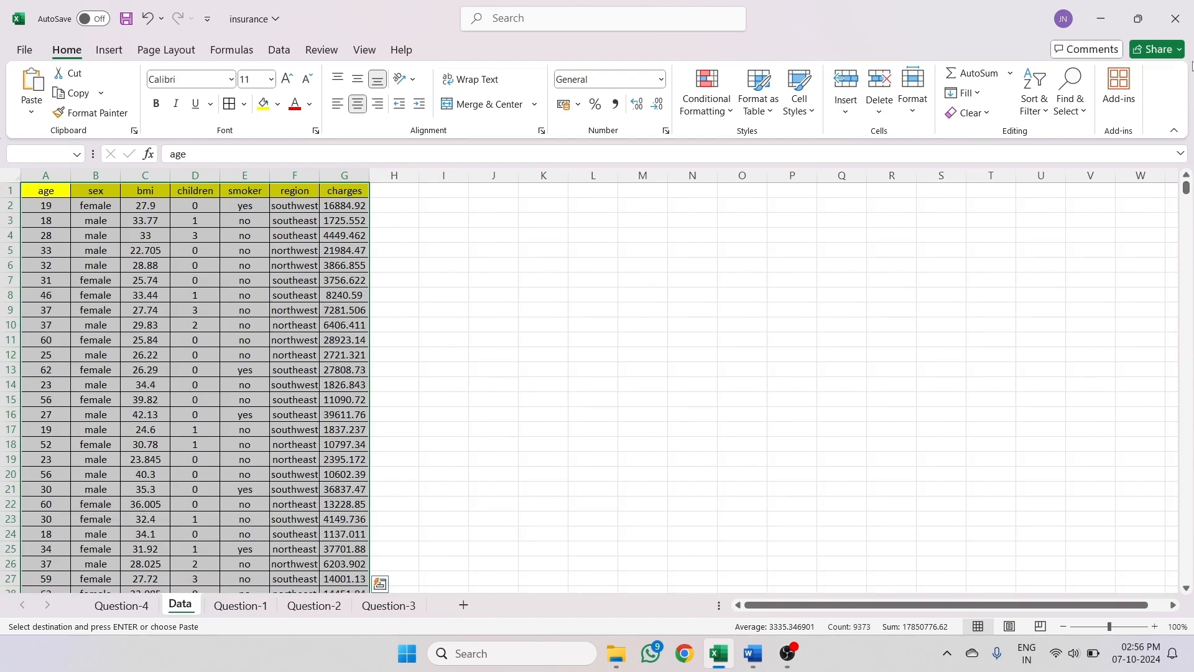
{"action": "left_click", "coordinate": [109, 50]}
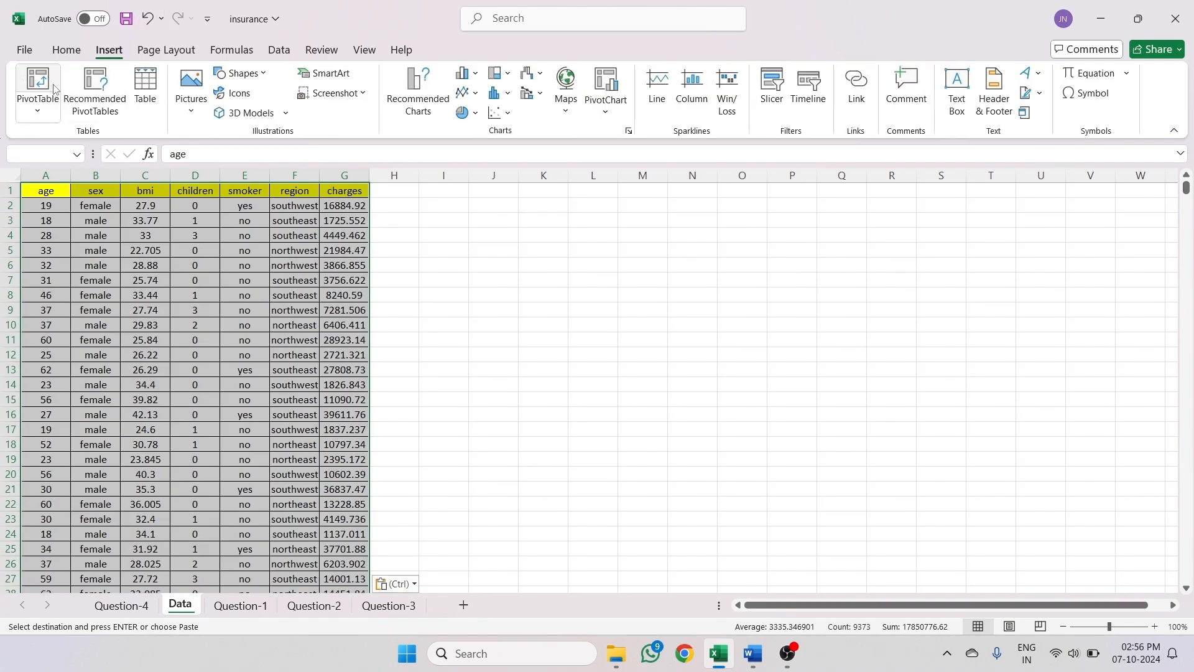
{"action": "left_click", "coordinate": [37, 81]}
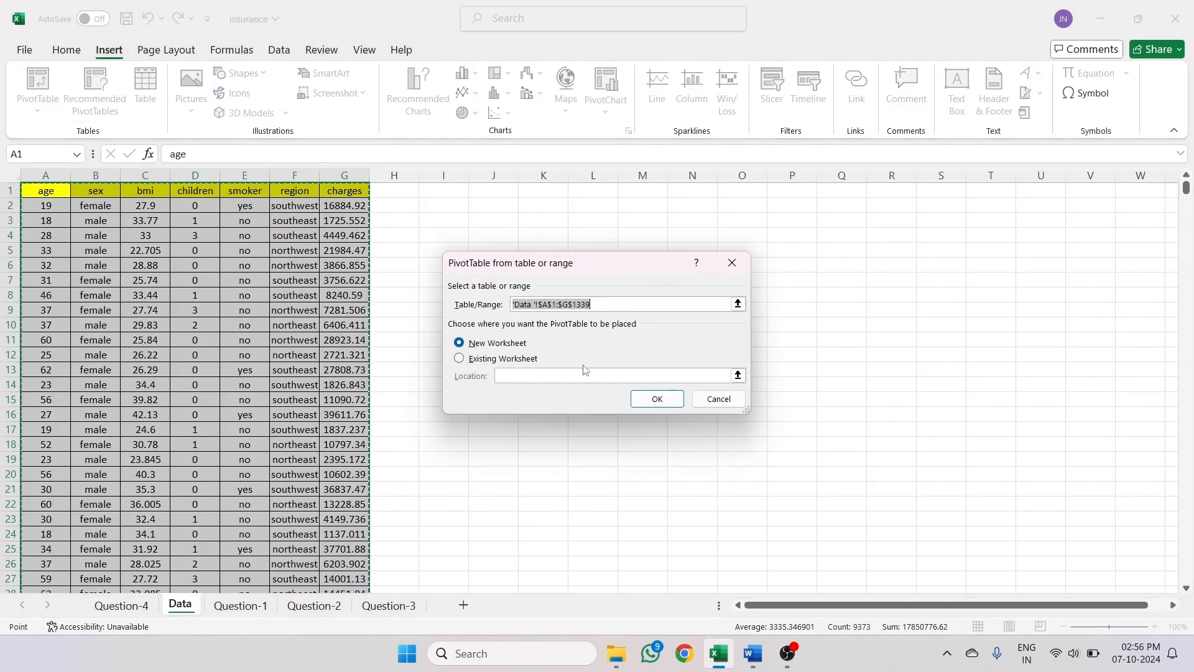
{"action": "left_click", "coordinate": [658, 398]}
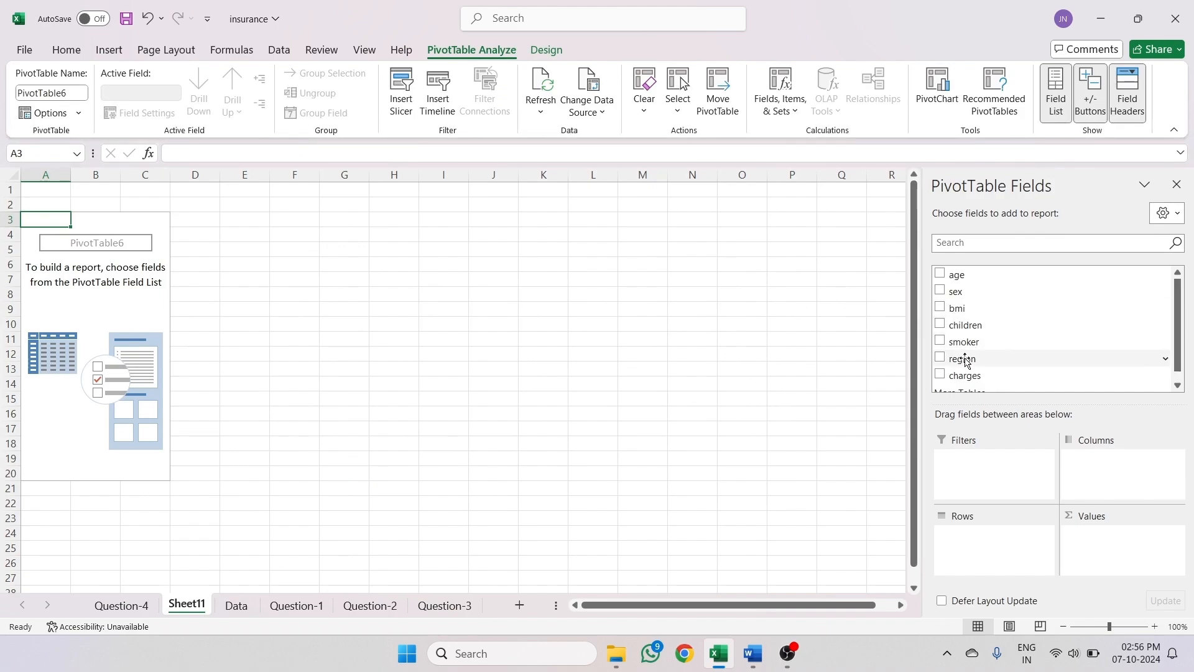
- Build the PivotTable with region as rows and charges as values, summarized by Average
{"action": "left_click_drag", "start_coordinate": [970, 375], "coordinate": [1071, 526]}
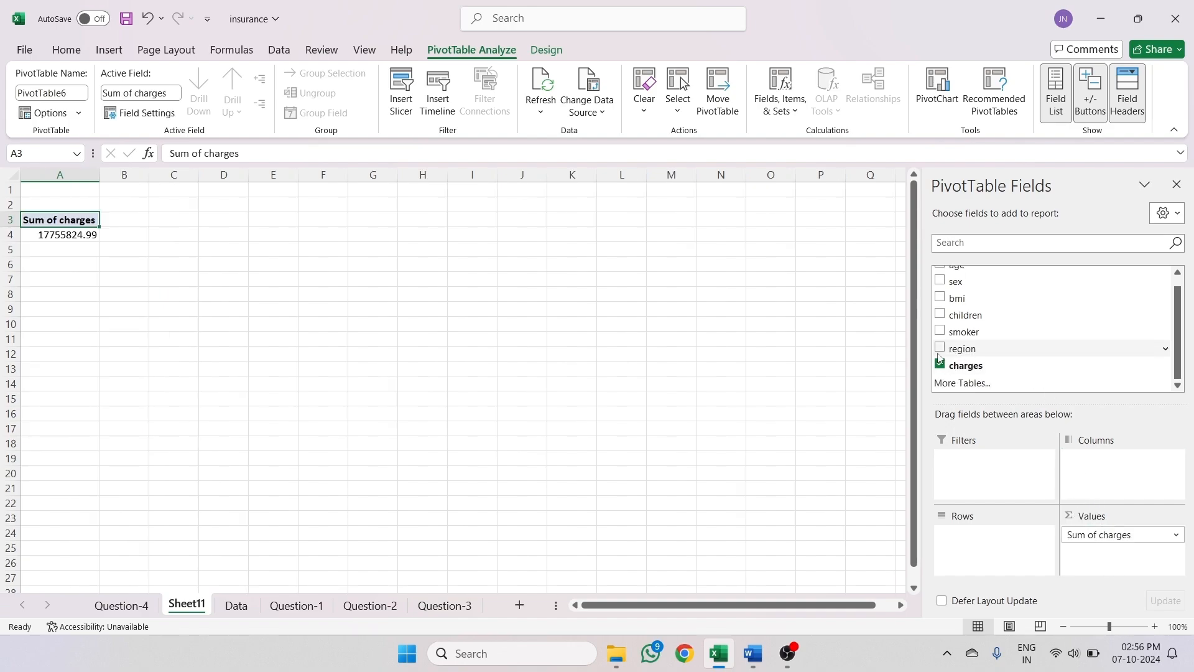
{"action": "left_click_drag", "start_coordinate": [941, 350], "coordinate": [982, 547]}
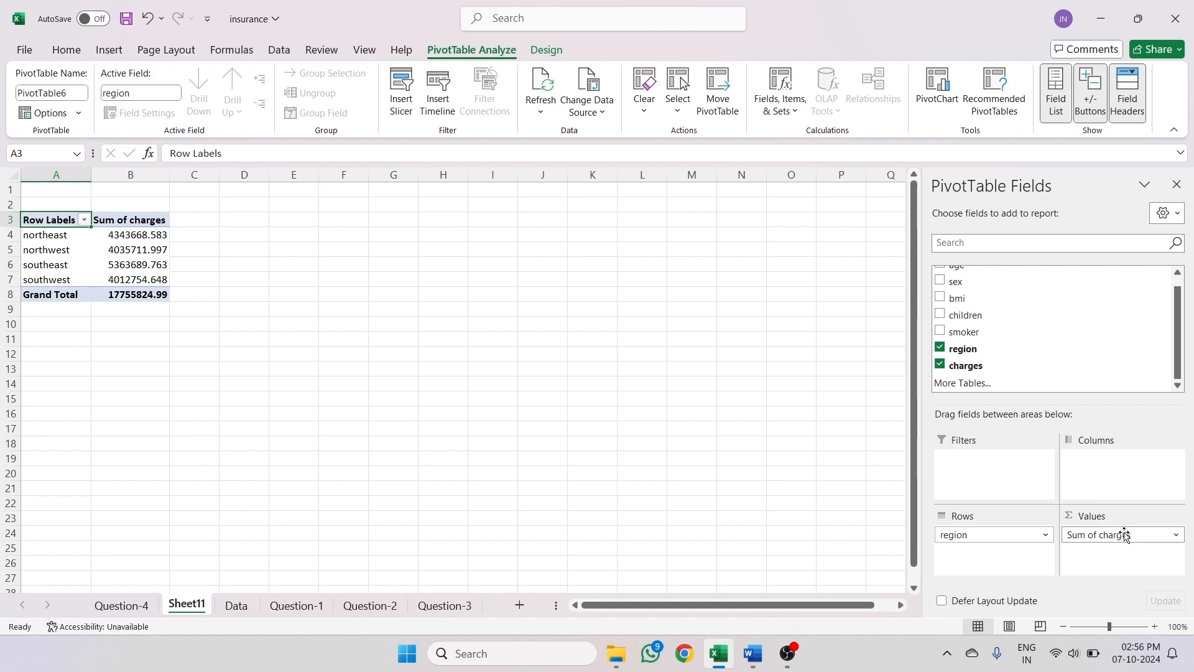
{"action": "left_click", "coordinate": [1143, 538]}
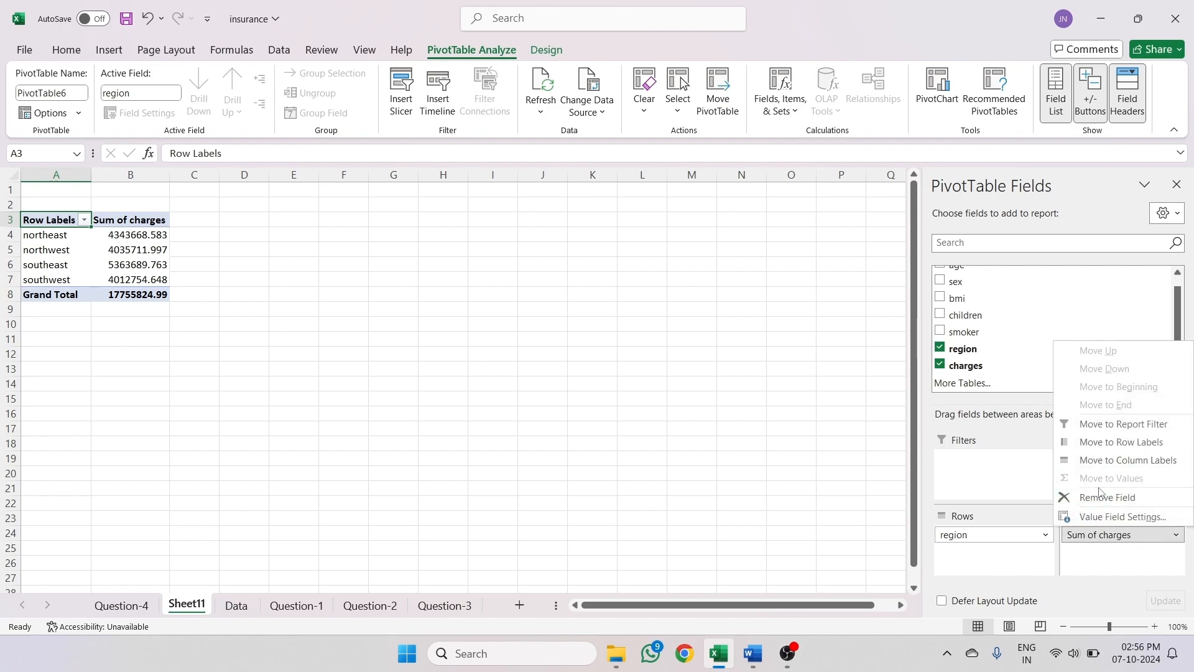
{"action": "left_click", "coordinate": [1118, 517]}
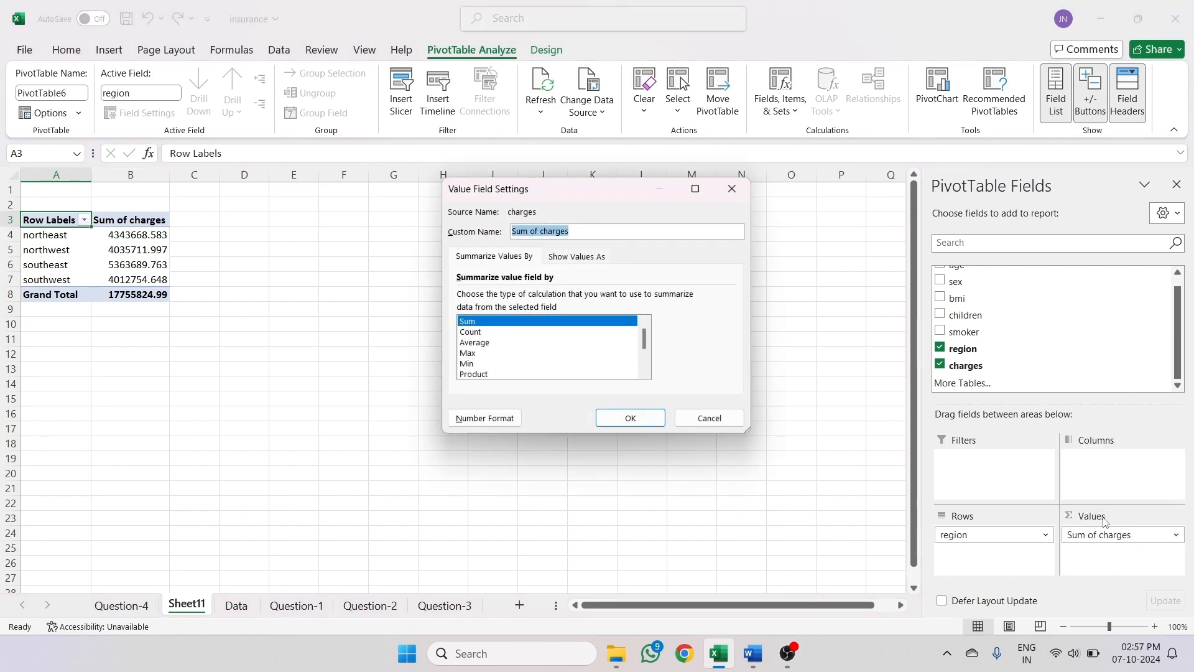
{"action": "left_click", "coordinate": [472, 343]}
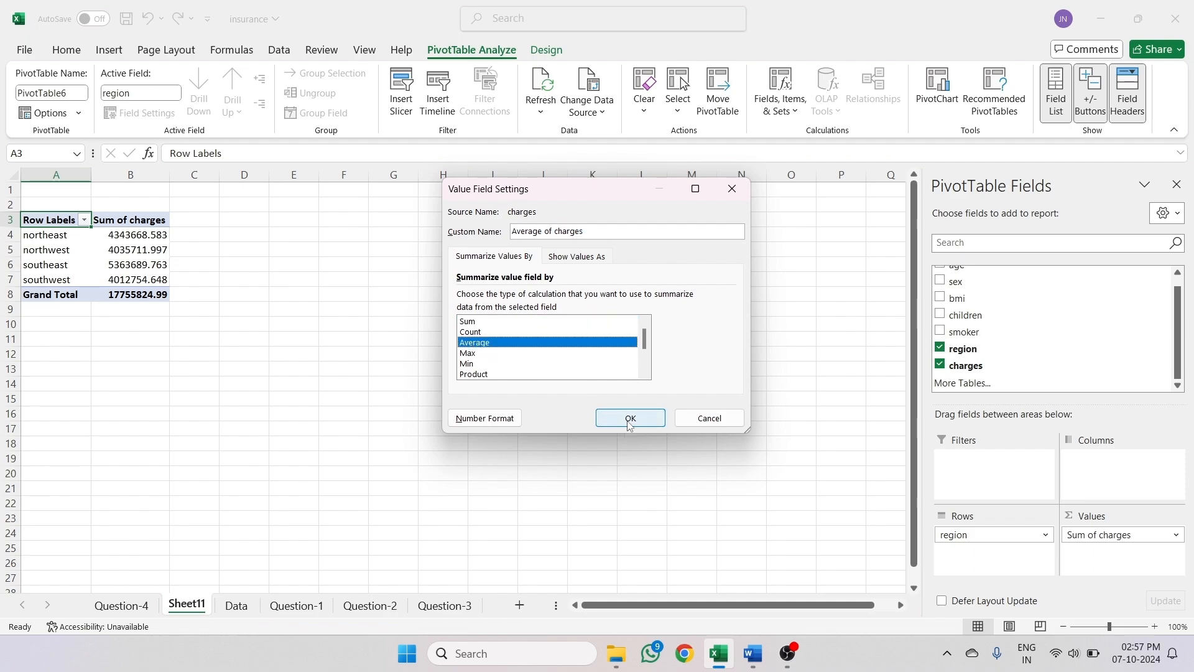
{"action": "left_click", "coordinate": [630, 418]}
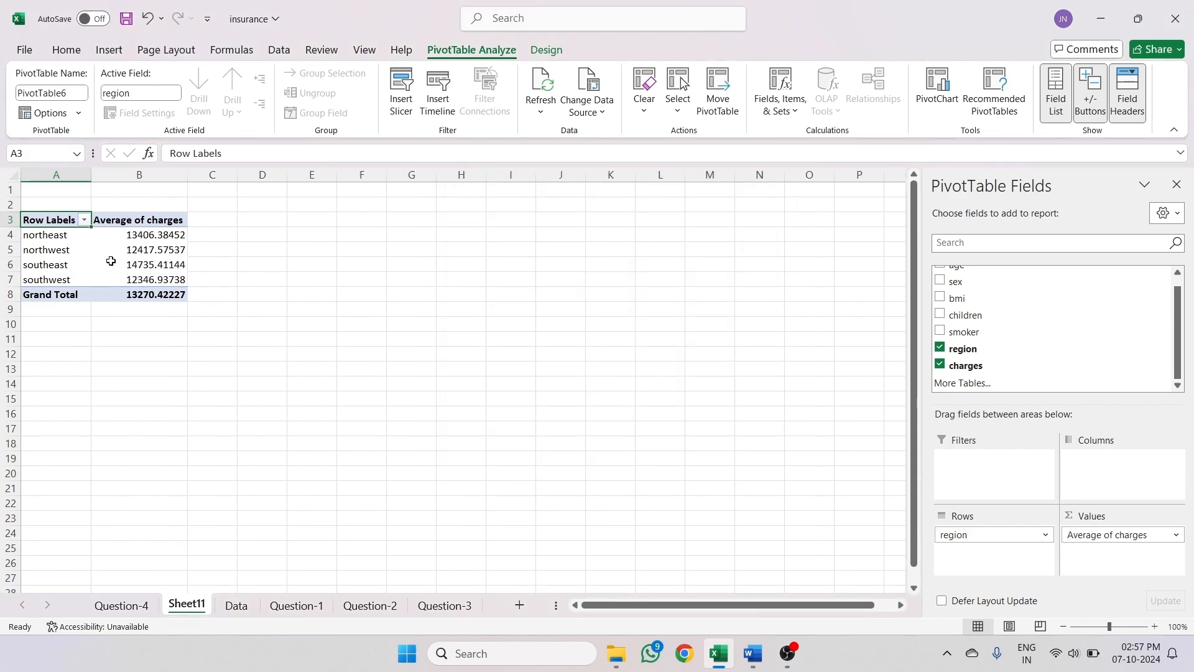
- Insert a clustered column PivotChart of average charges by region and move it slightly up beside the PivotTable
{"action": "left_click", "coordinate": [111, 261]}
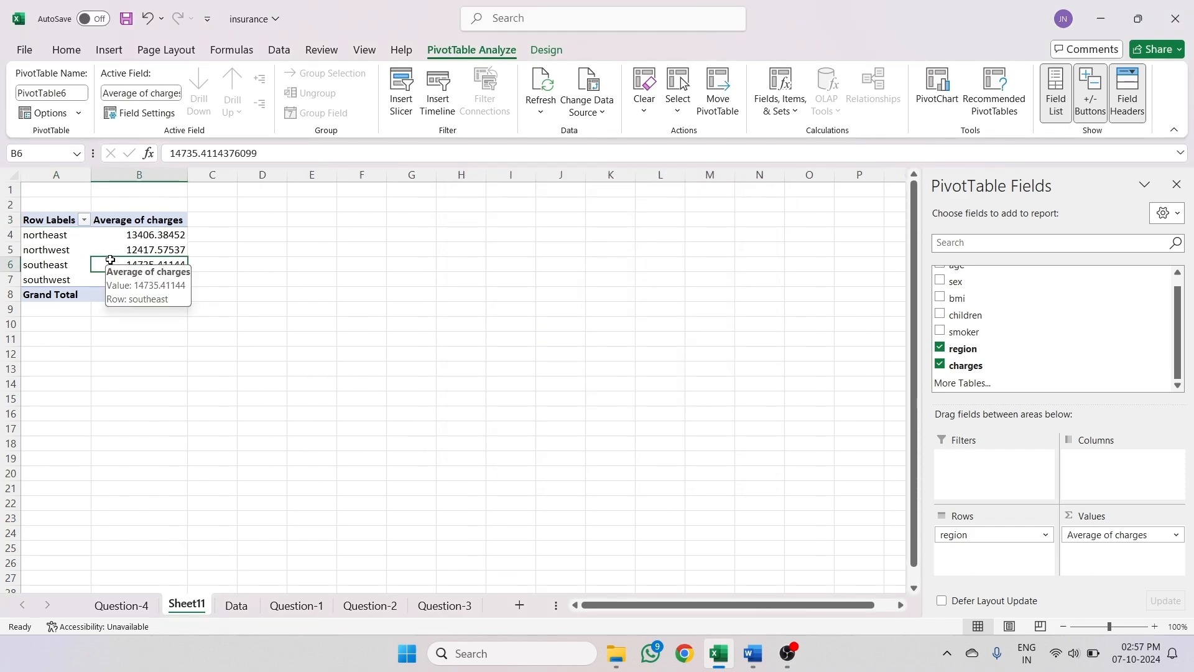
{"action": "left_click", "coordinate": [939, 91]}
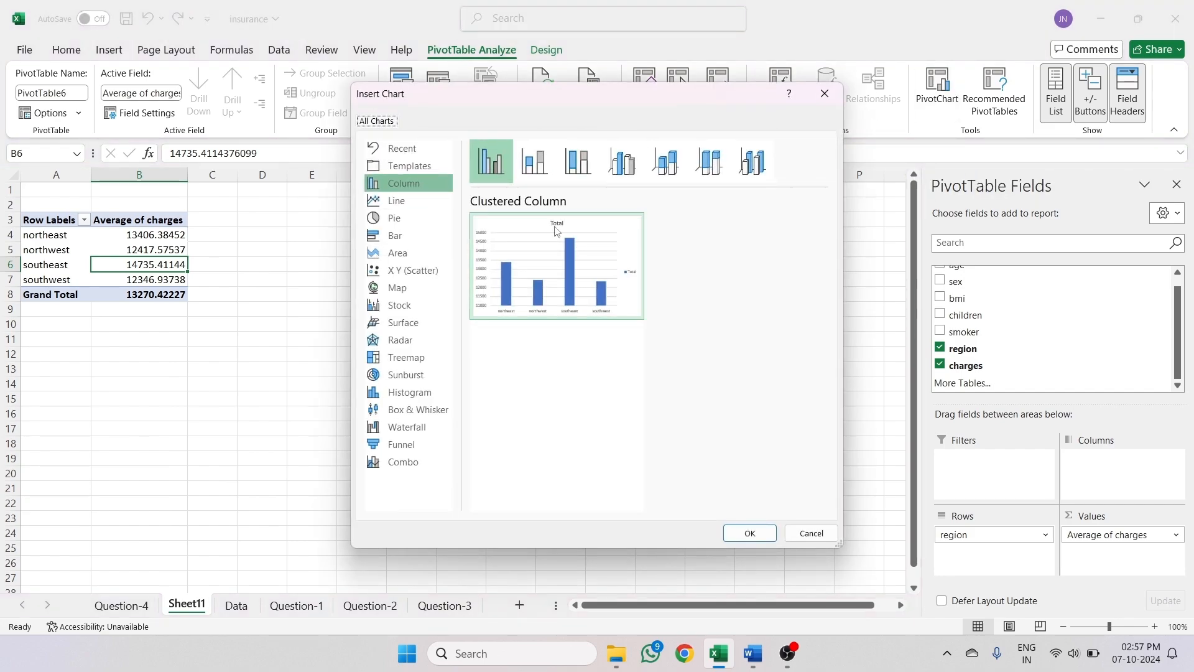
{"action": "mouse_move", "coordinate": [571, 268]}
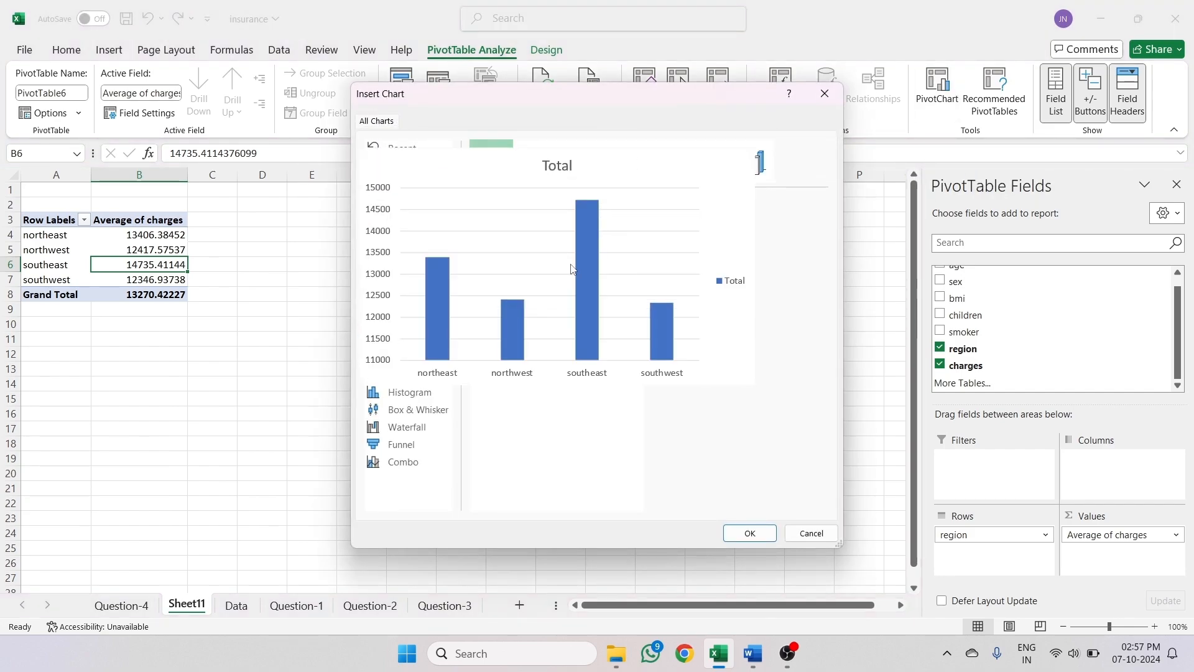
{"action": "left_click", "coordinate": [751, 534]}
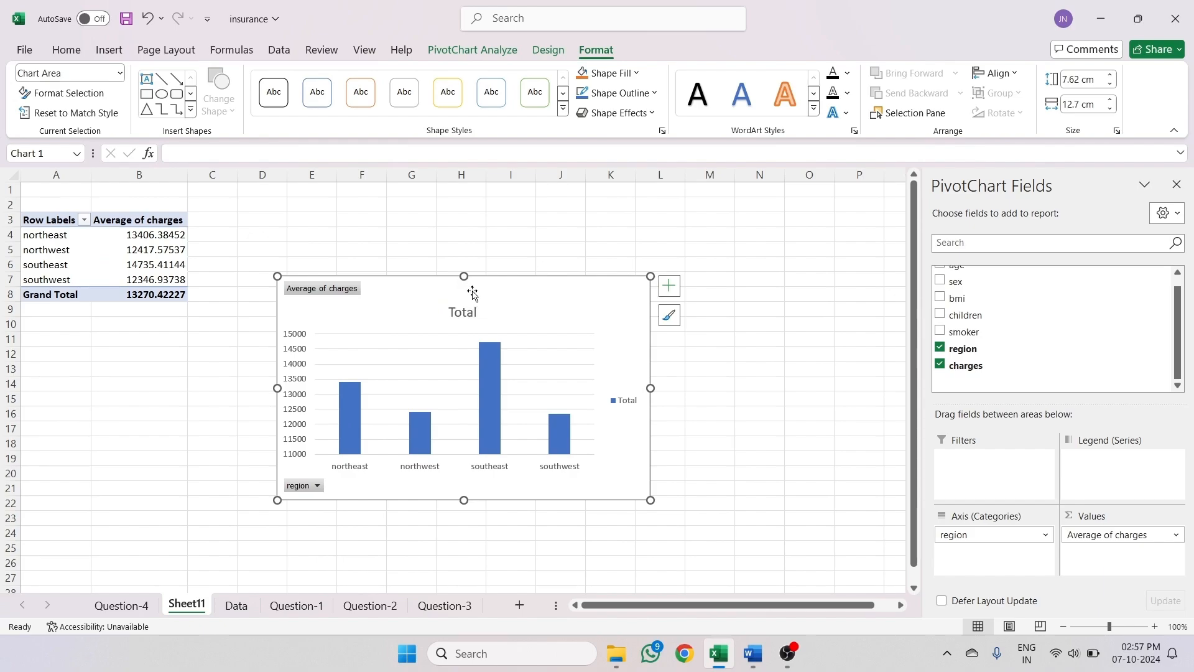
{"action": "left_click_drag", "start_coordinate": [472, 289], "coordinate": [490, 257]}
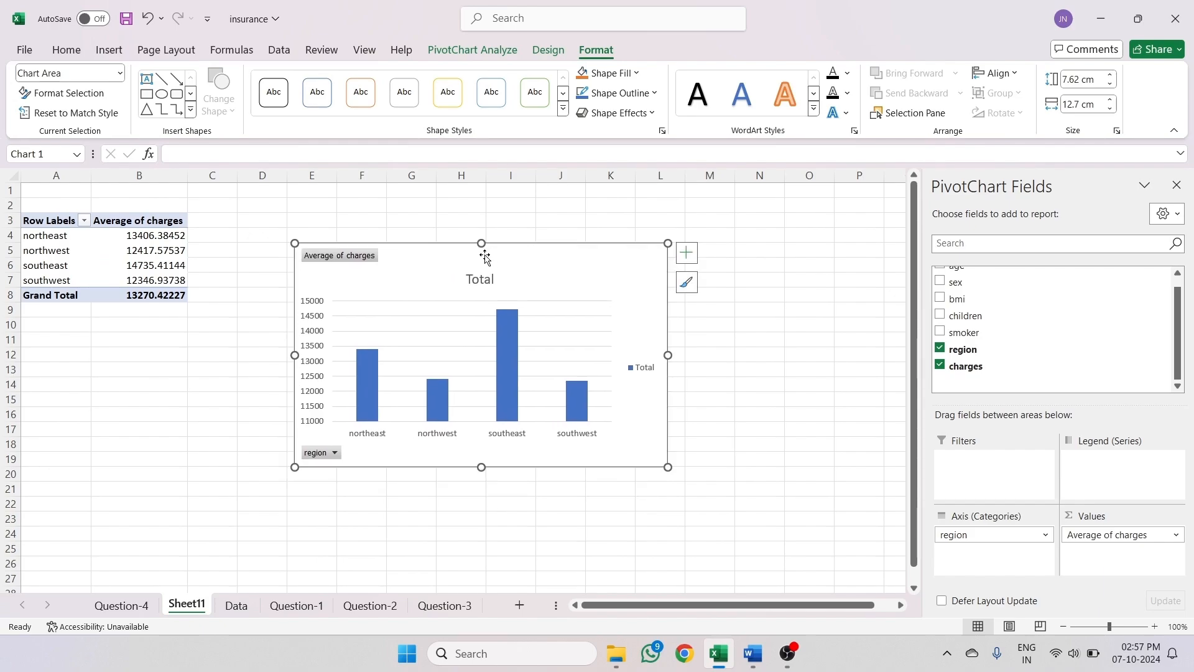
- Remove the PivotChart's gridlines and legend, and add a data table with legend keys below the columns
{"action": "left_click", "coordinate": [687, 258]}
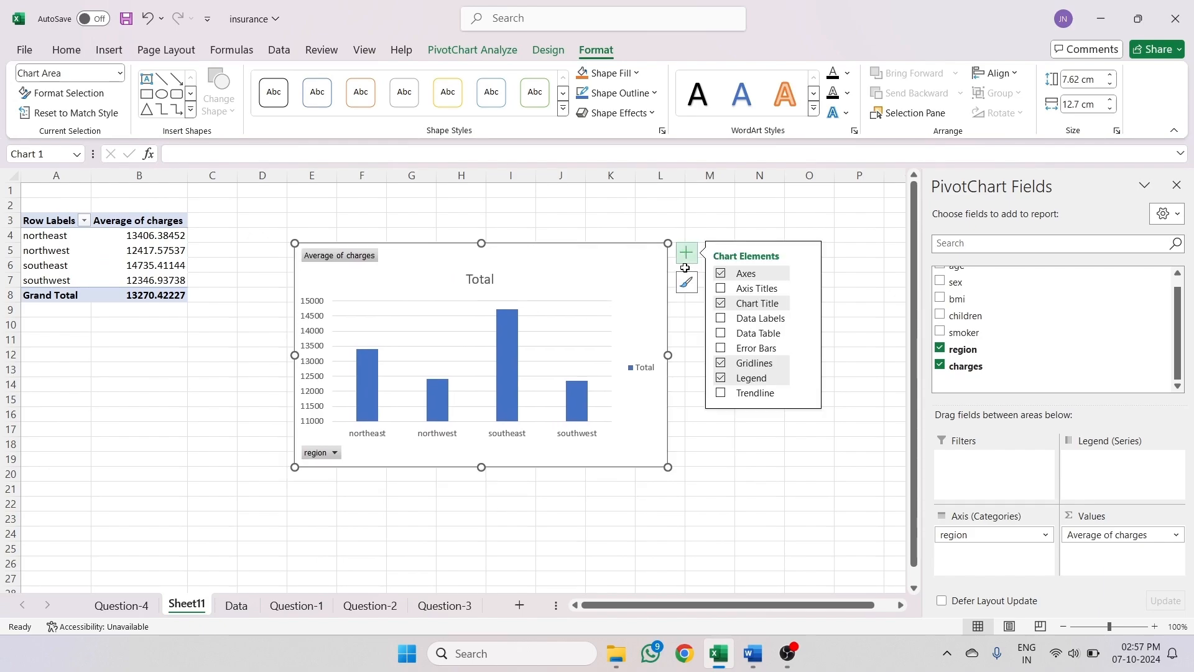
{"action": "left_click", "coordinate": [721, 364]}
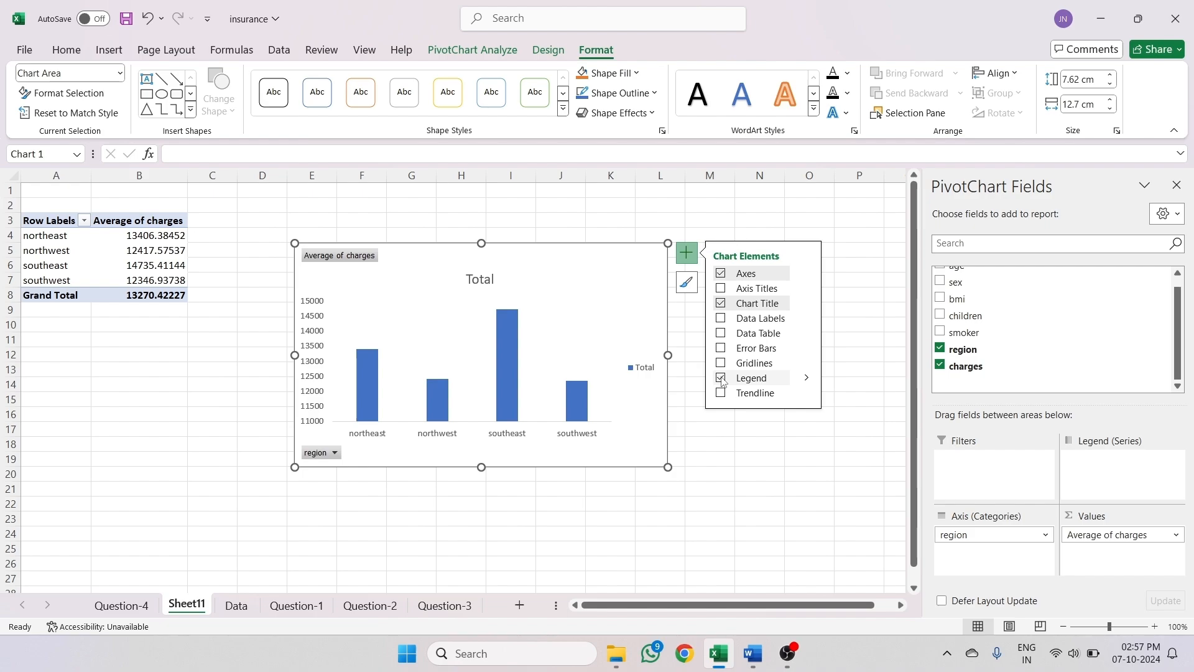
{"action": "left_click", "coordinate": [721, 379]}
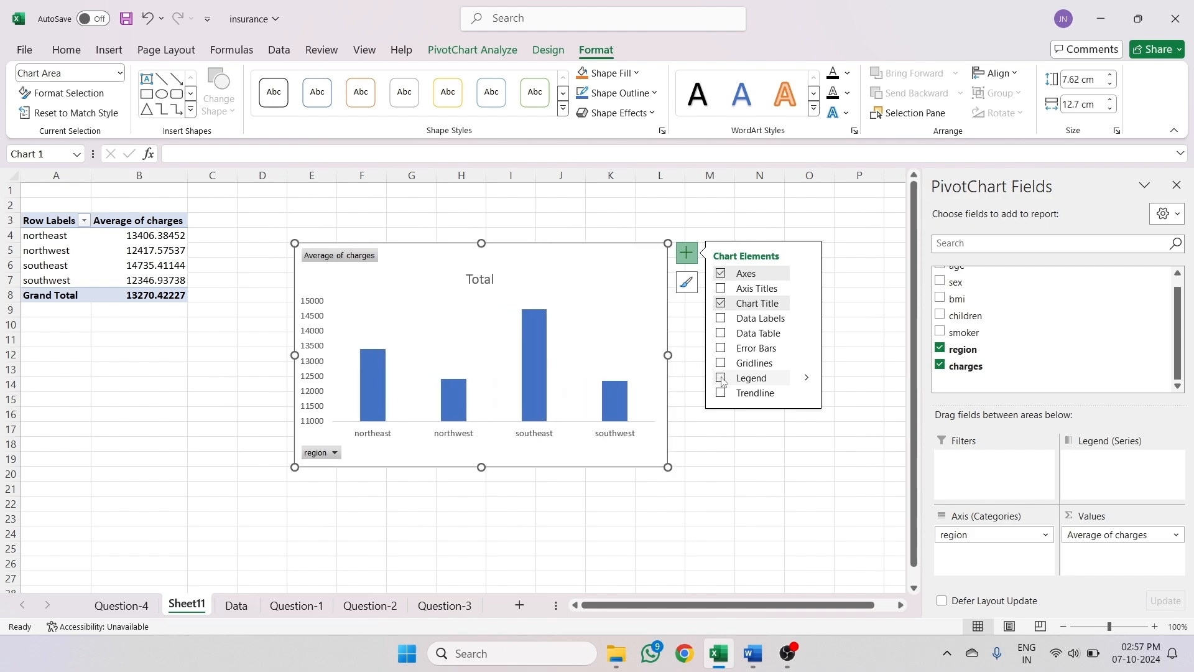
{"action": "left_click", "coordinate": [721, 336]}
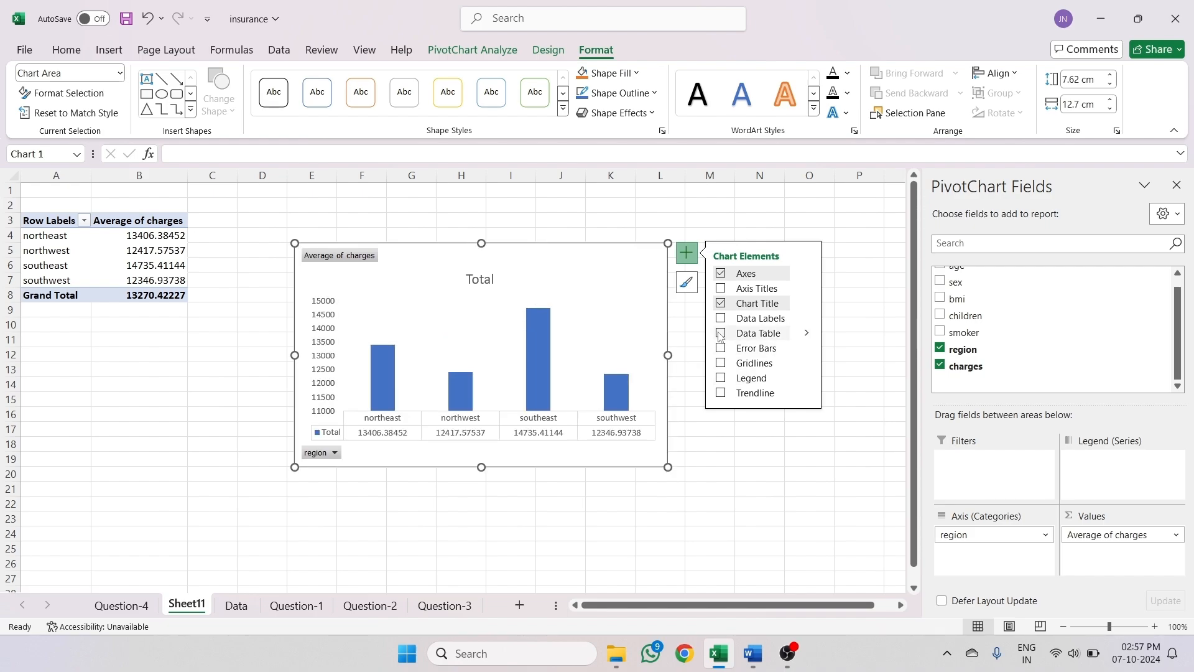
{"action": "left_click", "coordinate": [720, 334]}
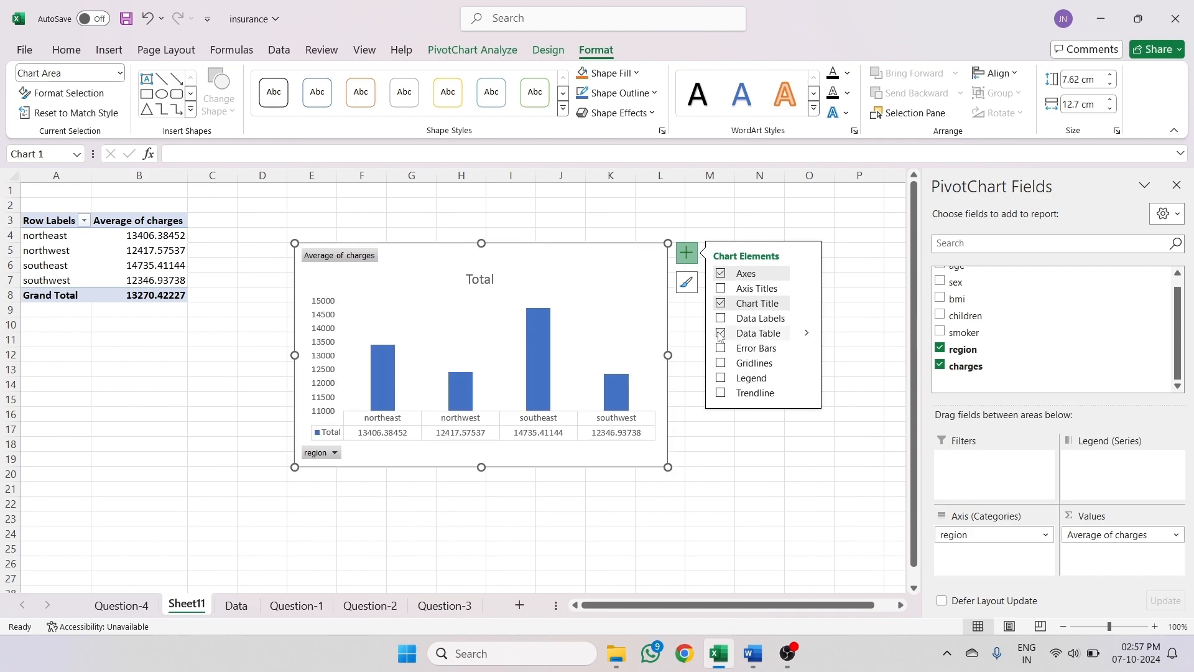
{"action": "left_click", "coordinate": [805, 336]}
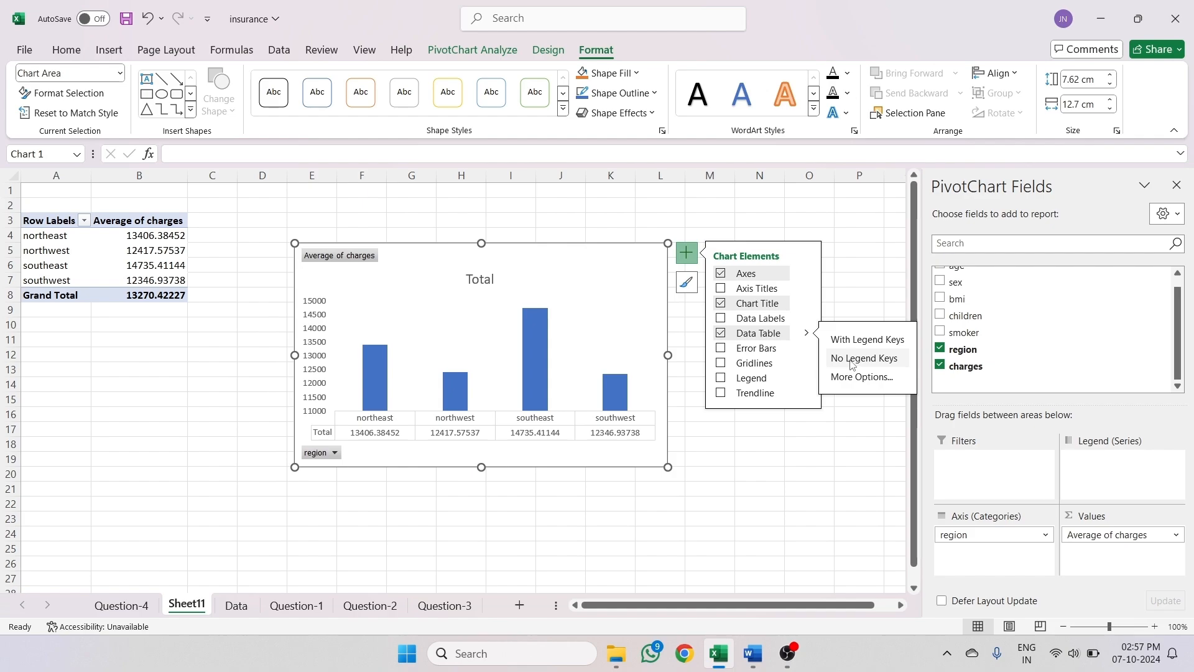
{"action": "left_click", "coordinate": [809, 428]}
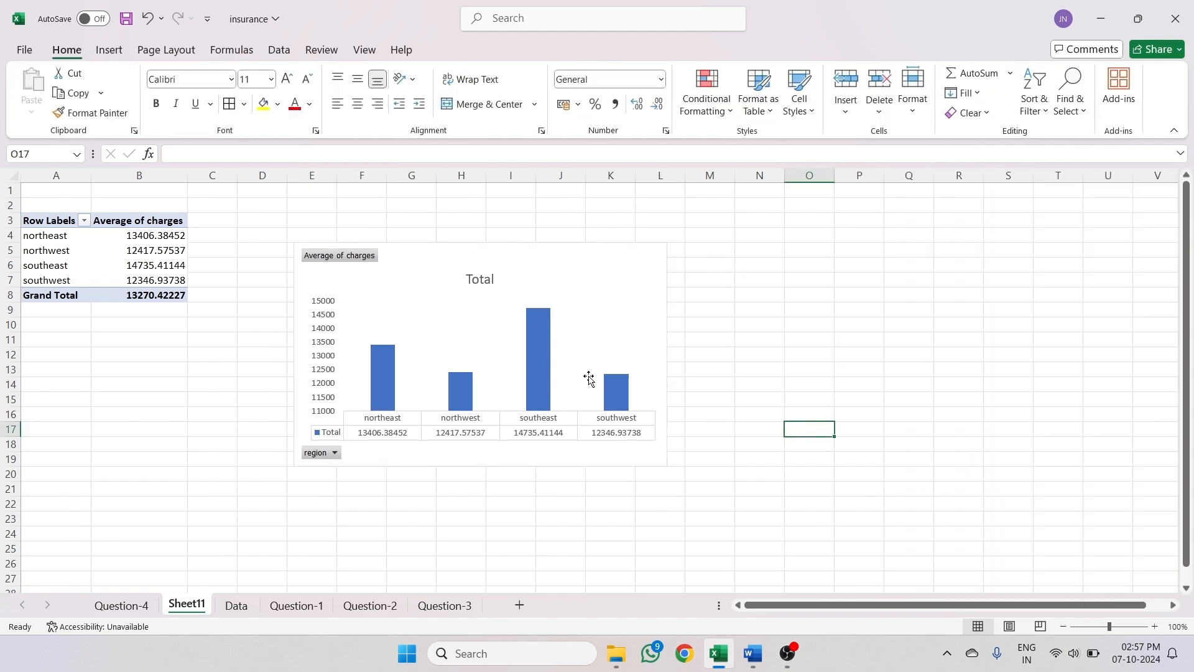
- Change the PivotChart title to "Average Charges In Region" and deselect the chart
{"action": "left_click", "coordinate": [411, 322]}
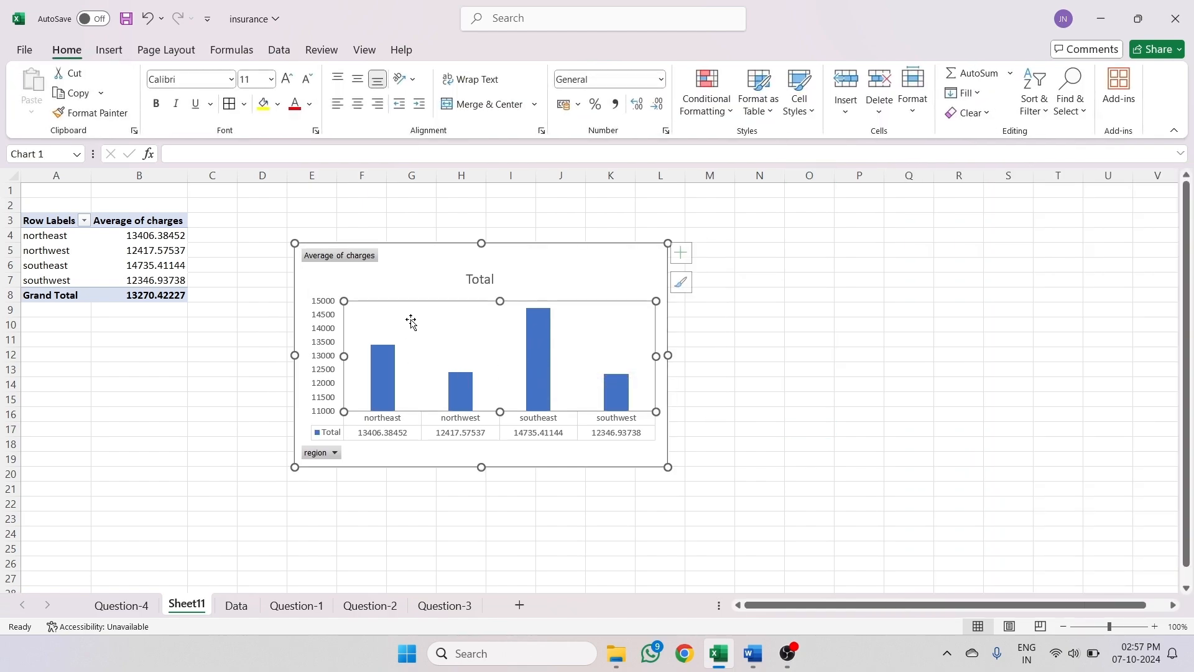
{"action": "double_click", "coordinate": [489, 279]}
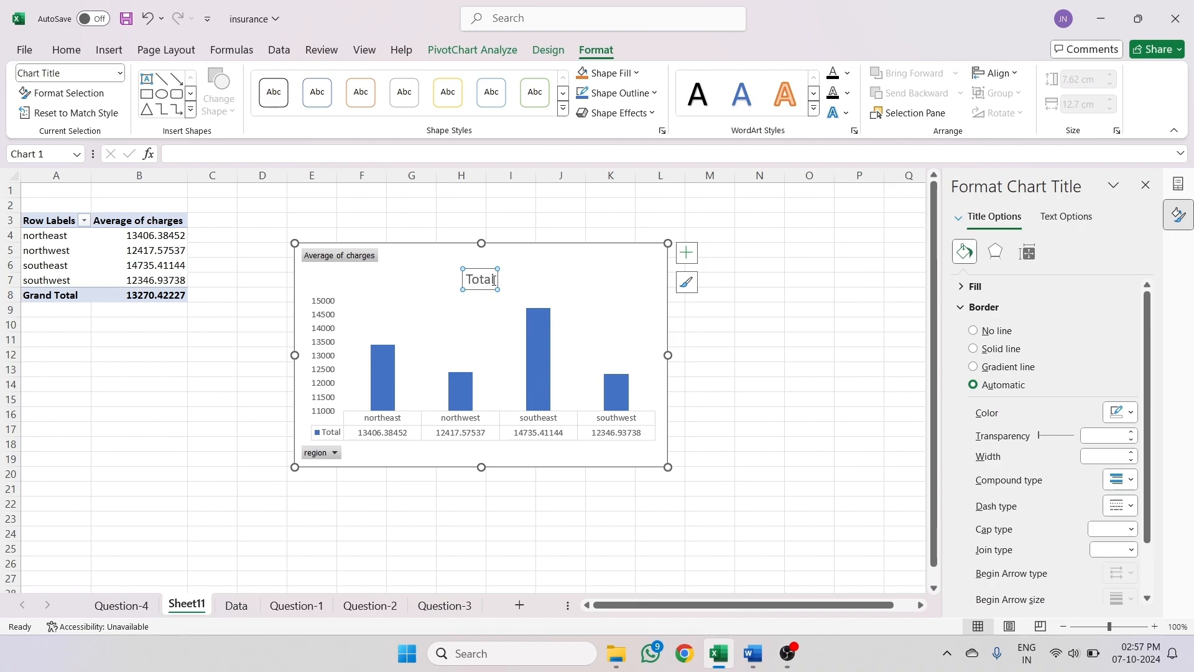
{"action": "double_click", "coordinate": [494, 280]}
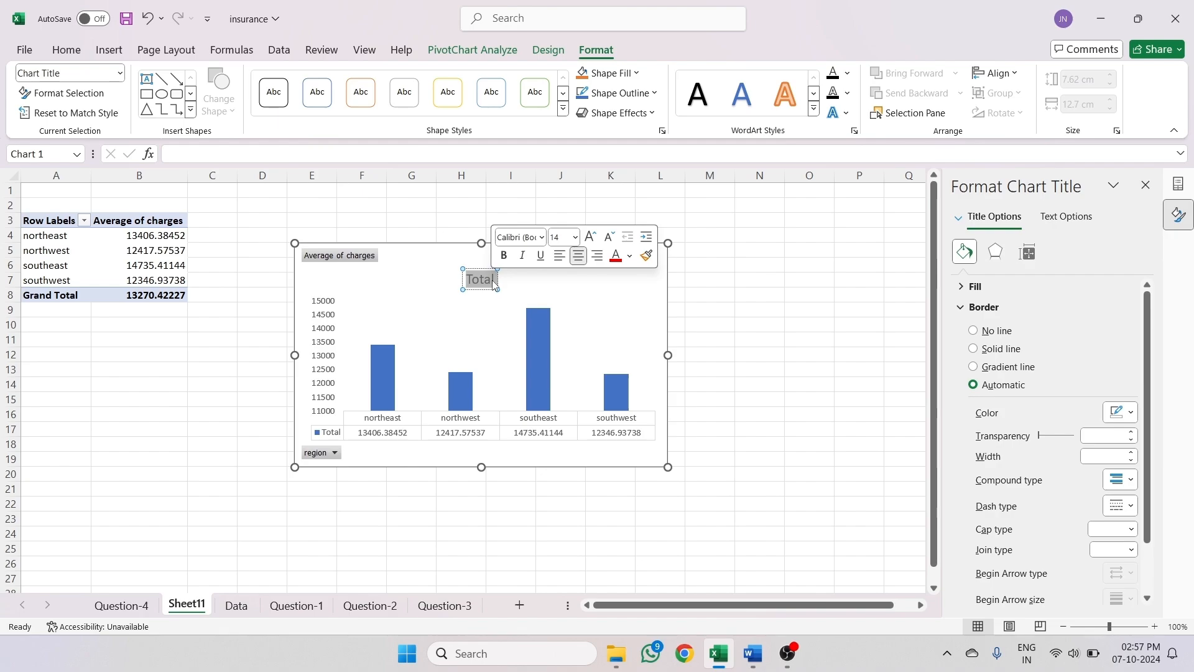
{"action": "type", "text": "Aveerahe"}
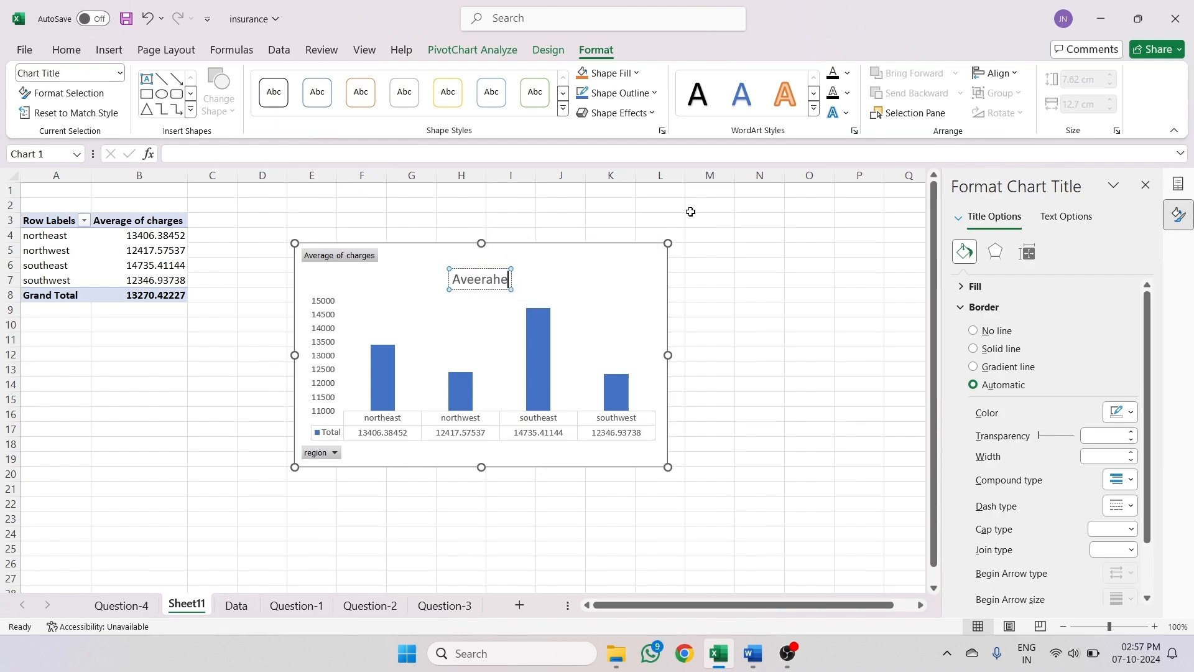
{"action": "key", "text": "BackSpace"}
{"action": "key", "text": "BackSpace"}
{"action": "key", "text": "BackSpace"}
{"action": "key", "text": "BackSpace"}
{"action": "key", "text": "BackSpace"}
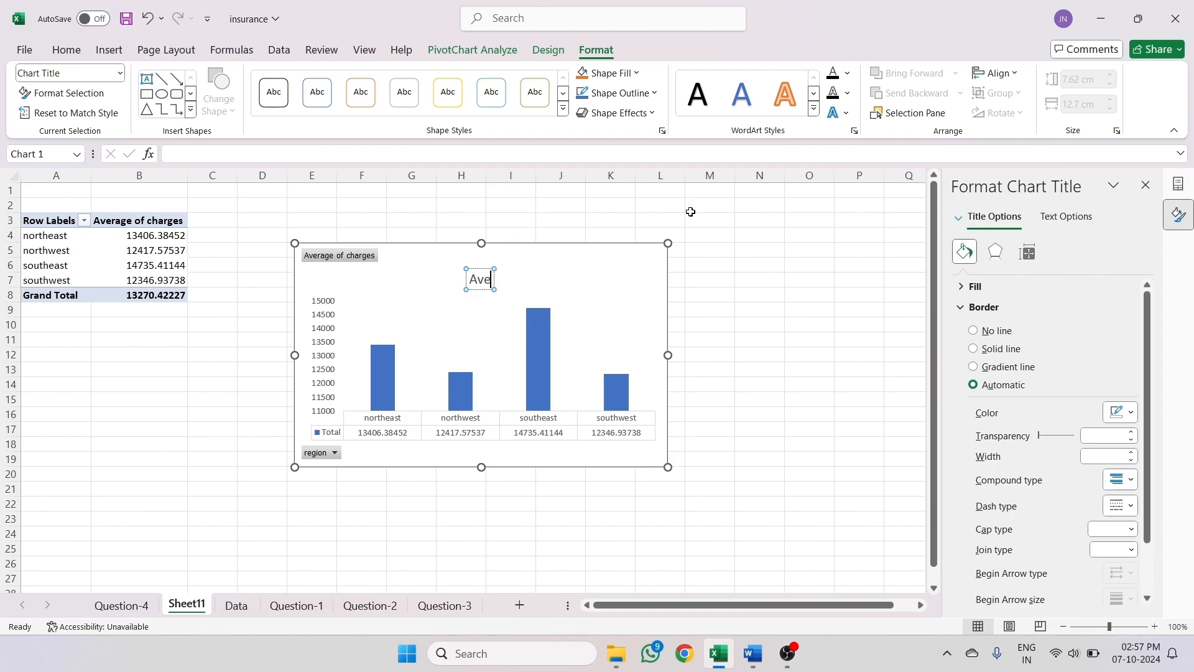
{"action": "type", "text": "rage Charhe"}
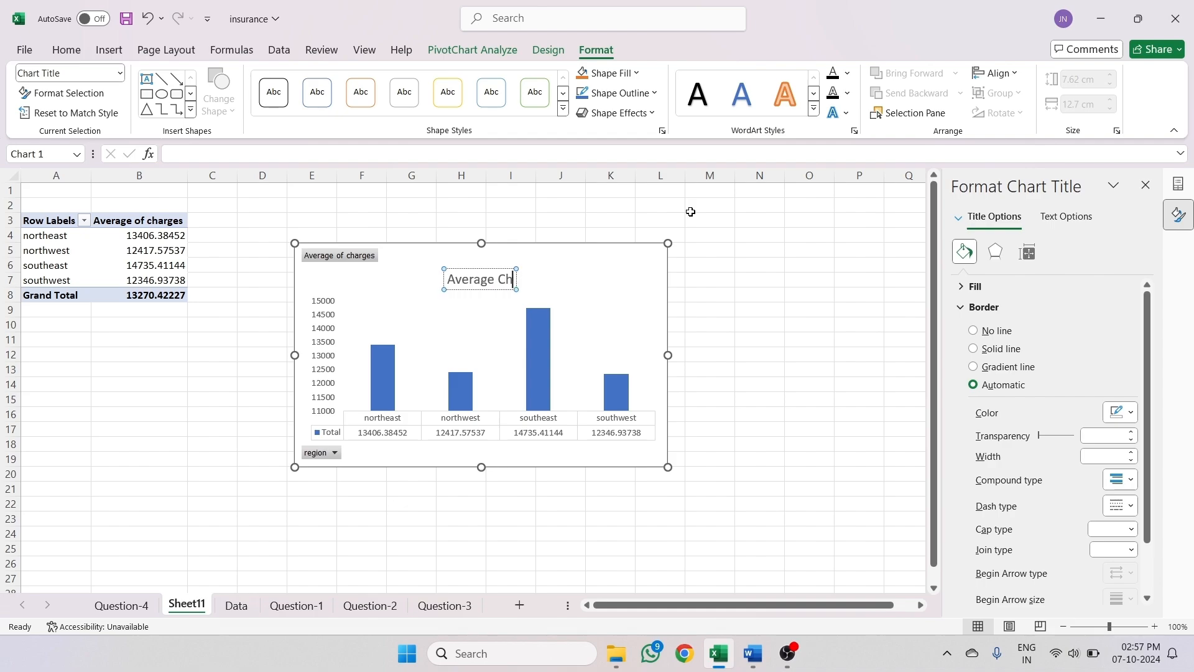
{"action": "key", "text": "BackSpace"}
{"action": "key", "text": "BackSpace"}
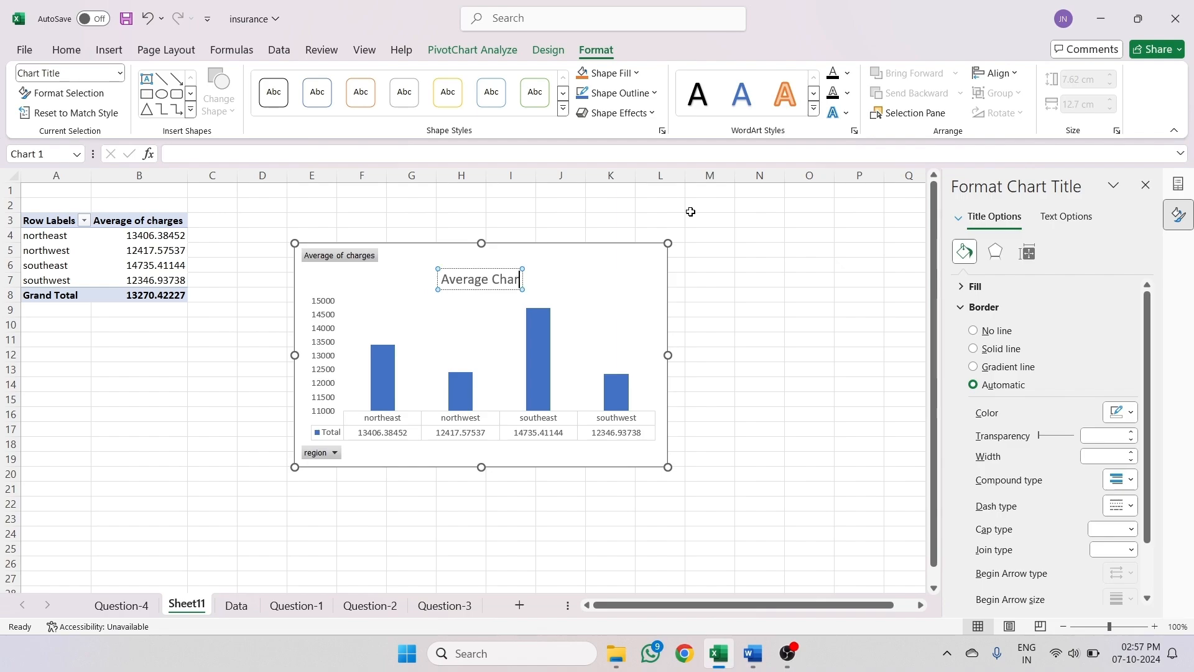
{"action": "type", "text": "ges"}
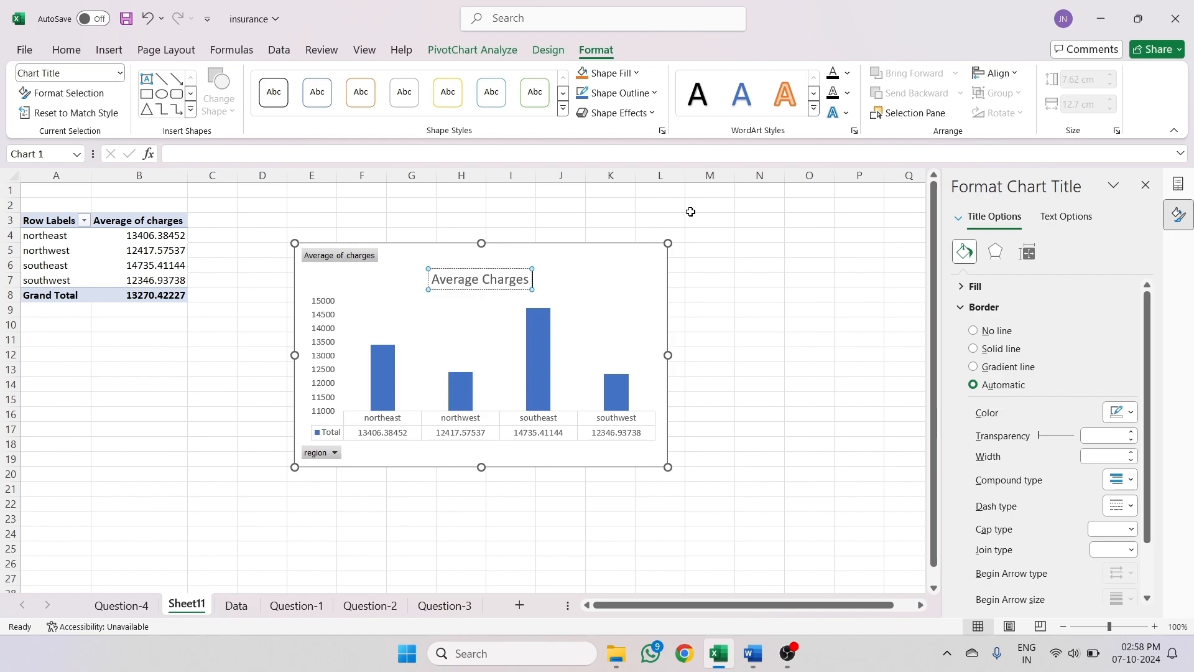
{"action": "type", "text": " In Region"}
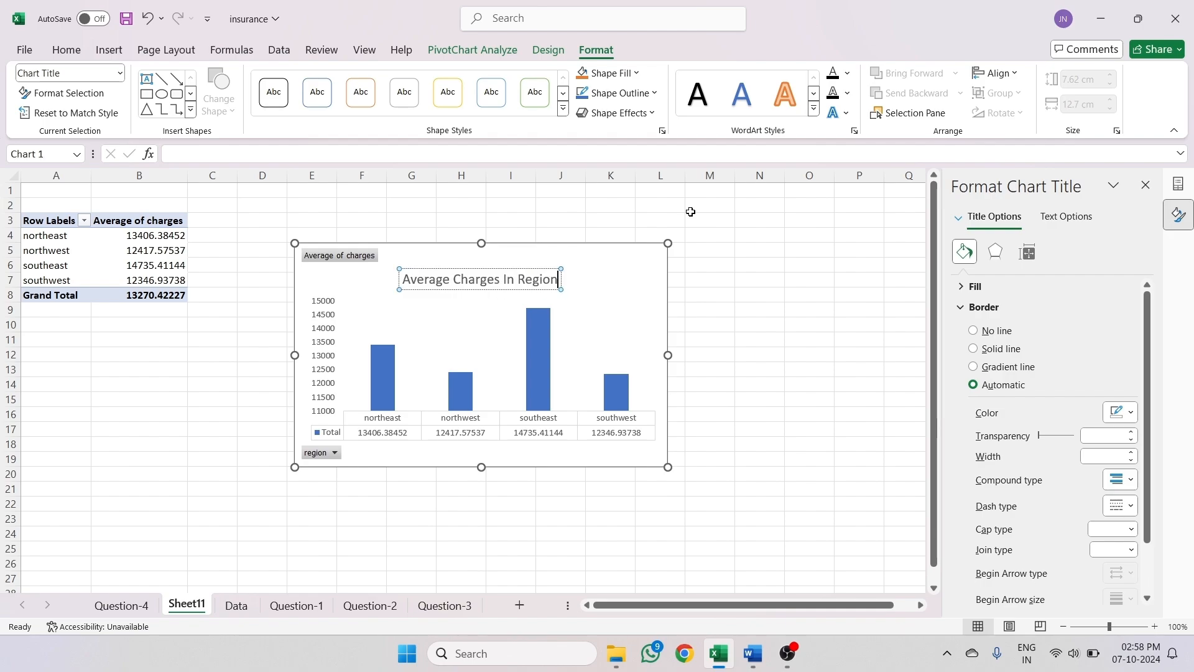
{"action": "left_click", "coordinate": [752, 306]}
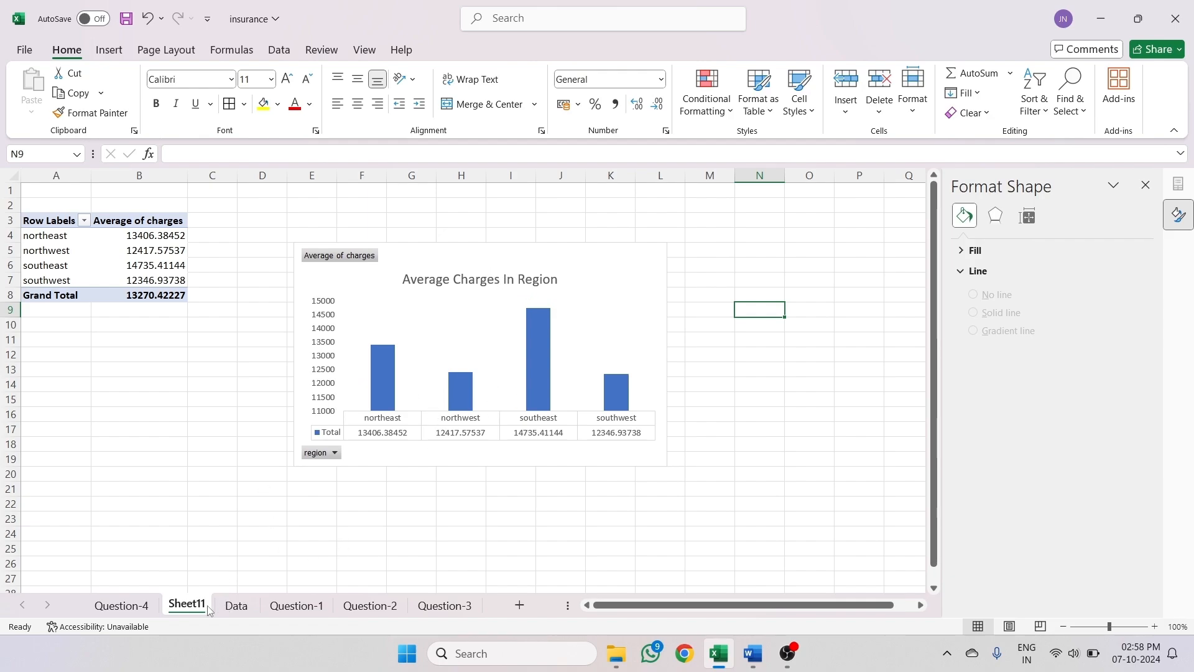
- Rename the worksheet holding the average charges PivotTable and chart as Question-5(a)
{"action": "double_click", "coordinate": [189, 604]}
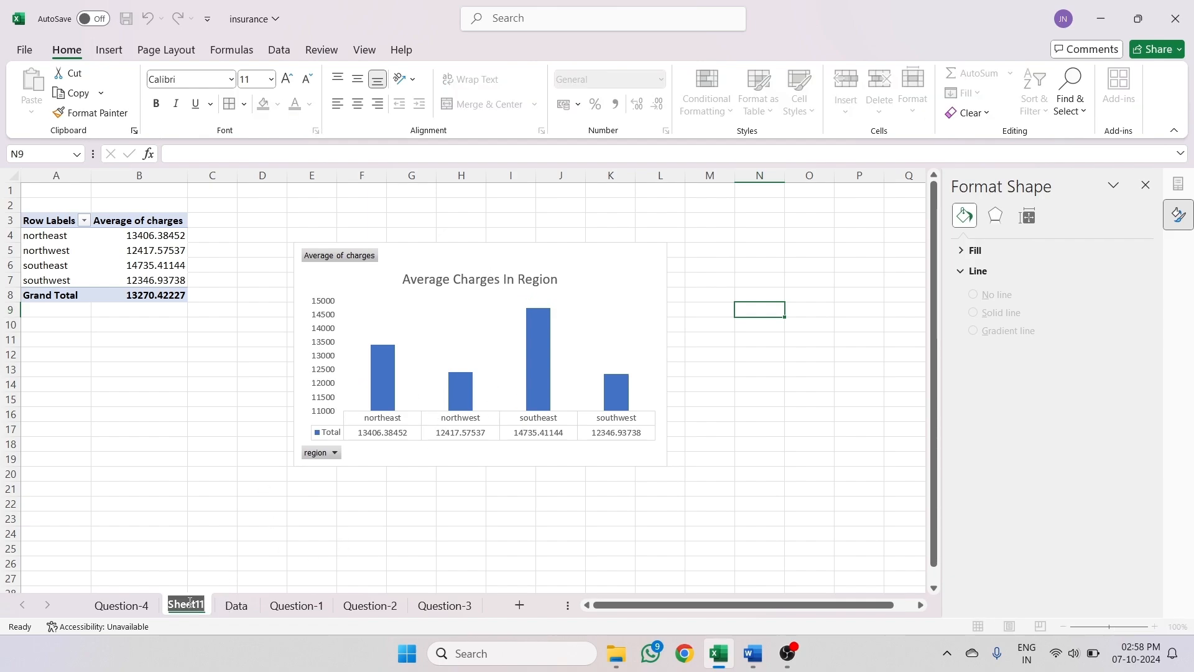
{"action": "type", "text": "Question"}
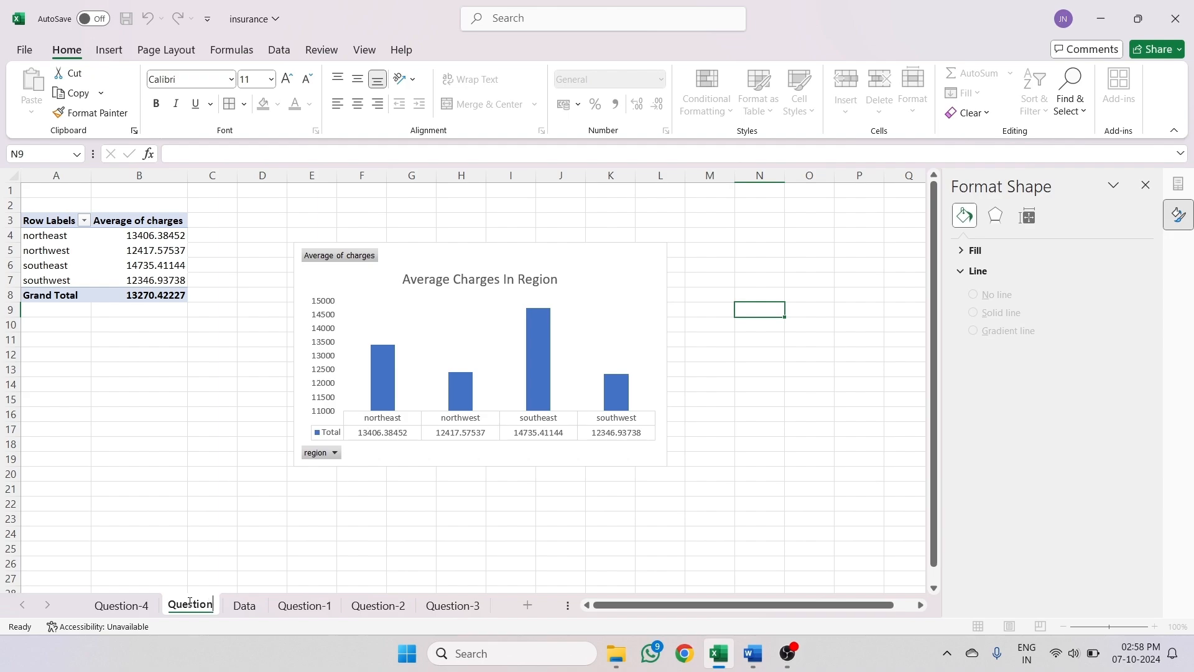
{"action": "type", "text": "-5"}
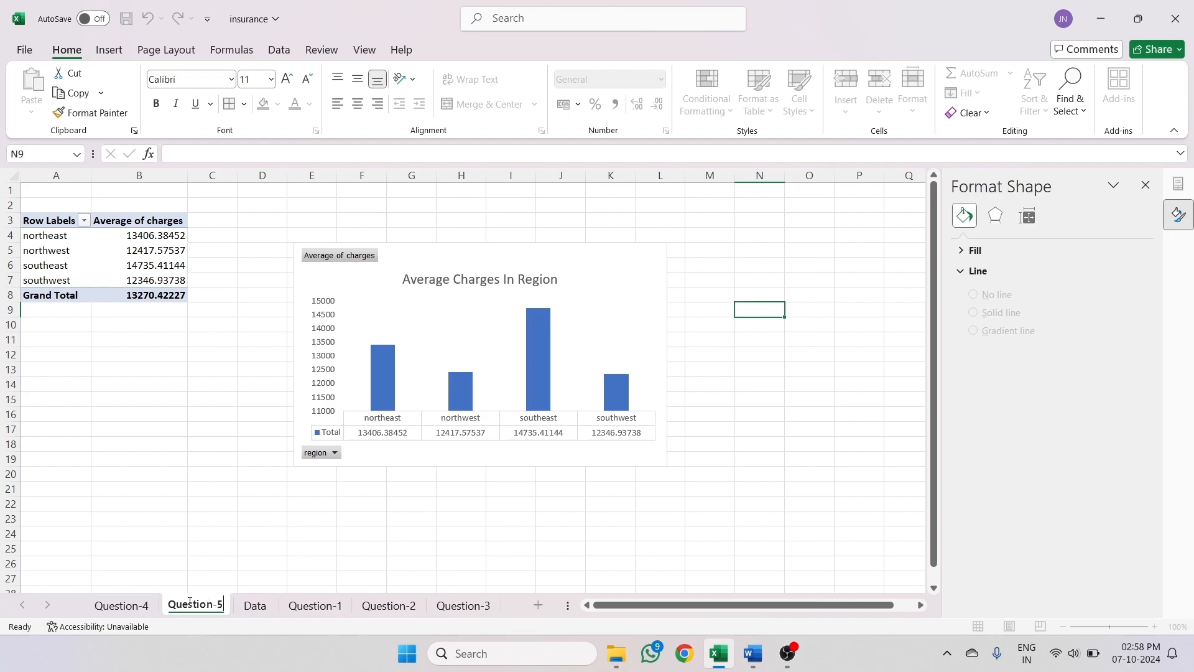
{"action": "type", "text": "(a"}
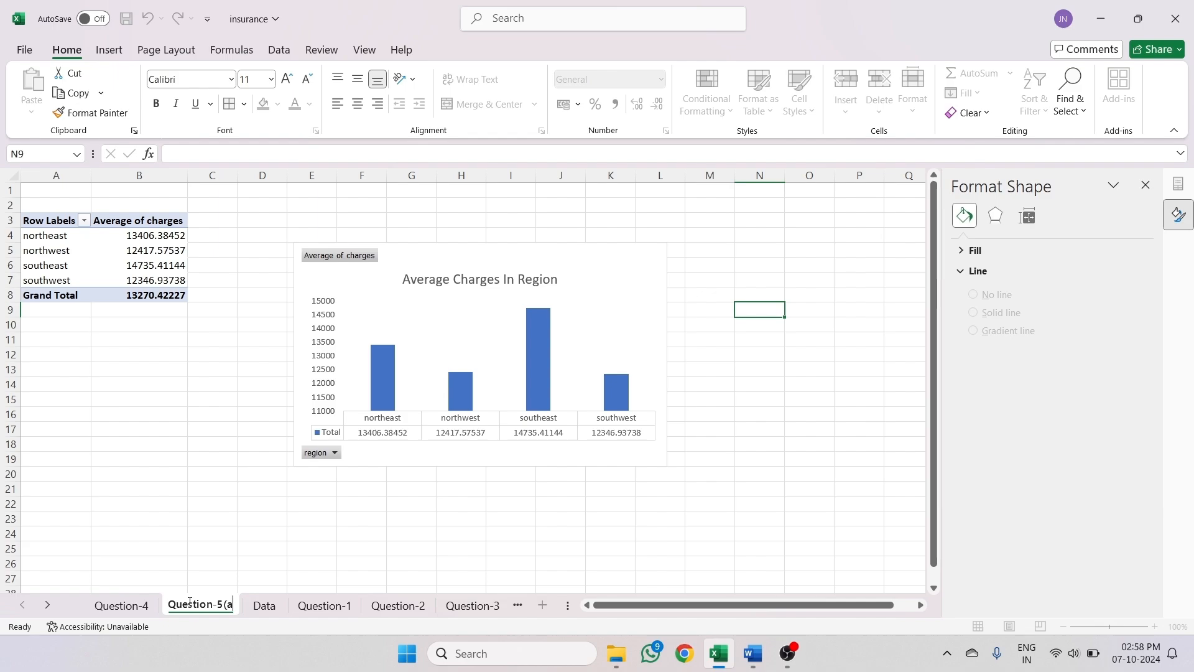
{"action": "type", "text": ")"}
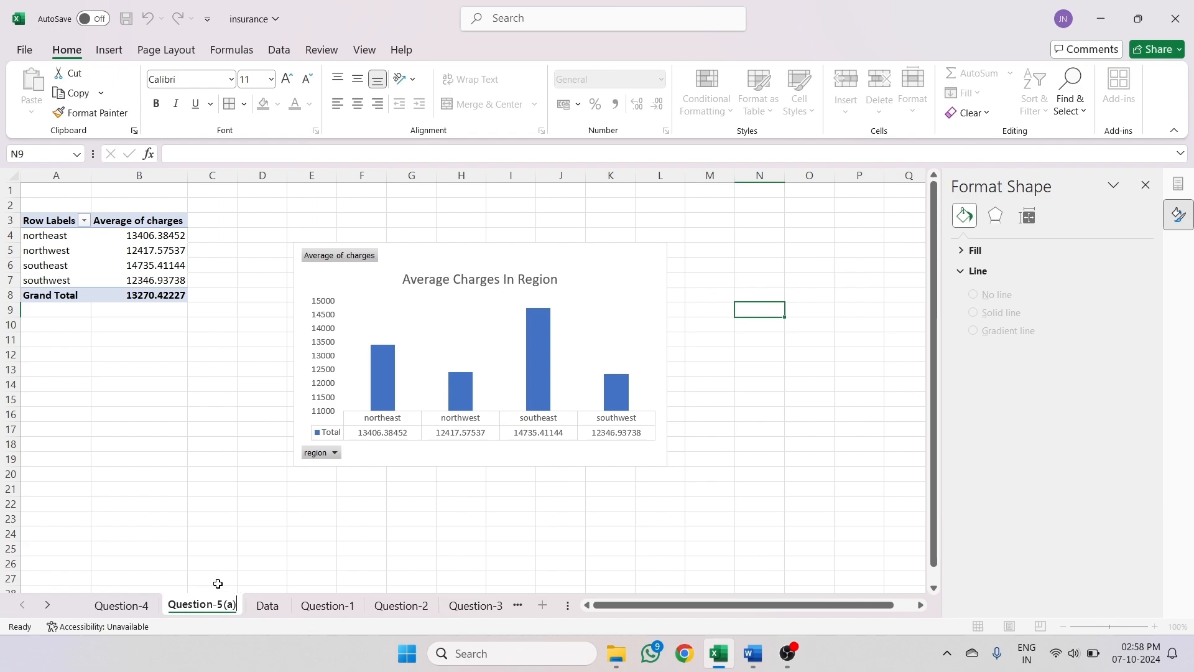
- Create a PivotTable on a new worksheet from the Data sheet's full range A1:G1339
{"action": "left_click", "coordinate": [268, 605]}
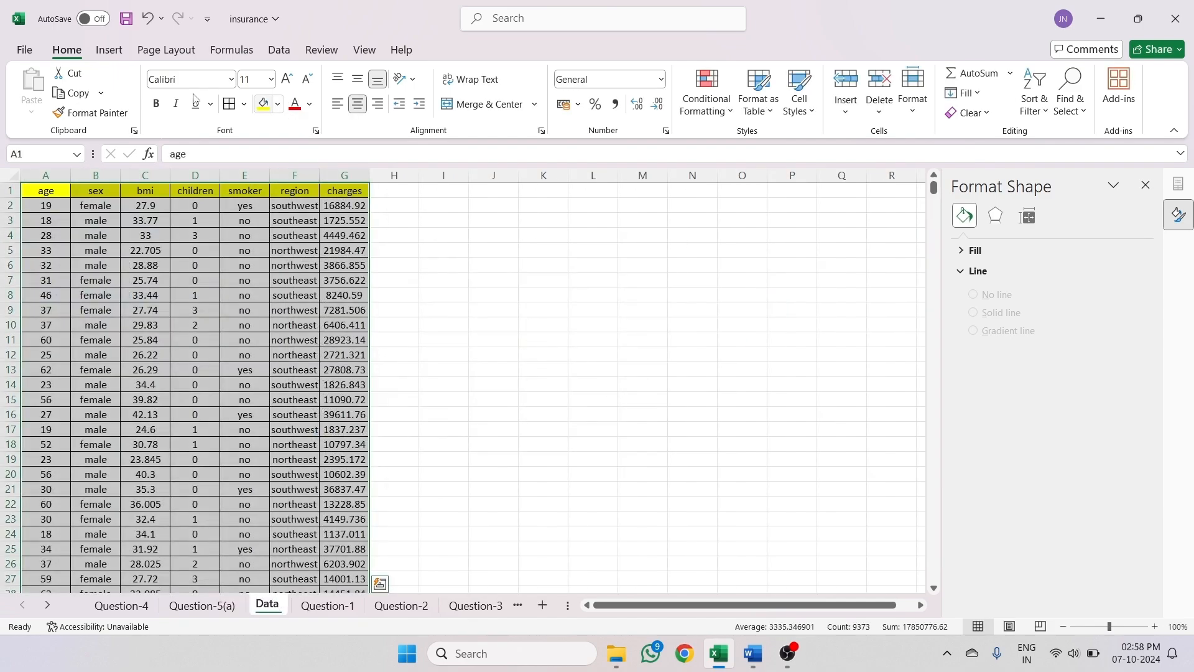
{"action": "left_click", "coordinate": [1146, 184]}
{"action": "left_click", "coordinate": [108, 50]}
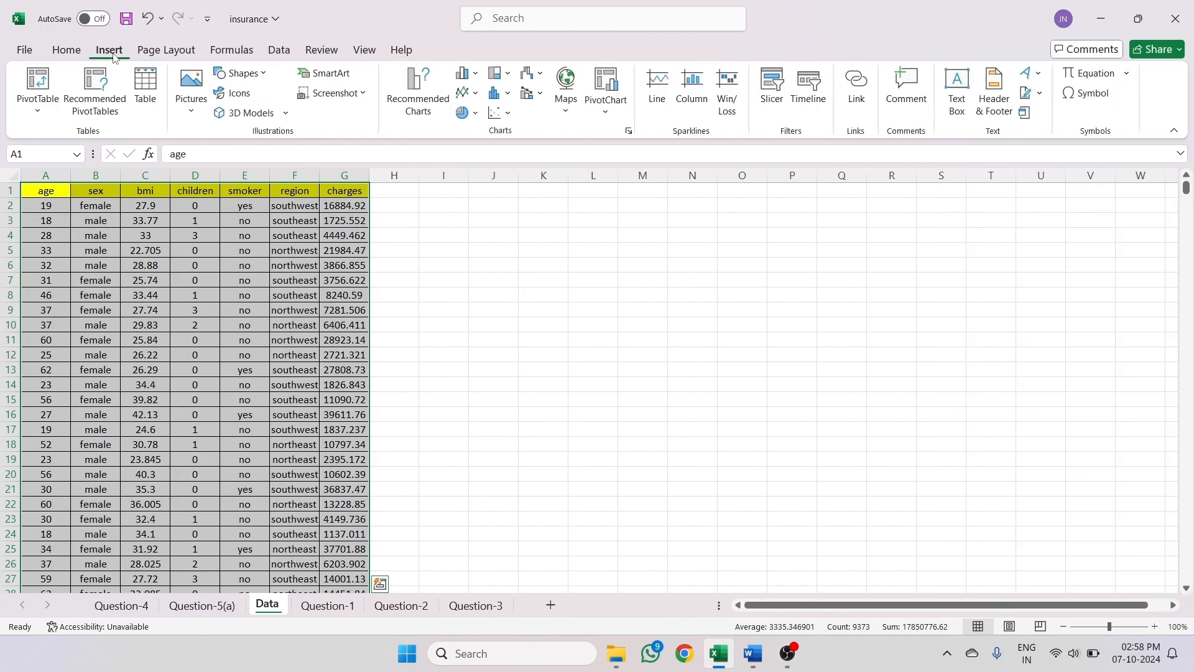
{"action": "left_click", "coordinate": [45, 86]}
{"action": "left_click", "coordinate": [68, 138]}
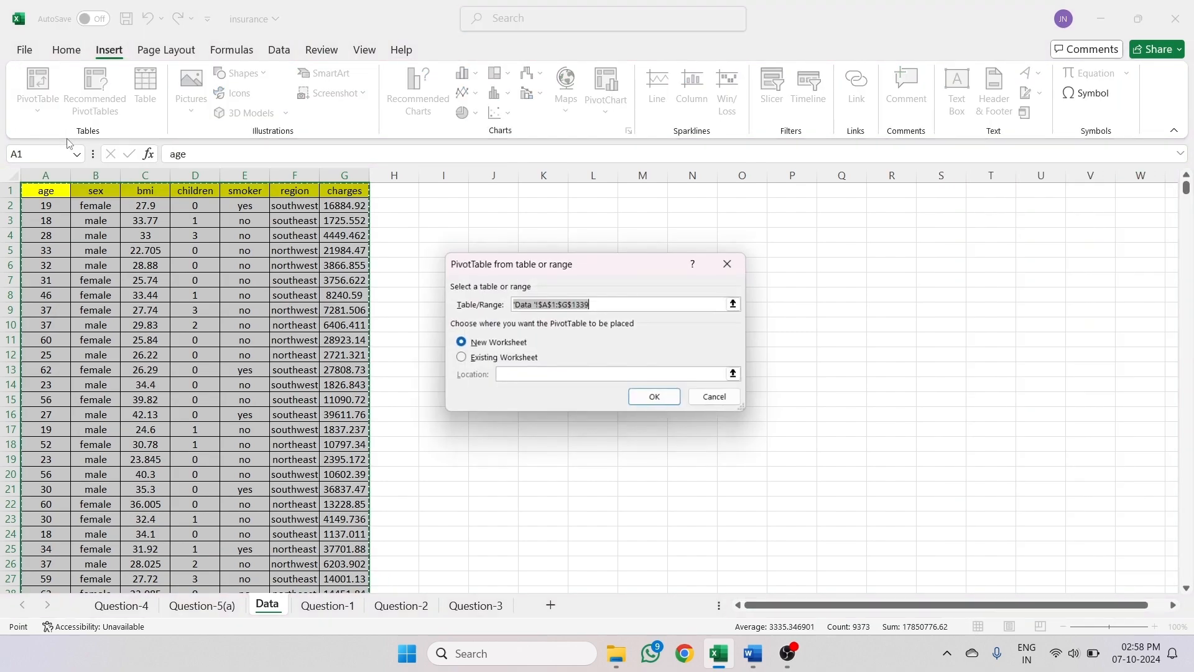
{"action": "left_click", "coordinate": [653, 397]}
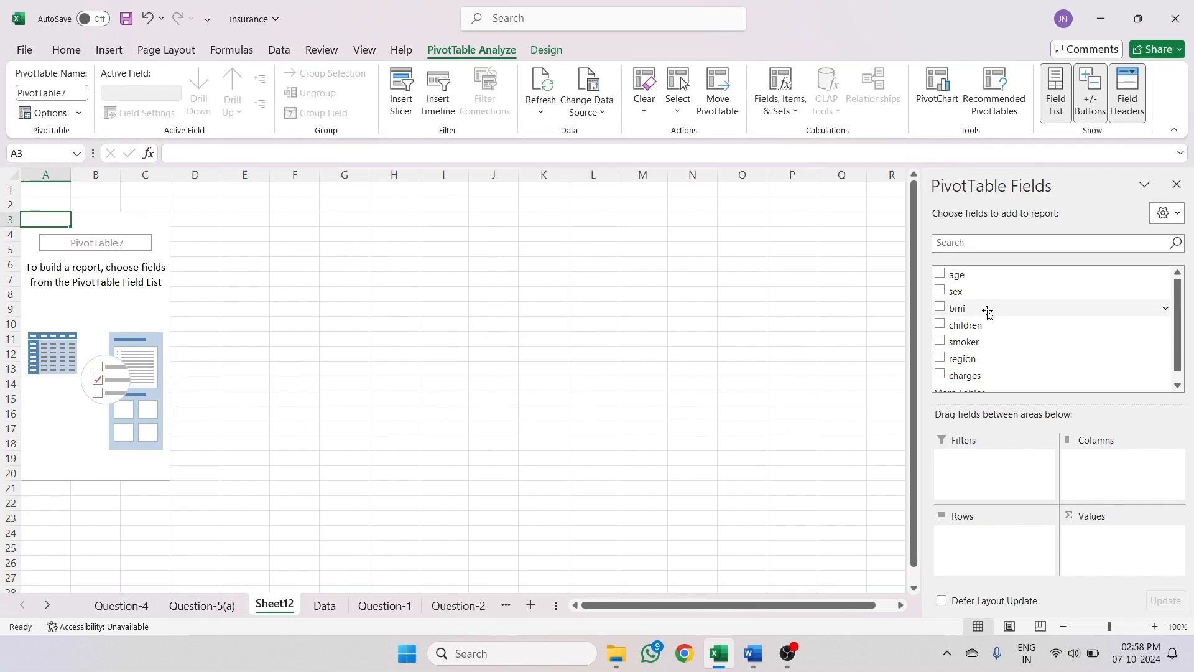
- Set up the PivotTable with region as rows and bmi as values, summarized by Average
{"action": "left_click_drag", "start_coordinate": [987, 309], "coordinate": [1114, 535]}
{"action": "scroll", "coordinate": [1000, 367], "scroll_direction": "down", "scroll_amount": 1}
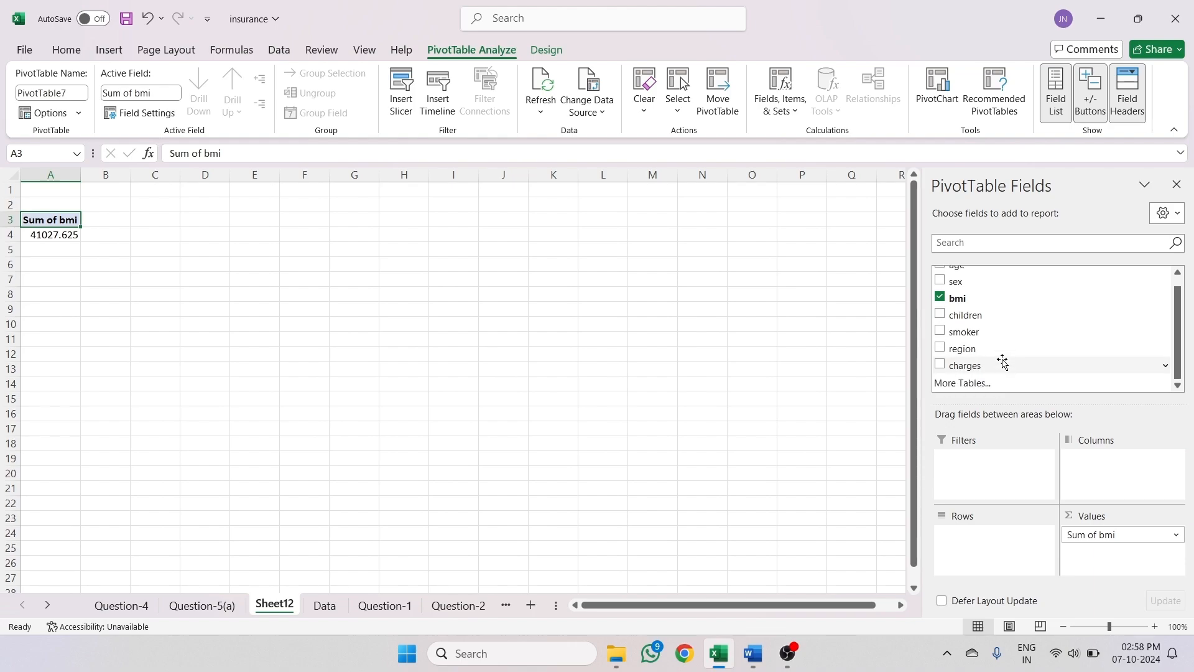
{"action": "left_click_drag", "start_coordinate": [963, 350], "coordinate": [961, 541]}
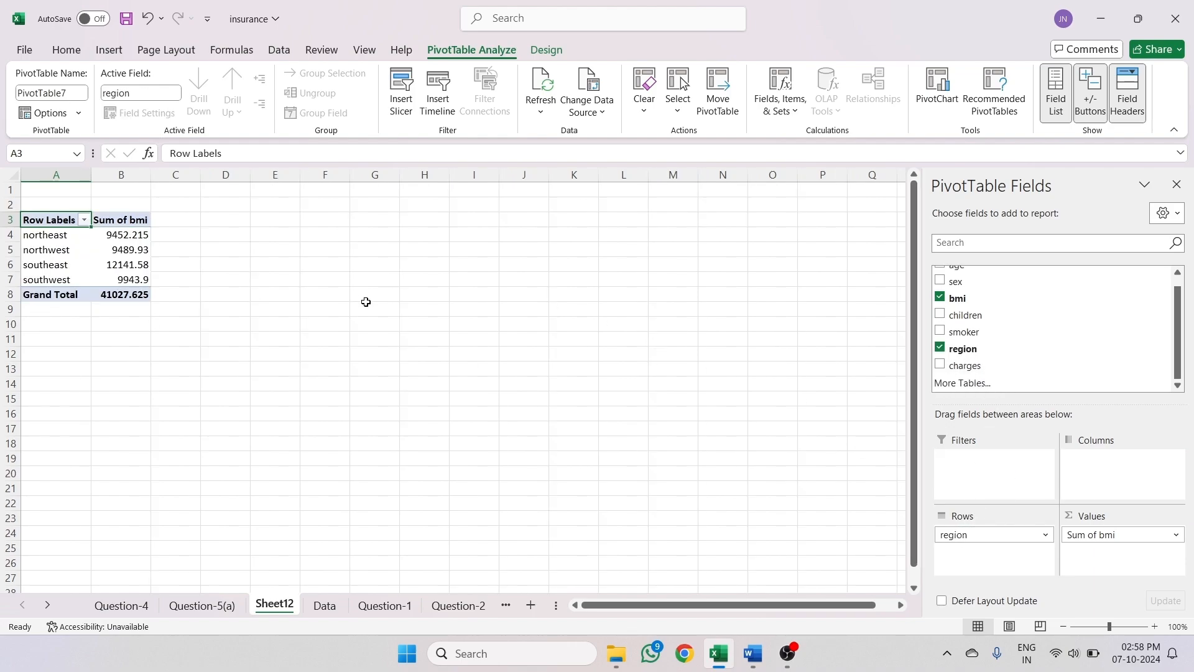
{"action": "left_click", "coordinate": [1100, 538]}
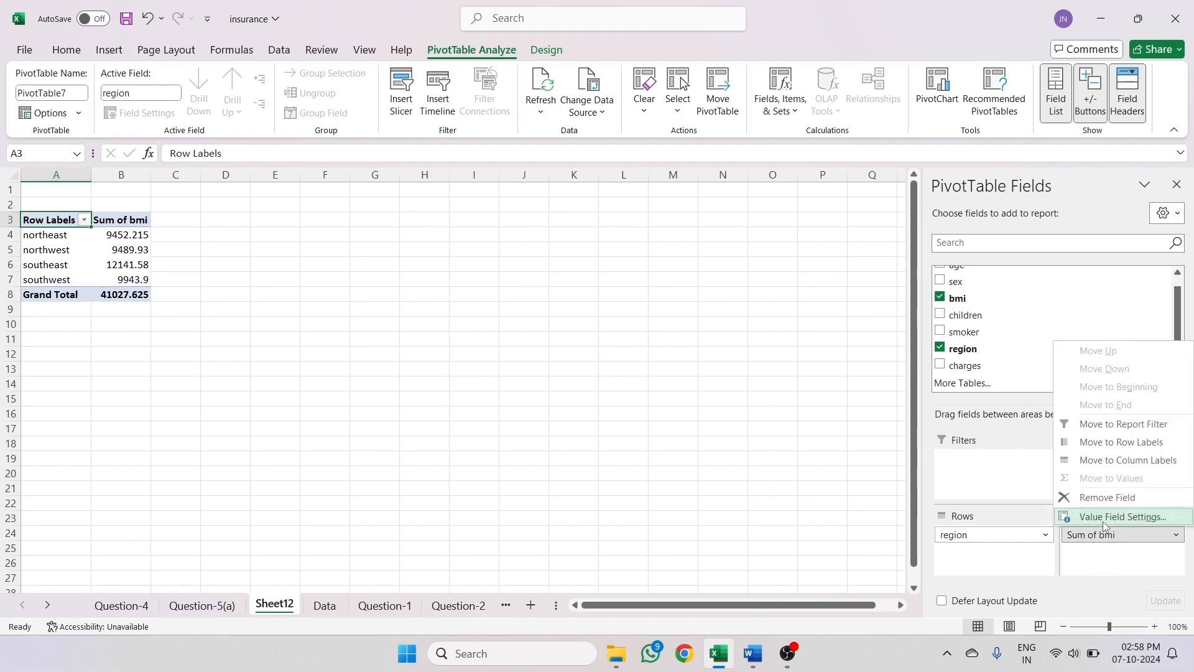
{"action": "left_click", "coordinate": [1103, 518]}
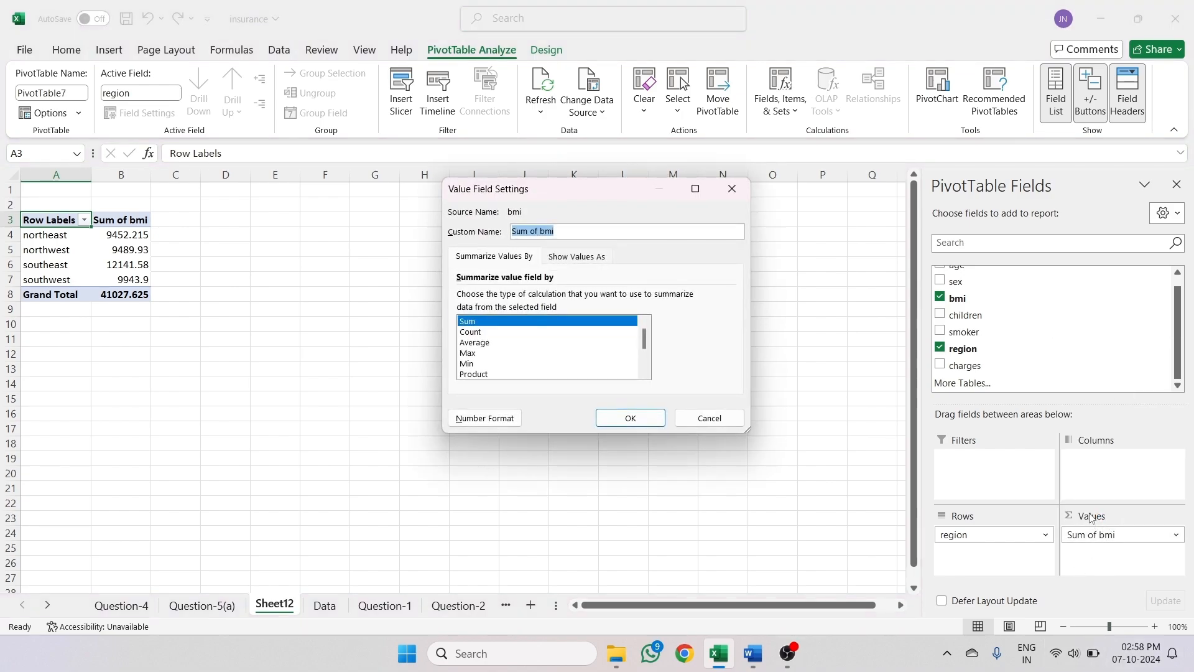
{"action": "left_click", "coordinate": [504, 343]}
{"action": "left_click", "coordinate": [630, 418]}
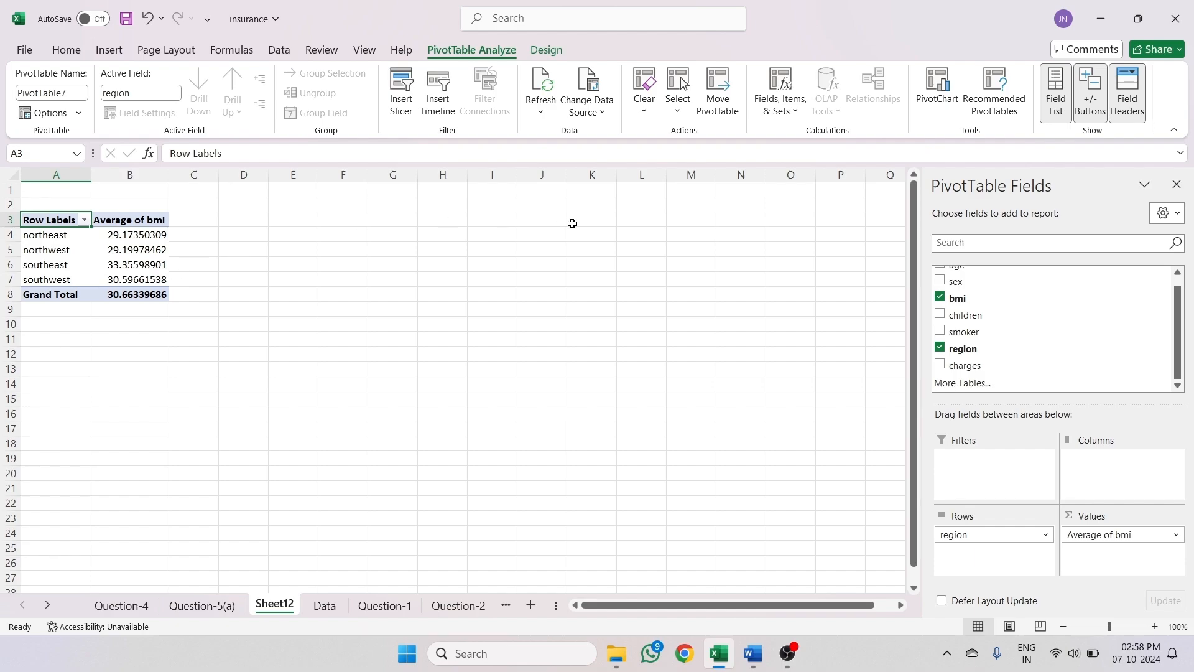
- Insert a clustered column PivotChart of average bmi by region and move it up beside the PivotTable
{"action": "left_click", "coordinate": [937, 87]}
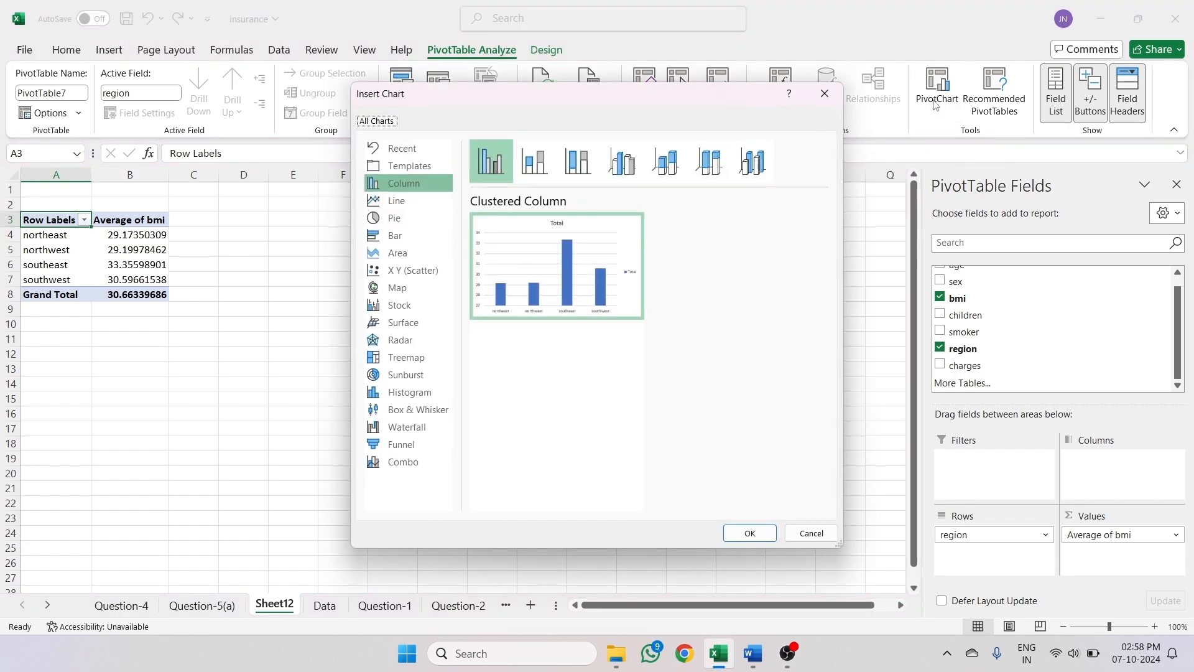
{"action": "mouse_move", "coordinate": [582, 279]}
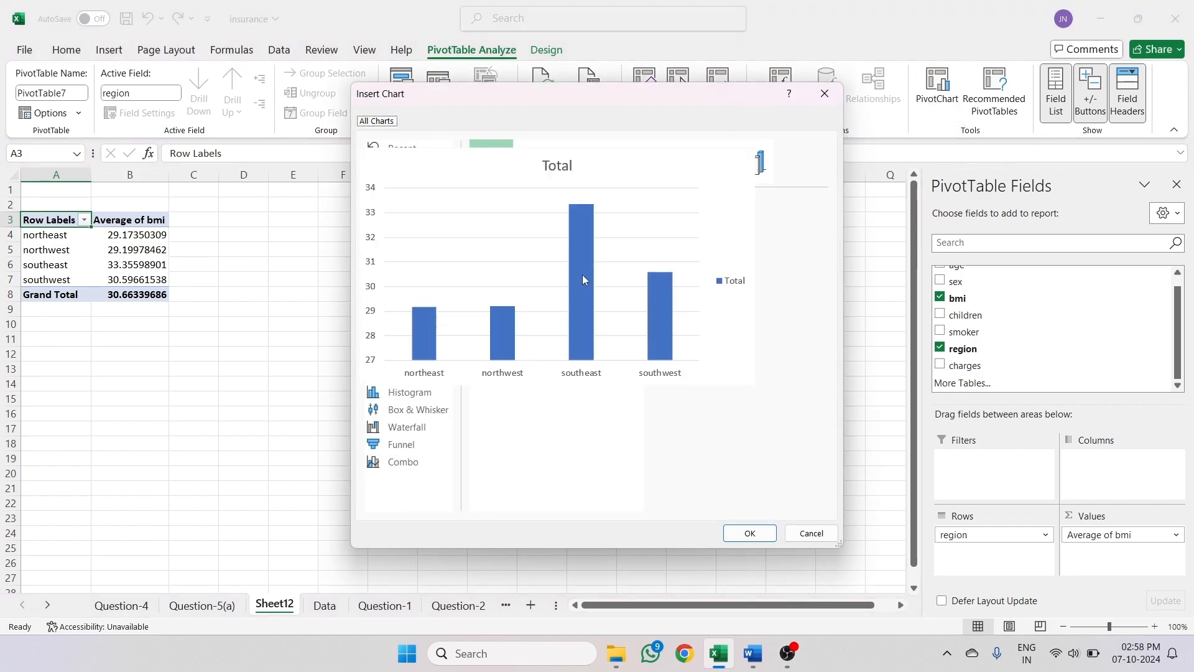
{"action": "left_click", "coordinate": [750, 533]}
{"action": "left_click_drag", "start_coordinate": [409, 330], "coordinate": [355, 279]}
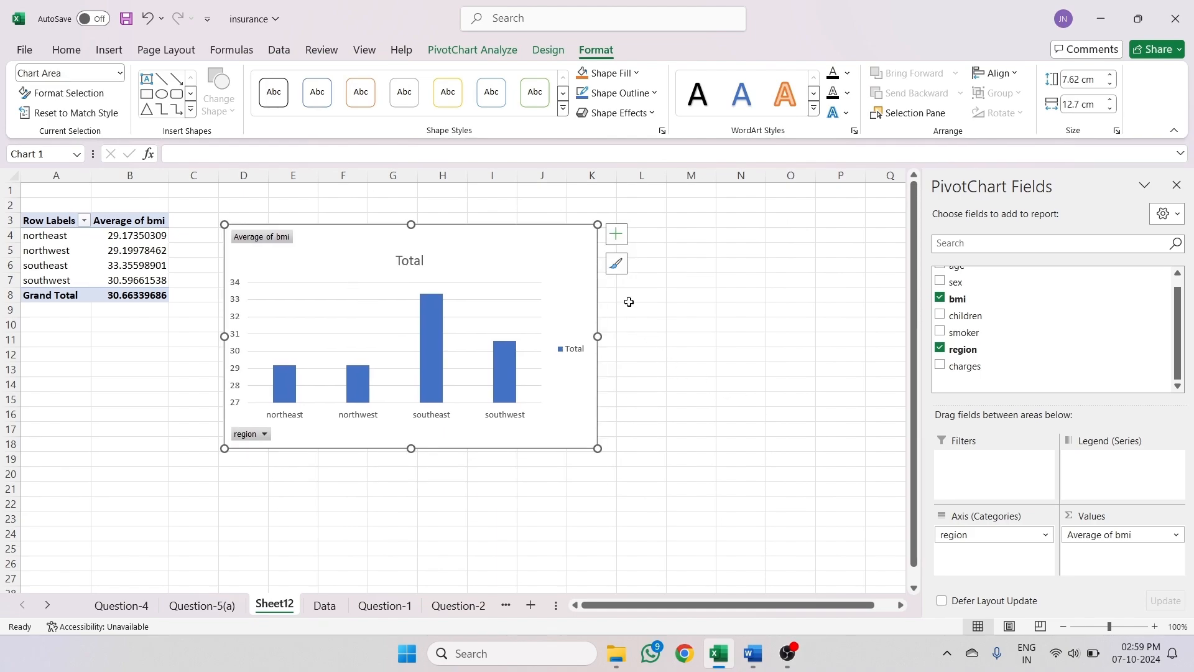
- Remove the bmi PivotChart's legend and gridlines, add data labels above the columns, and deselect the chart
{"action": "left_click", "coordinate": [616, 235]}
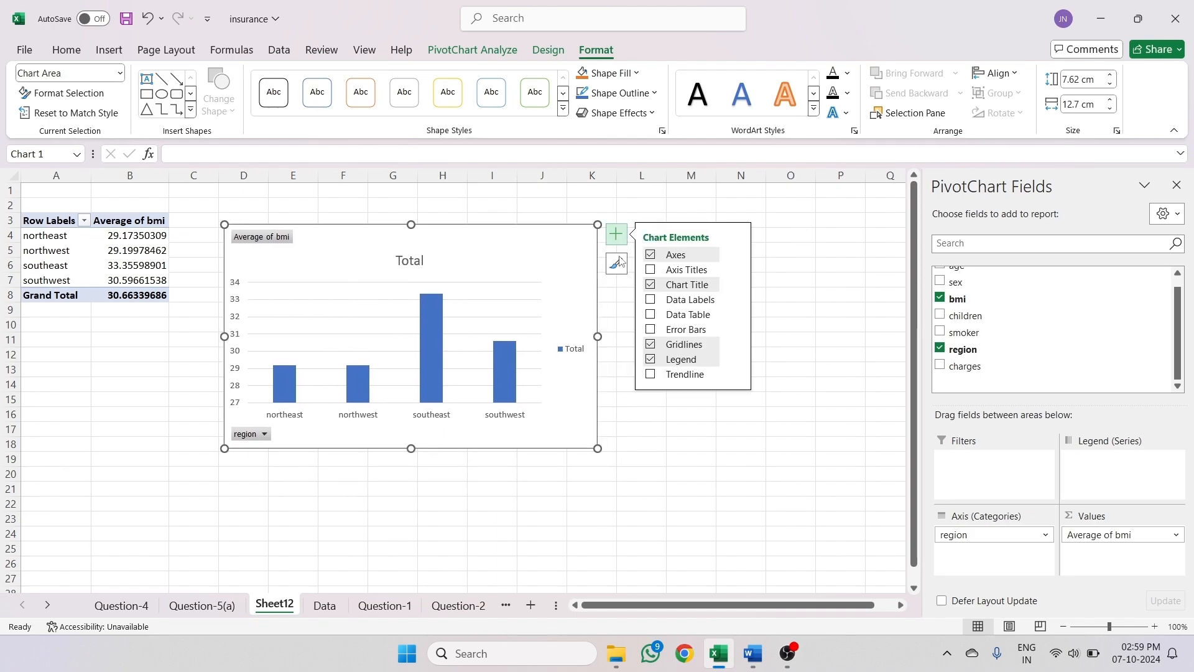
{"action": "left_click", "coordinate": [651, 360]}
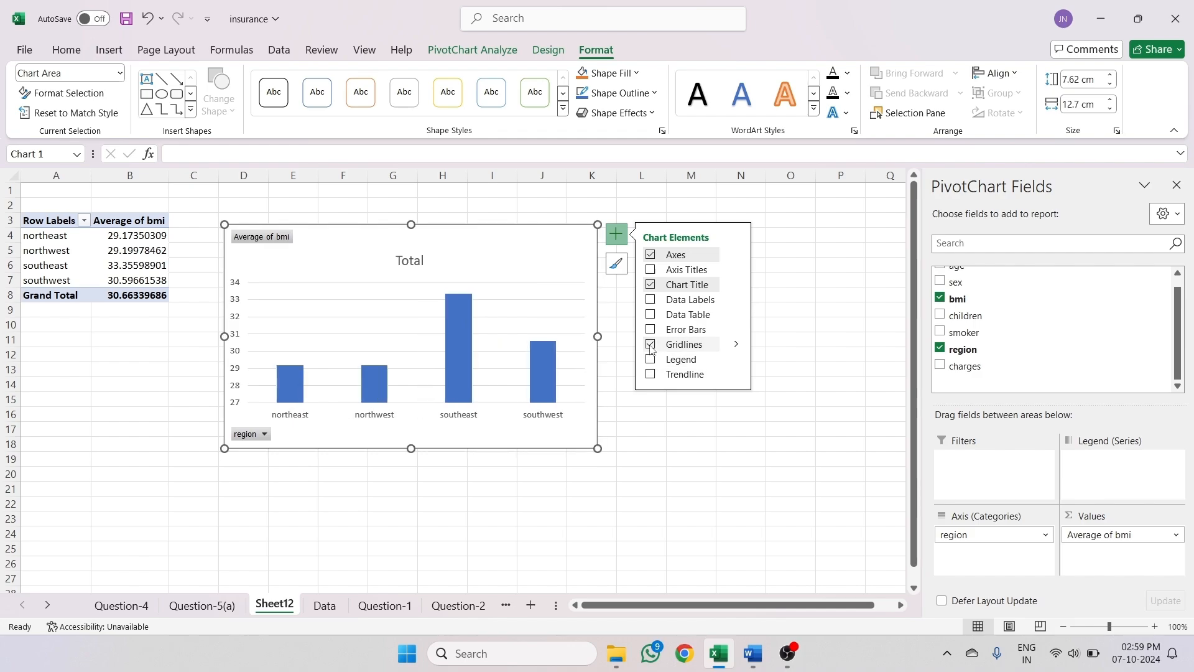
{"action": "left_click", "coordinate": [651, 345]}
{"action": "left_click", "coordinate": [651, 315]}
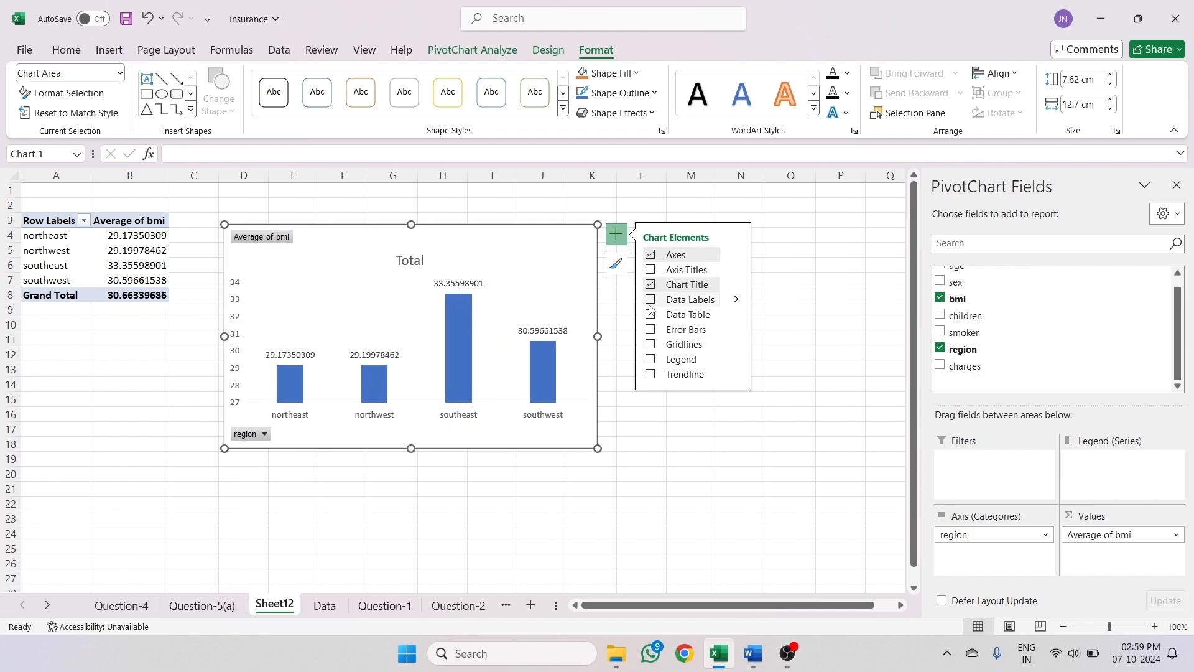
{"action": "left_click", "coordinate": [651, 301]}
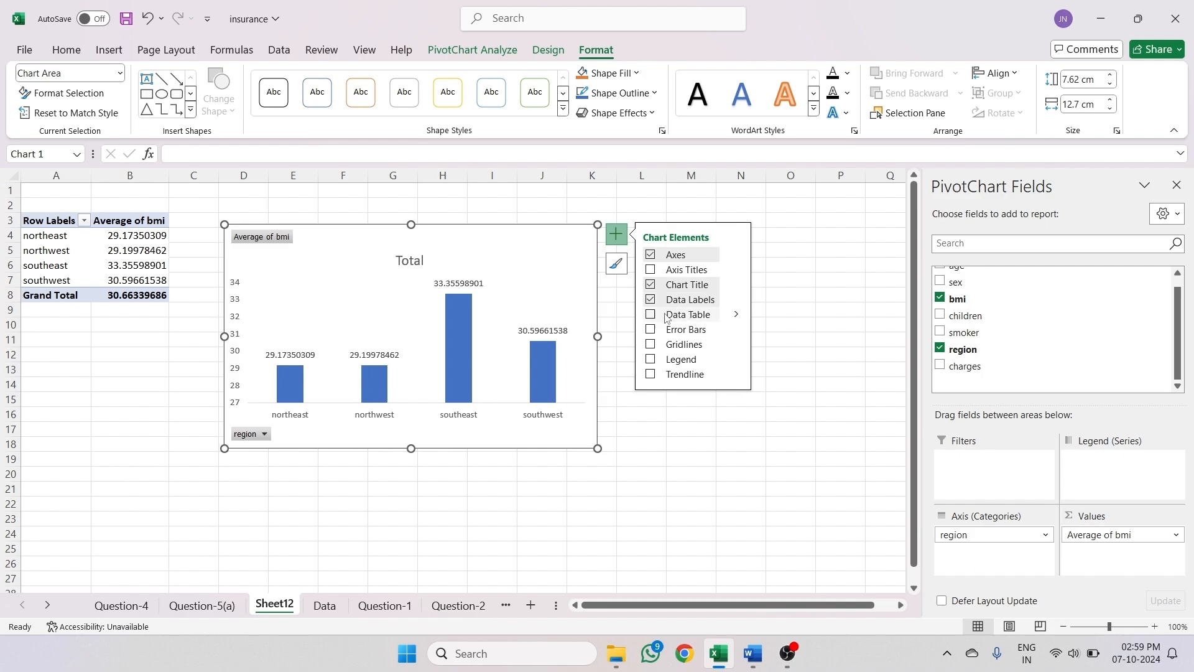
{"action": "left_click", "coordinate": [743, 429]}
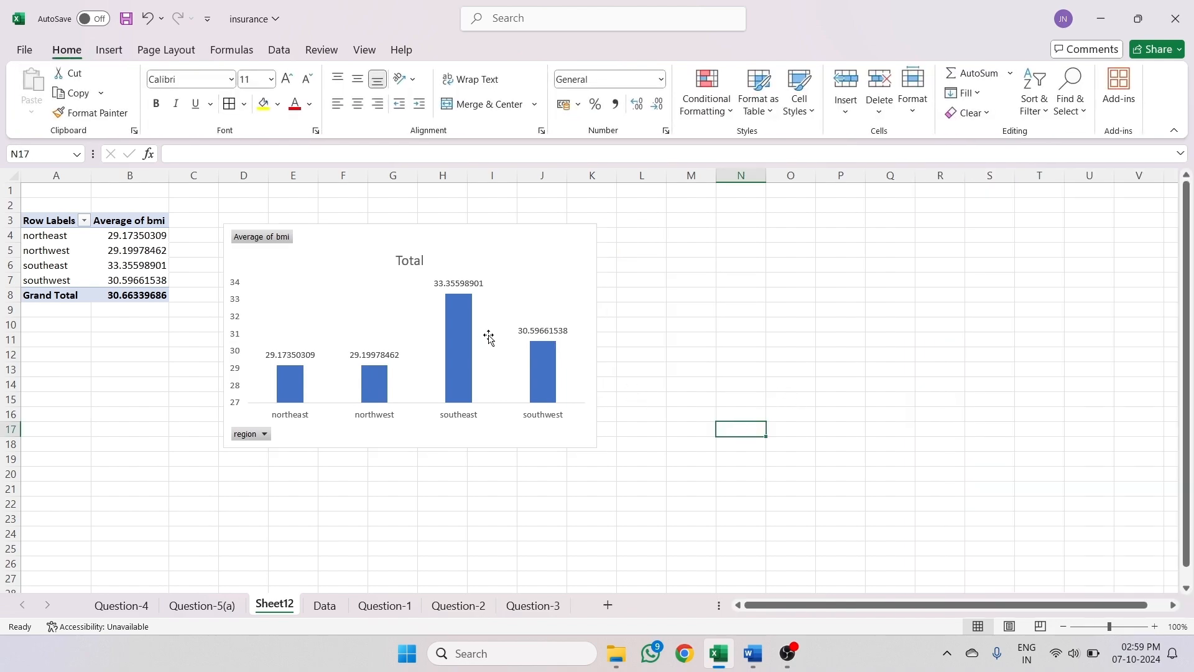
- Switch to the Project Details document in Word and highlight the whole question 5 Geographical Insights text in yellow
{"action": "left_click", "coordinate": [754, 658]}
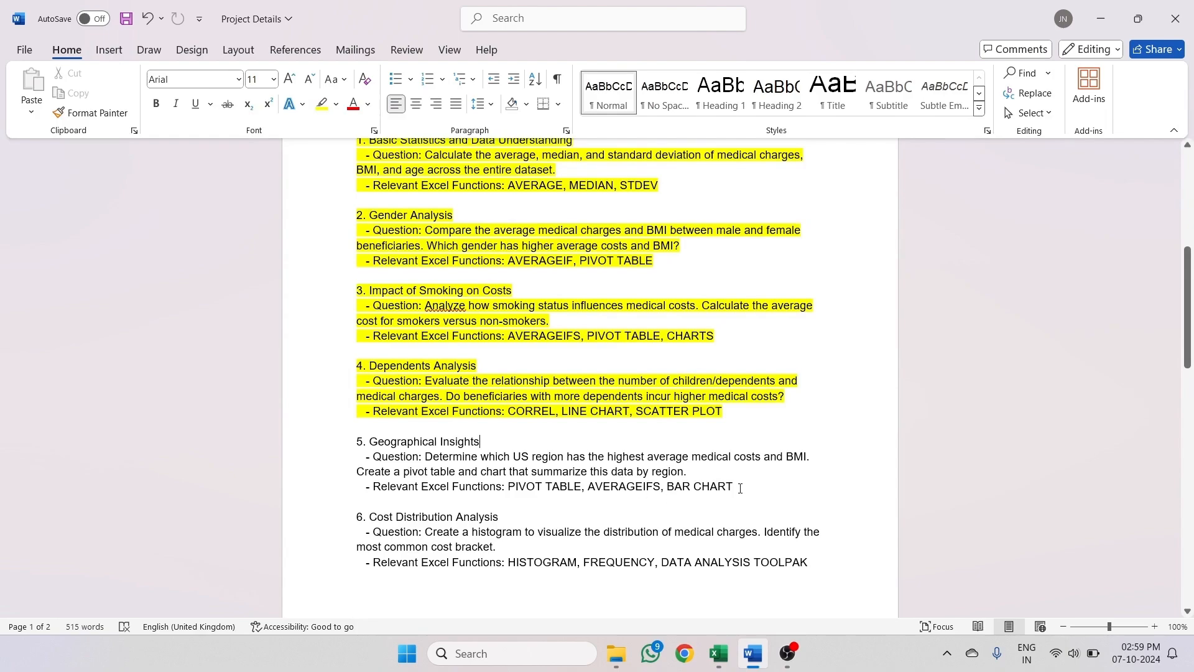
{"action": "left_click_drag", "start_coordinate": [740, 488], "coordinate": [357, 442]}
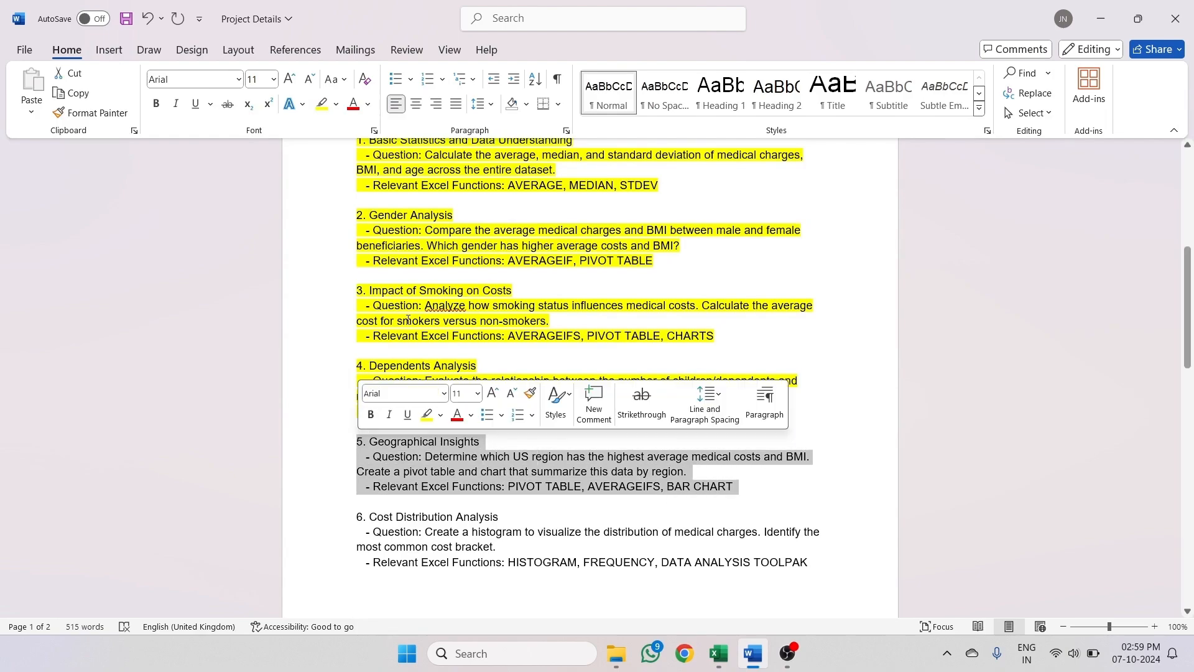
{"action": "key", "text": "ctrl+y"}
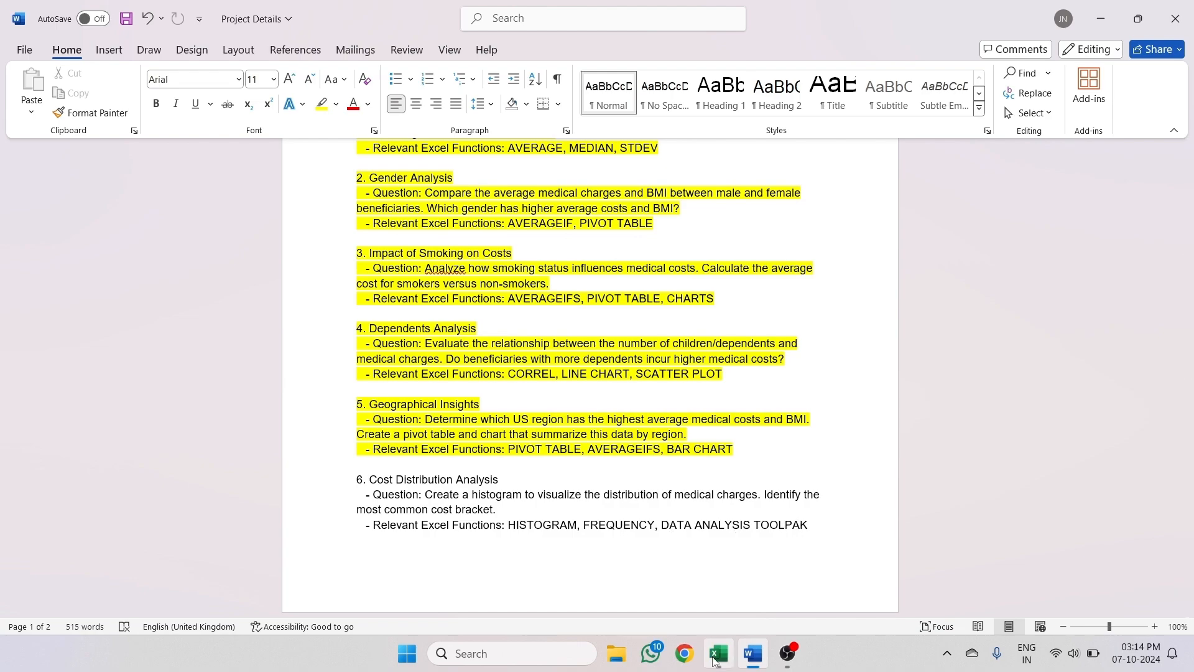
- Switch back to the insurance workbook in Excel and copy the whole dataset with headers from the Data sheet
{"action": "mouse_move", "coordinate": [716, 661]}
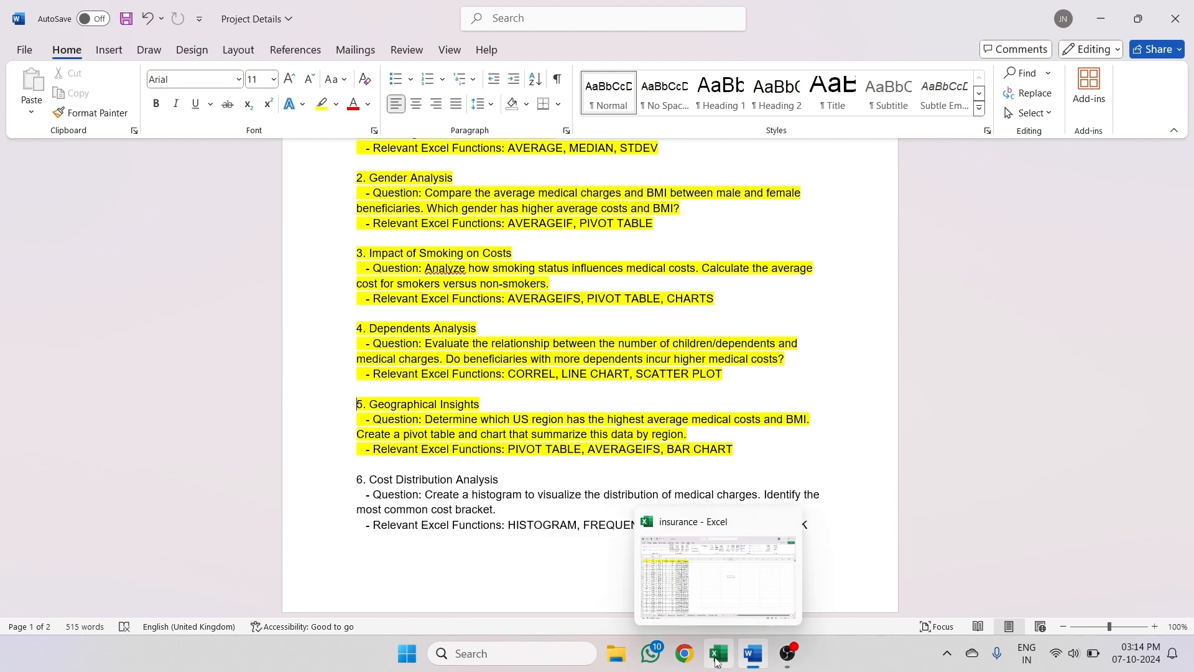
{"action": "left_click", "coordinate": [716, 662]}
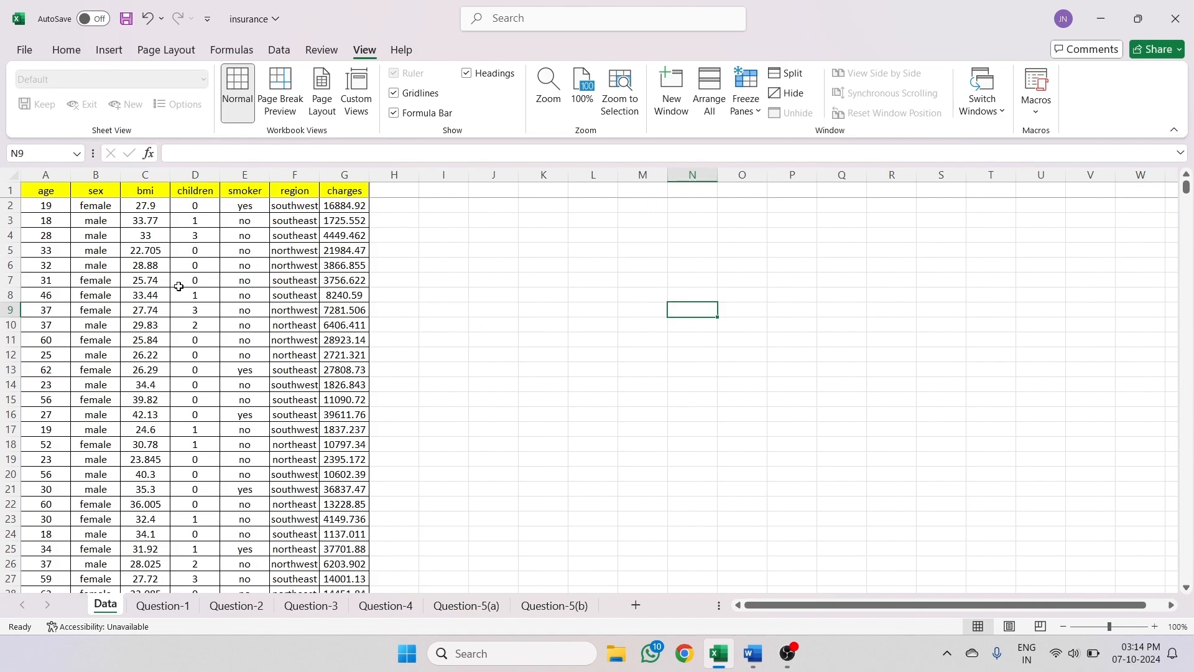
{"action": "left_click", "coordinate": [43, 190]}
{"action": "key", "text": "ctrl+shift+Right"}
{"action": "key", "text": "ctrl+shift+Down"}
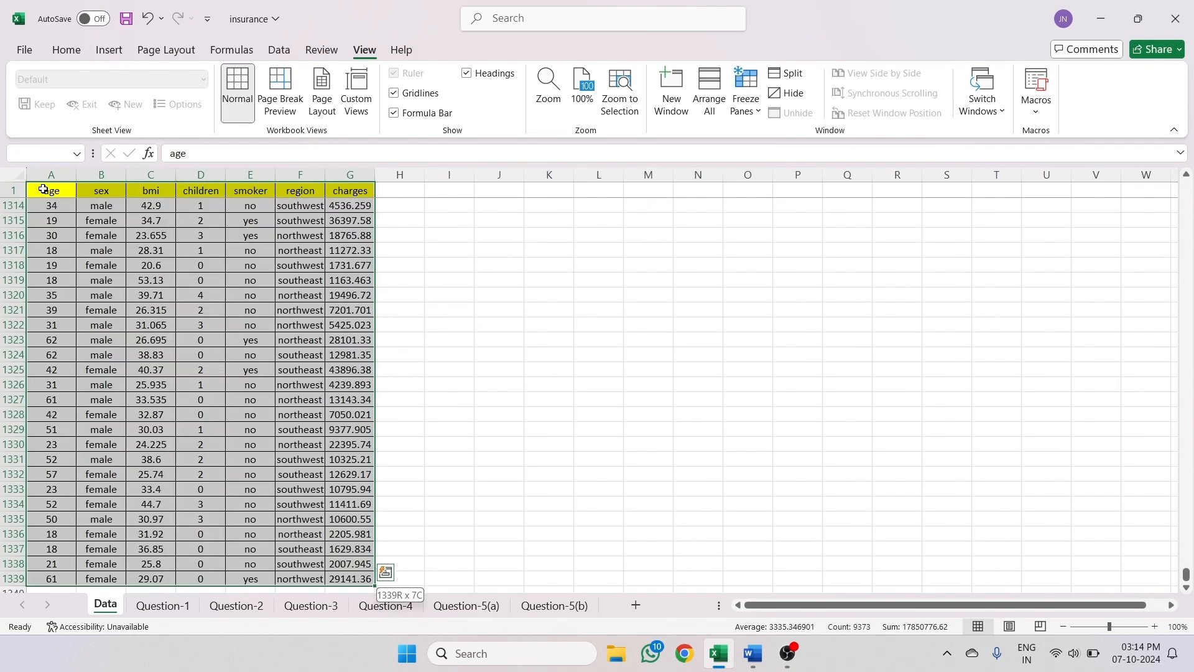
{"action": "key", "text": "ctrl+c"}
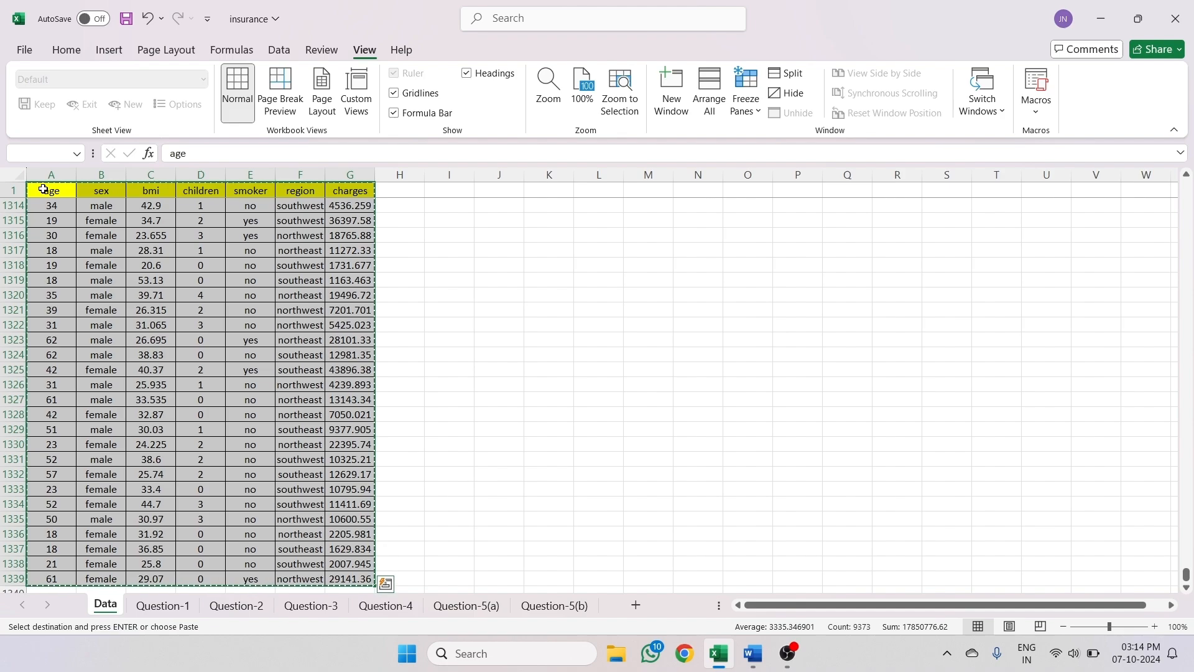
- Add a new worksheet after the Data sheet and name it Question-6
{"action": "left_click", "coordinate": [636, 605]}
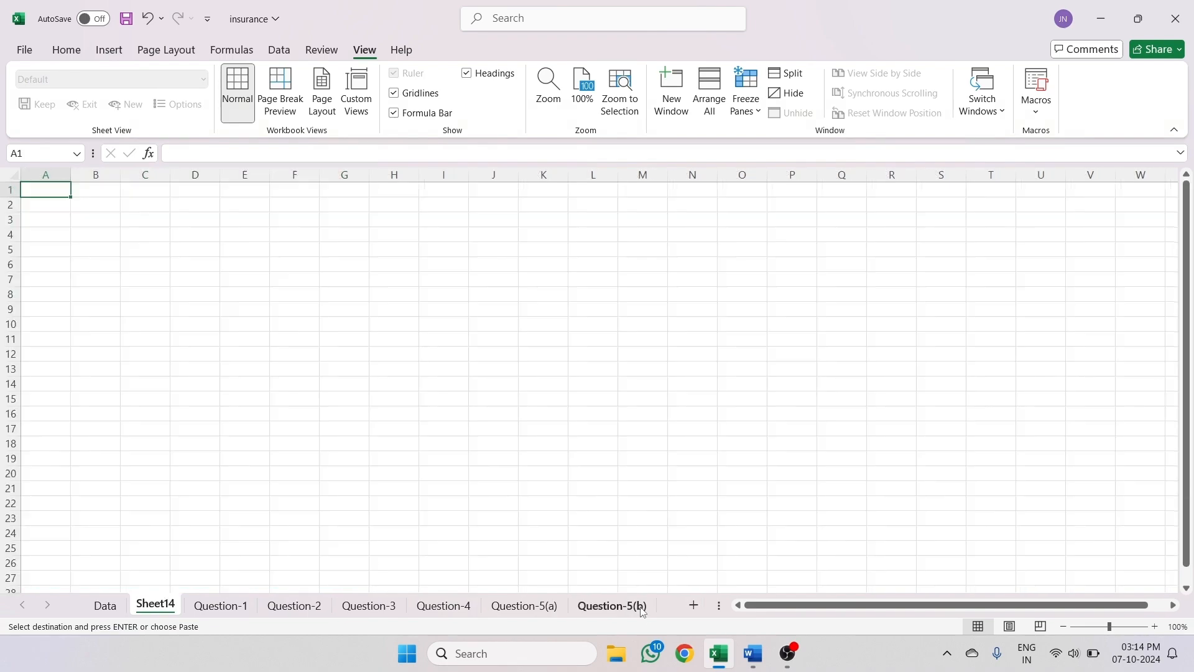
{"action": "double_click", "coordinate": [156, 605]}
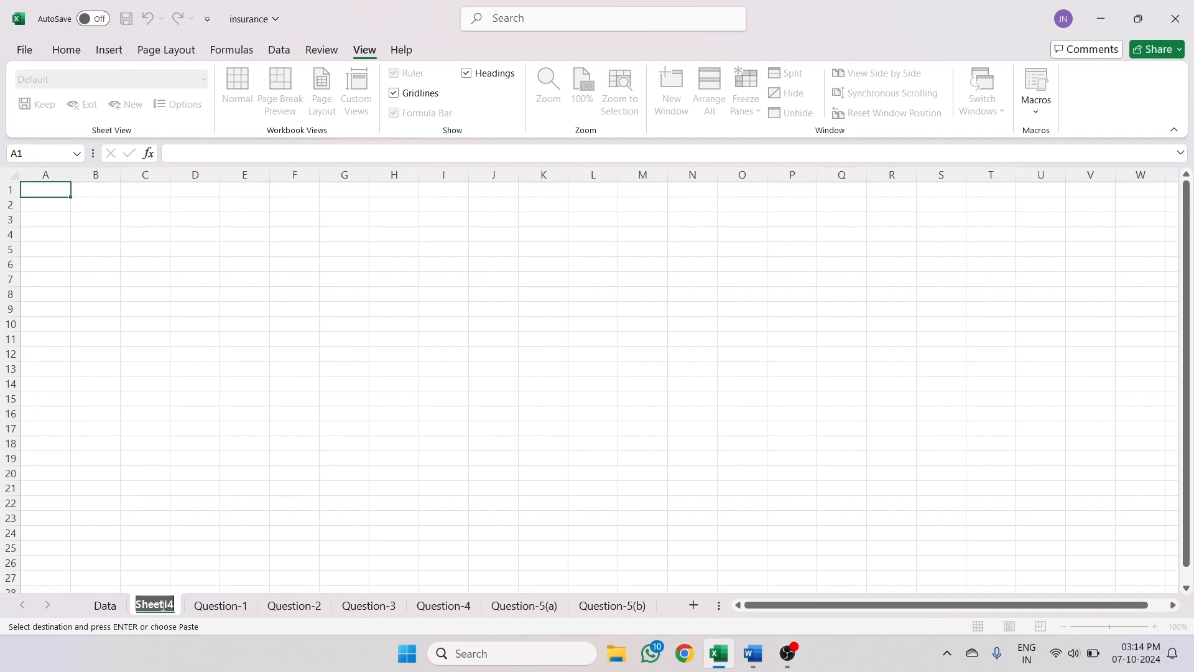
{"action": "type", "text": "Quat"}
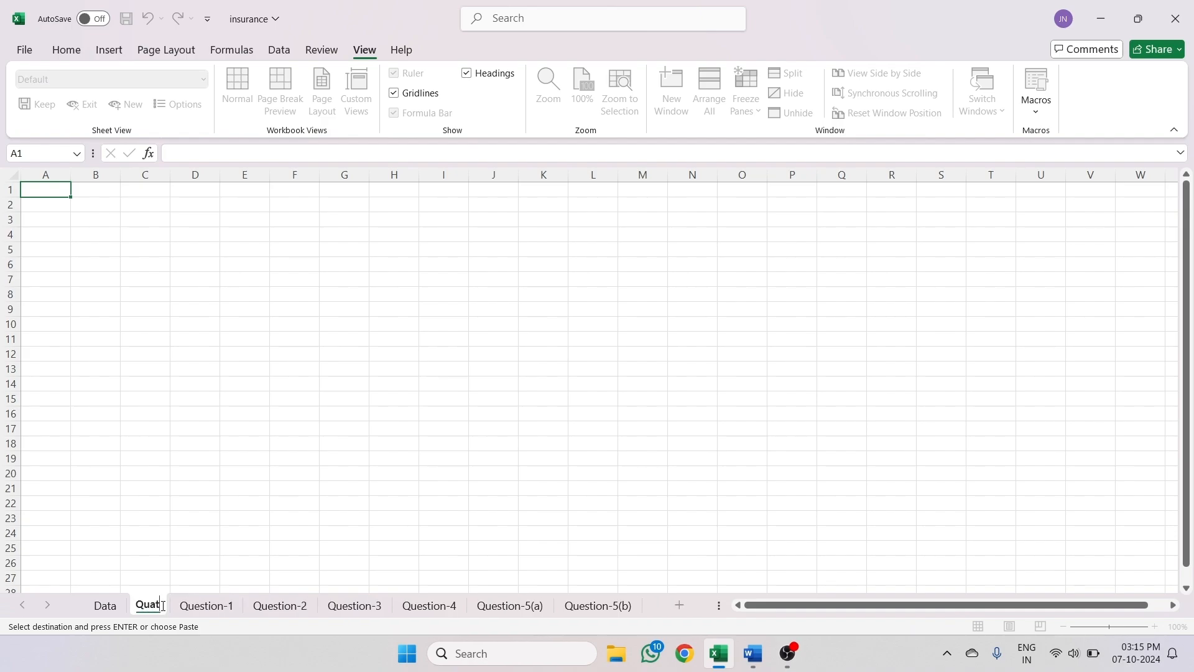
{"action": "key", "text": "BackSpace"}
{"action": "key", "text": "BackSpace"}
{"action": "key", "text": "BackSpace"}
{"action": "type", "text": "a"}
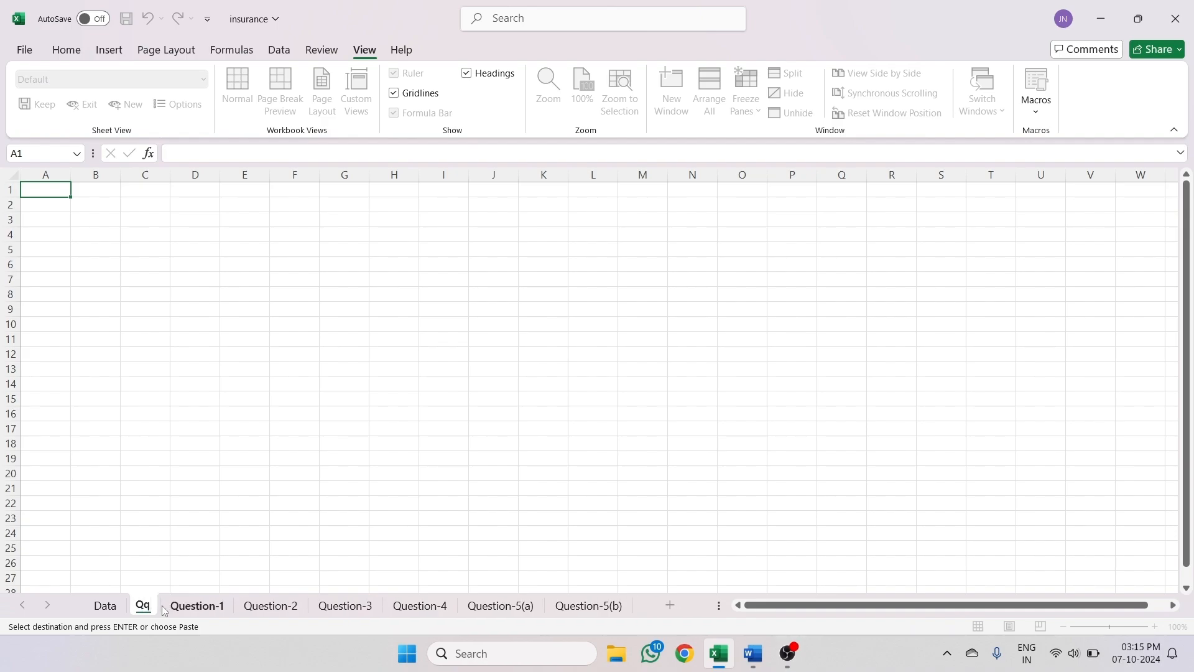
{"action": "key", "text": "BackSpace"}
{"action": "type", "text": "ui"}
{"action": "key", "text": "BackSpace"}
{"action": "key", "text": "BackSpace"}
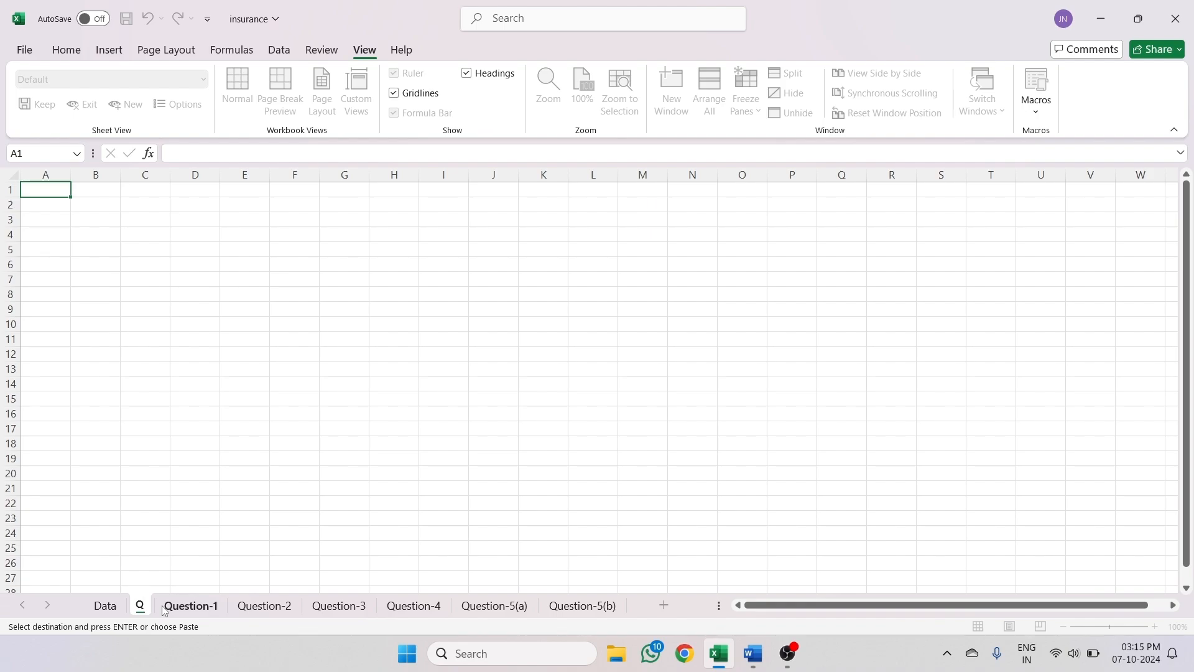
{"action": "type", "text": "uestion"}
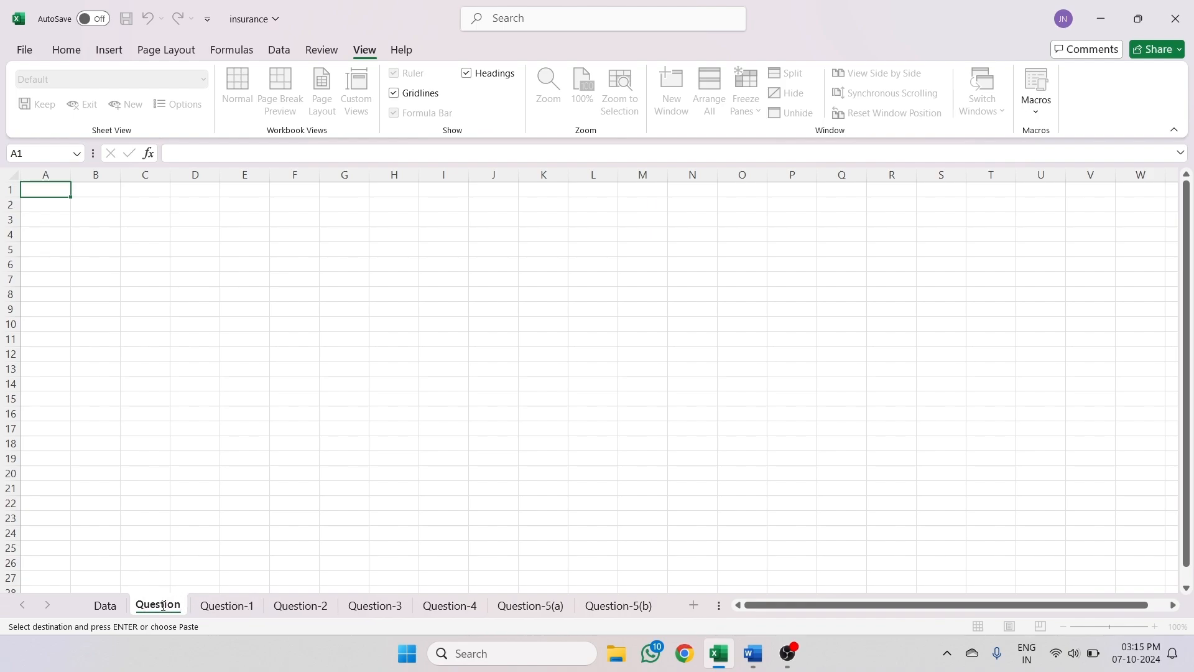
{"action": "type", "text": "-6"}
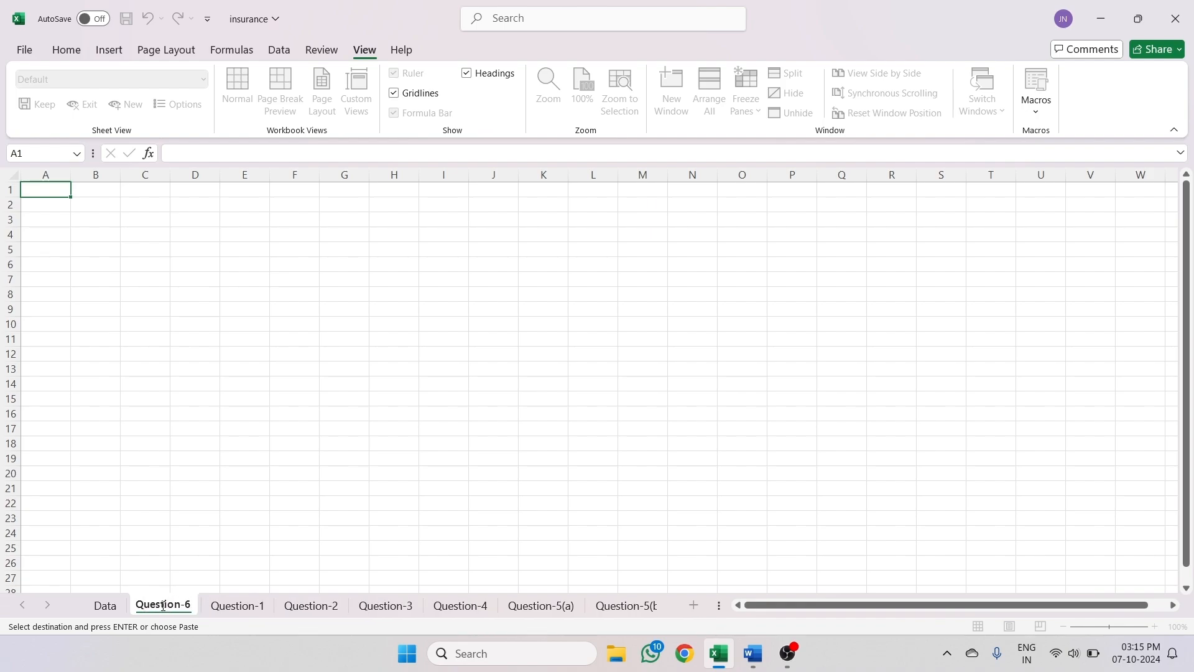
{"action": "key", "text": "Return"}
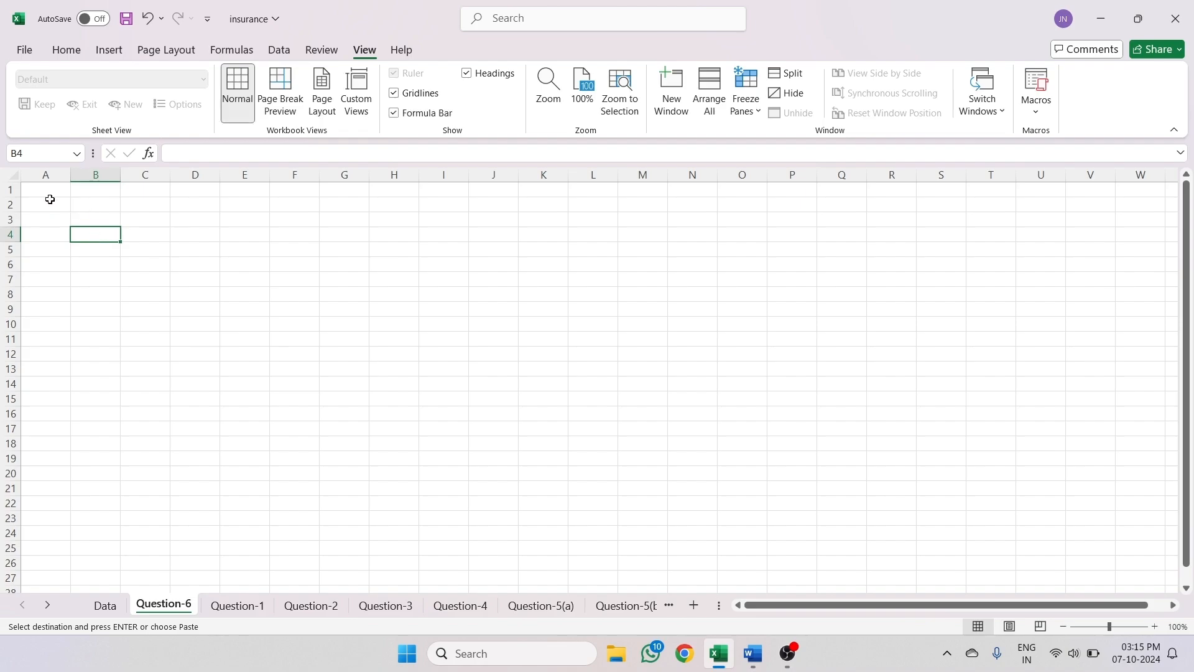
- Paste the copied dataset into the Question-6 sheet at A1 and select the first charges value in G2
{"action": "key", "text": "ctrl+v"}
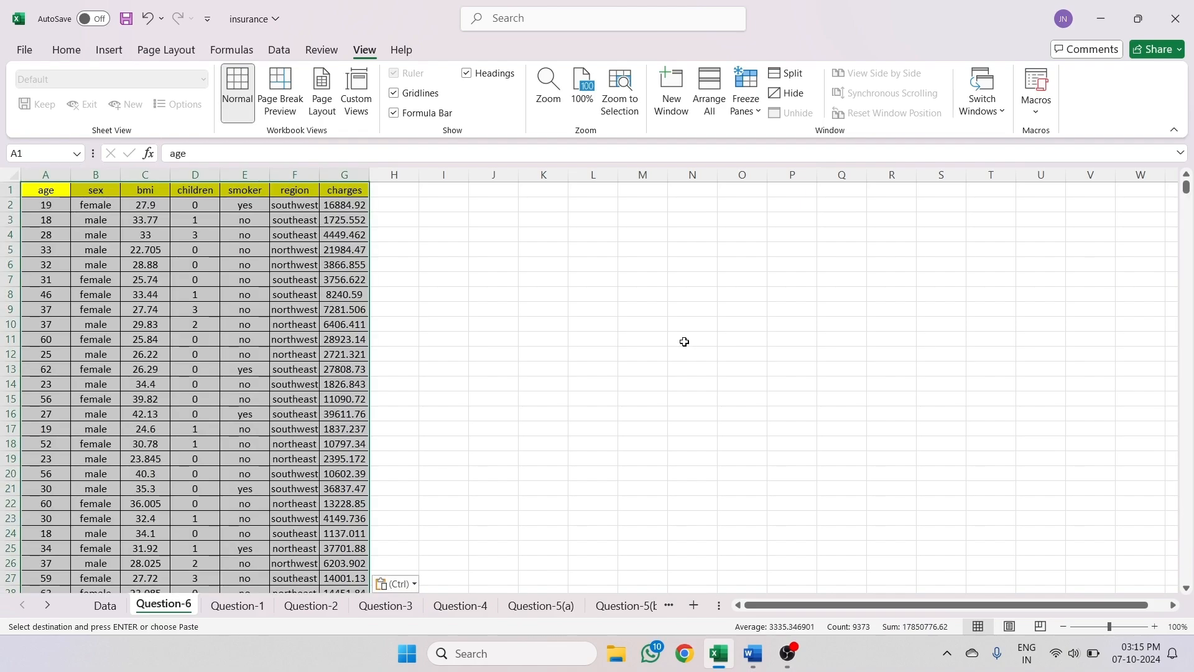
{"action": "left_click", "coordinate": [663, 344]}
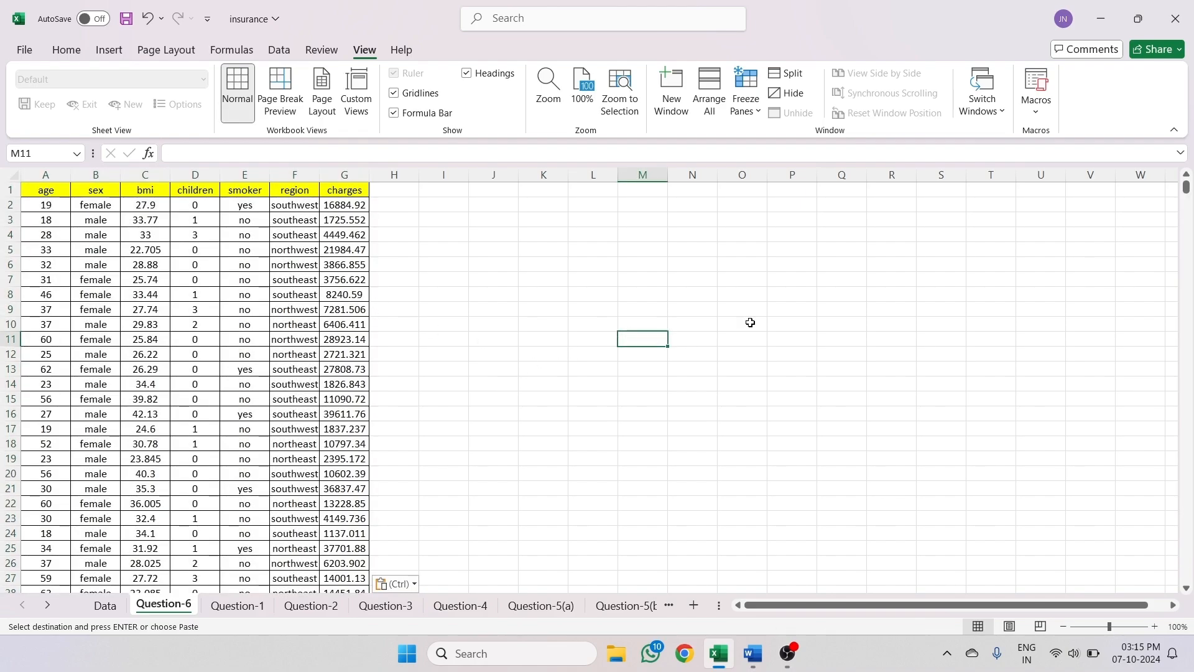
{"action": "left_click", "coordinate": [344, 204]}
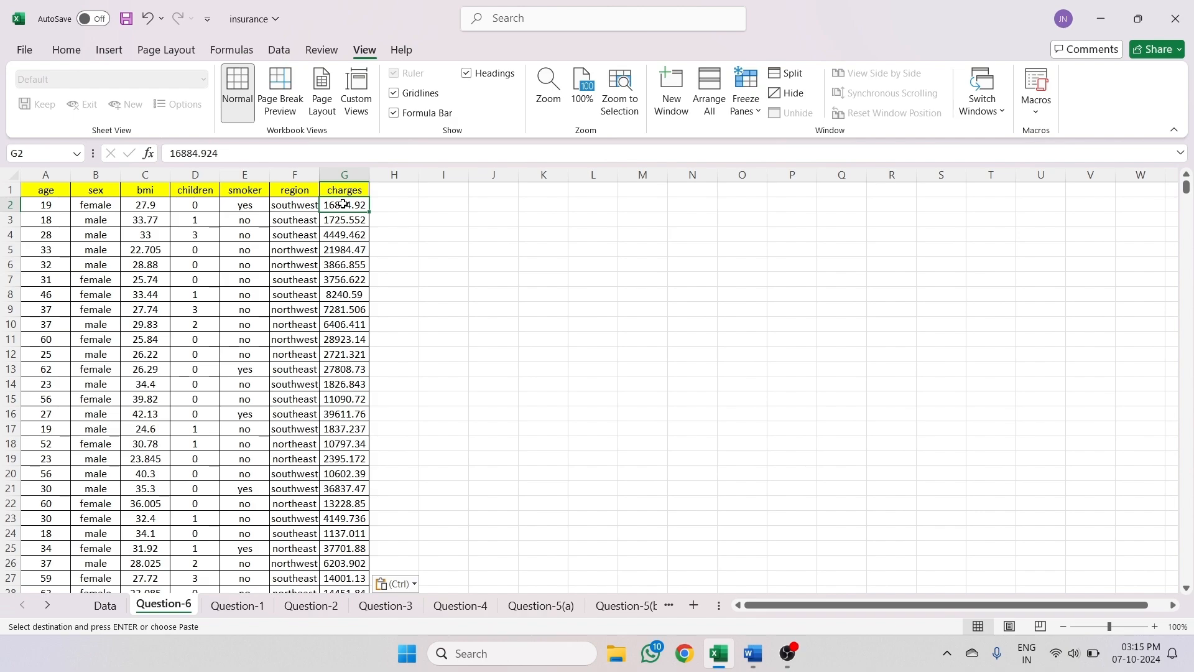
- Insert a histogram chart of all the charges values from G2 down to the last row
{"action": "key", "text": "ctrl+shift+Down"}
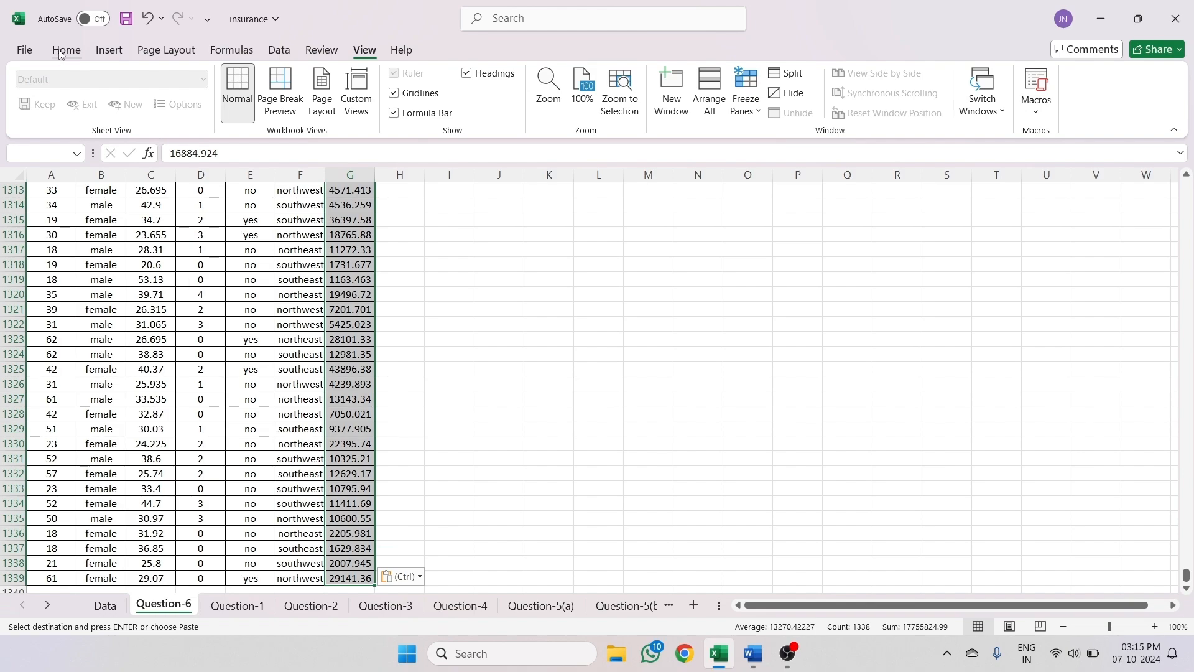
{"action": "left_click", "coordinate": [108, 51]}
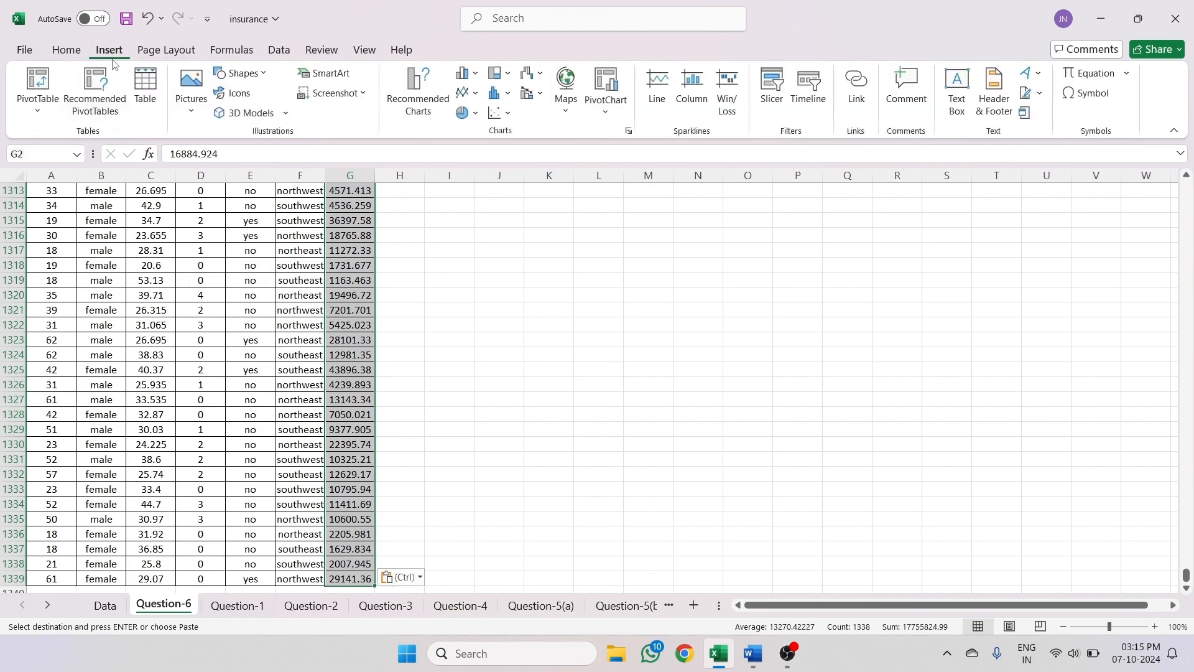
{"action": "left_click", "coordinate": [509, 96]}
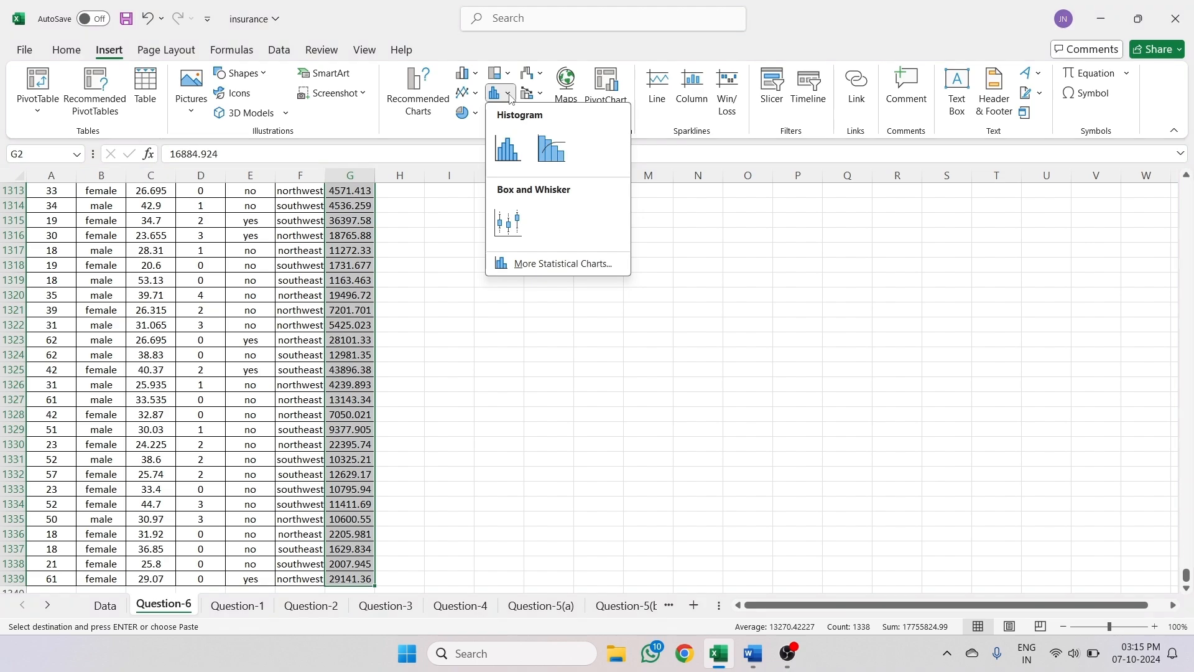
{"action": "left_click", "coordinate": [506, 151]}
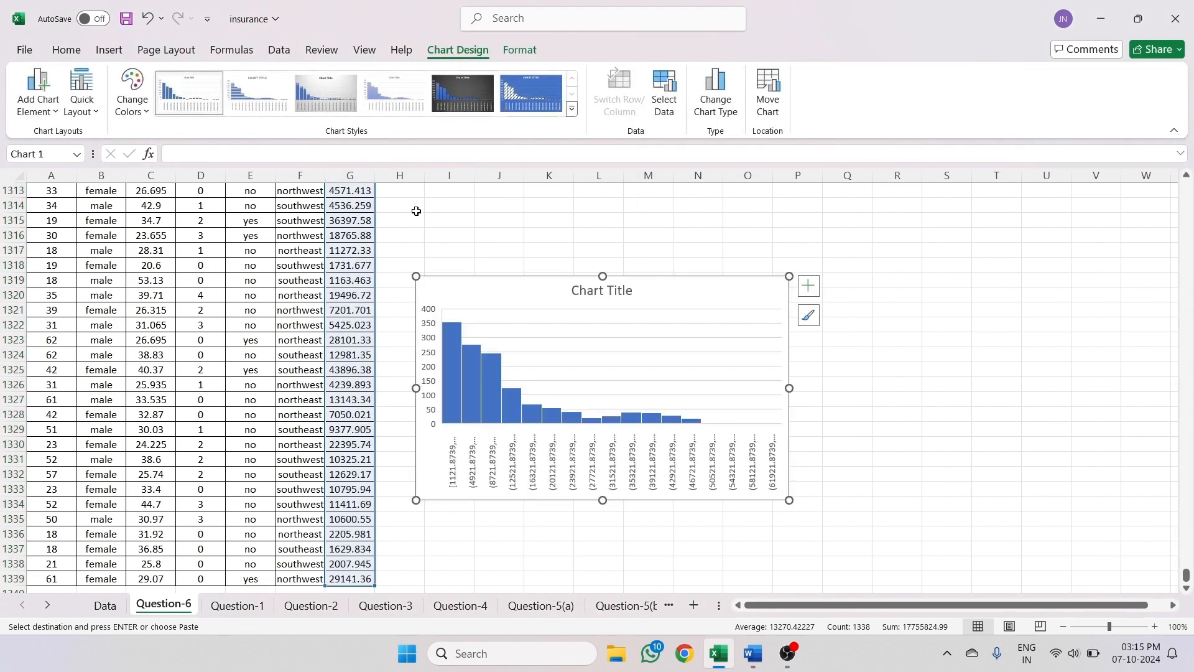
- Cut the histogram from beside the last data rows and paste it at J3 beside the first rows of the dataset
{"action": "left_click", "coordinate": [452, 236]}
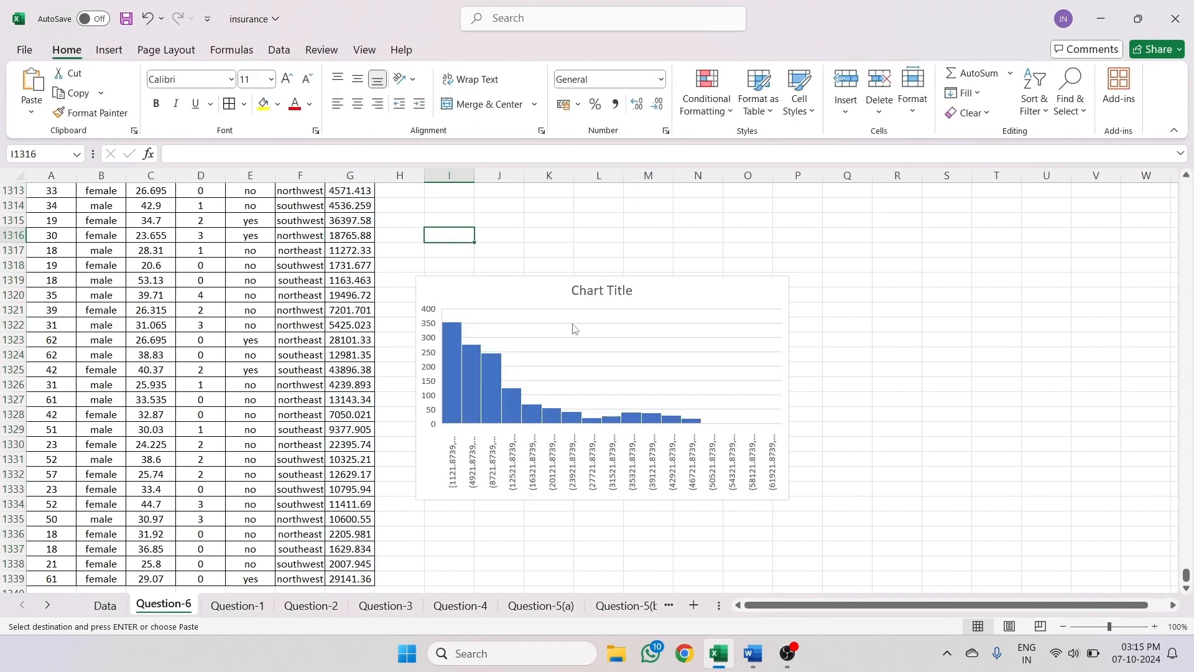
{"action": "left_click", "coordinate": [597, 289]}
{"action": "left_click_drag", "start_coordinate": [540, 289], "coordinate": [579, 220]}
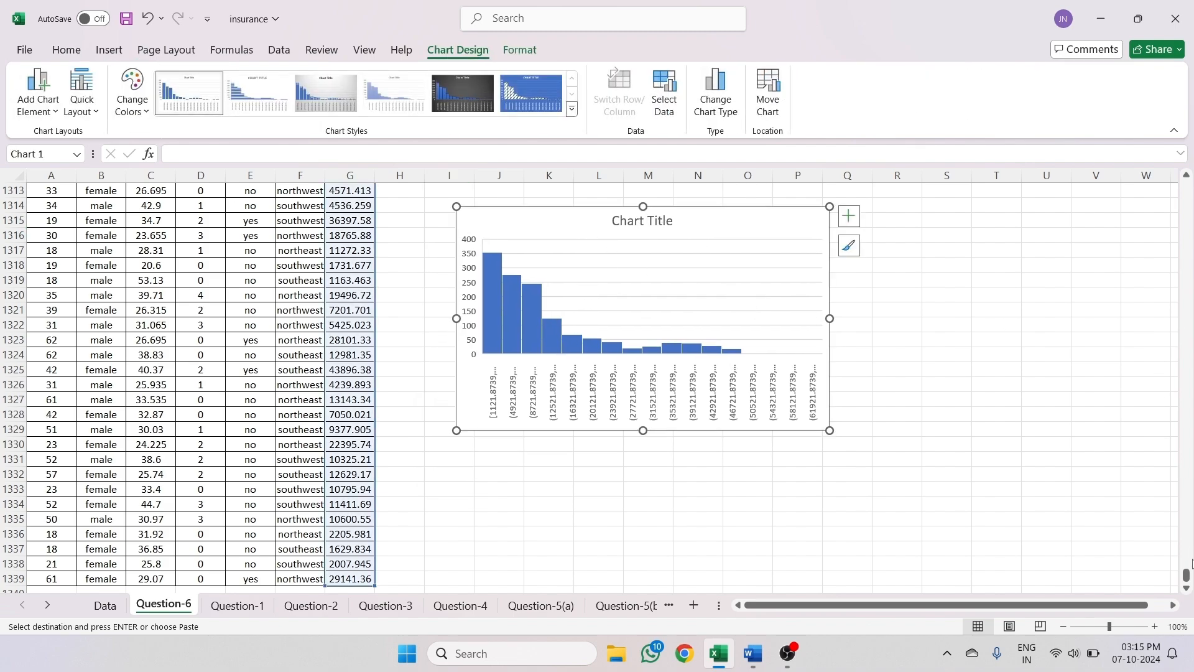
{"action": "left_click_drag", "start_coordinate": [1188, 570], "coordinate": [1187, 573]}
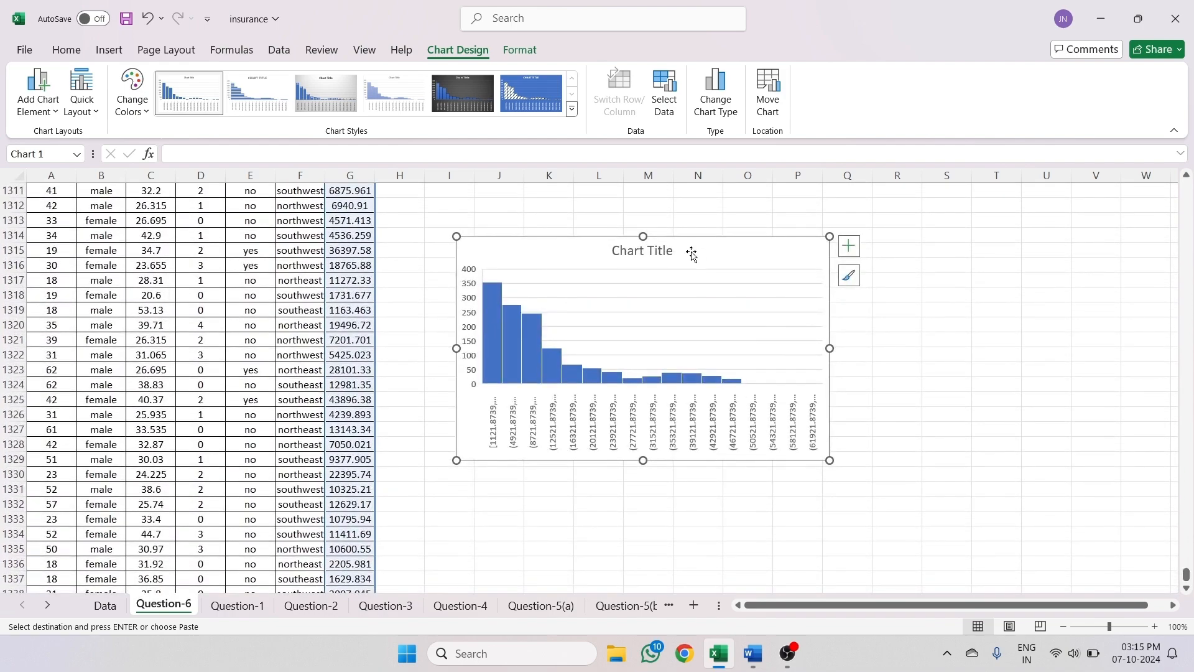
{"action": "key", "text": "Delete"}
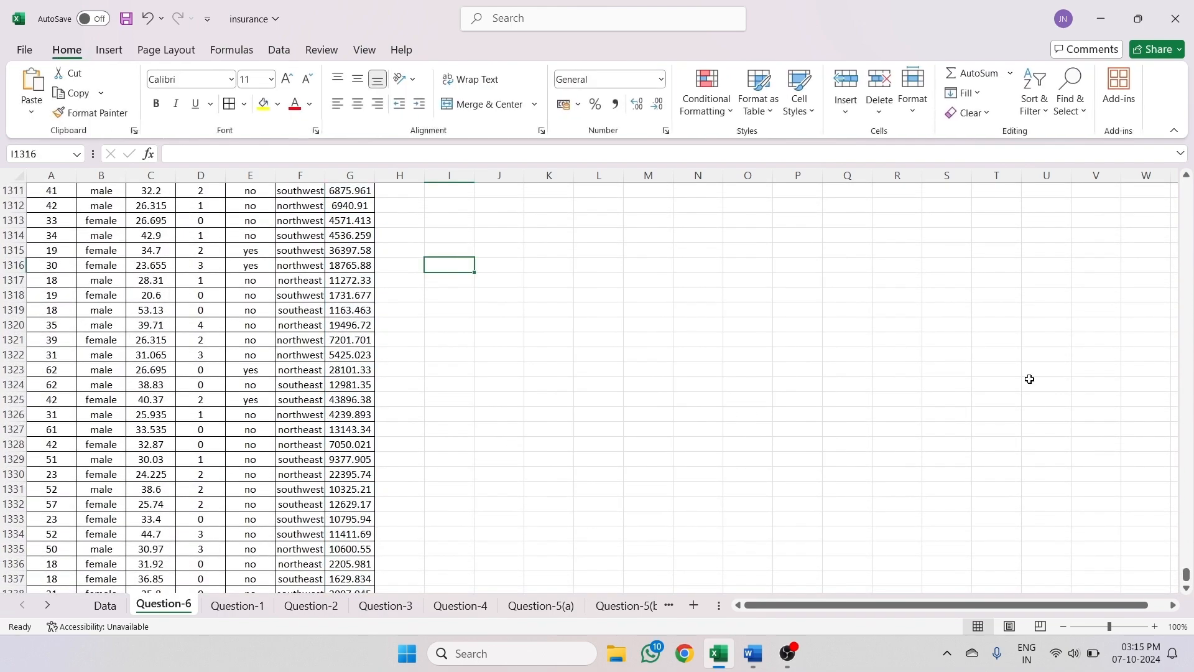
{"action": "left_click_drag", "start_coordinate": [1186, 573], "coordinate": [1186, 186]}
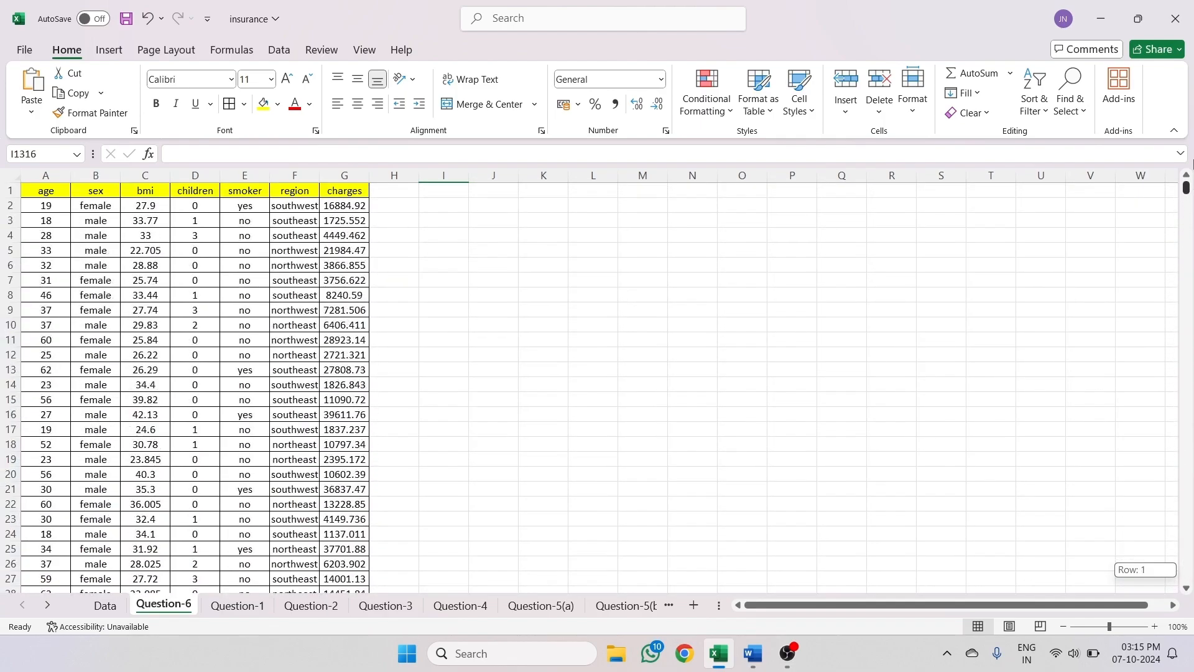
{"action": "left_click", "coordinate": [483, 220]}
{"action": "key", "text": "ctrl+v"}
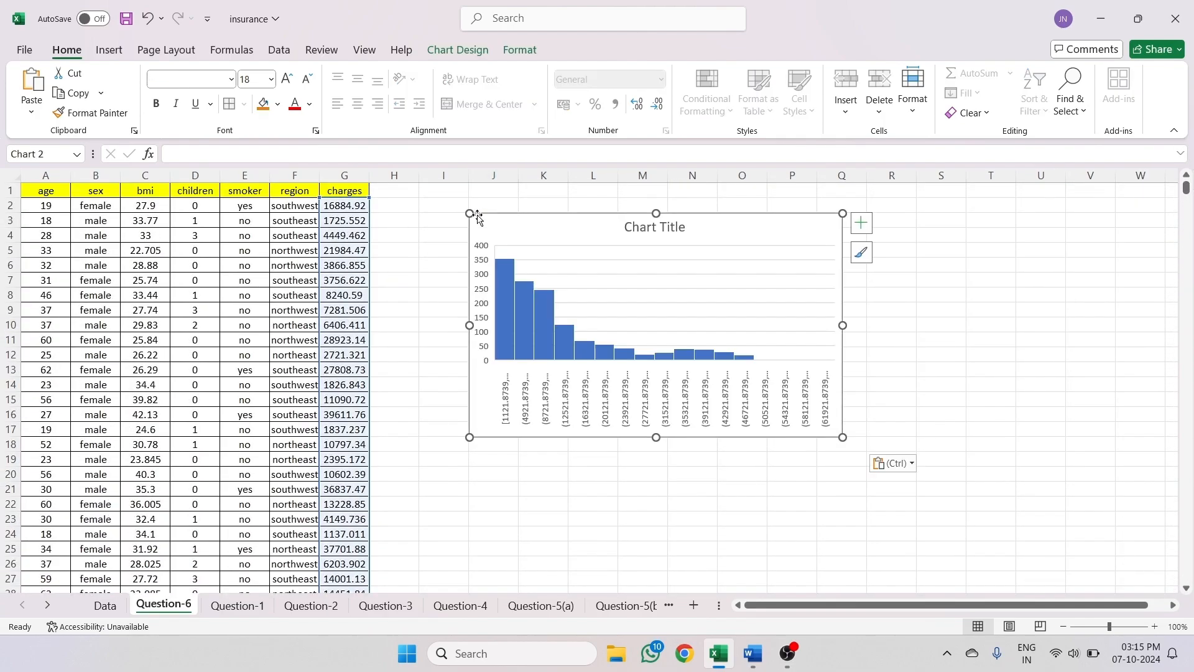
{"action": "left_click", "coordinate": [423, 248]}
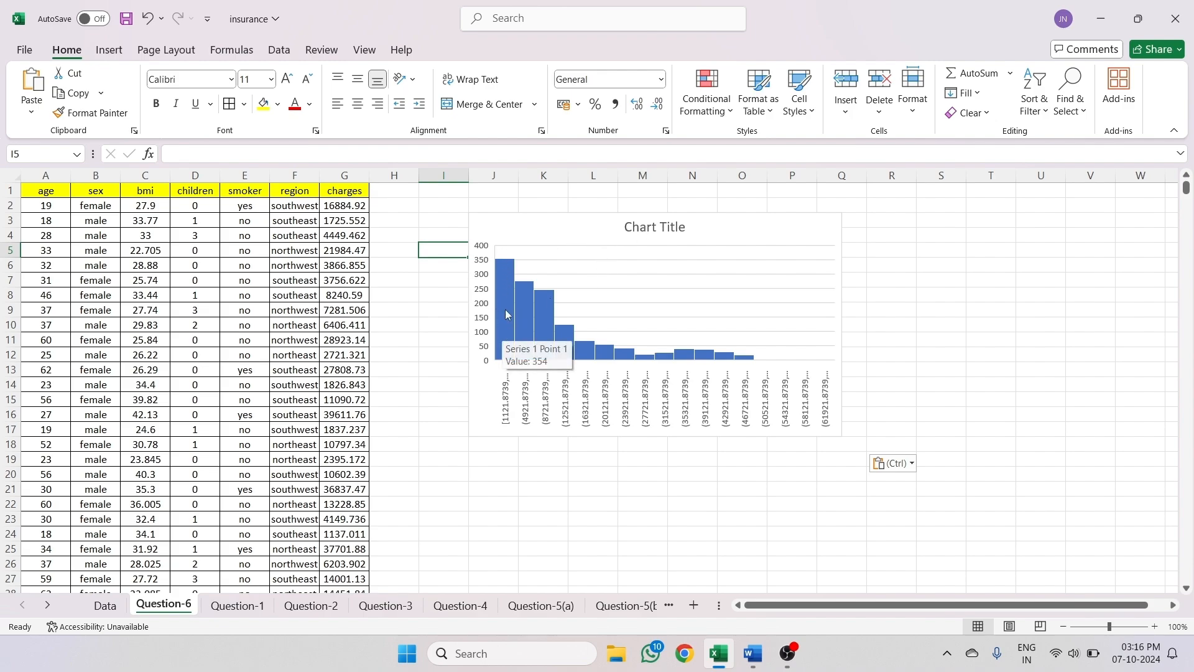
- Add data labels to the histogram and stretch its lower edge down to about row 25
{"action": "left_click", "coordinate": [585, 223]}
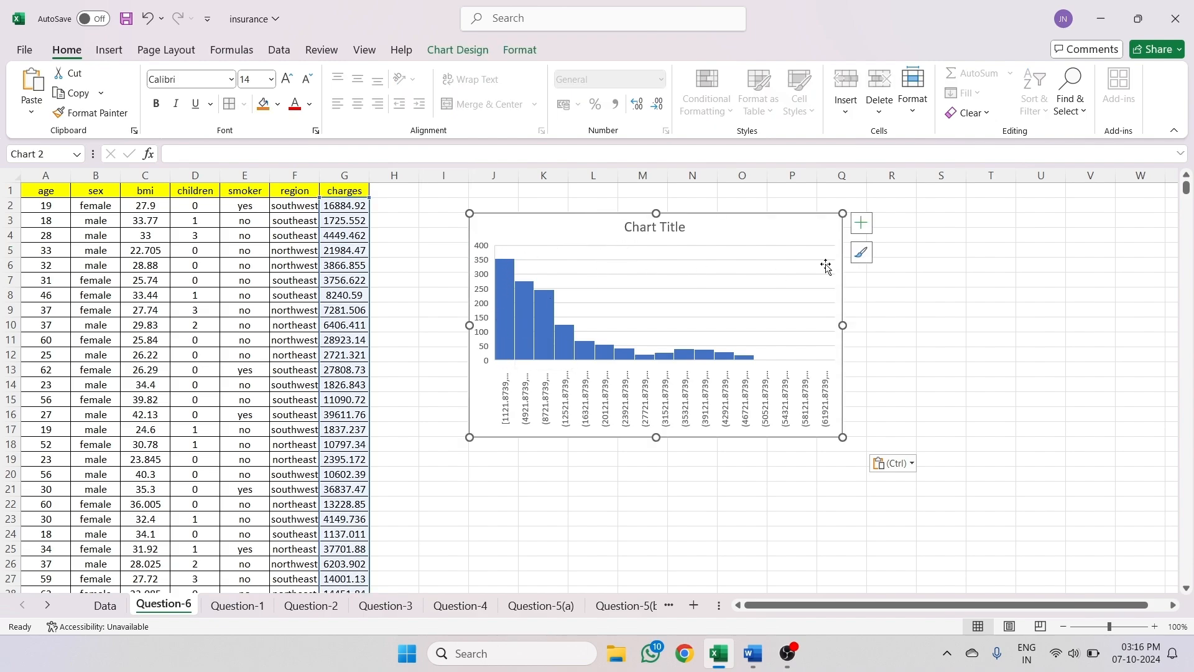
{"action": "left_click", "coordinate": [861, 222]}
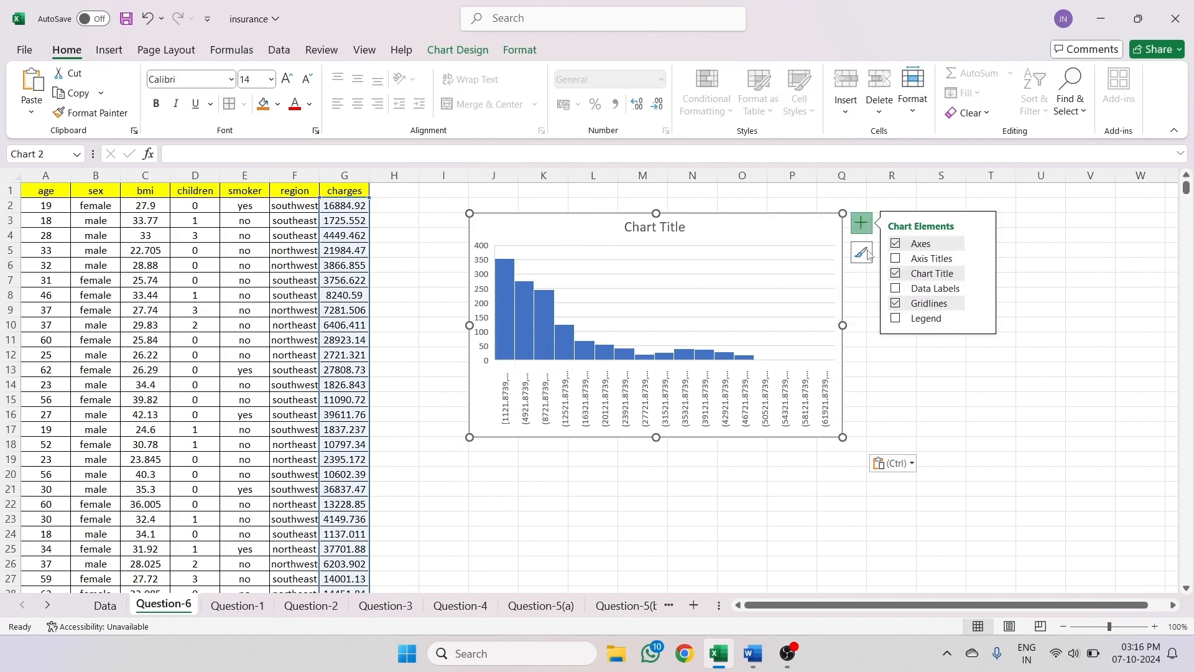
{"action": "left_click", "coordinate": [896, 289]}
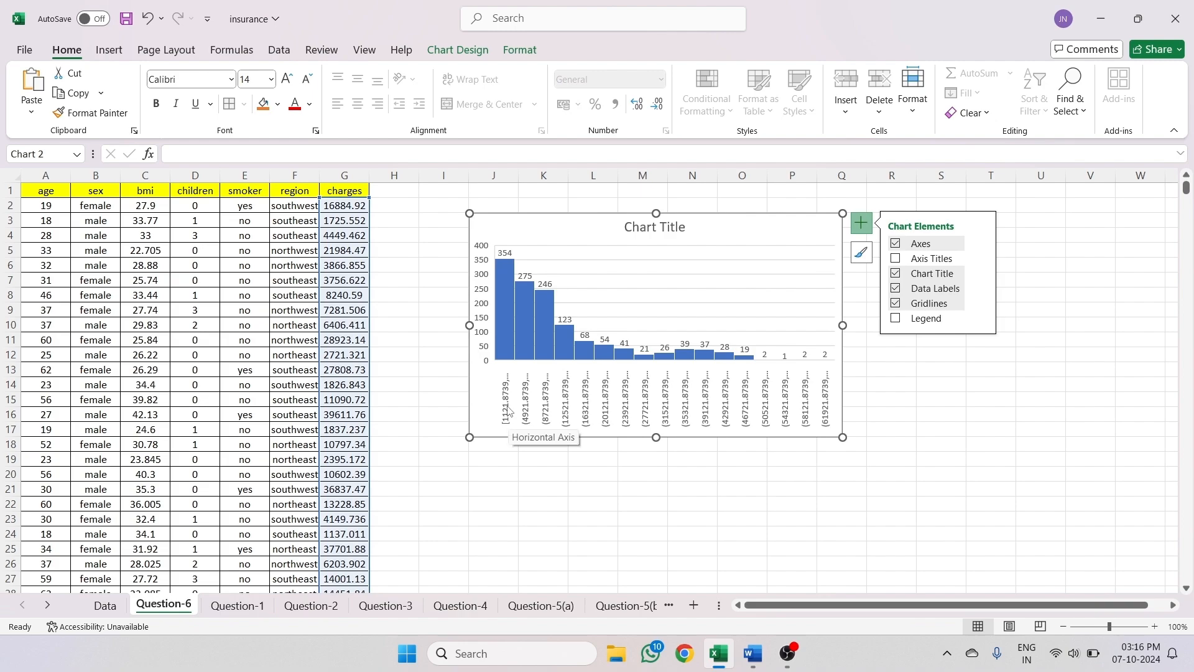
{"action": "left_click_drag", "start_coordinate": [657, 437], "coordinate": [656, 560]}
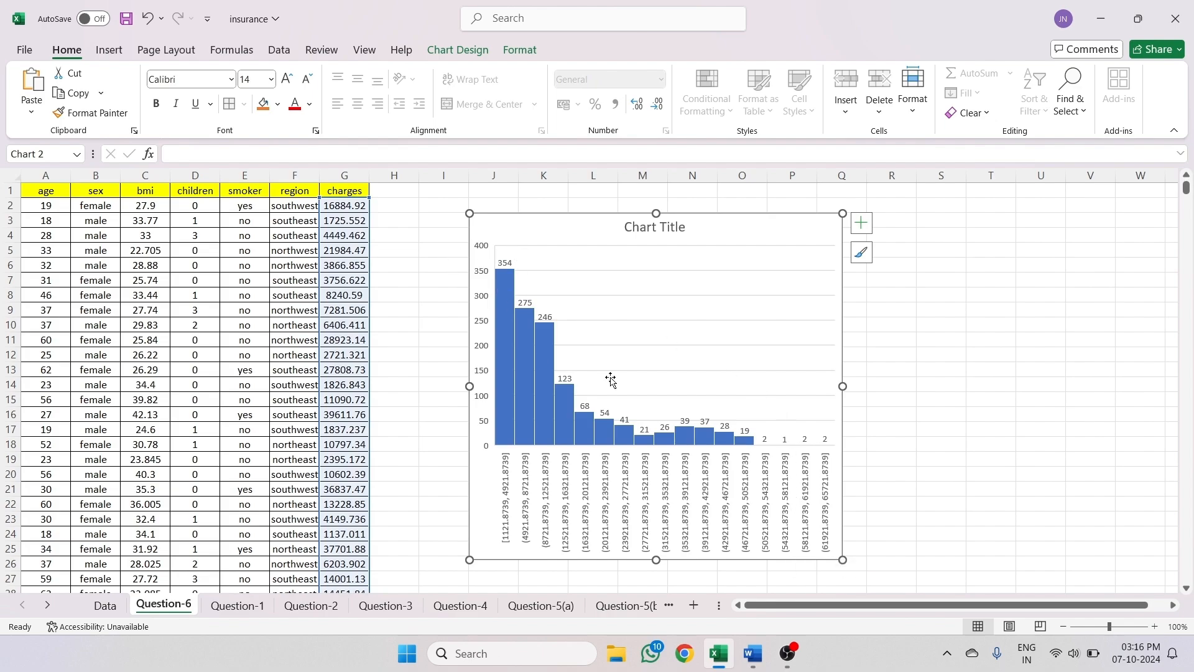
- Replace the histogram's title text with Charges Histogram and close the title formatting options
{"action": "left_click", "coordinate": [663, 231]}
{"action": "double_click", "coordinate": [662, 231]}
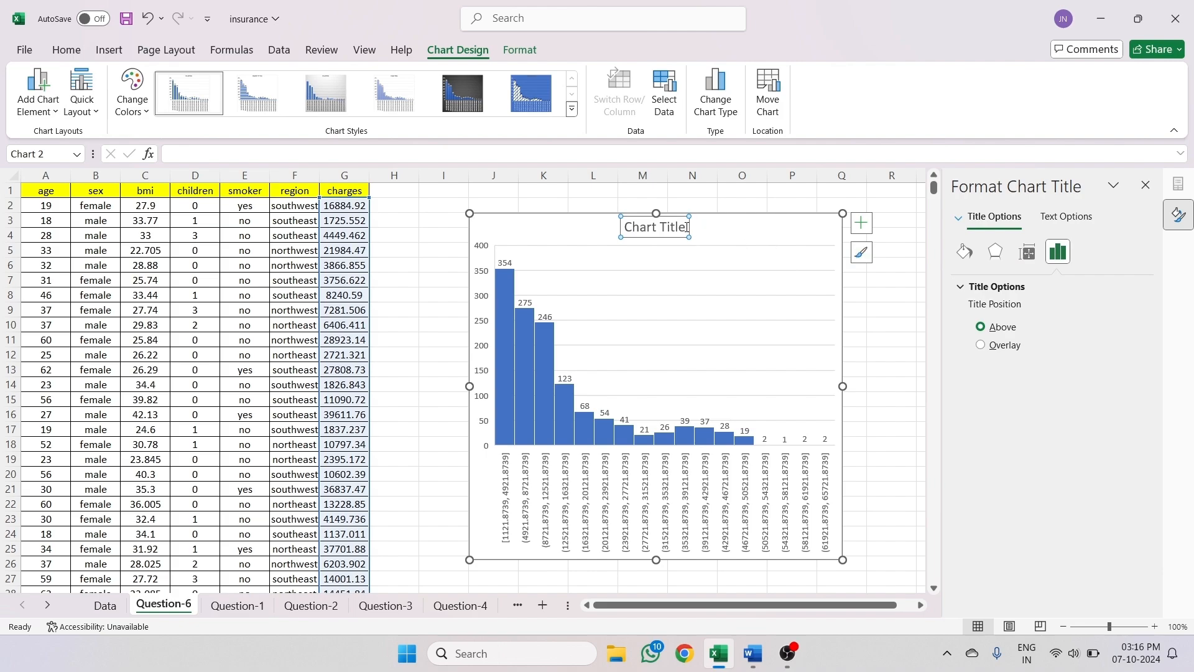
{"action": "left_click", "coordinate": [686, 227]}
{"action": "key", "text": "BackSpace"}
{"action": "key", "text": "BackSpace"}
{"action": "key", "text": "BackSpace"}
{"action": "key", "text": "BackSpace"}
{"action": "key", "text": "BackSpace"}
{"action": "key", "text": "BackSpace"}
{"action": "key", "text": "BackSpace"}
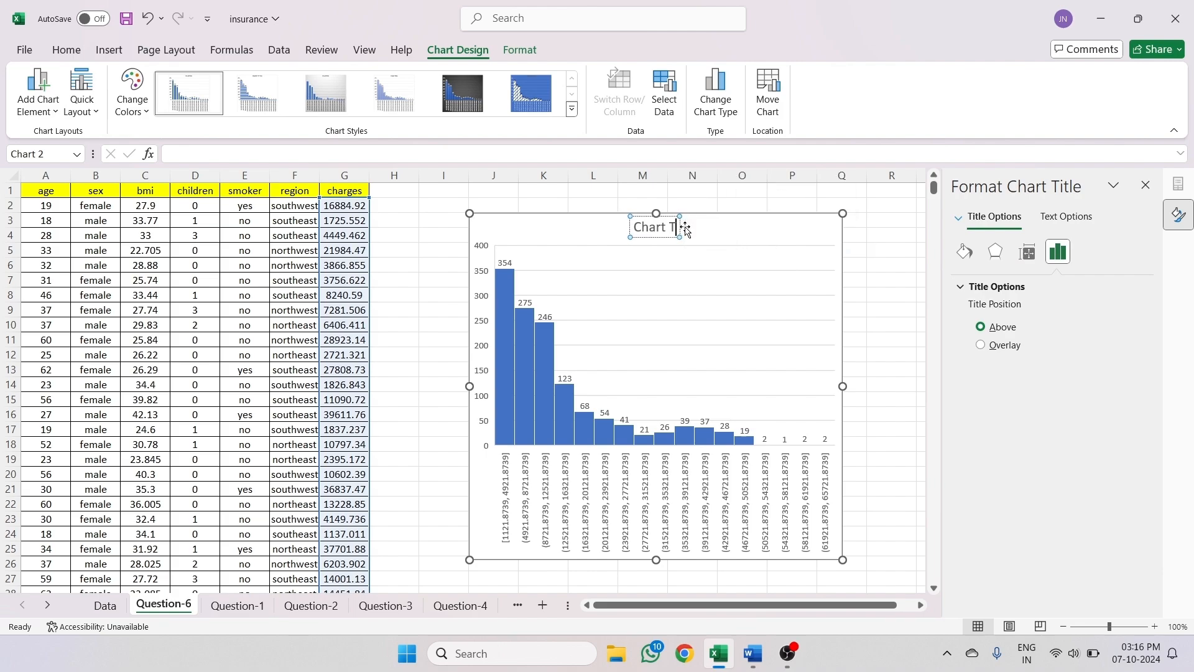
{"action": "key", "text": "BackSpace"}
{"action": "key", "text": "BackSpace"}
{"action": "key", "text": "BackSpace"}
{"action": "key", "text": "BackSpace"}
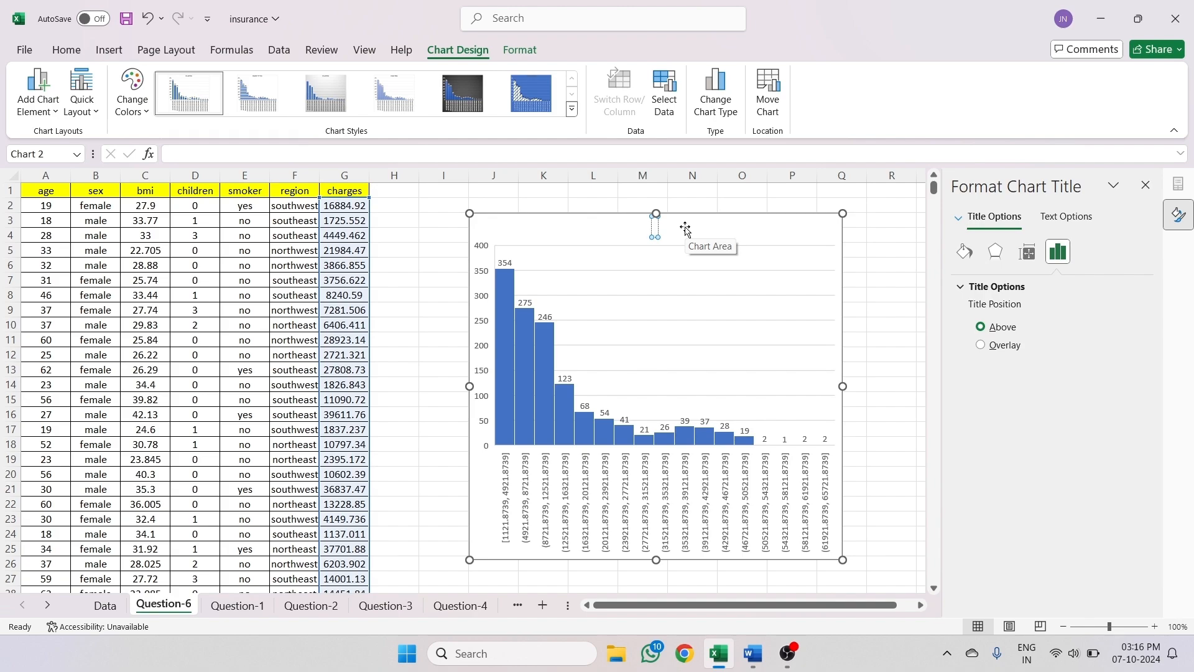
{"action": "type", "text": "Charges"}
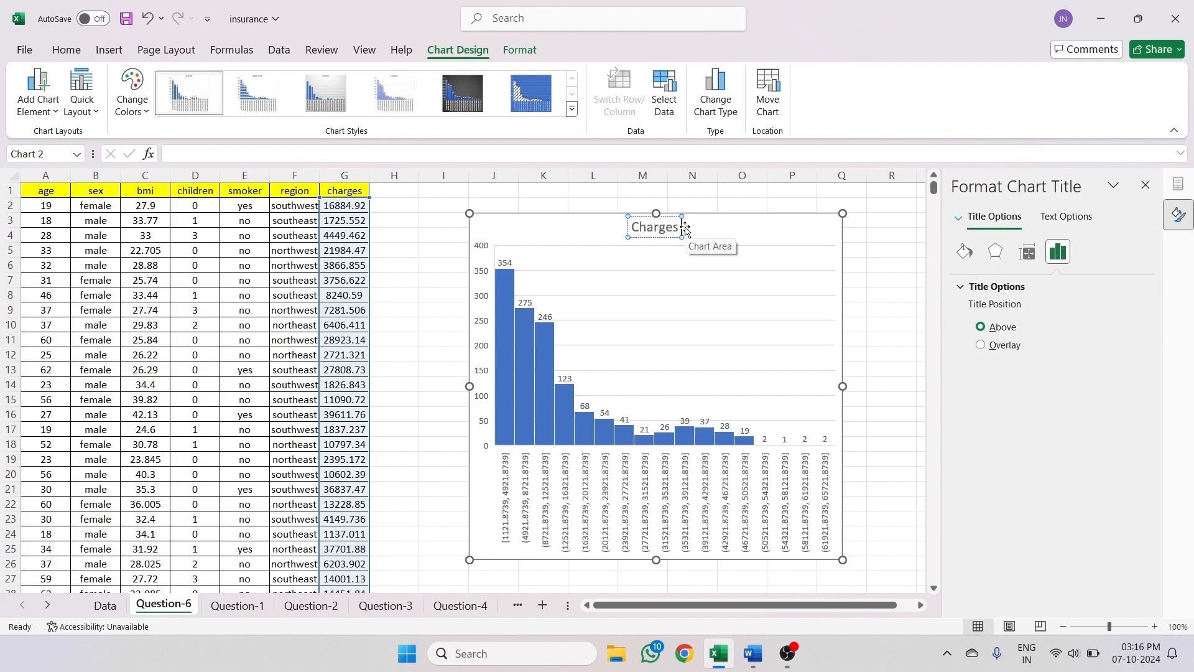
{"action": "type", "text": " Histo"}
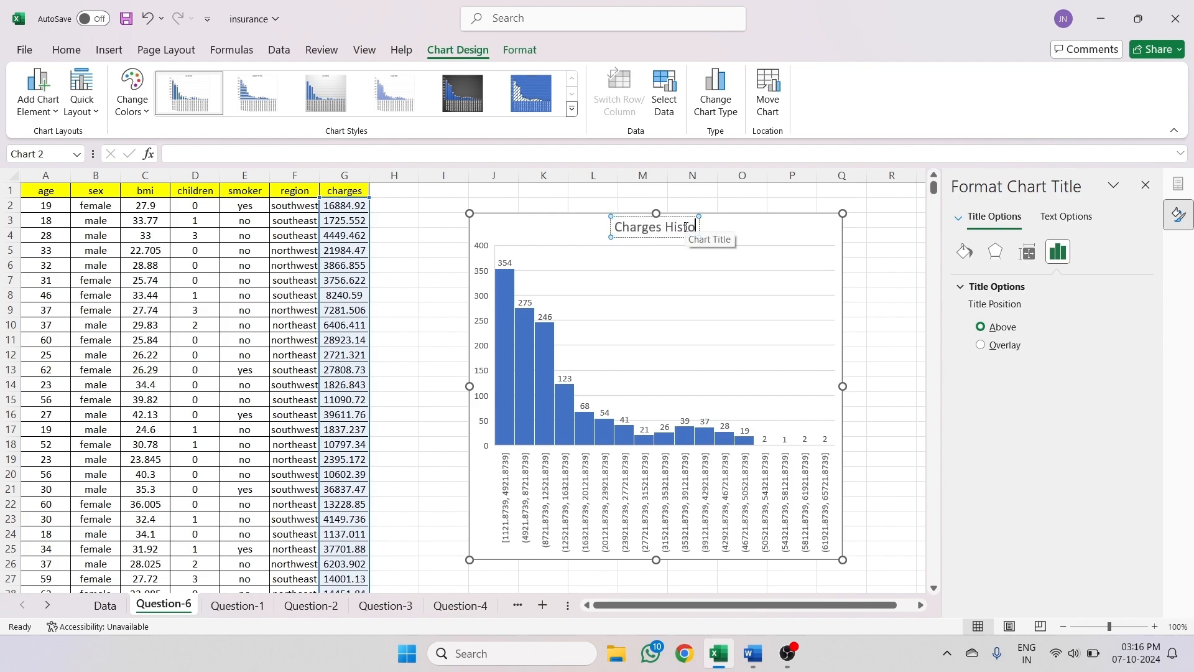
{"action": "type", "text": "gr"}
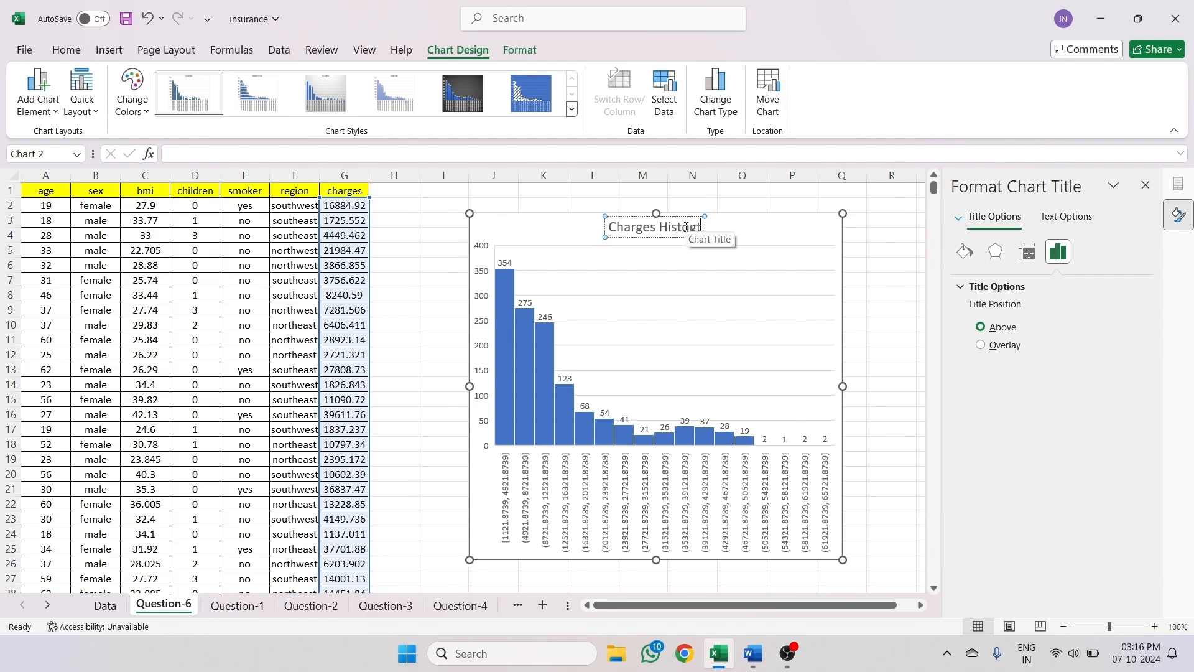
{"action": "type", "text": "am"}
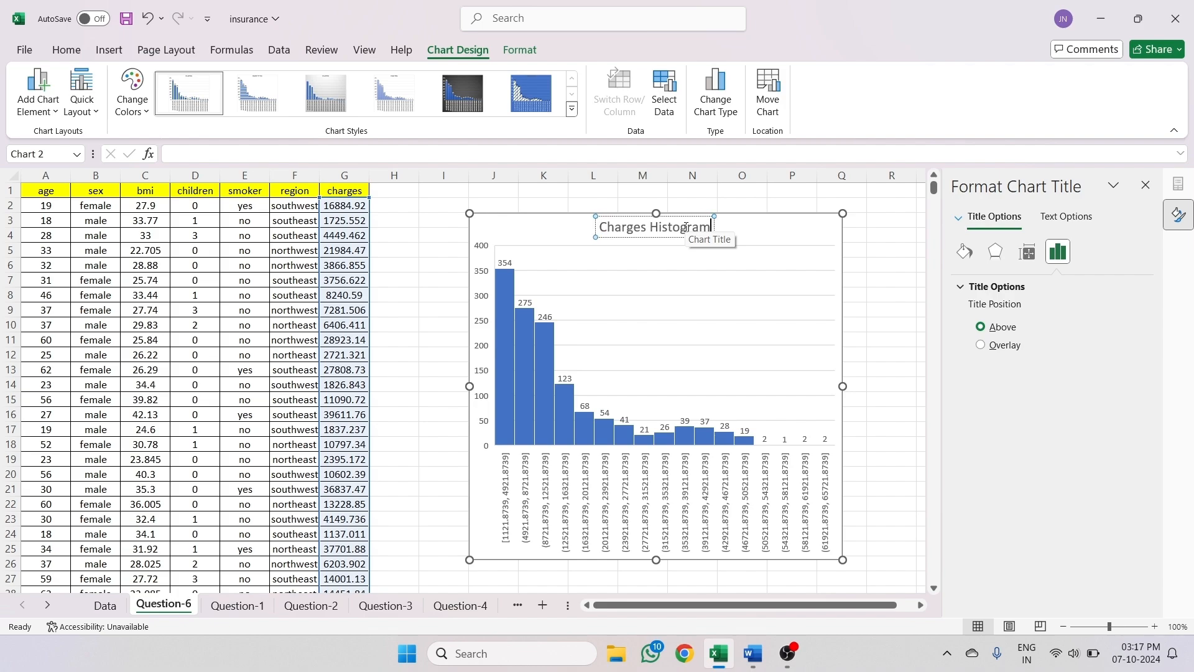
{"action": "left_click", "coordinate": [890, 352]}
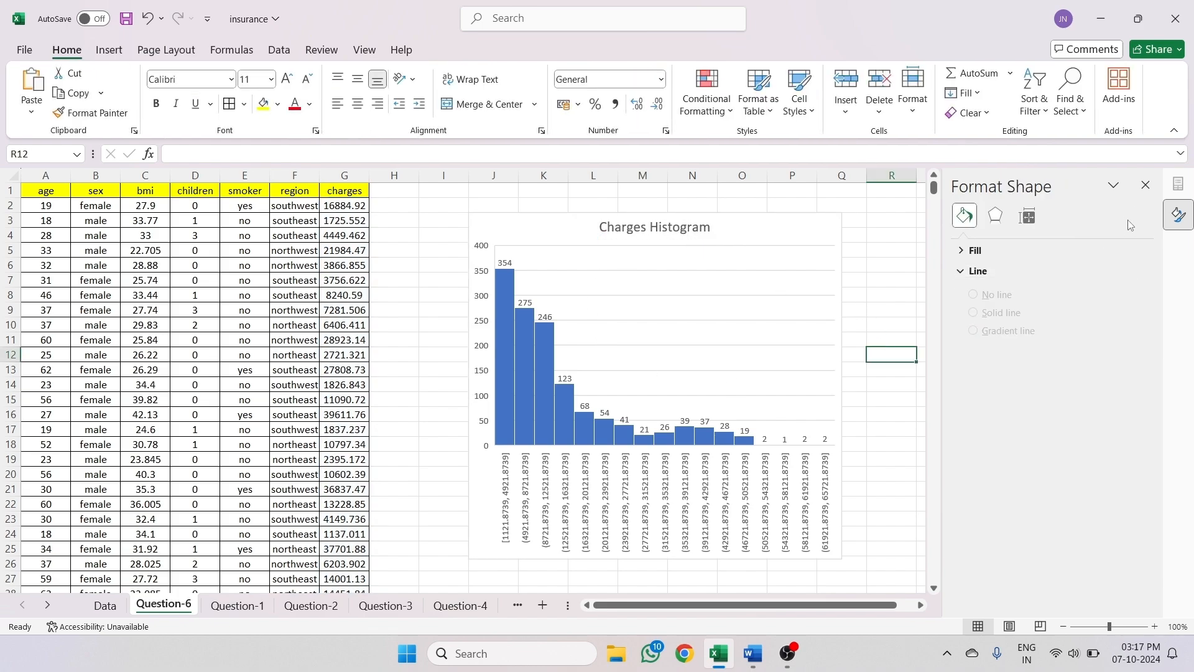
{"action": "left_click", "coordinate": [1146, 185]}
- Apply the third chart style, with the grey gradient background, to the histogram and remove its gridlines
{"action": "left_click", "coordinate": [781, 261]}
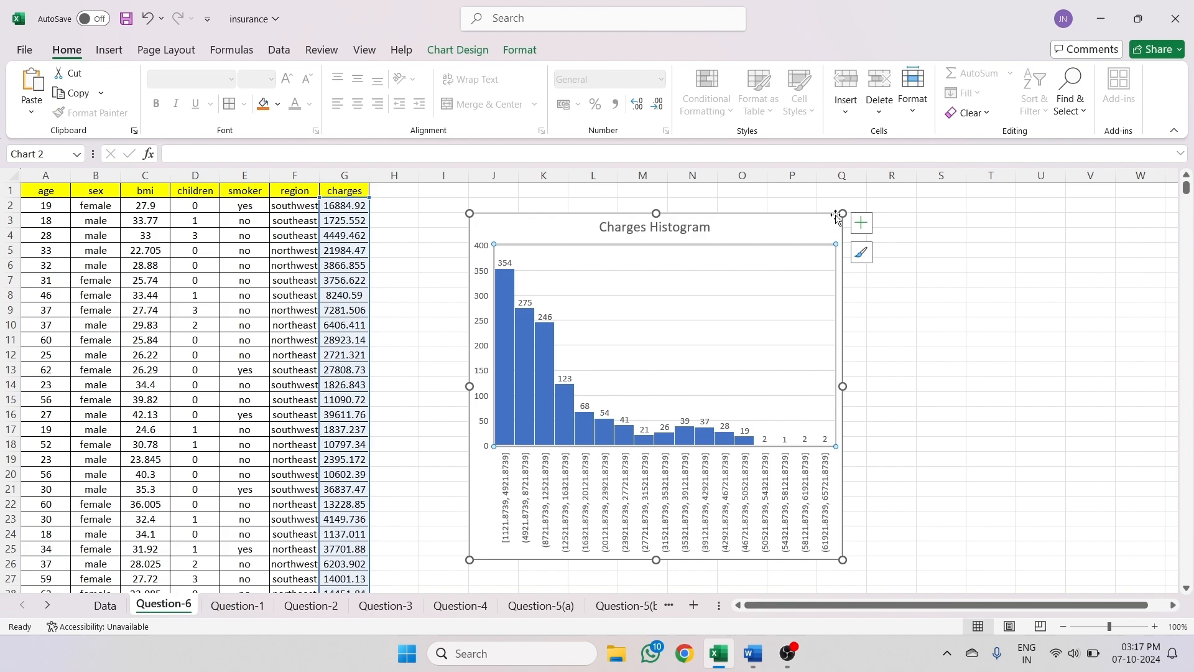
{"action": "left_click", "coordinate": [862, 252]}
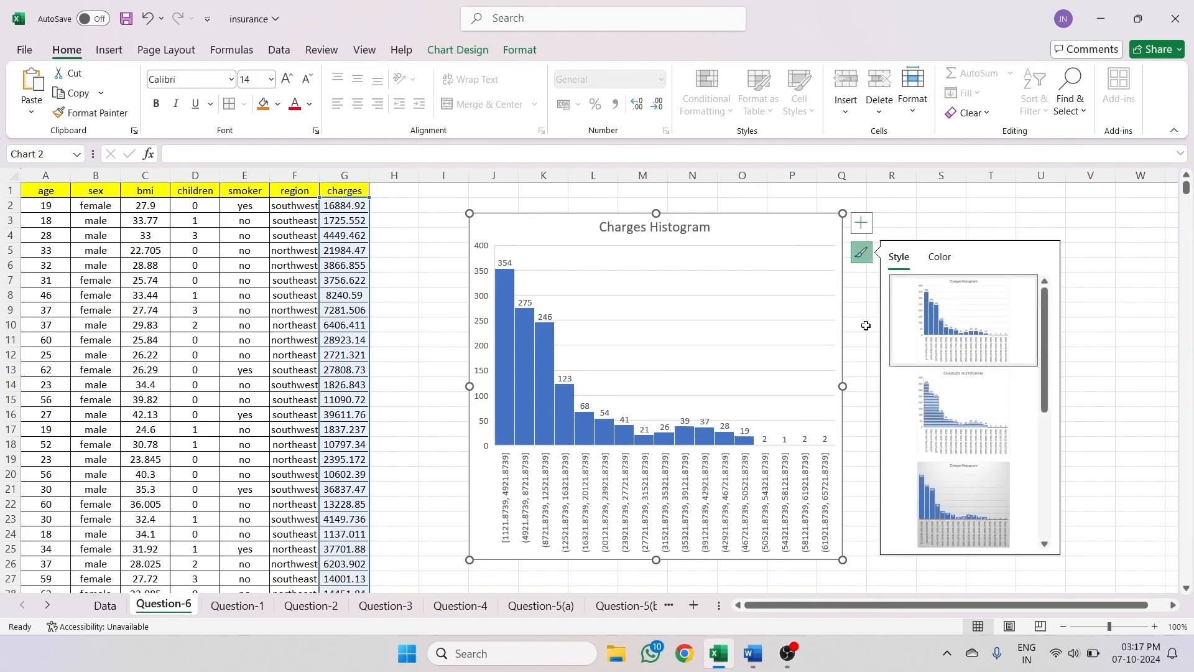
{"action": "left_click", "coordinate": [939, 486]}
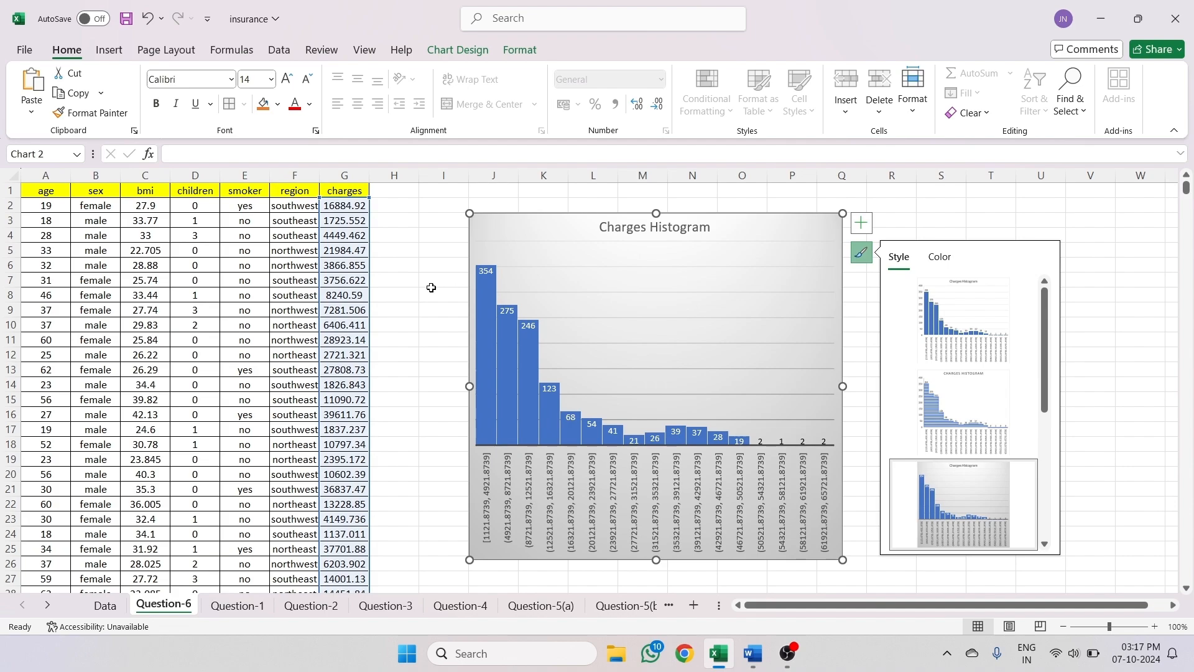
{"action": "left_click", "coordinate": [867, 227]}
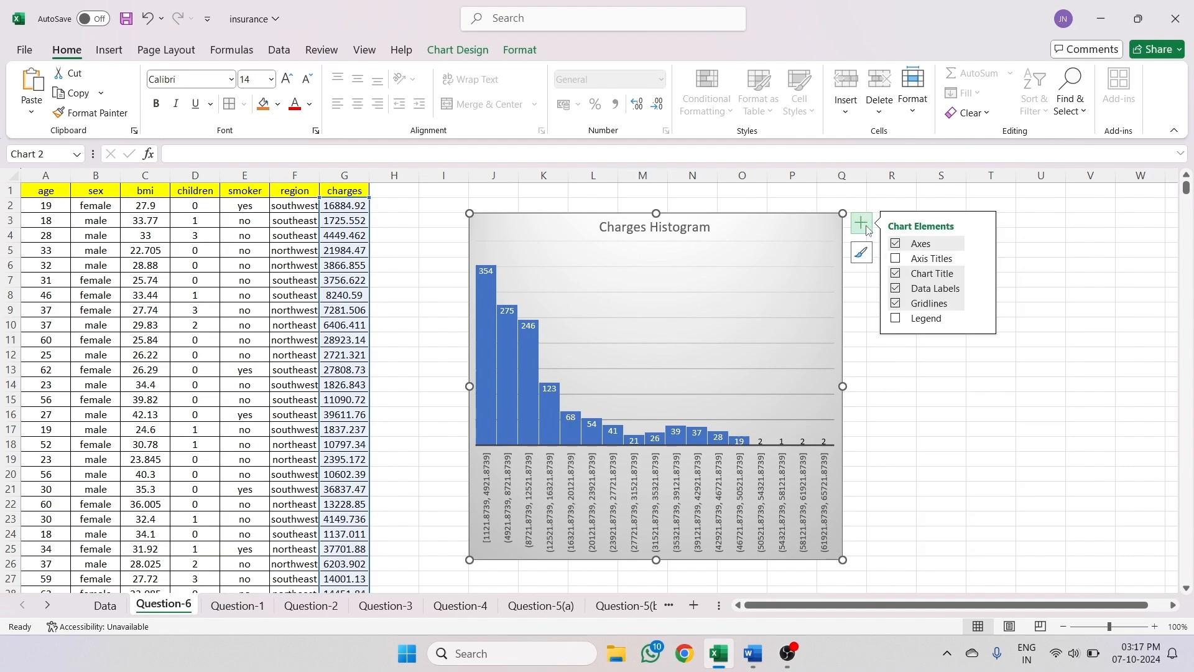
{"action": "left_click", "coordinate": [897, 303]}
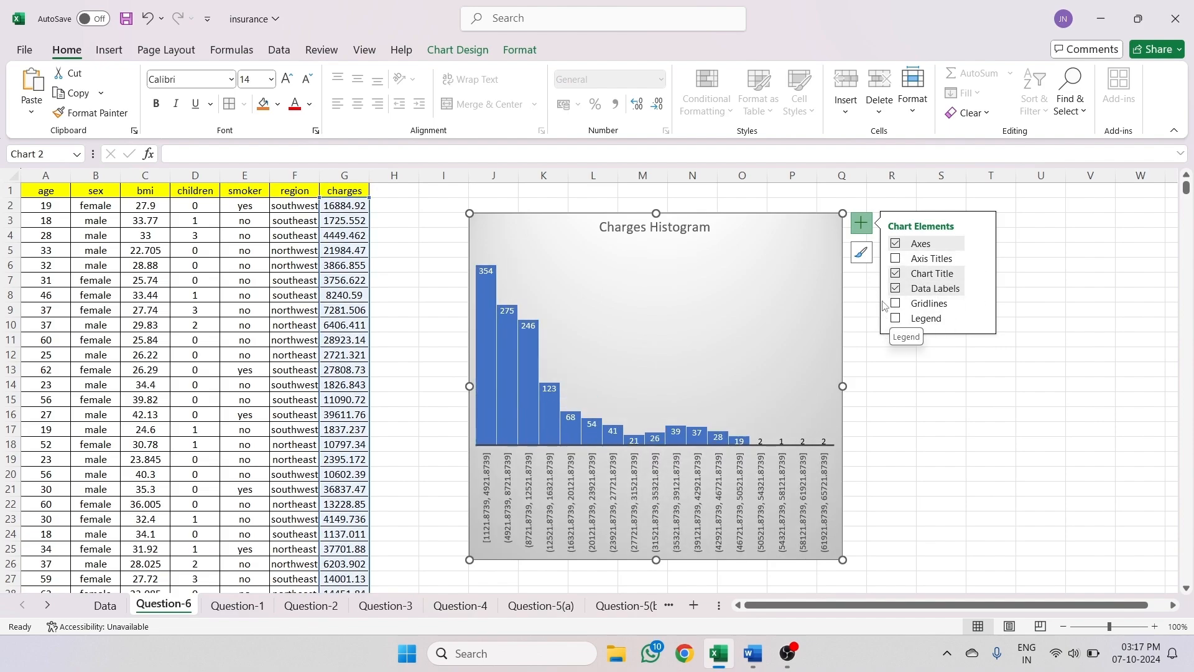
{"action": "left_click", "coordinate": [904, 387]}
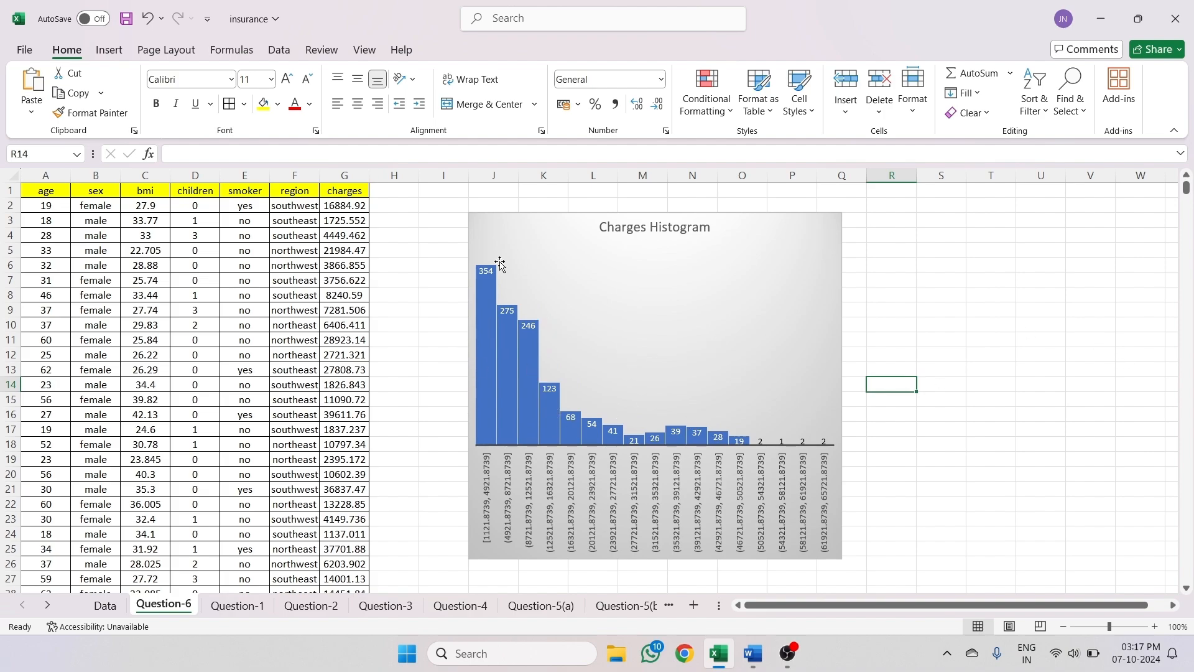
- Move the Question-6 sheet to the end of the workbook, after Question-5(b)
{"action": "mouse_move", "coordinate": [497, 280]}
{"action": "left_click_drag", "start_coordinate": [160, 604], "coordinate": [629, 606]}
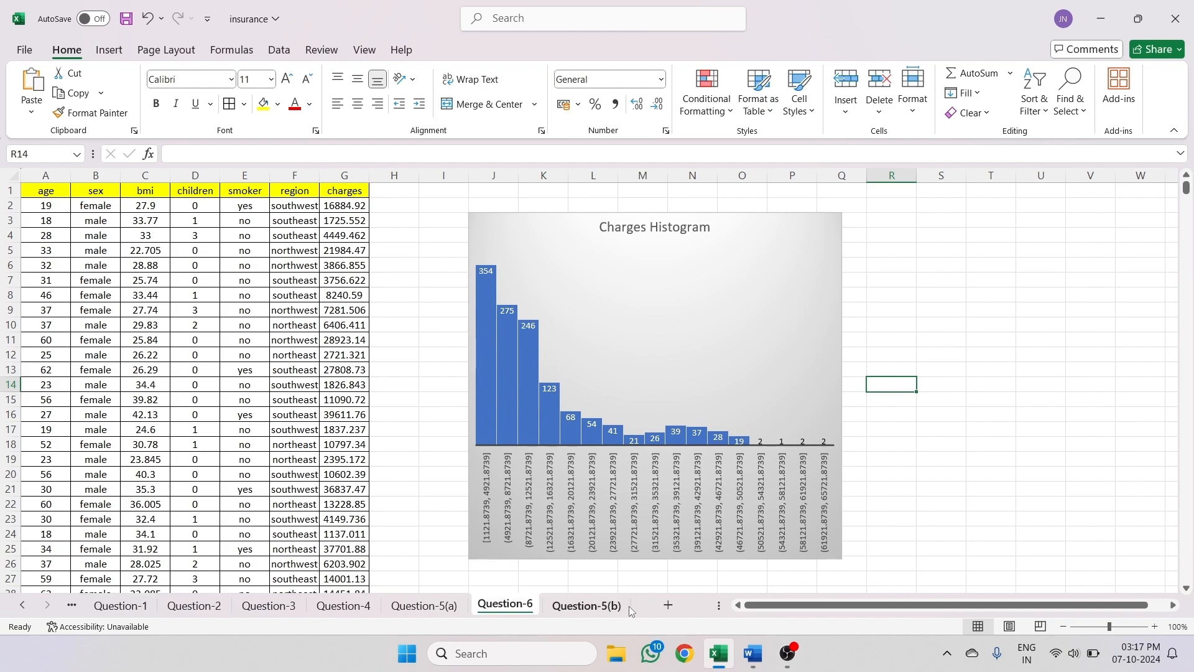
{"action": "left_click_drag", "start_coordinate": [498, 584], "coordinate": [471, 597]}
{"action": "left_click", "coordinate": [591, 606]}
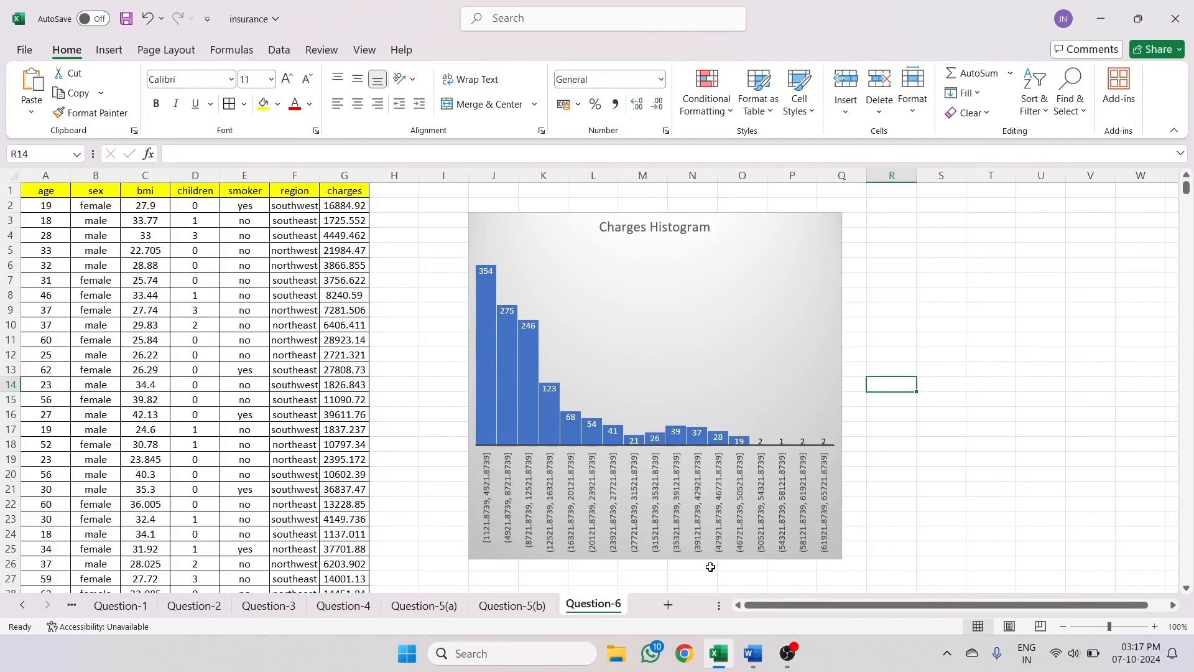
- Switch to the Project Details document in Word and highlight the whole question 6 Cost Distribution Analysis text in yellow
{"action": "left_click", "coordinate": [749, 666]}
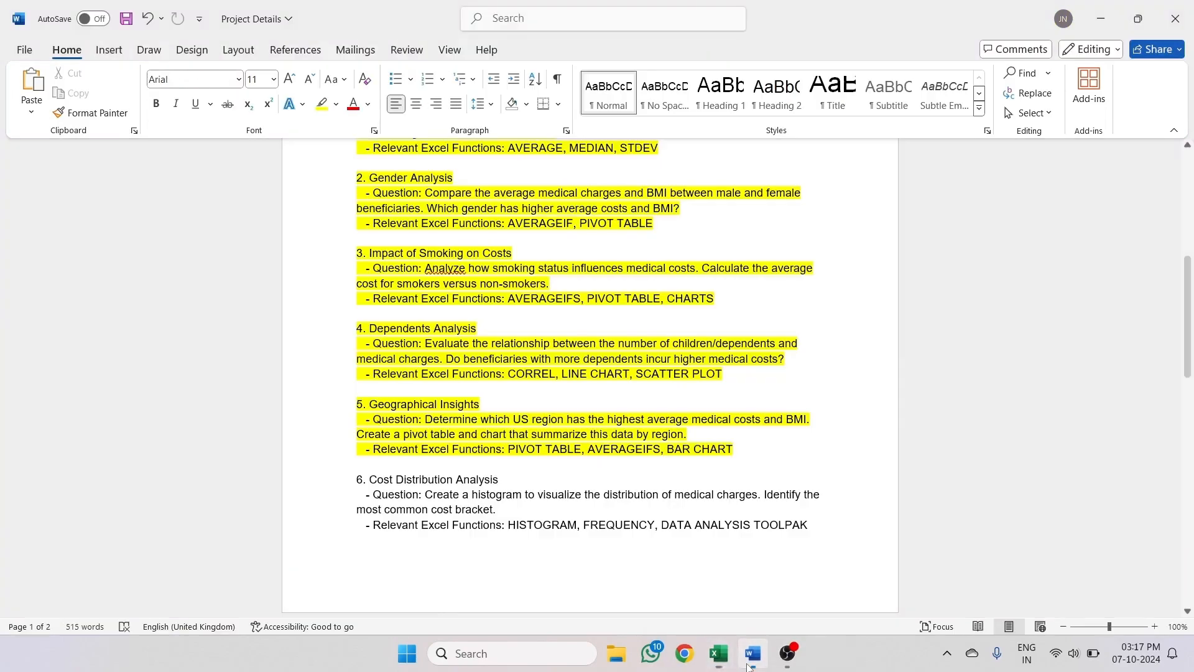
{"action": "scroll", "coordinate": [560, 516], "scroll_direction": "down", "scroll_amount": 1}
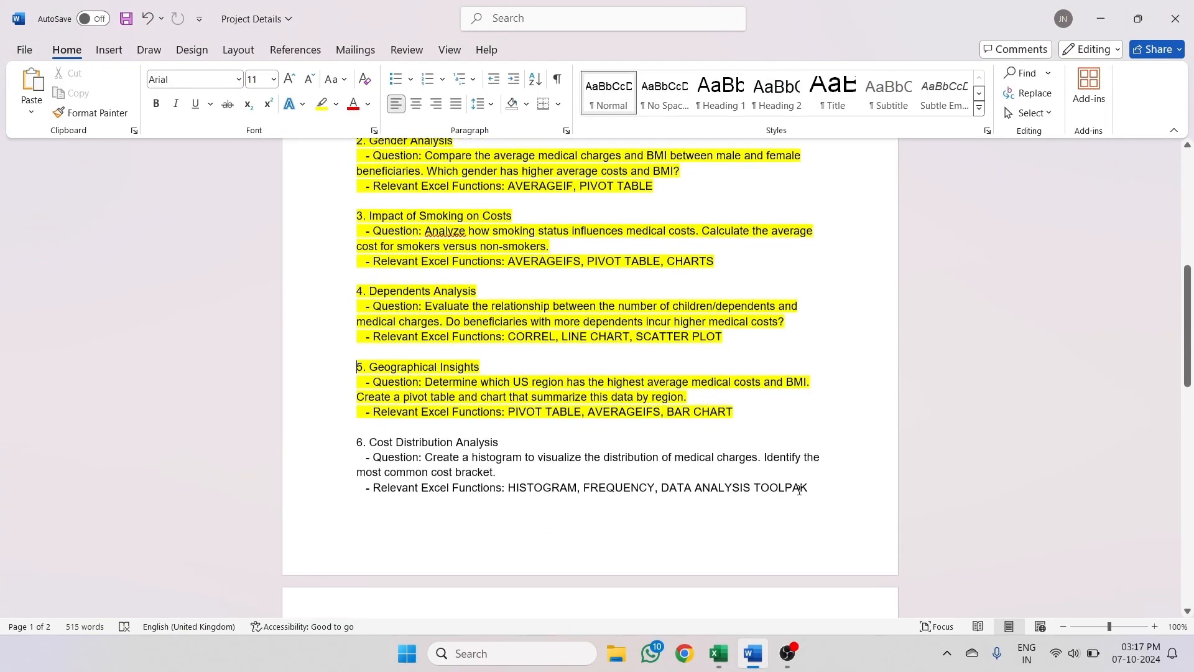
{"action": "left_click_drag", "start_coordinate": [814, 487], "coordinate": [356, 442]}
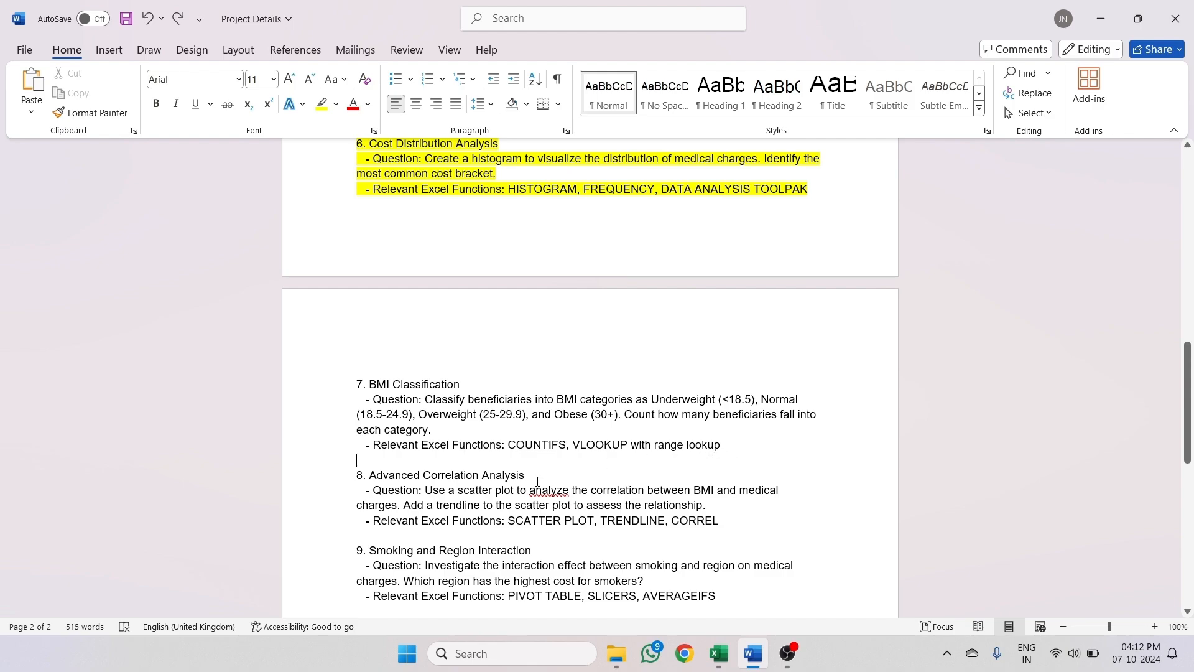
- Switch back to the insurance workbook in Excel and select the last data row, A1339:G1339, on the Data sheet
{"action": "left_click", "coordinate": [718, 653]}
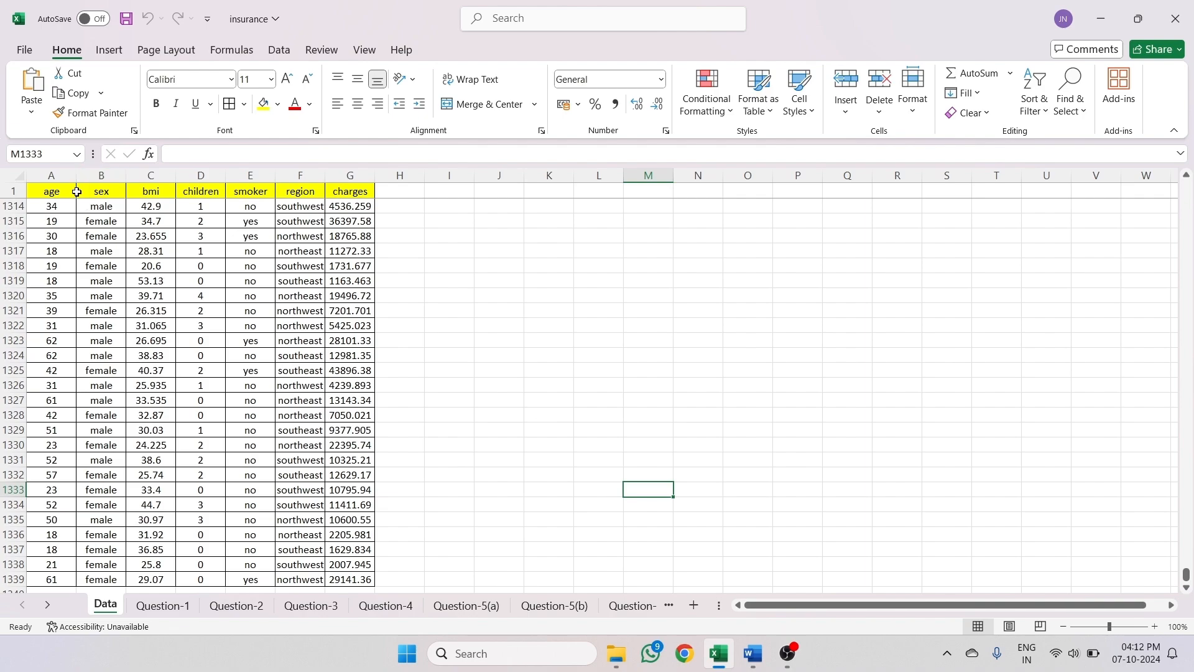
{"action": "scroll", "coordinate": [80, 240], "scroll_direction": "up", "scroll_amount": 5}
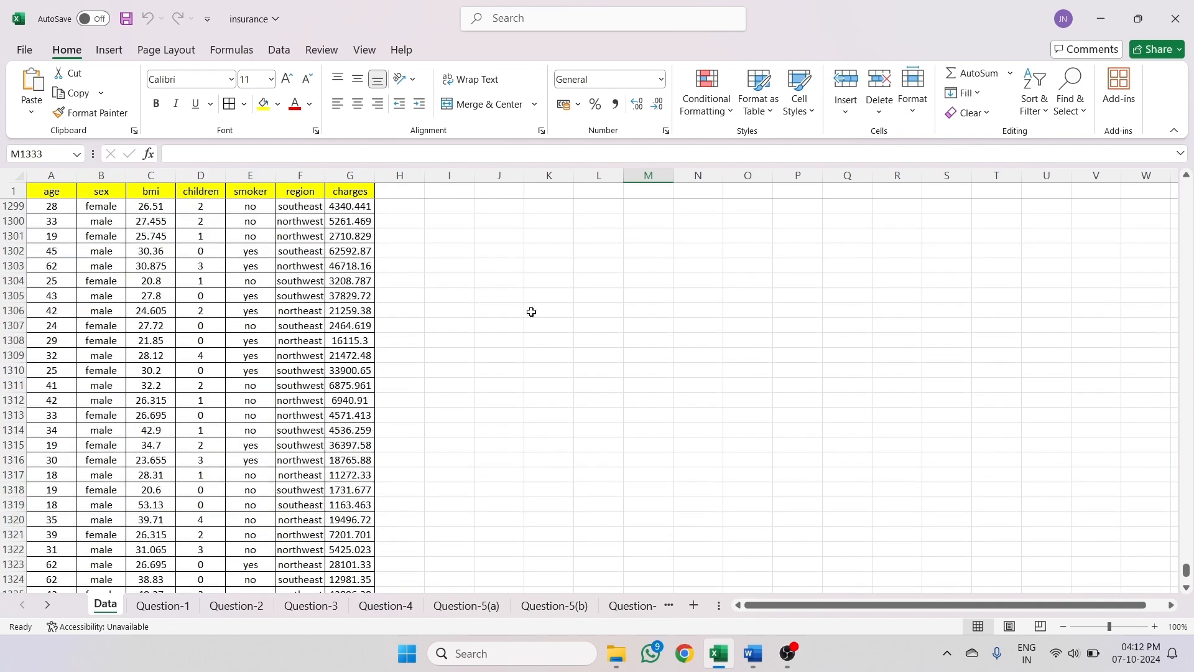
{"action": "left_click_drag", "start_coordinate": [1187, 571], "coordinate": [1186, 575]}
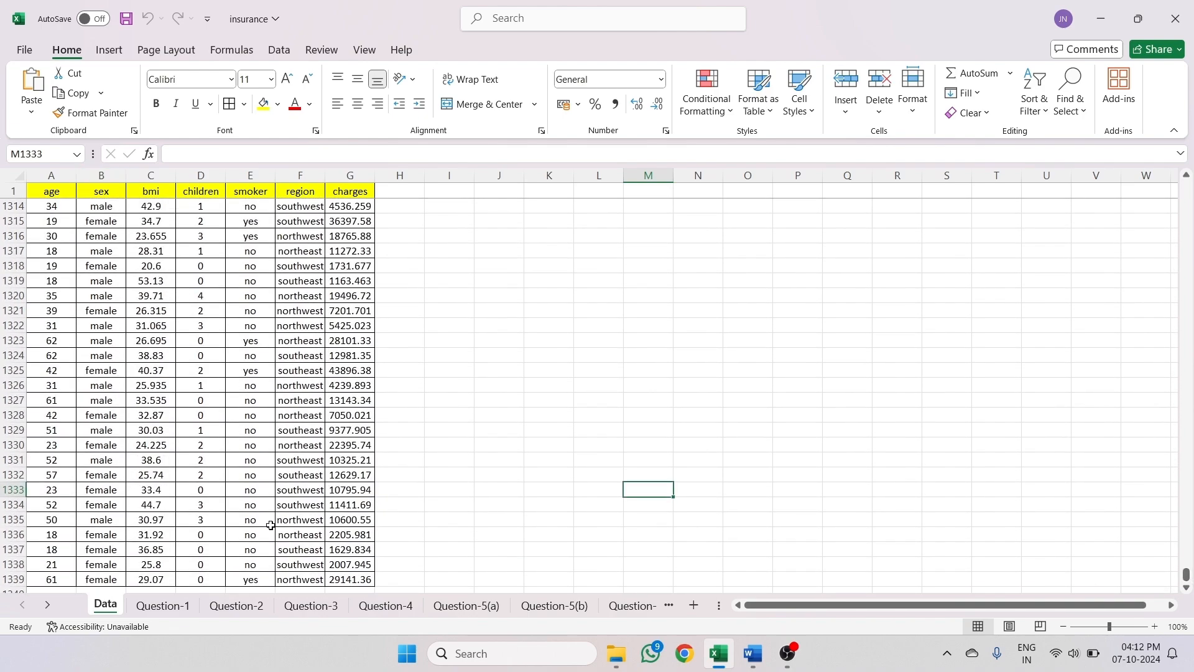
{"action": "scroll", "coordinate": [224, 484], "scroll_direction": "down", "scroll_amount": 3}
{"action": "left_click", "coordinate": [48, 449]}
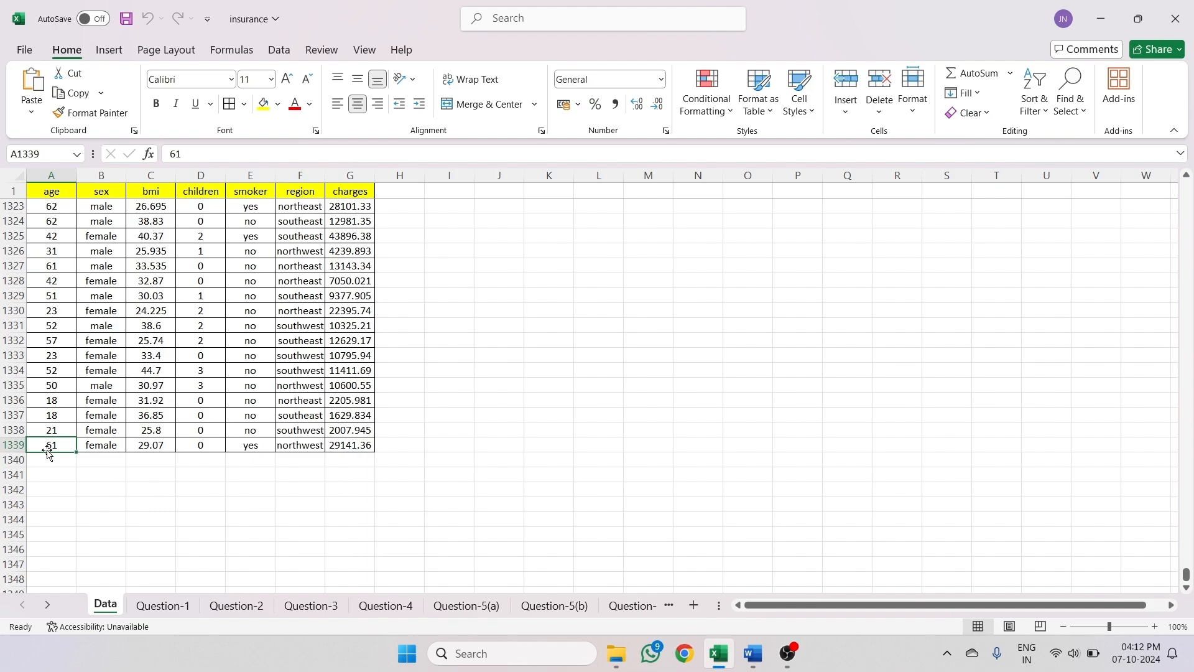
{"action": "key", "text": "ctrl+shift+Right"}
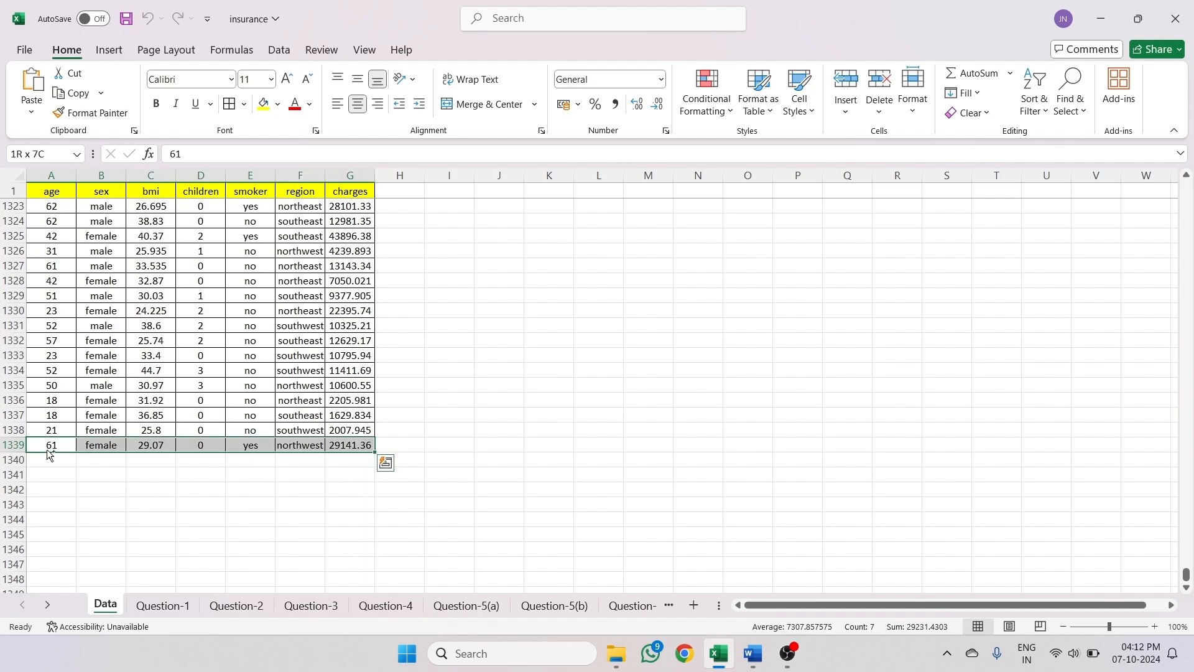
- Copy the whole insurance table with its headers from the Data sheet and add a new worksheet
{"action": "key", "text": "ctrl+shift+Up"}
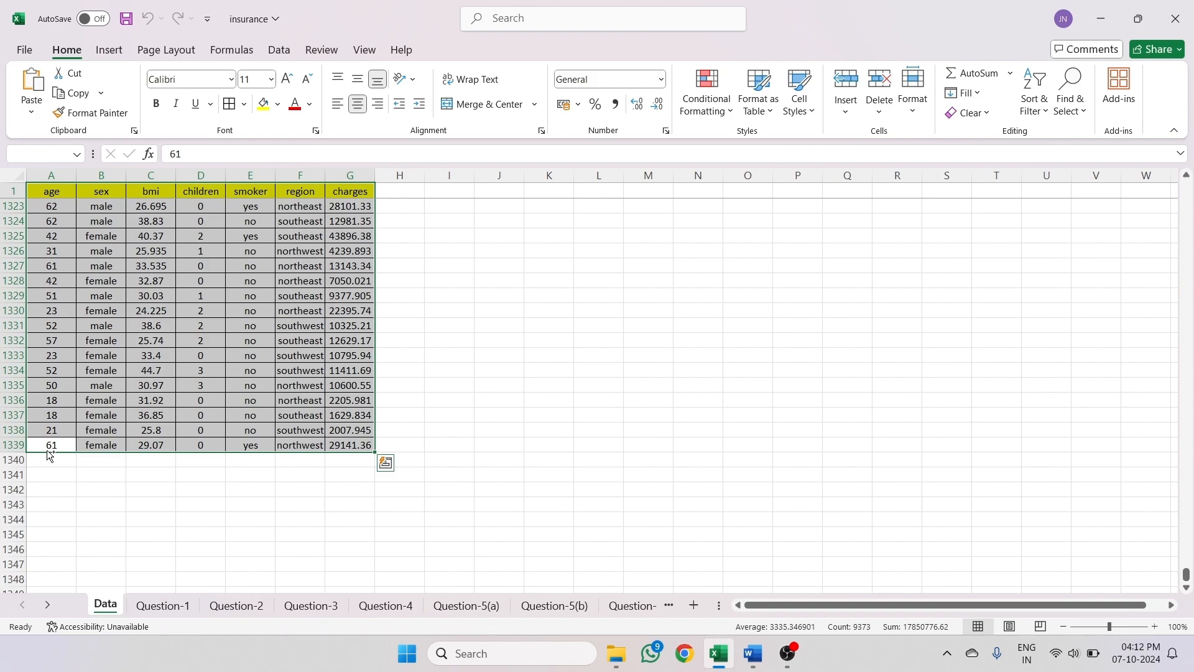
{"action": "key", "text": "ctrl+c"}
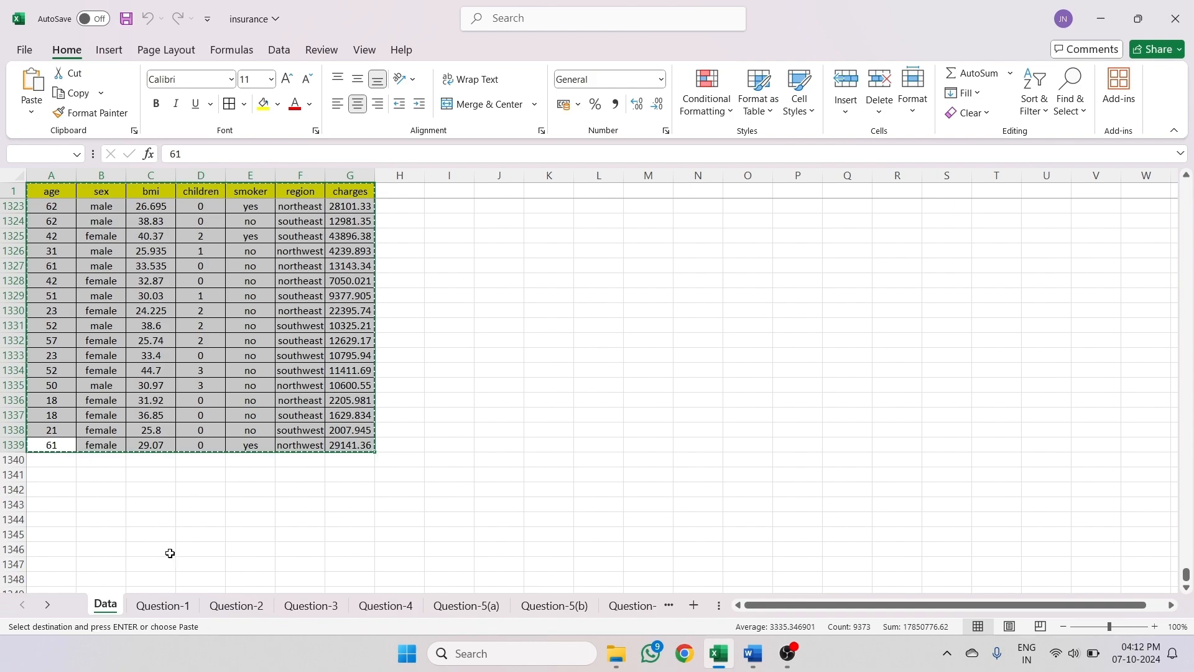
{"action": "left_click", "coordinate": [694, 606]}
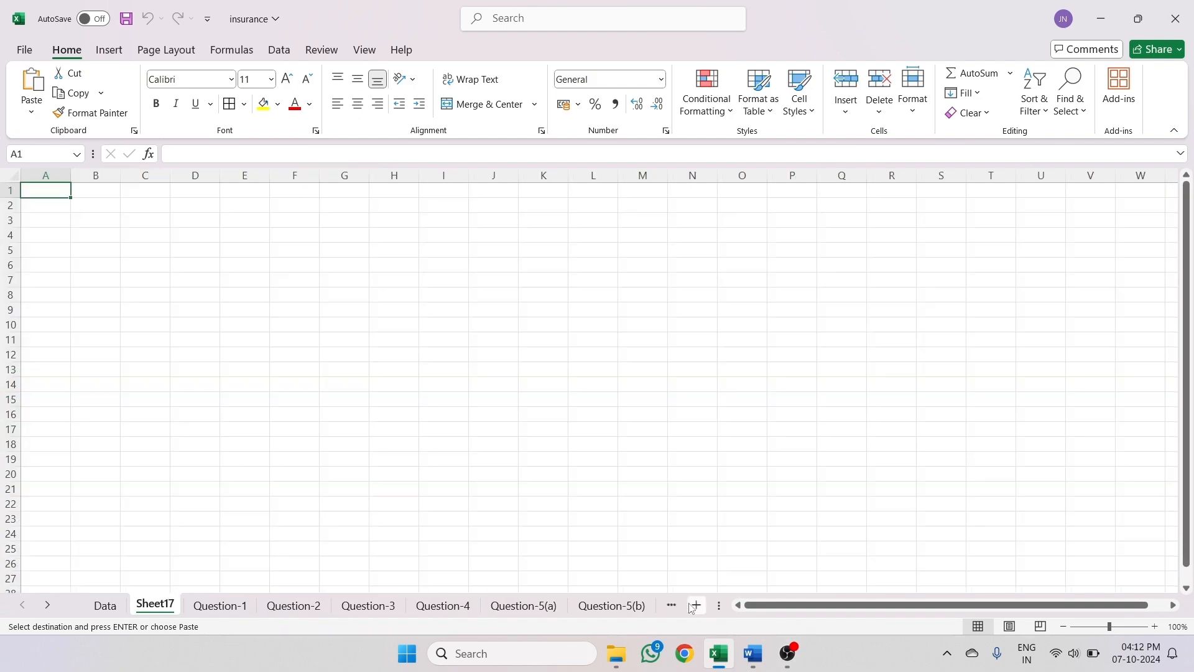
- Rename the new worksheet as Quesrtion-7
{"action": "double_click", "coordinate": [161, 604]}
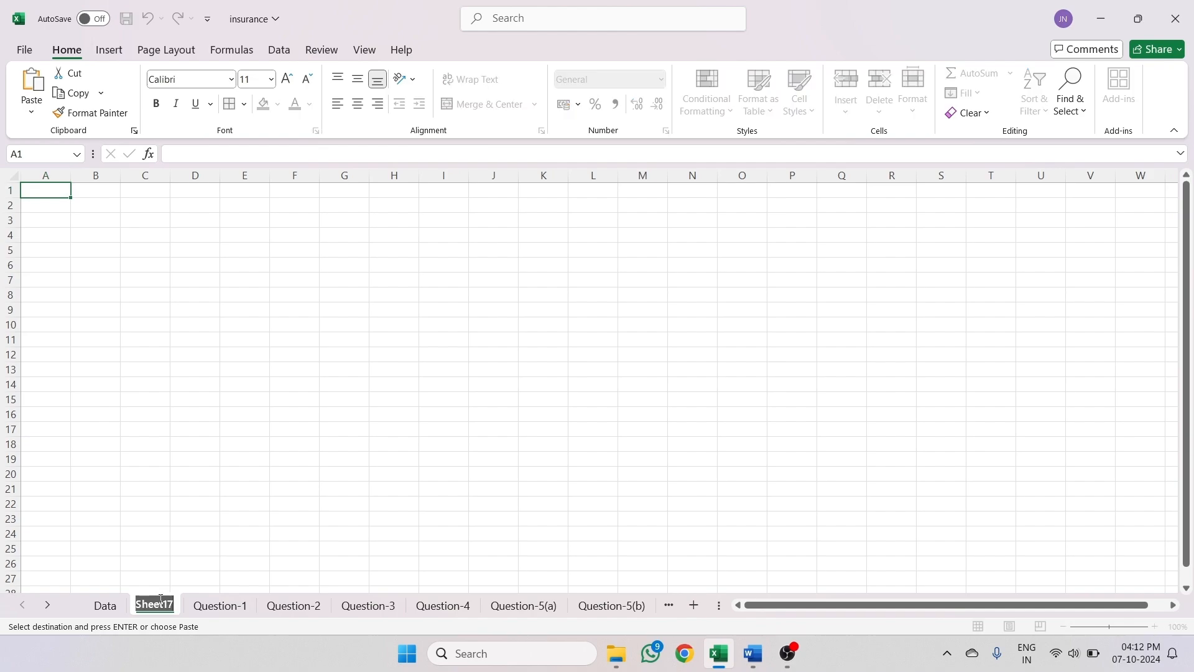
{"action": "type", "text": "Qu"}
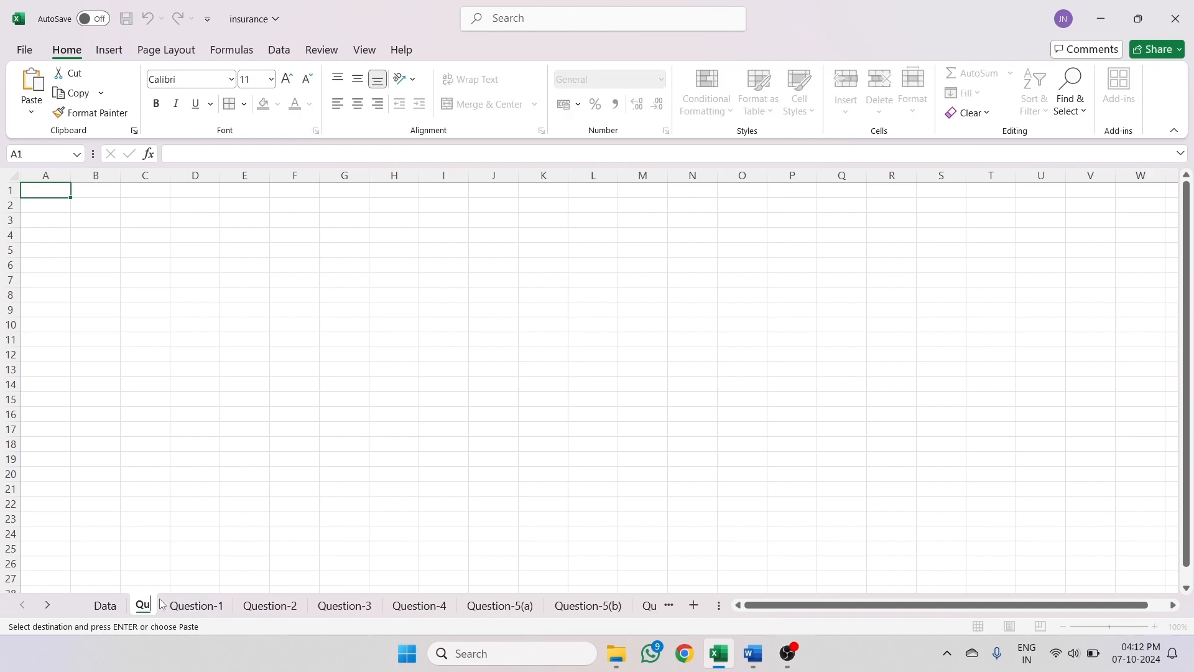
{"action": "type", "text": "estion"}
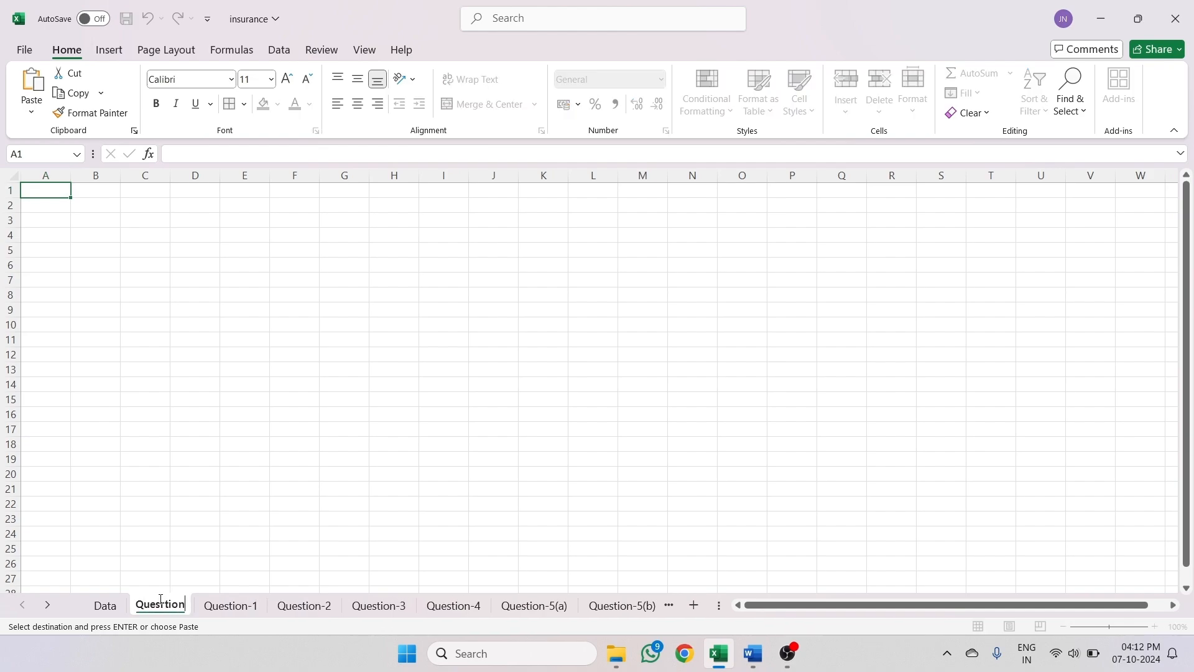
{"action": "type", "text": "-7"}
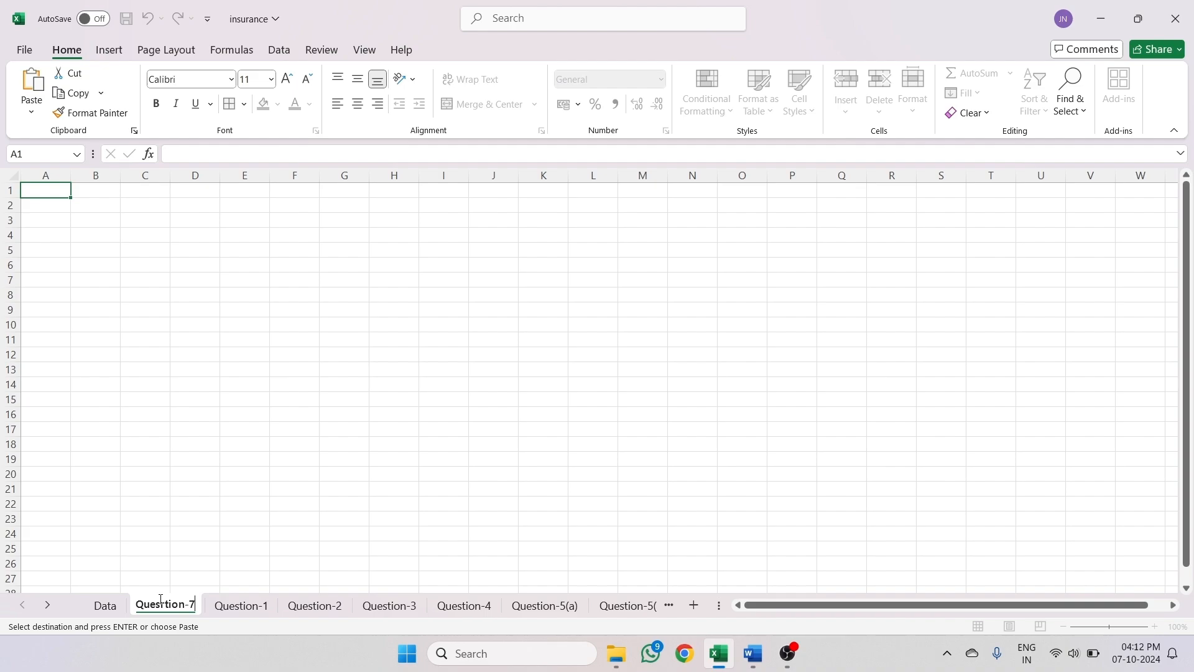
{"action": "left_click", "coordinate": [195, 428]}
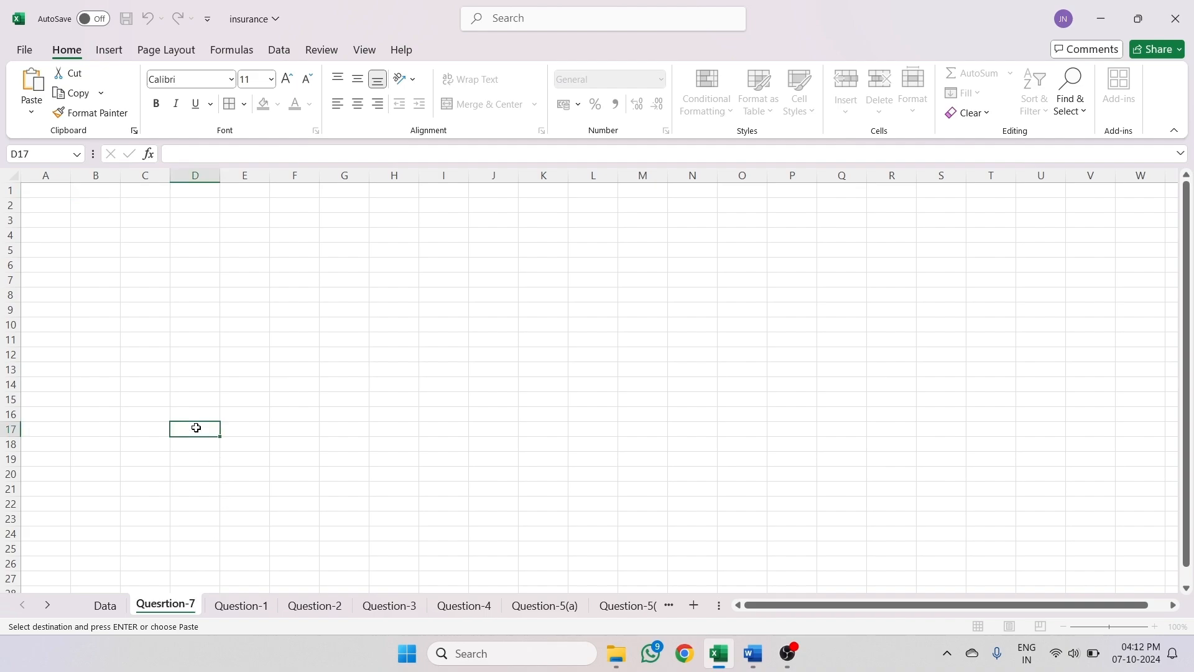
- Paste the copied insurance table into the new worksheet starting at cell A1
{"action": "left_click", "coordinate": [45, 192]}
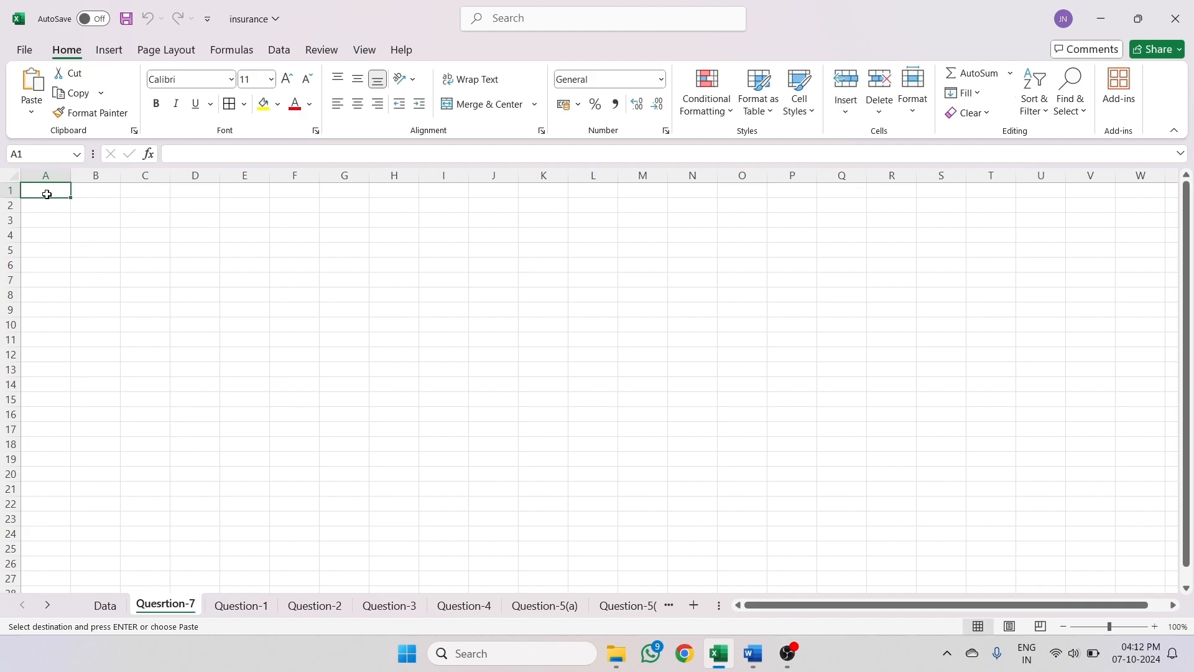
{"action": "key", "text": "ctrl+v"}
{"action": "left_click", "coordinate": [483, 307]}
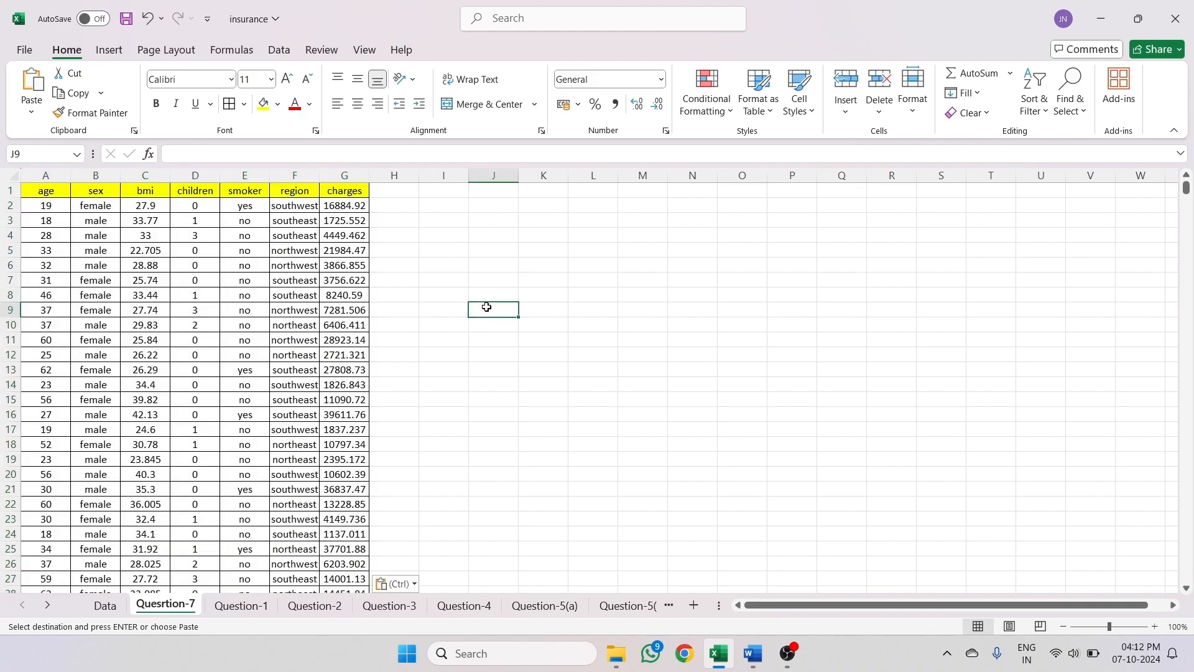
- Correct the spelling of the new worksheet's name to Question-7
{"action": "double_click", "coordinate": [163, 604]}
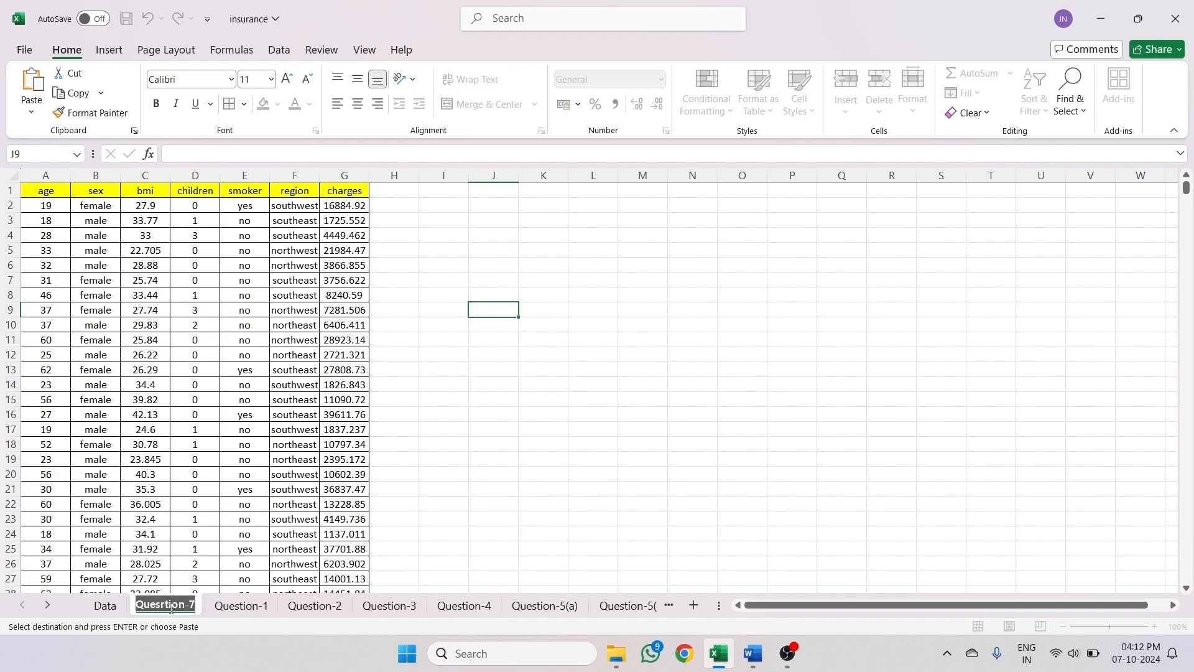
{"action": "key", "text": "Return"}
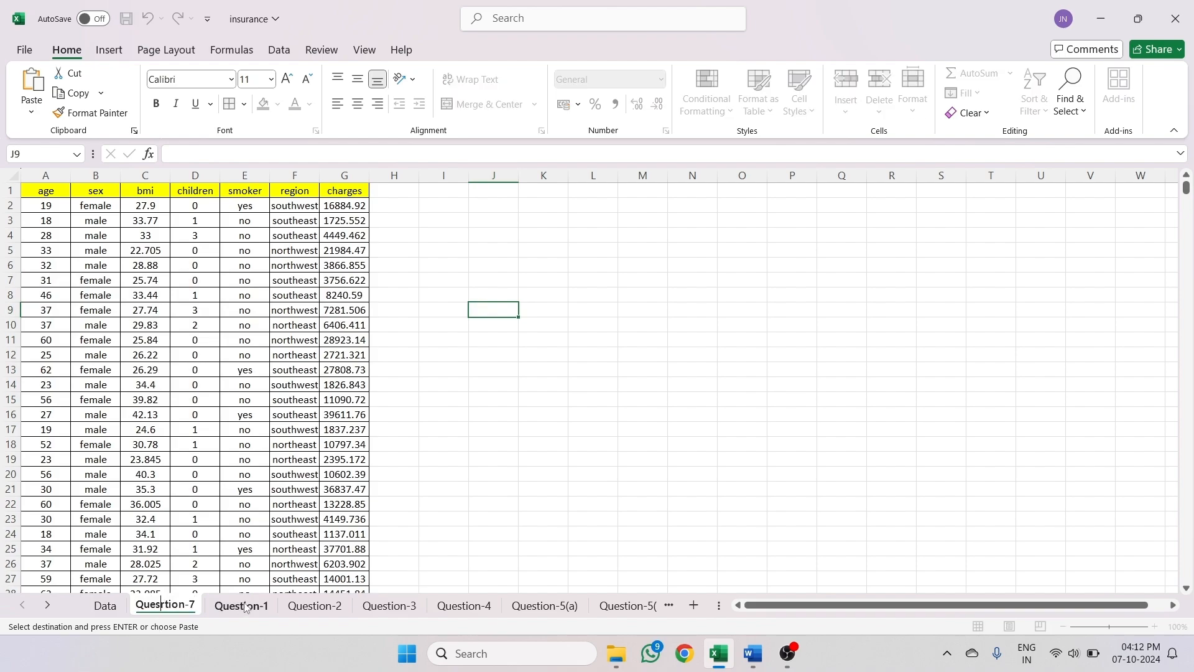
{"action": "key", "text": "BackSpace"}
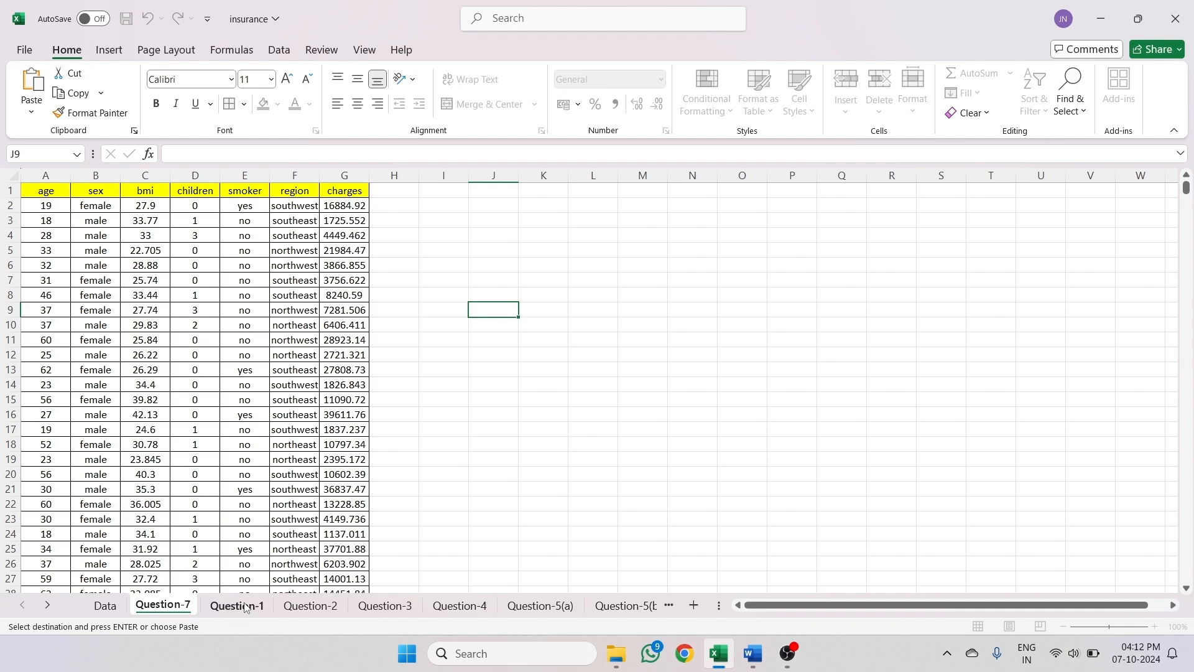
{"action": "left_click", "coordinate": [484, 358]}
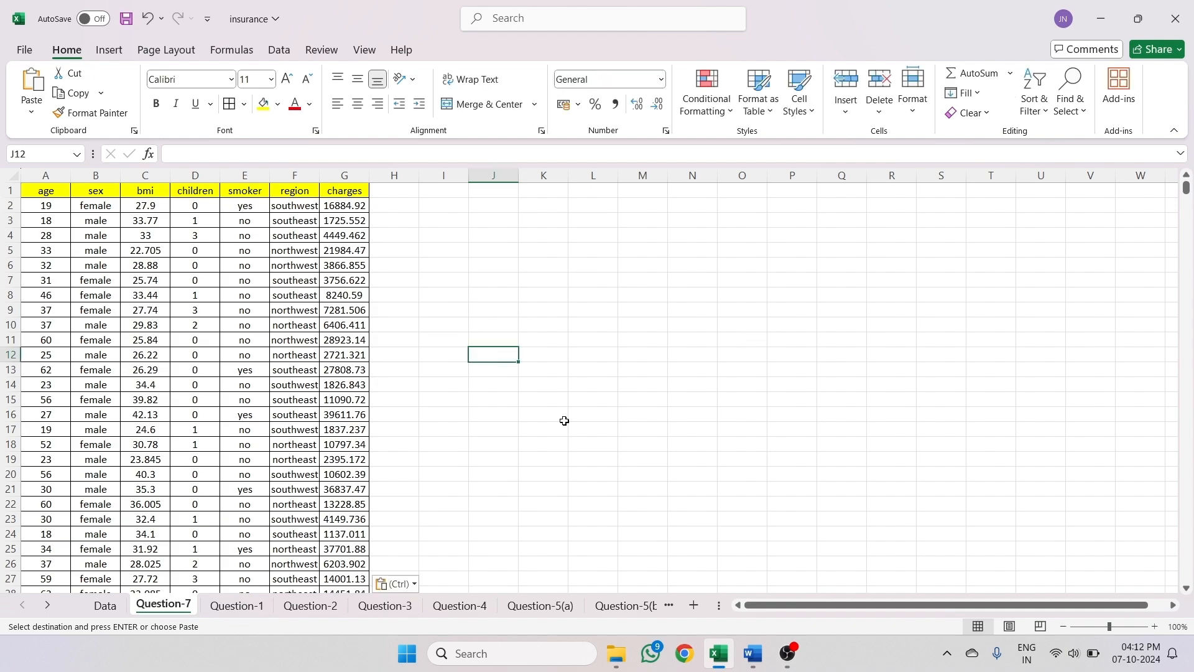
- Consult the BMI Classification question in the Word document and enter the headers Range, Category and Count in J7:L7 of the Excel sheet Question-7
{"action": "left_click", "coordinate": [752, 653]}
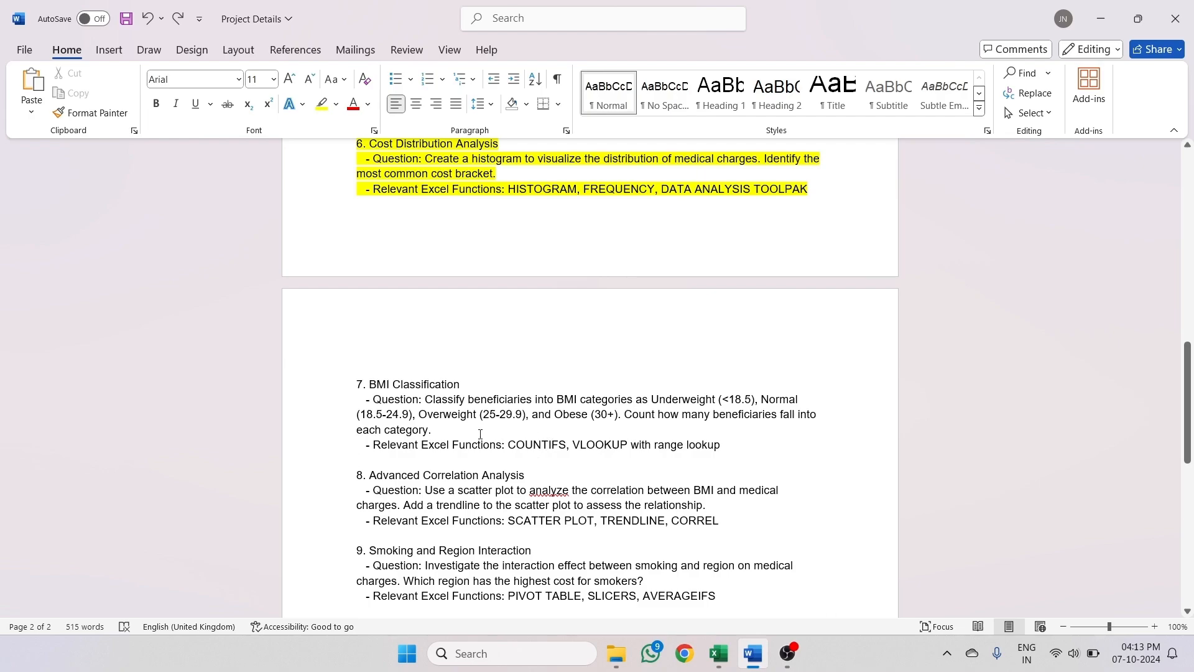
{"action": "left_click", "coordinate": [719, 653]}
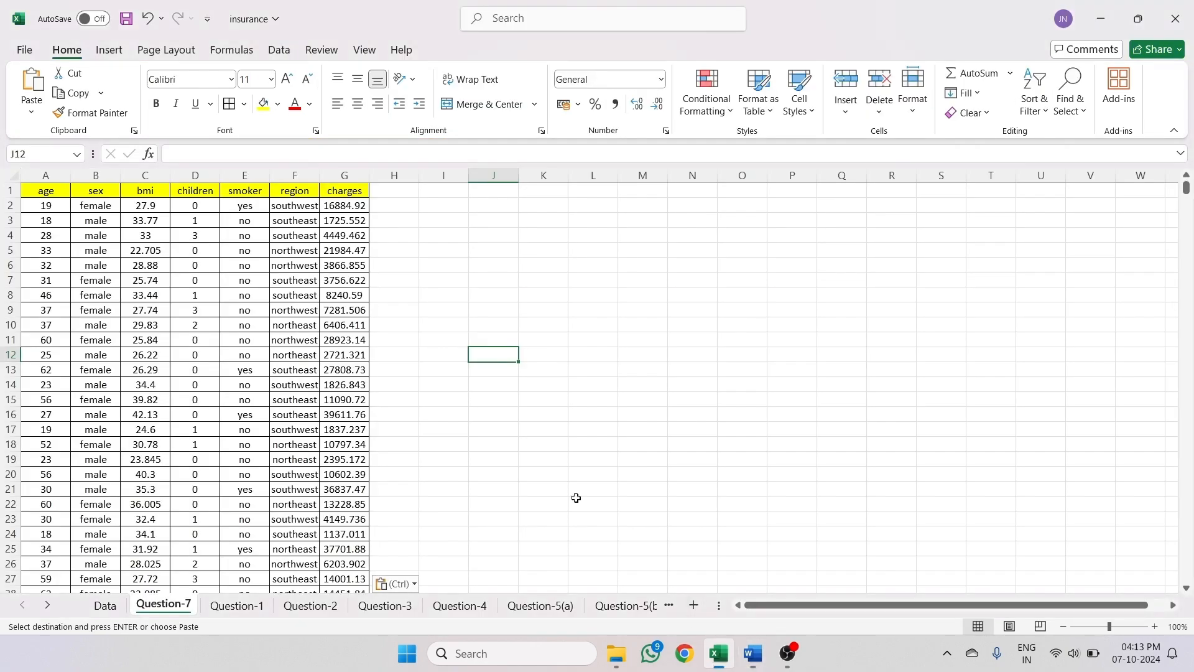
{"action": "left_click", "coordinate": [498, 281]}
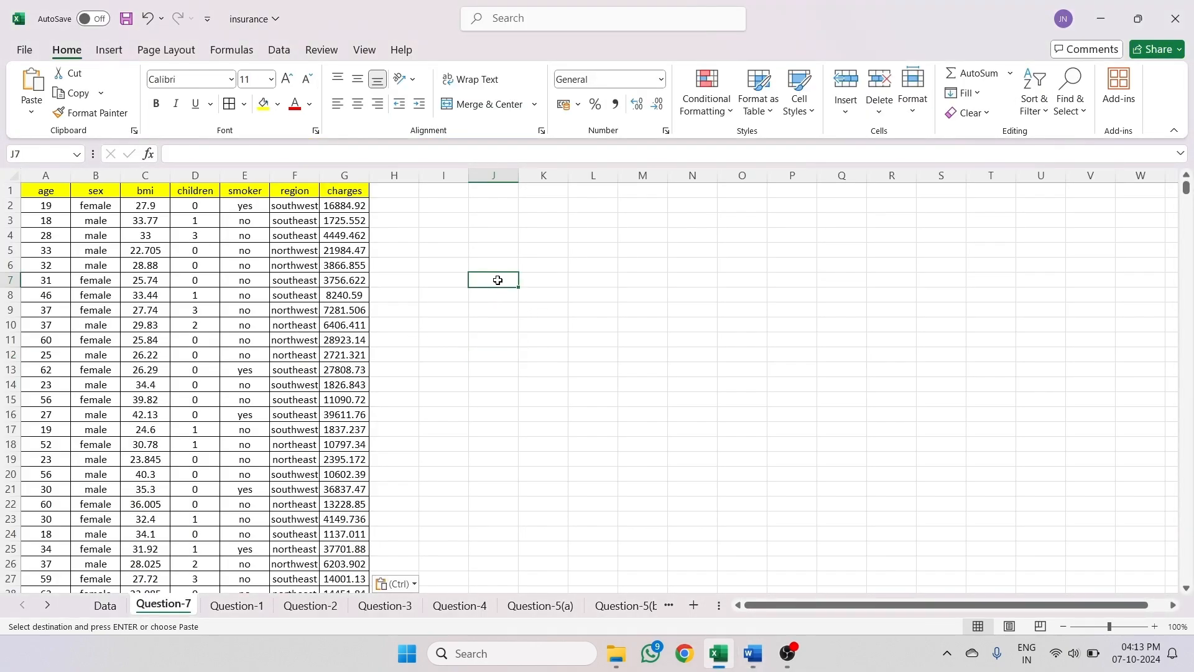
{"action": "type", "text": "Range"}
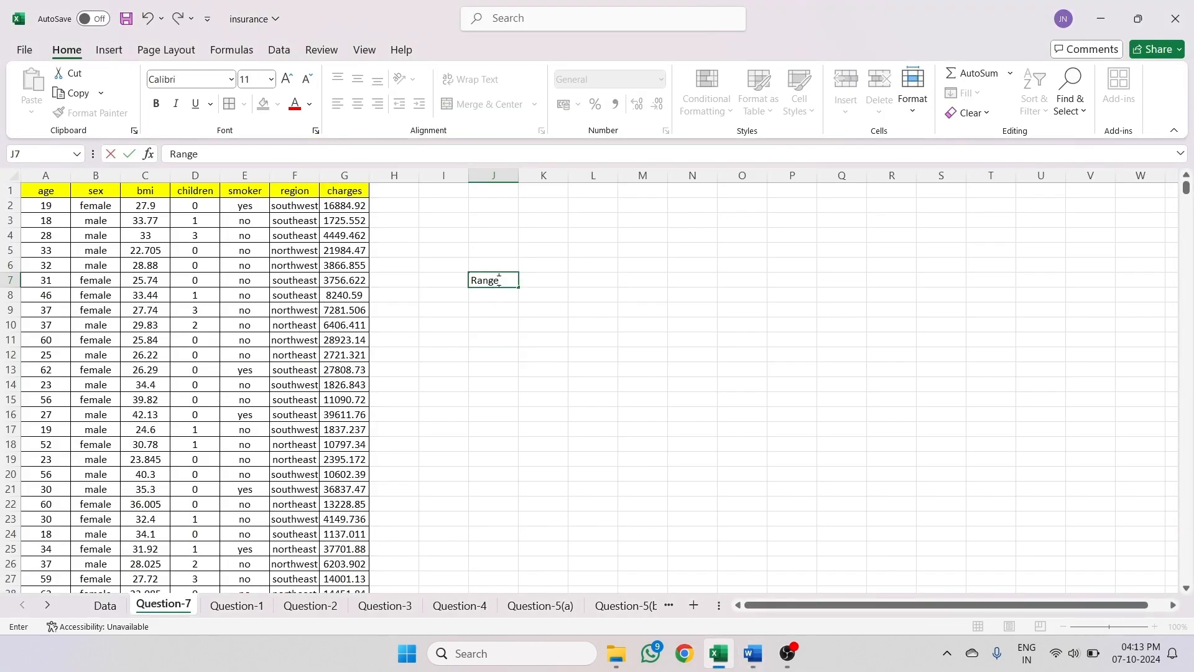
{"action": "key", "text": "Tab"}
{"action": "type", "text": "C"}
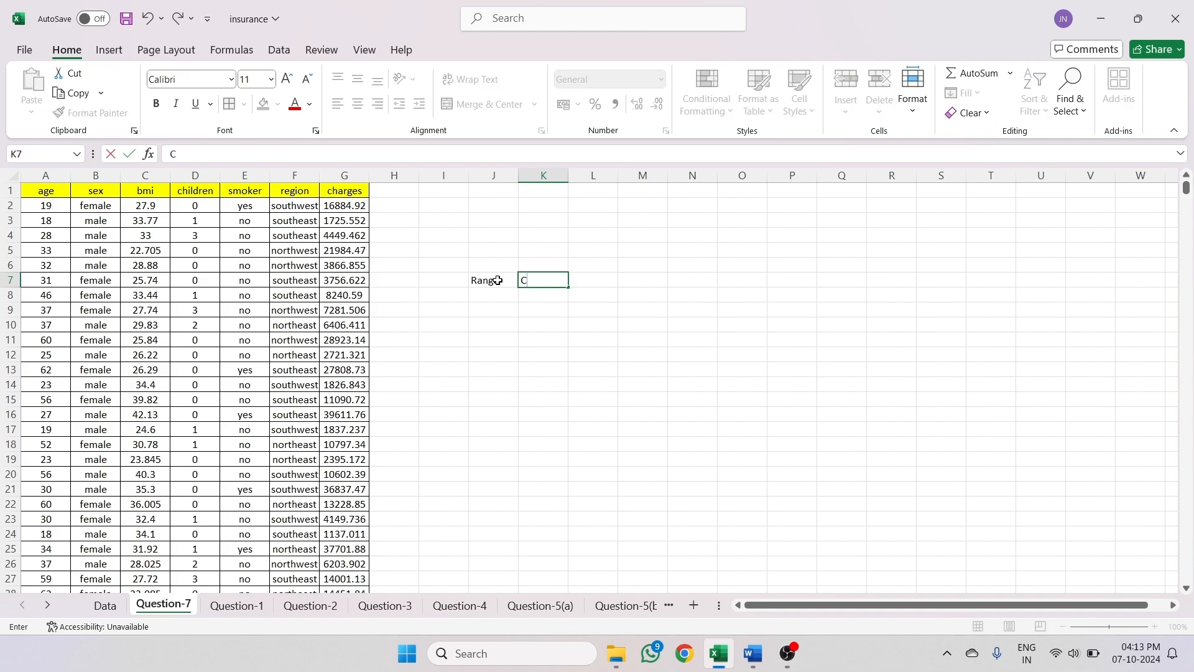
{"action": "type", "text": "ategoru"}
{"action": "key", "text": "BackSpace"}
{"action": "type", "text": "y"}
{"action": "key", "text": "Tab"}
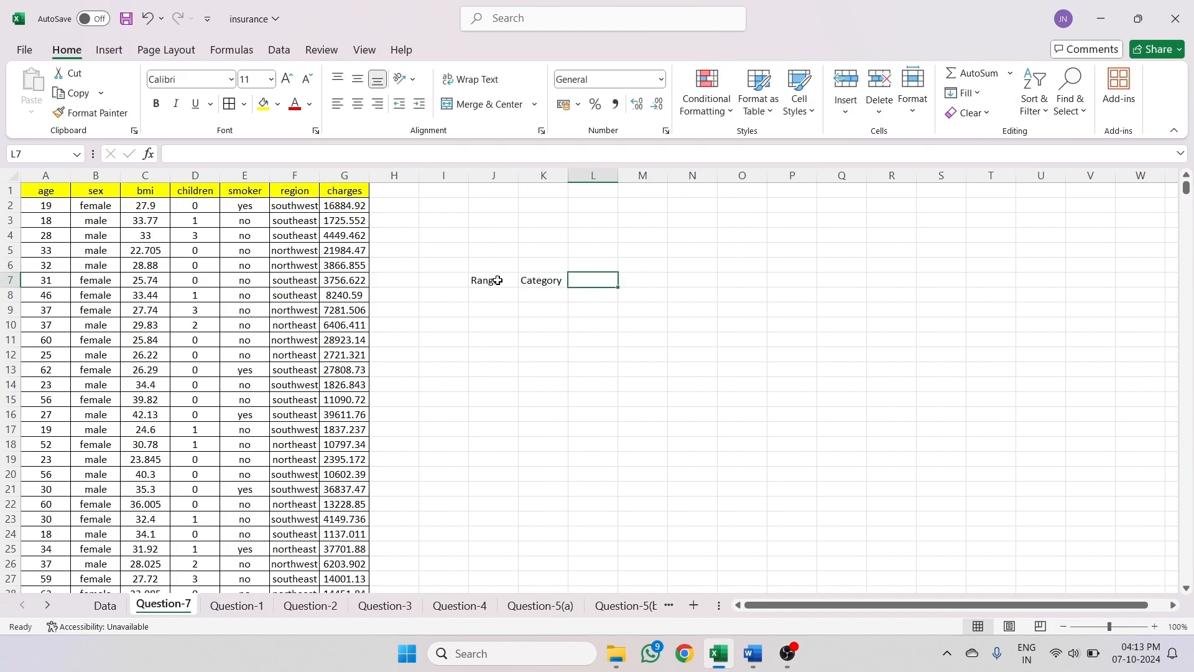
{"action": "type", "text": "Count"}
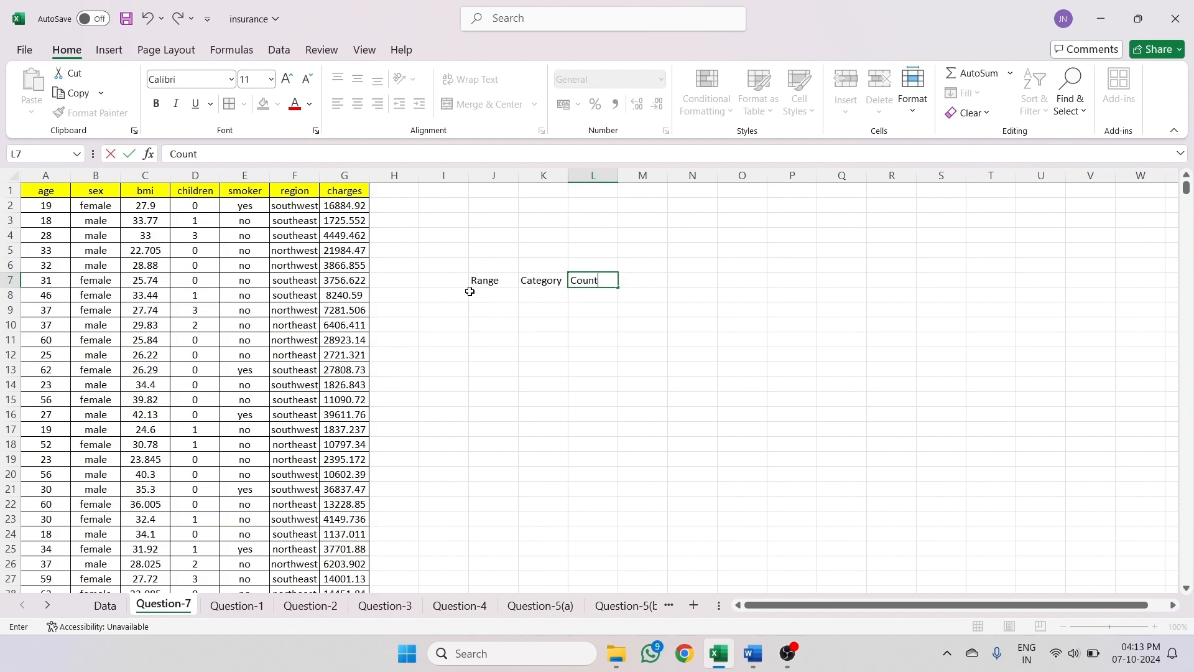
- Enter >18.5 as the first BMI range in cell J8
{"action": "left_click", "coordinate": [485, 296]}
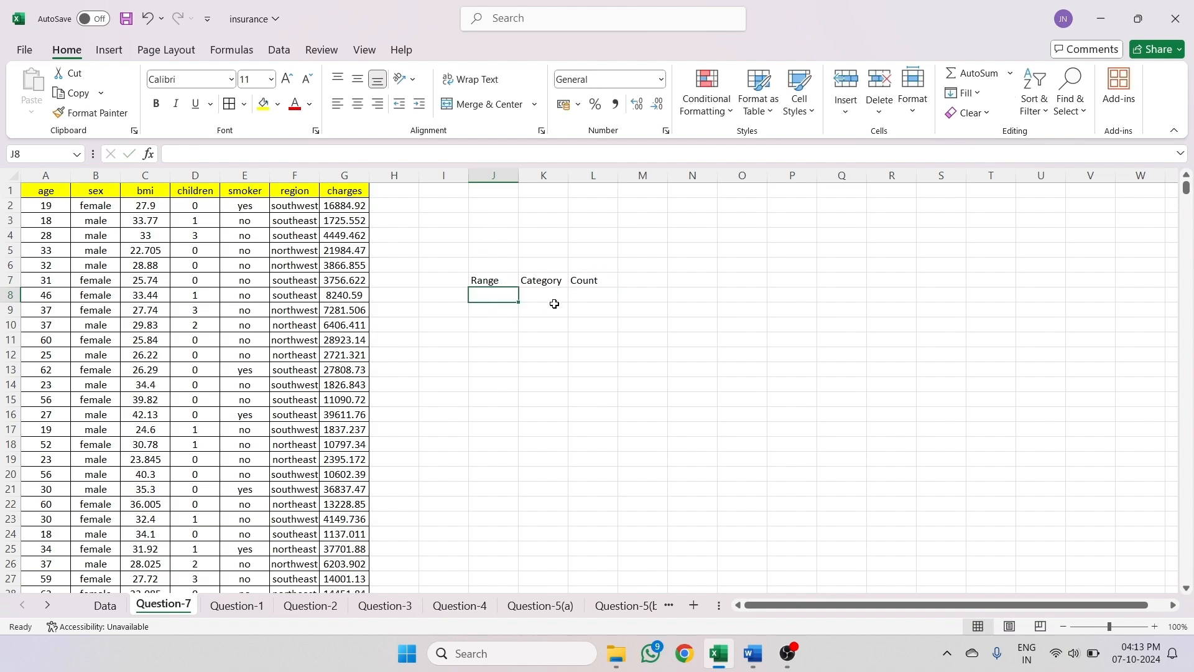
{"action": "type", "text": ">"}
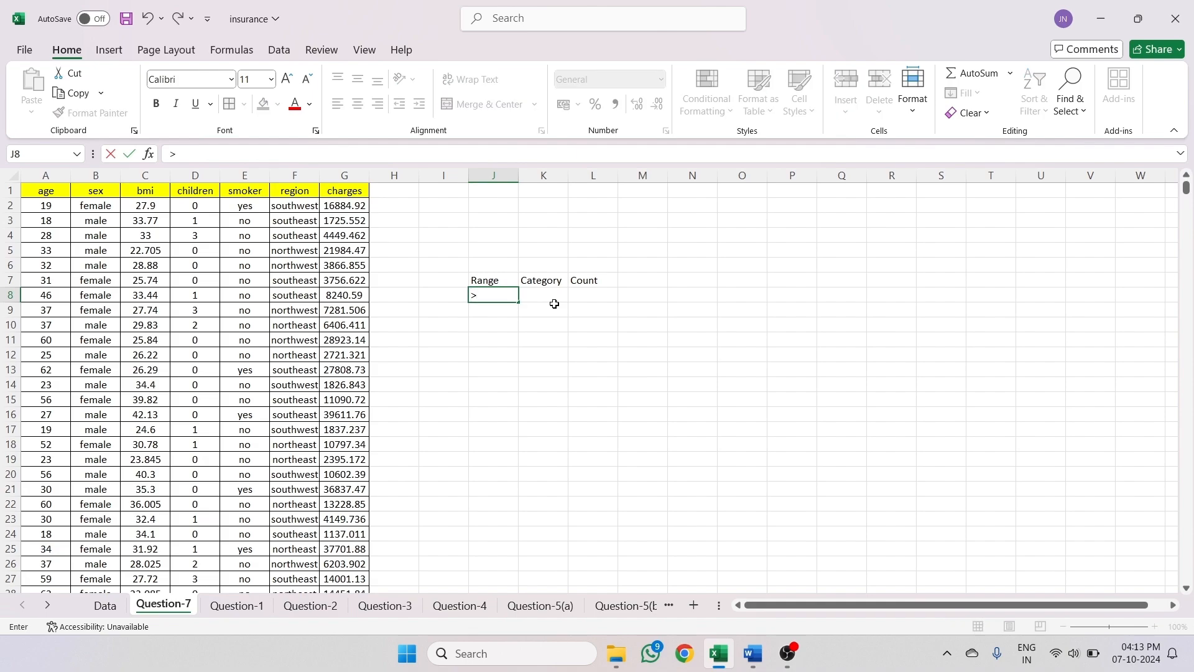
{"action": "type", "text": "10"}
{"action": "key", "text": "BackSpace"}
{"action": "key", "text": "BackSpace"}
{"action": "key", "text": "BackSpace"}
{"action": "type", "text": ">18.5"}
- Enter the category Underweight in cell K8 after checking the Word document, and widen column K to fit the text
{"action": "left_click", "coordinate": [548, 297]}
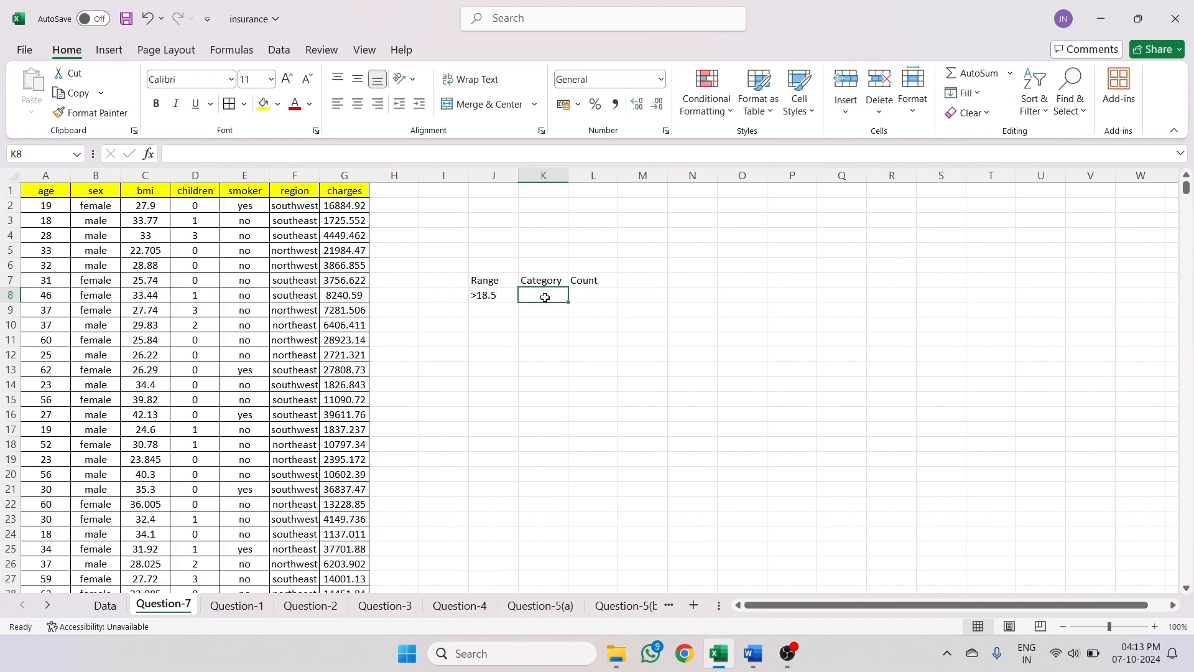
{"action": "left_click", "coordinate": [753, 653]}
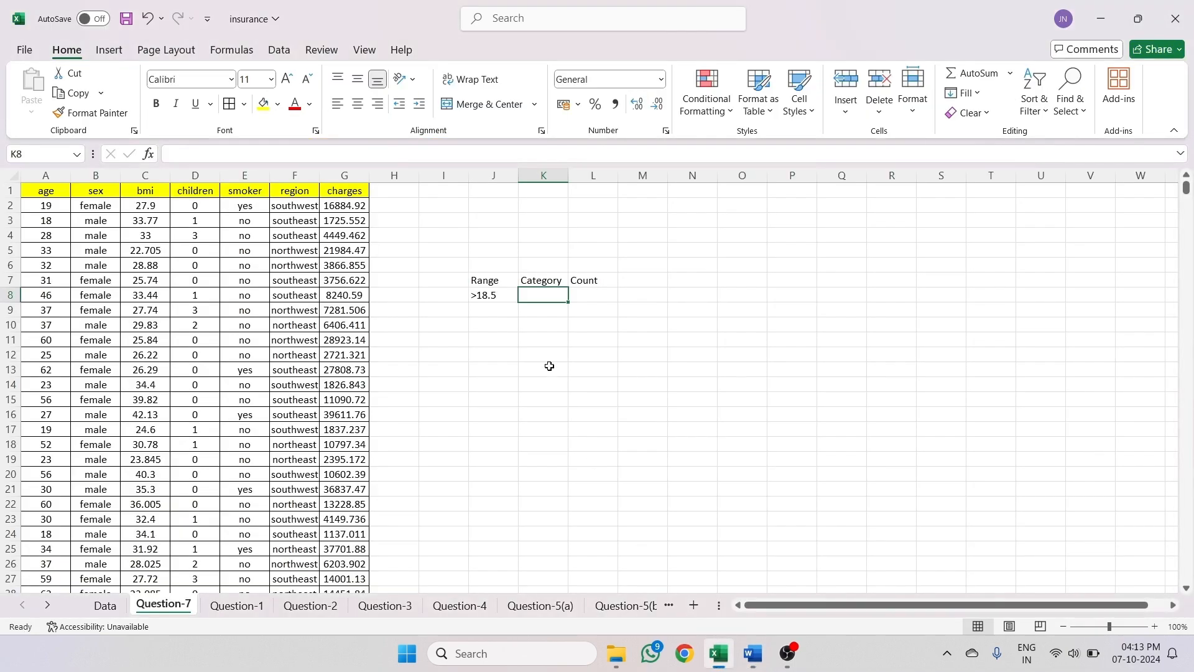
{"action": "left_click", "coordinate": [719, 654]}
{"action": "type", "text": "Under"}
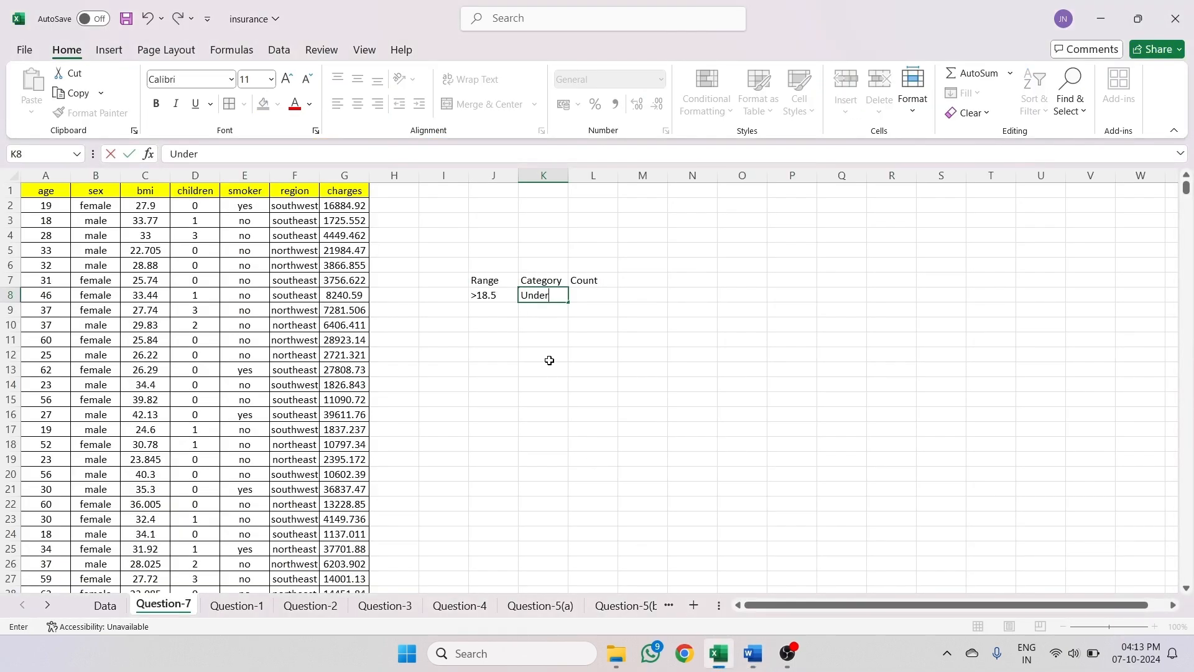
{"action": "type", "text": "weu"}
{"action": "type", "text": "ght"}
{"action": "left_click", "coordinate": [546, 356]}
{"action": "left_click_drag", "start_coordinate": [570, 174], "coordinate": [601, 175]}
- Check the second BMI range in the Word document and enter 18.5-24.9 in cell J9 of the Excel sheet
{"action": "left_click", "coordinate": [497, 311]}
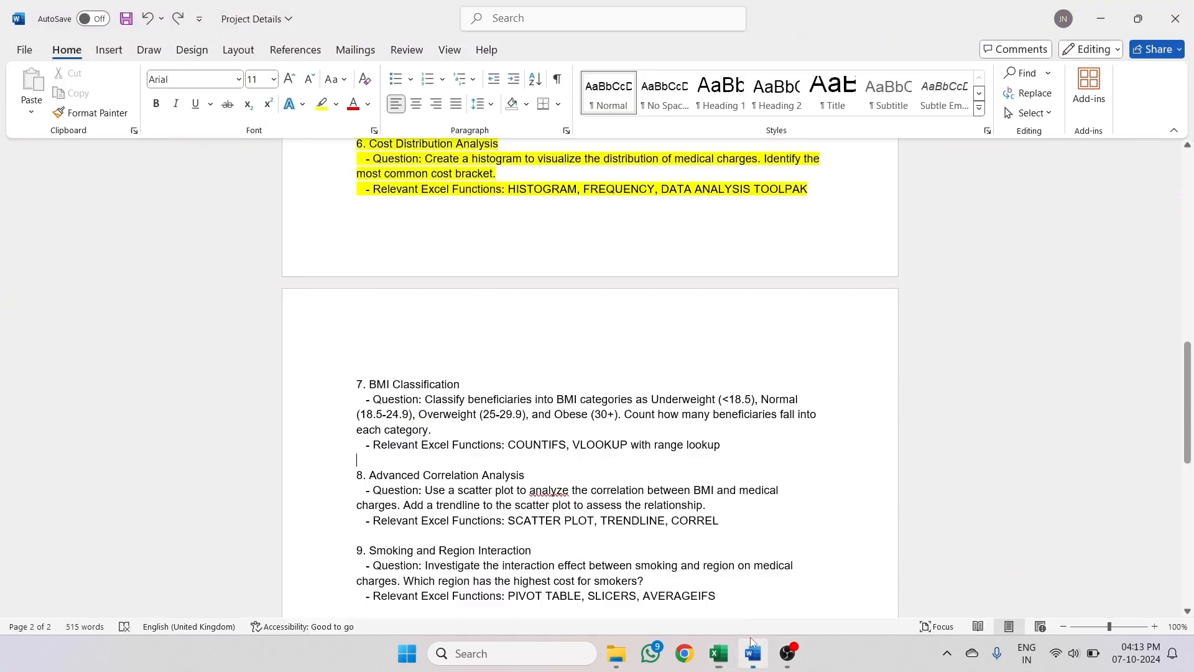
{"action": "left_click", "coordinate": [753, 653]}
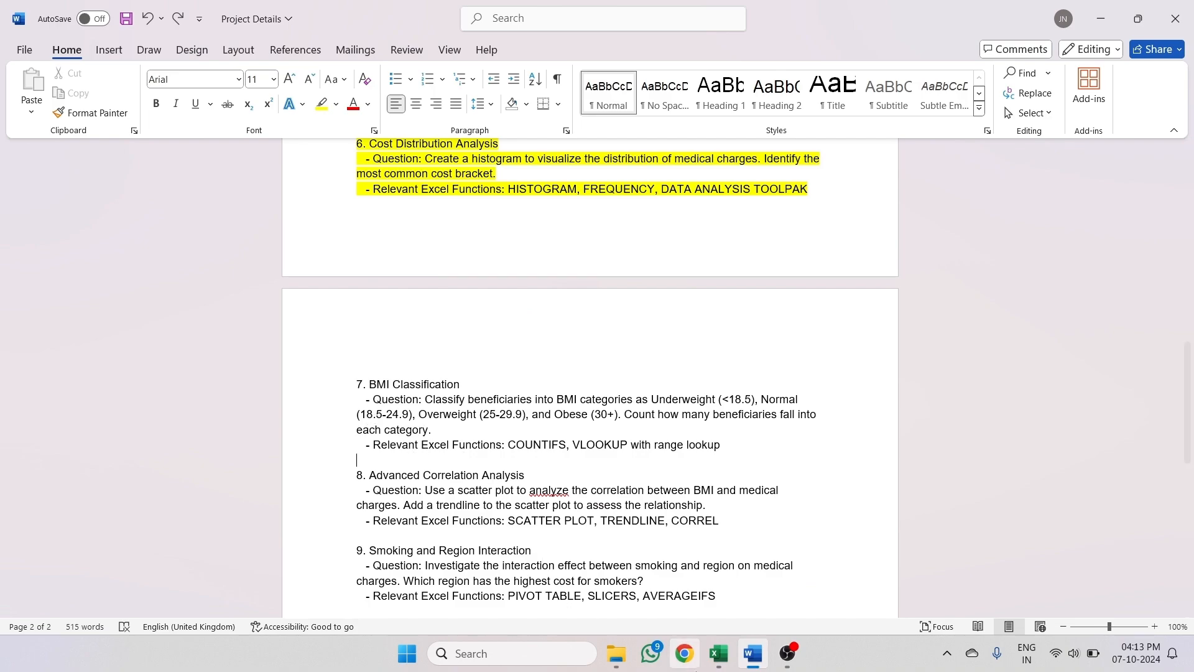
{"action": "left_click", "coordinate": [719, 653]}
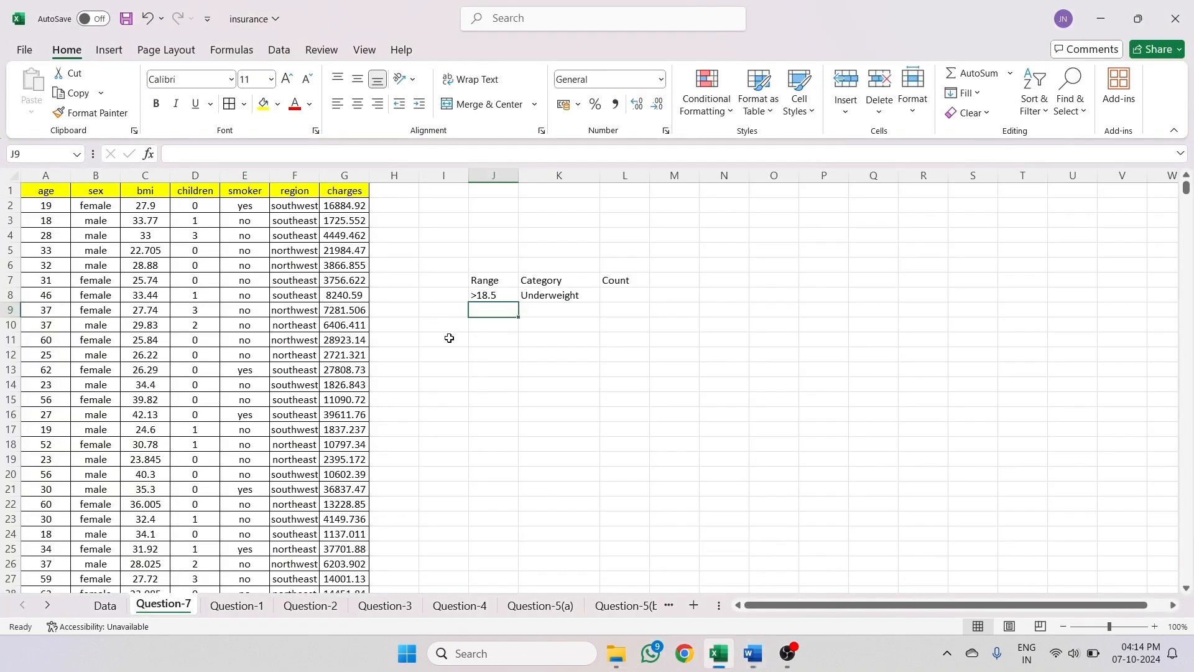
{"action": "type", "text": "1"}
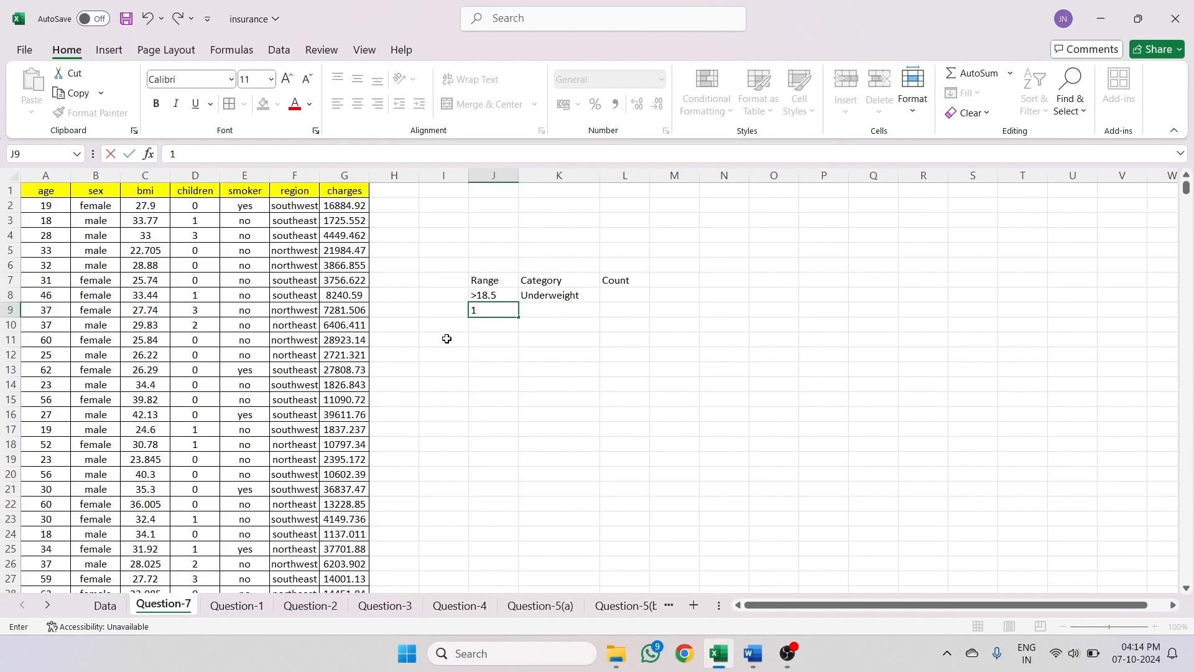
{"action": "type", "text": "8.5-24.9"}
{"action": "key", "text": "Tab"}
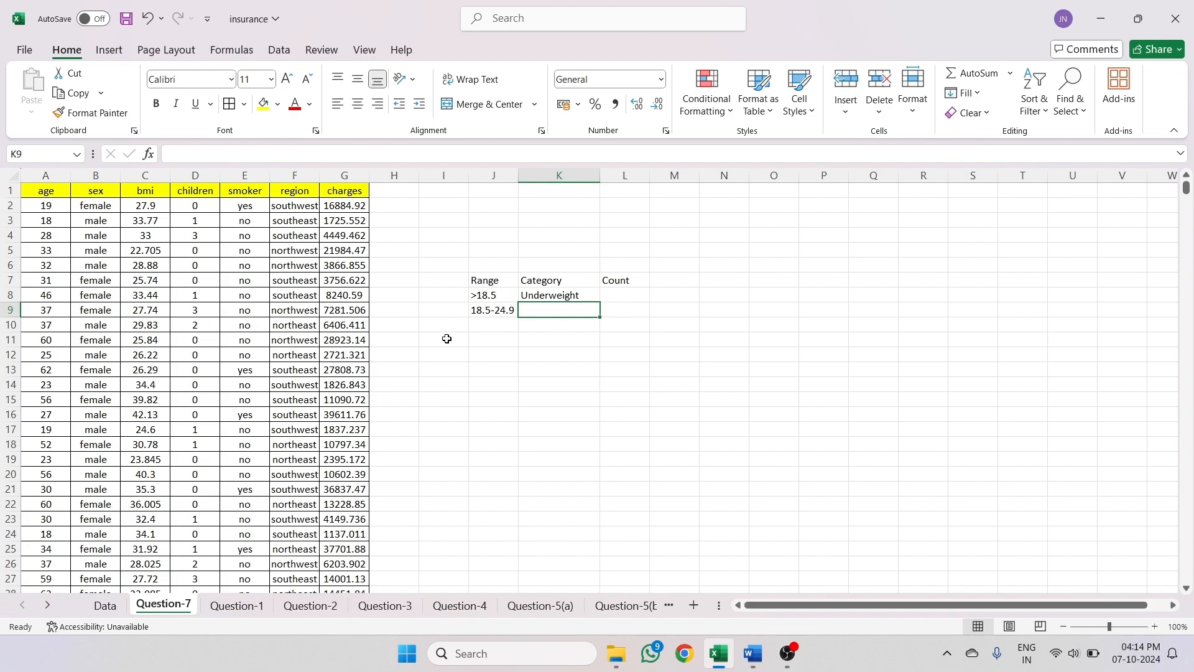
- Enter the category Normal in cell K9 for the 18.5-24.9 range
{"action": "type", "text": "Notmal"}
{"action": "key", "text": "BackSpace"}
{"action": "key", "text": "BackSpace"}
{"action": "key", "text": "BackSpace"}
{"action": "key", "text": "BackSpace"}
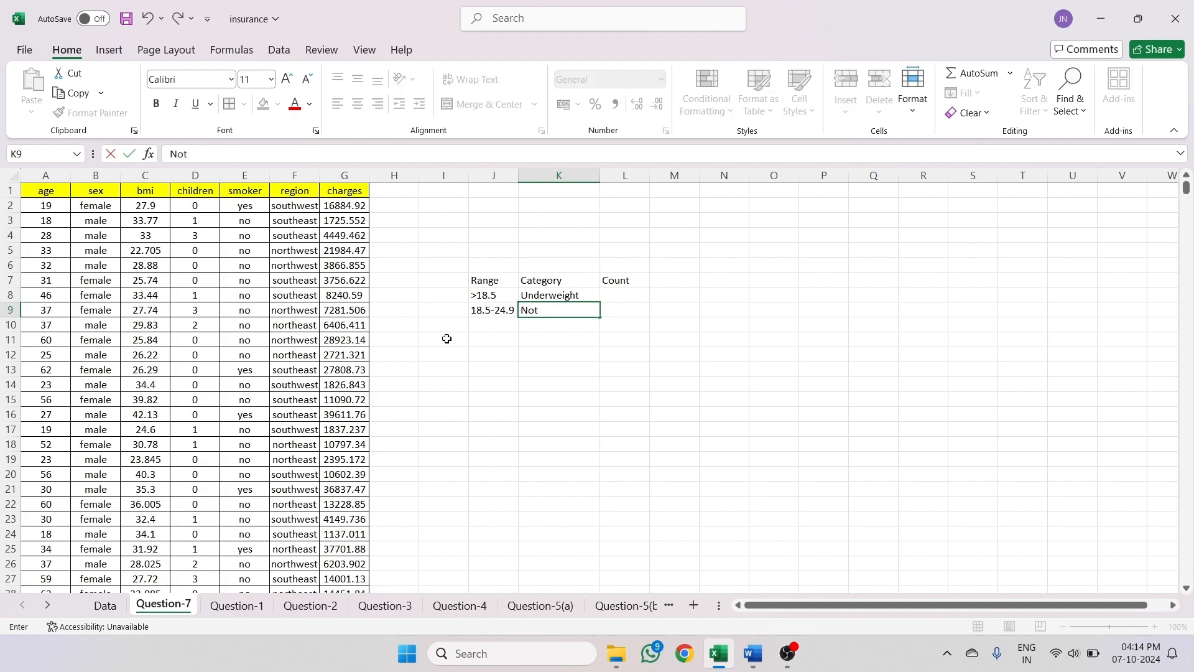
{"action": "type", "text": "ra"}
{"action": "key", "text": "BackSpace"}
{"action": "key", "text": "BackSpace"}
{"action": "type", "text": "rmal"}
- Enter 25-29.9 as the third BMI range in cell J10
{"action": "left_click", "coordinate": [485, 328]}
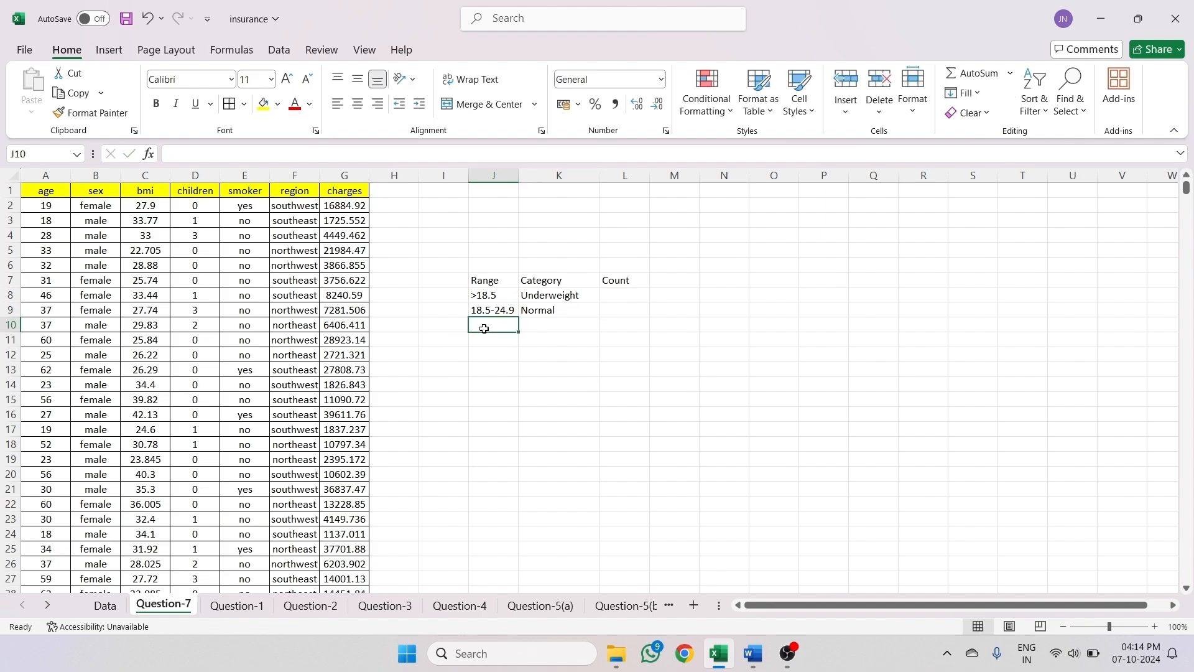
{"action": "type", "text": "2"}
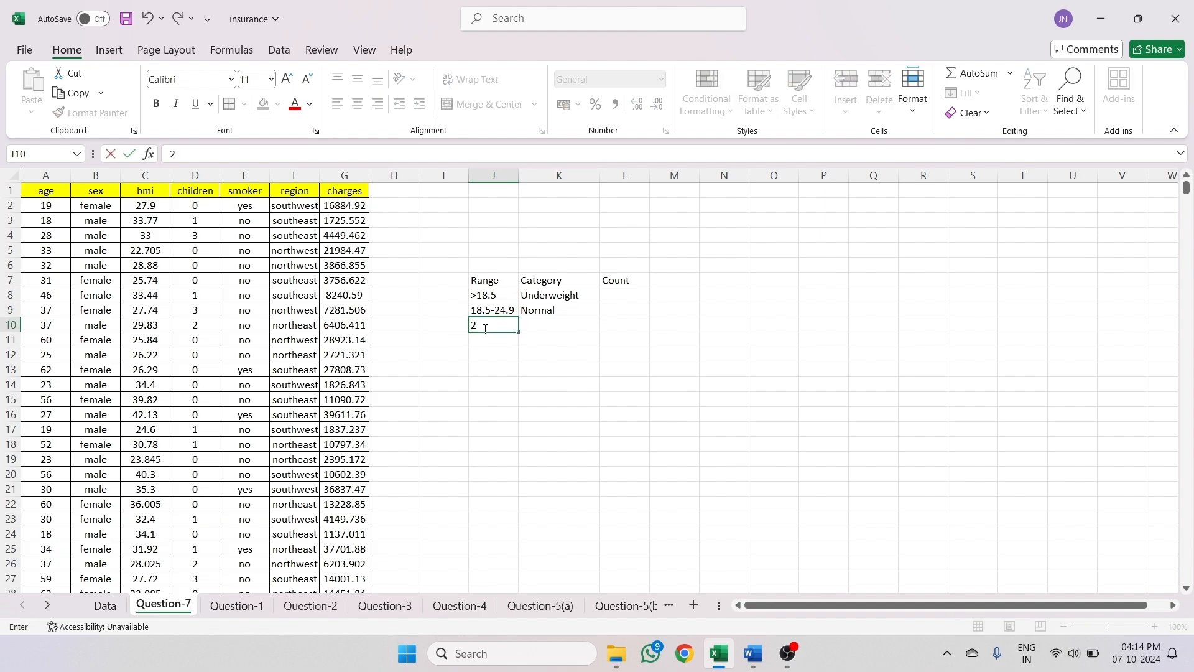
{"action": "type", "text": "5-29.9"}
{"action": "key", "text": "Tab"}
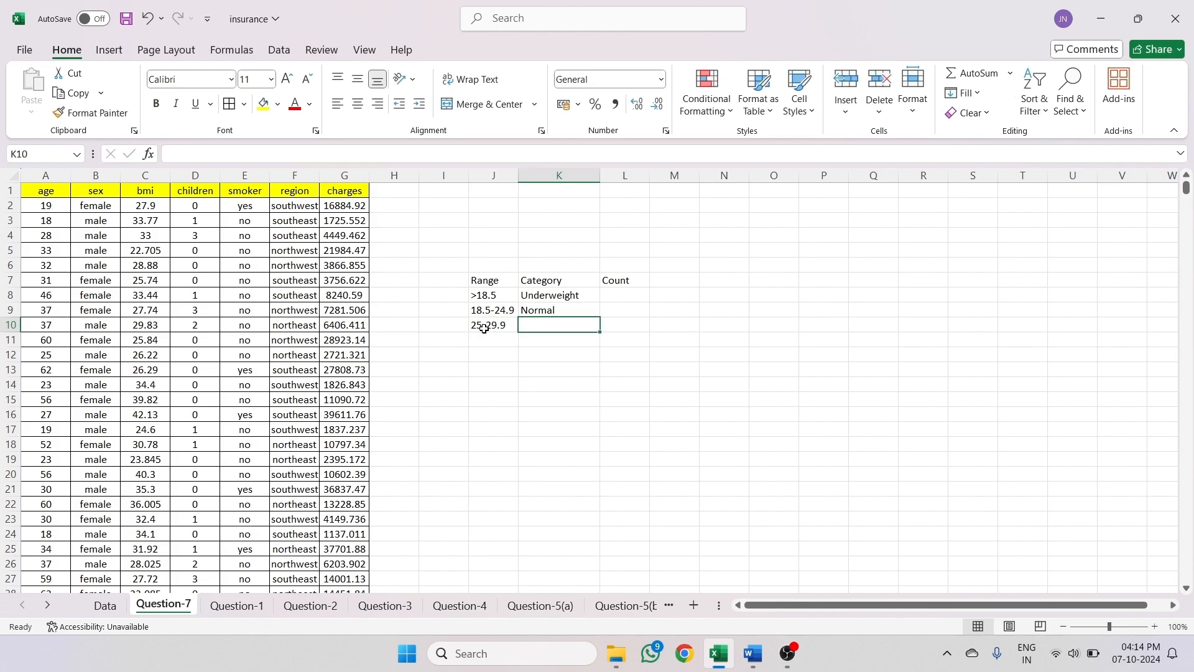
- Enter the category Overweight in cell K10 for the 25-29.9 range
{"action": "type", "text": "Ovwe"}
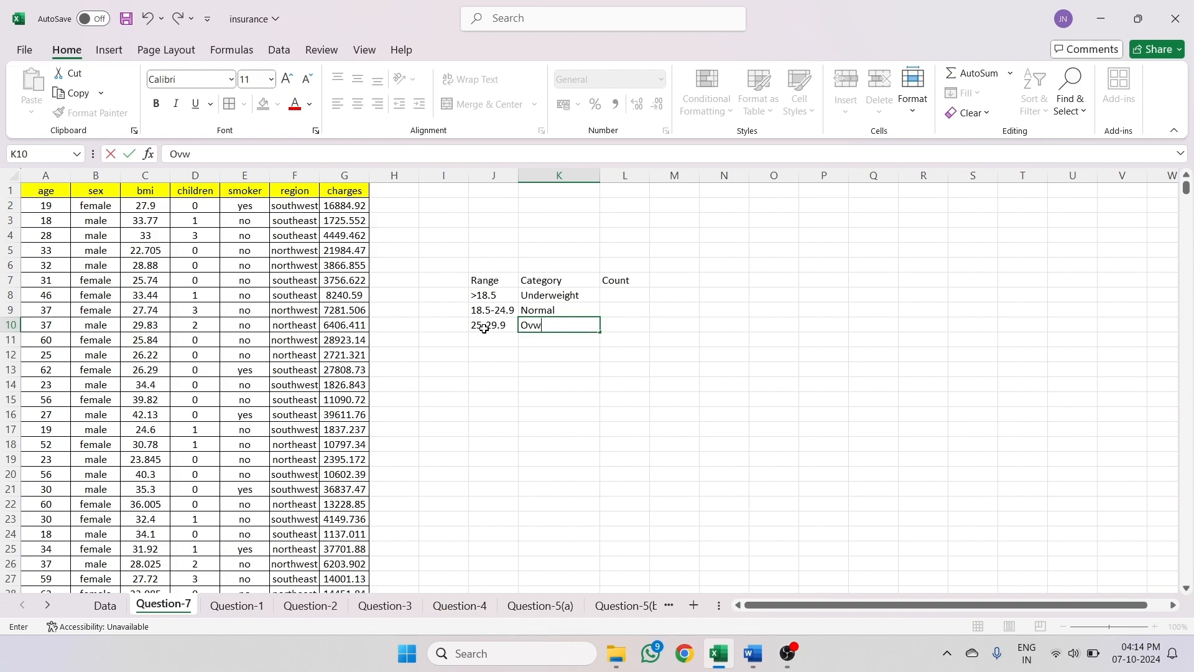
{"action": "key", "text": "BackSpace"}
{"action": "key", "text": "BackSpace"}
{"action": "type", "text": "erwie"}
{"action": "key", "text": "BackSpace"}
{"action": "type", "text": "ght"}
- Add the last table row with the range 30+ in cell J11 and the category Obese in cell K11
{"action": "left_click", "coordinate": [485, 340]}
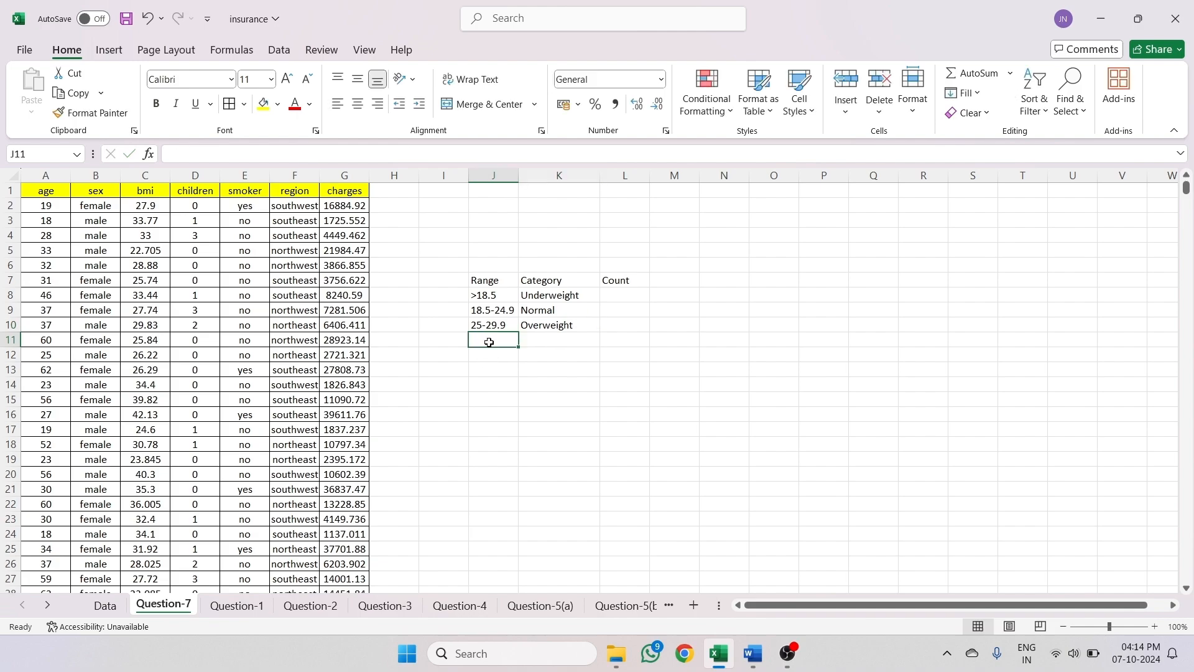
{"action": "type", "text": "30"}
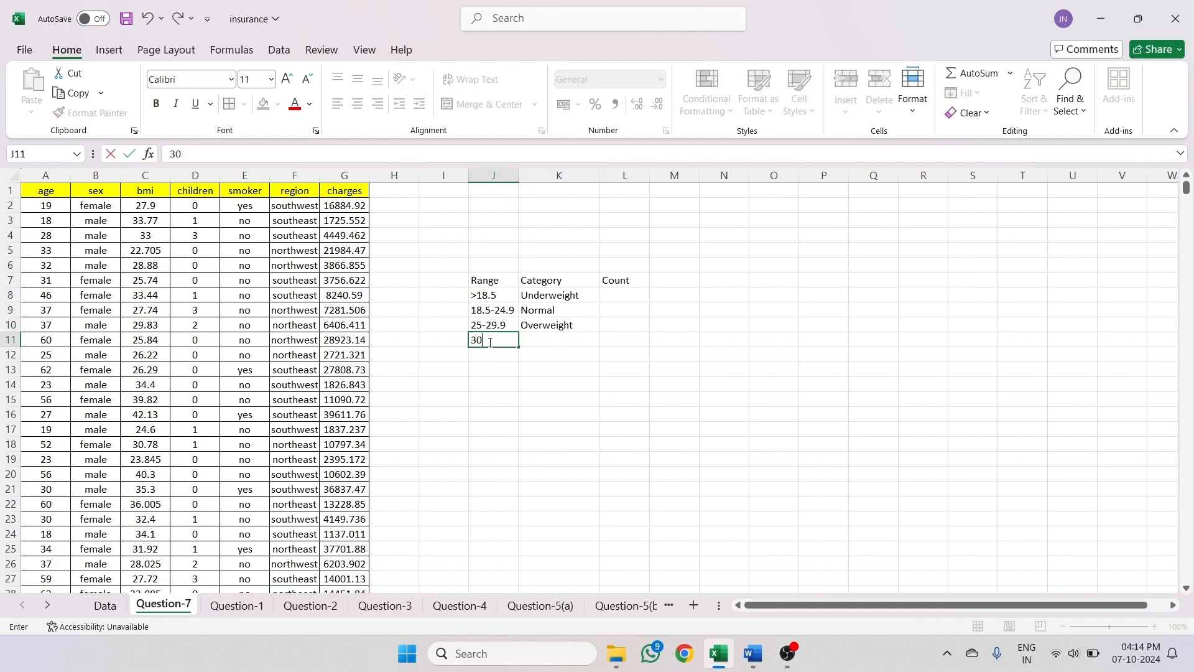
{"action": "type", "text": "+"}
{"action": "left_click", "coordinate": [551, 337]}
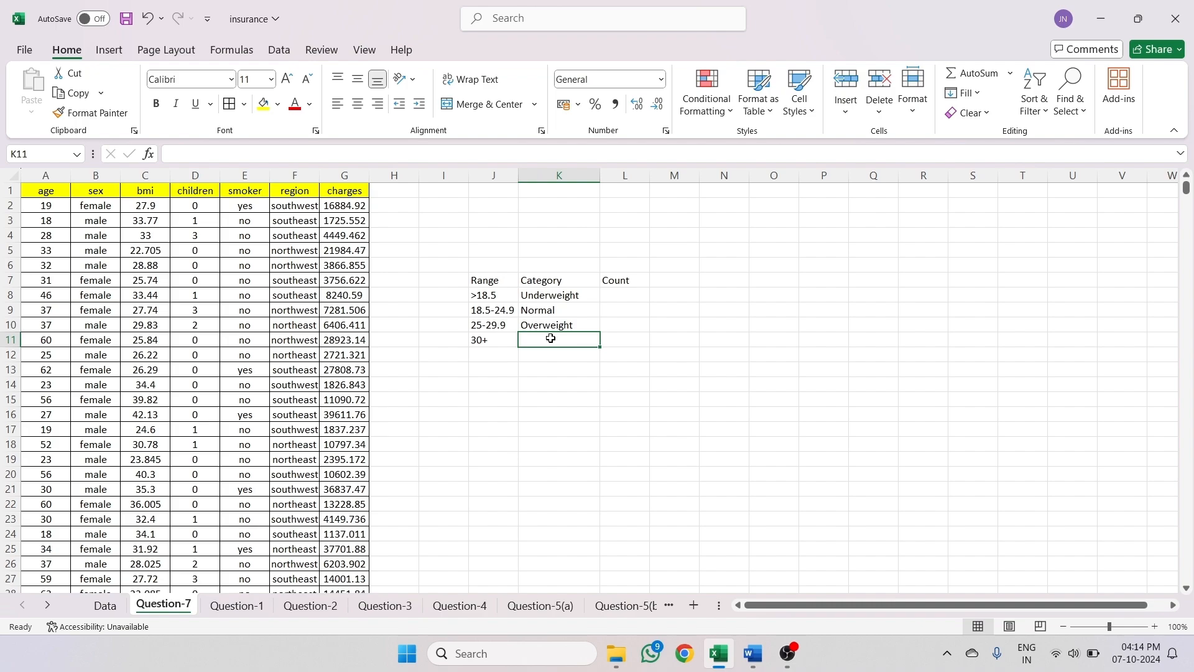
{"action": "type", "text": "Obesse"}
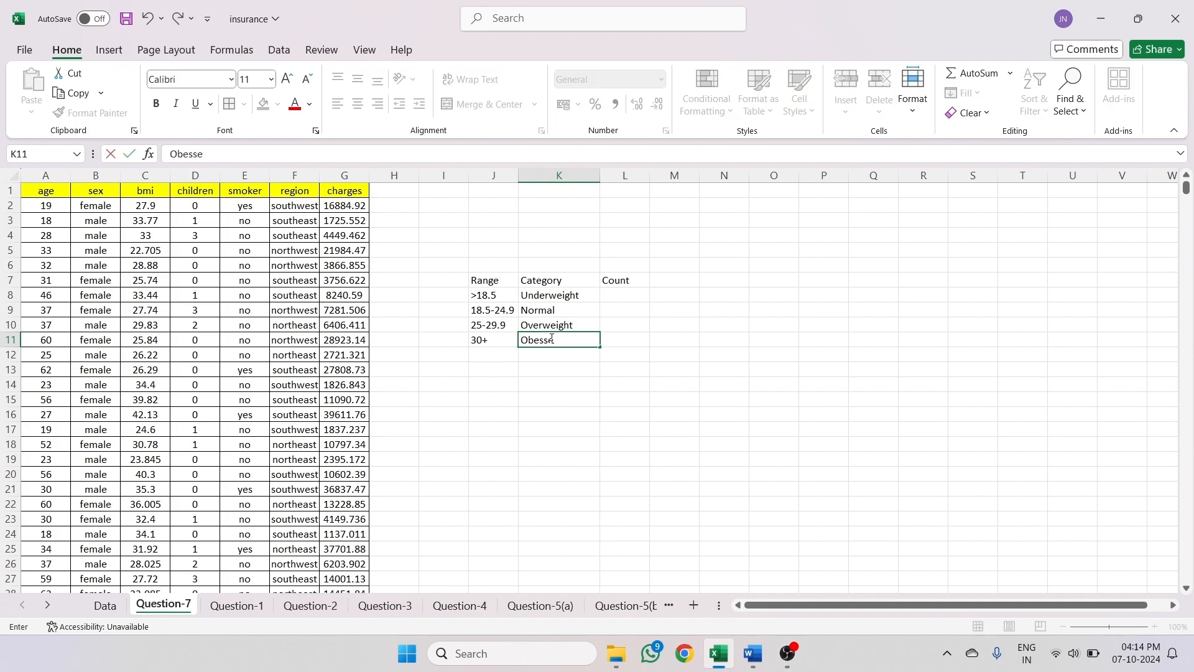
{"action": "key", "text": "BackSpace"}
{"action": "key", "text": "BackSpace"}
{"action": "type", "text": "e"}
- Count the underweight beneficiaries in cell L8 with the formula =COUNTIF(C:C,"<18.5") on the bmi column
{"action": "left_click", "coordinate": [627, 294]}
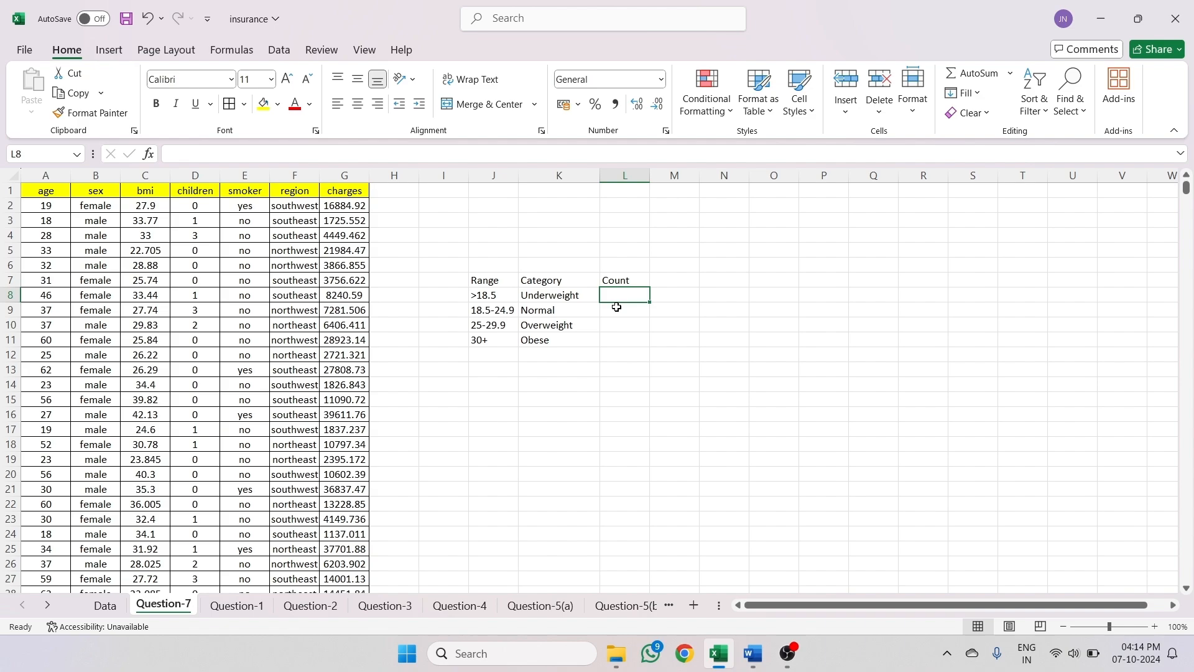
{"action": "type", "text": "="}
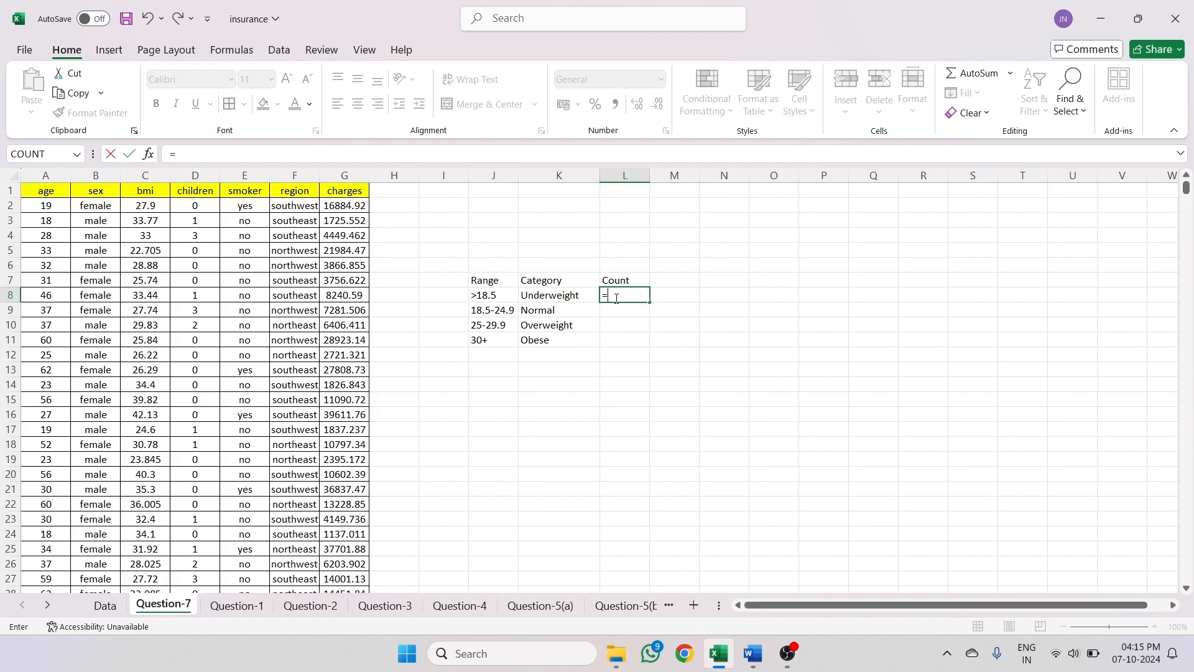
{"action": "type", "text": "co"}
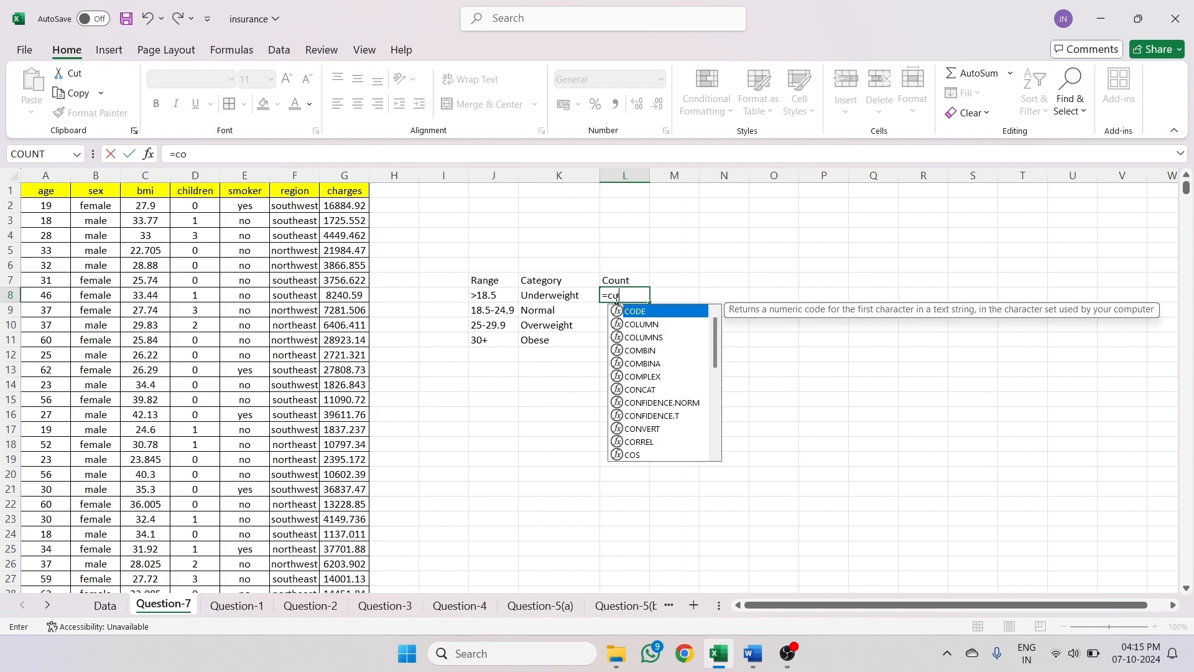
{"action": "type", "text": "unt"}
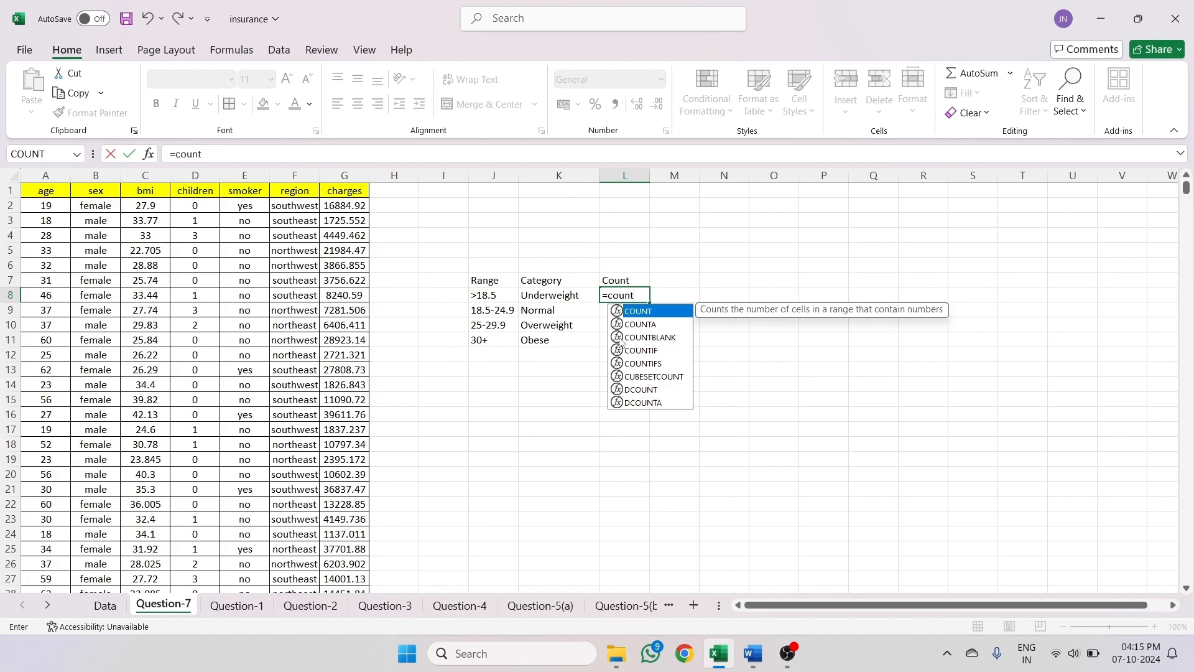
{"action": "double_click", "coordinate": [652, 351]}
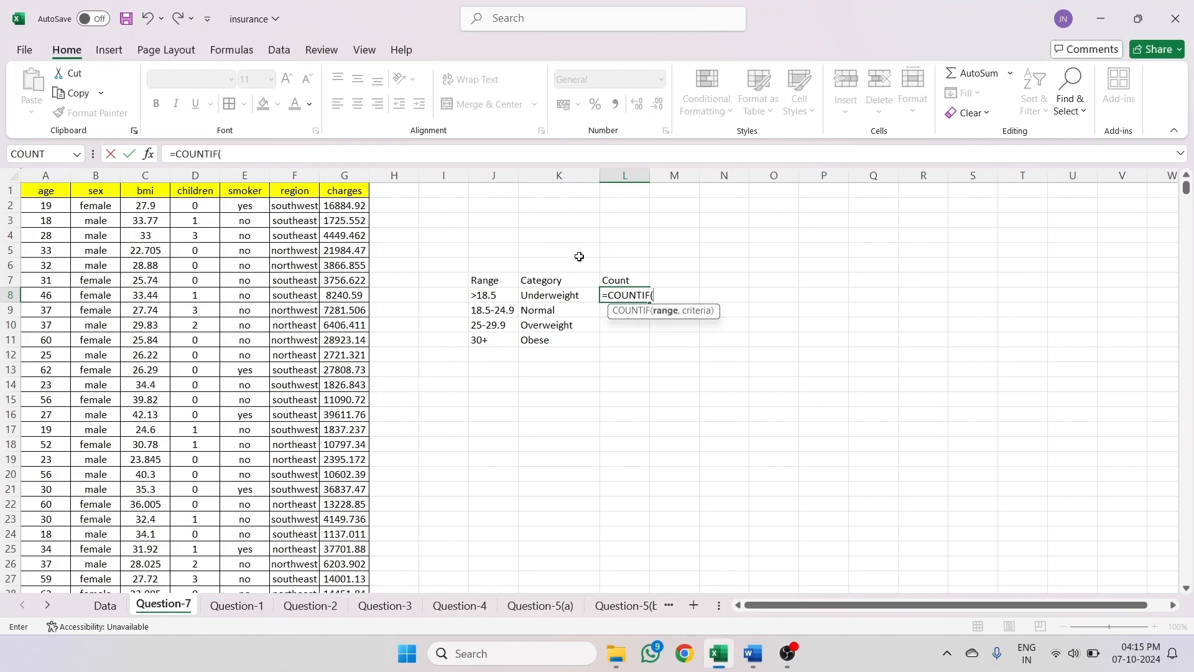
{"action": "left_click", "coordinate": [146, 177]}
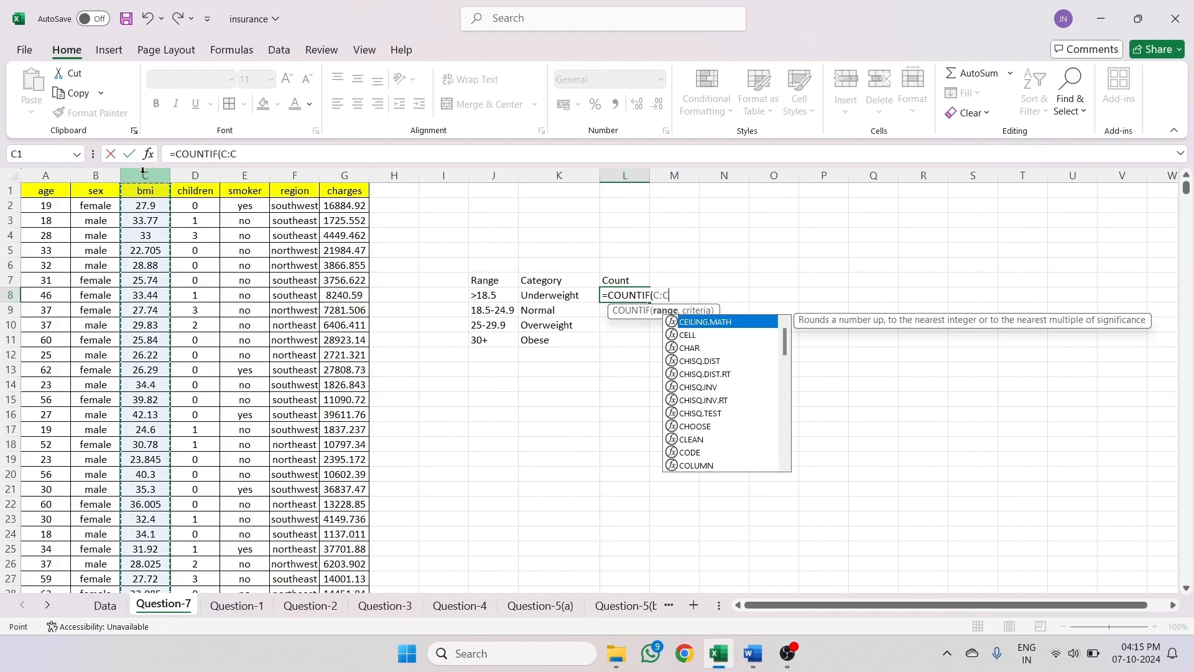
{"action": "type", "text": ","}
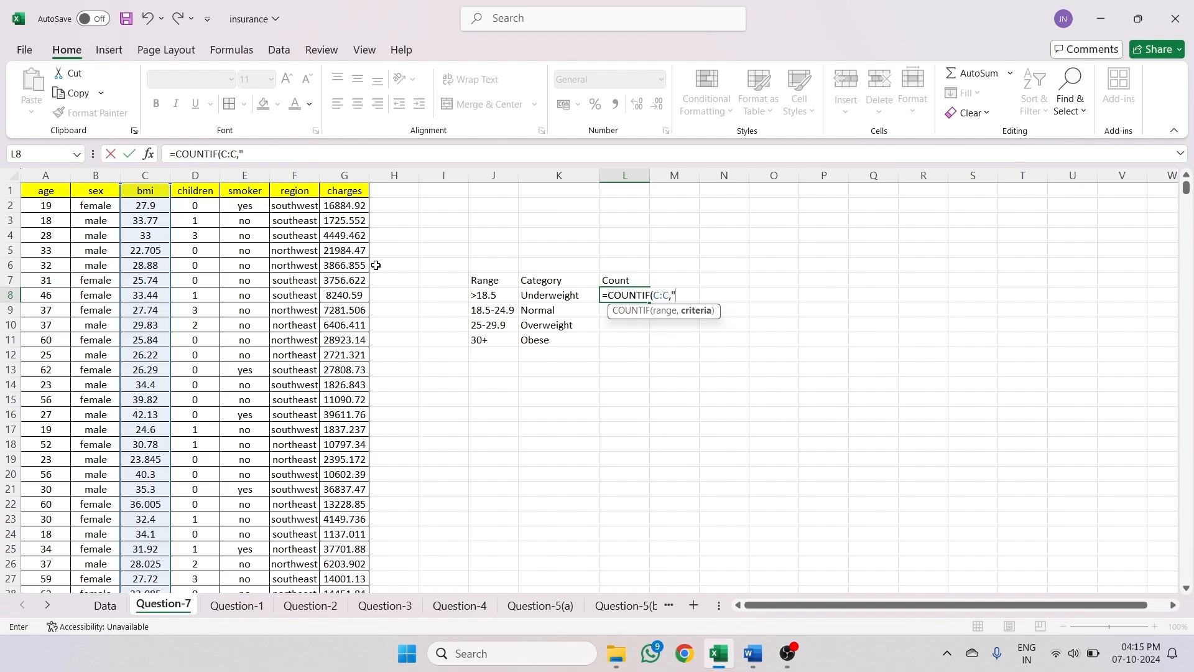
{"action": "type", "text": "\">"}
{"action": "type", "text": "18"}
{"action": "type", "text": "."}
{"action": "key", "text": "BackSpace"}
{"action": "key", "text": "BackSpace"}
{"action": "key", "text": "BackSpace"}
{"action": "key", "text": "BackSpace"}
{"action": "type", "text": "<18.5\")"}
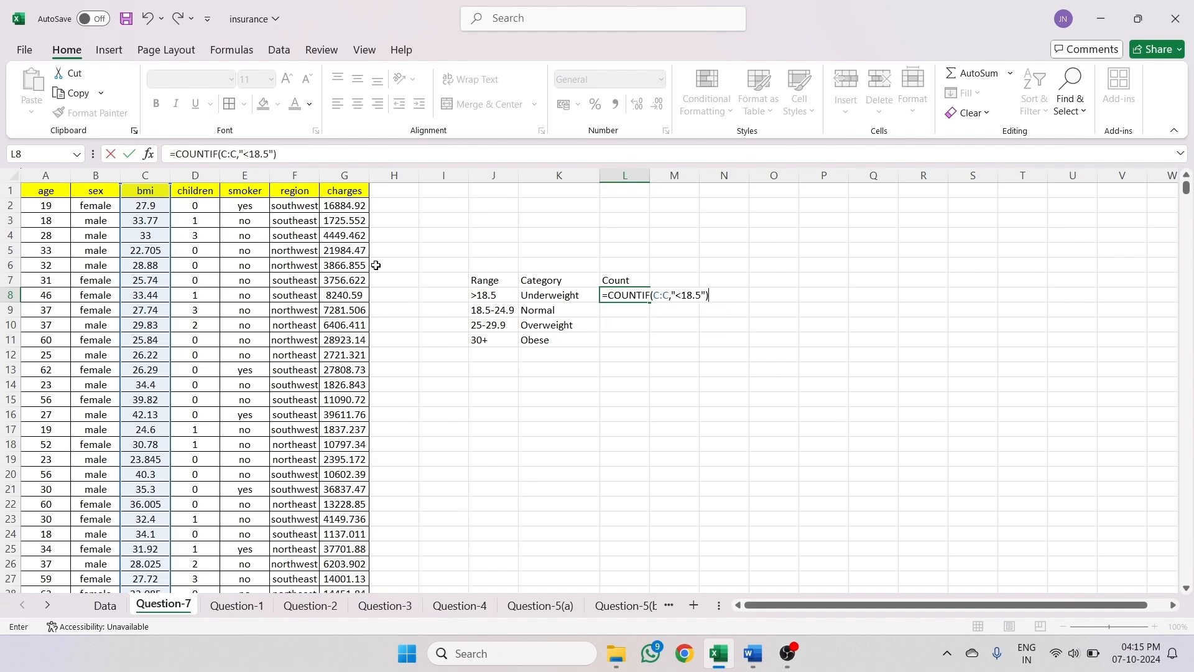
{"action": "key", "text": "Return"}
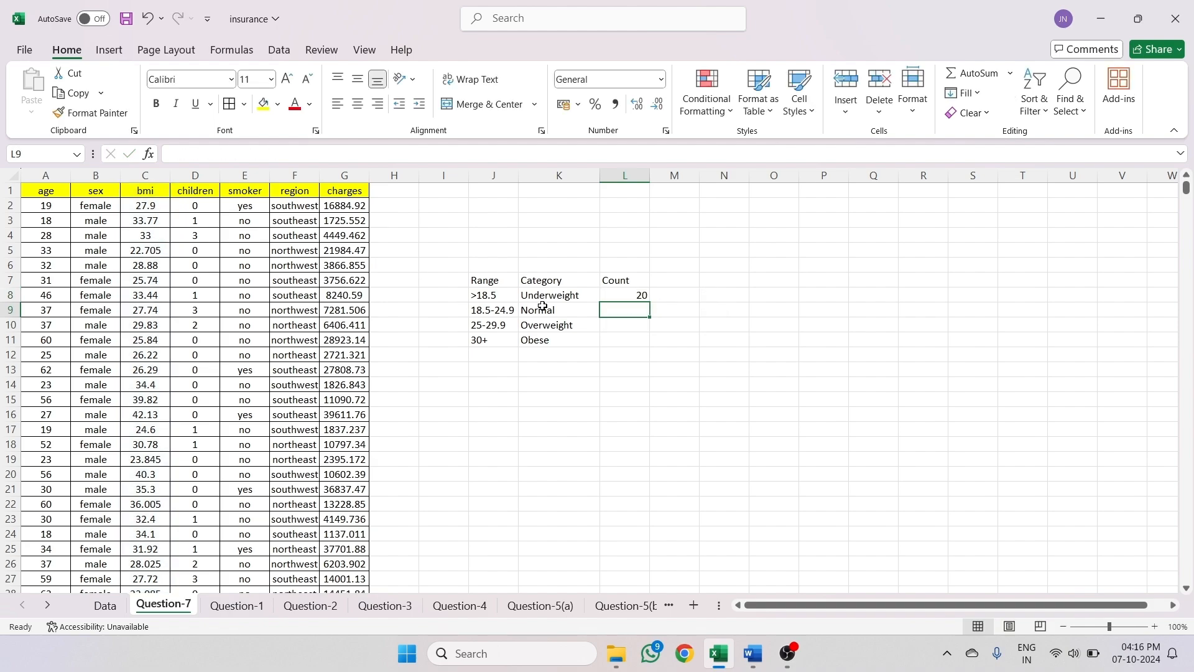
{"action": "left_click", "coordinate": [631, 298]}
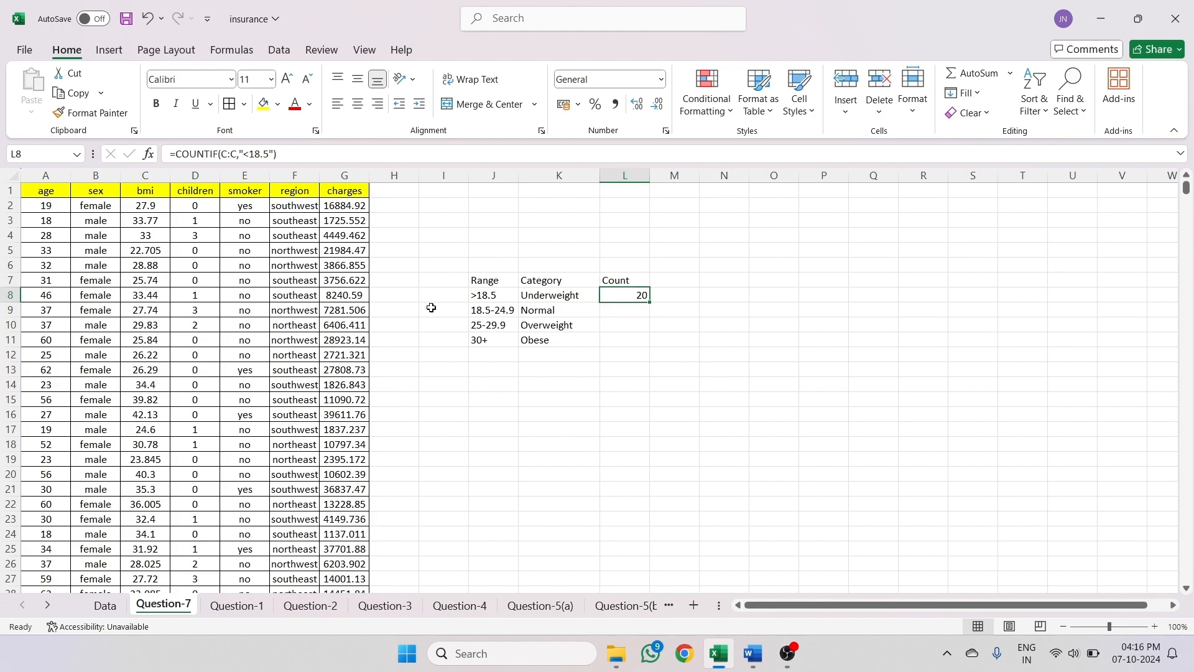
- Count the Normal category in cell L9 with the formula =COUNTIFS(C:C,">=18.5",C:C,"<=24.9")
{"action": "left_click", "coordinate": [621, 316]}
{"action": "type", "text": "="}
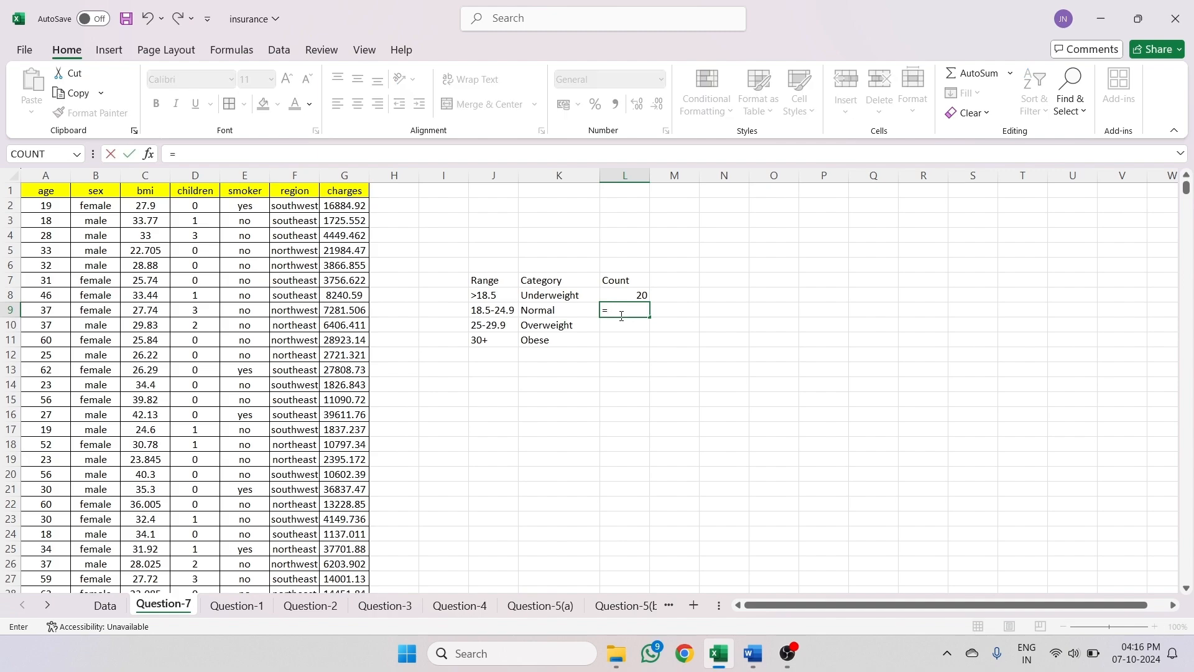
{"action": "type", "text": "count"}
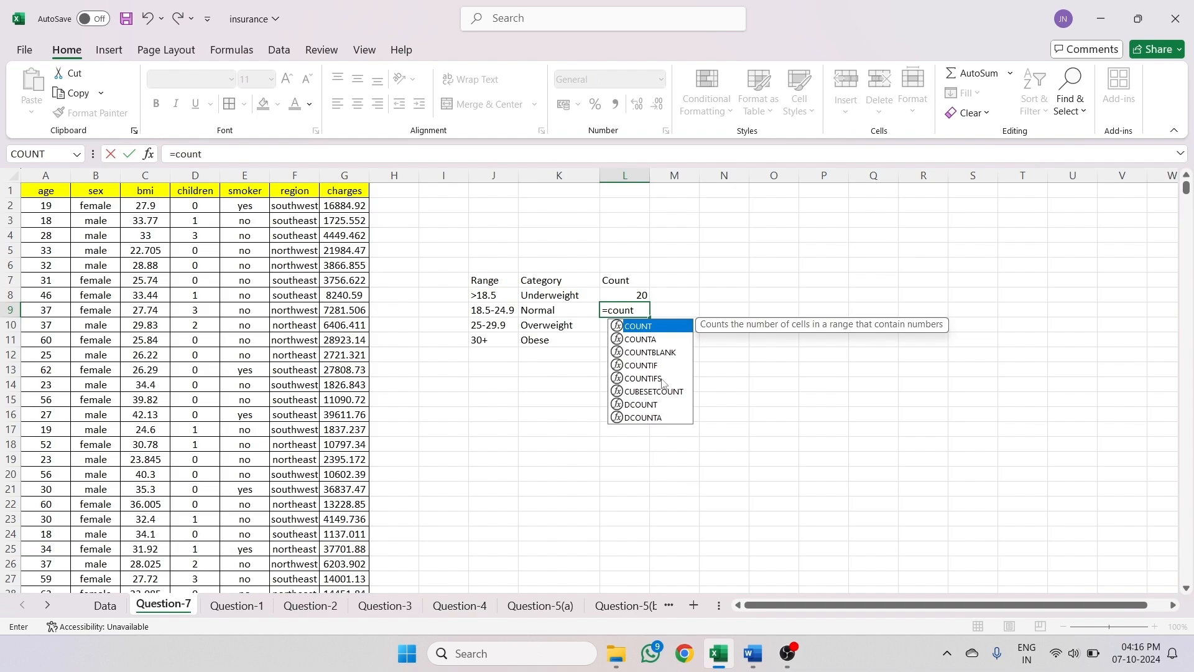
{"action": "double_click", "coordinate": [653, 378]}
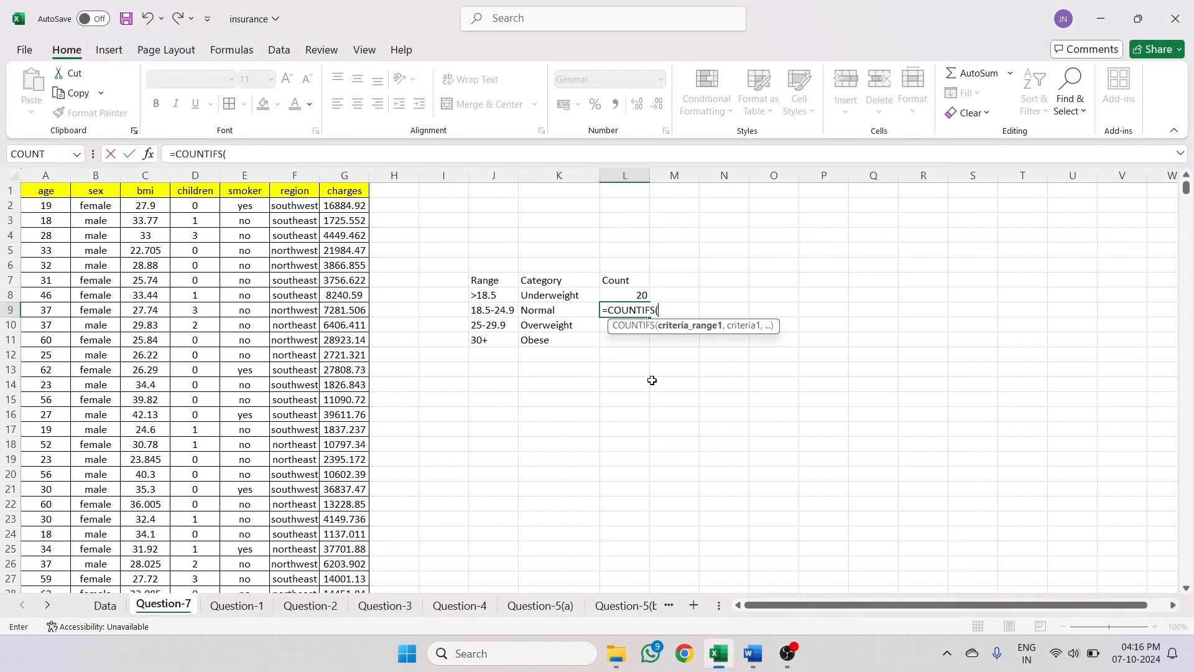
{"action": "left_click", "coordinate": [145, 175]}
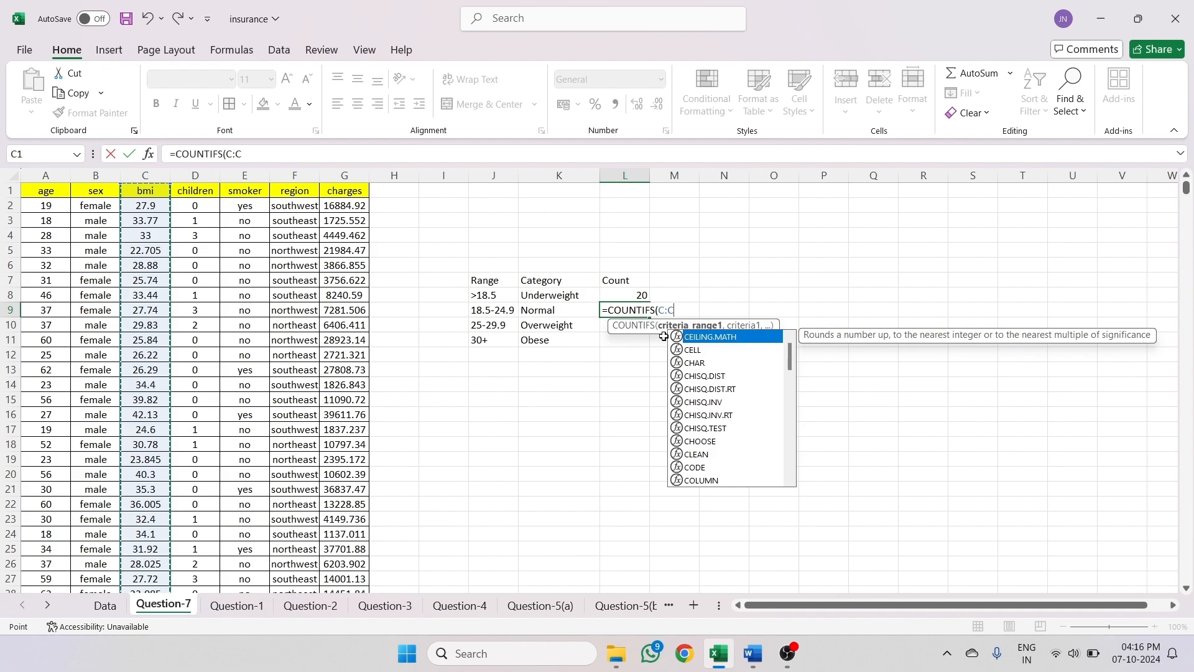
{"action": "type", "text": ","}
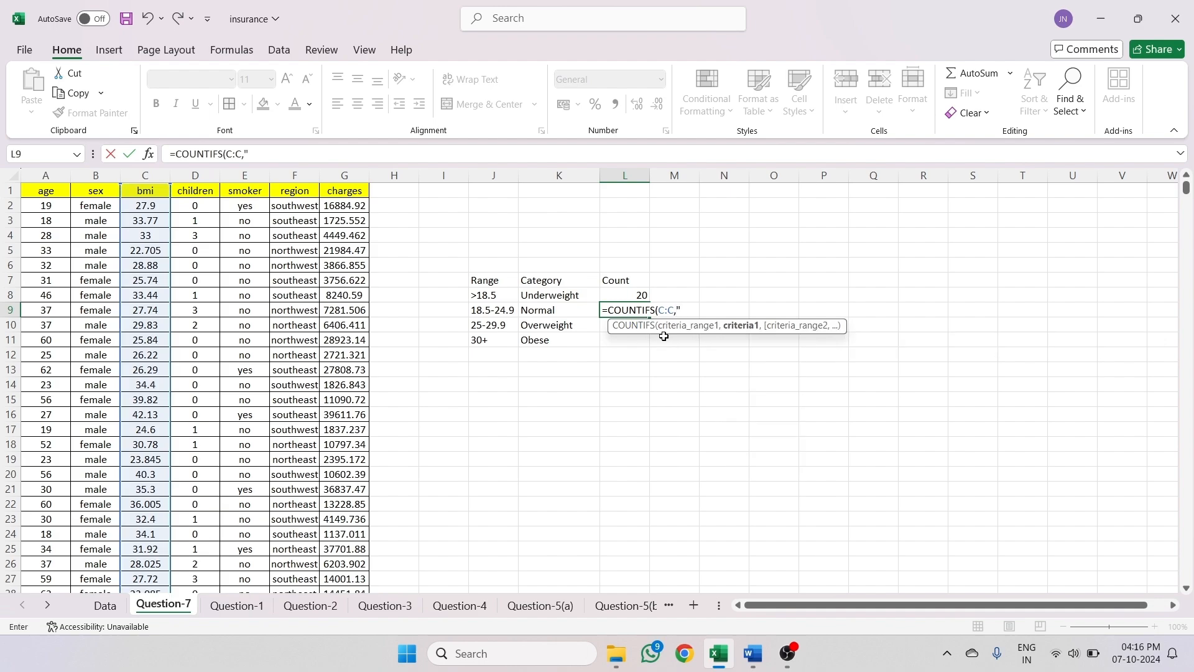
{"action": "type", "text": "\">=18.5\","}
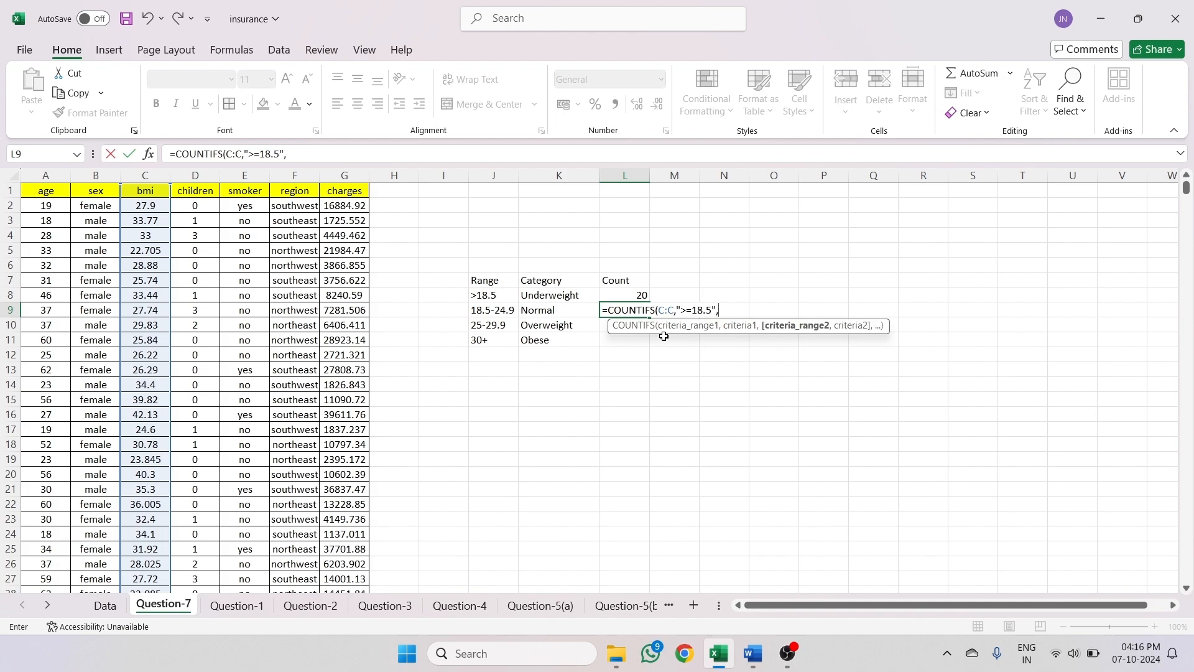
{"action": "left_click", "coordinate": [150, 173]}
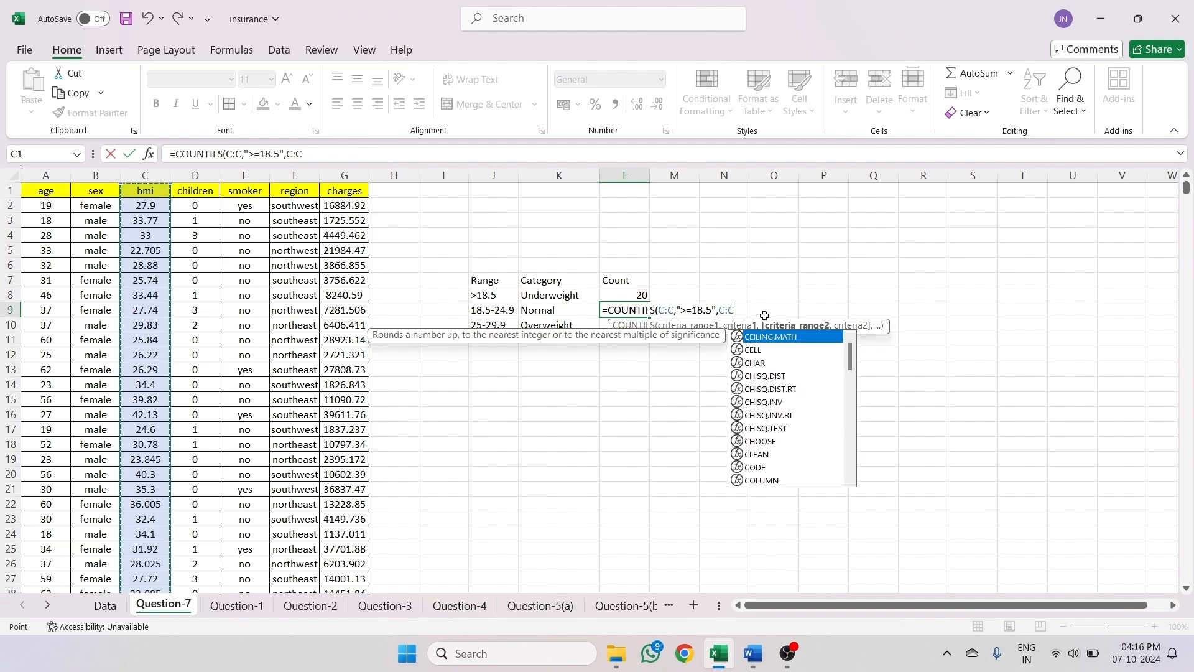
{"action": "type", "text": ","}
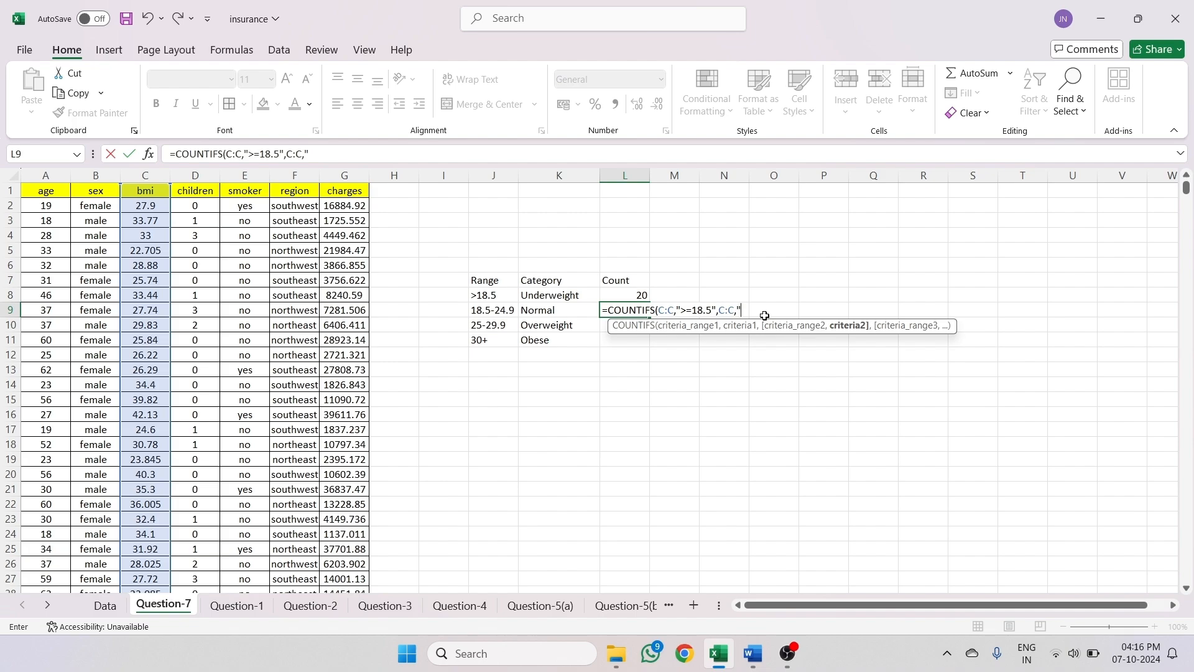
{"action": "type", "text": "\"<=24.9\")"}
{"action": "key", "text": "Return"}
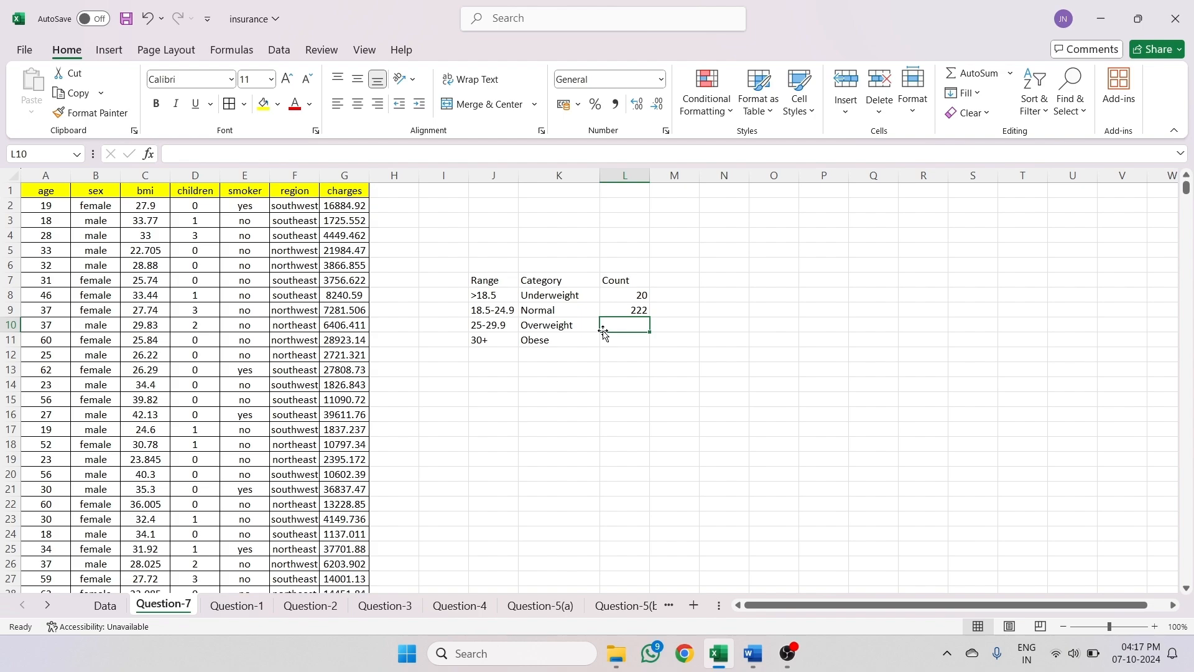
- Count the Overweight category in cell L10 with the formula =COUNTIFS(C:C,">=25",C:C,"<=29.9")
{"action": "type", "text": "="}
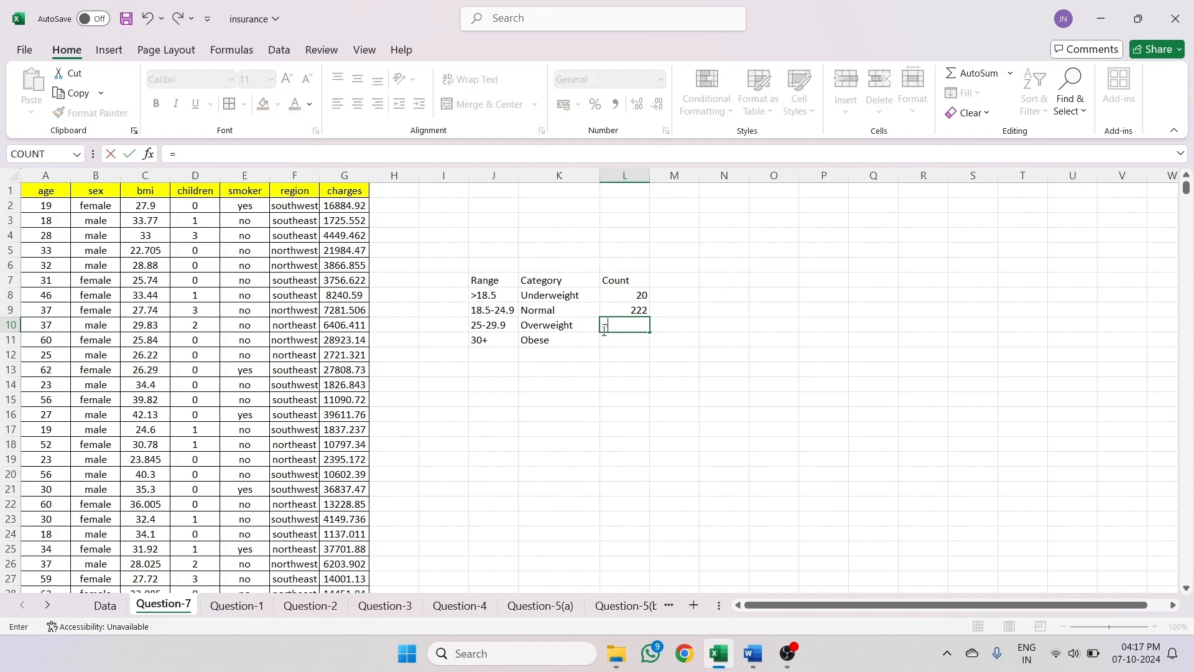
{"action": "type", "text": "coun"}
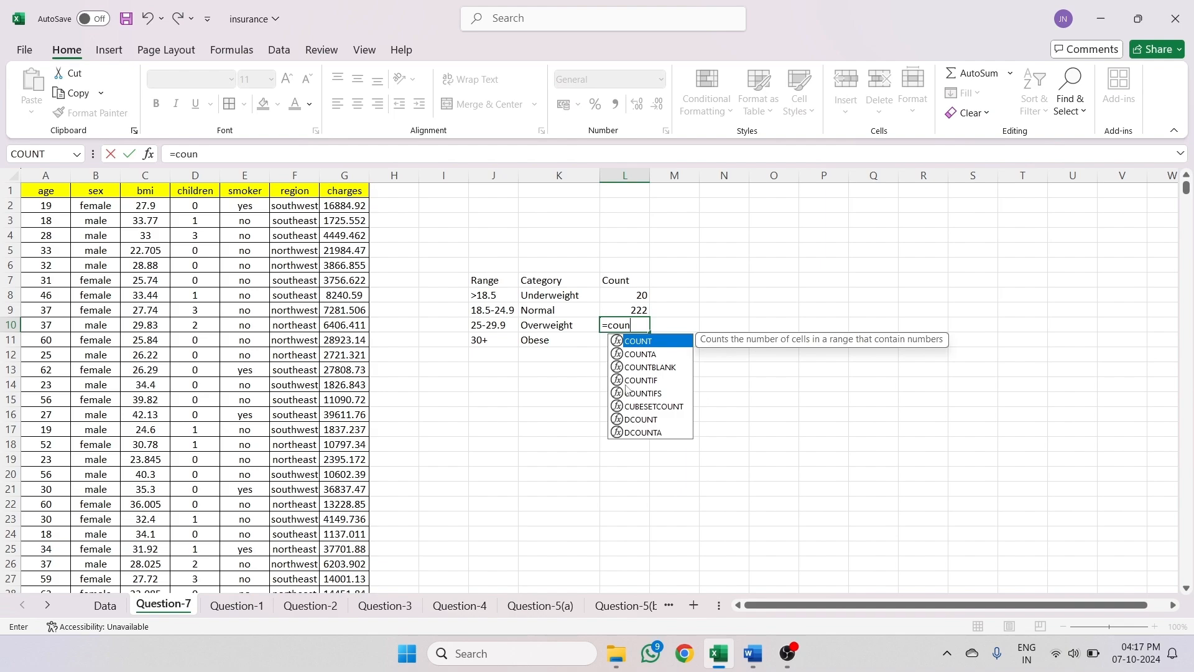
{"action": "double_click", "coordinate": [654, 396]}
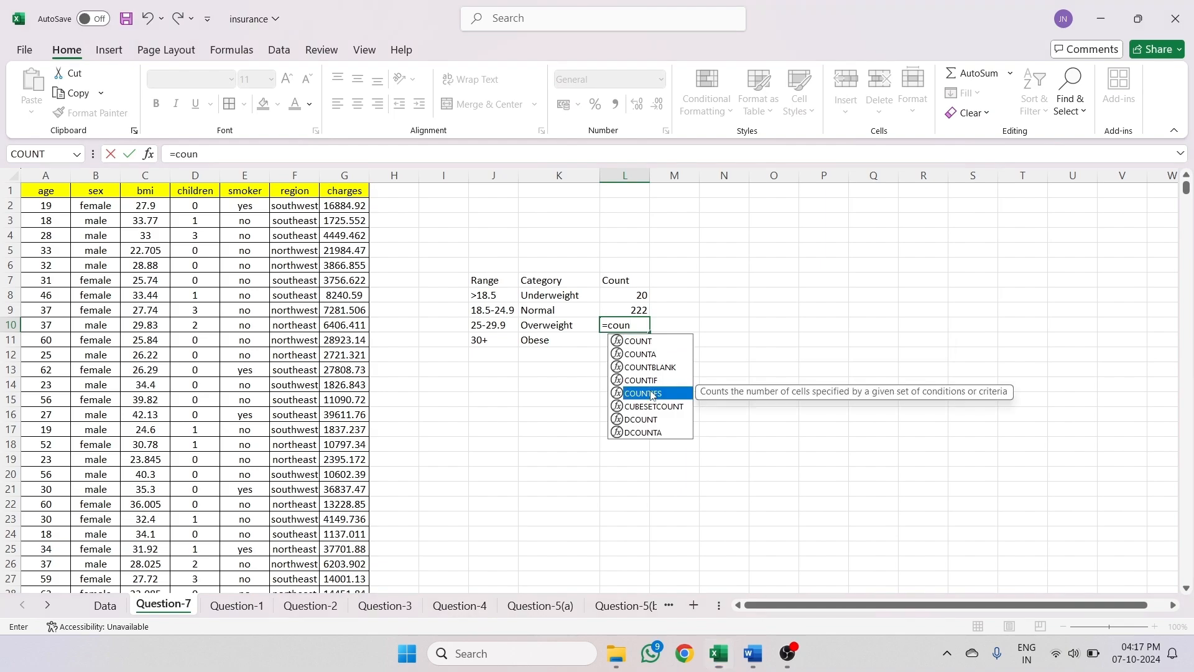
{"action": "left_click", "coordinate": [156, 177]}
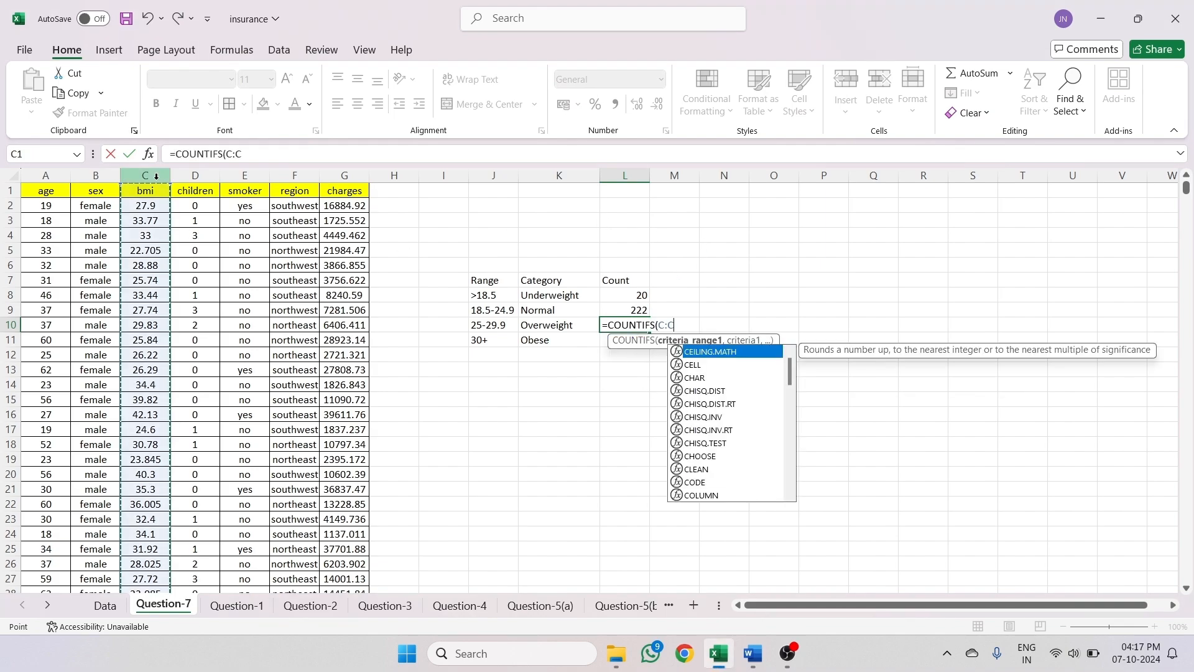
{"action": "type", "text": ","}
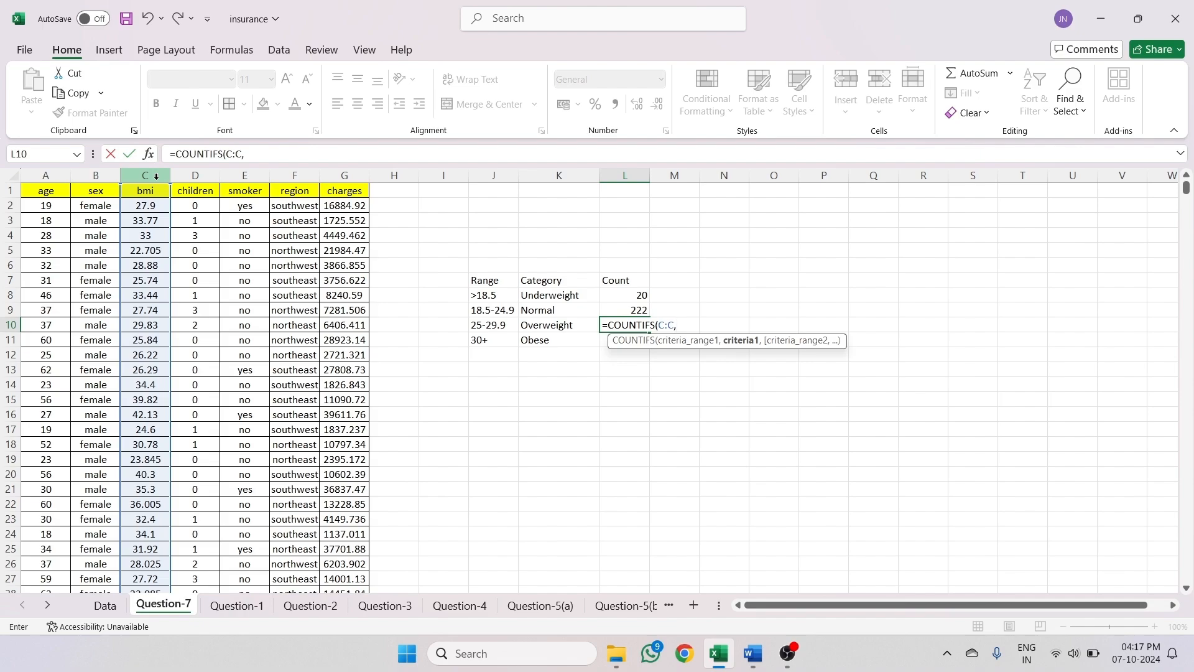
{"action": "type", "text": "<"}
{"action": "key", "text": "BackSpace"}
{"action": "type", "text": "\">=25\","}
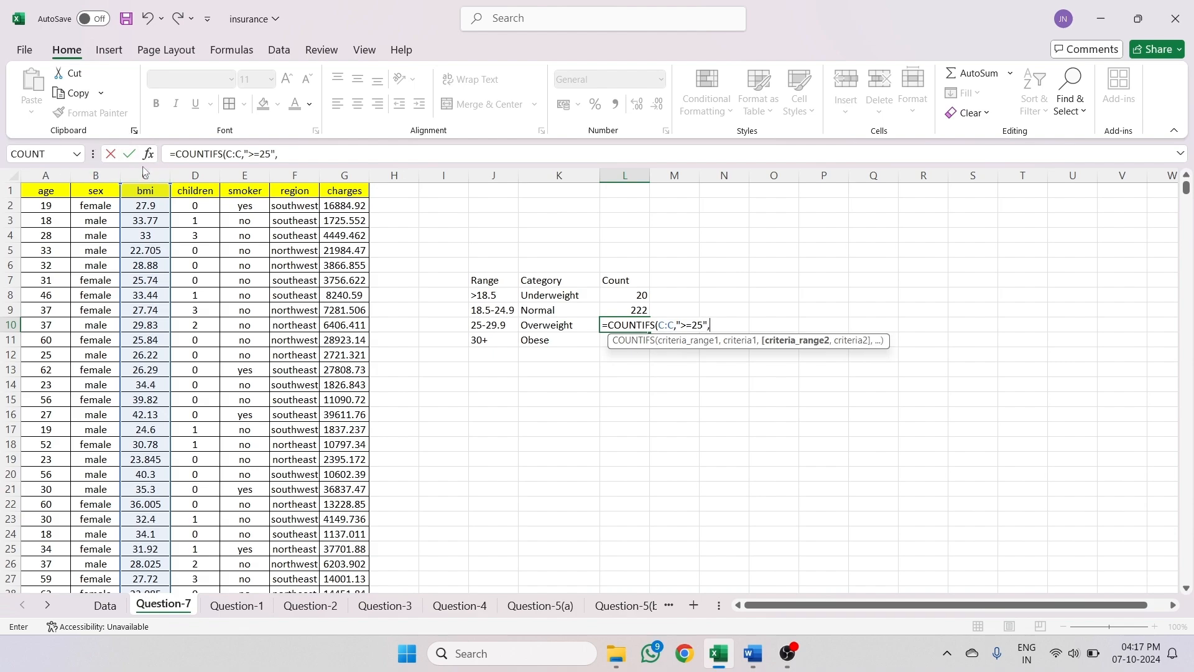
{"action": "left_click", "coordinate": [149, 173]}
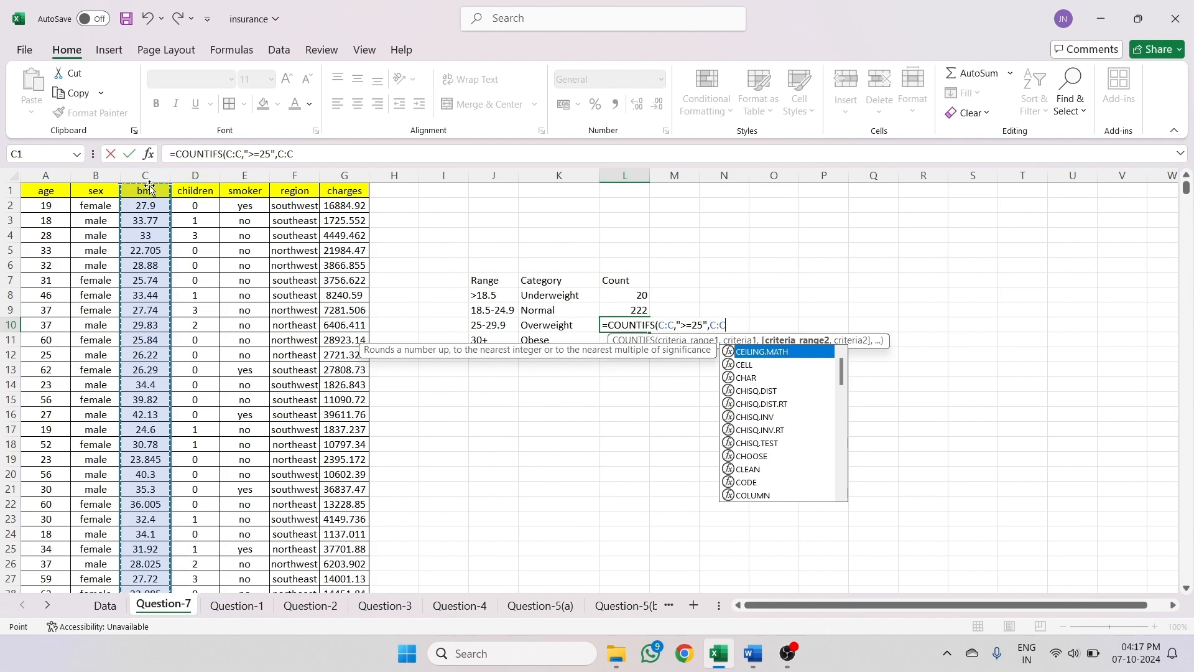
{"action": "type", "text": ","}
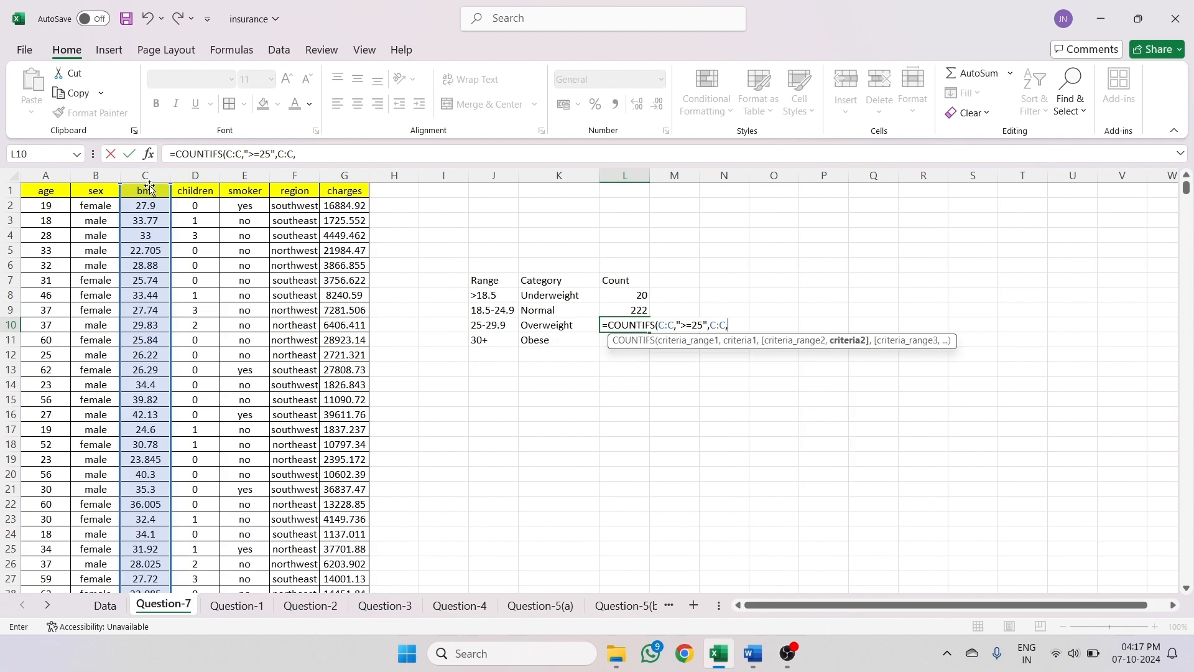
{"action": "type", "text": "\"<=29.9\")"}
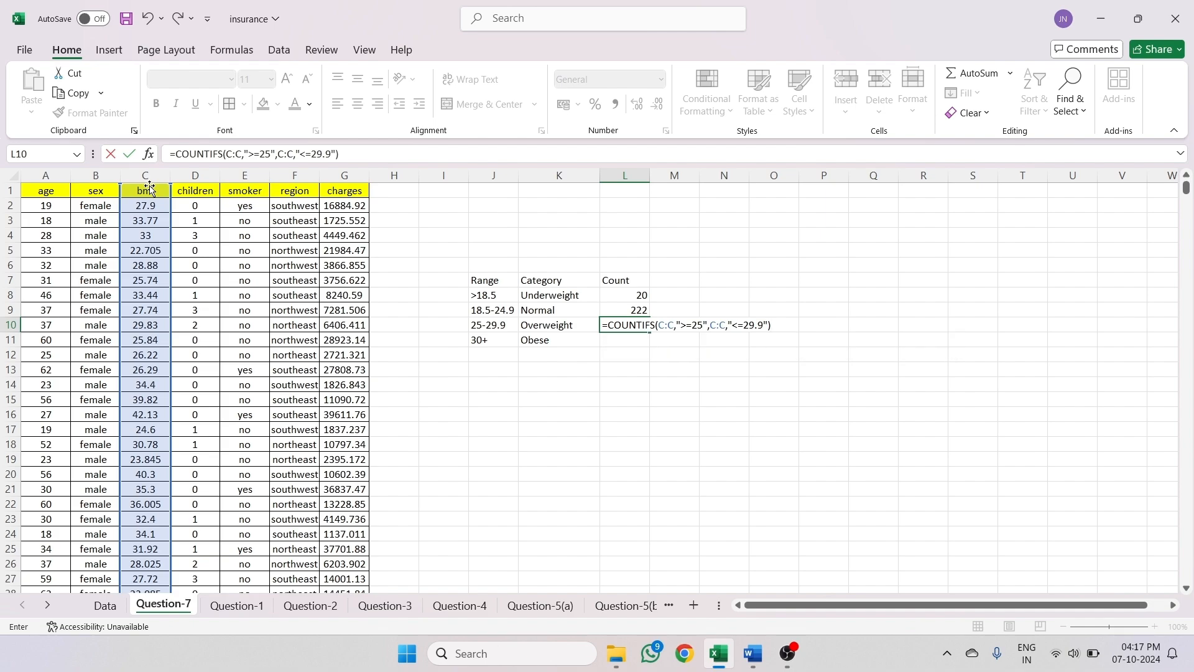
{"action": "key", "text": "Return"}
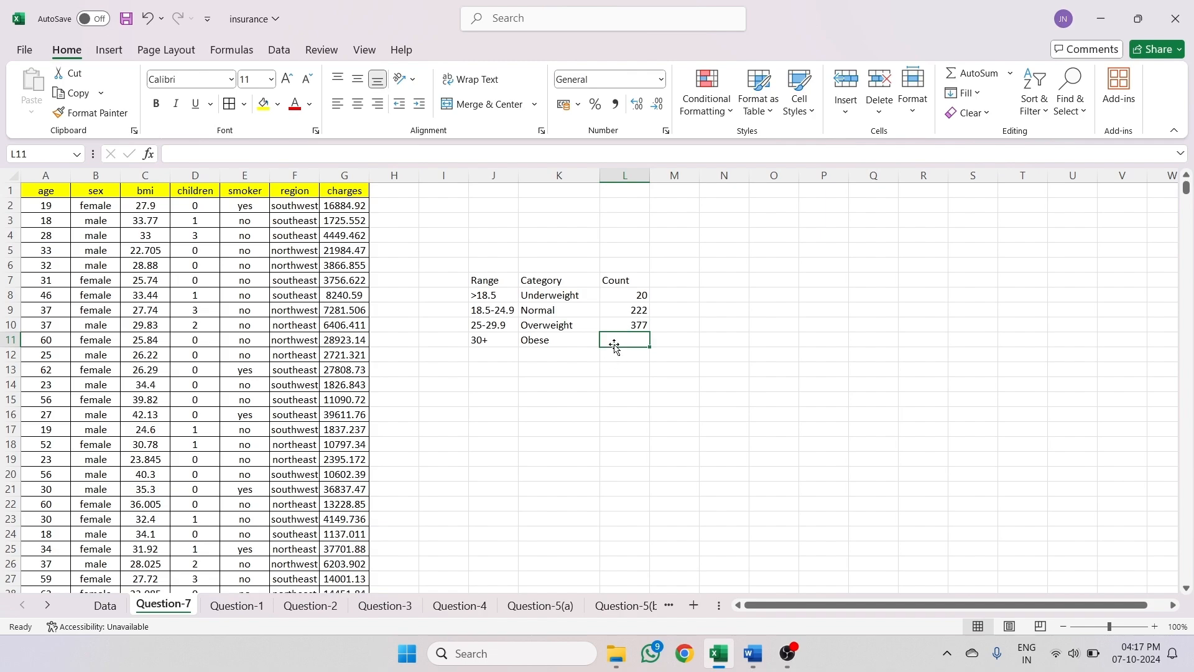
- Count the Obese category in cell L11 with the formula =COUNTIF(C:C,">=30") on the bmi column
{"action": "type", "text": "="}
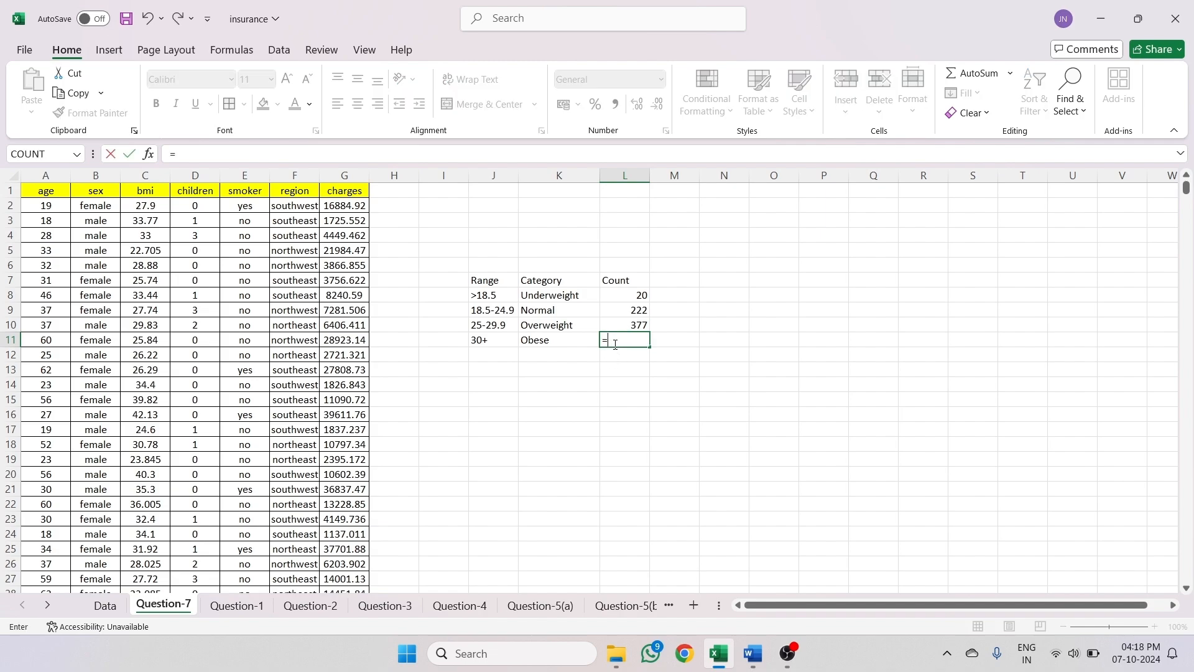
{"action": "type", "text": "cp"}
{"action": "key", "text": "BackSpace"}
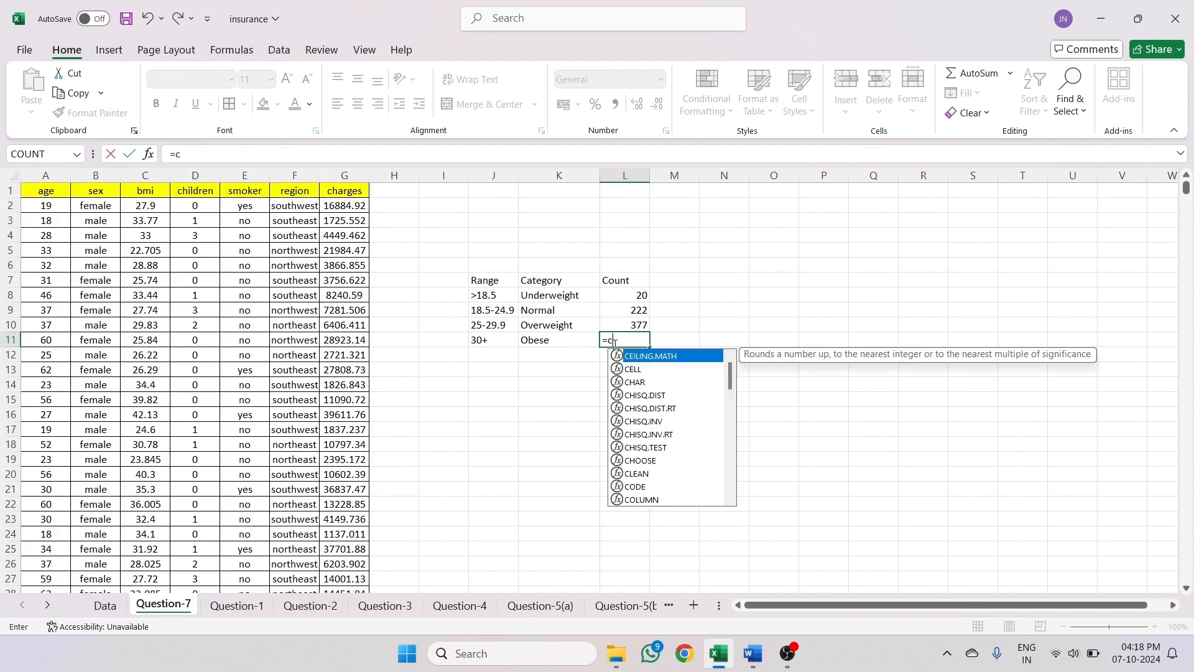
{"action": "type", "text": "oun"}
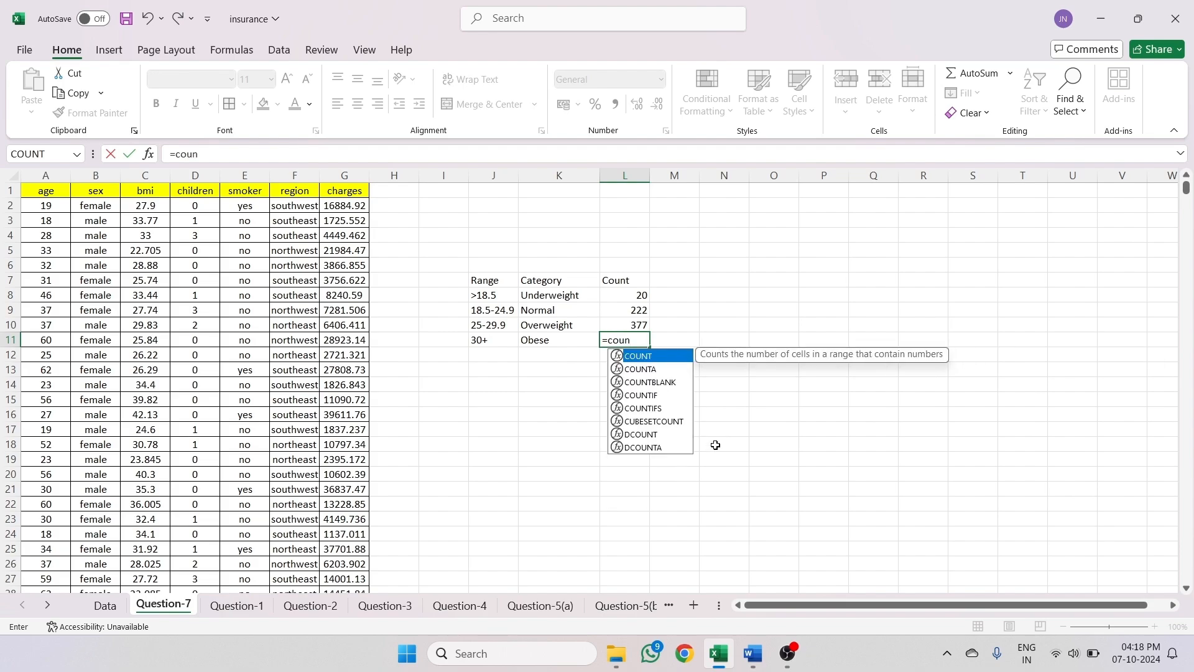
{"action": "double_click", "coordinate": [648, 395]}
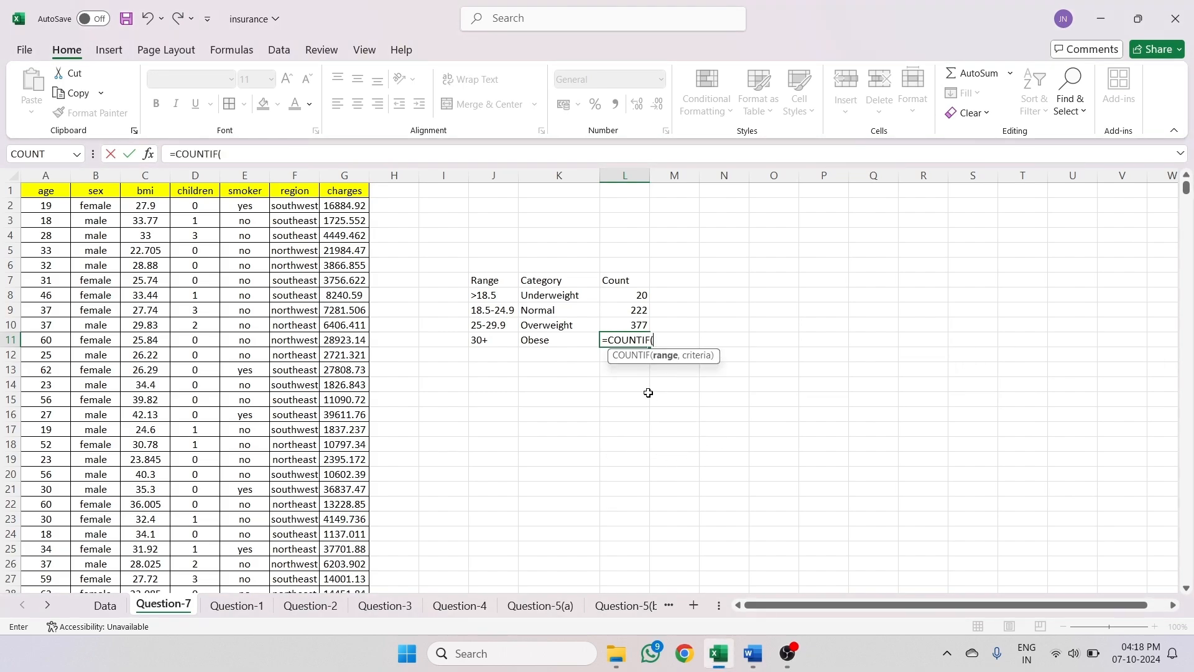
{"action": "left_click", "coordinate": [146, 176]}
{"action": "type", "text": ",\">=30"}
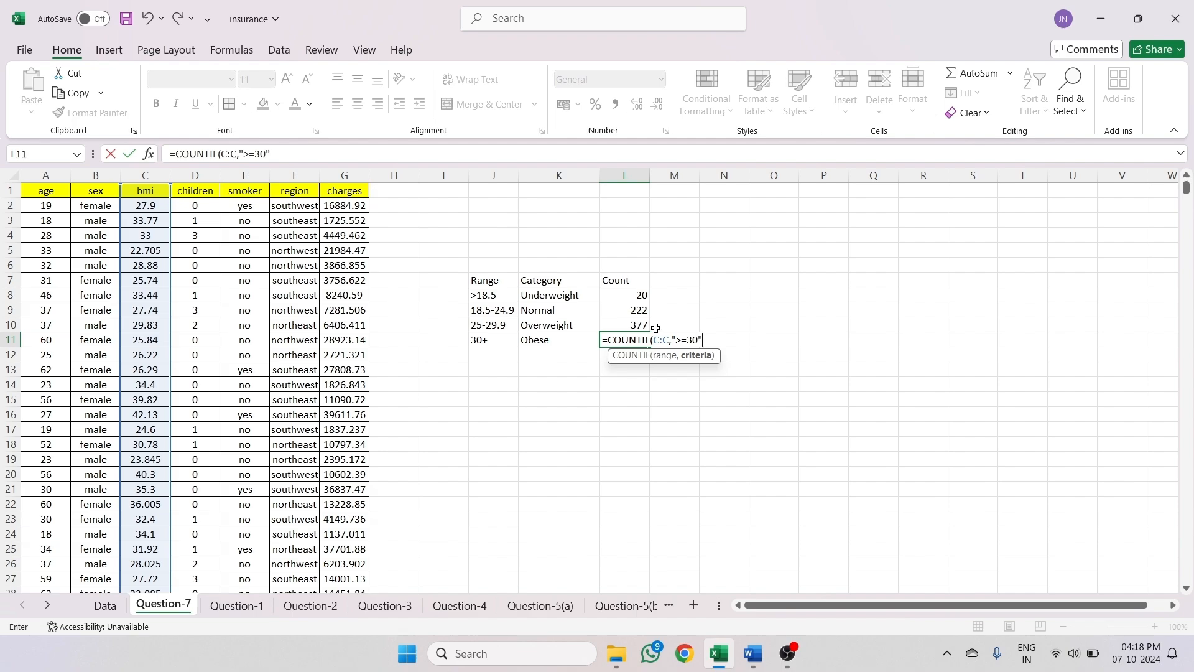
{"action": "type", "text": ")"}
{"action": "key", "text": "Return"}
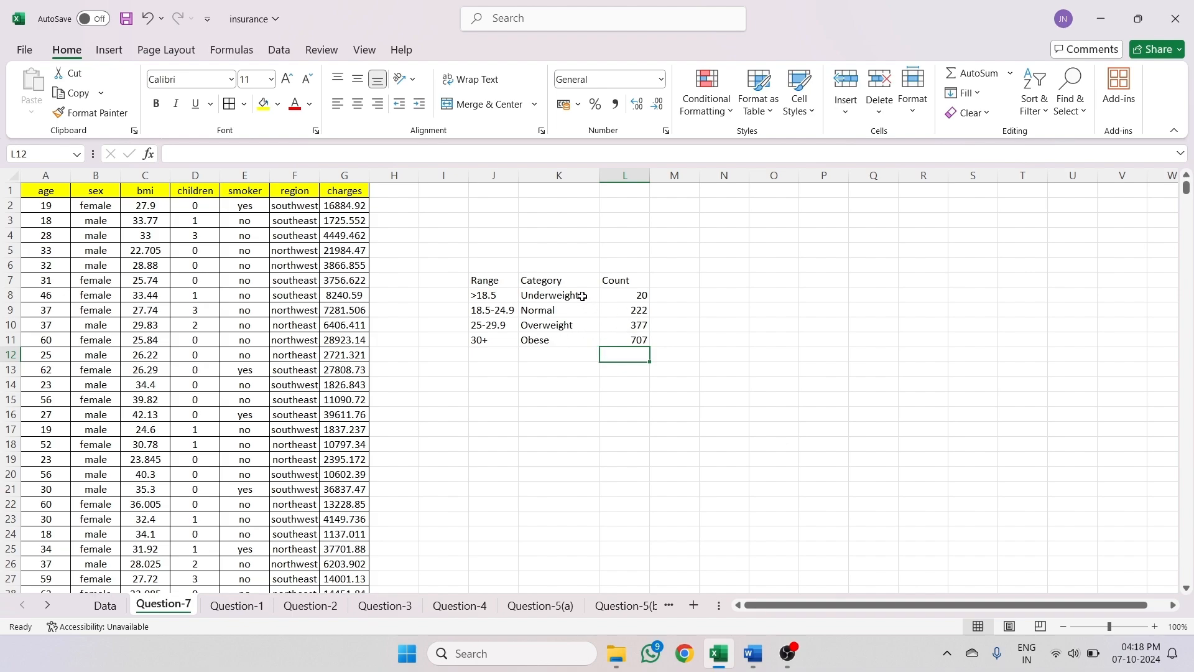
- Add borders to all cells of the BMI table J7:L11 and centre its contents horizontally
{"action": "left_click_drag", "start_coordinate": [479, 280], "coordinate": [614, 333]}
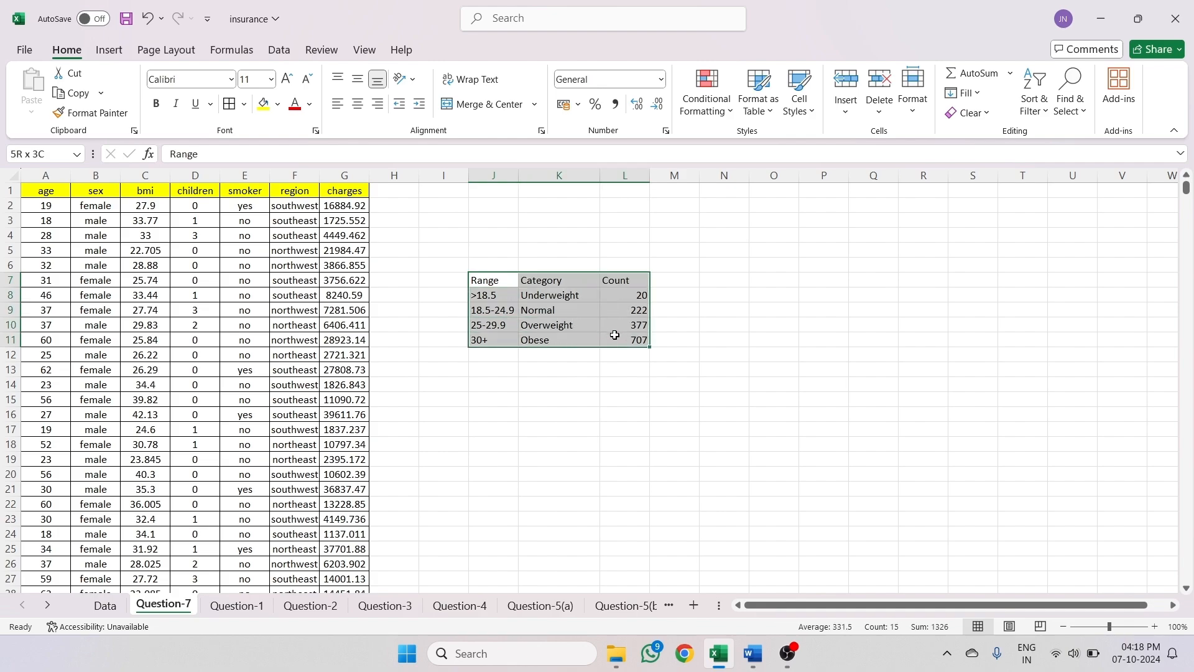
{"action": "left_click", "coordinate": [230, 104]}
{"action": "left_click", "coordinate": [361, 104]}
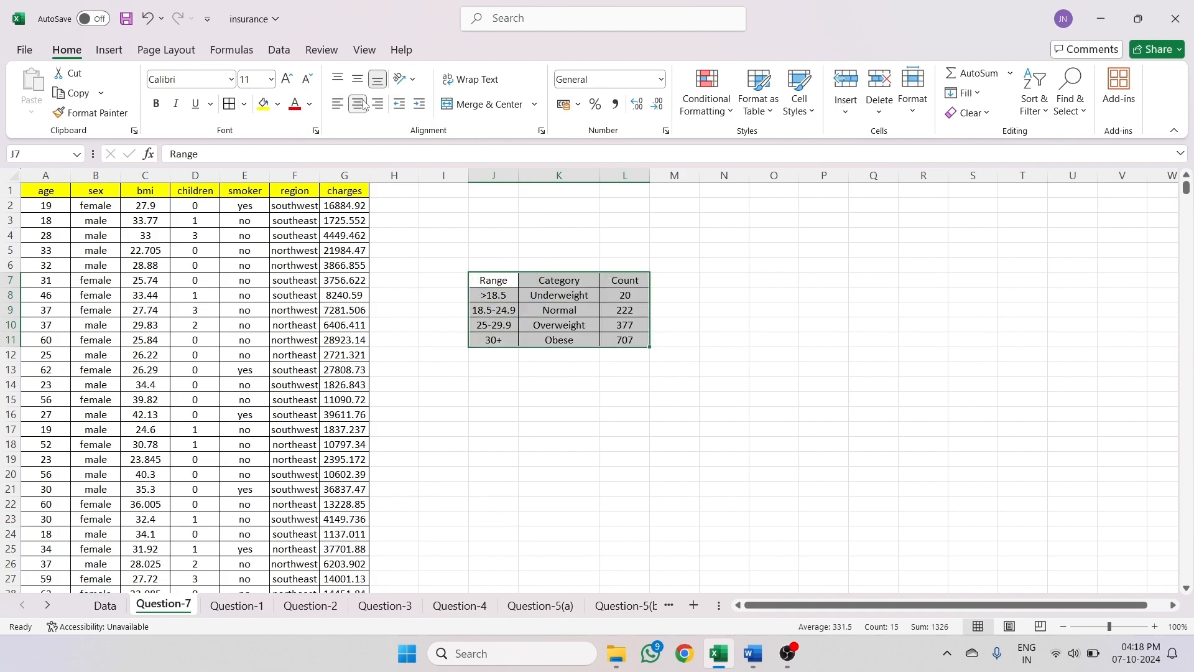
{"action": "left_click", "coordinate": [516, 372]}
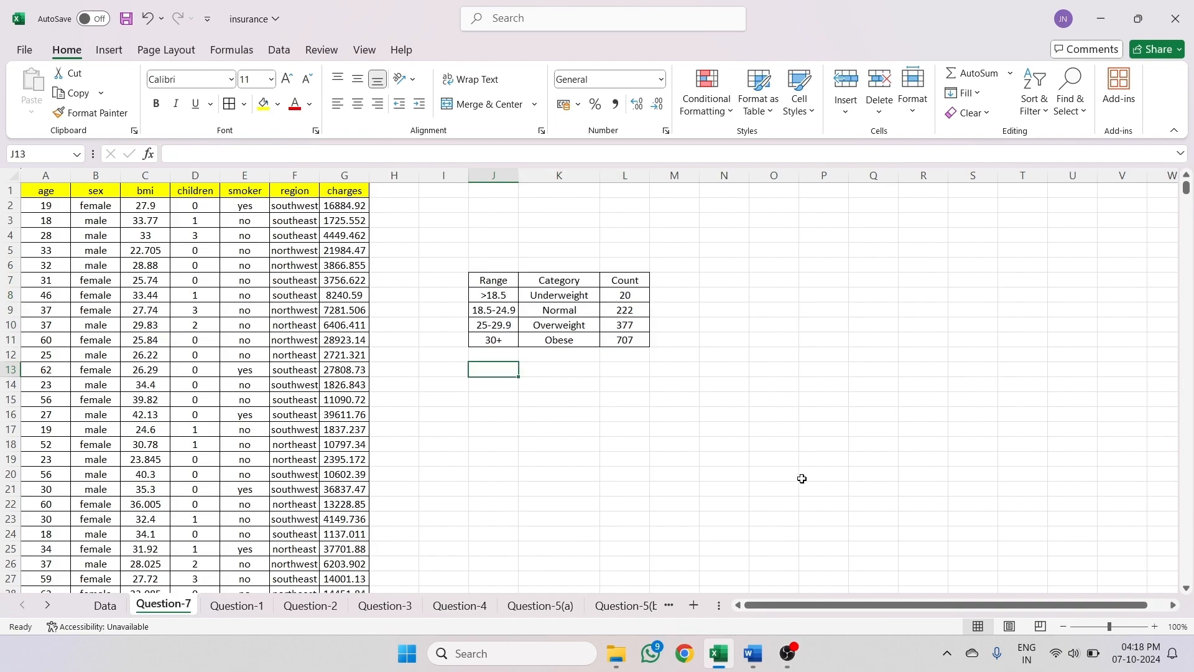
- Switch to the Project Details document in Word and highlight the whole of item 7, BMI Classification, in yellow
{"action": "left_click", "coordinate": [753, 653]}
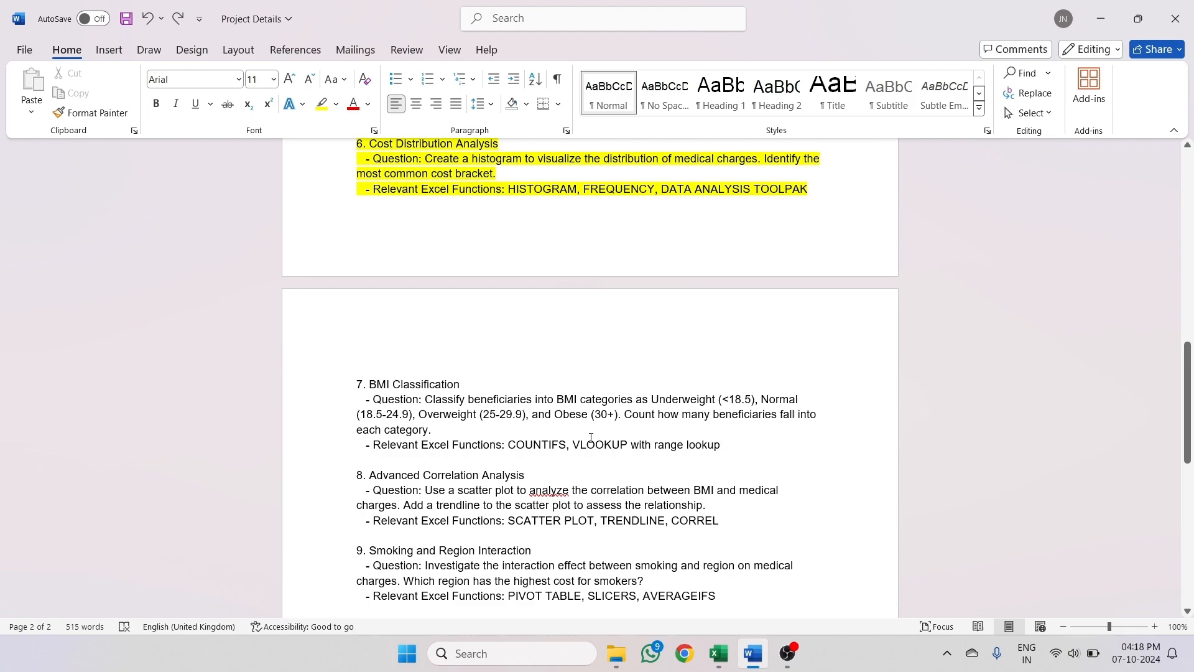
{"action": "left_click_drag", "start_coordinate": [728, 445], "coordinate": [356, 384]}
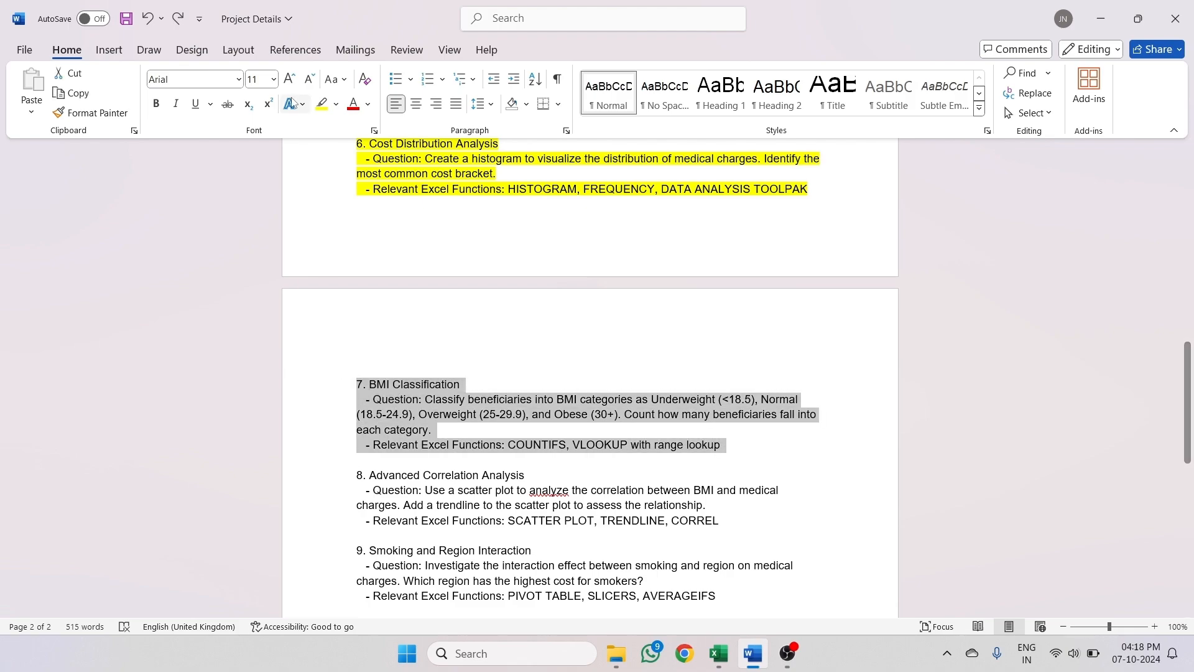
{"action": "left_click", "coordinate": [322, 103]}
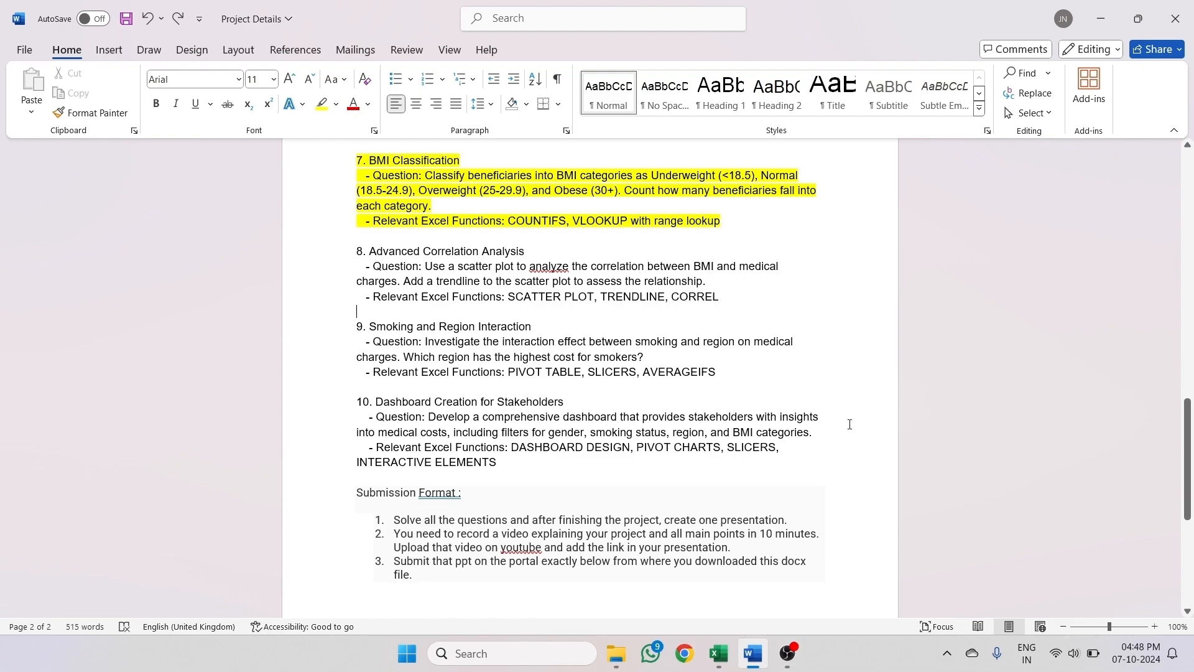
- Switch back to the insurance workbook in Excel and insert a 2-D clustered bar chart of K8:L11, placed beside the BMI table
{"action": "mouse_move", "coordinate": [719, 653]}
{"action": "left_click", "coordinate": [712, 575]}
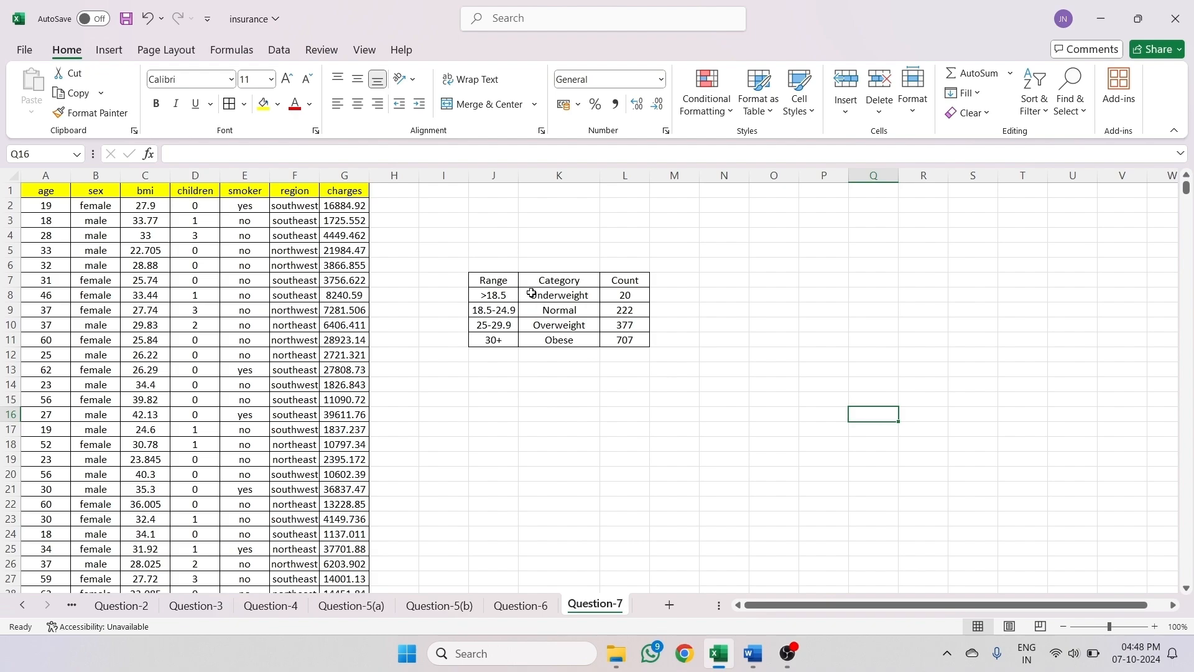
{"action": "left_click_drag", "start_coordinate": [532, 293], "coordinate": [622, 340]}
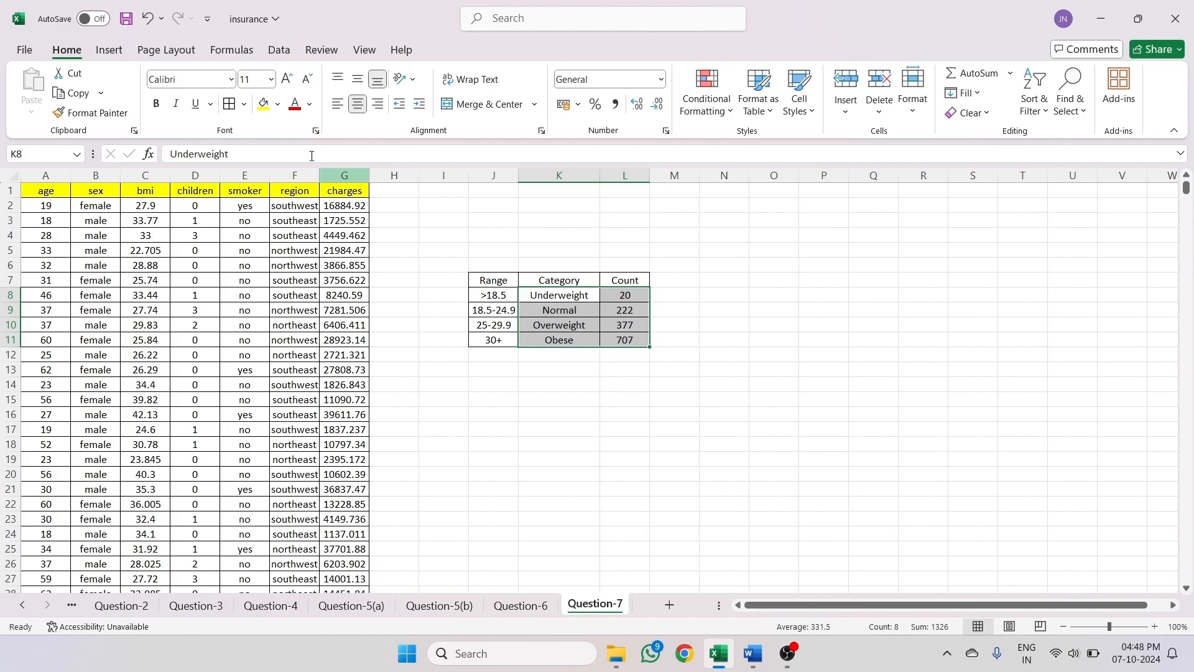
{"action": "left_click", "coordinate": [111, 53]}
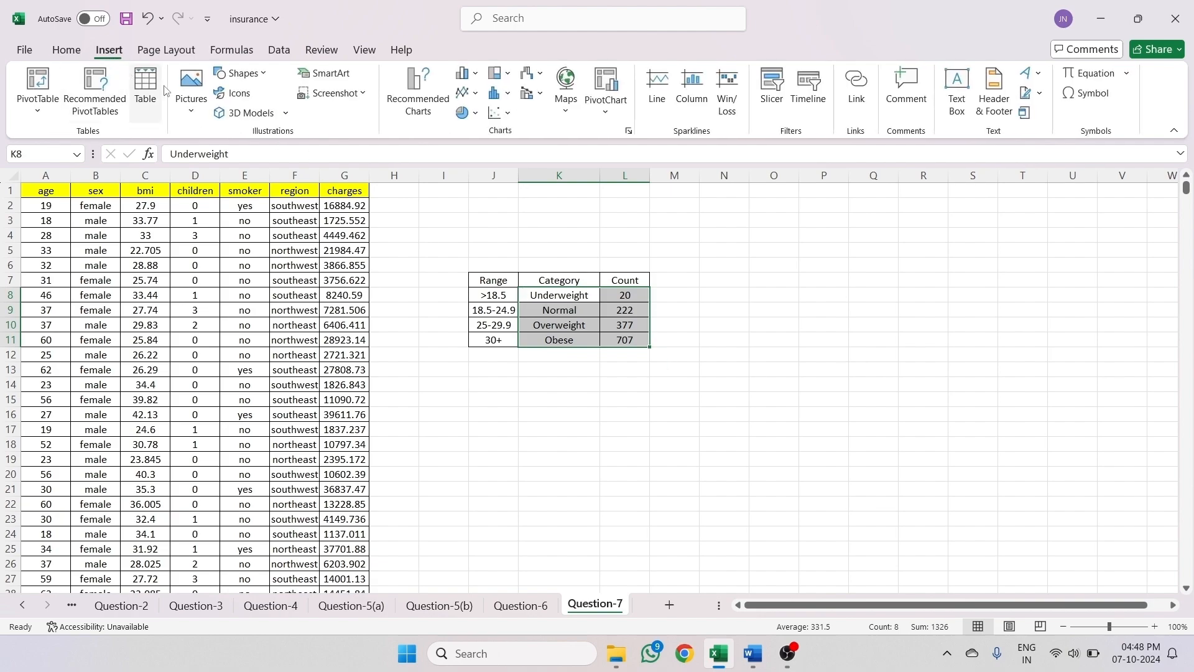
{"action": "left_click", "coordinate": [475, 75]}
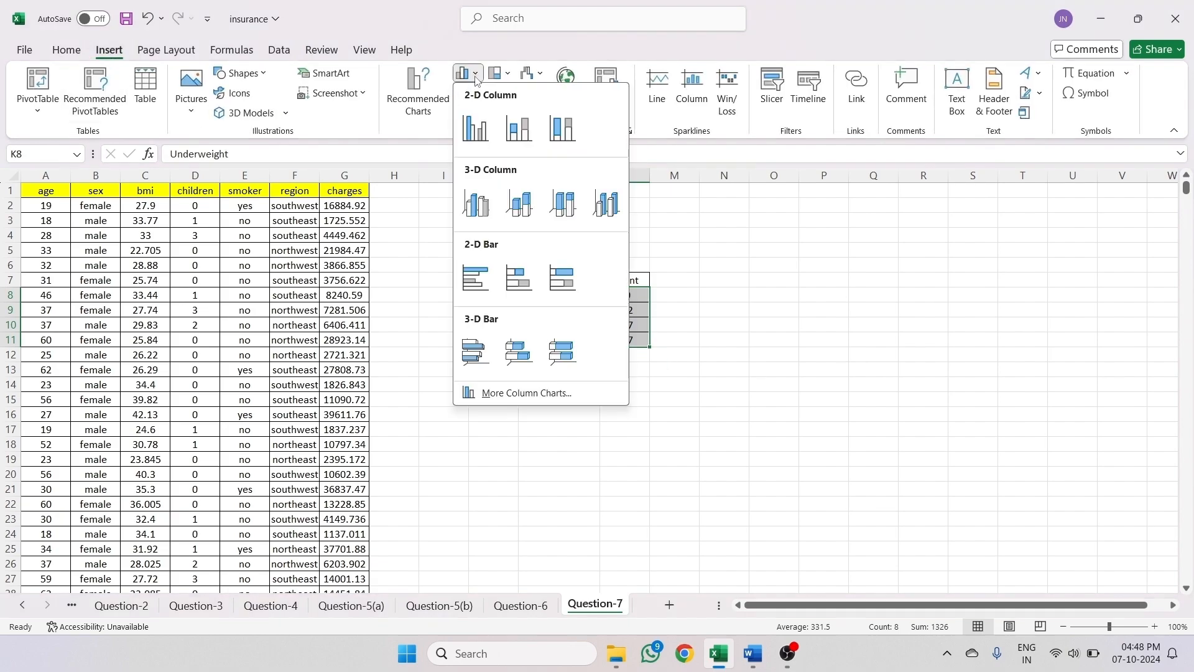
{"action": "left_click", "coordinate": [477, 278]}
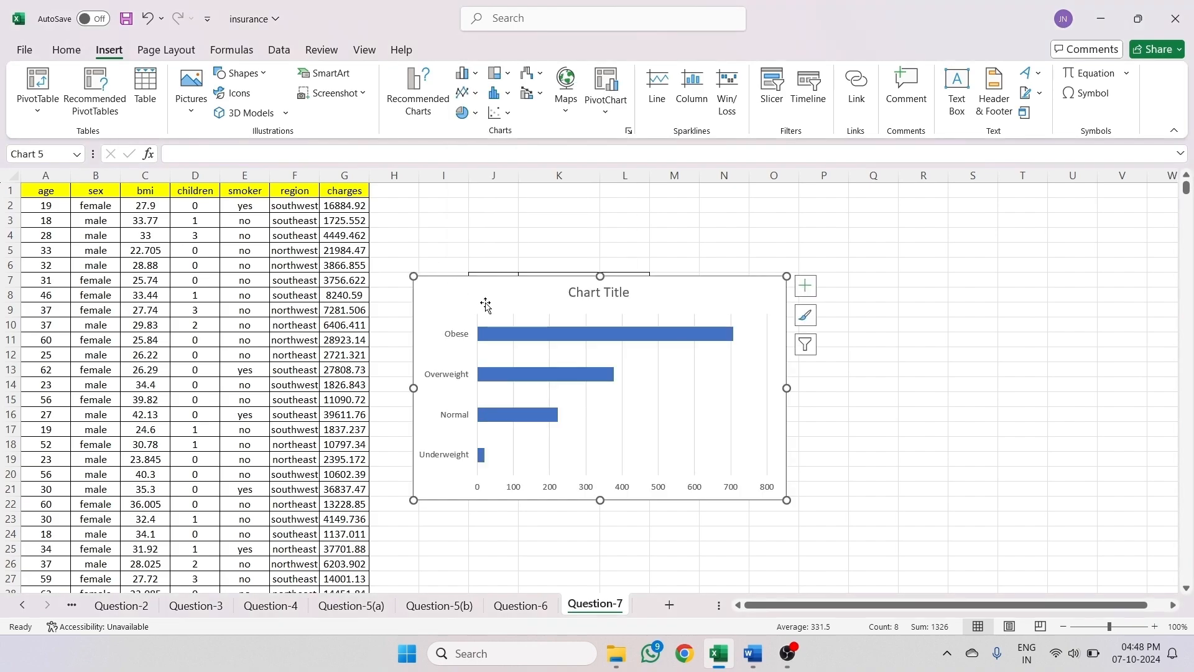
{"action": "left_click_drag", "start_coordinate": [542, 281], "coordinate": [796, 237]}
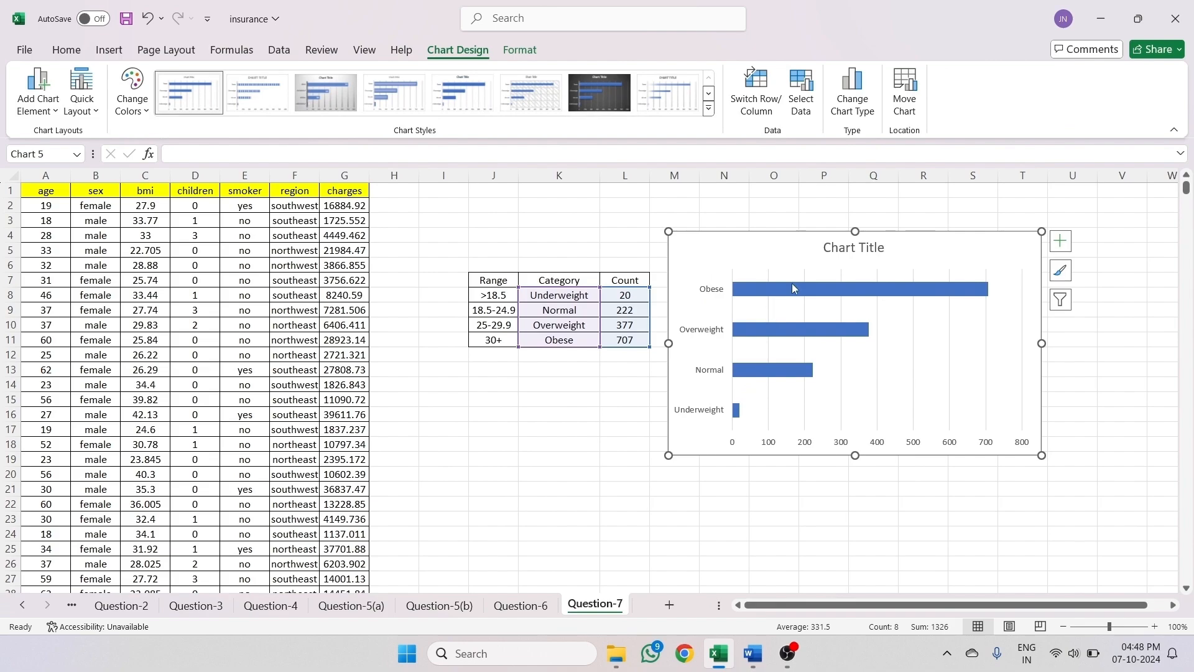
- Apply the grey gradient style with data labels to the bar chart and title it BMI Range Wise Category
{"action": "left_click", "coordinate": [314, 102]}
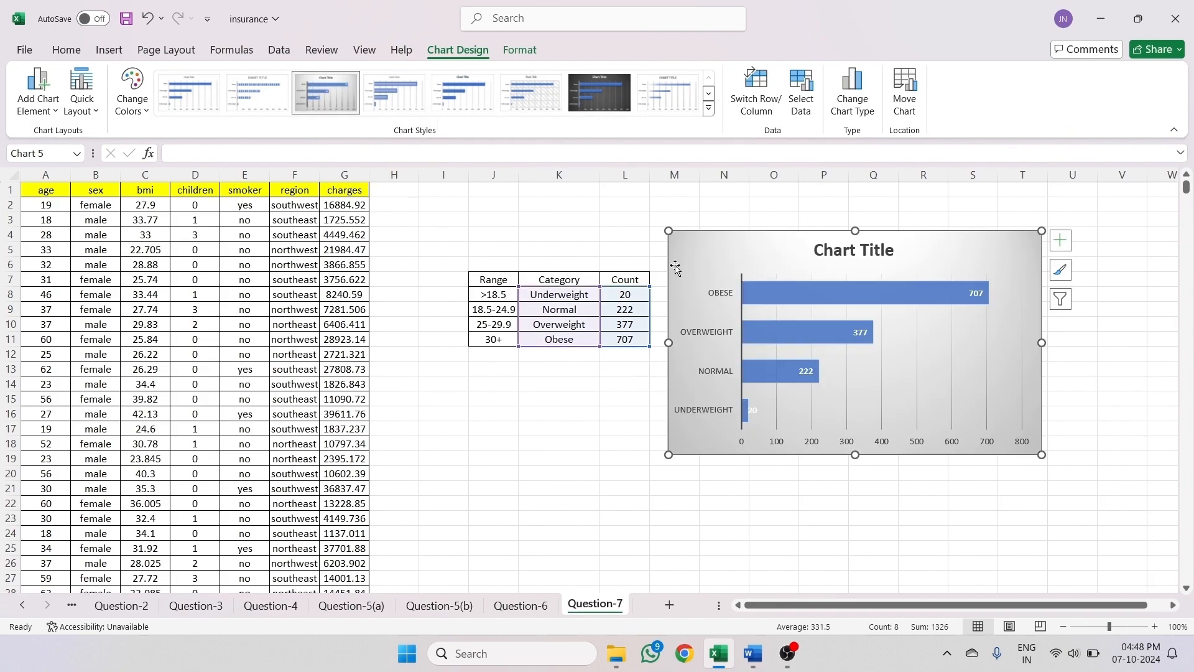
{"action": "left_click", "coordinate": [878, 252]}
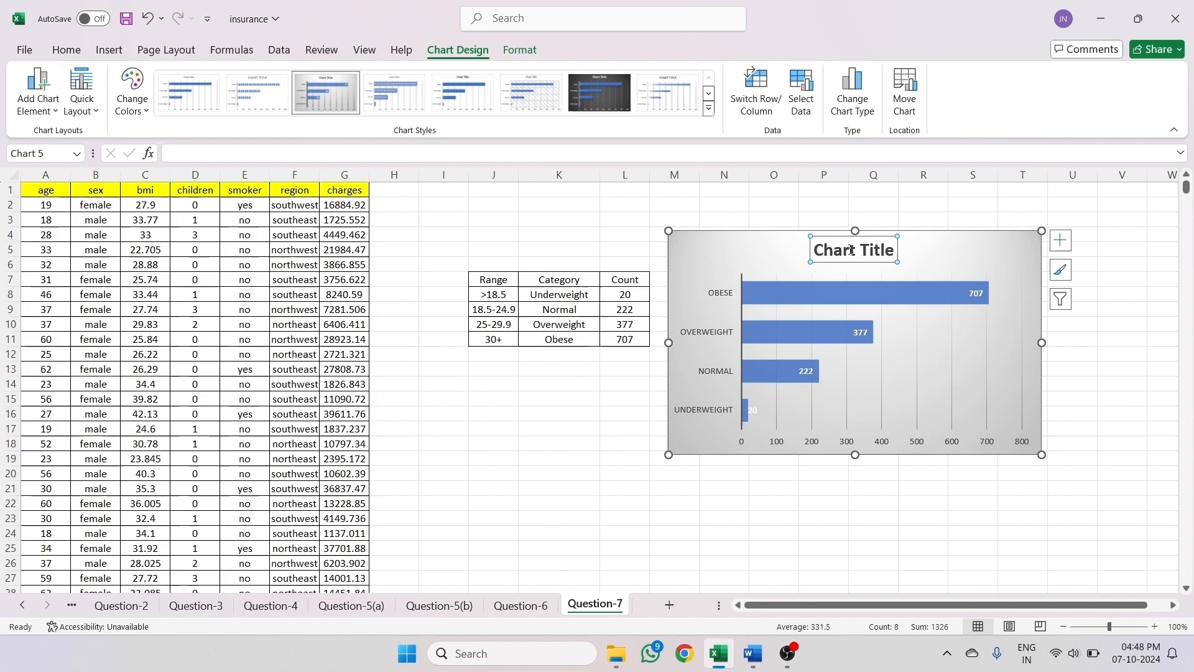
{"action": "double_click", "coordinate": [886, 252]}
{"action": "key", "text": "BackSpace"}
{"action": "key", "text": "BackSpace"}
{"action": "key", "text": "BackSpace"}
{"action": "key", "text": "BackSpace"}
{"action": "key", "text": "BackSpace"}
{"action": "key", "text": "BackSpace"}
{"action": "key", "text": "BackSpace"}
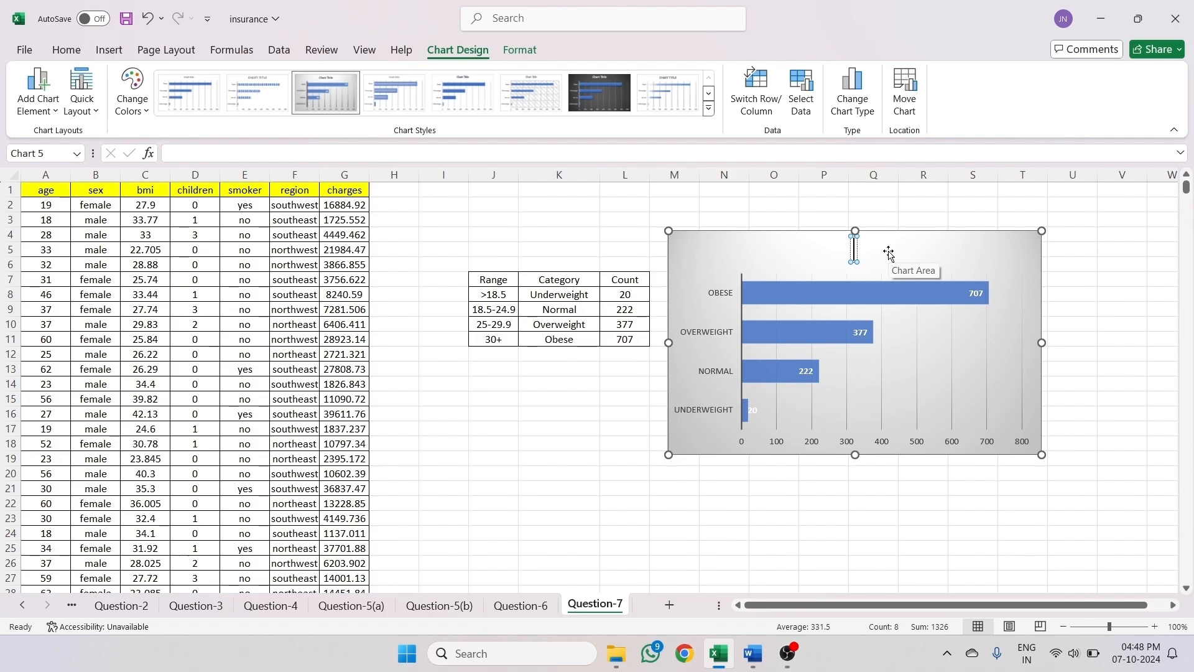
{"action": "type", "text": "BMI Range"}
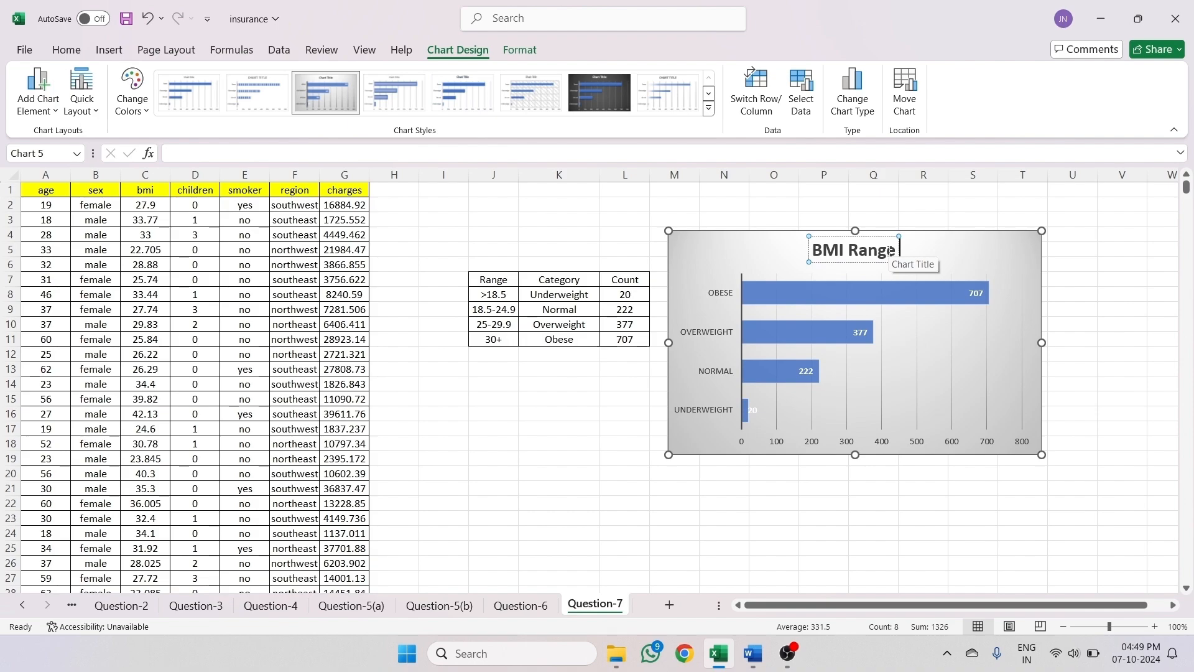
{"action": "type", "text": " Wsi"}
{"action": "key", "text": "BackSpace"}
{"action": "key", "text": "BackSpace"}
{"action": "type", "text": "ise"}
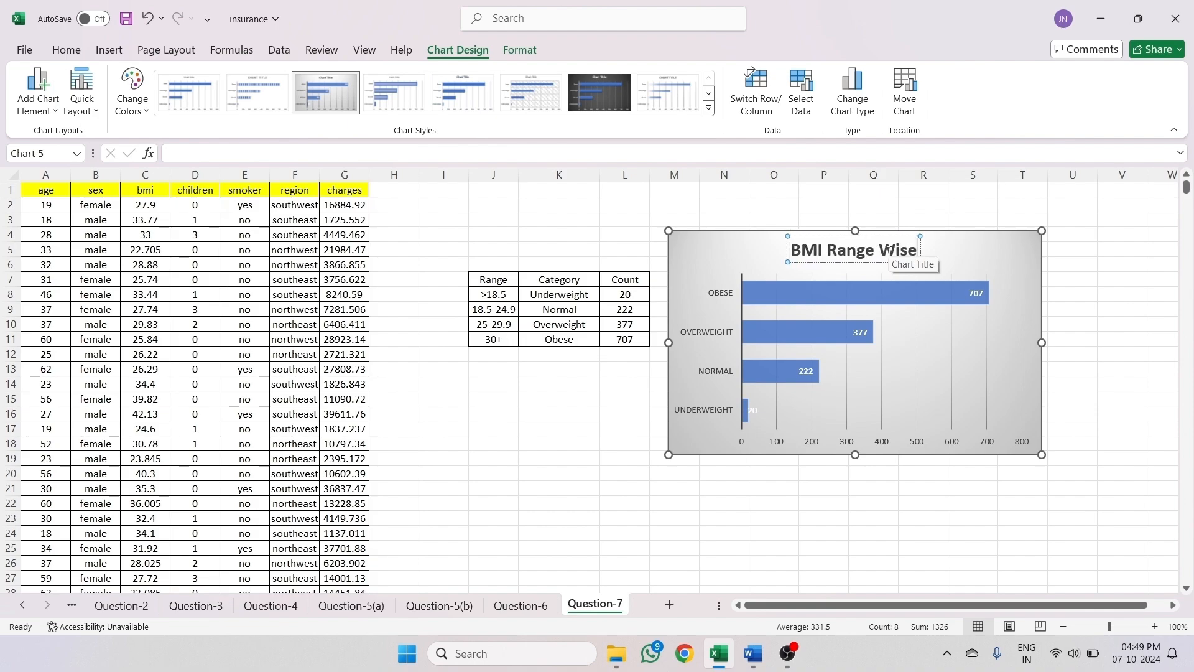
{"action": "type", "text": " Cate"}
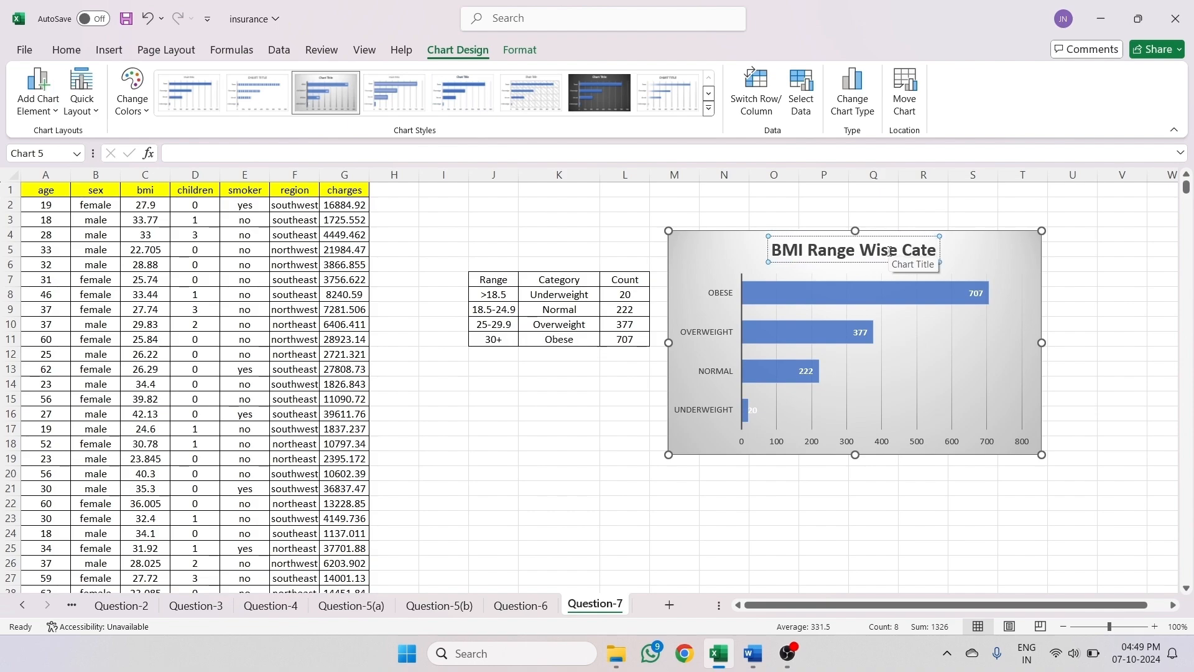
{"action": "type", "text": "goru"}
{"action": "key", "text": "BackSpace"}
{"action": "type", "text": "y"}
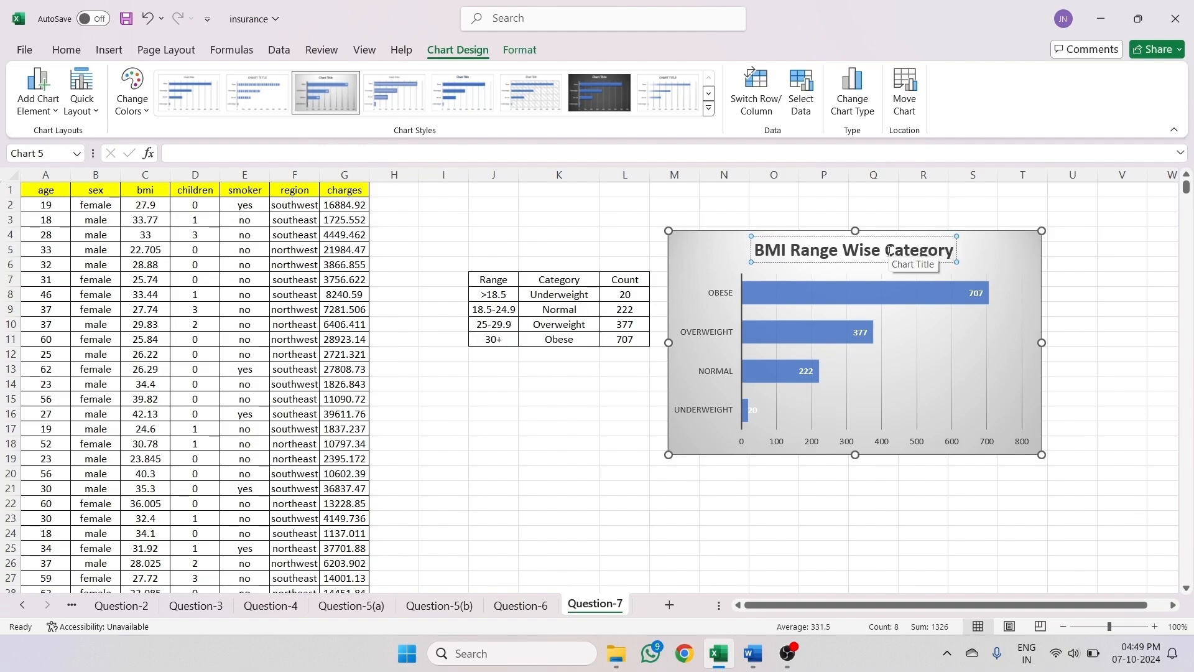
{"action": "left_click", "coordinate": [700, 482]}
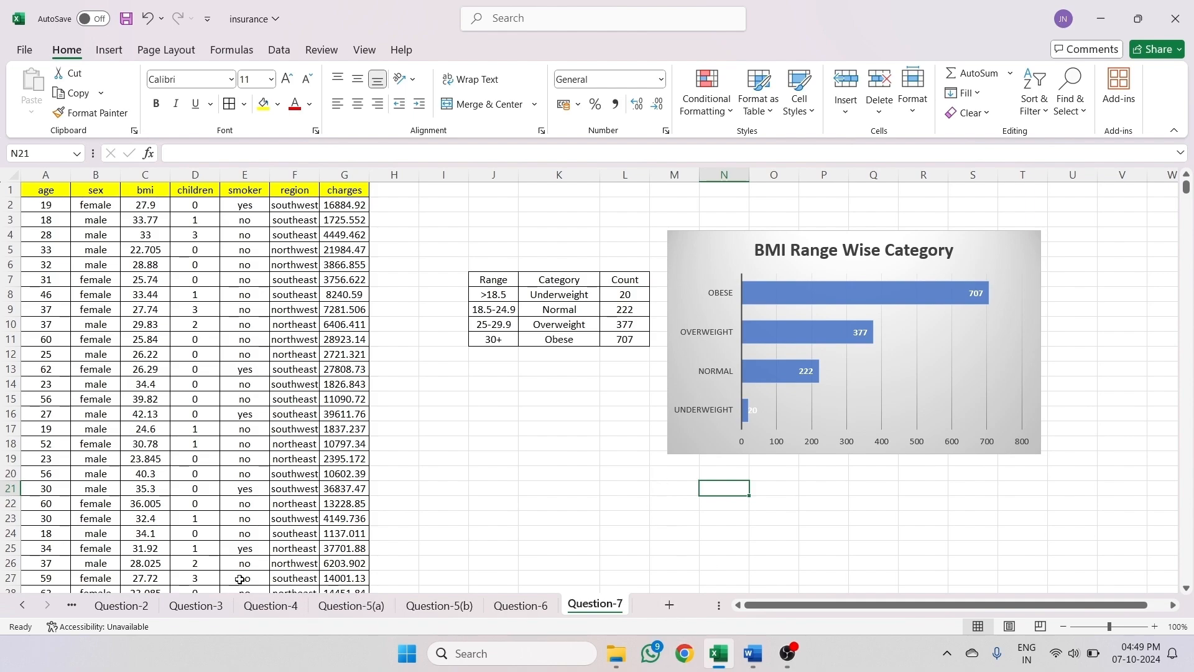
- Copy the entire insurance table, A1:G1339, from the Data sheet
{"action": "left_click", "coordinate": [23, 606]}
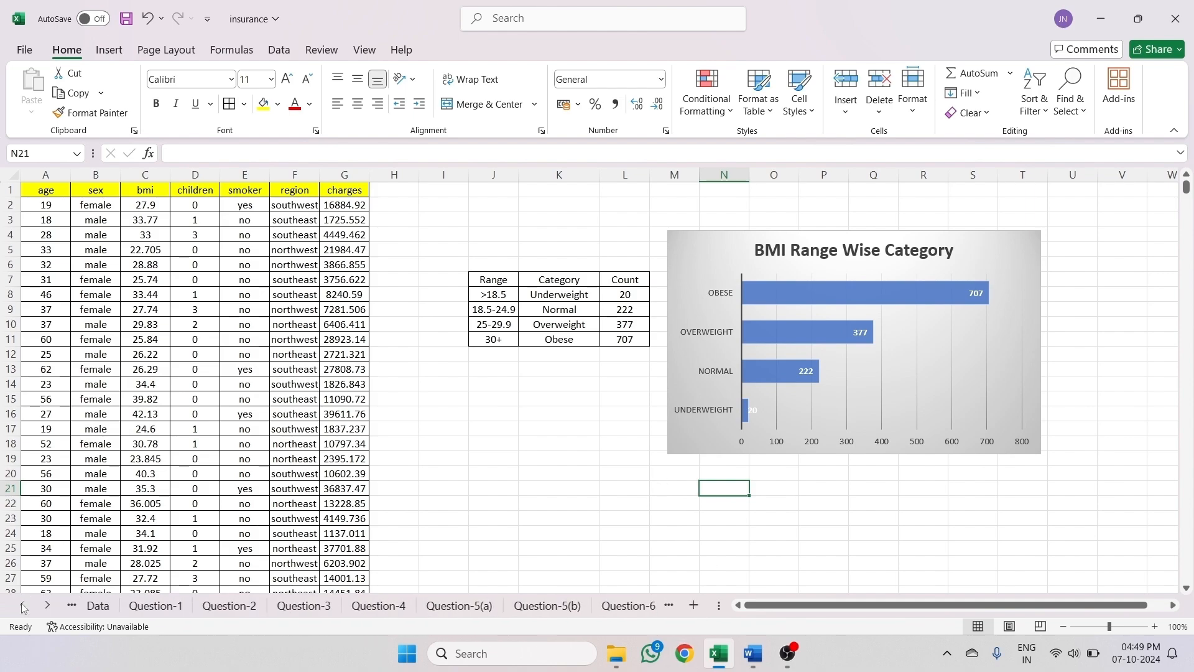
{"action": "left_click", "coordinate": [98, 605]}
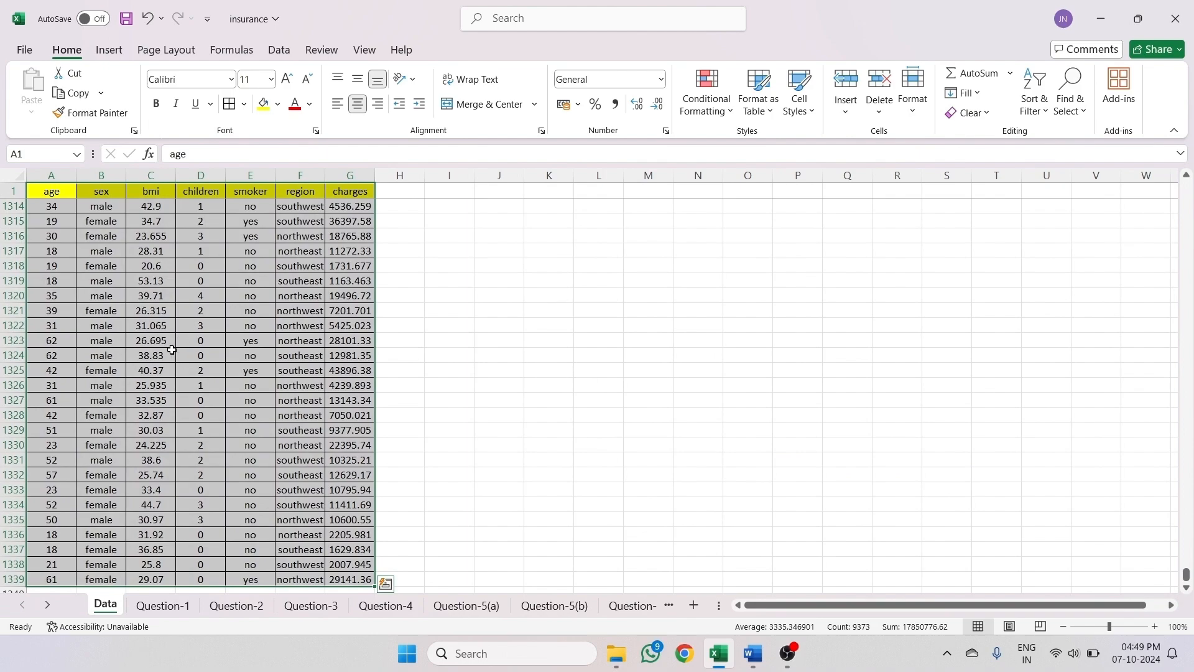
{"action": "key", "text": "ctrl+c"}
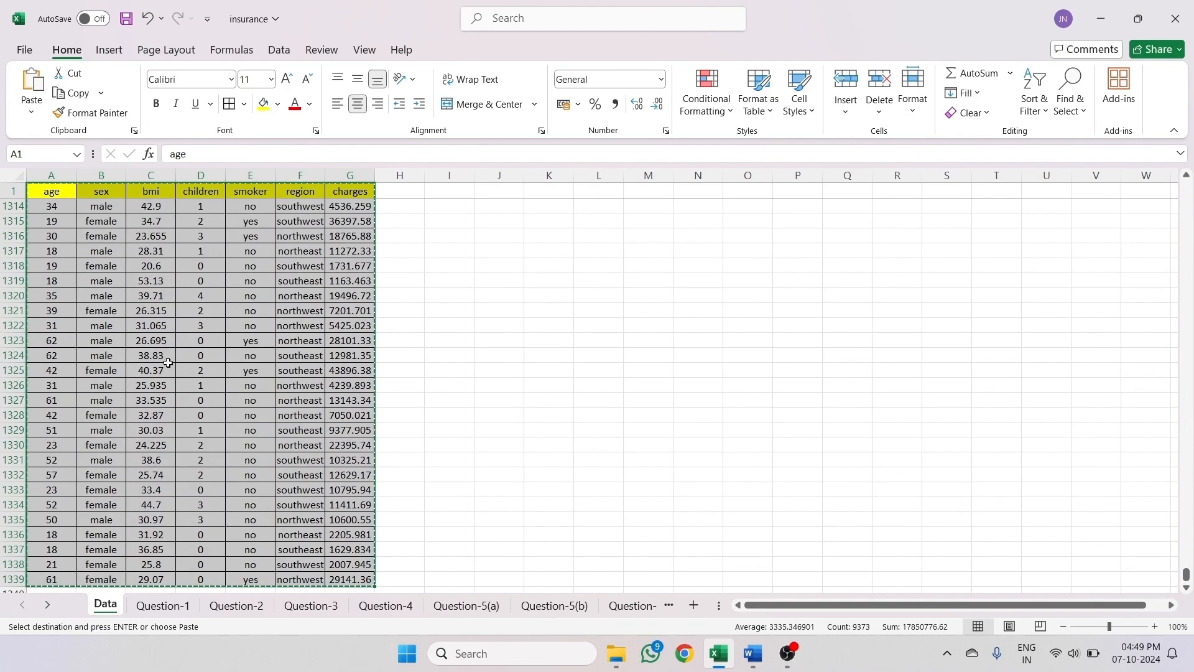
- Add a new worksheet to the workbook and name it Question-8
{"action": "left_click", "coordinate": [694, 606]}
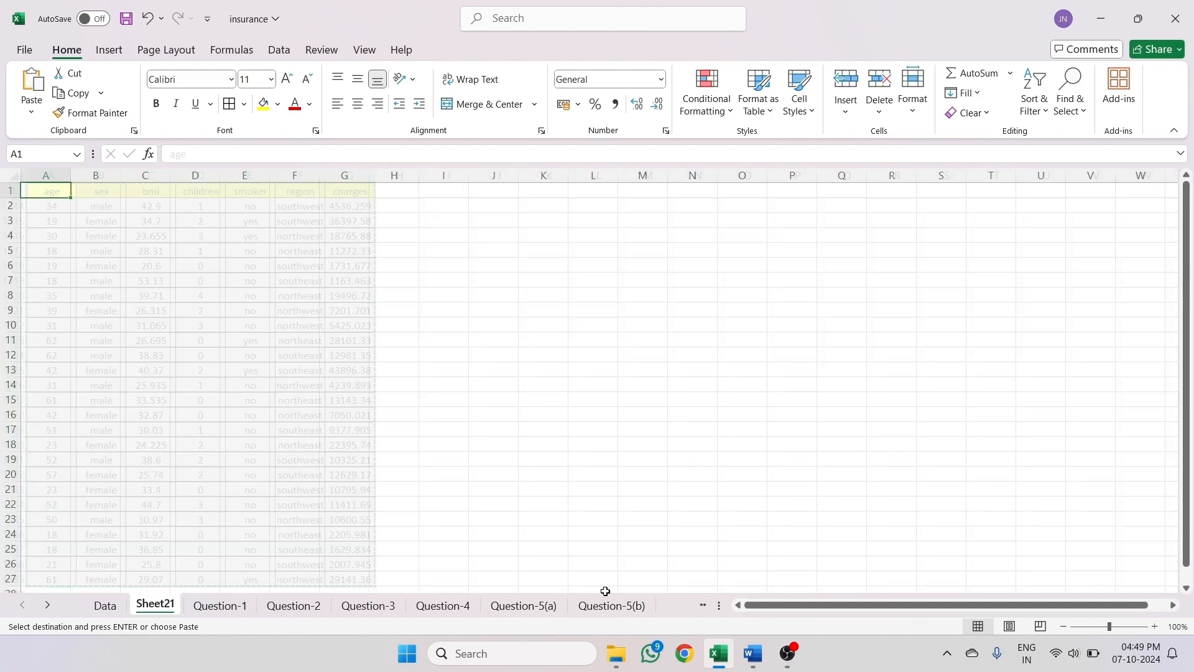
{"action": "double_click", "coordinate": [166, 603]}
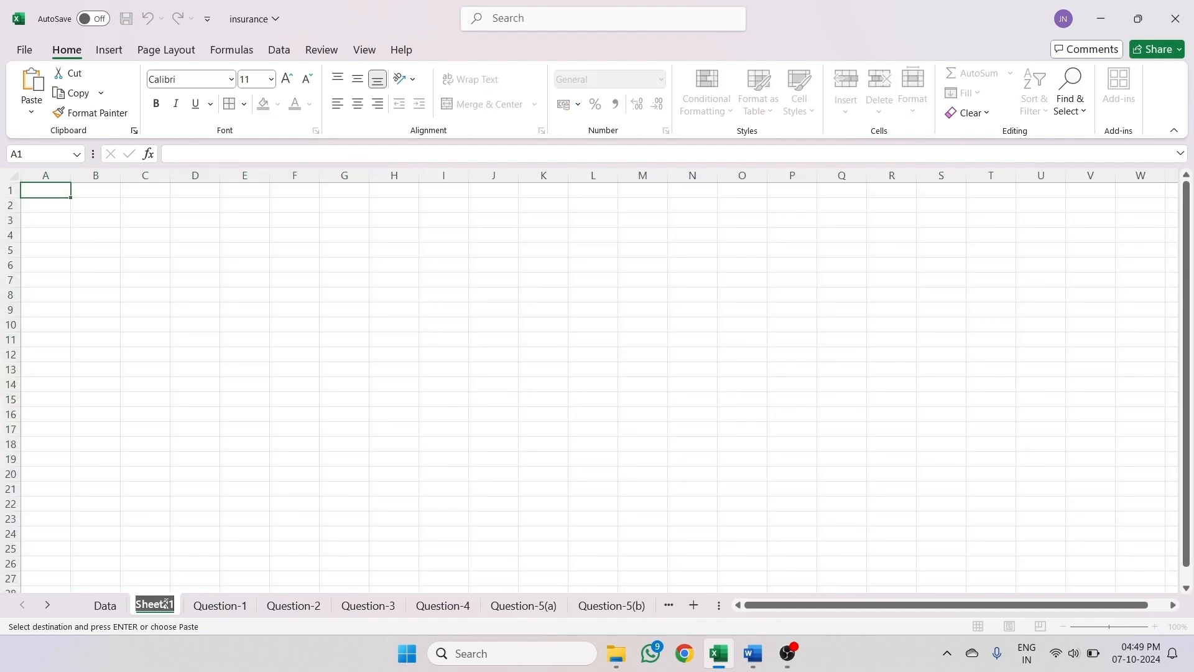
{"action": "type", "text": "Question"}
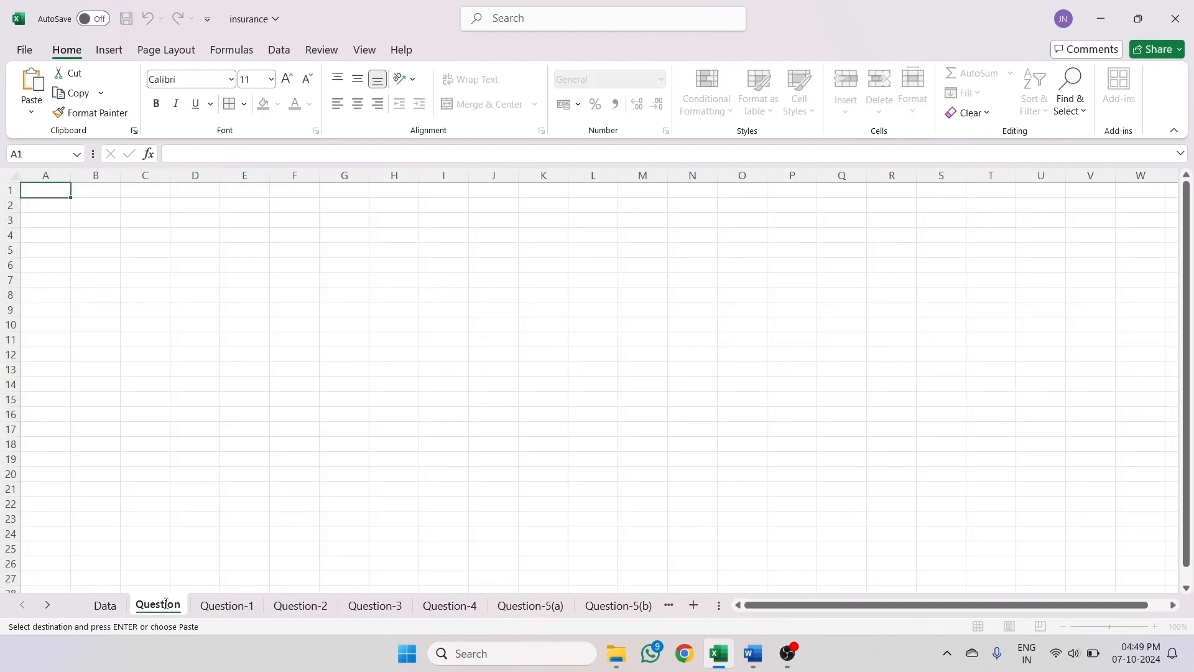
{"action": "type", "text": "-8"}
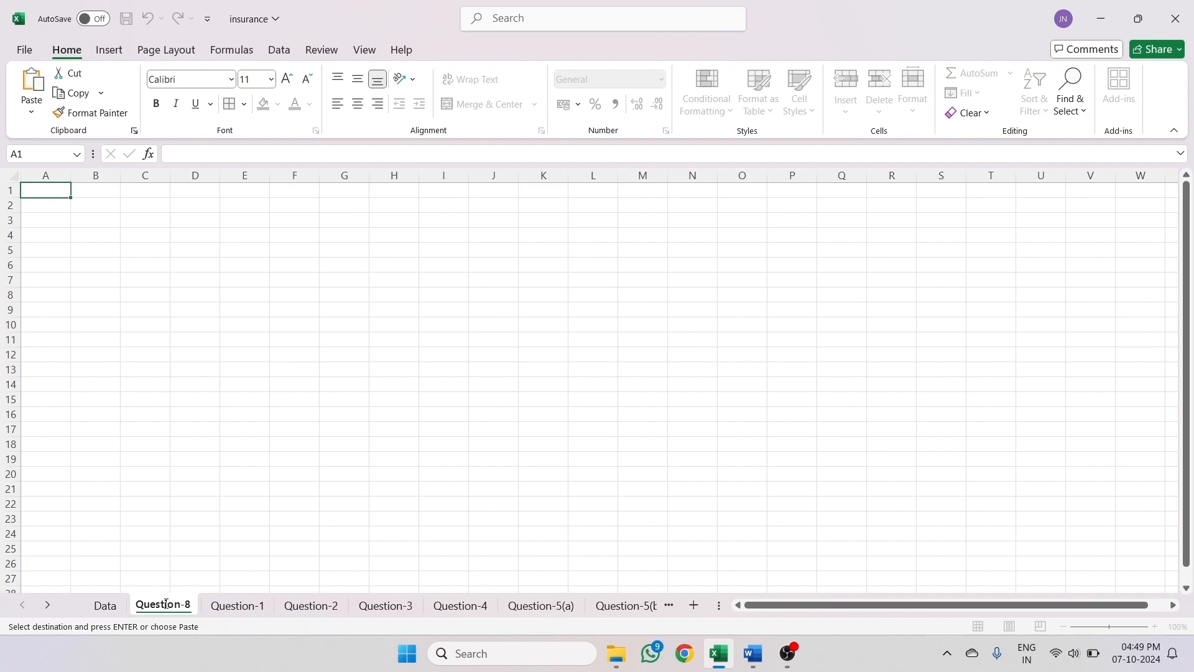
{"action": "left_click", "coordinate": [140, 491]}
- Paste the copied insurance table into the Question-8 sheet starting at cell A1
{"action": "left_click", "coordinate": [50, 187]}
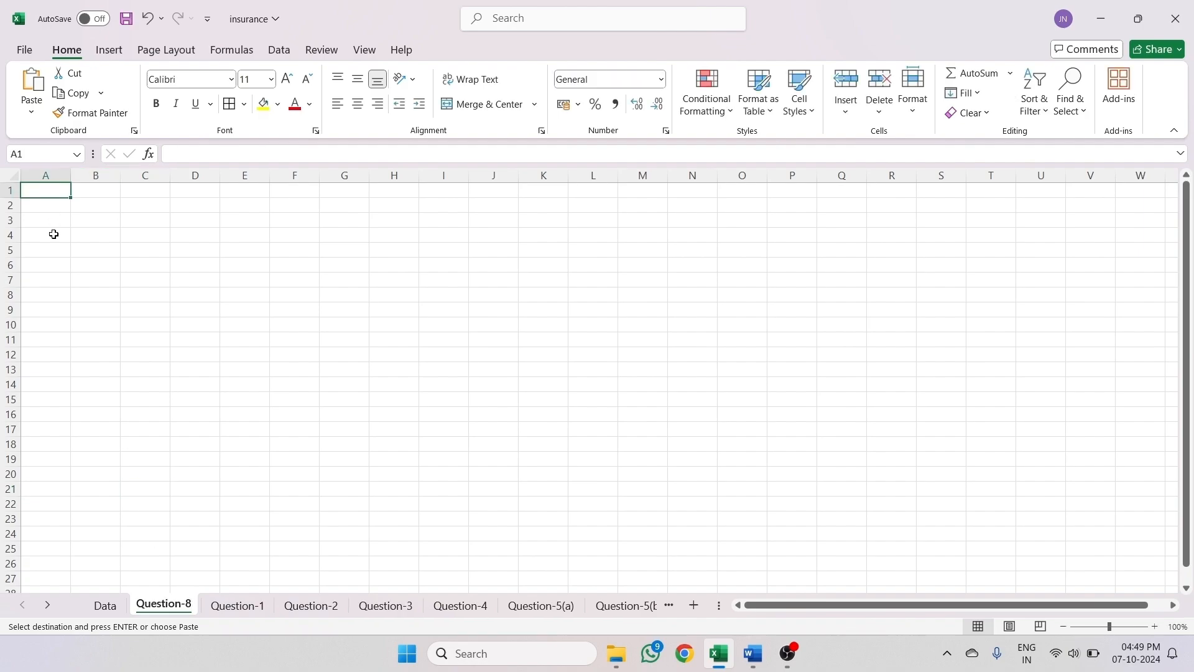
{"action": "key", "text": "ctrl+v"}
{"action": "left_click", "coordinate": [556, 338]}
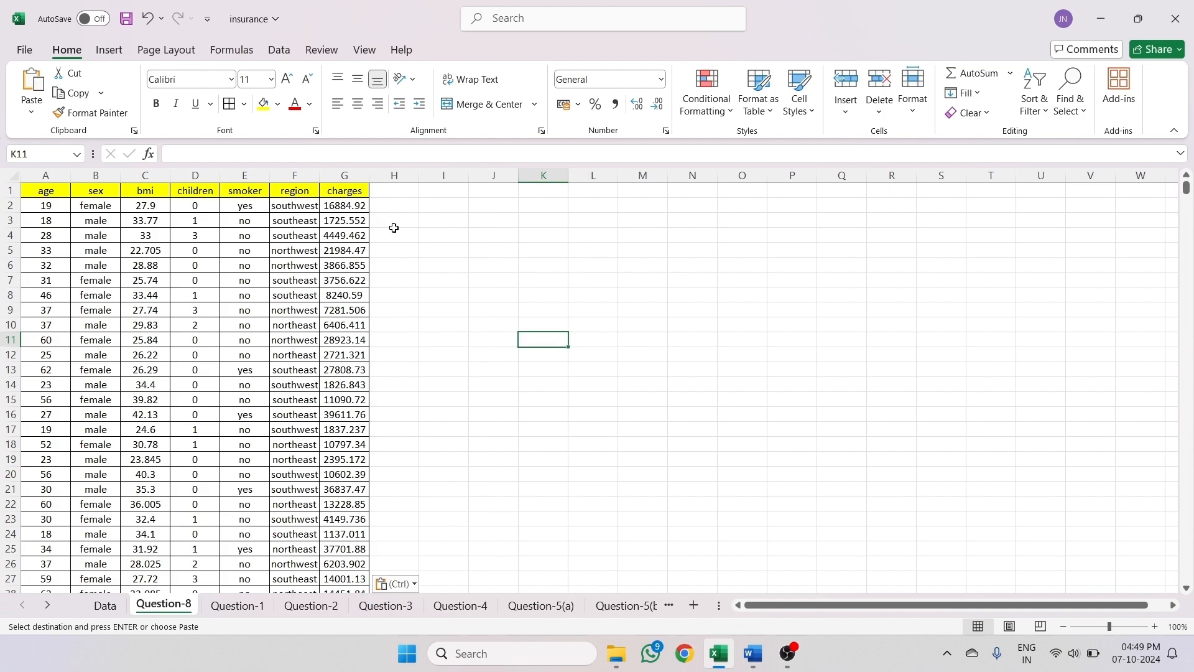
- Insert a scatter chart from the bmi and charges columns on the Question-8 sheet and place it beside the table
{"action": "left_click", "coordinate": [339, 177]}
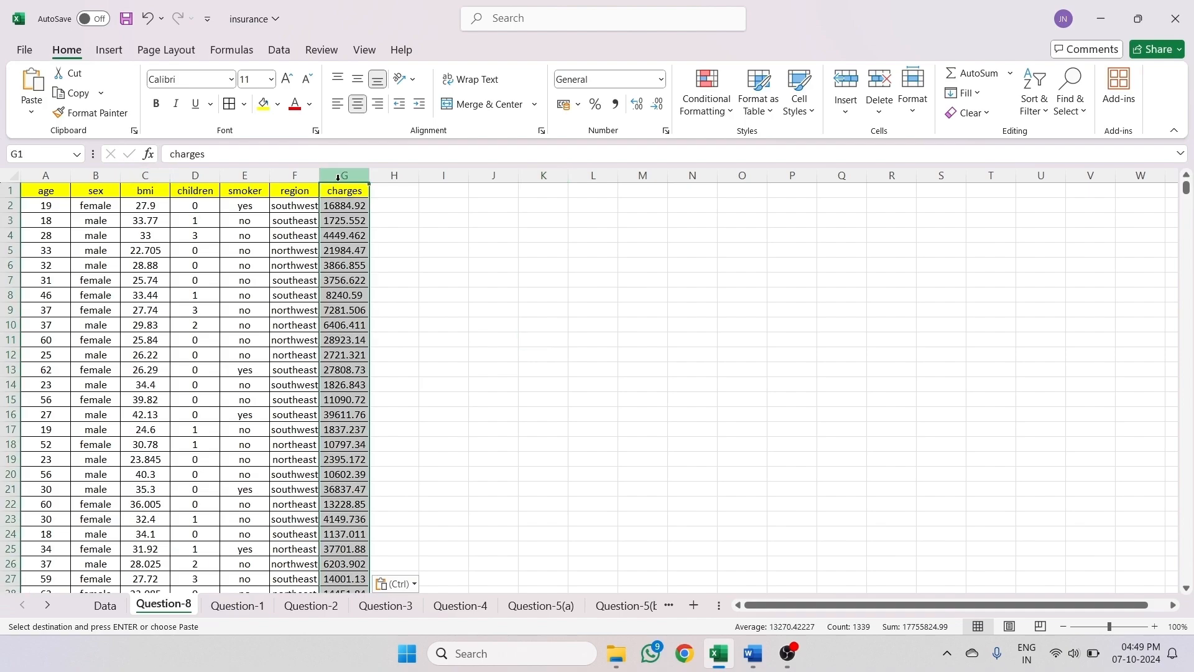
{"action": "left_click", "coordinate": [148, 177], "text": "ctrl"}
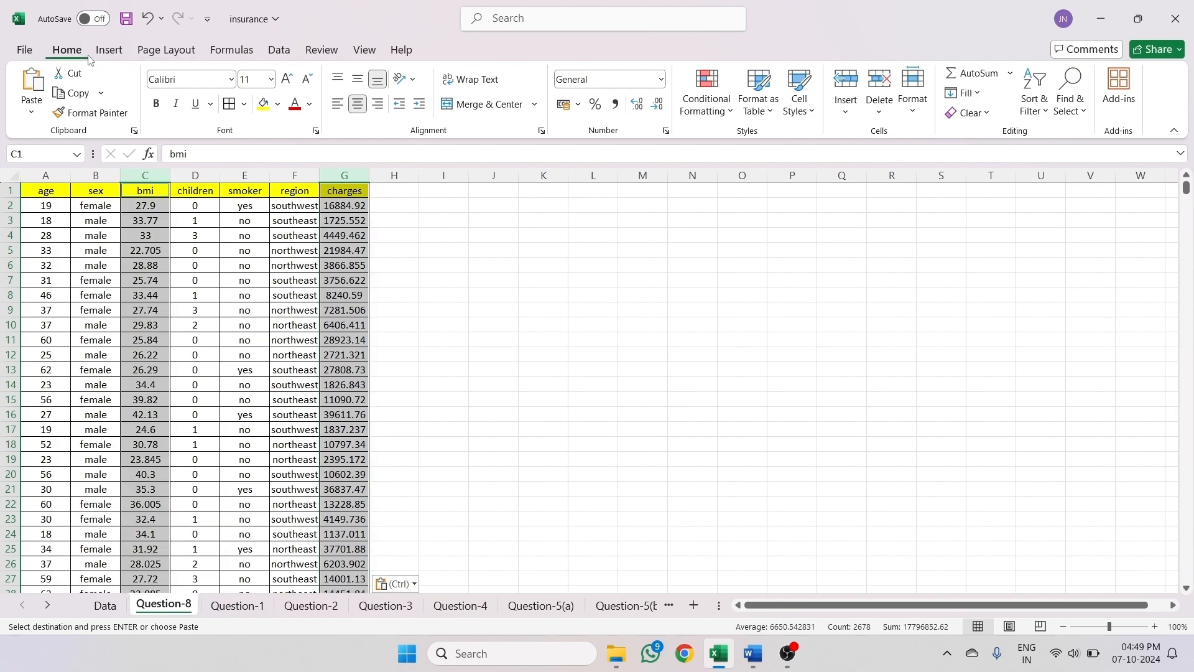
{"action": "left_click", "coordinate": [109, 50]}
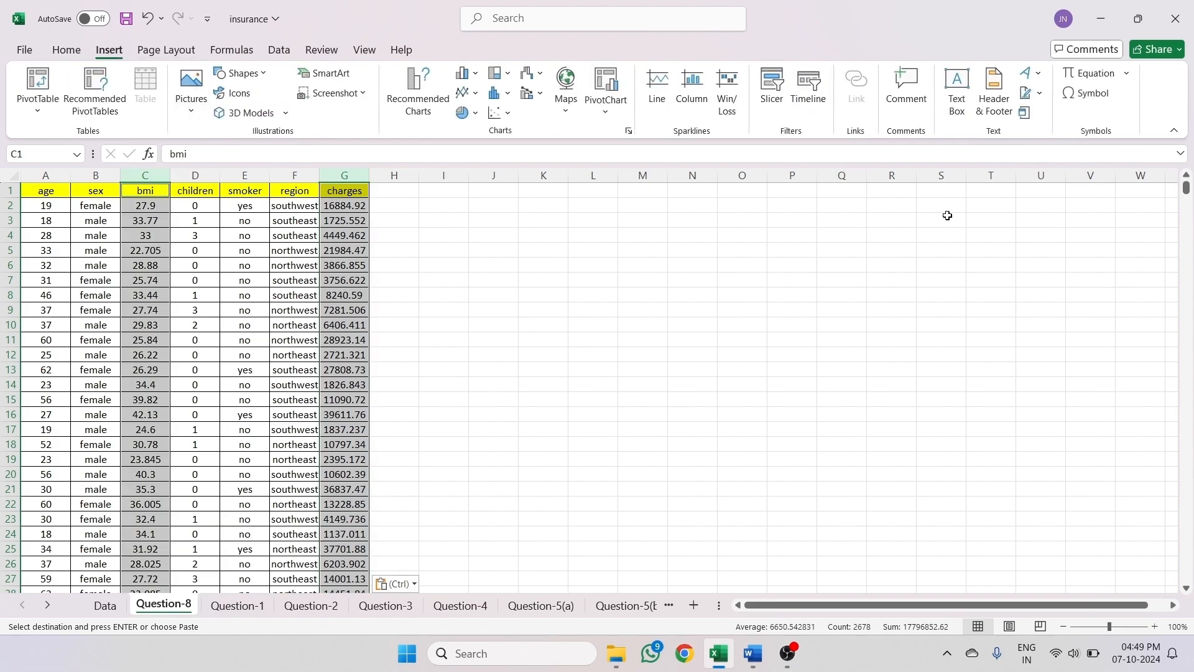
{"action": "left_click", "coordinate": [509, 113]}
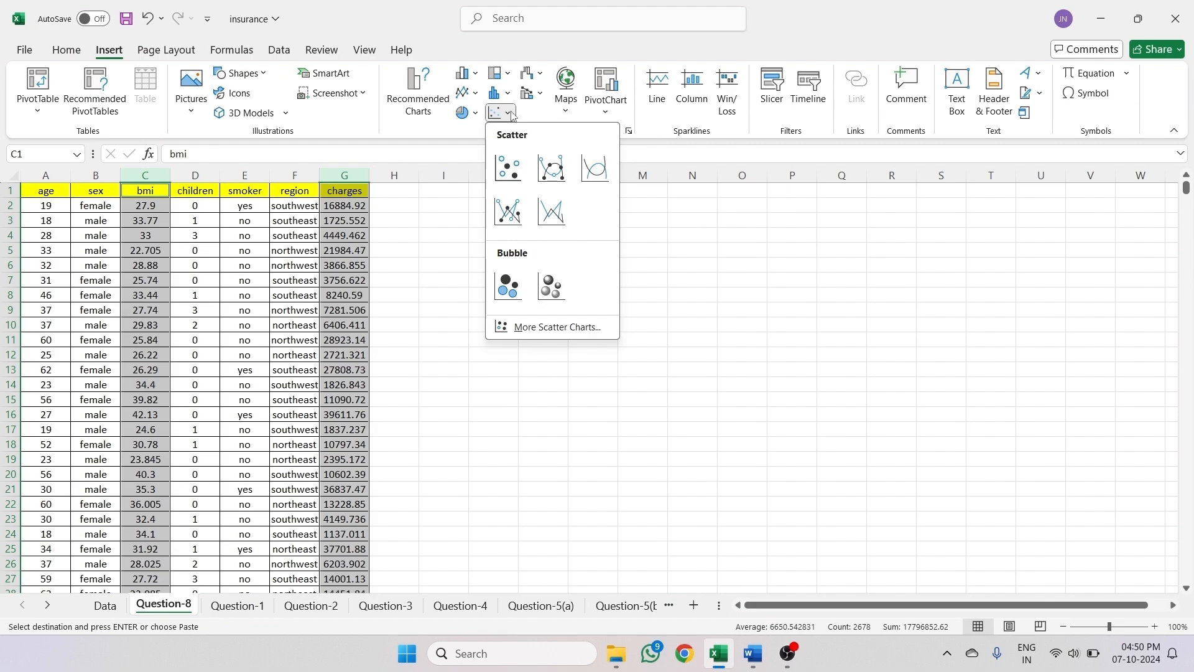
{"action": "left_click", "coordinate": [507, 168]}
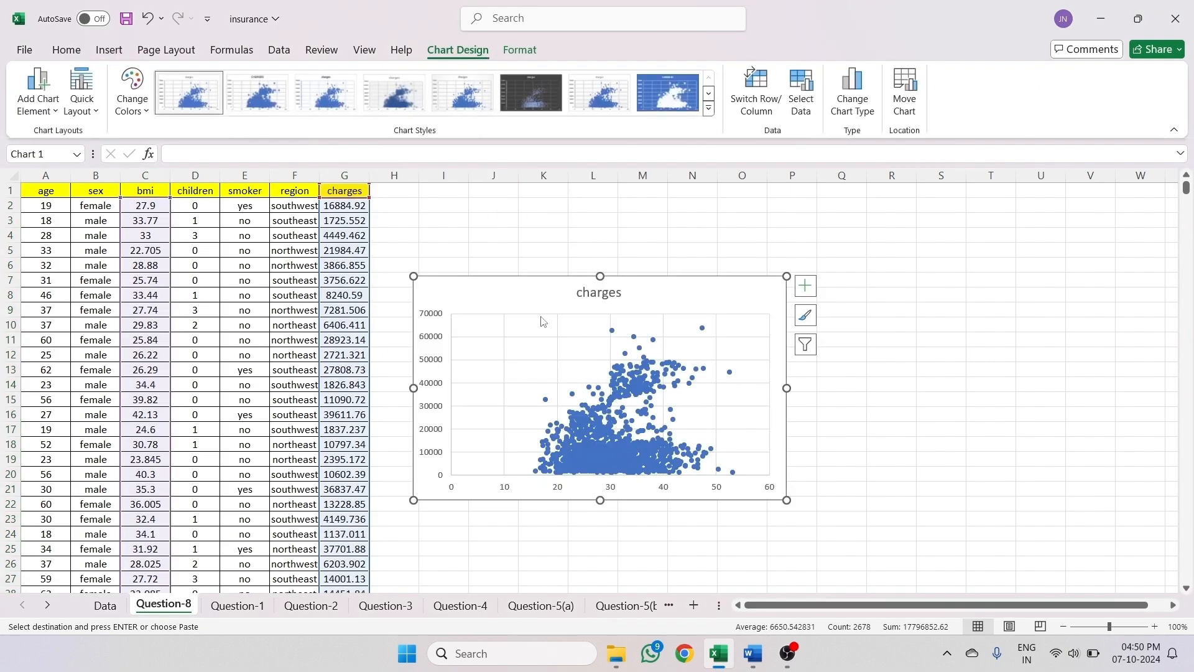
{"action": "left_click_drag", "start_coordinate": [526, 288], "coordinate": [587, 262]}
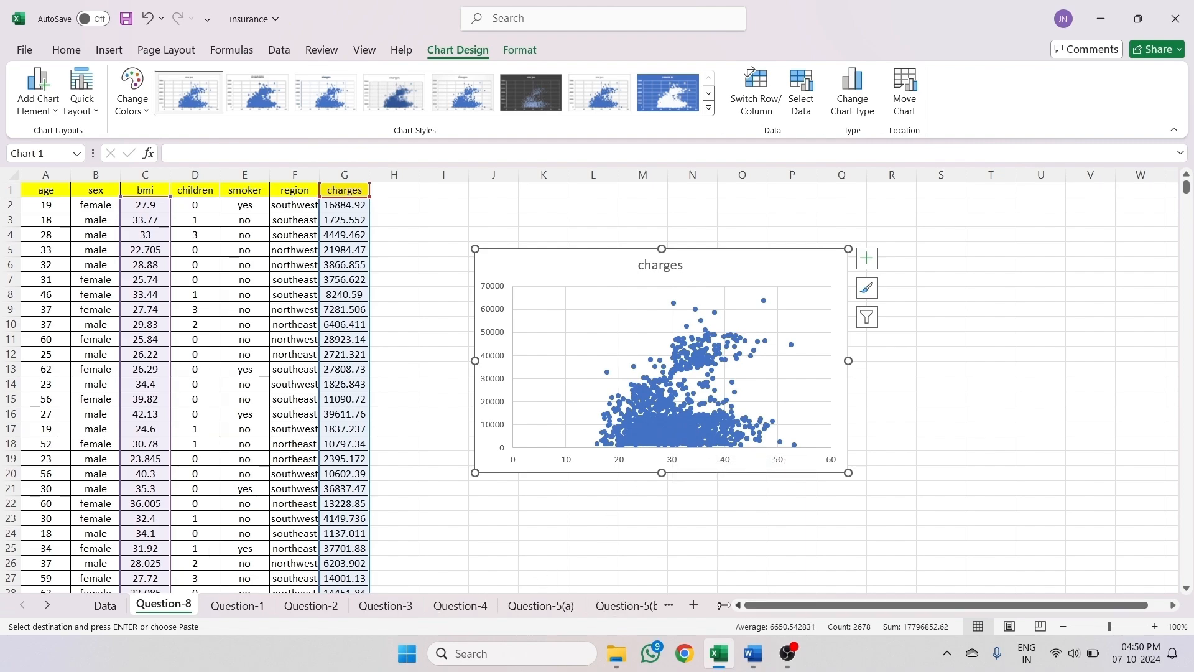
{"action": "left_click", "coordinate": [647, 606]}
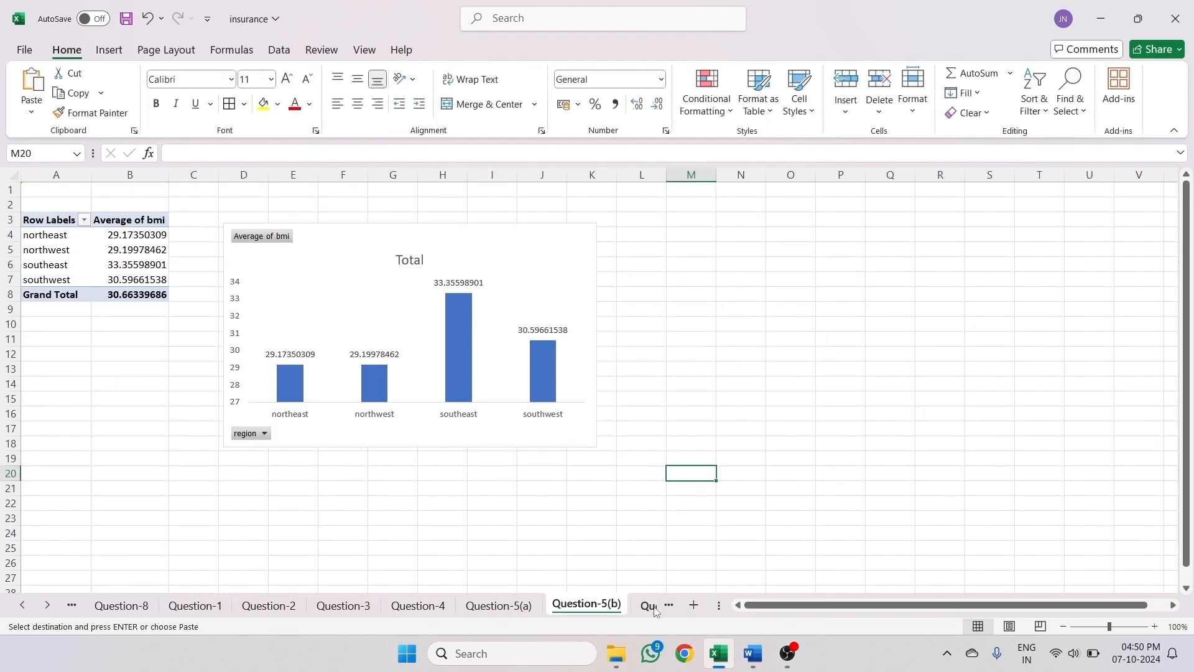
{"action": "left_click", "coordinate": [650, 607]}
{"action": "left_click", "coordinate": [651, 607]}
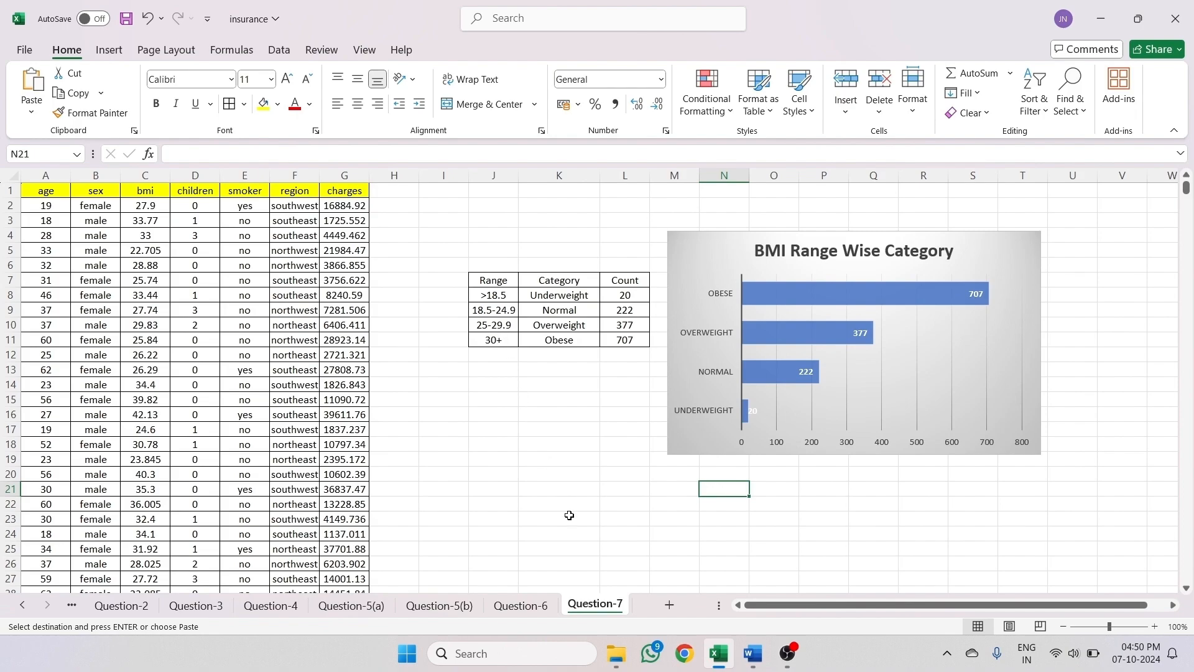
{"action": "left_click", "coordinate": [22, 604]}
{"action": "left_click", "coordinate": [122, 604]}
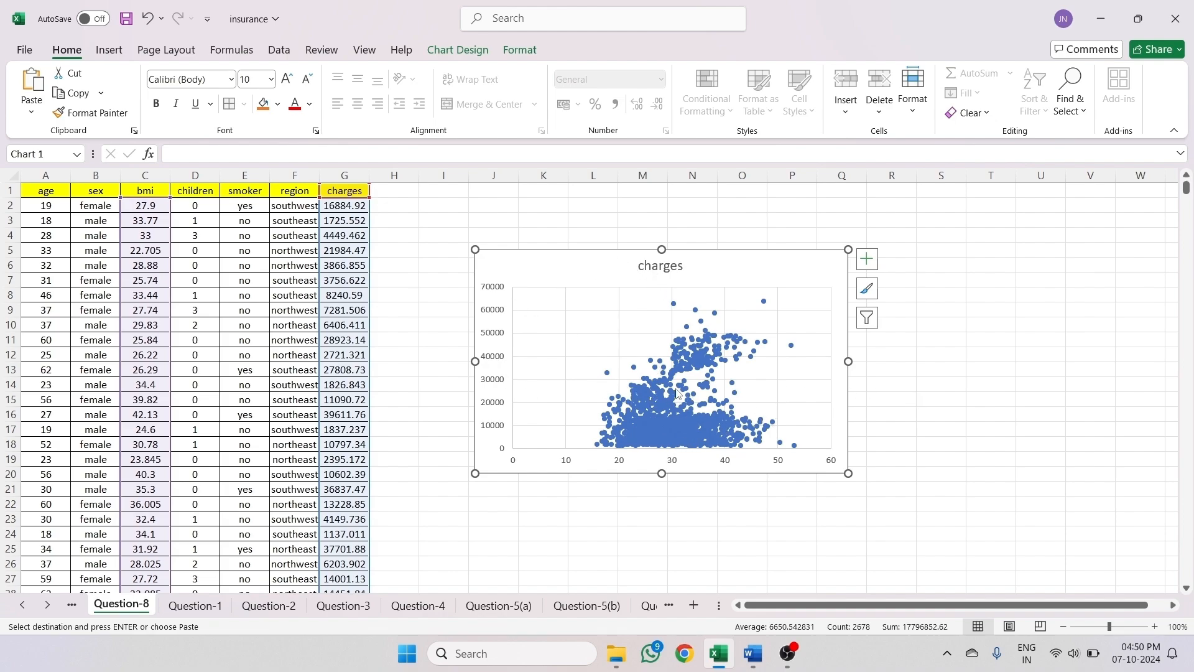
- Add a trendline to the bmi and charges scatter chart
{"action": "left_click", "coordinate": [865, 261]}
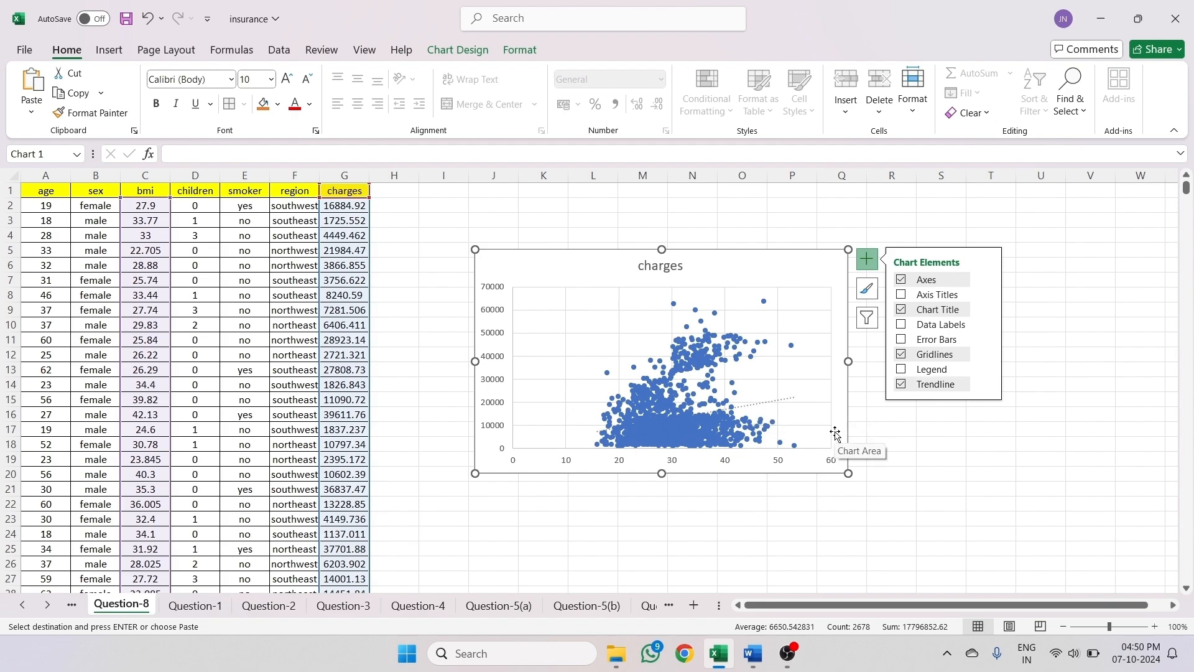
{"action": "scroll", "coordinate": [835, 434], "scroll_direction": "up", "scroll_amount": 1, "text": "ctrl"}
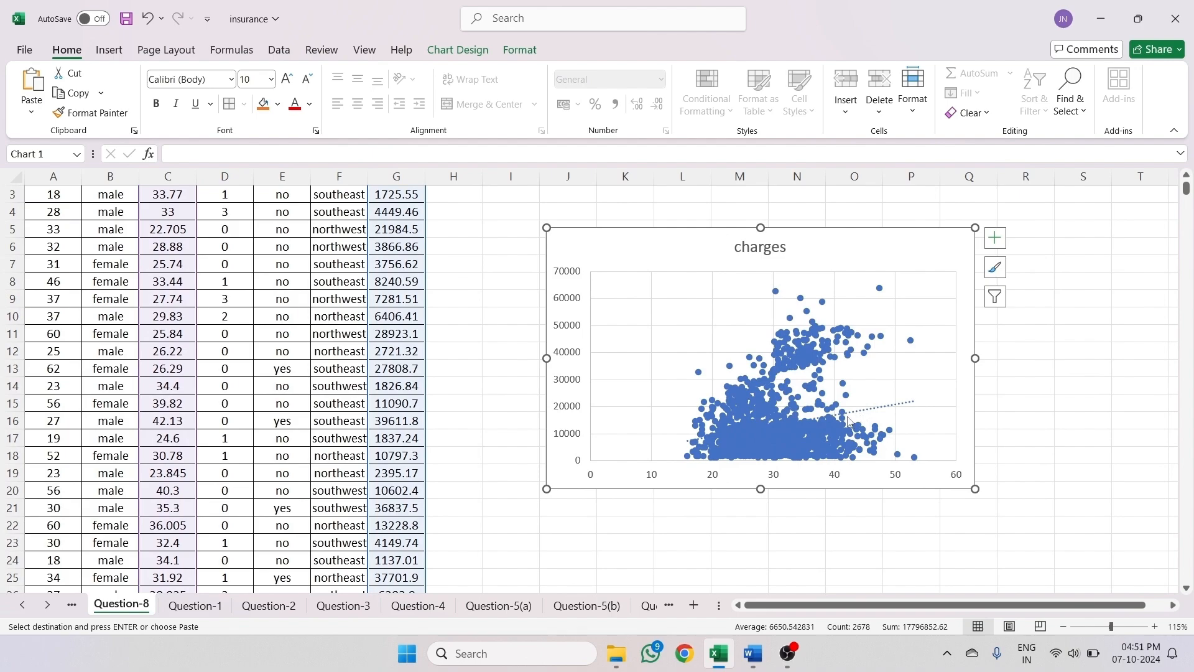
{"action": "scroll", "coordinate": [905, 407], "scroll_direction": "down", "scroll_amount": 1, "text": "ctrl"}
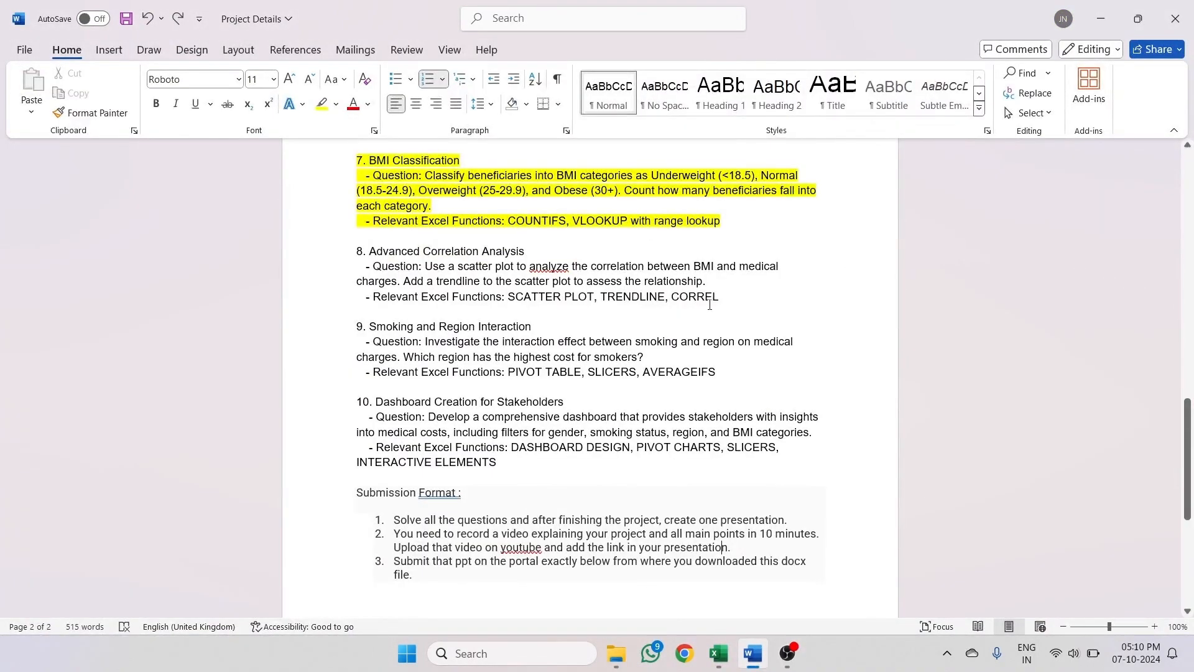
- Highlight question 8, Advanced Correlation Analysis, in yellow in the Word Project Details document, and return to the insurance workbook in Excel
{"action": "left_click_drag", "start_coordinate": [722, 301], "coordinate": [359, 249]}
{"action": "left_click", "coordinate": [322, 105]}
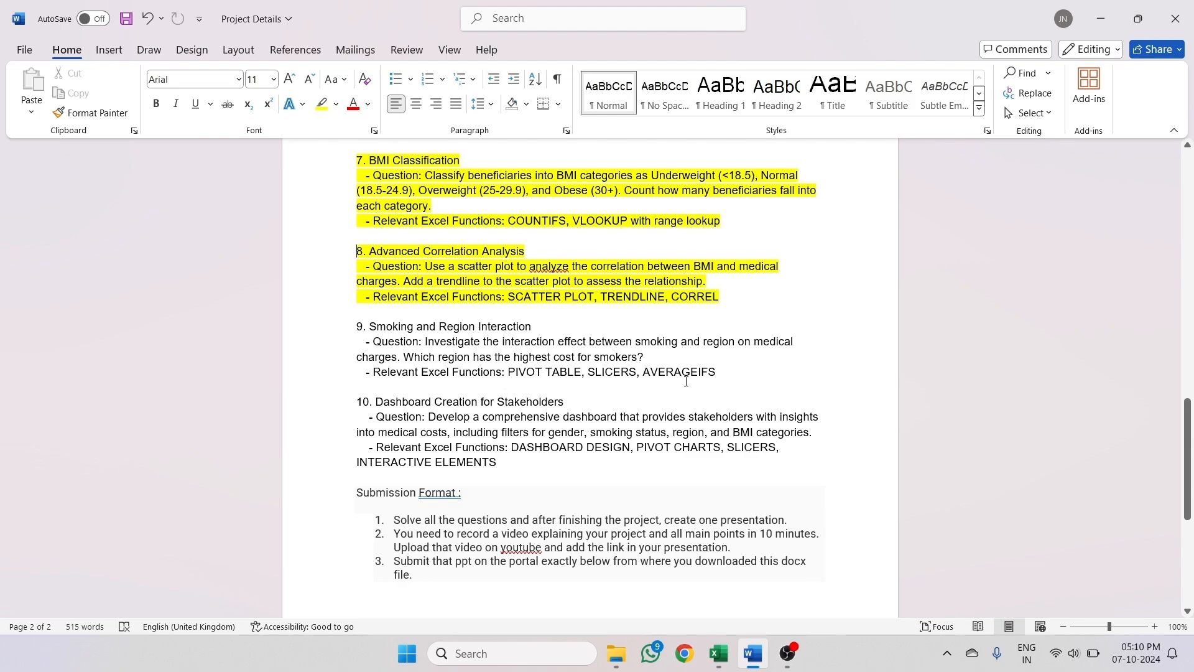
{"action": "left_click", "coordinate": [718, 653]}
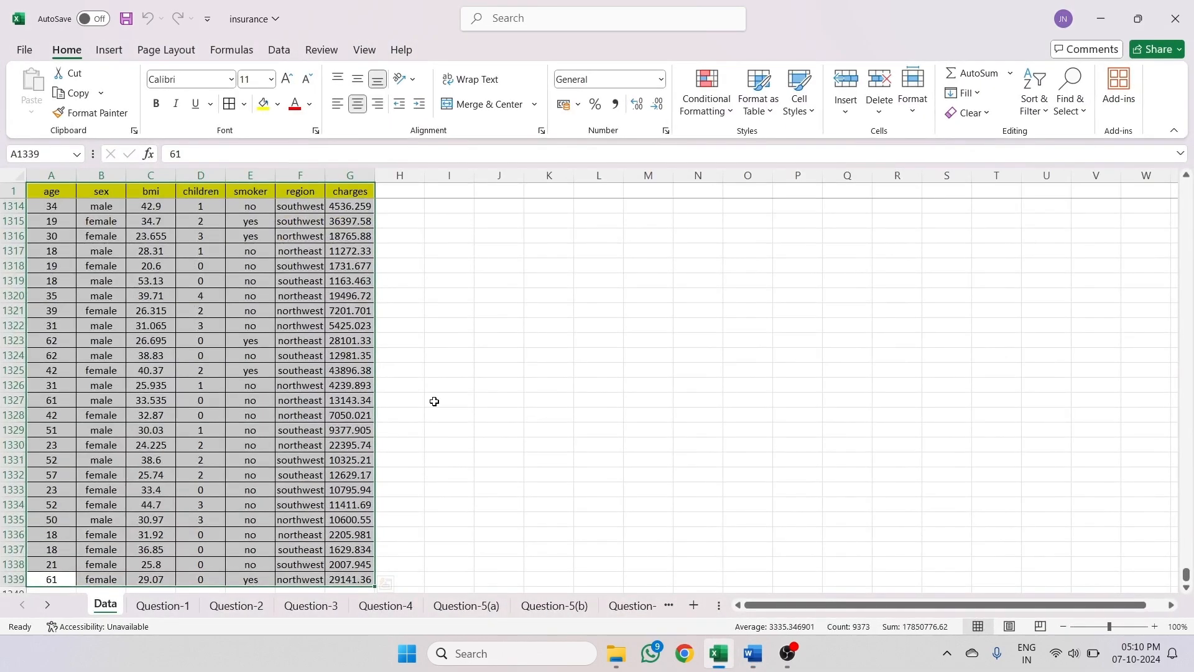
- Create a PivotTable from the Data sheet's range A1:G1339 on a new worksheet
{"action": "scroll", "coordinate": [431, 400], "scroll_direction": "down", "scroll_amount": 5}
{"action": "scroll", "coordinate": [432, 400], "scroll_direction": "up", "scroll_amount": 4}
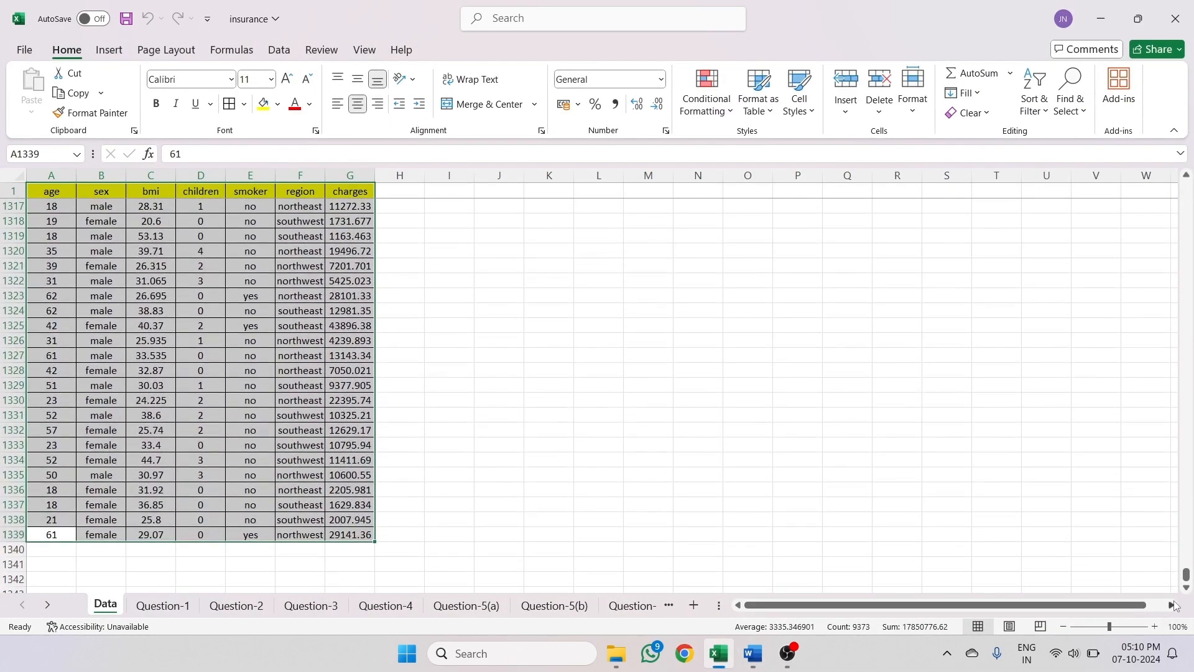
{"action": "left_click_drag", "start_coordinate": [1186, 575], "coordinate": [1186, 186]}
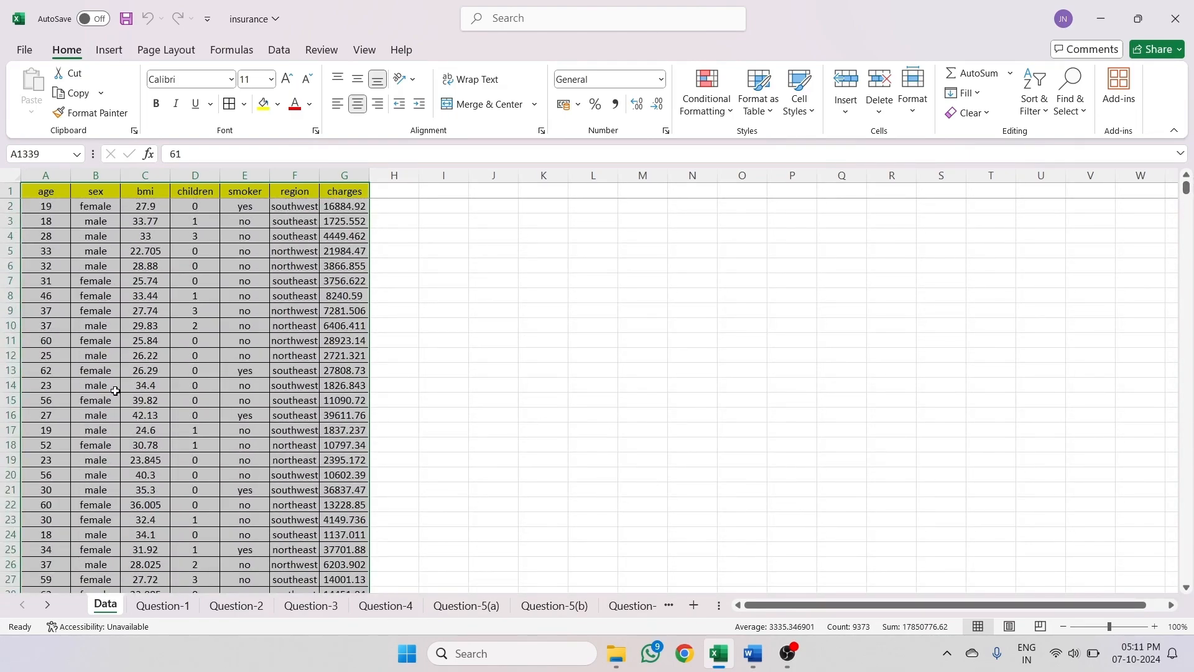
{"action": "scroll", "coordinate": [115, 390], "scroll_direction": "down", "scroll_amount": 3}
{"action": "scroll", "coordinate": [115, 391], "scroll_direction": "up", "scroll_amount": 3}
{"action": "left_click", "coordinate": [109, 50]}
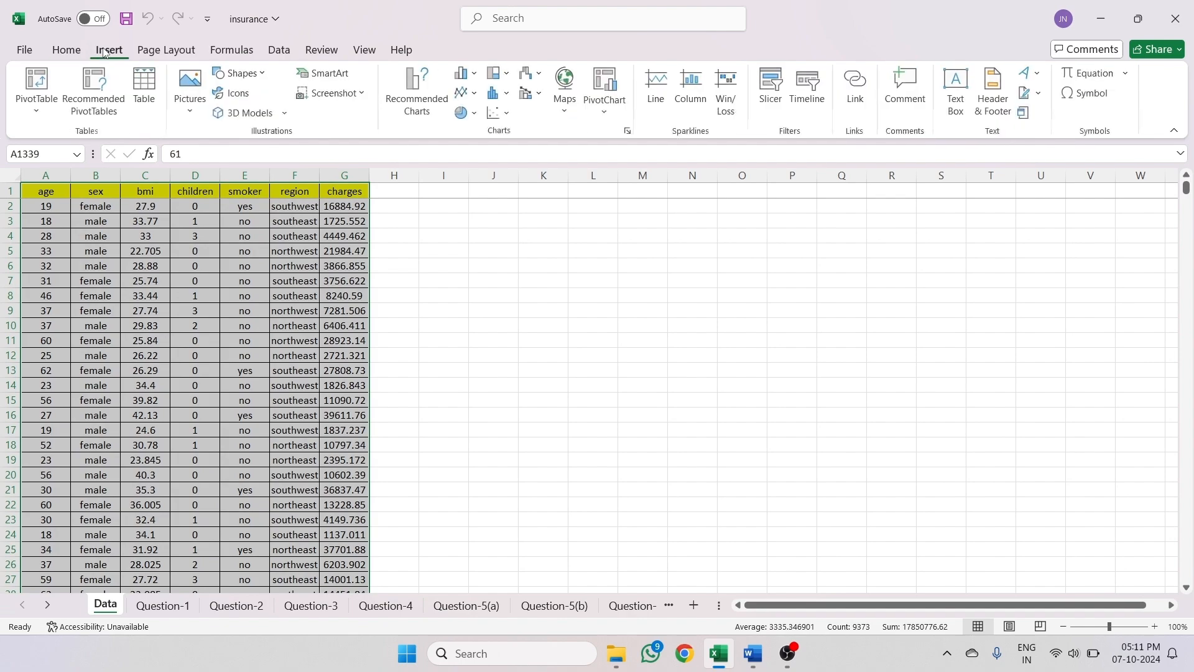
{"action": "left_click", "coordinate": [51, 100]}
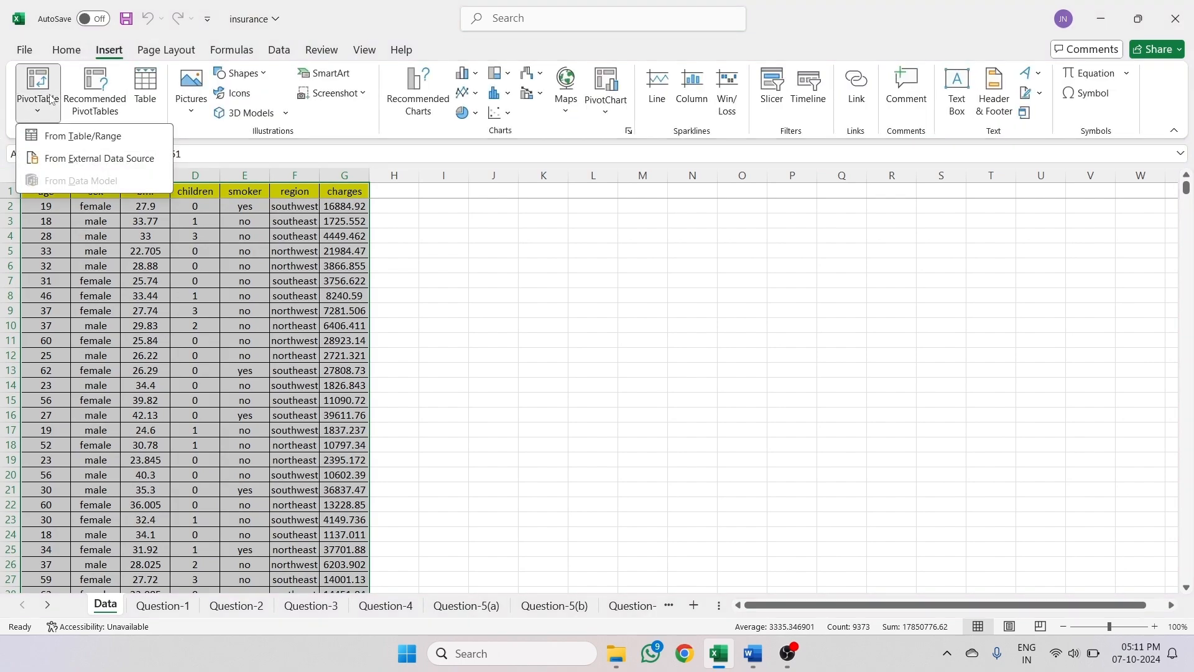
{"action": "left_click", "coordinate": [52, 137]}
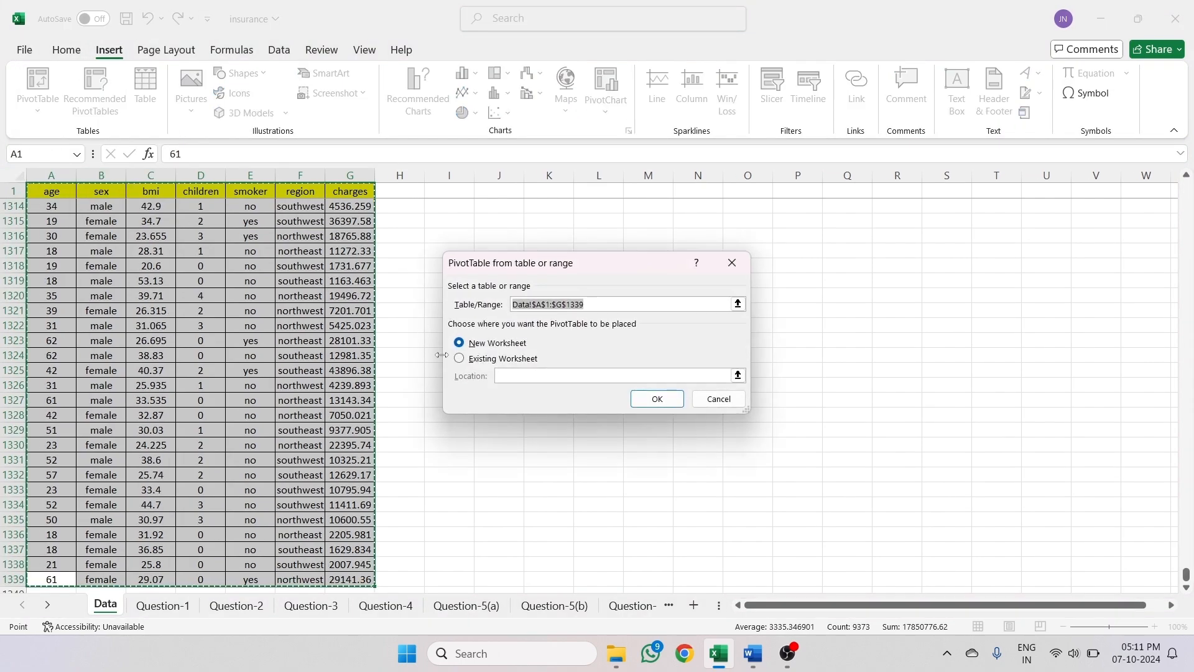
{"action": "left_click", "coordinate": [657, 397]}
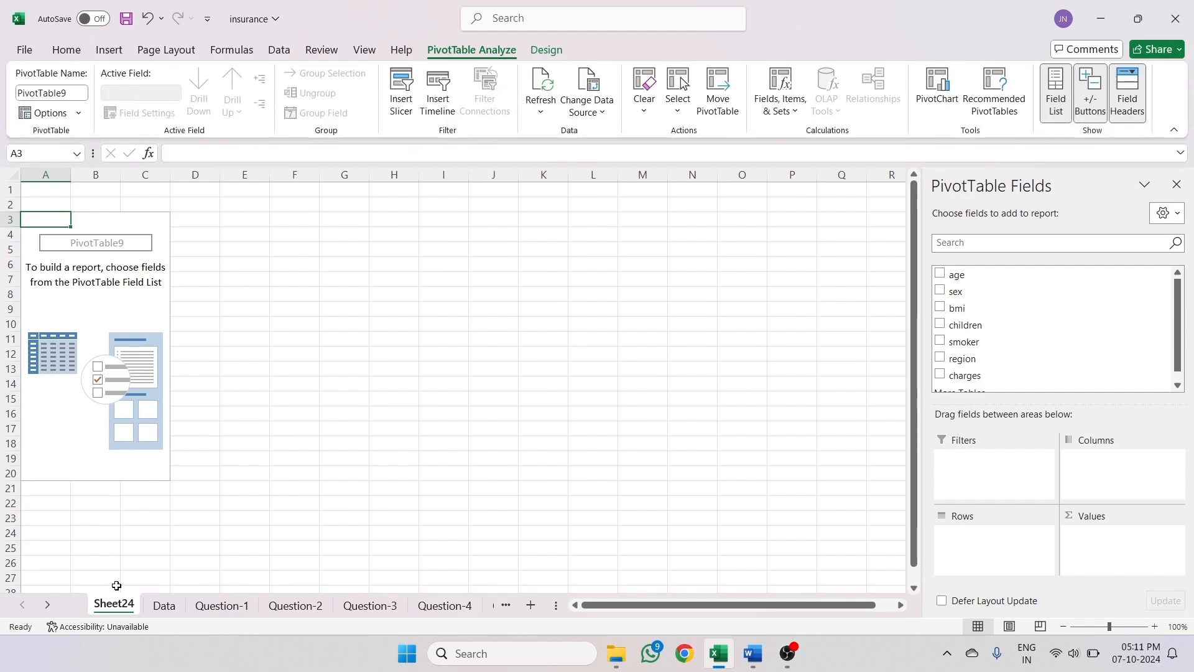
- Rename the new PivotTable worksheet as Question-9
{"action": "double_click", "coordinate": [119, 606]}
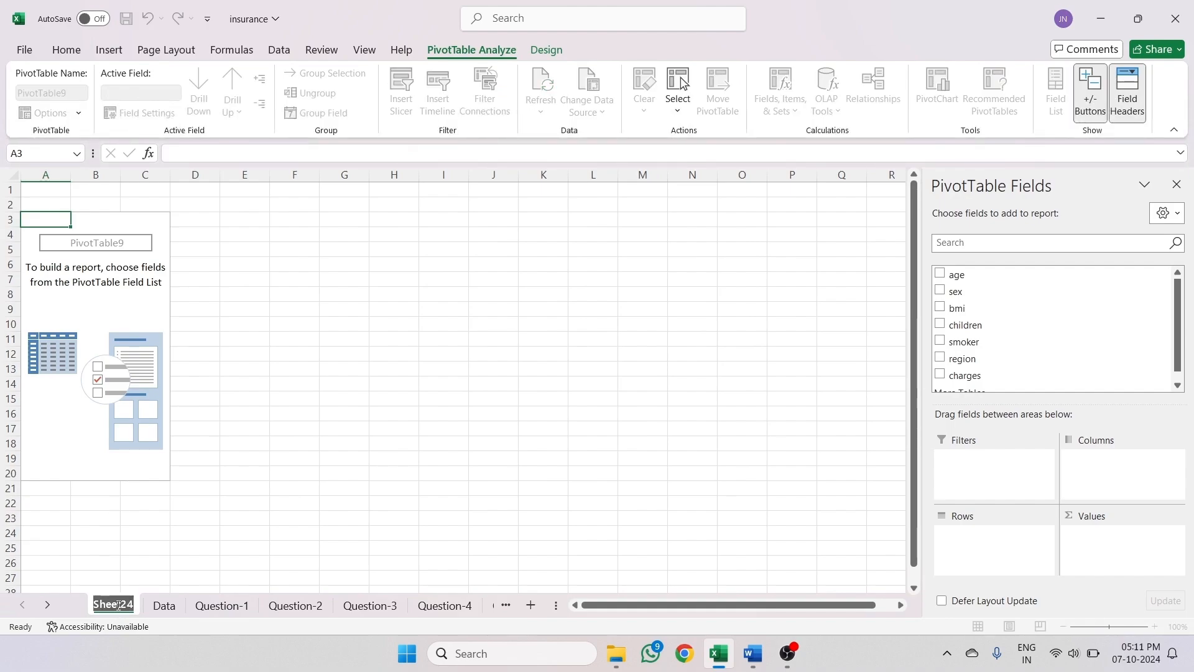
{"action": "type", "text": "Questi"}
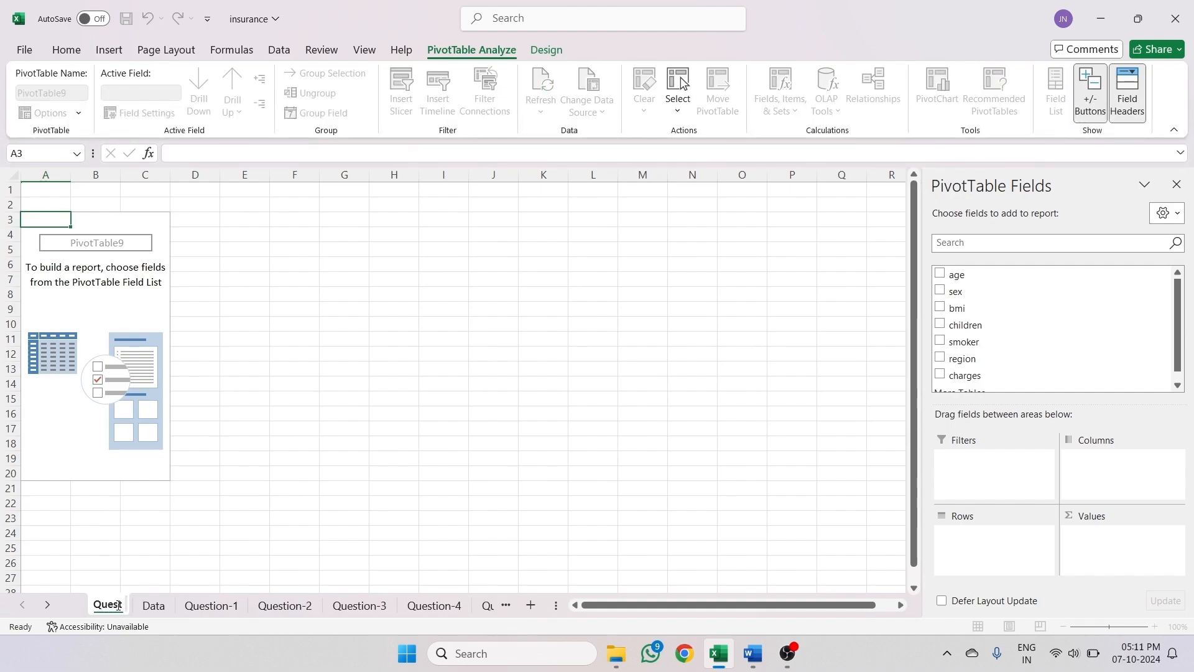
{"action": "type", "text": "on-"}
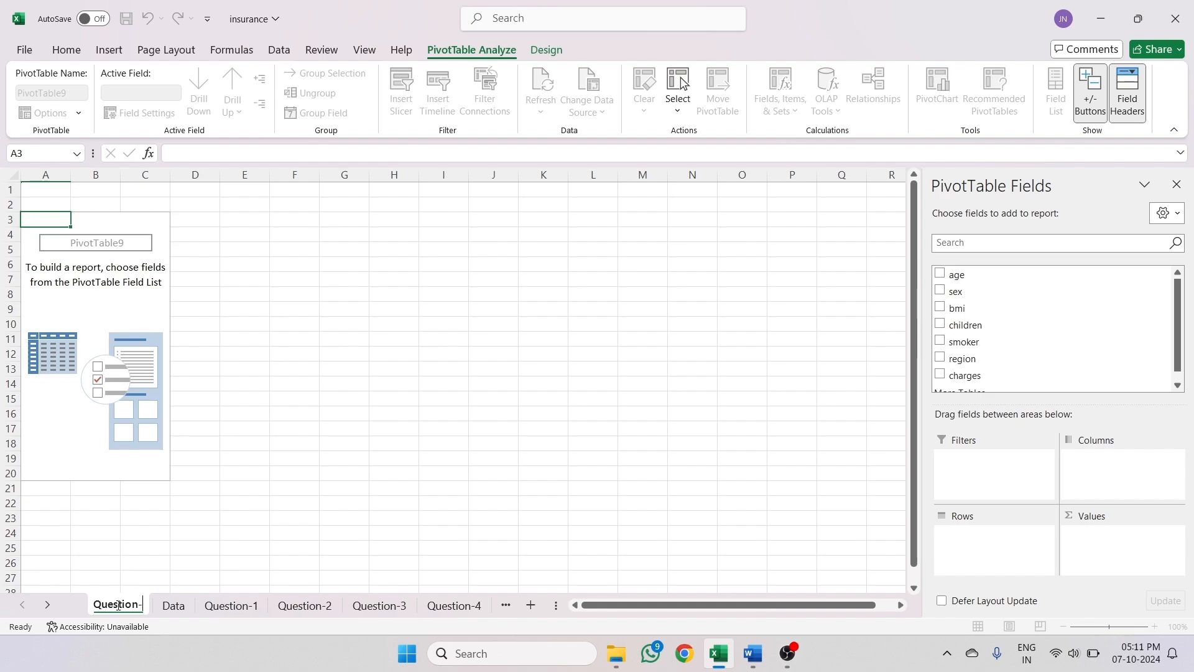
{"action": "type", "text": "9"}
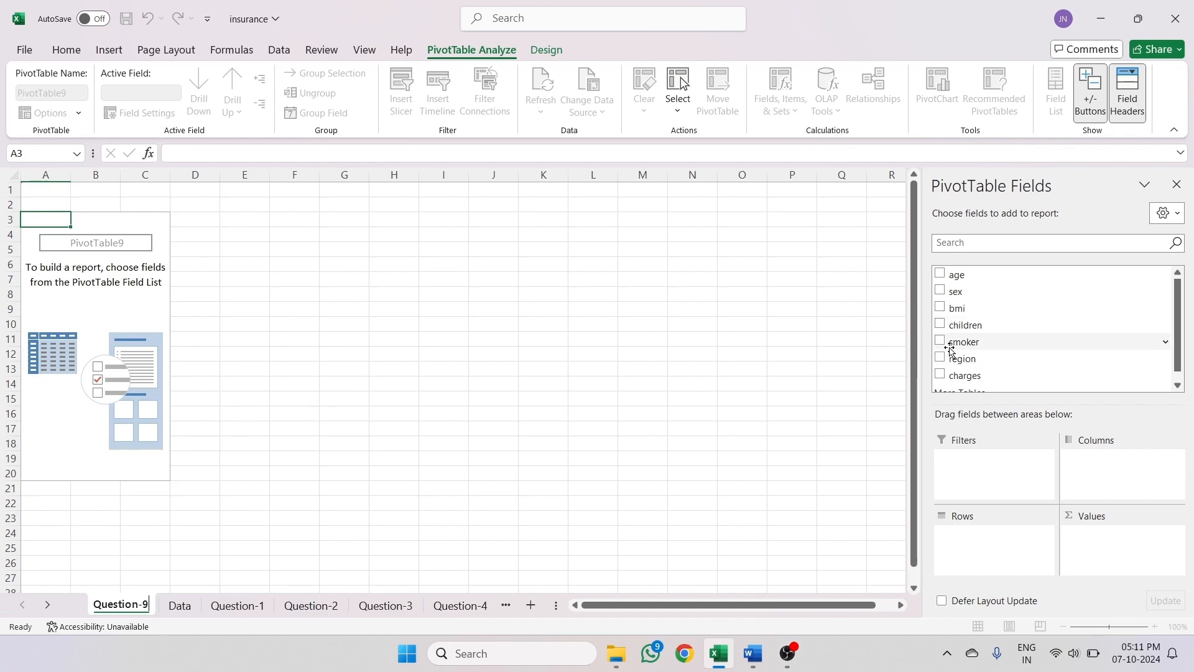
- Lay out the PivotTable with smoker as columns, region as rows and the sum of charges as values
{"action": "scroll", "coordinate": [949, 346], "scroll_direction": "down", "scroll_amount": 1}
{"action": "scroll", "coordinate": [949, 346], "scroll_direction": "up", "scroll_amount": 1}
{"action": "left_click_drag", "start_coordinate": [943, 347], "coordinate": [1093, 467]}
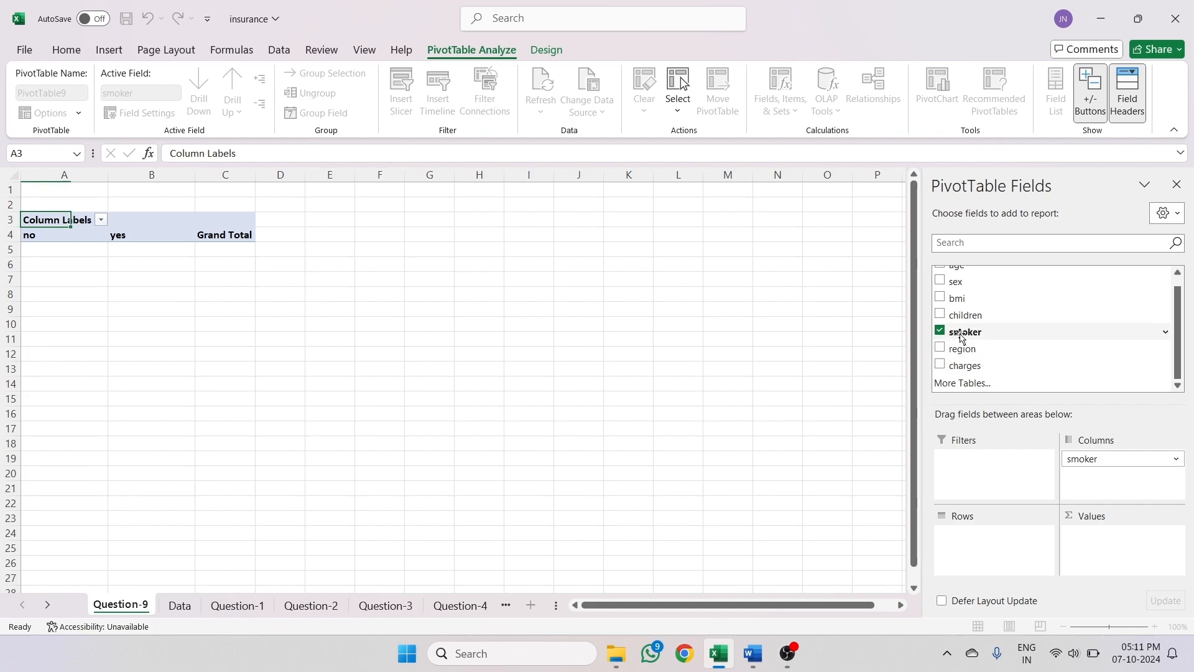
{"action": "left_click_drag", "start_coordinate": [946, 349], "coordinate": [958, 535]}
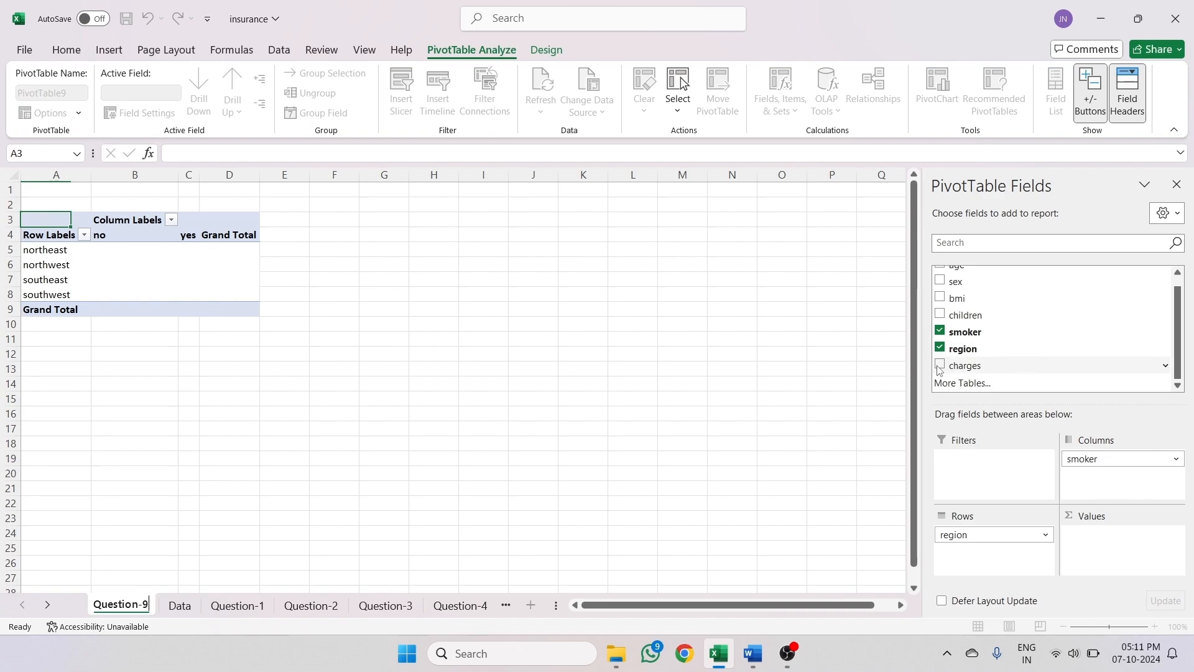
{"action": "left_click_drag", "start_coordinate": [941, 366], "coordinate": [1103, 548]}
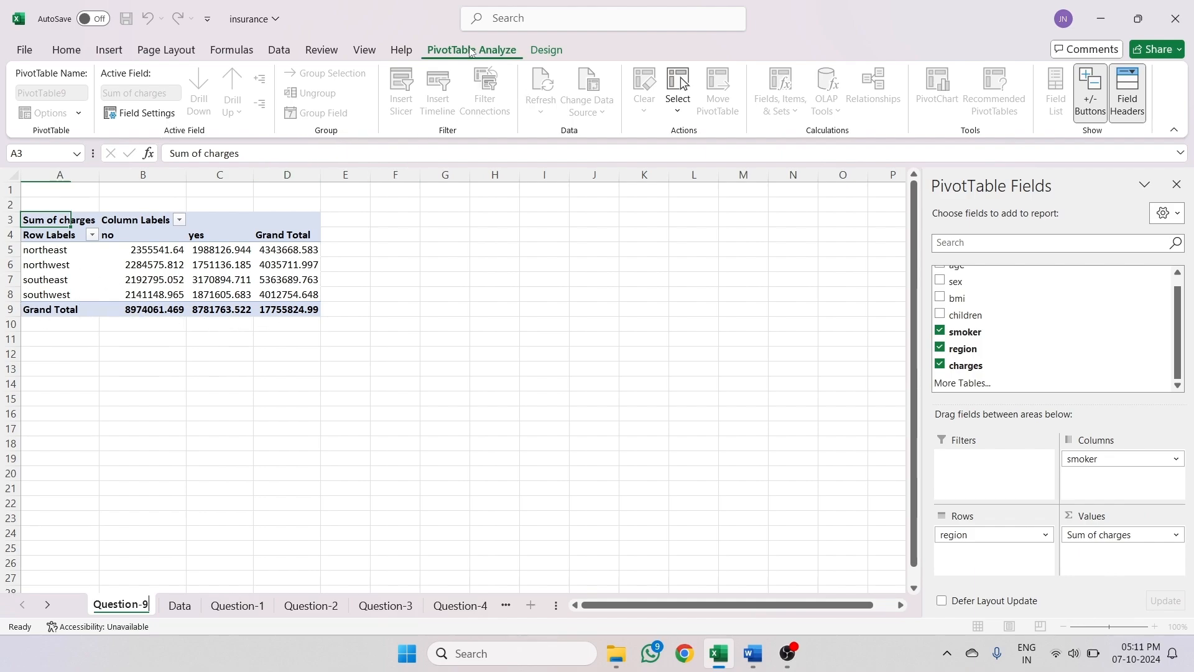
- Turn off the PivotTable's grand totals for both rows and columns
{"action": "left_click", "coordinate": [548, 51]}
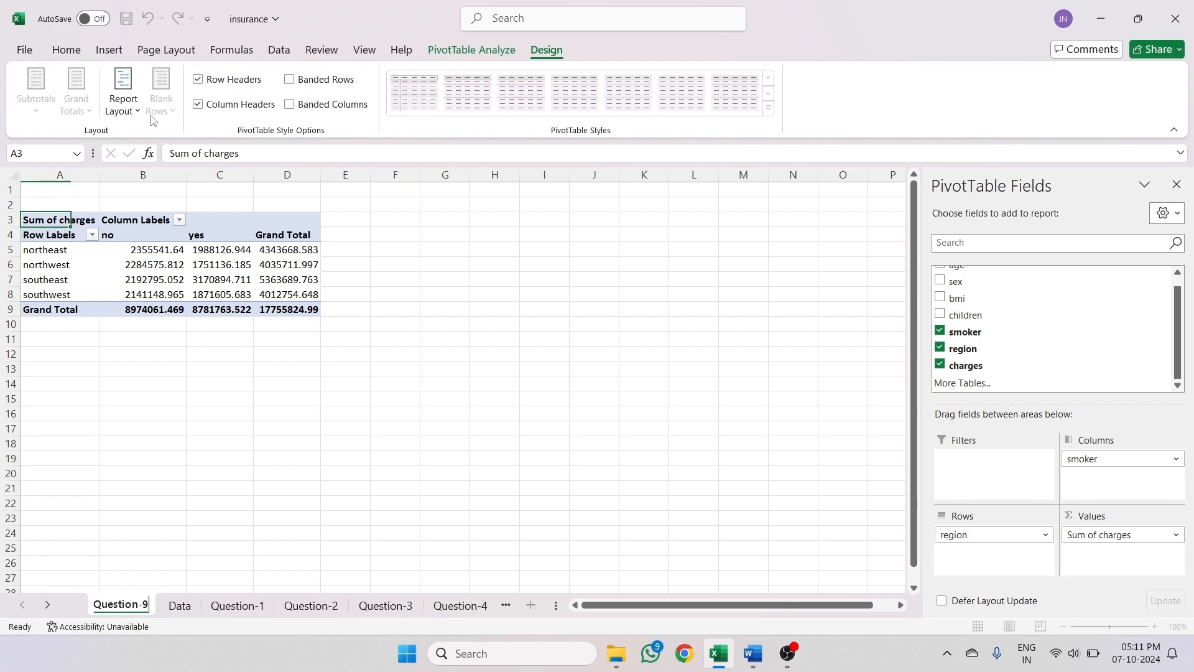
{"action": "left_click", "coordinate": [456, 52]}
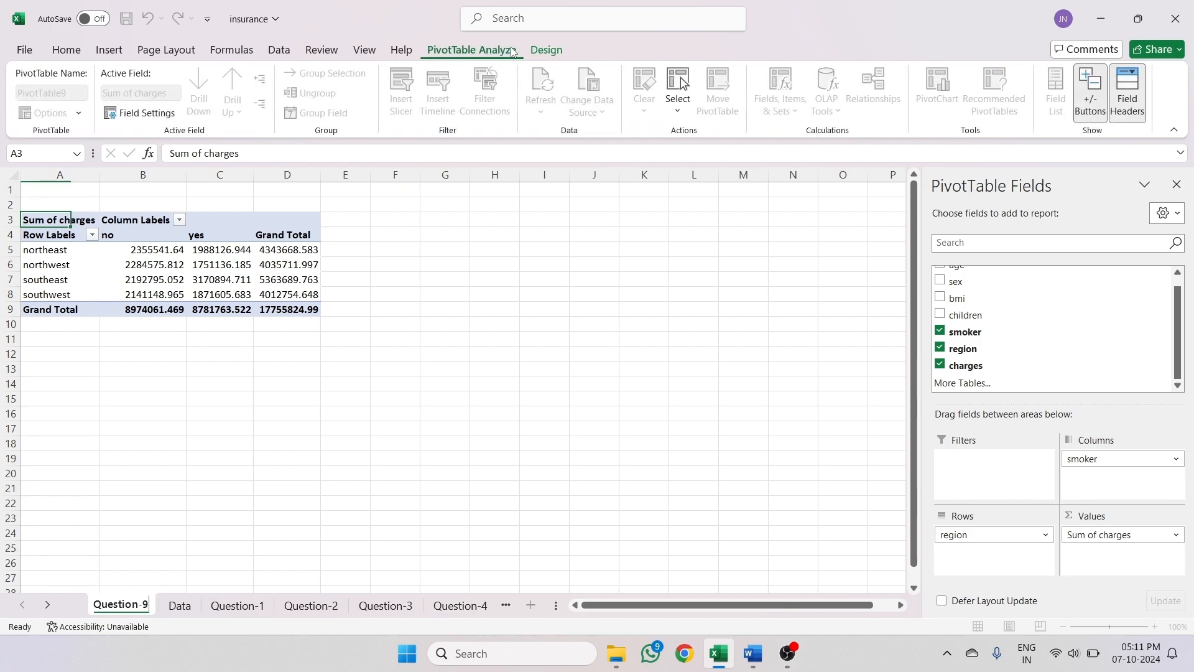
{"action": "left_click", "coordinate": [546, 51]}
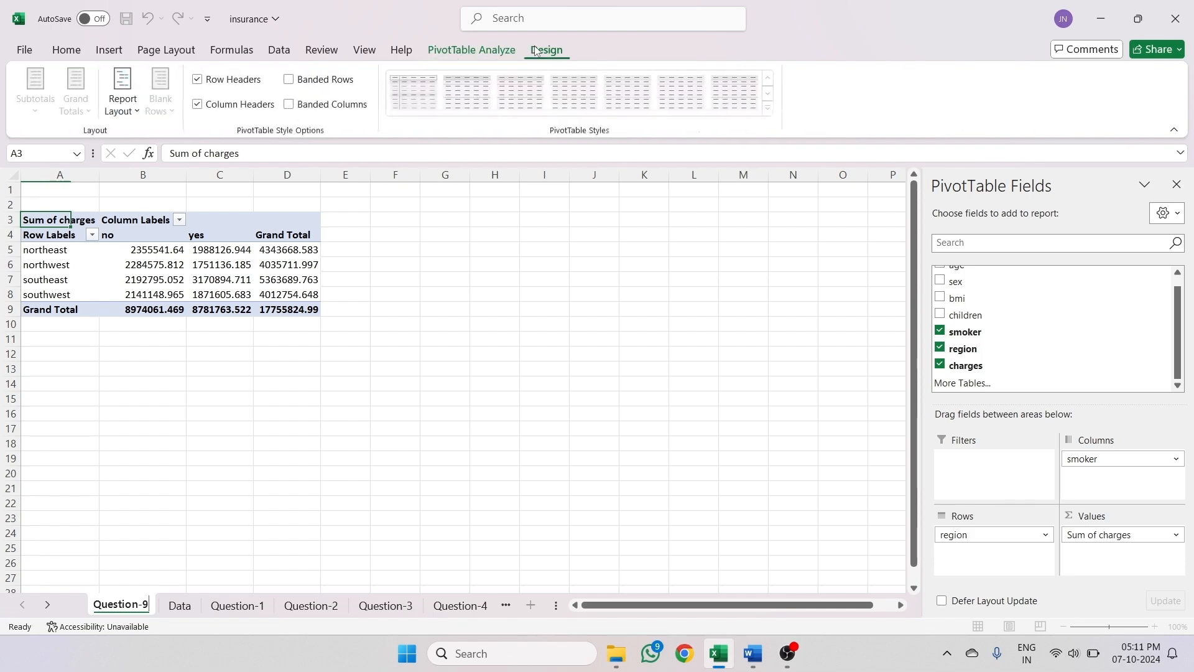
{"action": "left_click", "coordinate": [214, 307]}
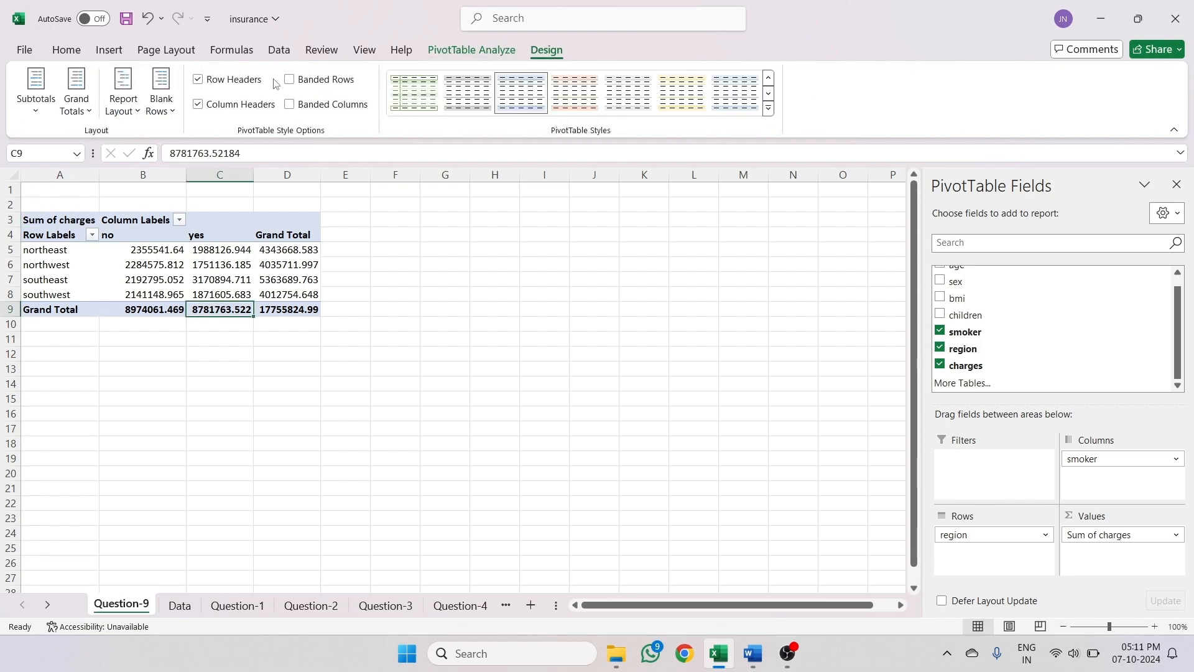
{"action": "left_click", "coordinate": [75, 99]}
{"action": "left_click", "coordinate": [143, 139]}
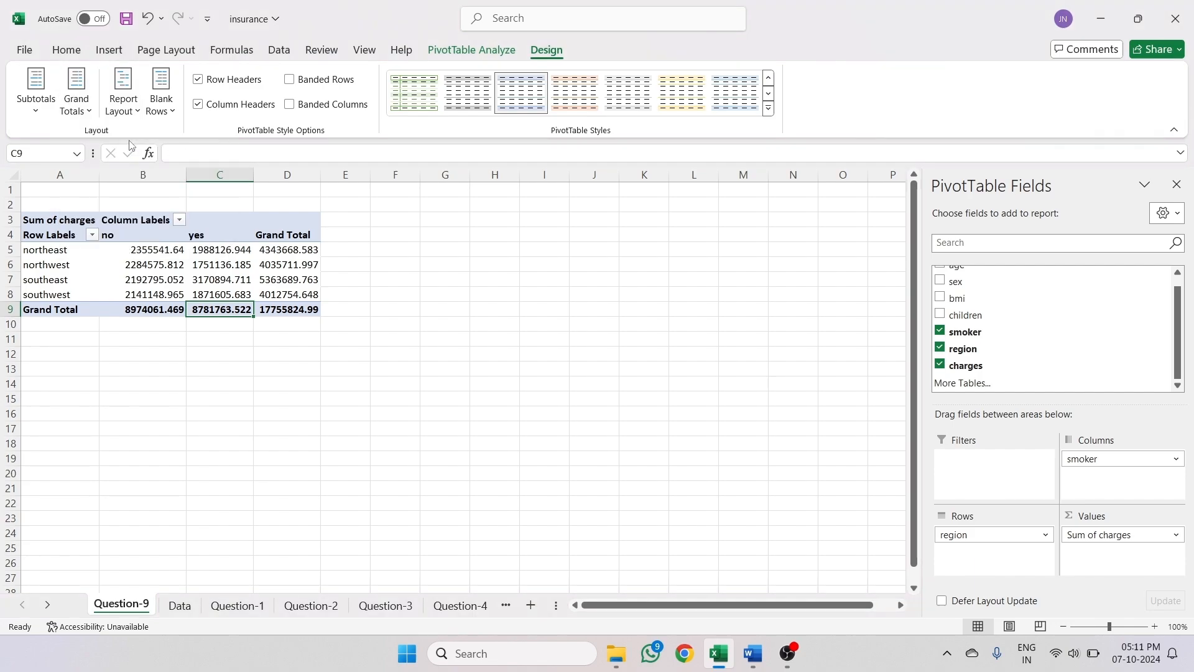
{"action": "left_click", "coordinate": [303, 313]}
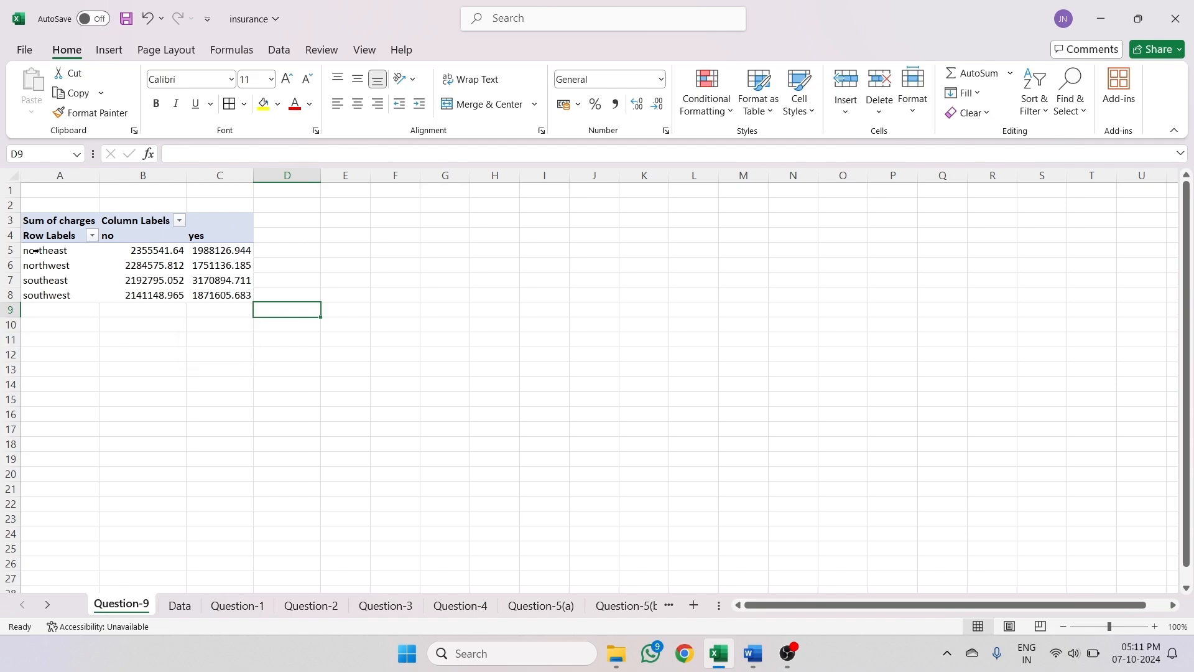
- Insert a Clustered Column PivotChart from the Question-9 PivotTable and place it beside the table, starting around column E
{"action": "left_click", "coordinate": [131, 265]}
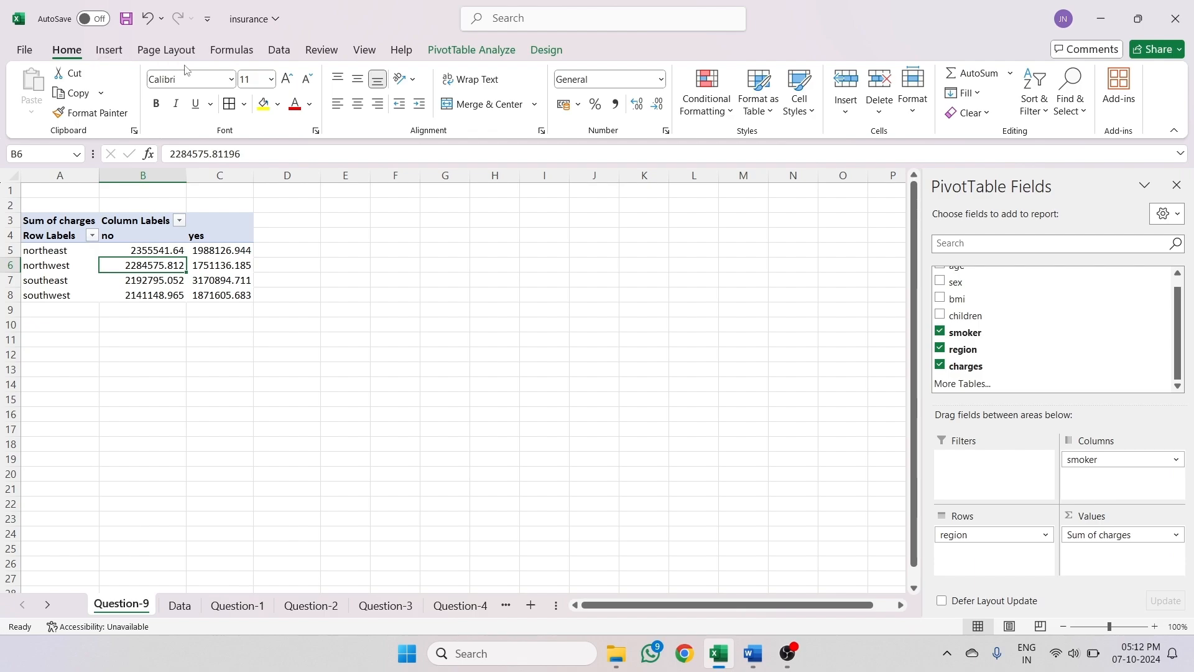
{"action": "left_click", "coordinate": [474, 50]}
{"action": "left_click", "coordinate": [944, 105]}
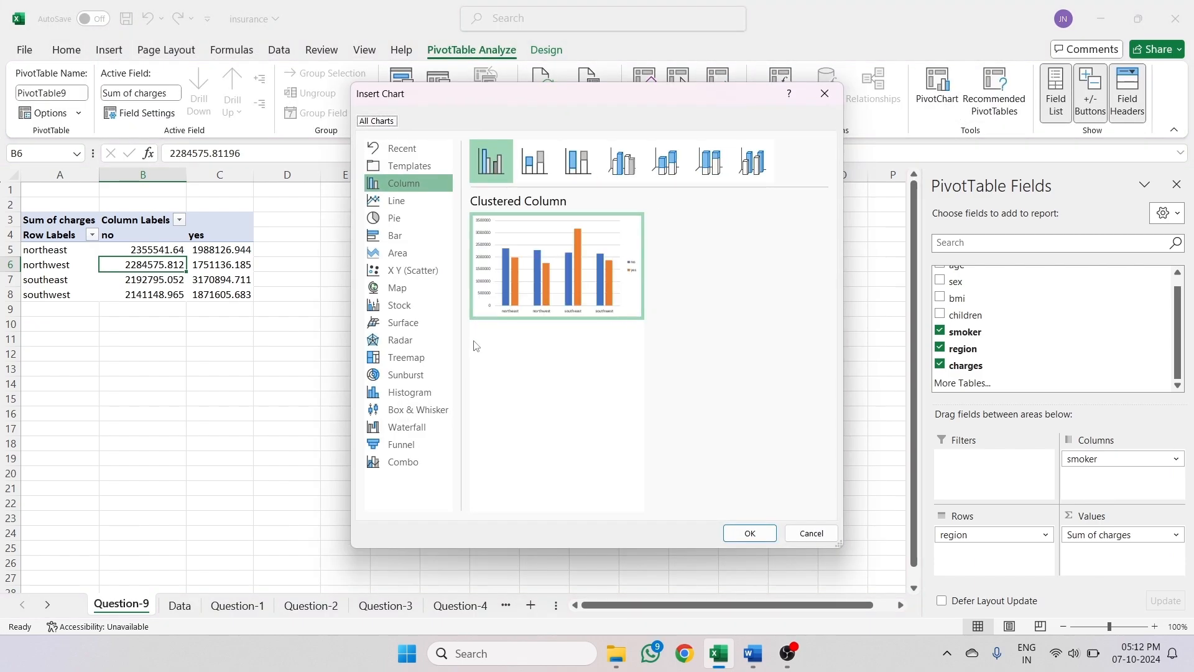
{"action": "left_click", "coordinate": [535, 162]}
{"action": "left_click", "coordinate": [576, 169]}
{"action": "left_click", "coordinate": [622, 165]}
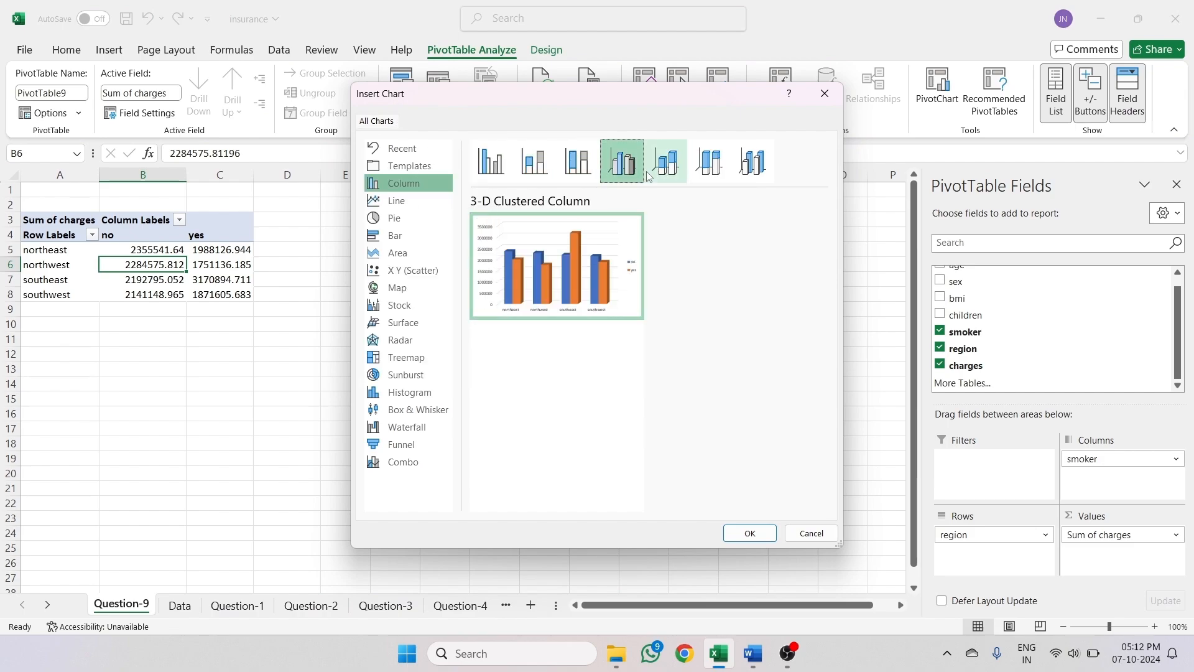
{"action": "left_click", "coordinate": [666, 173]}
{"action": "left_click", "coordinate": [710, 173]}
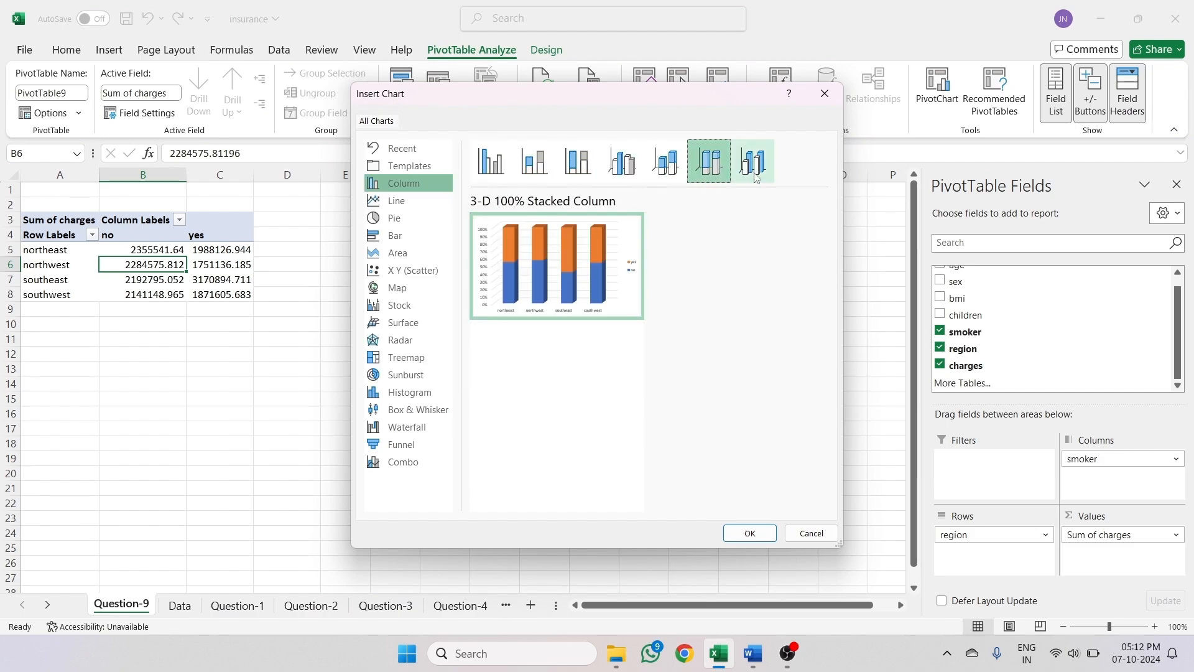
{"action": "left_click", "coordinate": [753, 173]}
{"action": "left_click", "coordinate": [491, 162]}
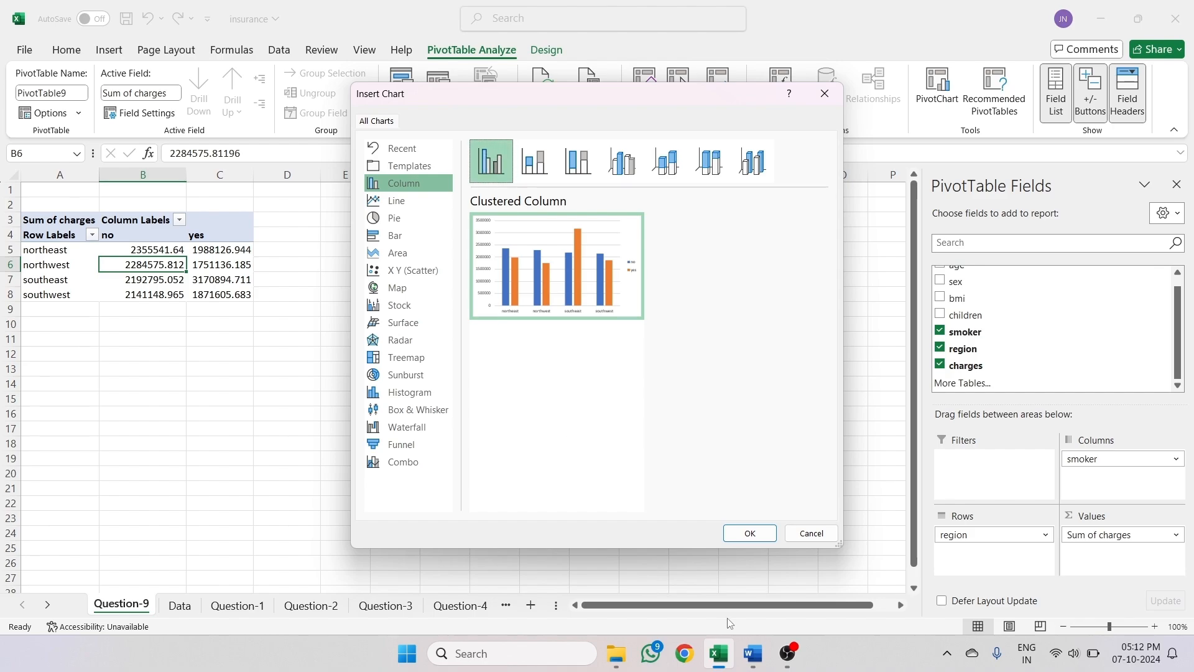
{"action": "left_click", "coordinate": [748, 533]}
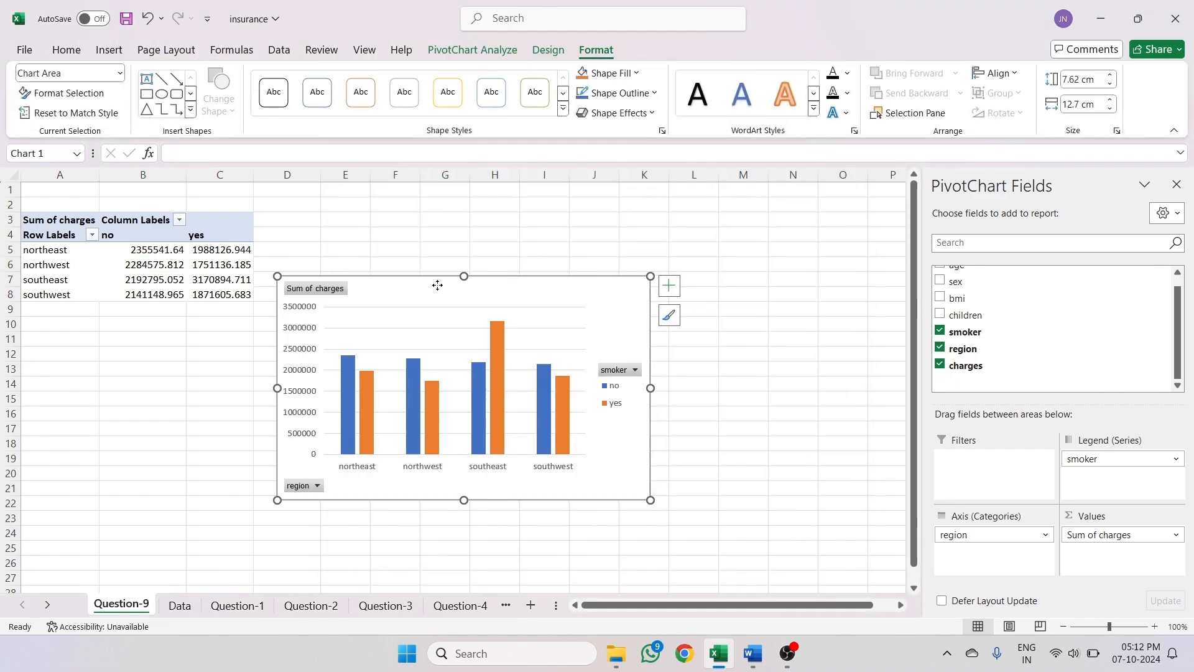
{"action": "left_click_drag", "start_coordinate": [438, 285], "coordinate": [514, 250]}
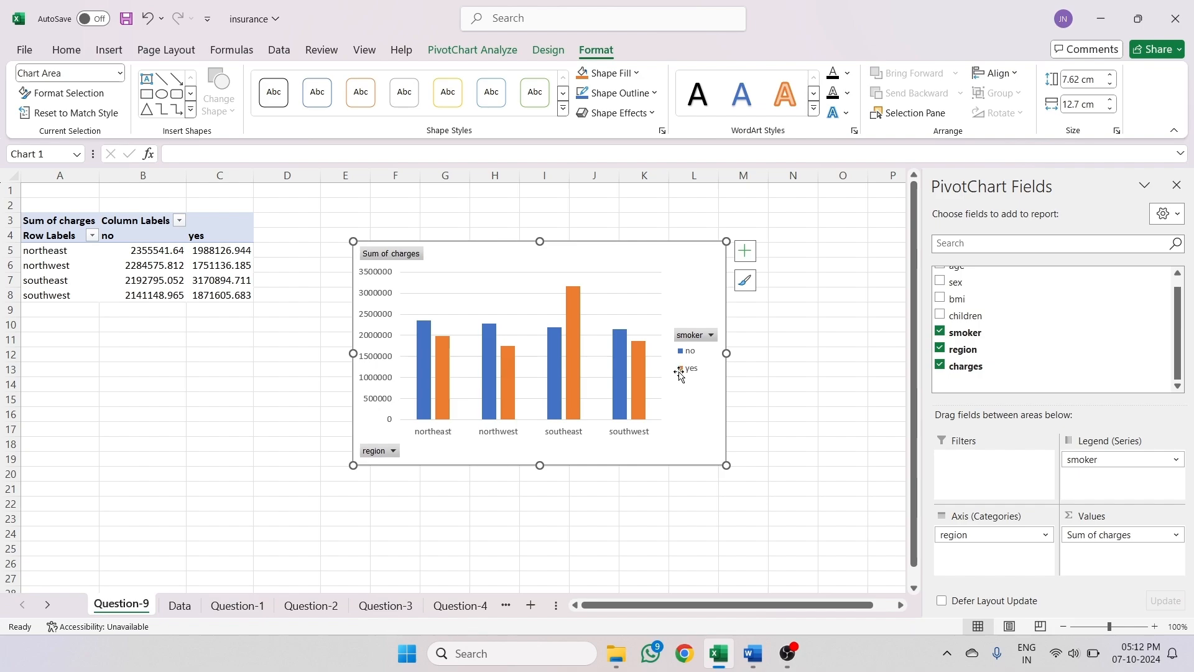
- Add data labels to the PivotChart and remove its legend, leaving the axis titles off
{"action": "mouse_move", "coordinate": [574, 315]}
{"action": "left_click", "coordinate": [745, 251]}
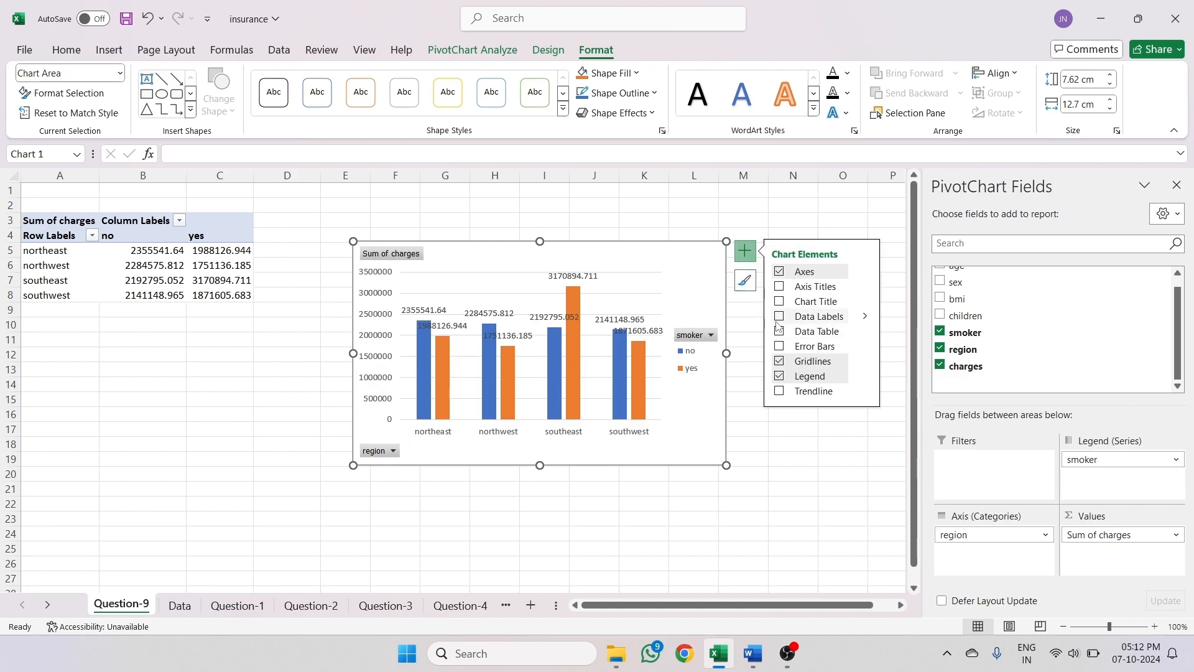
{"action": "left_click", "coordinate": [780, 317]}
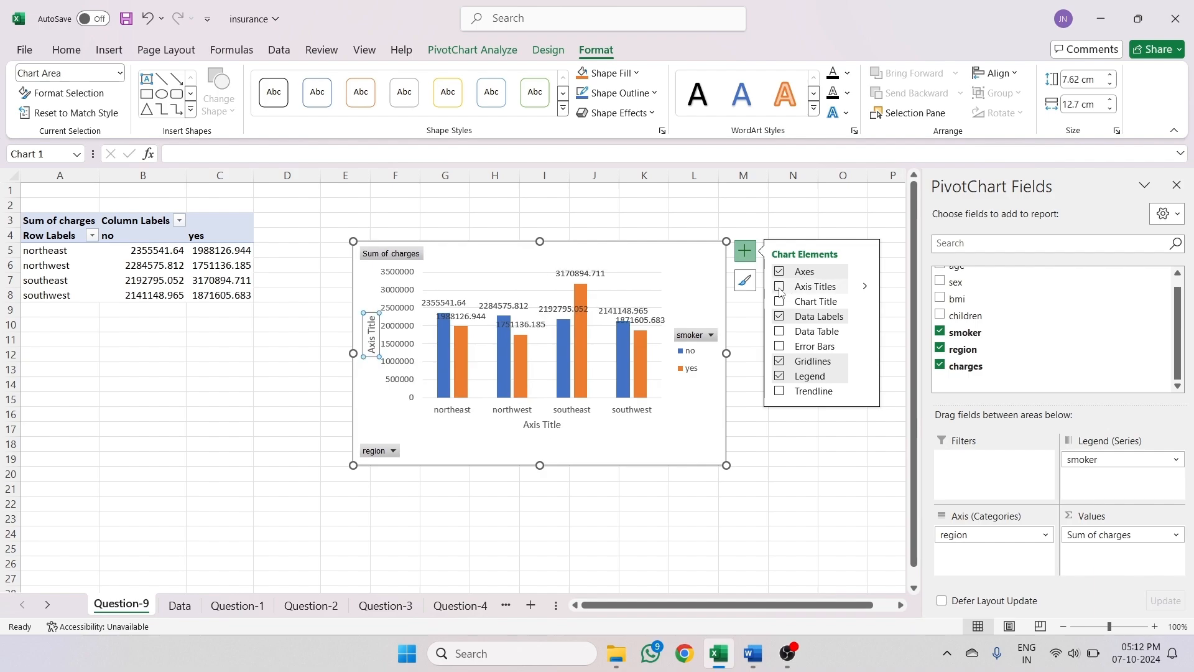
{"action": "left_click", "coordinate": [778, 378]}
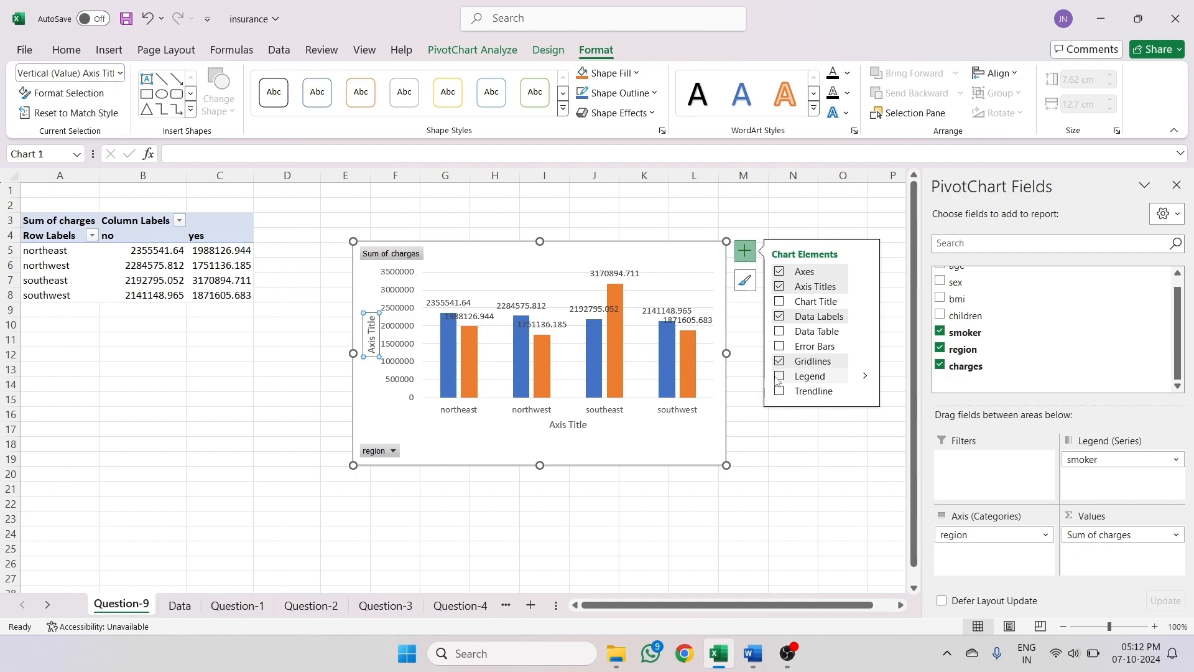
{"action": "left_click", "coordinate": [780, 287]}
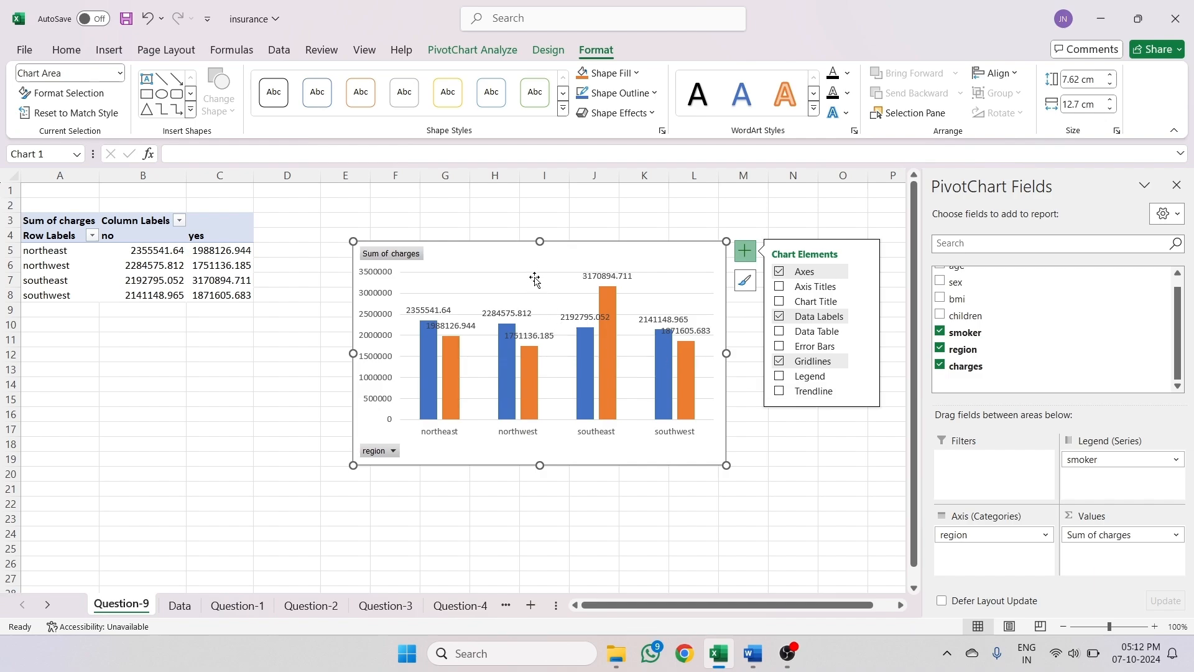
- Add a chart title to the PivotChart reading "Cost of Smoker IN Region"
{"action": "left_click", "coordinate": [783, 302]}
{"action": "double_click", "coordinate": [541, 277]}
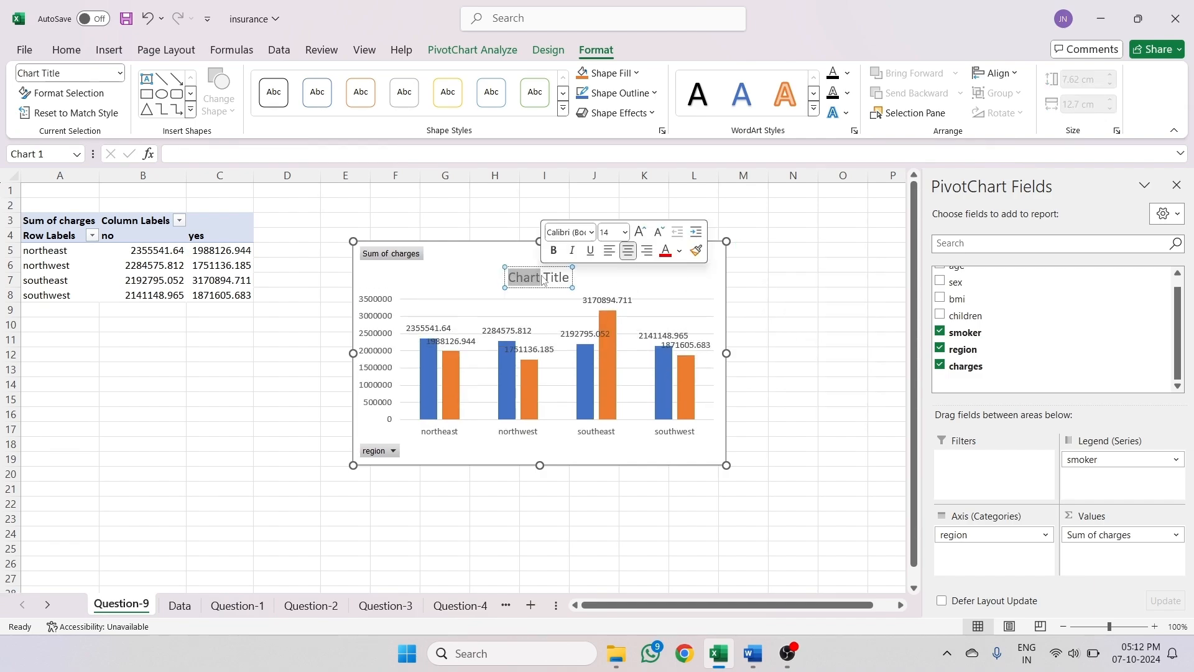
{"action": "left_click", "coordinate": [569, 277]}
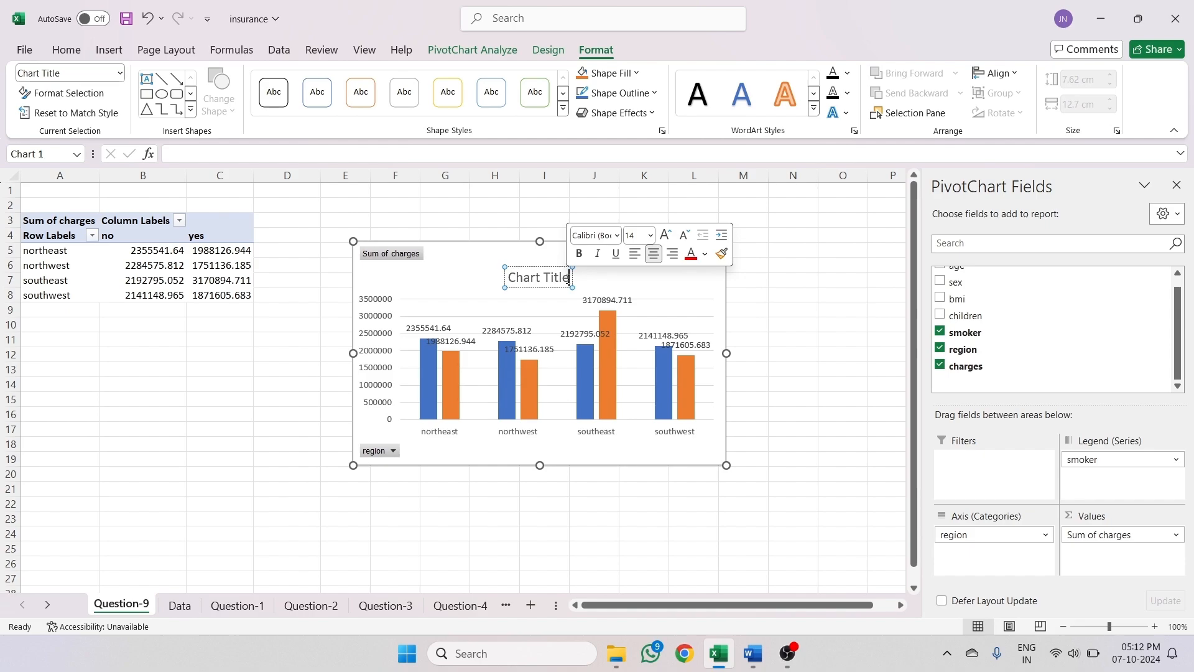
{"action": "key", "text": "BackSpace"}
{"action": "key", "text": "BackSpace"}
{"action": "key", "text": "BackSpace"}
{"action": "key", "text": "BackSpace"}
{"action": "key", "text": "BackSpace"}
{"action": "key", "text": "BackSpace"}
{"action": "key", "text": "BackSpace"}
{"action": "key", "text": "BackSpace"}
{"action": "key", "text": "BackSpace"}
{"action": "key", "text": "BackSpace"}
{"action": "key", "text": "BackSpace"}
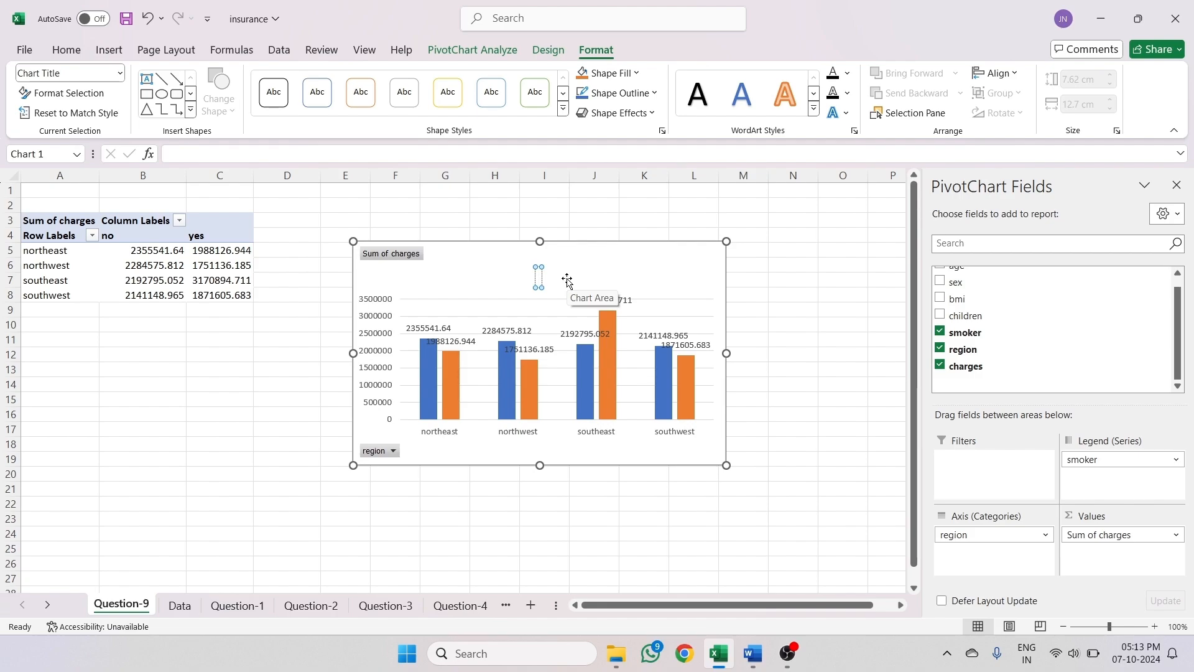
{"action": "type", "text": "Cost of"}
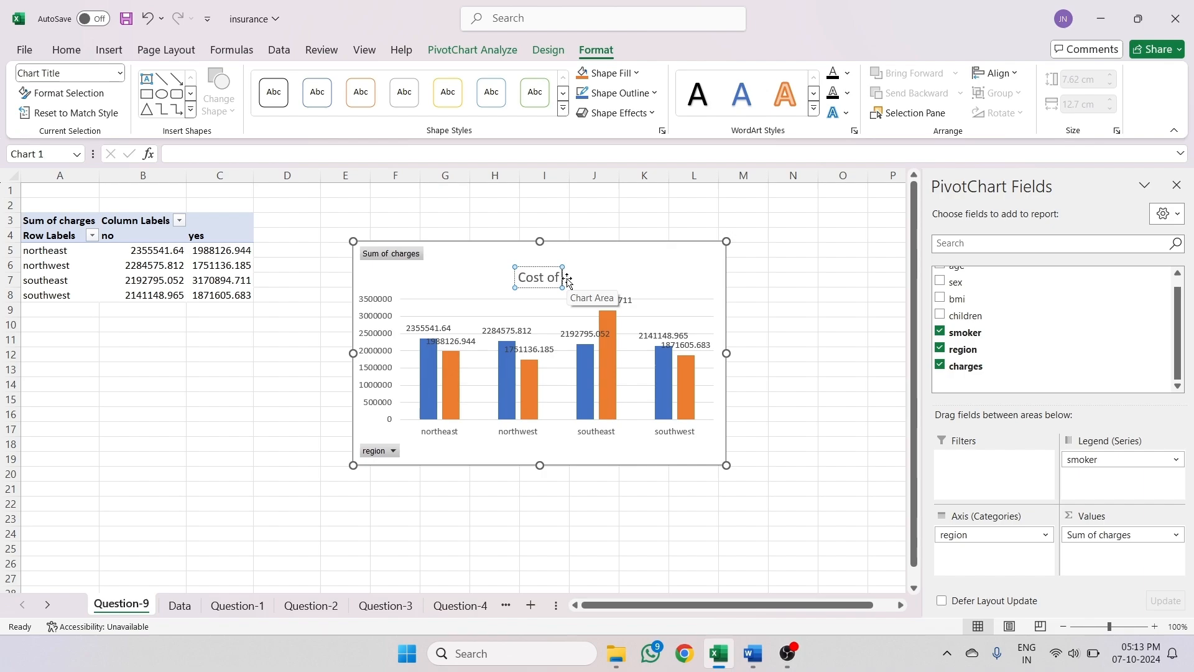
{"action": "type", "text": " Smoker"}
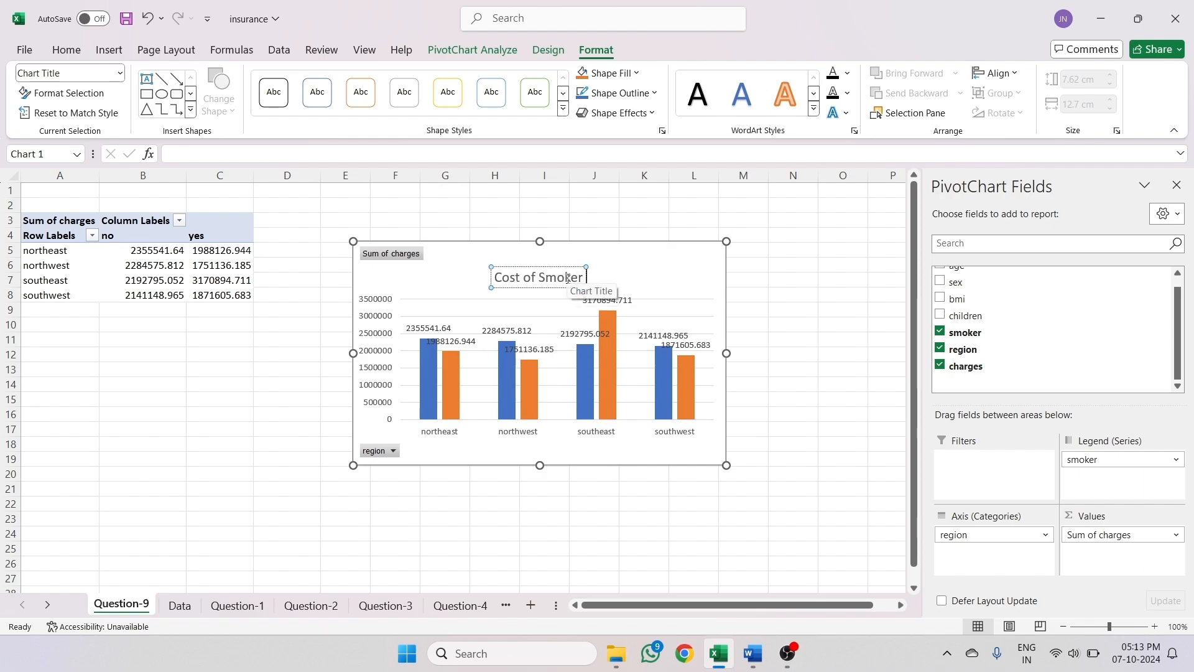
{"action": "type", "text": " IN"}
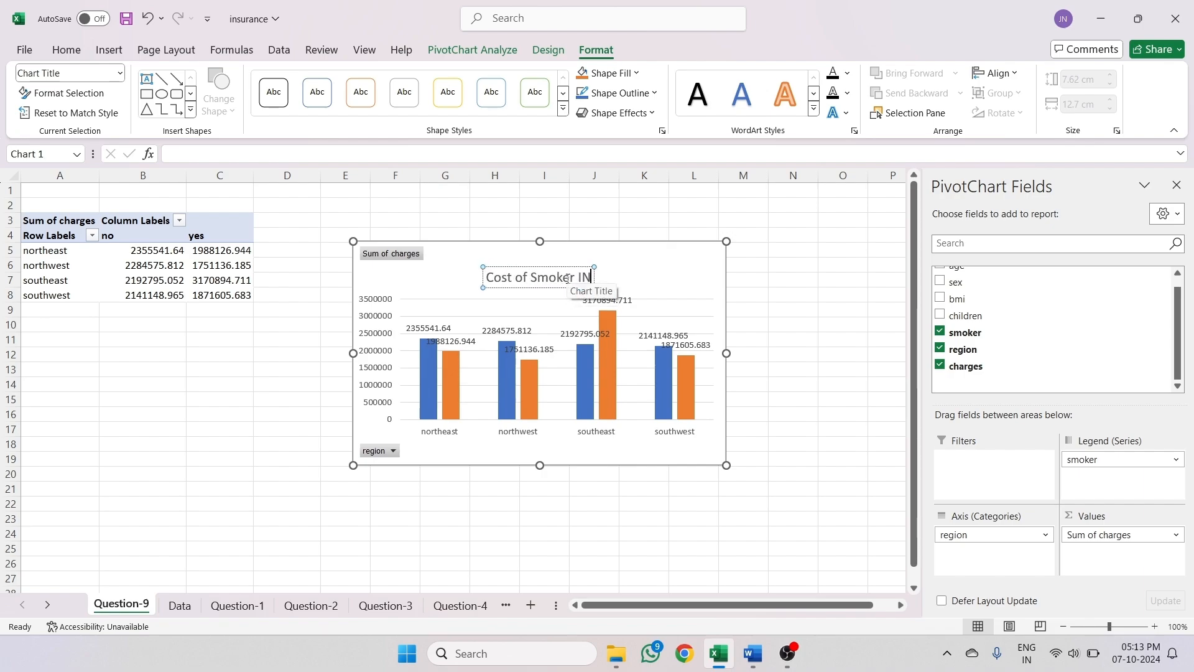
{"action": "type", "text": " Rd"}
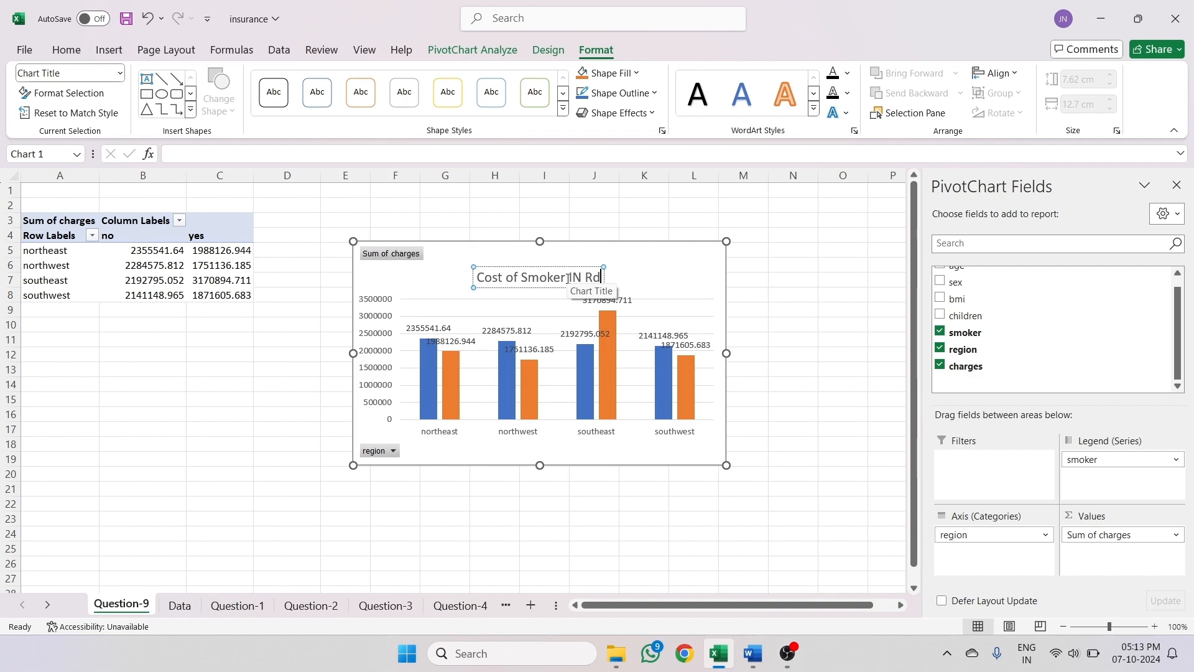
{"action": "key", "text": "BackSpace"}
{"action": "type", "text": "egio"}
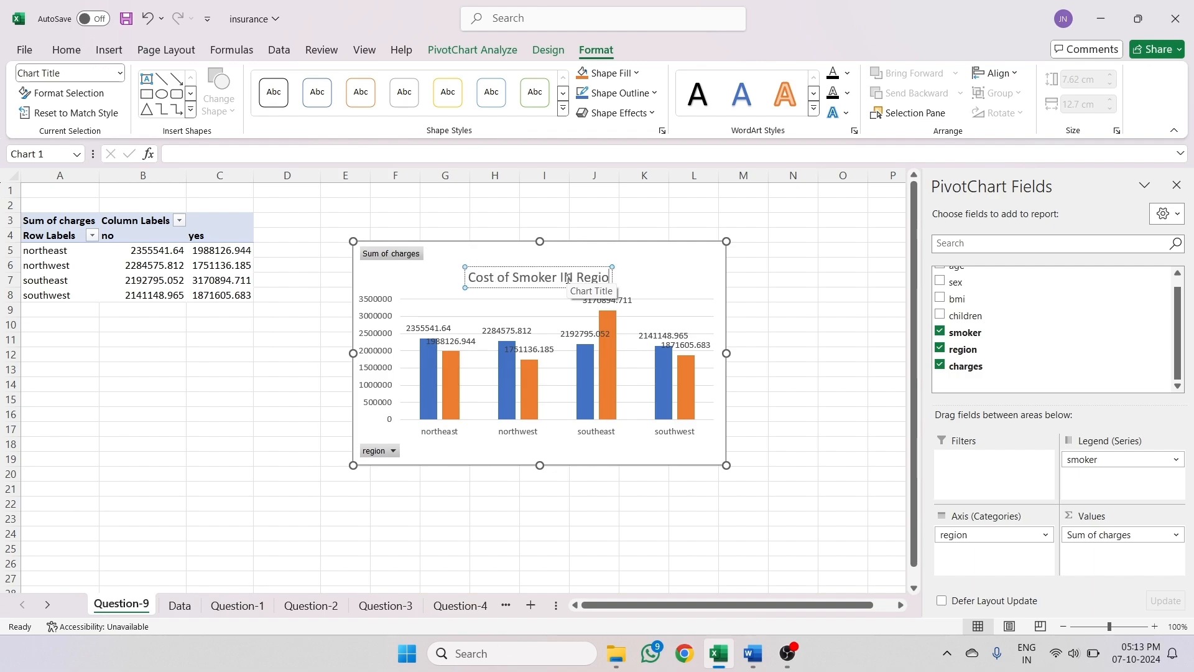
{"action": "type", "text": "n"}
{"action": "left_click", "coordinate": [837, 386]}
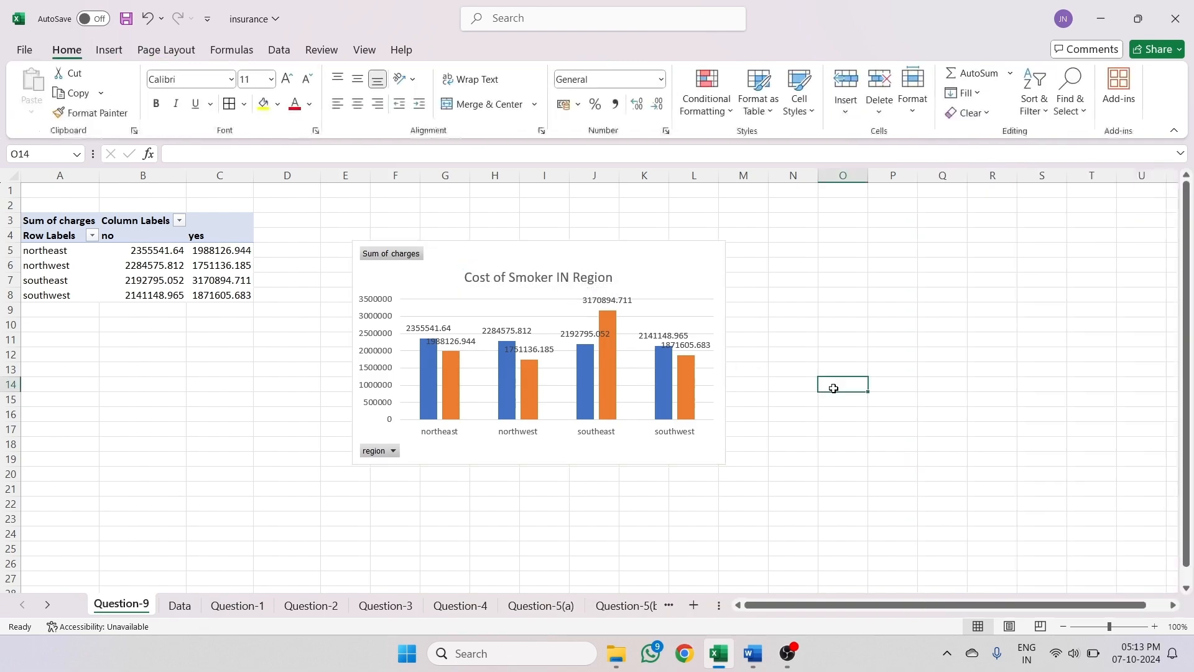
- Enlarge the PivotChart so that it extends to about column N and row 22
{"action": "left_click", "coordinate": [547, 265]}
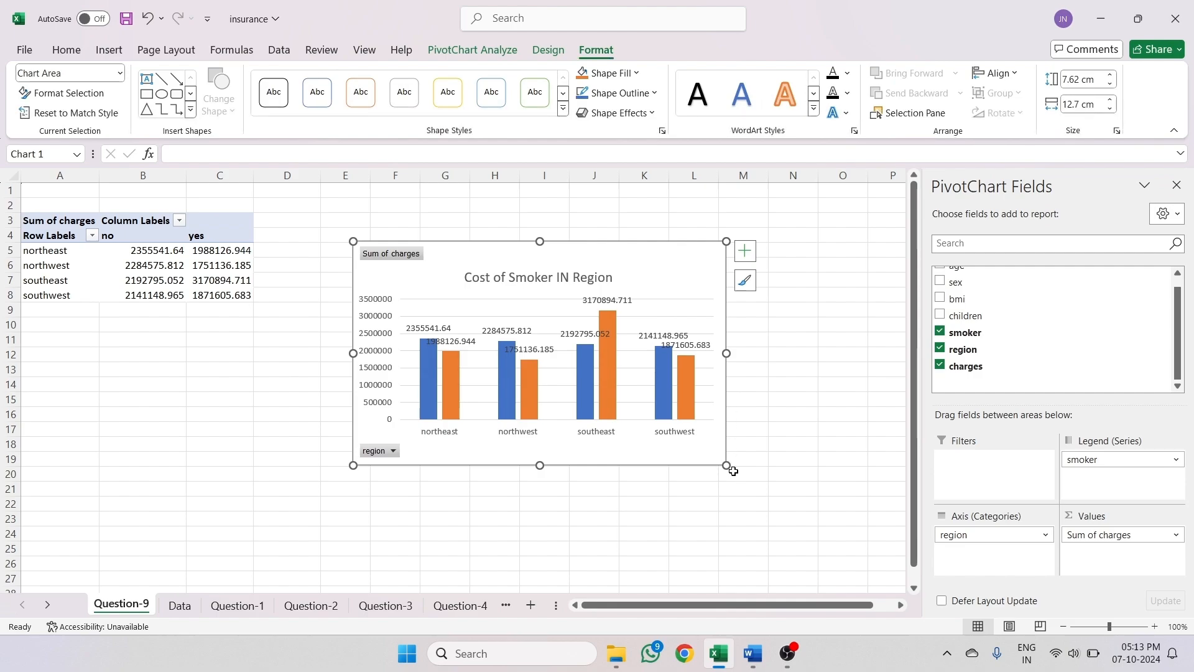
{"action": "left_click_drag", "start_coordinate": [727, 466], "coordinate": [780, 502]}
{"action": "left_click", "coordinate": [841, 354]}
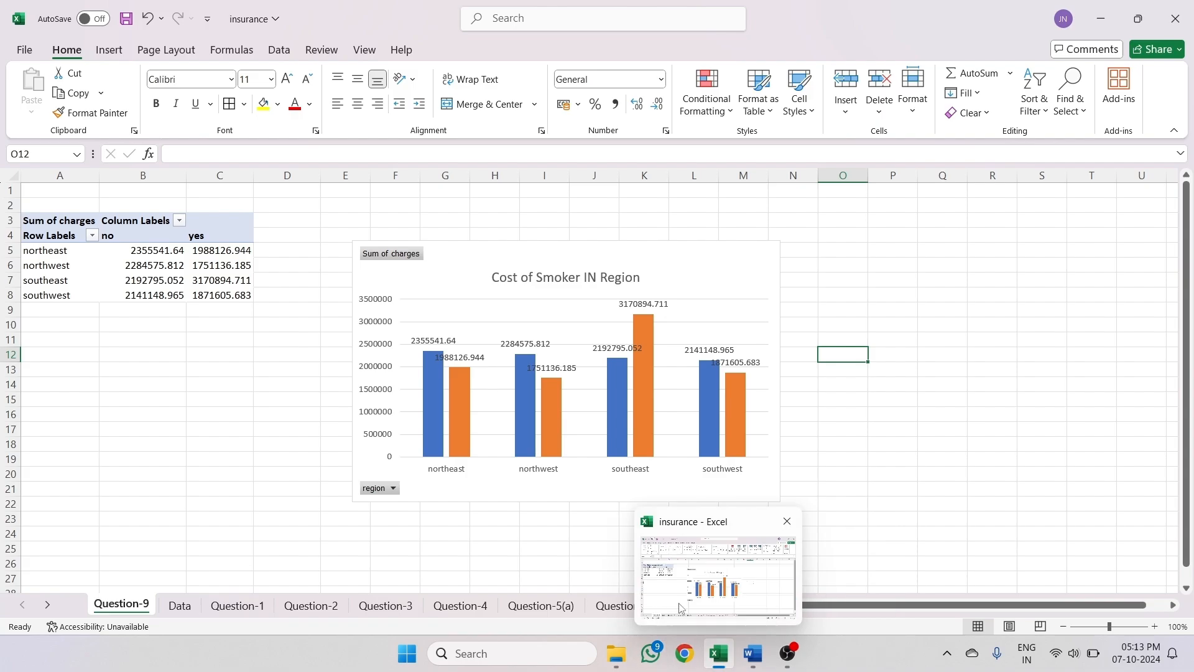
- Switch to the Project Details document in Word and highlight the whole Question 9 text, Smoking and Region Interaction, in yellow
{"action": "left_click", "coordinate": [754, 654]}
{"action": "left_click", "coordinate": [751, 655]}
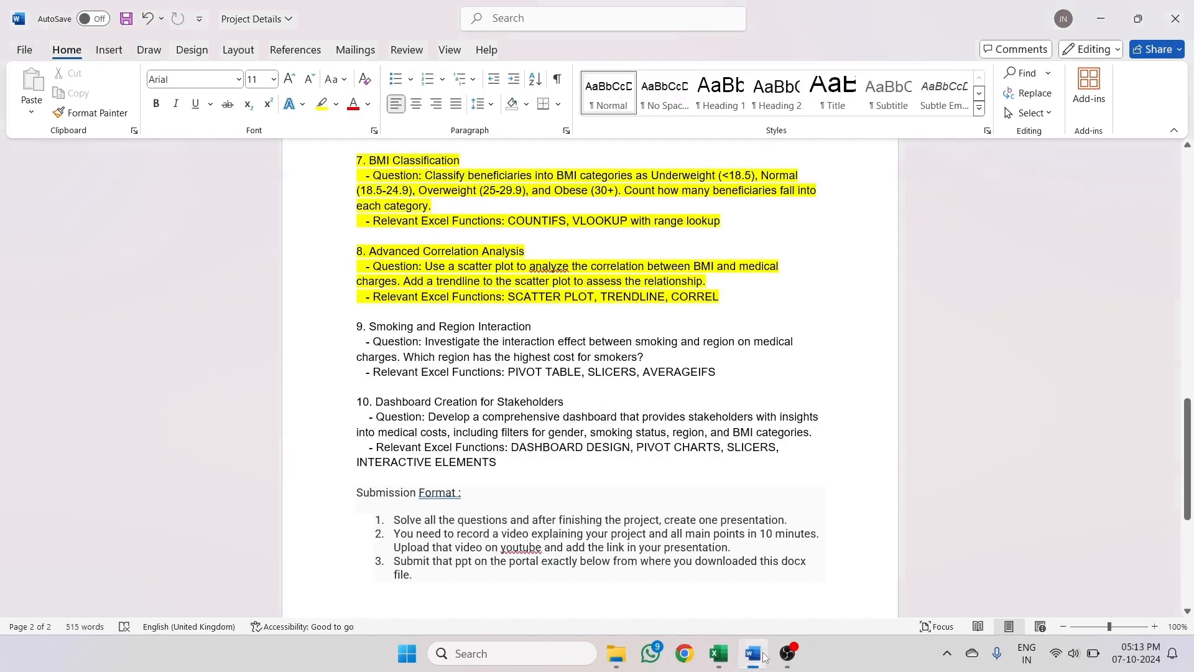
{"action": "left_click", "coordinate": [753, 658]}
{"action": "left_click", "coordinate": [756, 665]}
{"action": "left_click_drag", "start_coordinate": [727, 372], "coordinate": [336, 326]}
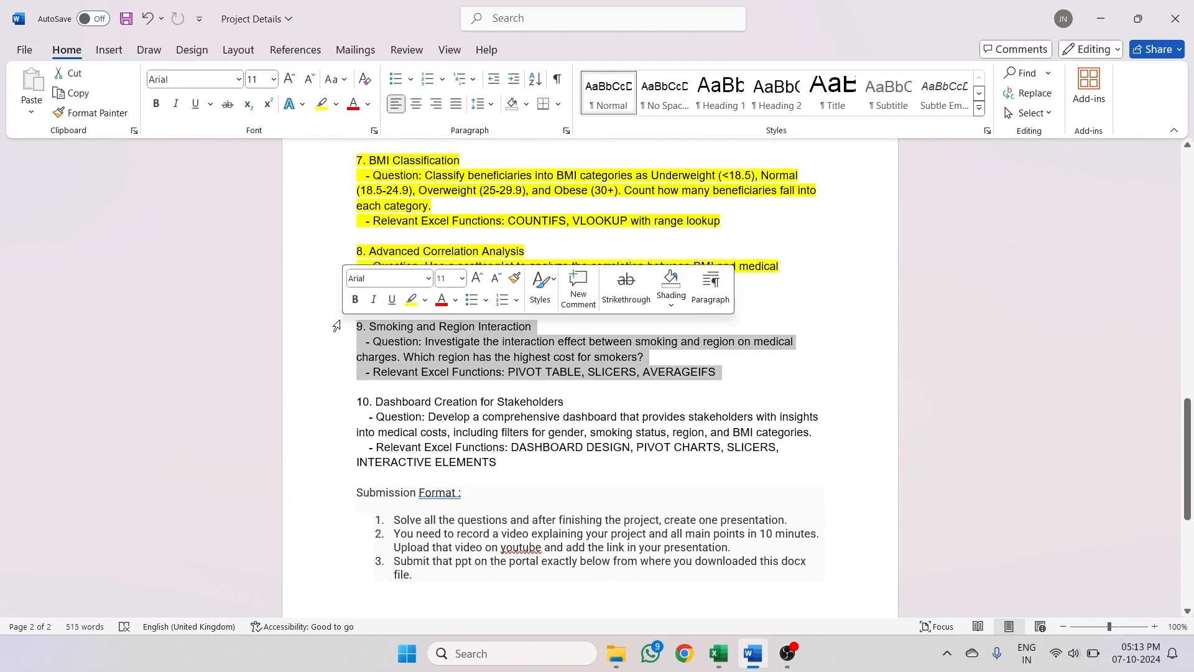
{"action": "left_click", "coordinate": [321, 104]}
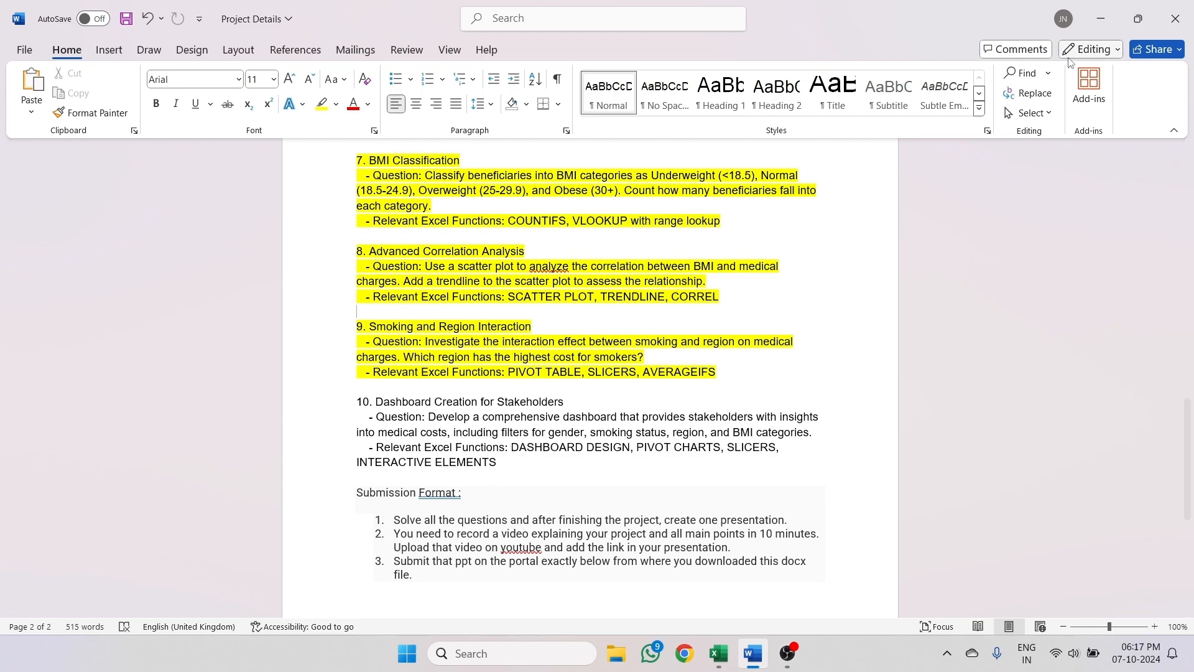
- Switch back to the insurance workbook in Excel and add a new worksheet named Deshboard after the Data sheet
{"action": "left_click", "coordinate": [718, 654]}
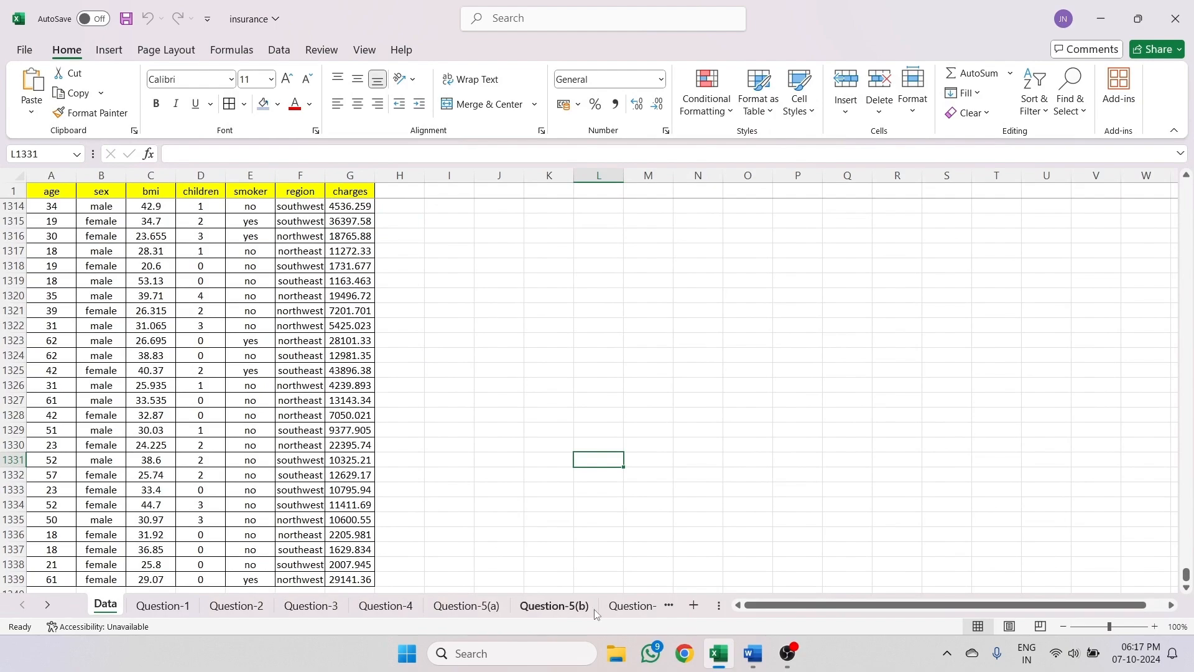
{"action": "left_click", "coordinate": [694, 605]}
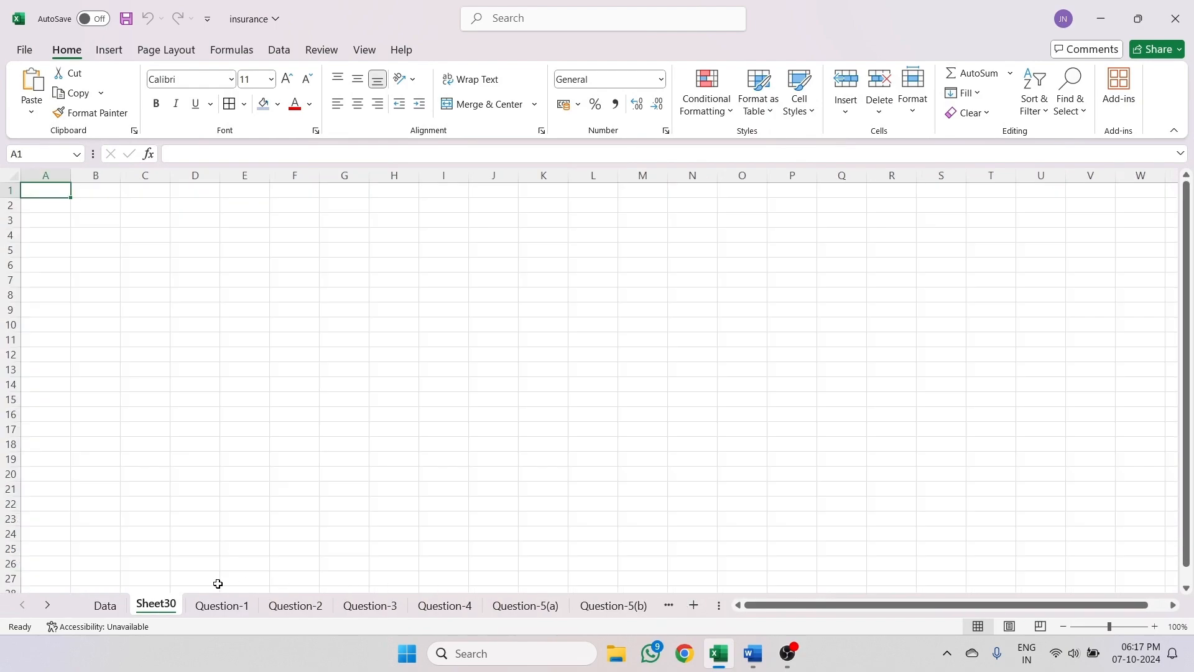
{"action": "double_click", "coordinate": [163, 606]}
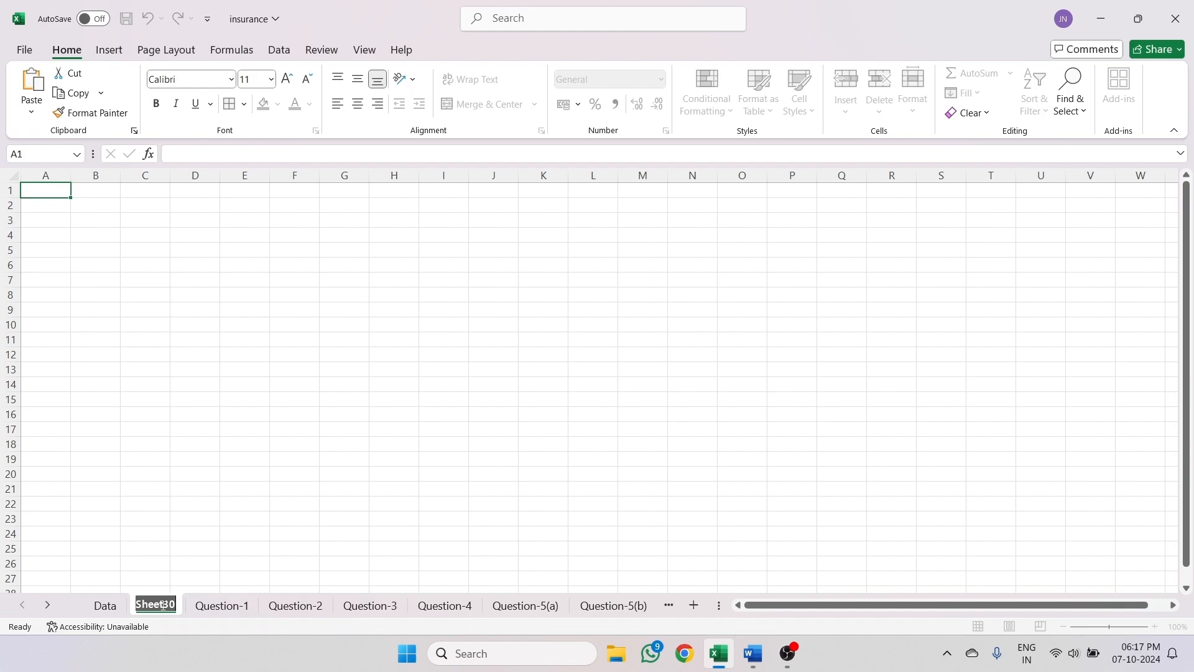
{"action": "type", "text": "Des"}
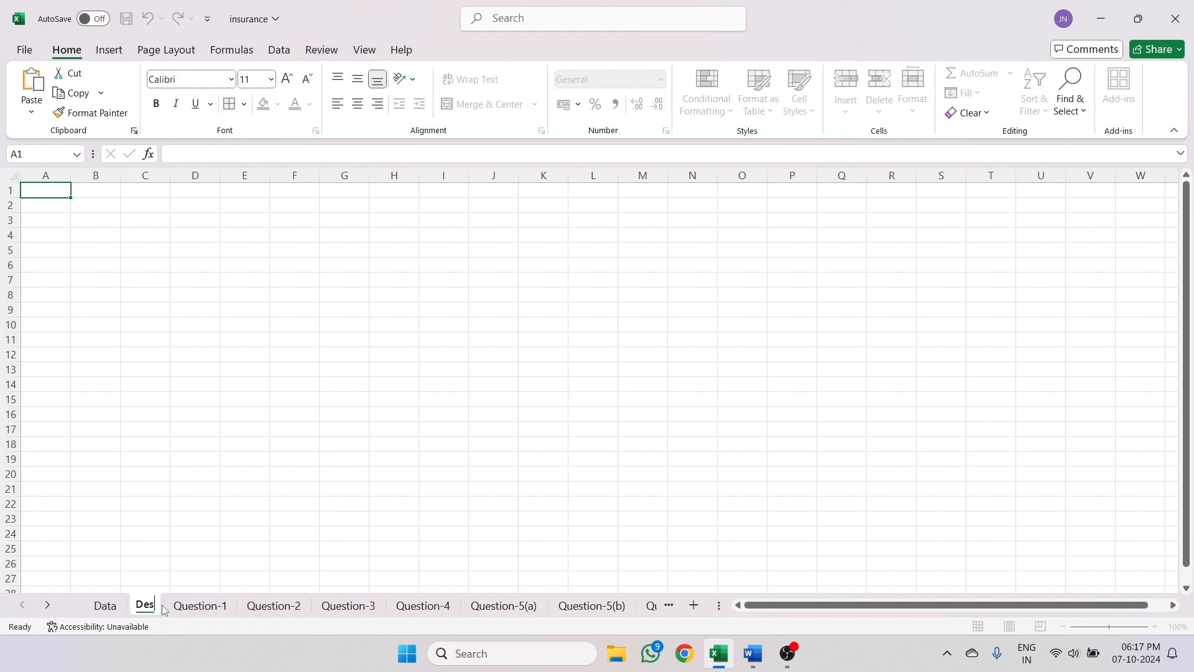
{"action": "type", "text": "hboard"}
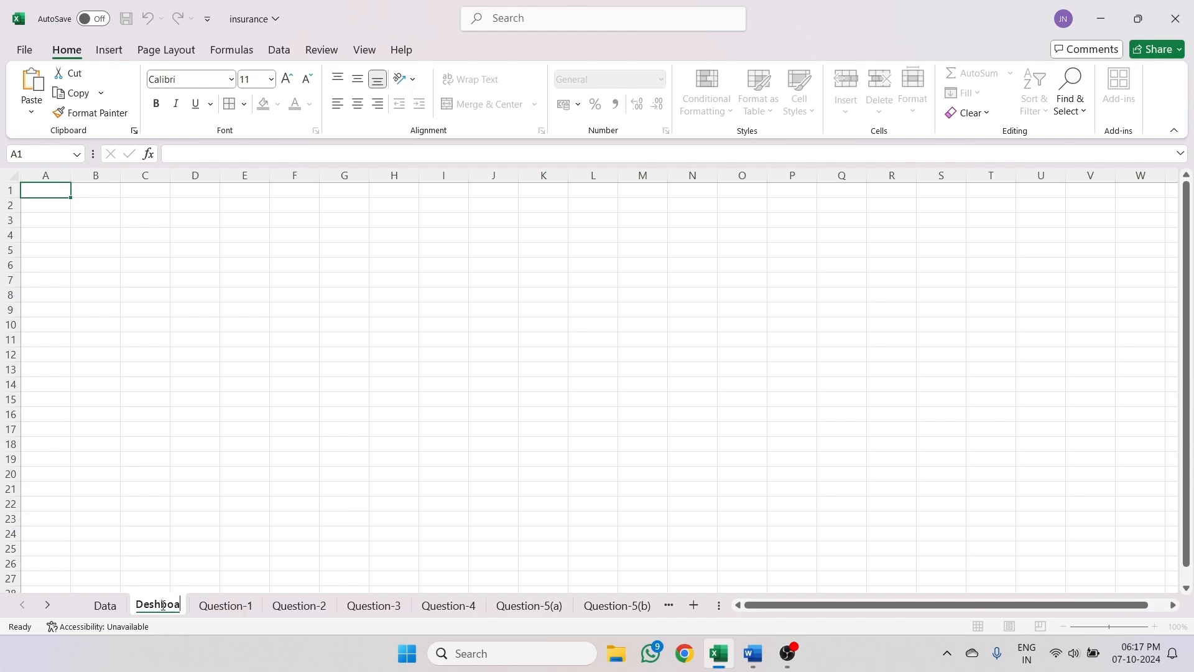
{"action": "left_click", "coordinate": [86, 234]}
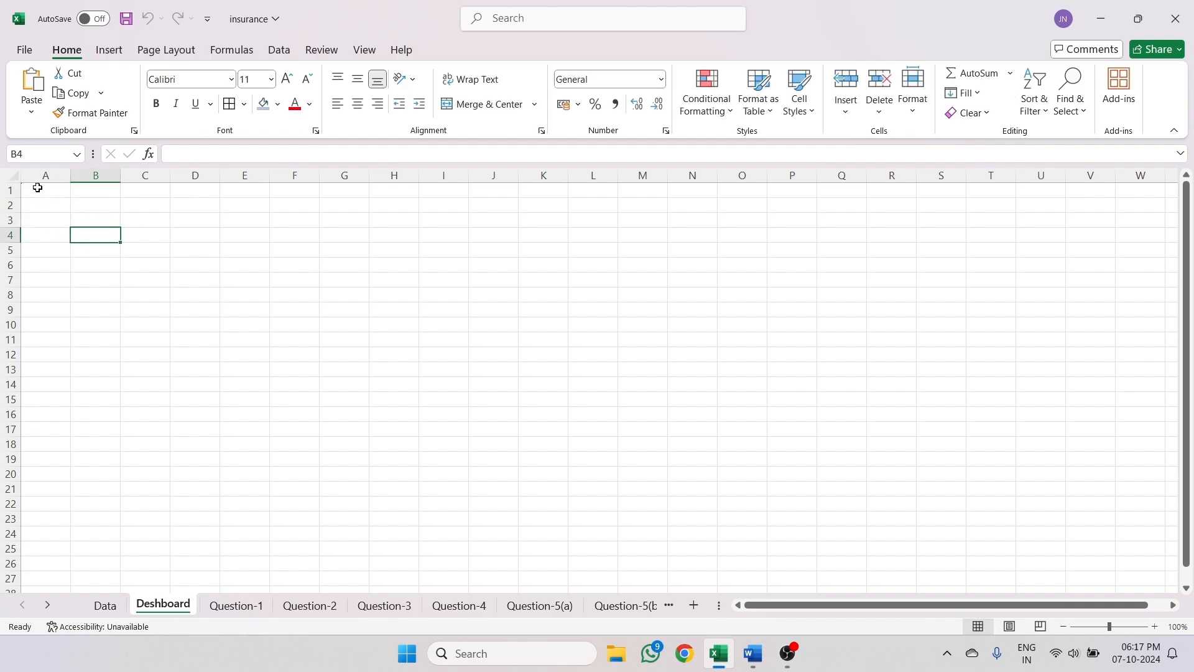
- Hide the gridlines on the Deshboard worksheet
{"action": "left_click_drag", "start_coordinate": [39, 191], "coordinate": [1170, 589]}
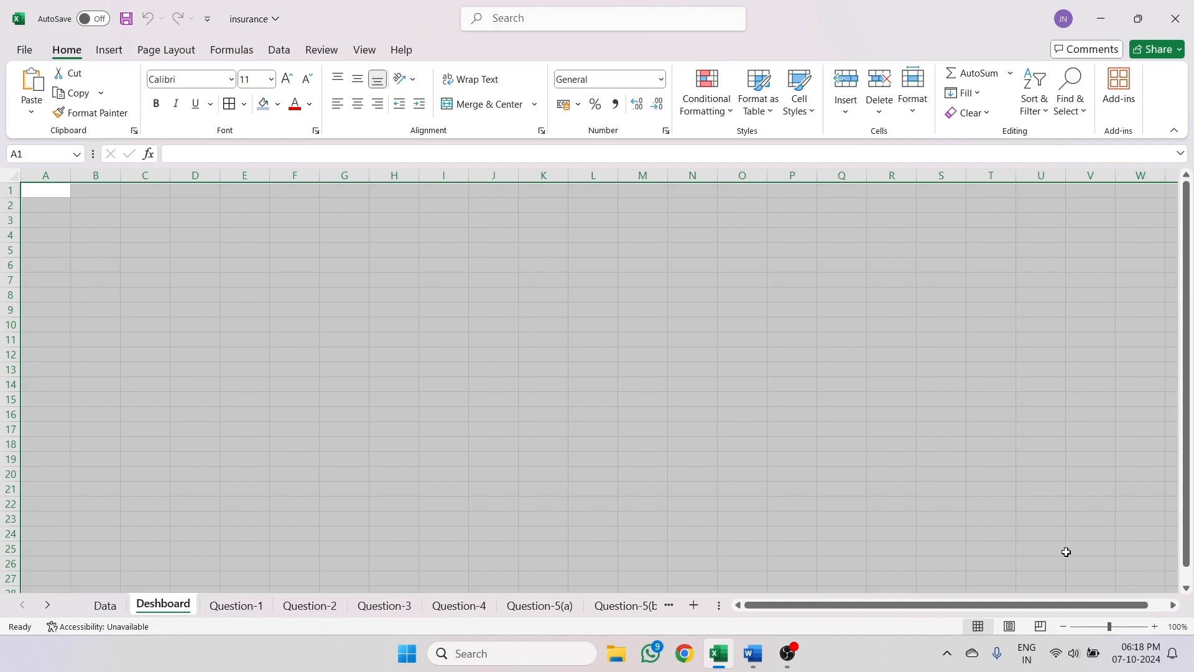
{"action": "left_click", "coordinate": [322, 51]}
{"action": "left_click", "coordinate": [362, 52]}
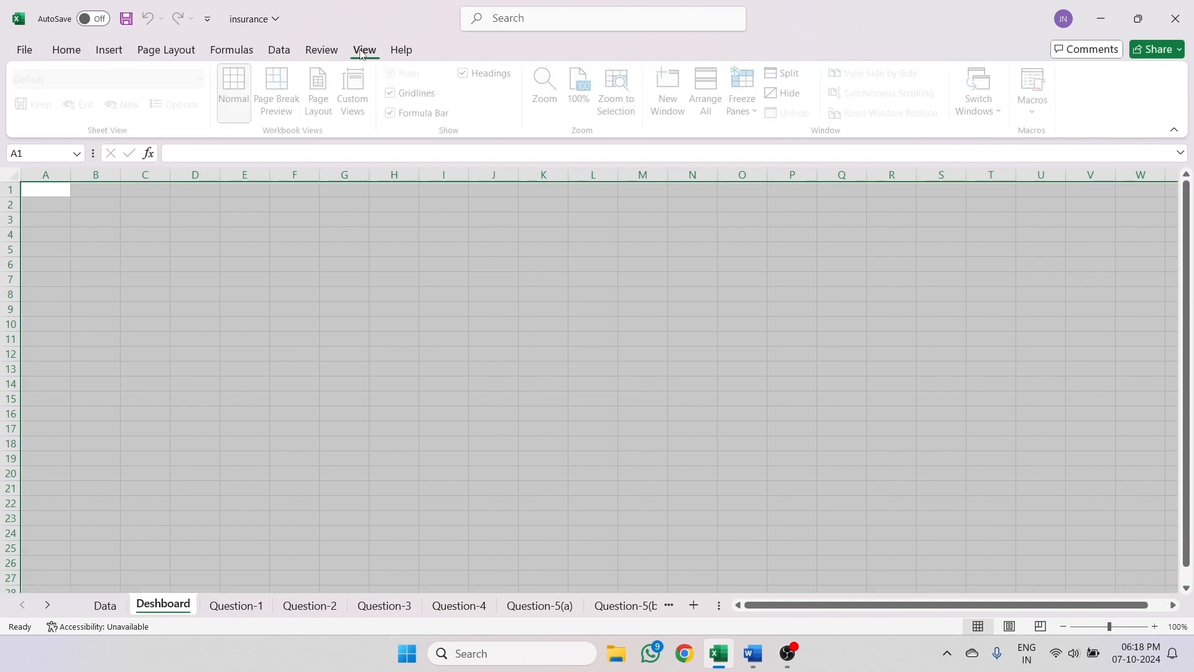
{"action": "left_click", "coordinate": [394, 94]}
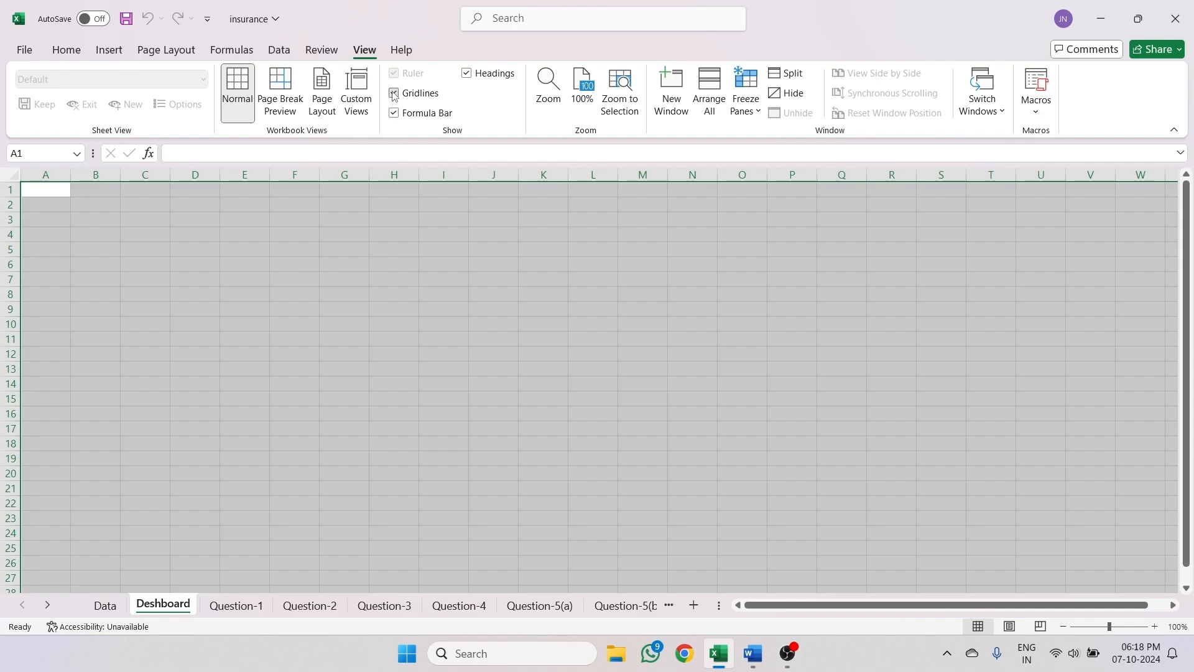
{"action": "left_click", "coordinate": [328, 288]}
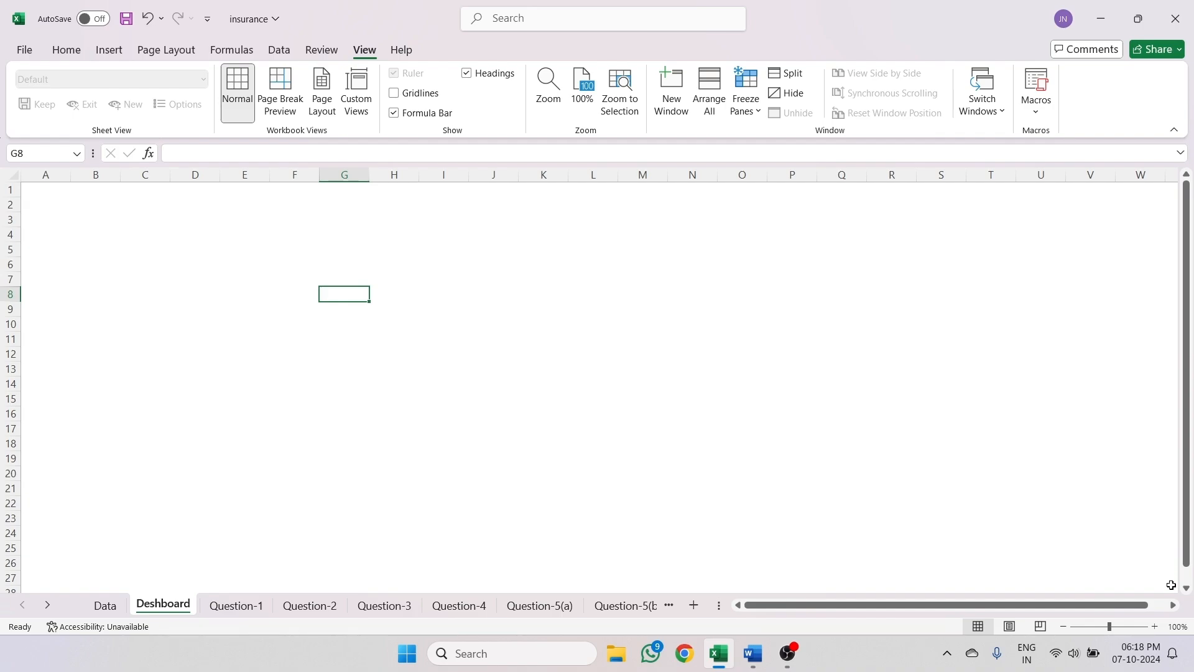
- Fill the range A1:X27 of the Deshboard worksheet with a light tint of Blue, Accent 5
{"action": "left_click_drag", "start_coordinate": [1172, 580], "coordinate": [7, 103]}
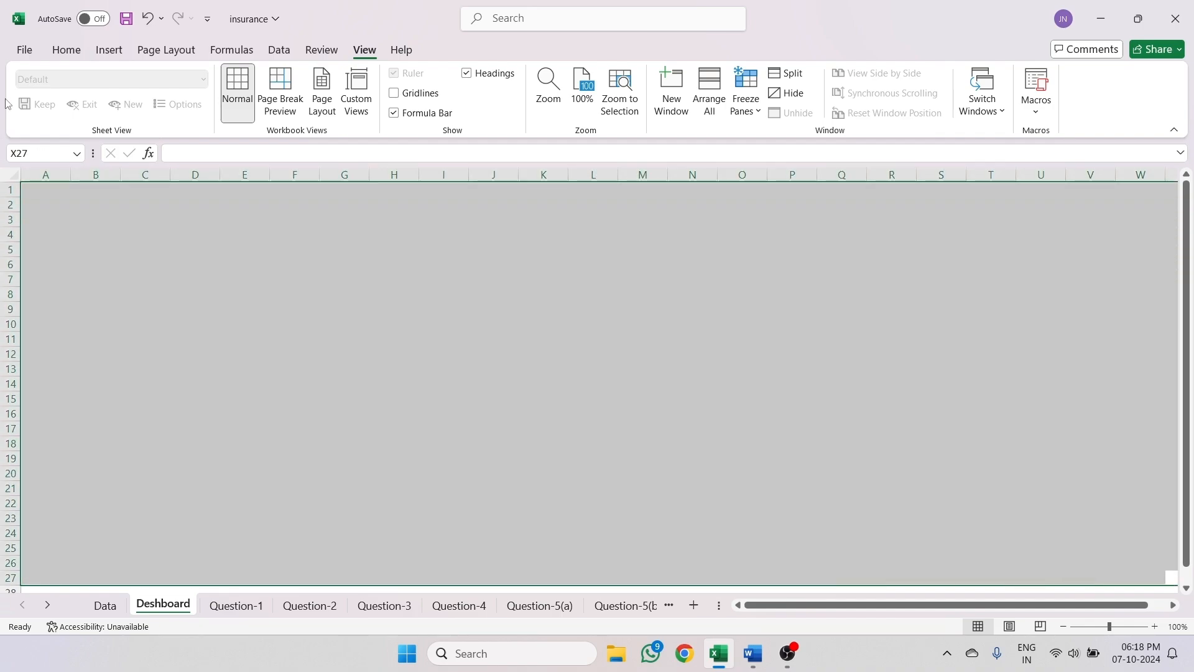
{"action": "left_click", "coordinate": [66, 50]}
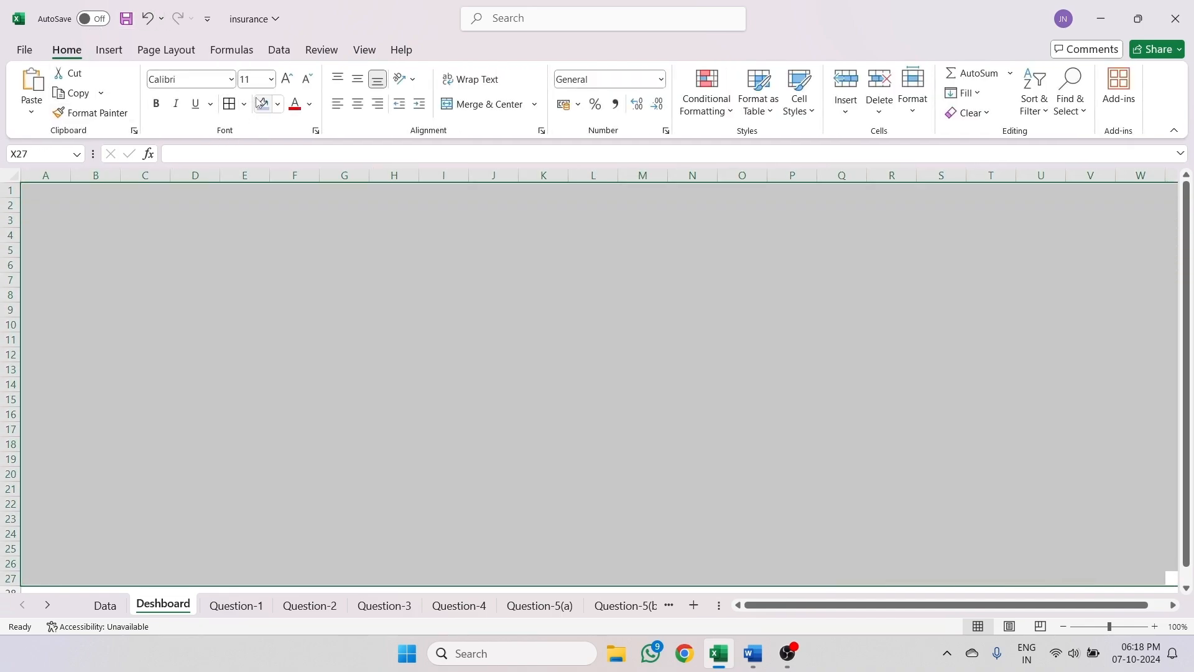
{"action": "left_click", "coordinate": [277, 105]}
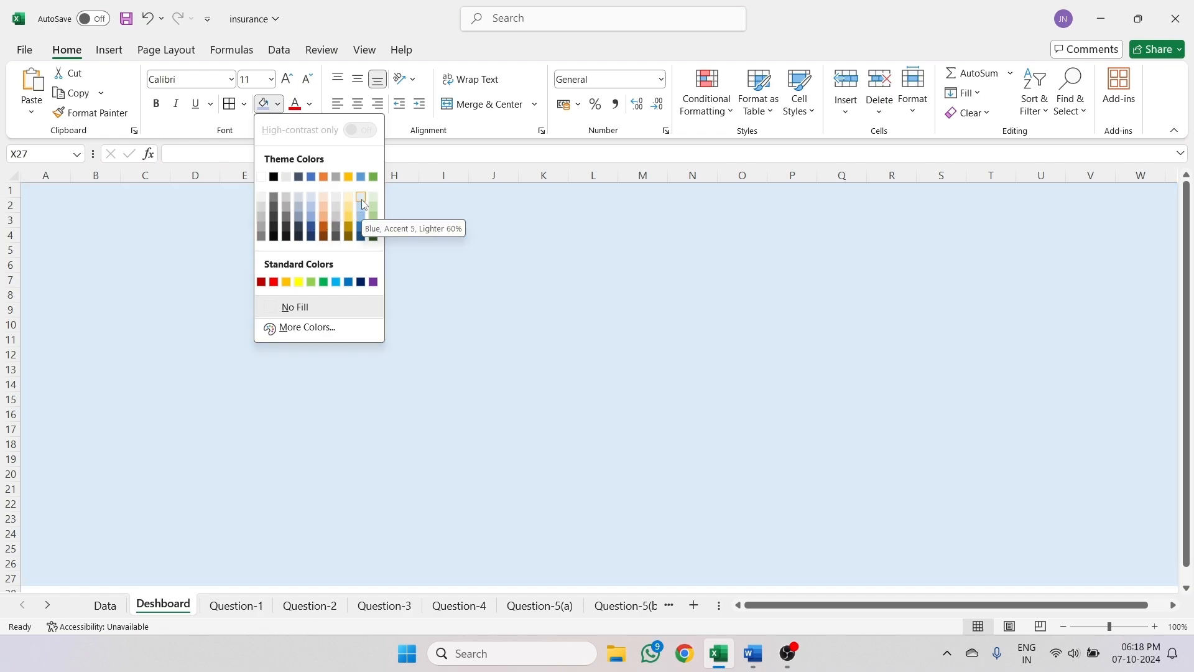
{"action": "left_click", "coordinate": [361, 198]}
{"action": "left_click", "coordinate": [384, 269]}
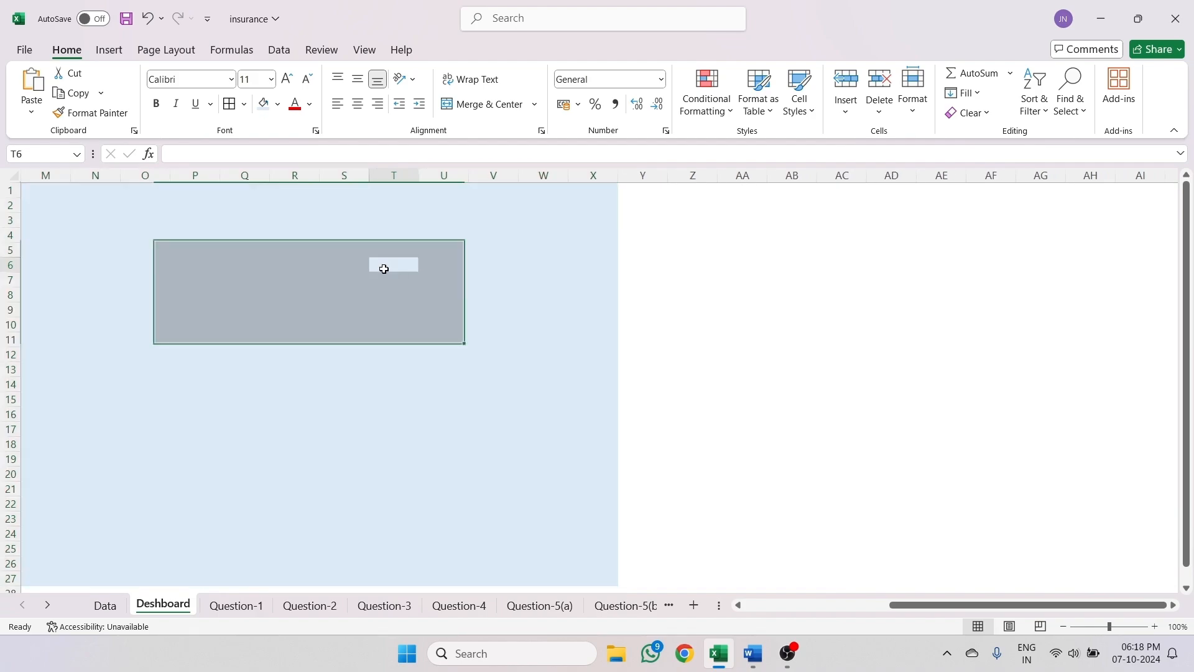
{"action": "left_click_drag", "start_coordinate": [913, 608], "coordinate": [729, 615]}
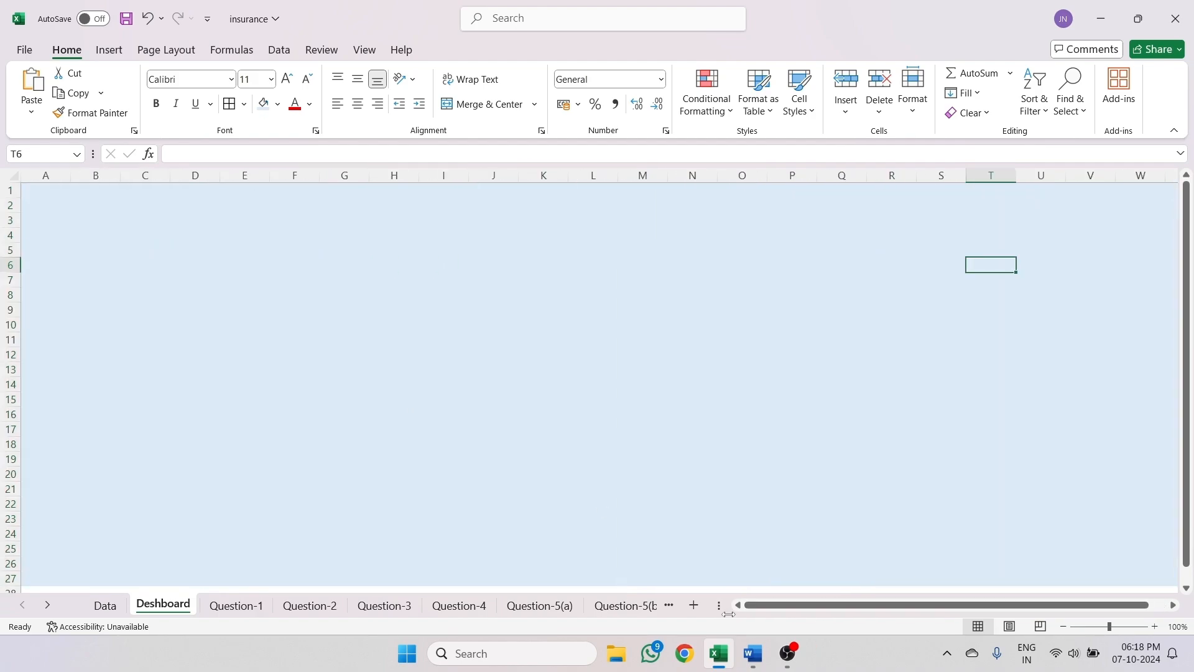
{"action": "left_click", "coordinate": [251, 305]}
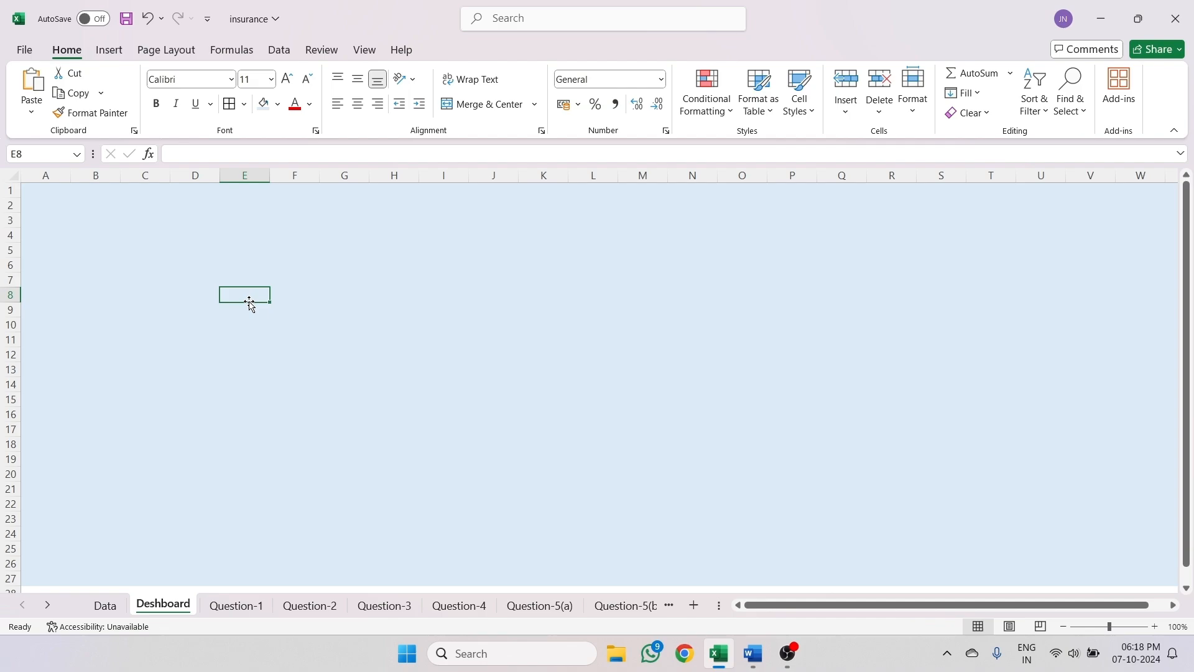
- Draw a rectangle about 14.35 cm wide and 2.1 cm high across columns A to I in the first rows
{"action": "left_click", "coordinate": [109, 50]}
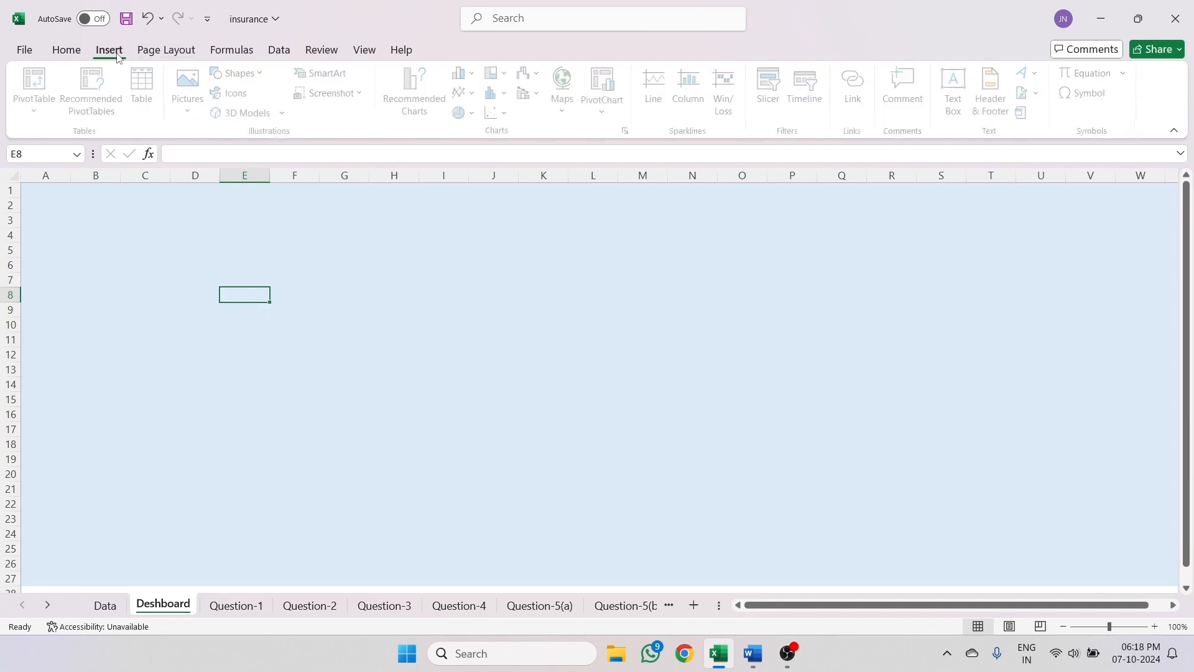
{"action": "left_click", "coordinate": [244, 74]}
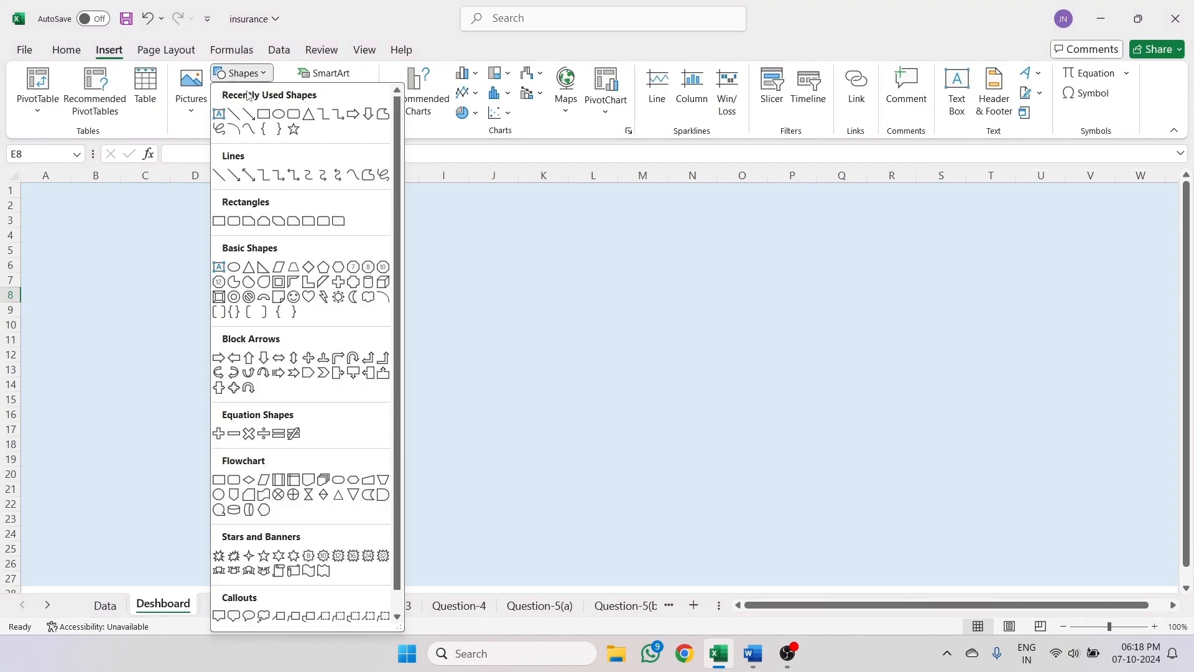
{"action": "left_click", "coordinate": [264, 116]}
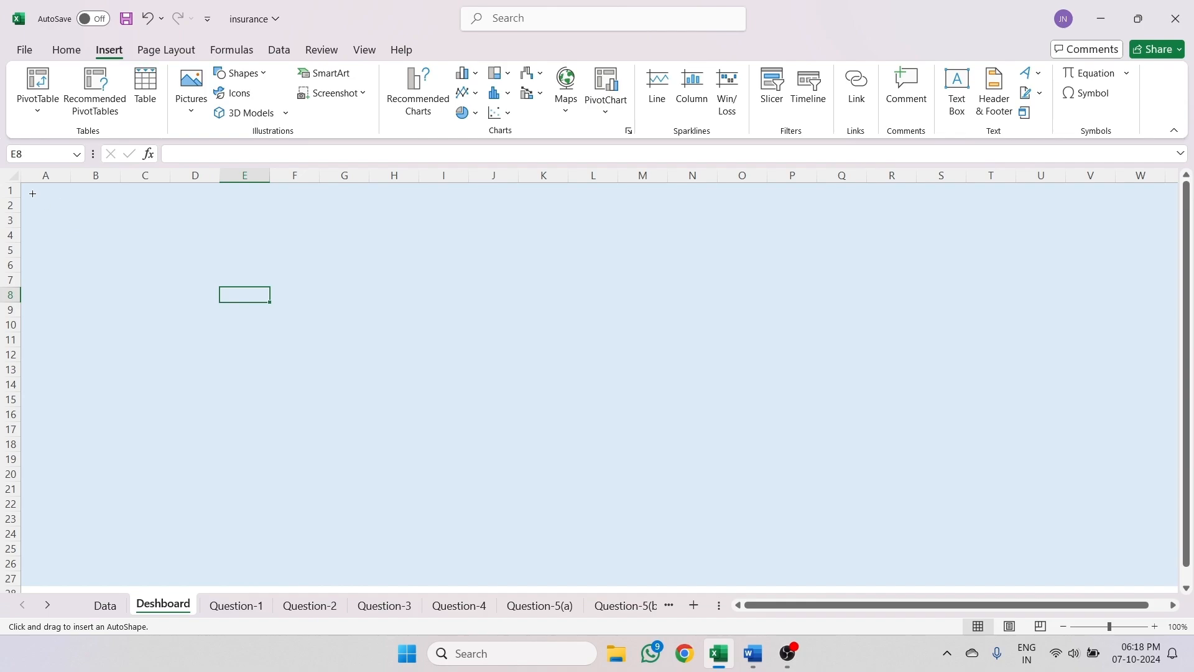
{"action": "mouse_move", "coordinate": [28, 185]}
{"action": "left_mouse_down"}
{"action": "mouse_move", "coordinate": [40, 200]}
{"action": "mouse_move", "coordinate": [329, 249]}
{"action": "mouse_move", "coordinate": [456, 259]}
{"action": "mouse_move", "coordinate": [450, 246]}
{"action": "left_mouse_up"}
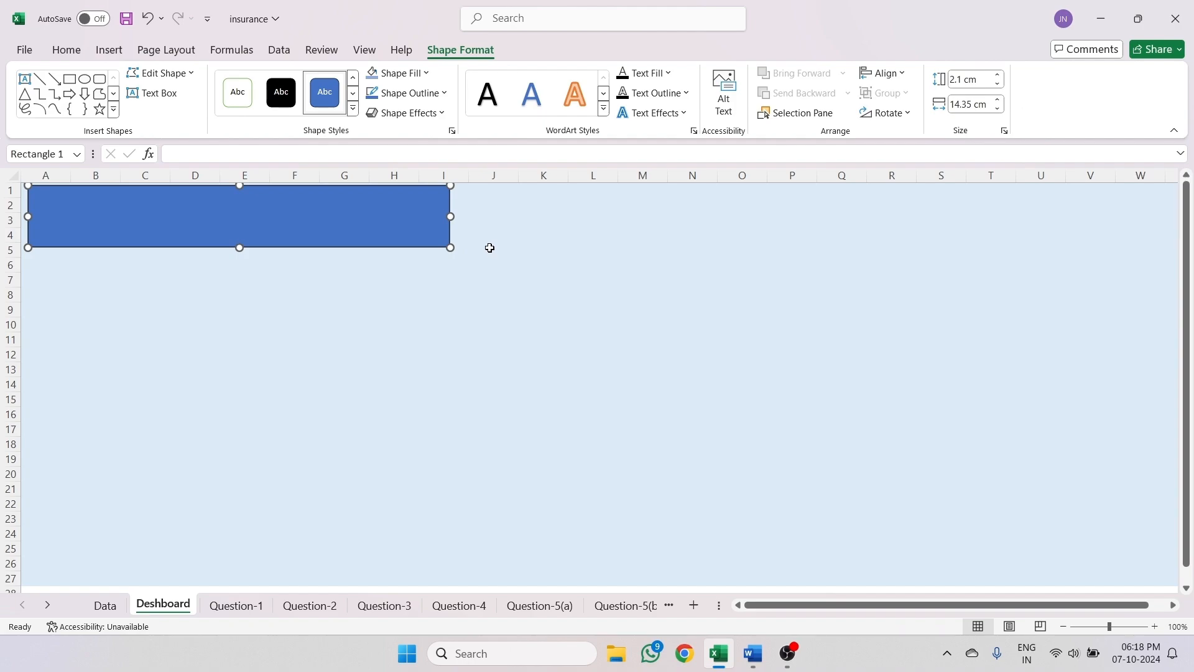
{"action": "left_click", "coordinate": [361, 299]}
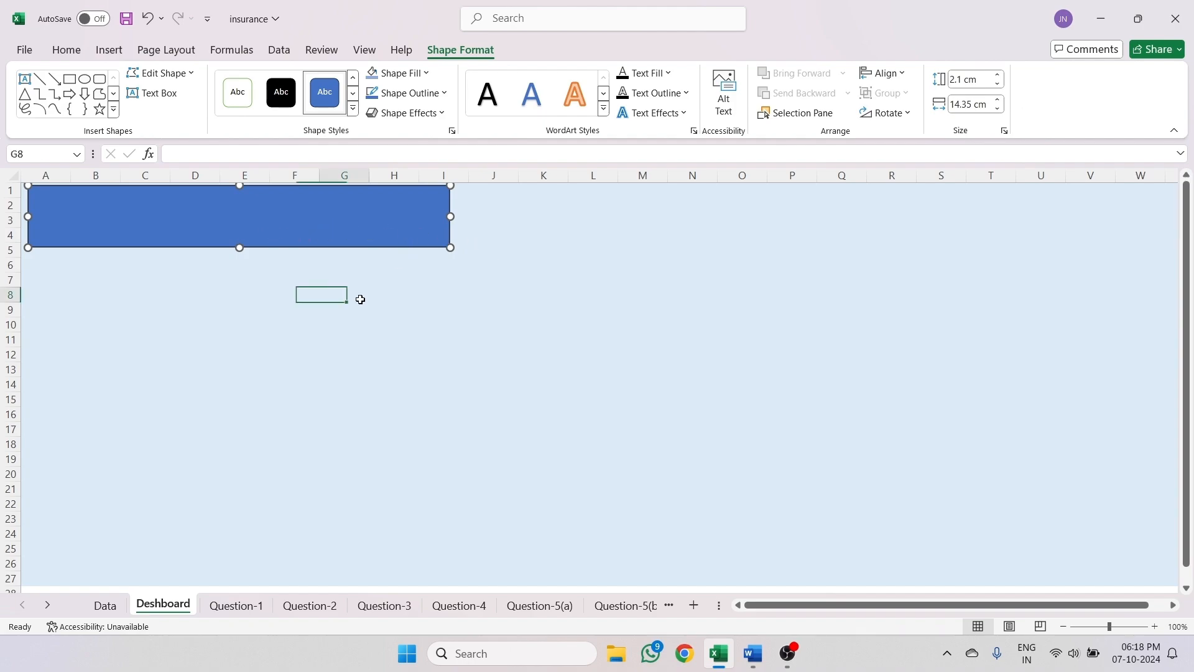
- Insert a text box inside the blue rectangle and stretch it so that only a narrow blue border remains around it
{"action": "left_click", "coordinate": [244, 208]}
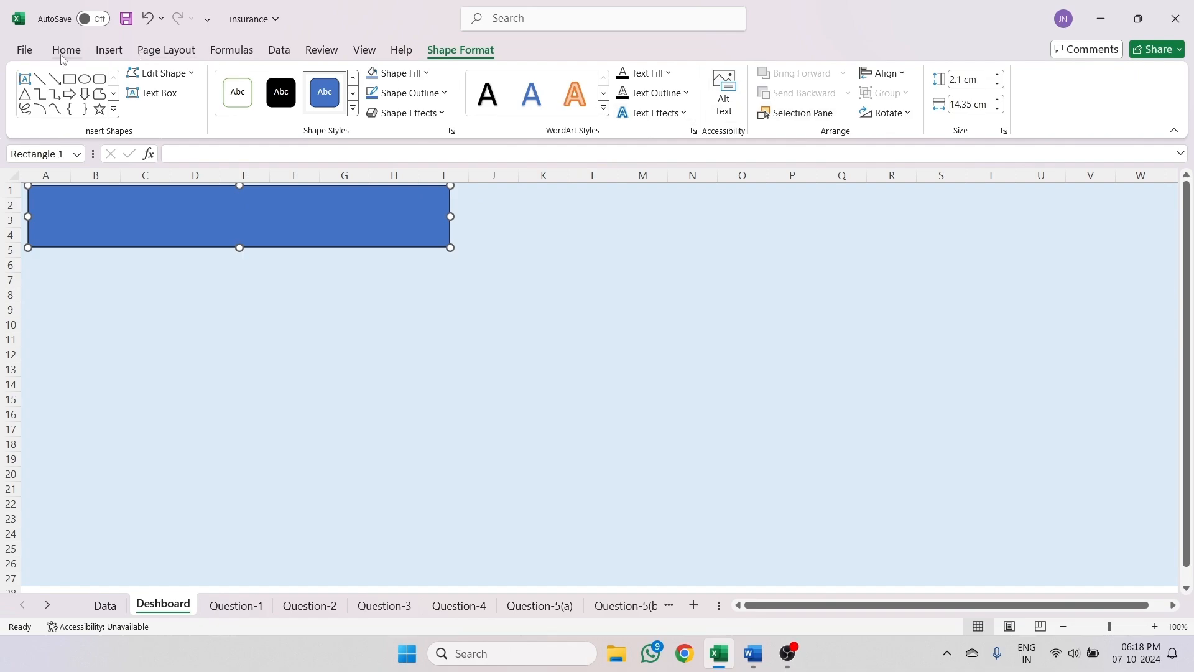
{"action": "left_click", "coordinate": [114, 51]}
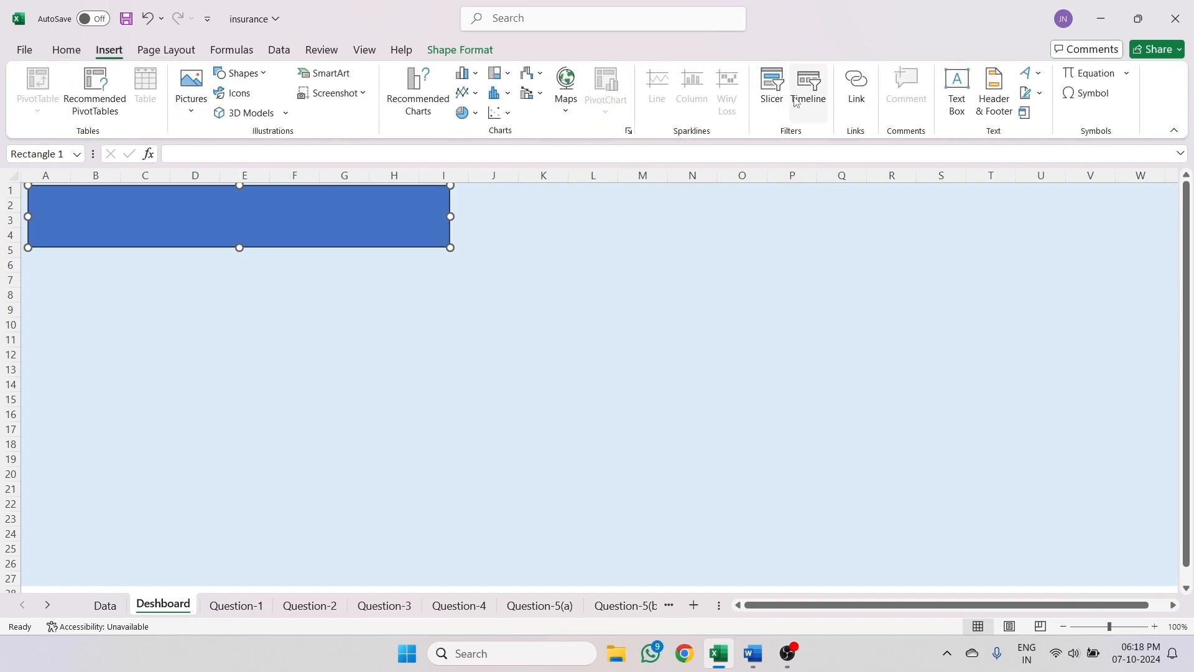
{"action": "left_click", "coordinate": [956, 93]}
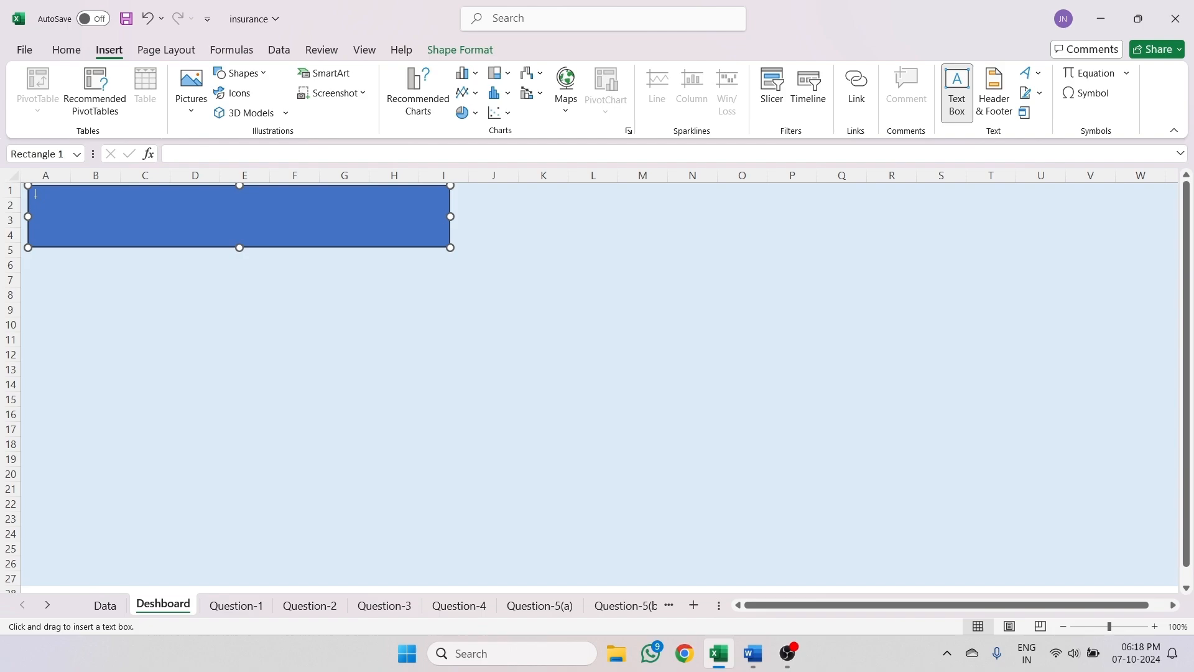
{"action": "left_click_drag", "start_coordinate": [36, 196], "coordinate": [432, 236]}
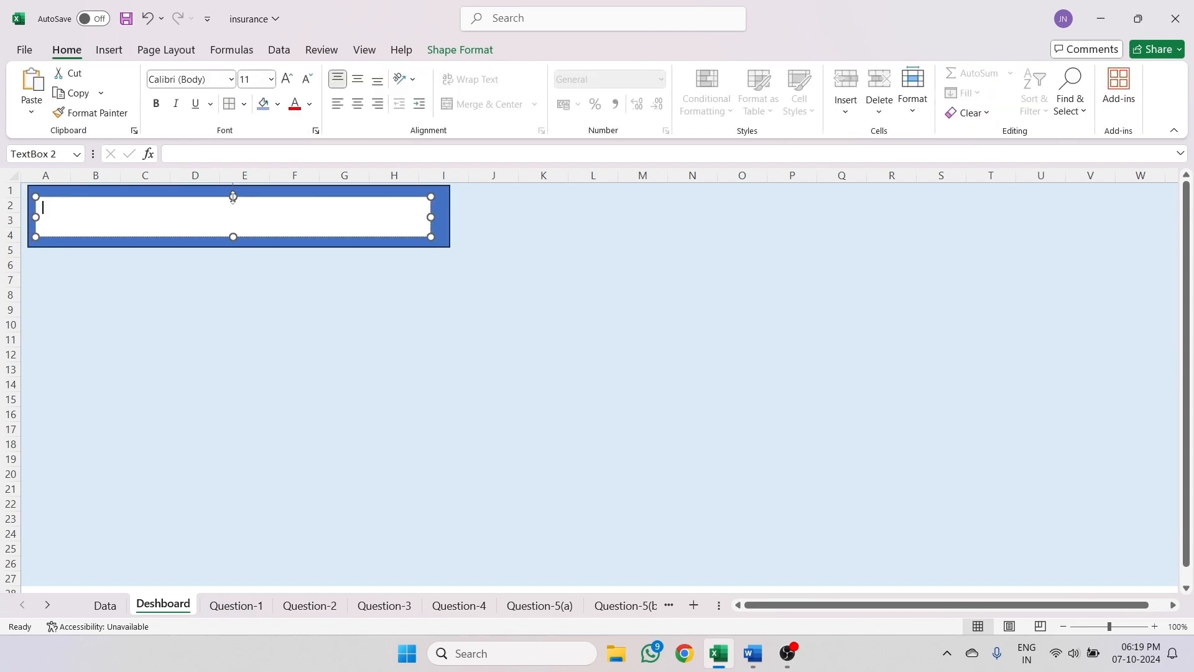
{"action": "left_click_drag", "start_coordinate": [233, 196], "coordinate": [234, 190]}
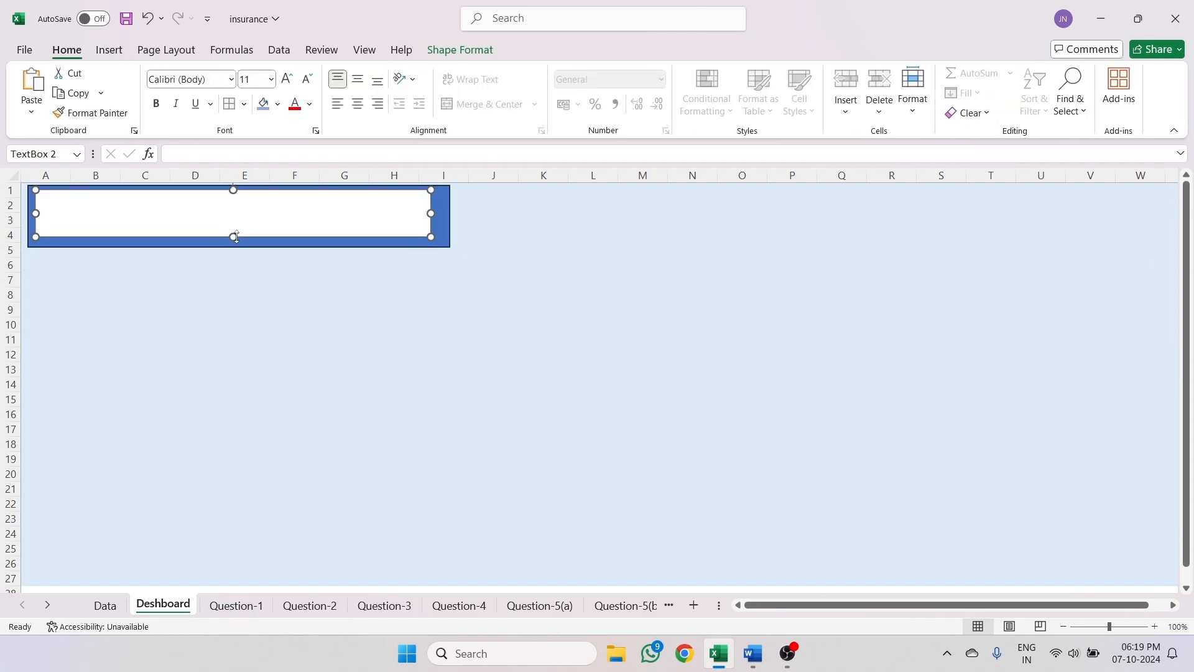
{"action": "left_click_drag", "start_coordinate": [235, 237], "coordinate": [234, 242]}
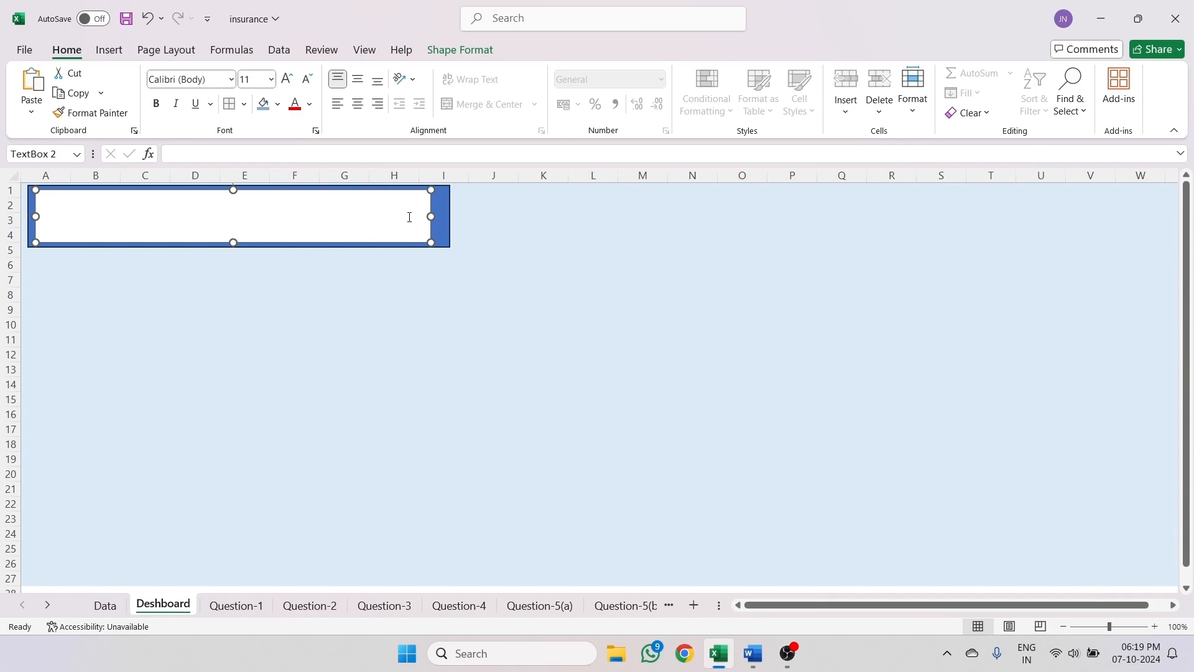
{"action": "left_click_drag", "start_coordinate": [434, 215], "coordinate": [444, 215]}
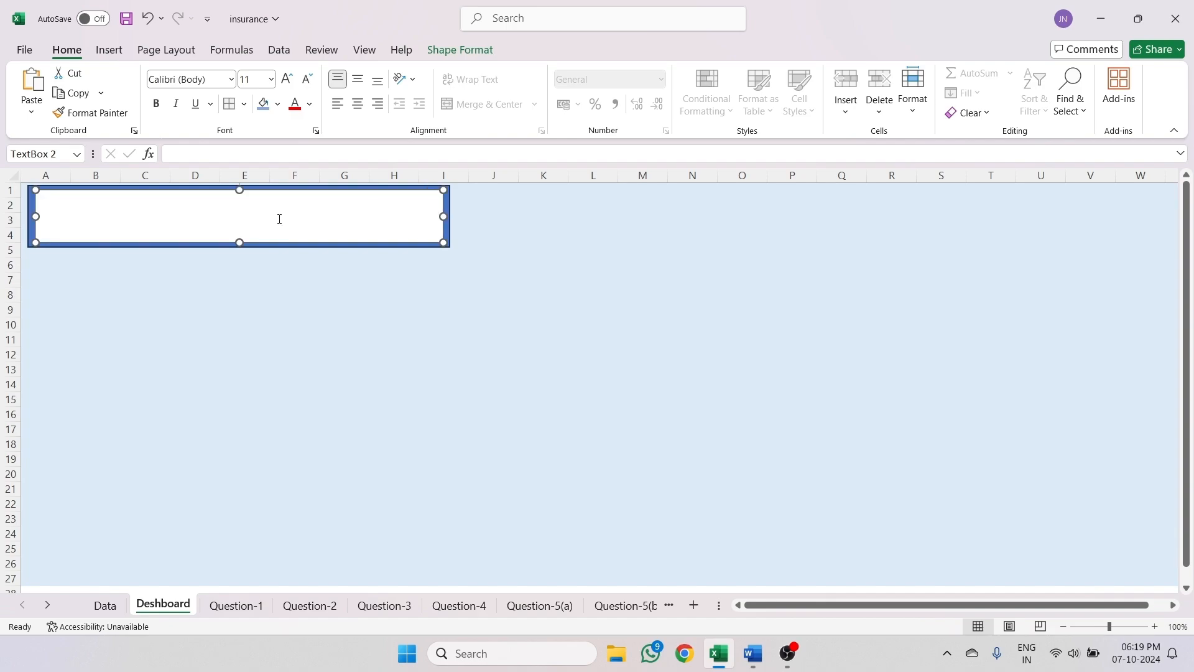
- Enter the title Insurance Data Analysis in the text box and make it bold, centred and 36 points in size
{"action": "left_click", "coordinate": [279, 219]}
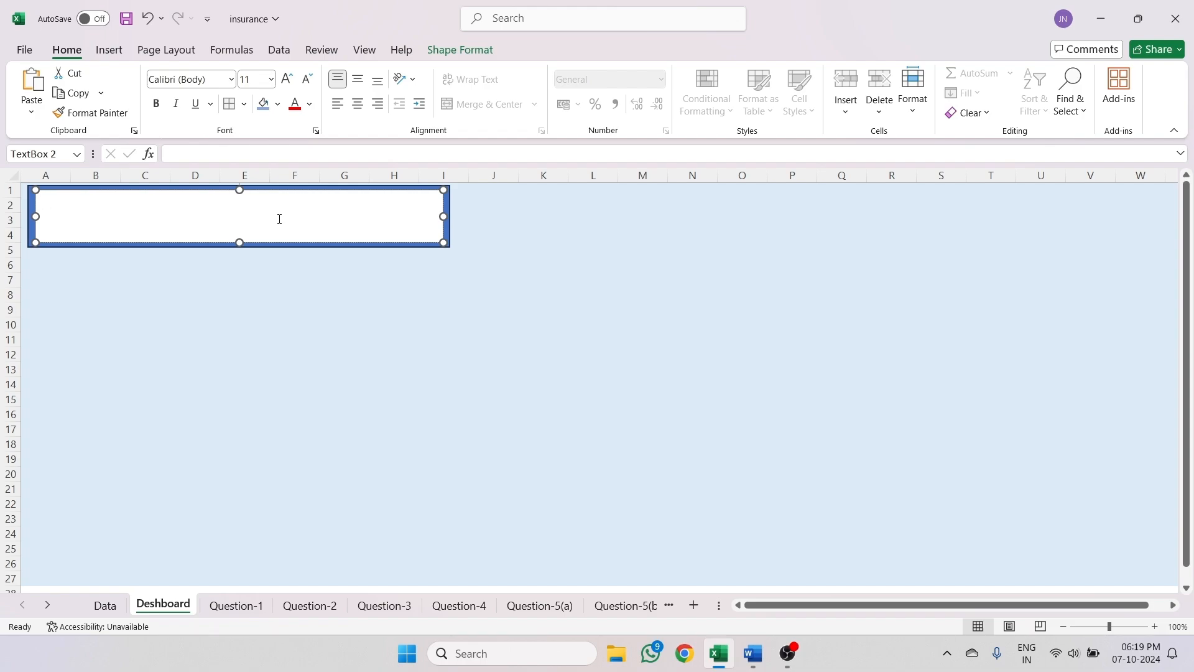
{"action": "type", "text": "Insurance Data Analysis"}
{"action": "key", "text": "ctrl+a"}
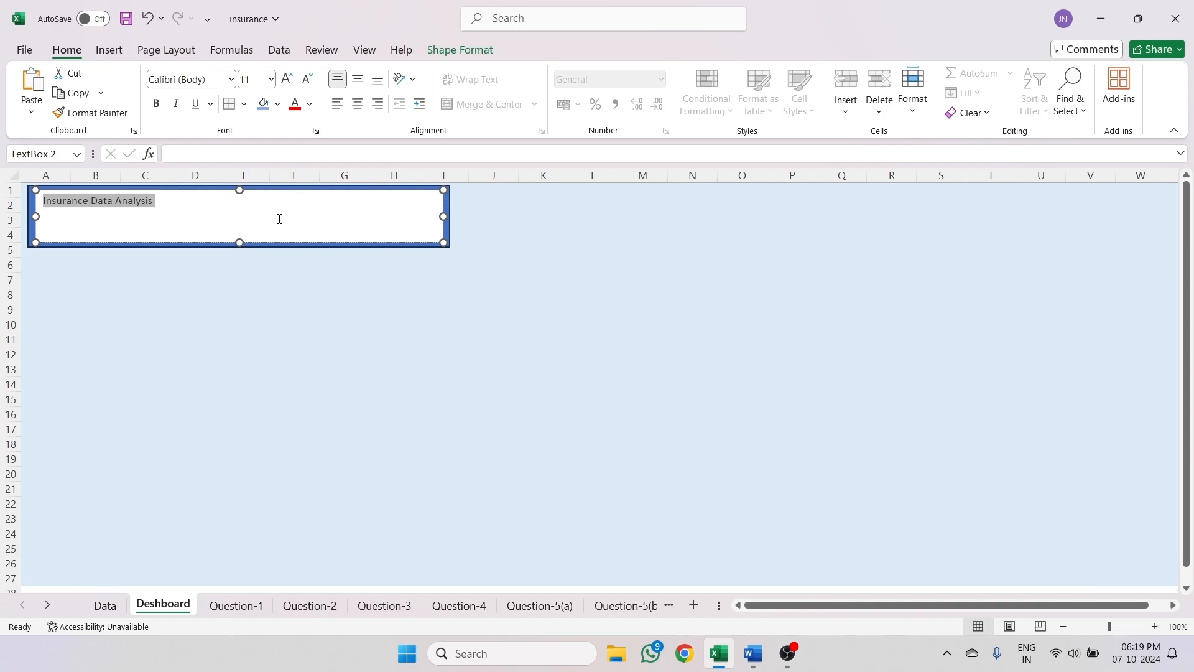
{"action": "left_click", "coordinate": [288, 80]}
{"action": "left_click", "coordinate": [288, 79]}
{"action": "left_click", "coordinate": [288, 80]}
{"action": "left_click", "coordinate": [288, 80]}
{"action": "left_click", "coordinate": [288, 79]}
{"action": "left_click", "coordinate": [288, 80]}
{"action": "left_click", "coordinate": [293, 83]}
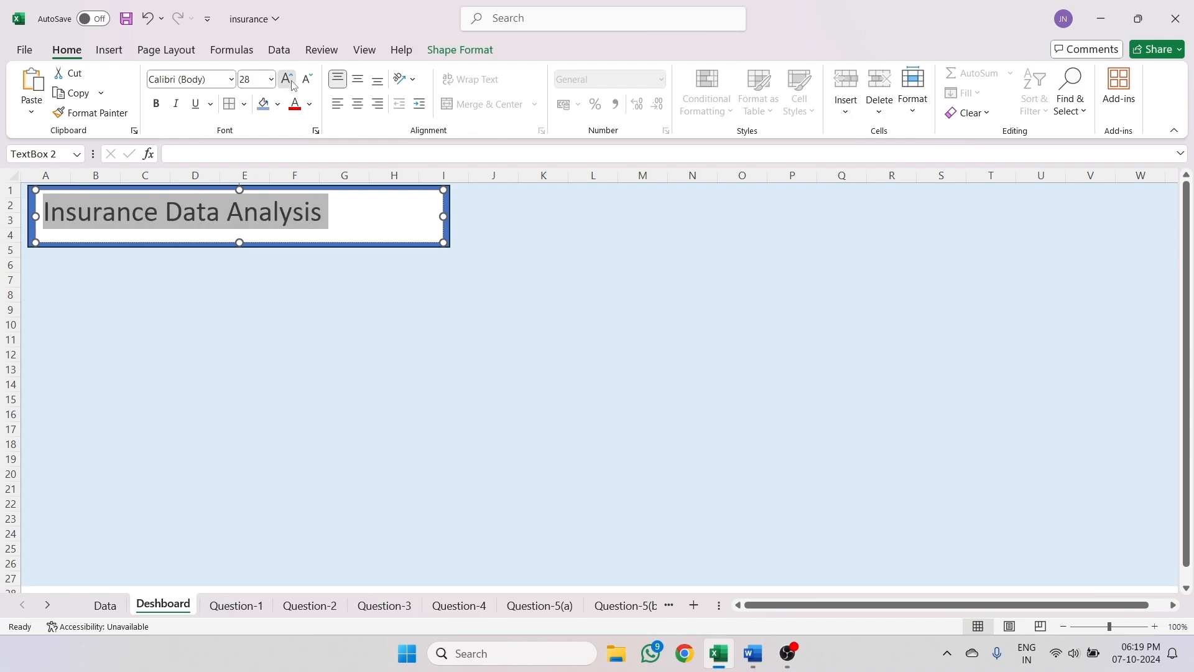
{"action": "left_click", "coordinate": [292, 83]}
{"action": "left_click", "coordinate": [358, 106]}
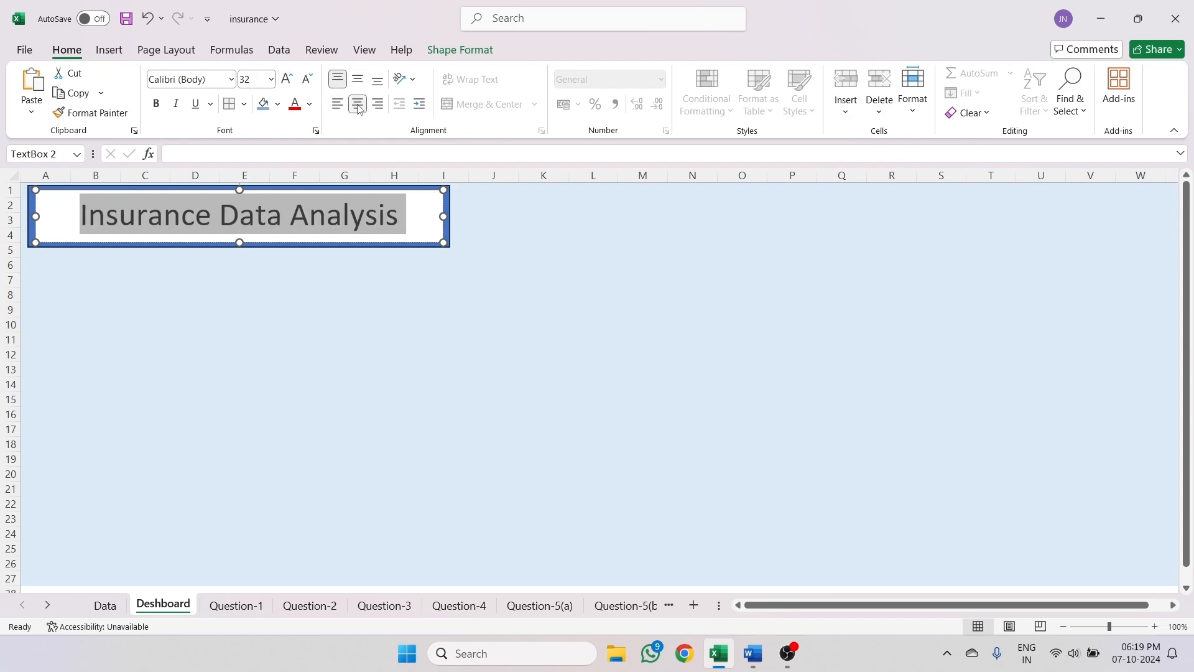
{"action": "left_click", "coordinate": [156, 104]}
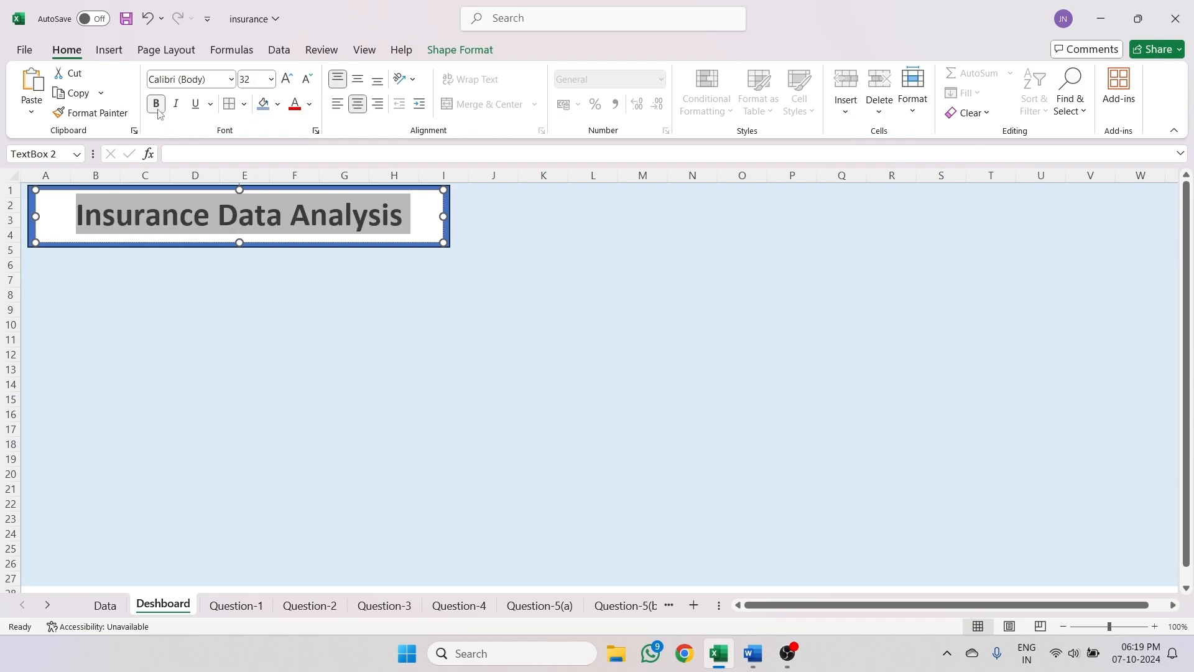
{"action": "left_click", "coordinate": [286, 80]}
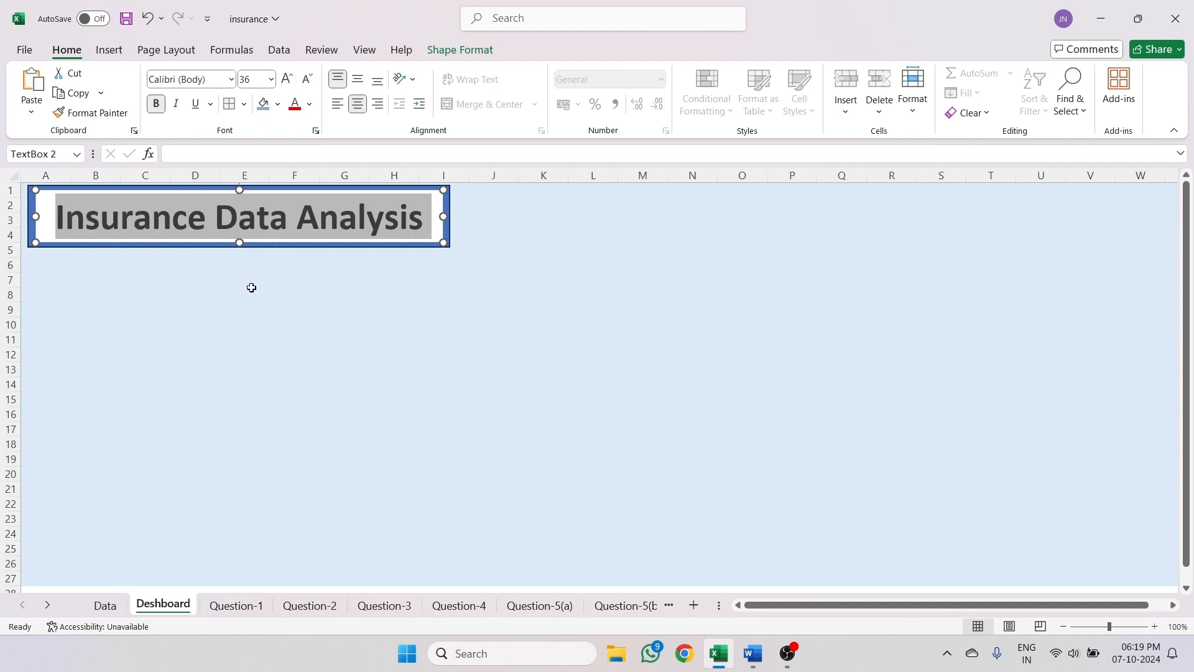
{"action": "left_click", "coordinate": [440, 281]}
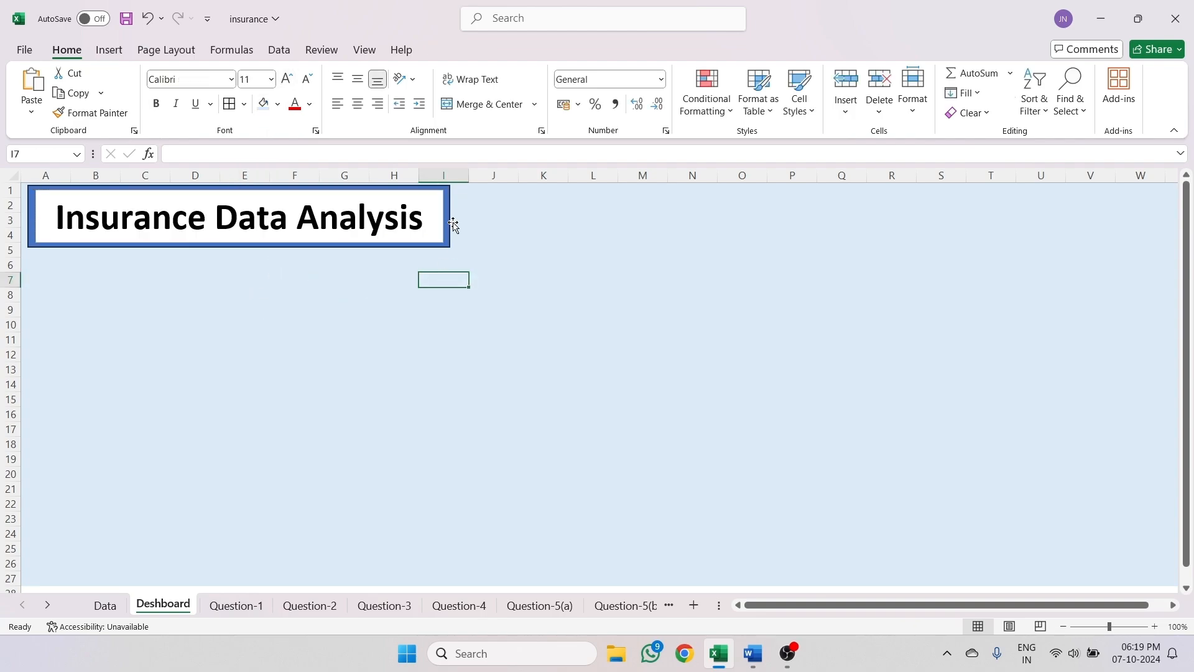
- Widen the blue rectangle into column J and stretch the title text box on both sides to fit within it
{"action": "left_click", "coordinate": [450, 217]}
{"action": "left_click_drag", "start_coordinate": [450, 217], "coordinate": [483, 216]}
{"action": "left_click", "coordinate": [445, 223]}
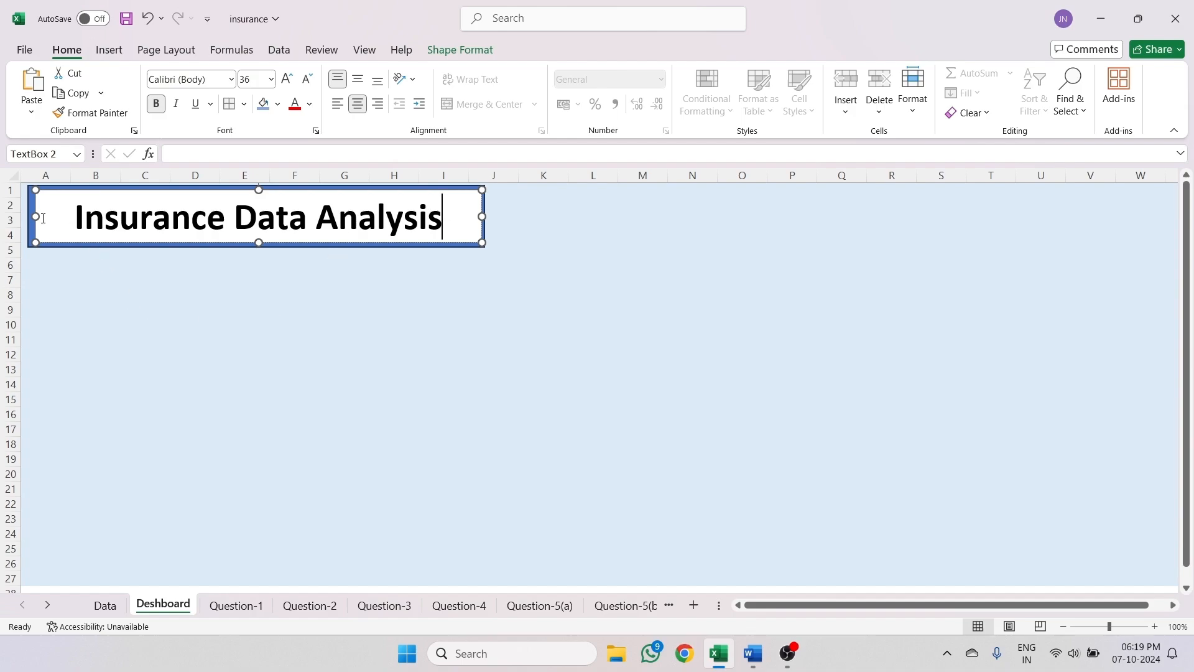
{"action": "left_click_drag", "start_coordinate": [34, 217], "coordinate": [33, 217]}
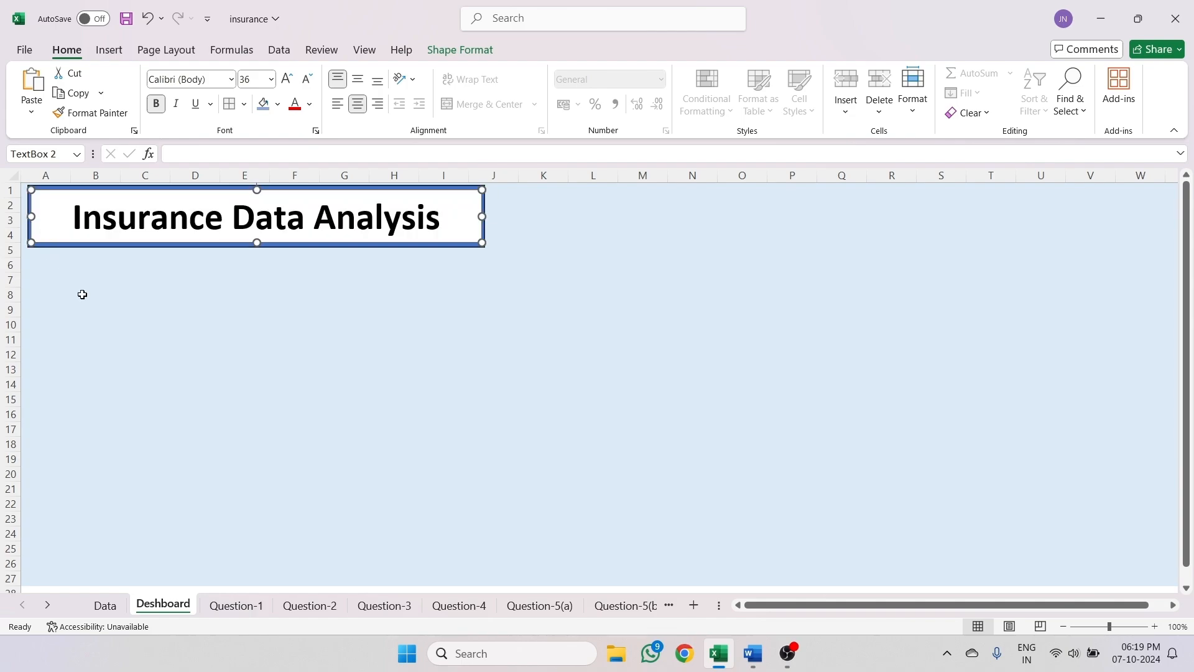
{"action": "left_click", "coordinate": [105, 321]}
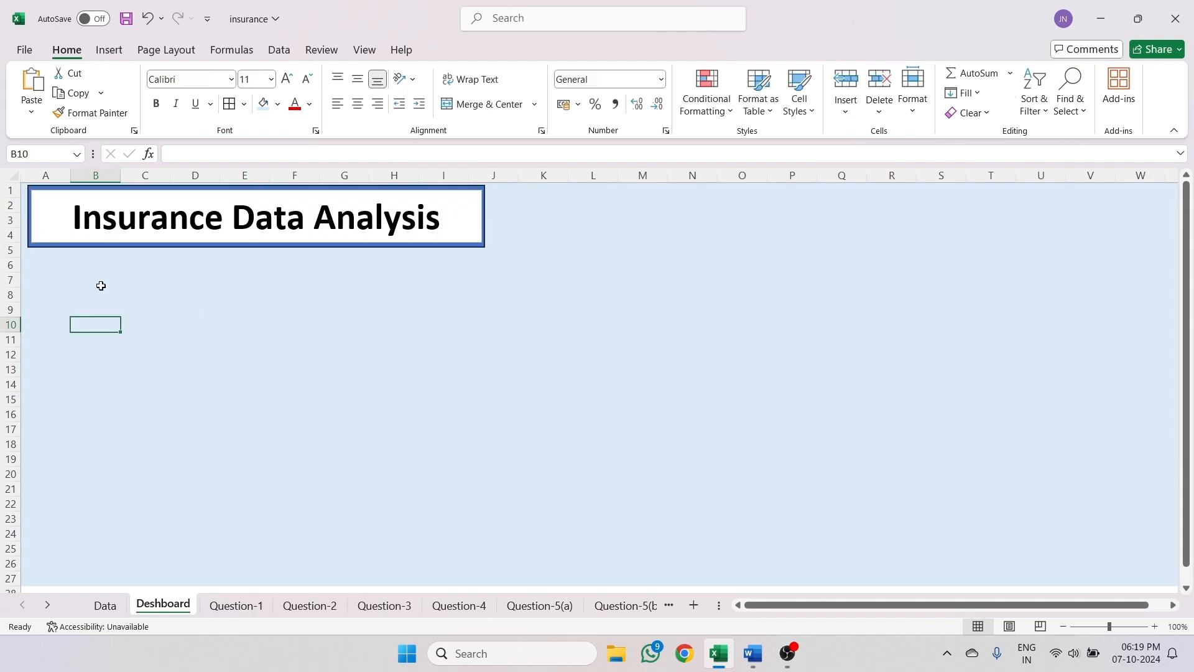
{"action": "left_click", "coordinate": [76, 267]}
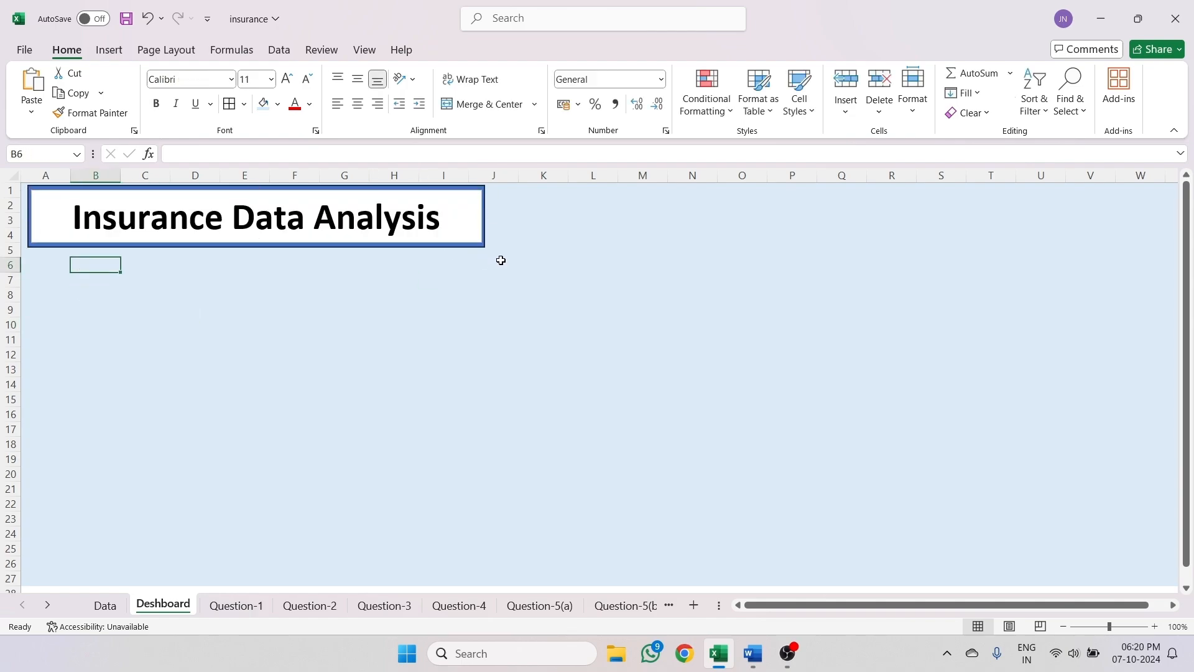
{"action": "left_click", "coordinate": [442, 279]}
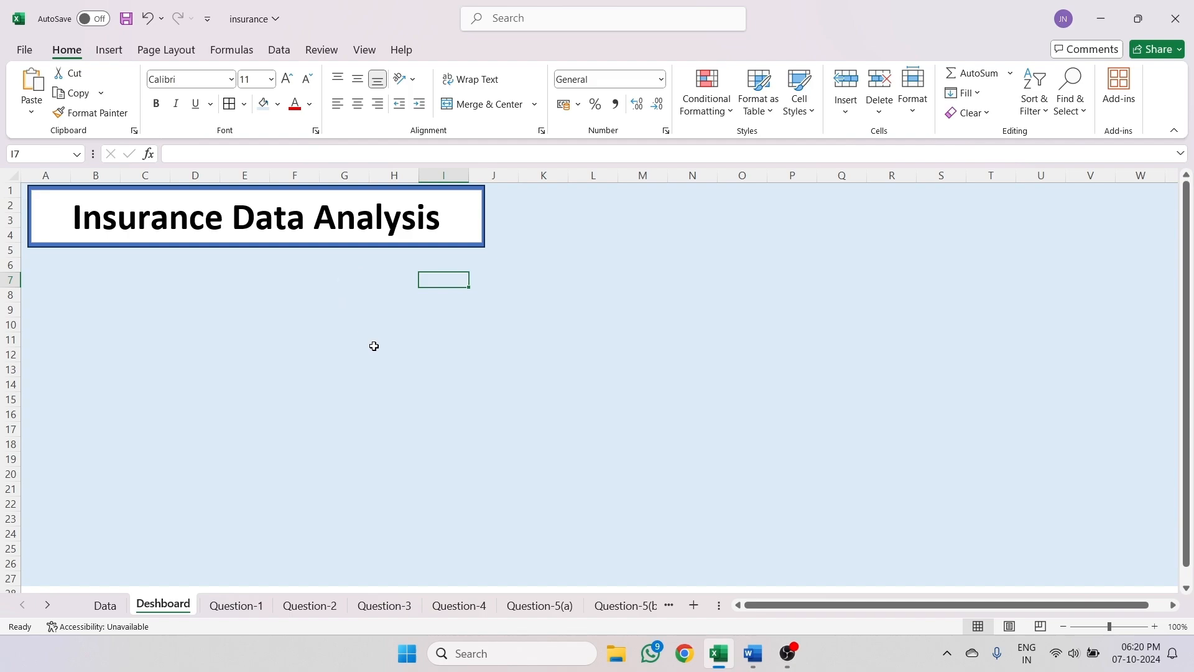
- On the Question-1 sheet, add the label Total in cell A8 below the medical charges statistics
{"action": "left_click", "coordinate": [237, 607]}
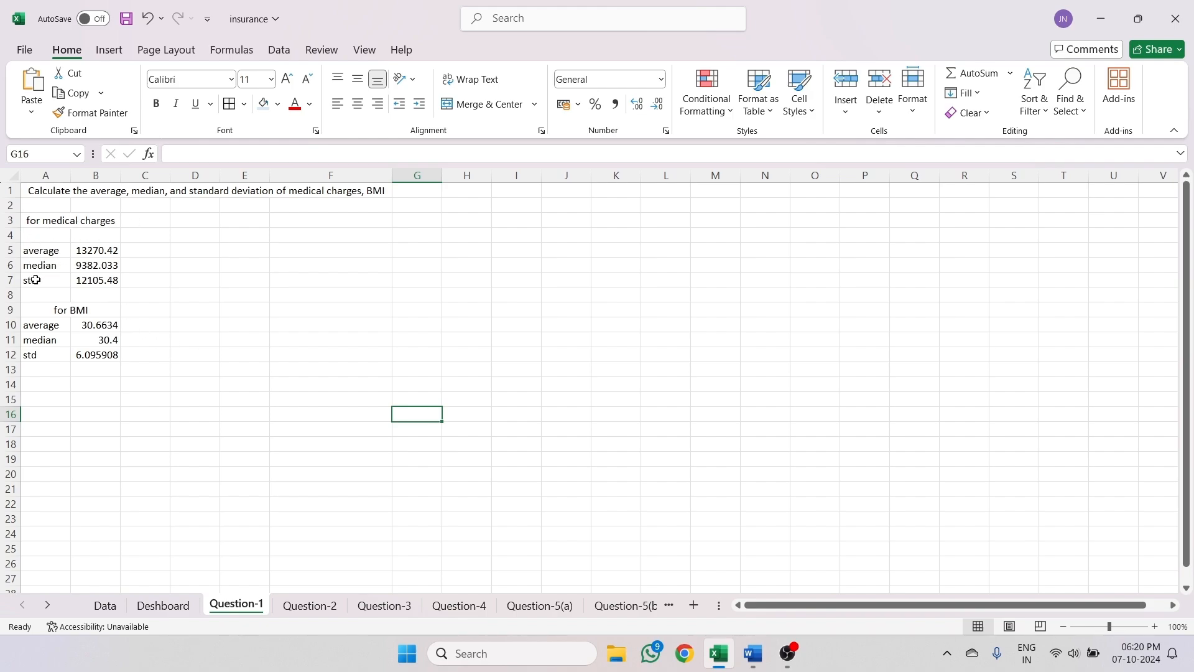
{"action": "left_click", "coordinate": [64, 299]}
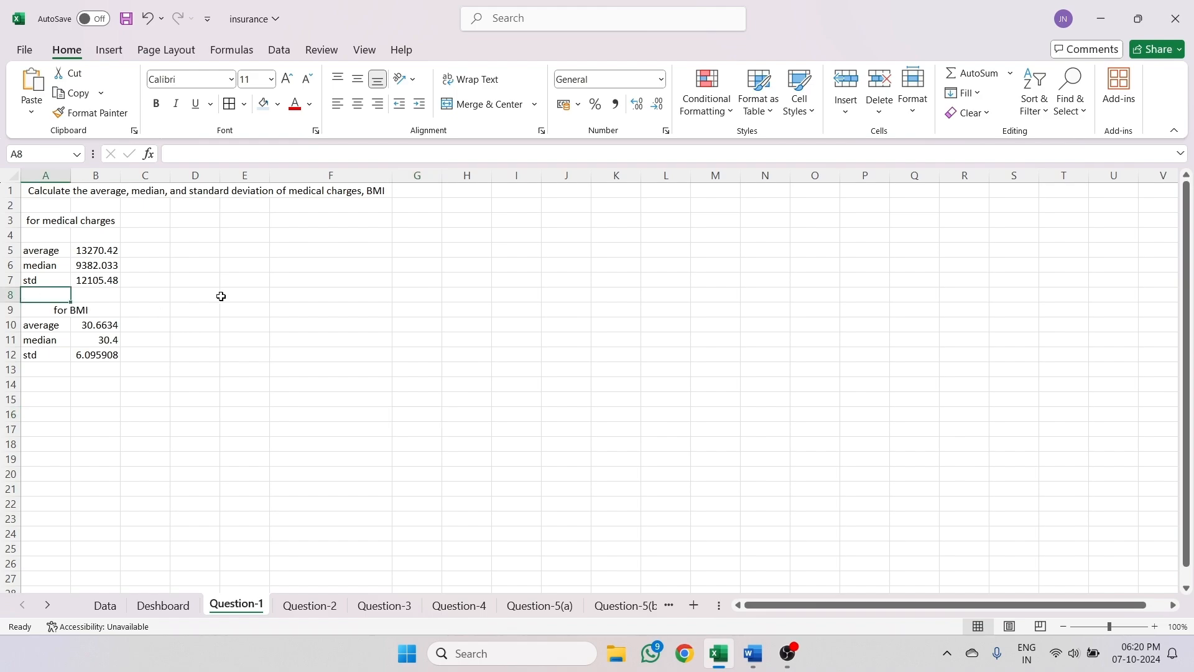
{"action": "type", "text": "To"}
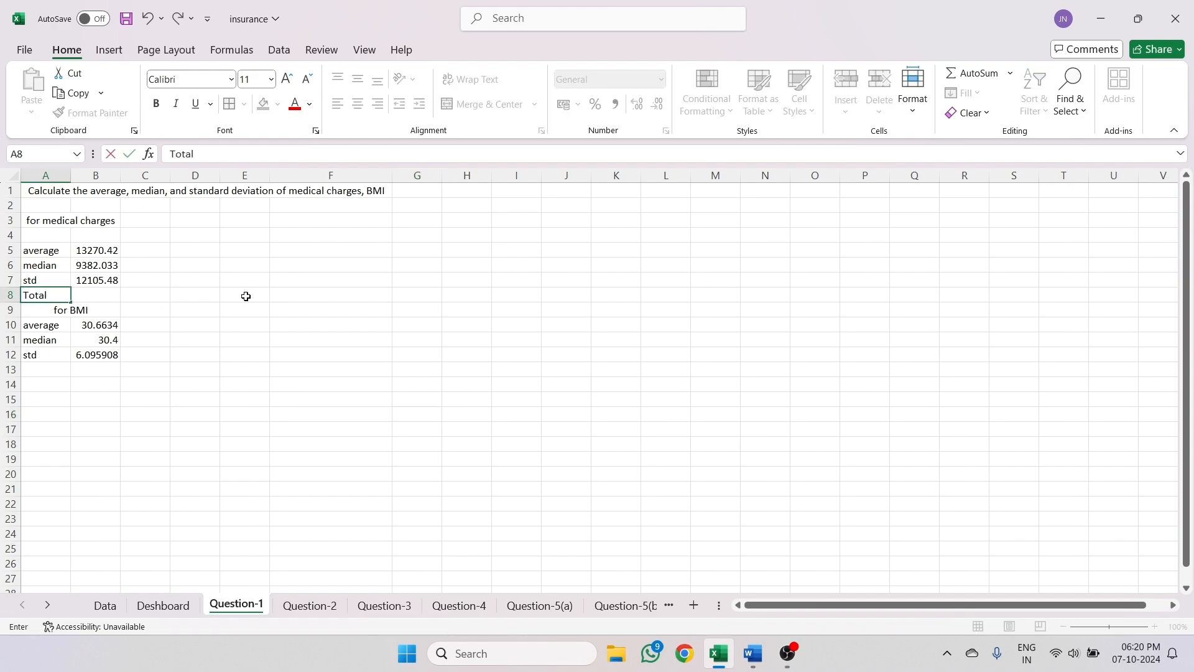
{"action": "type", "text": "tal"}
- Start a SUM formula in cell B8 that takes in the Data sheet's charges column, G1:G1339
{"action": "left_click", "coordinate": [119, 298]}
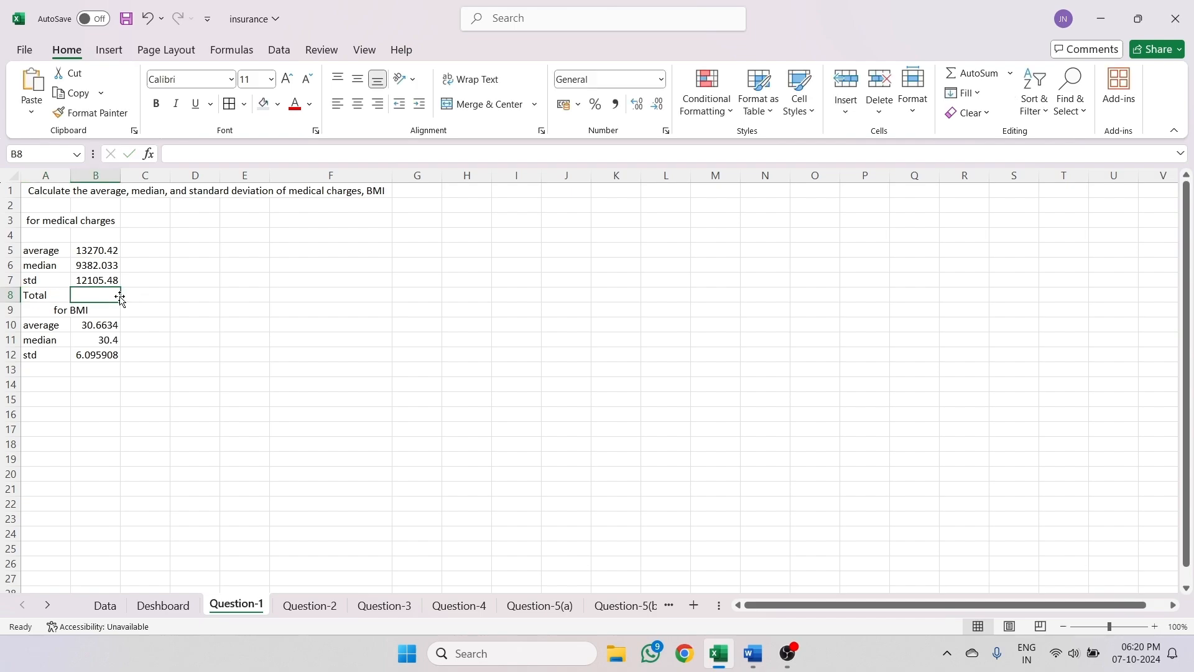
{"action": "type", "text": "=sum"}
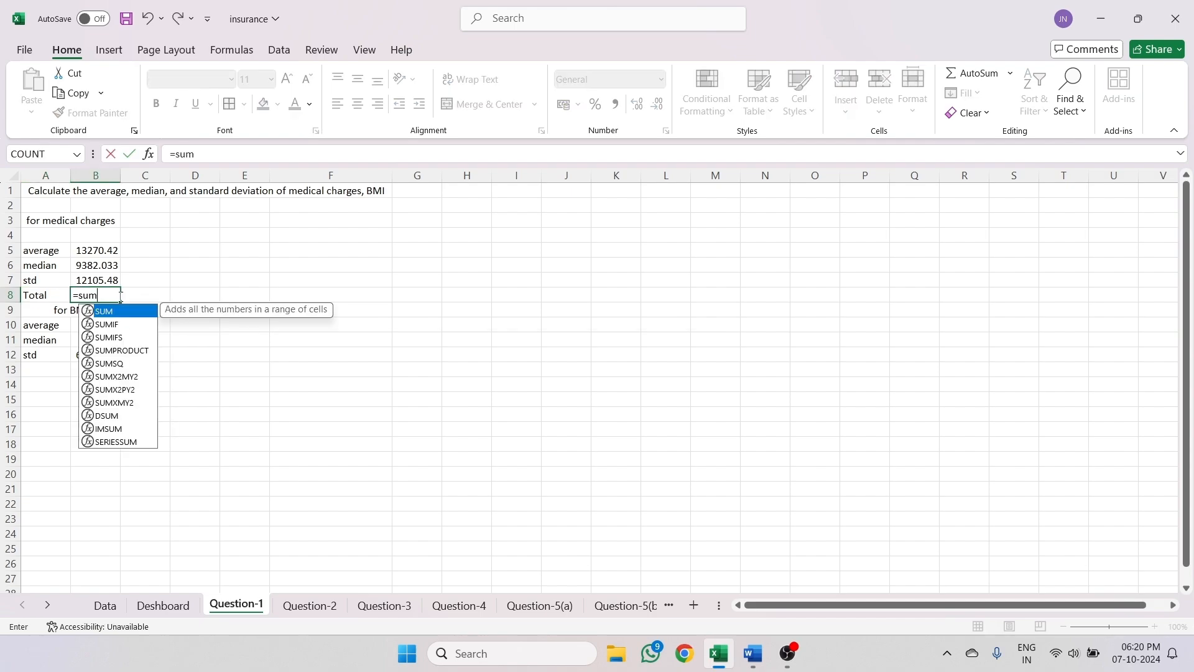
{"action": "type", "text": "("}
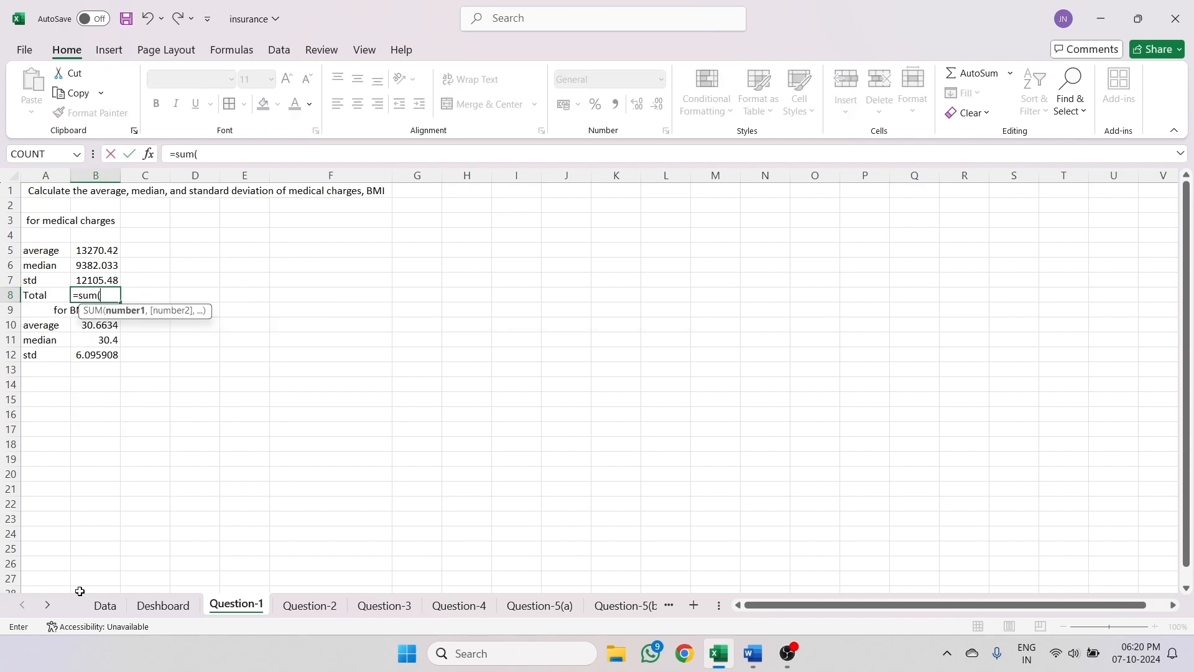
{"action": "left_click", "coordinate": [105, 605]}
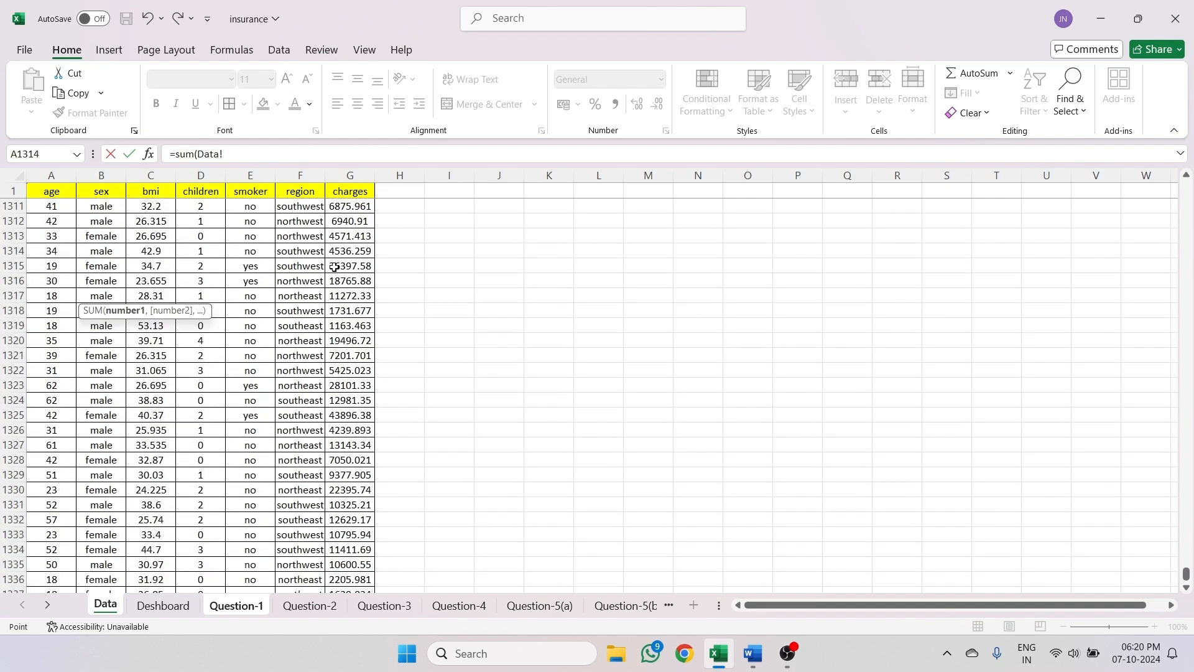
{"action": "scroll", "coordinate": [335, 267], "scroll_direction": "up", "scroll_amount": 5}
{"action": "scroll", "coordinate": [335, 267], "scroll_direction": "down", "scroll_amount": 7}
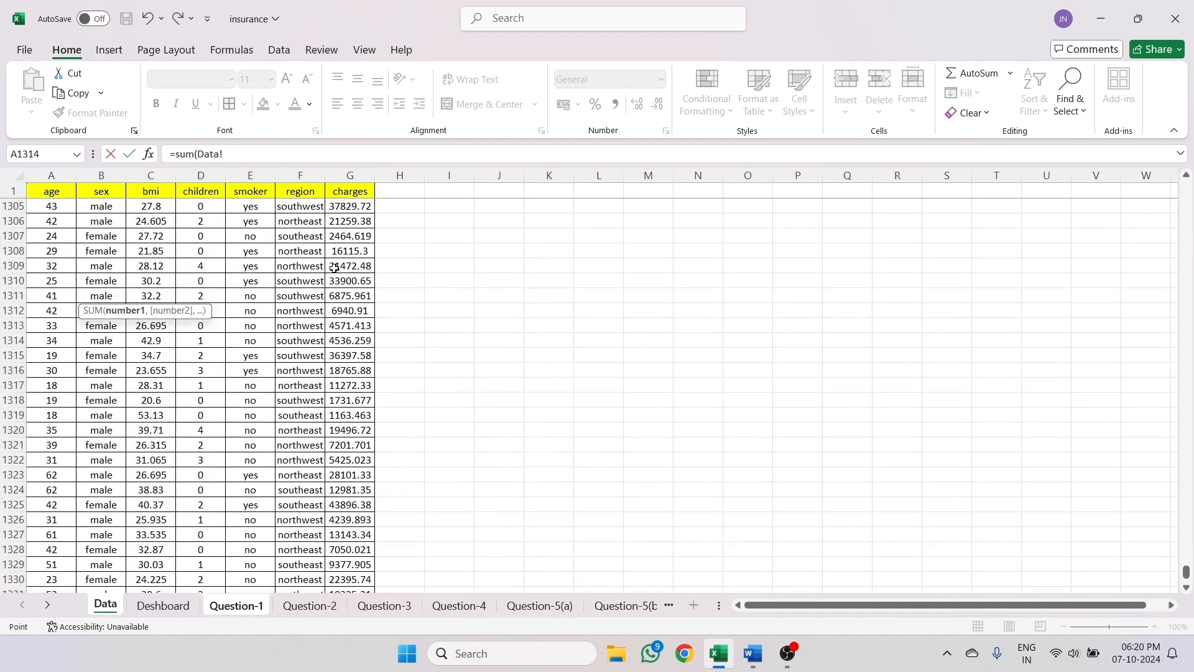
{"action": "left_click", "coordinate": [1185, 574]}
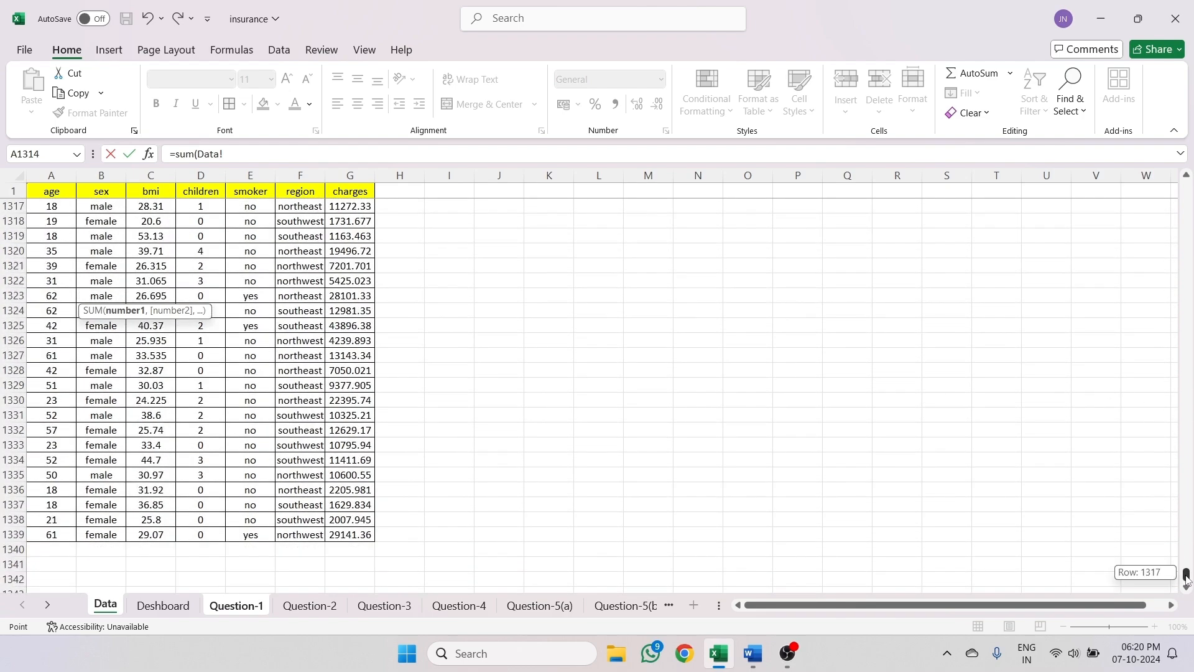
{"action": "left_click", "coordinate": [348, 536]}
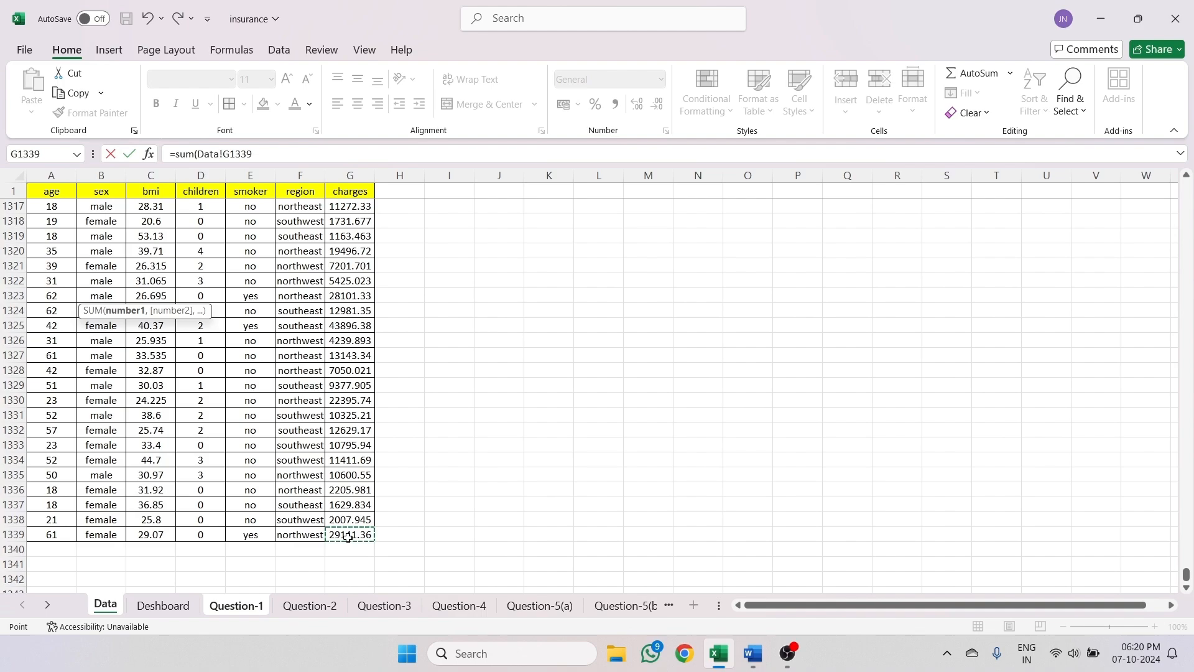
{"action": "key", "text": "ctrl+shift+Up"}
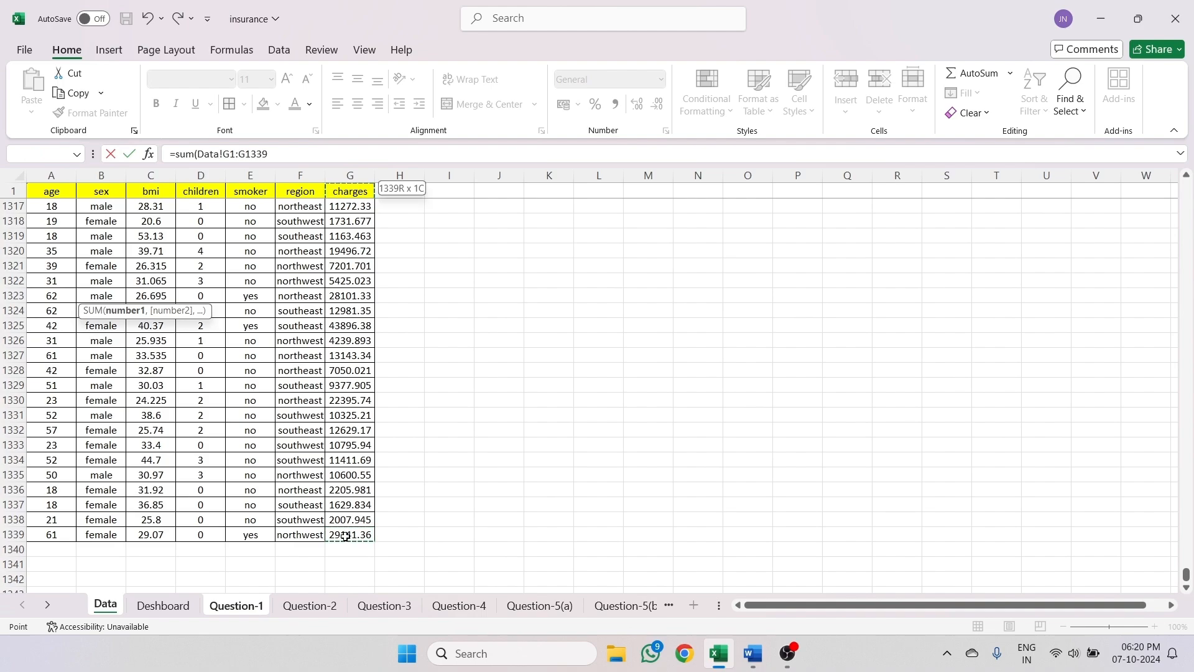
- Change the start of the SUM range to G2 to leave out the header, and complete the formula
{"action": "left_click", "coordinate": [235, 154]}
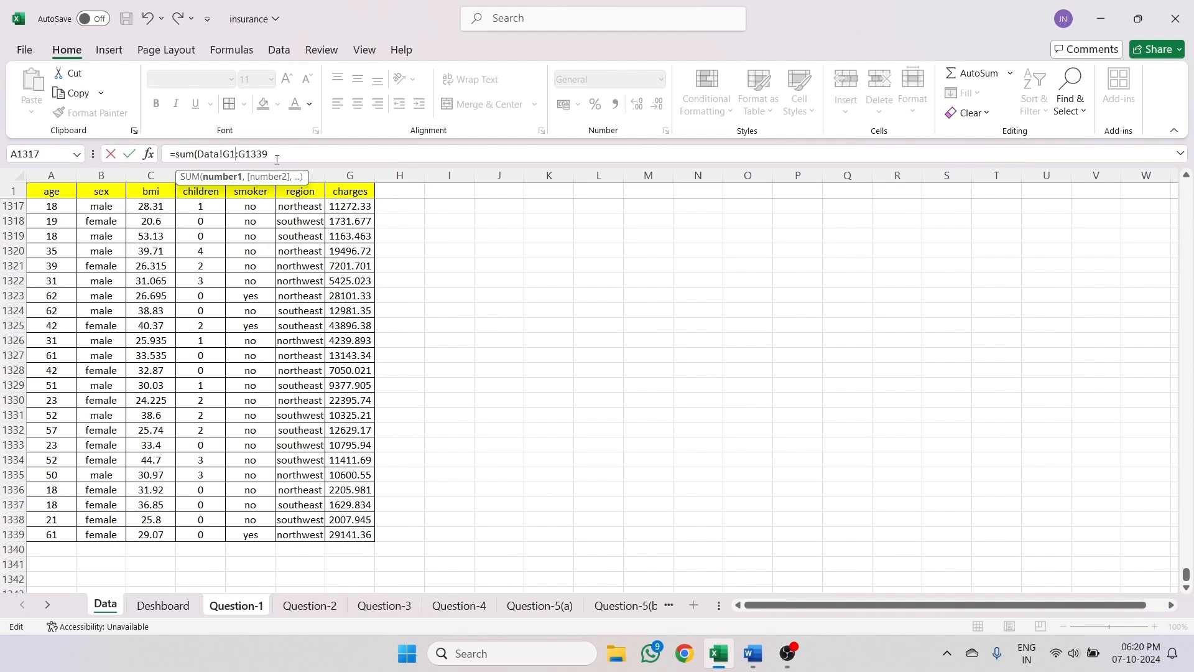
{"action": "key", "text": "BackSpace"}
{"action": "type", "text": "2"}
{"action": "type", "text": ")"}
{"action": "key", "text": "Return"}
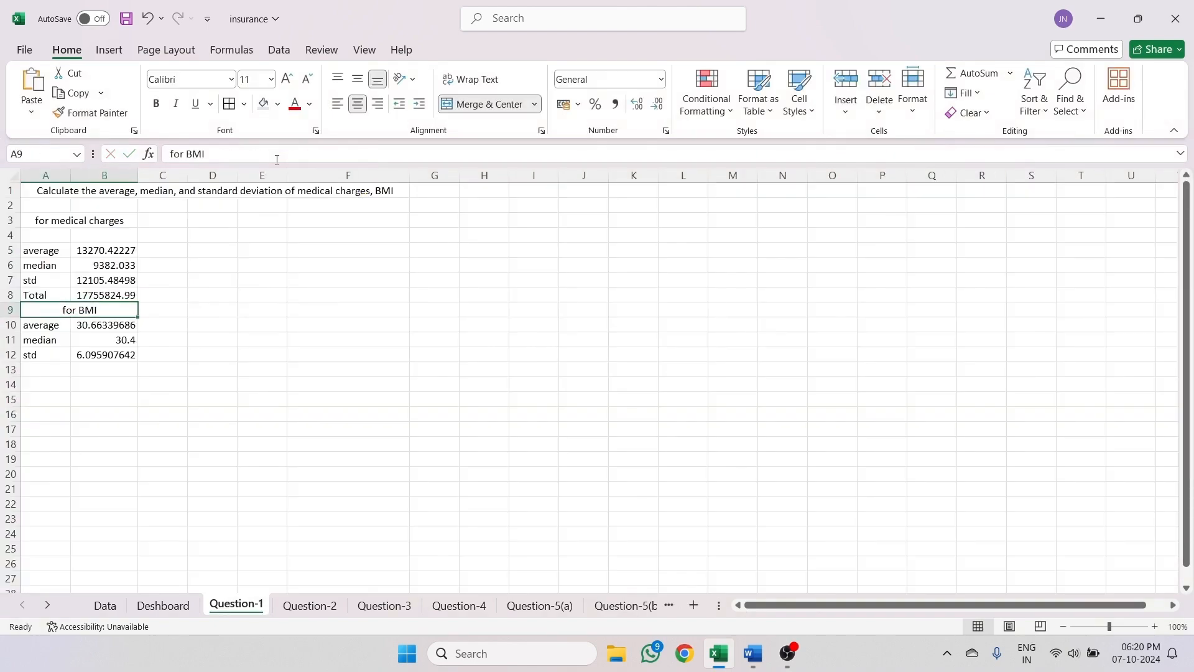
- Insert a blank row above the for BMI heading to separate it from the medical charges figures
{"action": "left_click", "coordinate": [97, 298]}
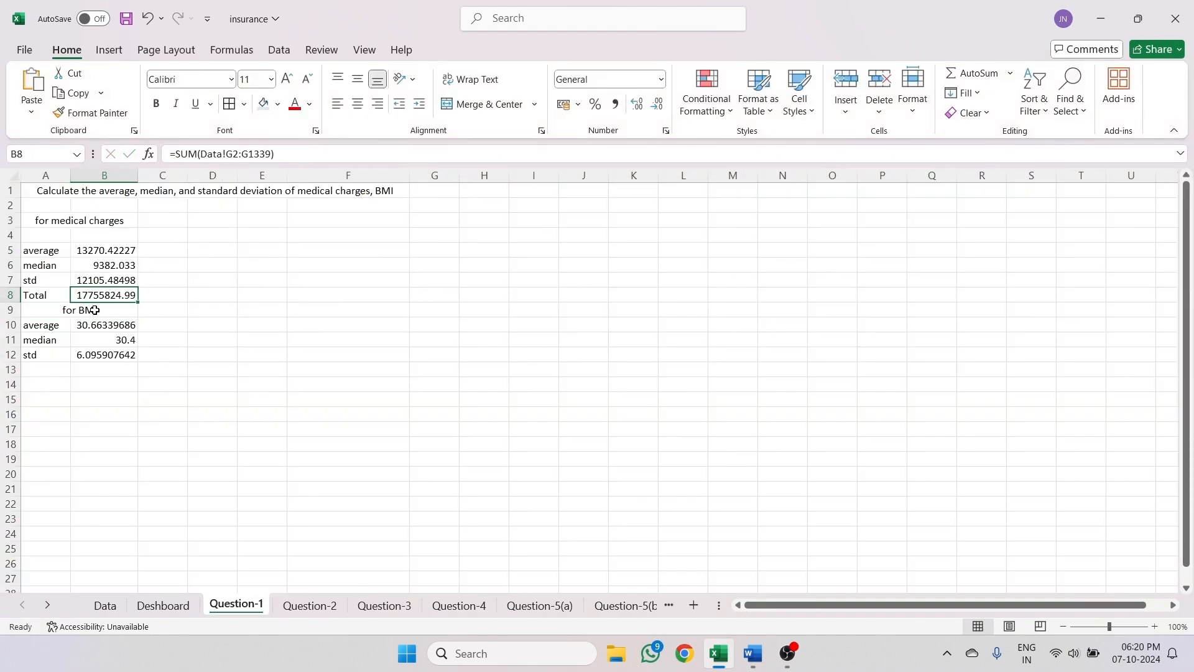
{"action": "right_click", "coordinate": [2, 315]}
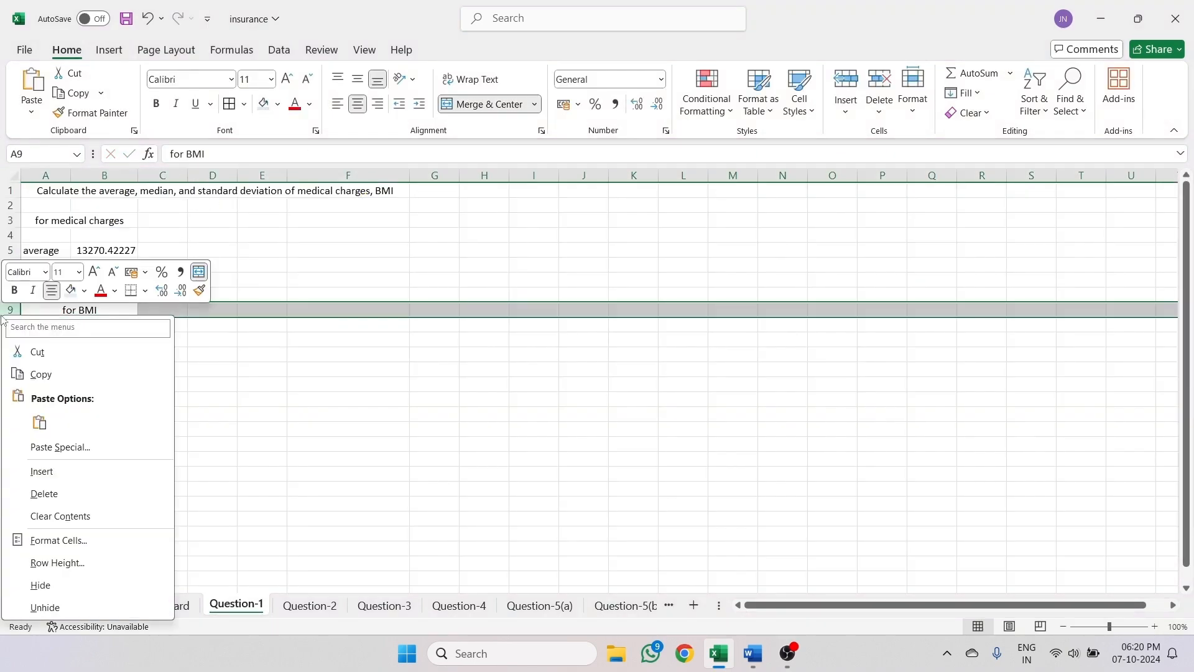
{"action": "left_click", "coordinate": [62, 472]}
{"action": "left_click", "coordinate": [260, 431]}
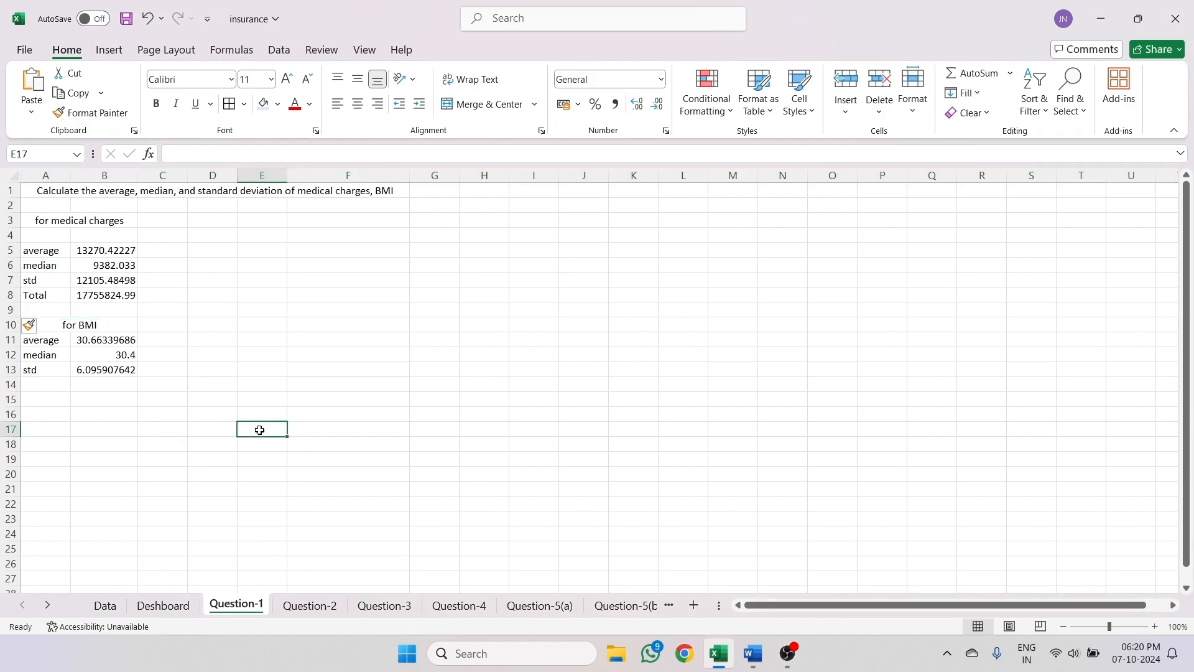
{"action": "left_click", "coordinate": [120, 299]}
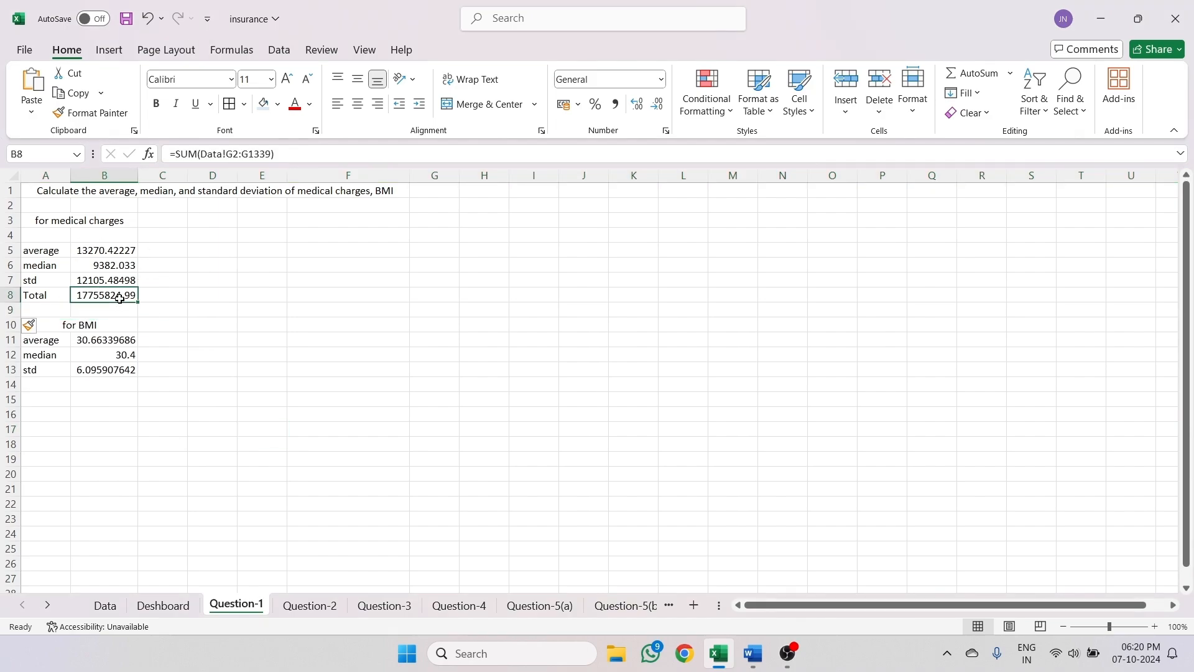
- On the Deshboard sheet, draw a rectangle about 7.11 cm wide and 1.97 cm high beside the title banner, across columns J to N
{"action": "left_click", "coordinate": [158, 608]}
{"action": "left_click", "coordinate": [312, 297]}
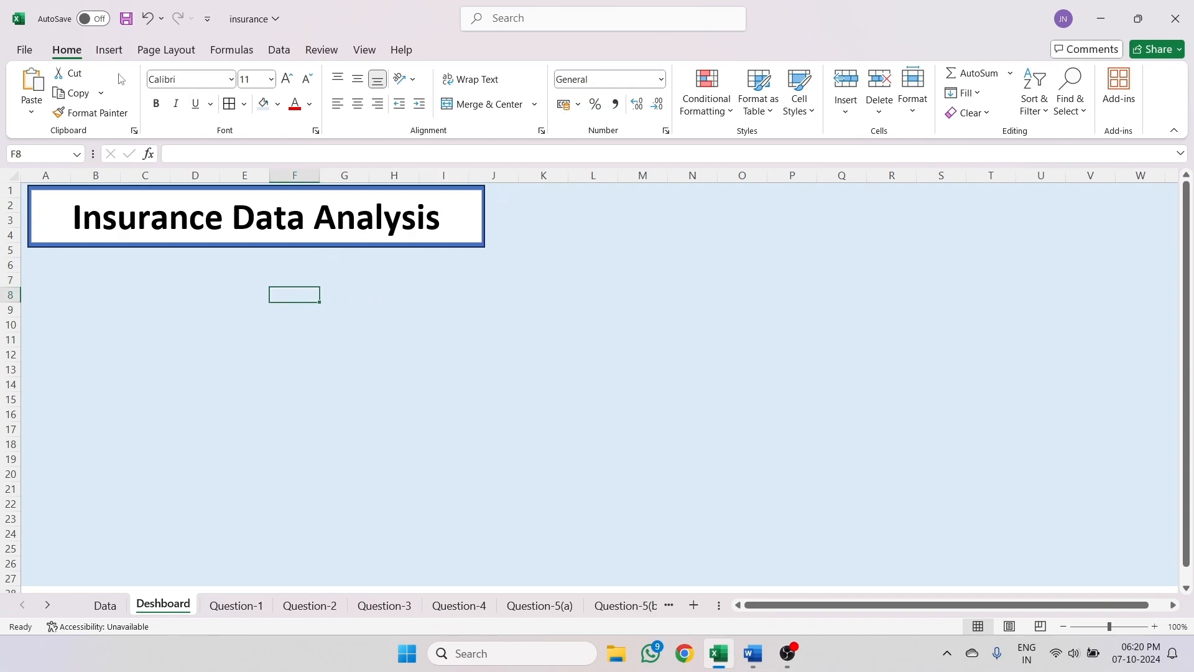
{"action": "left_click", "coordinate": [109, 50]}
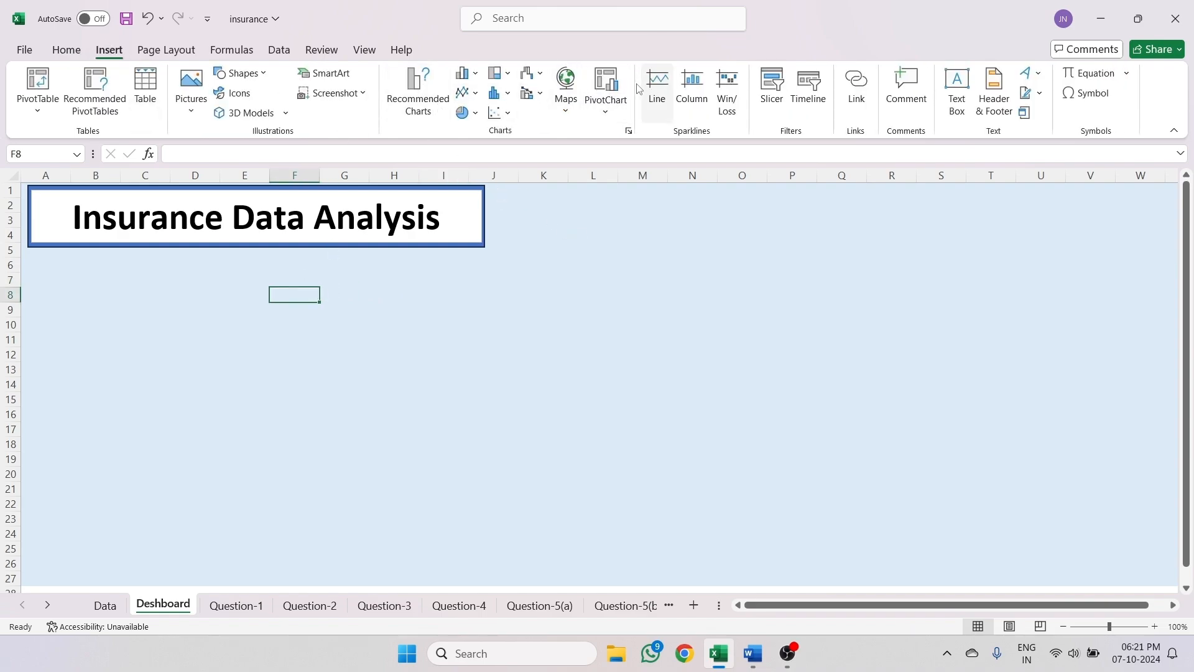
{"action": "left_click", "coordinate": [239, 72]}
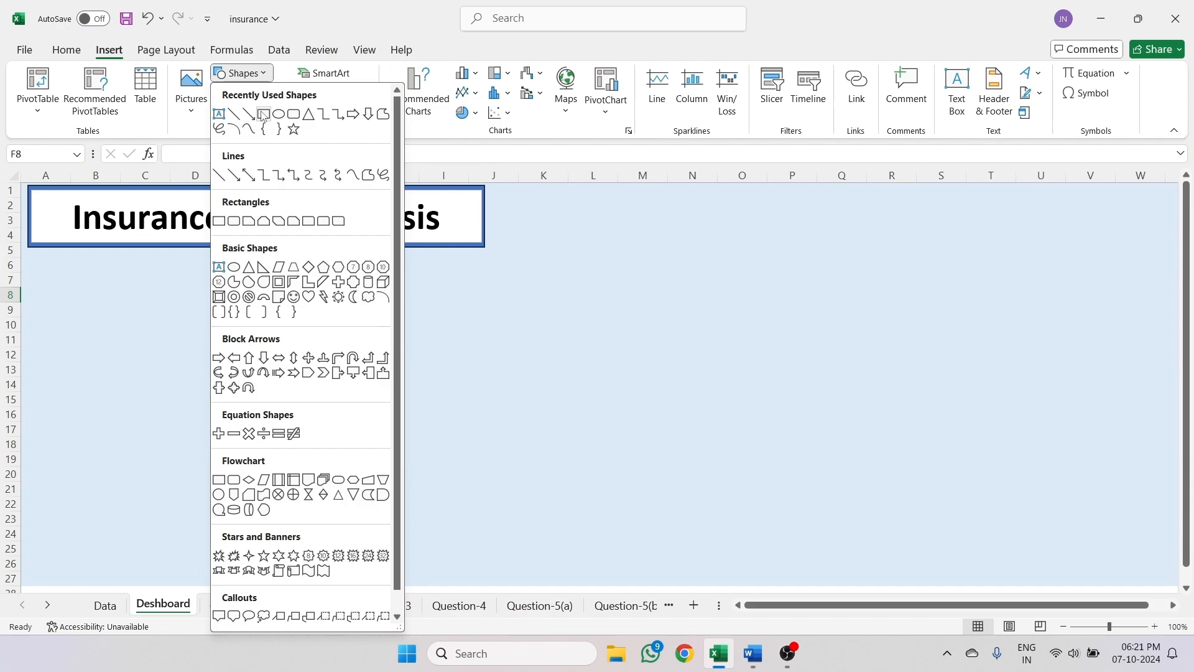
{"action": "left_click", "coordinate": [263, 114]}
{"action": "left_click_drag", "start_coordinate": [493, 188], "coordinate": [703, 247]}
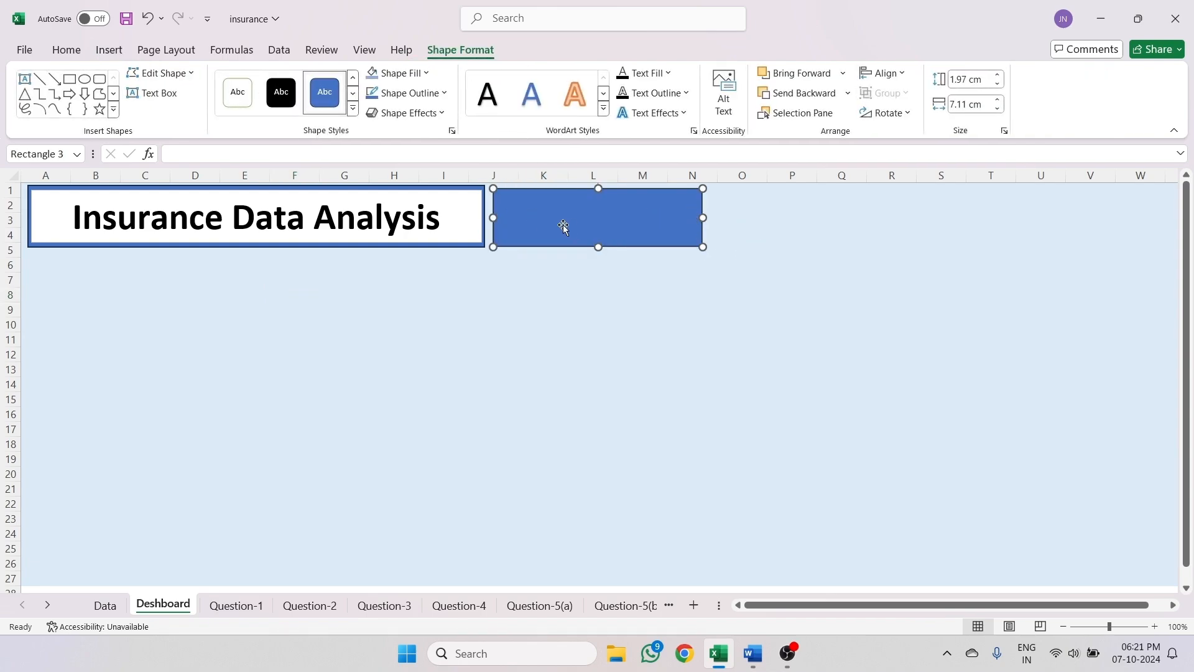
- Duplicate the new rectangle and align the copy beside it with a small gap, across columns O to R
{"action": "left_click", "coordinate": [63, 49]}
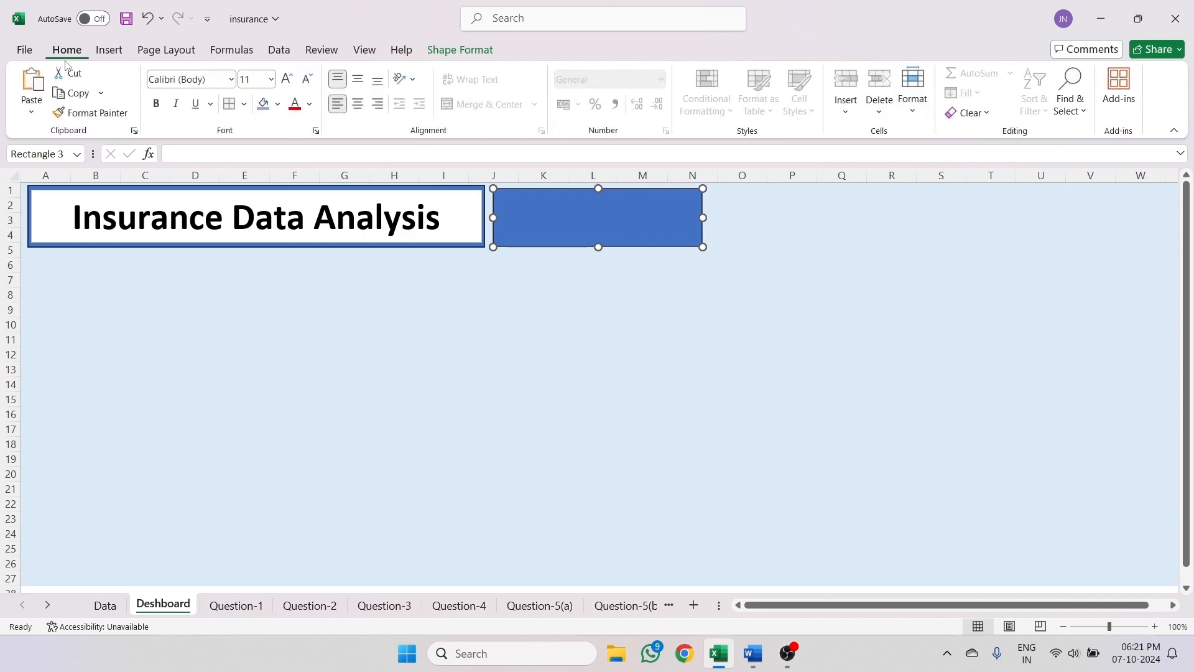
{"action": "left_click", "coordinate": [74, 92]}
{"action": "left_click", "coordinate": [38, 93]}
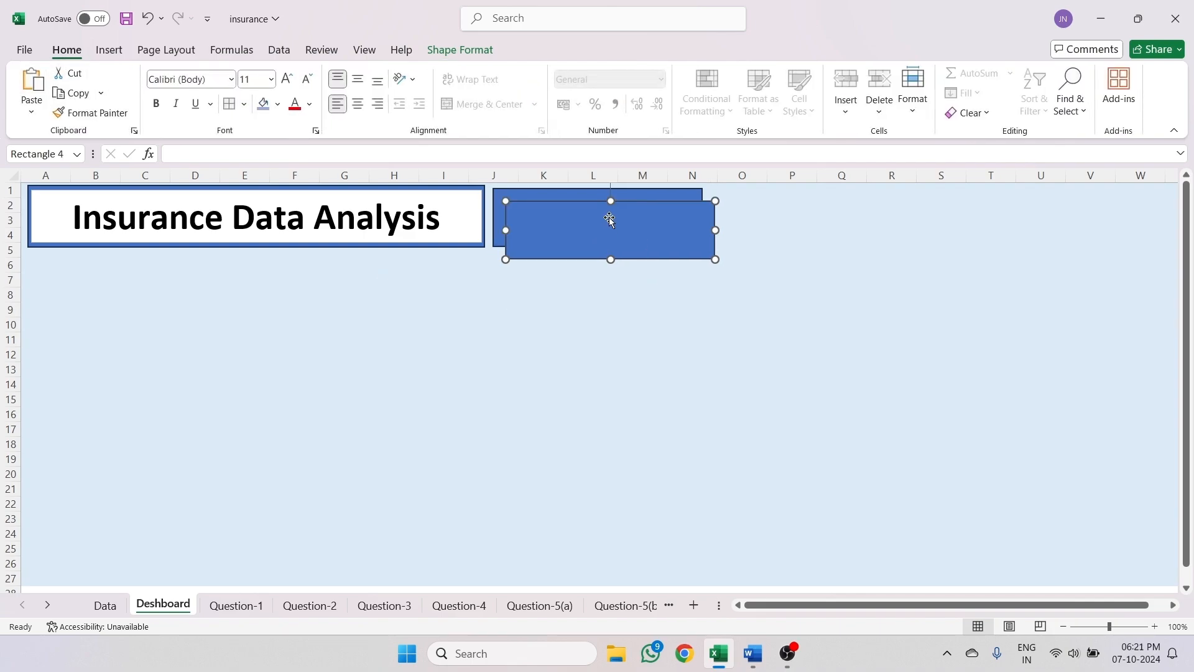
{"action": "left_click_drag", "start_coordinate": [607, 214], "coordinate": [815, 212]}
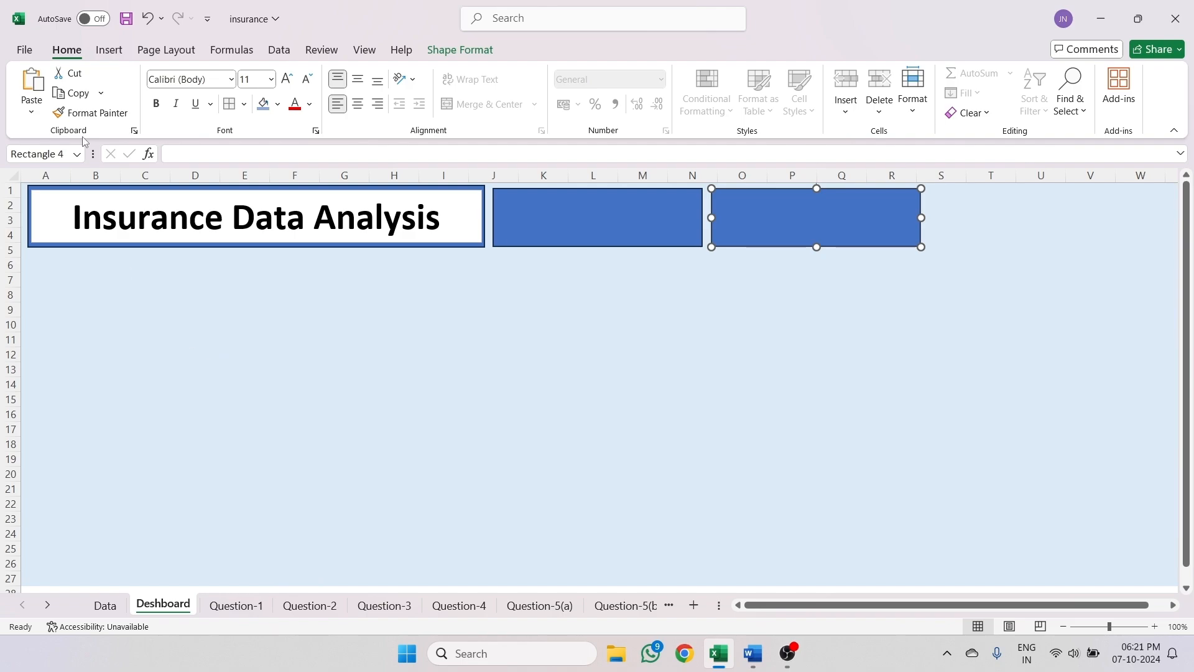
{"action": "left_click", "coordinate": [254, 612]}
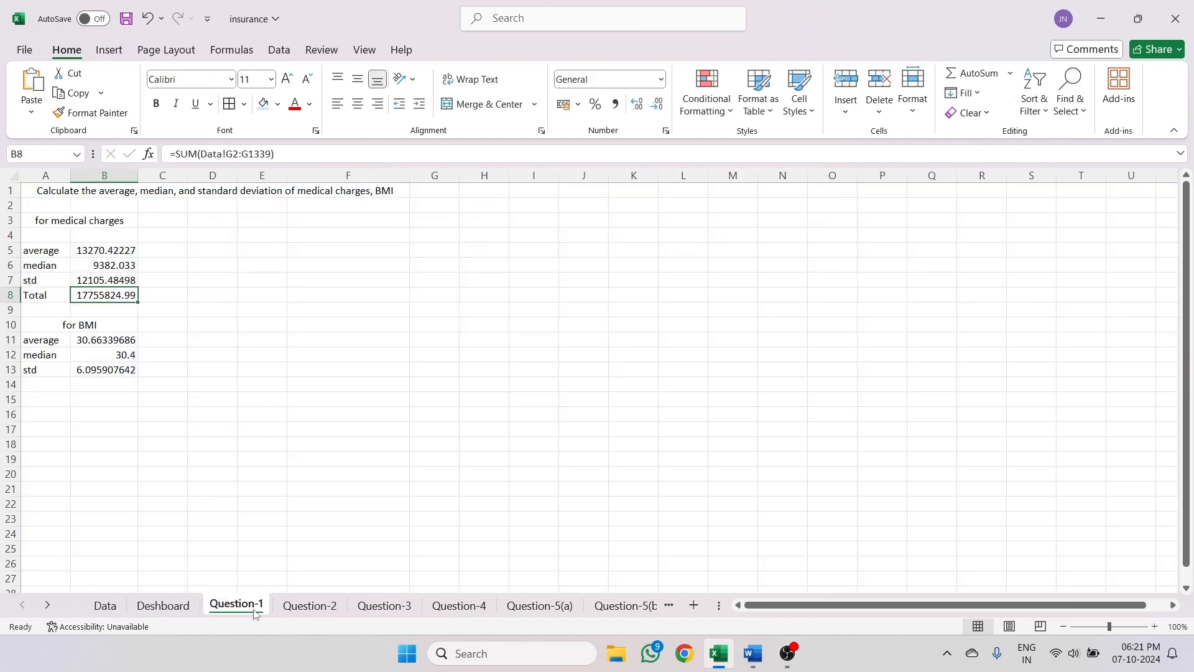
{"action": "left_click", "coordinate": [308, 612]}
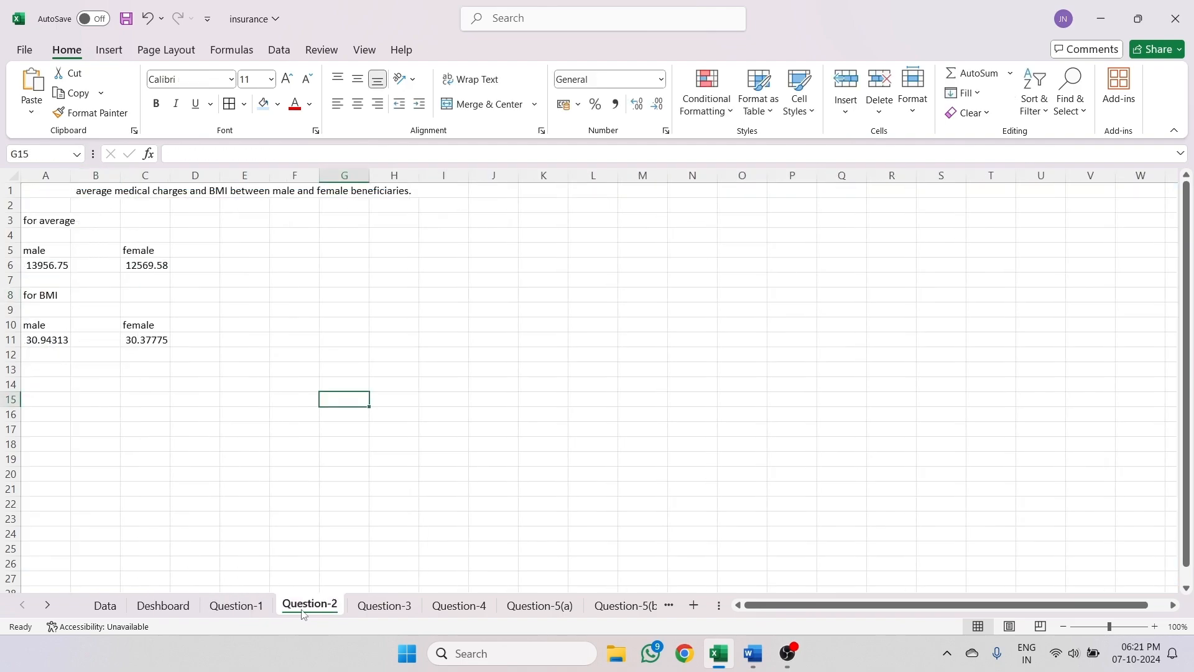
{"action": "left_click", "coordinate": [240, 607]}
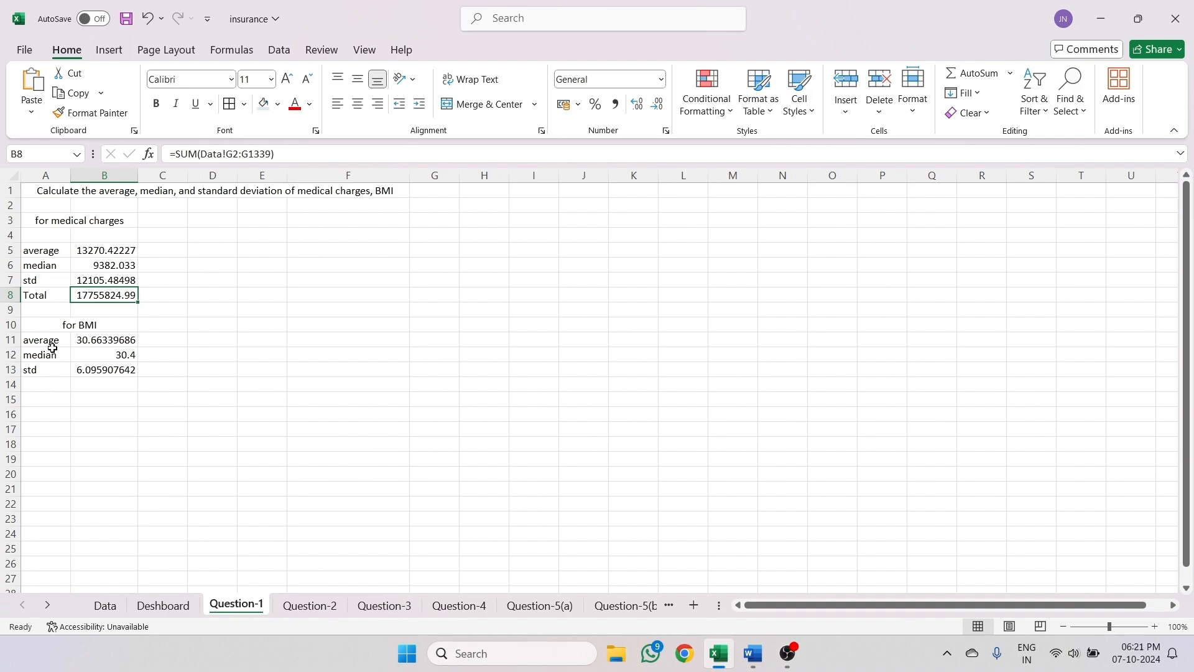
{"action": "left_click", "coordinate": [106, 604]}
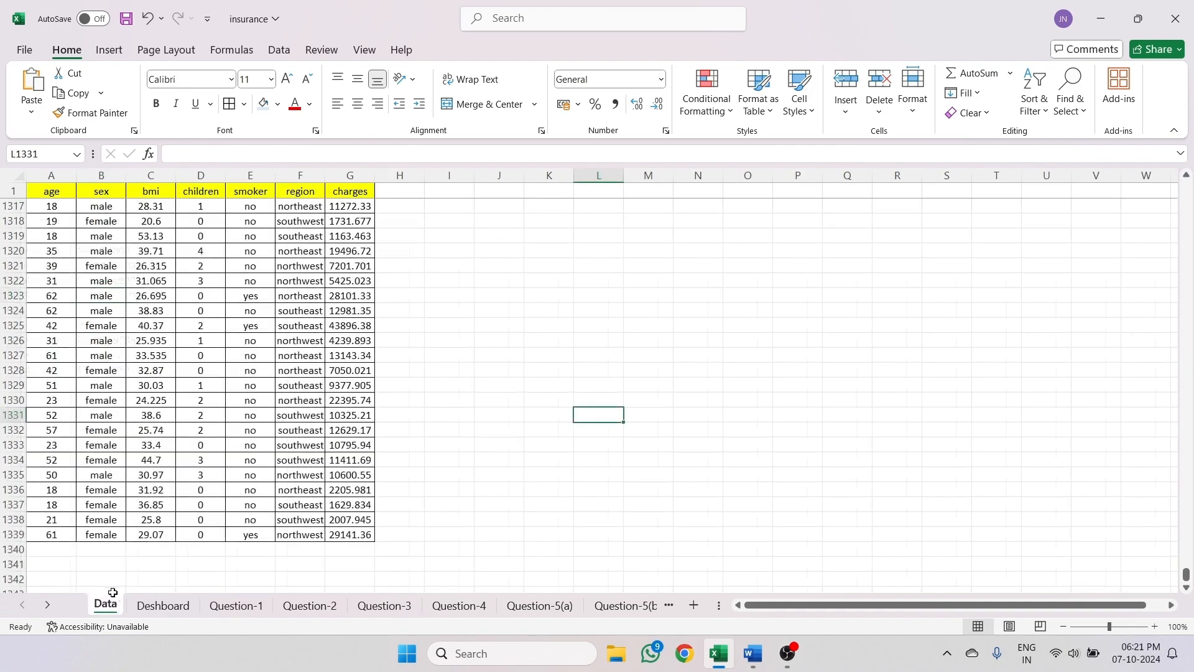
{"action": "left_click", "coordinate": [153, 606]}
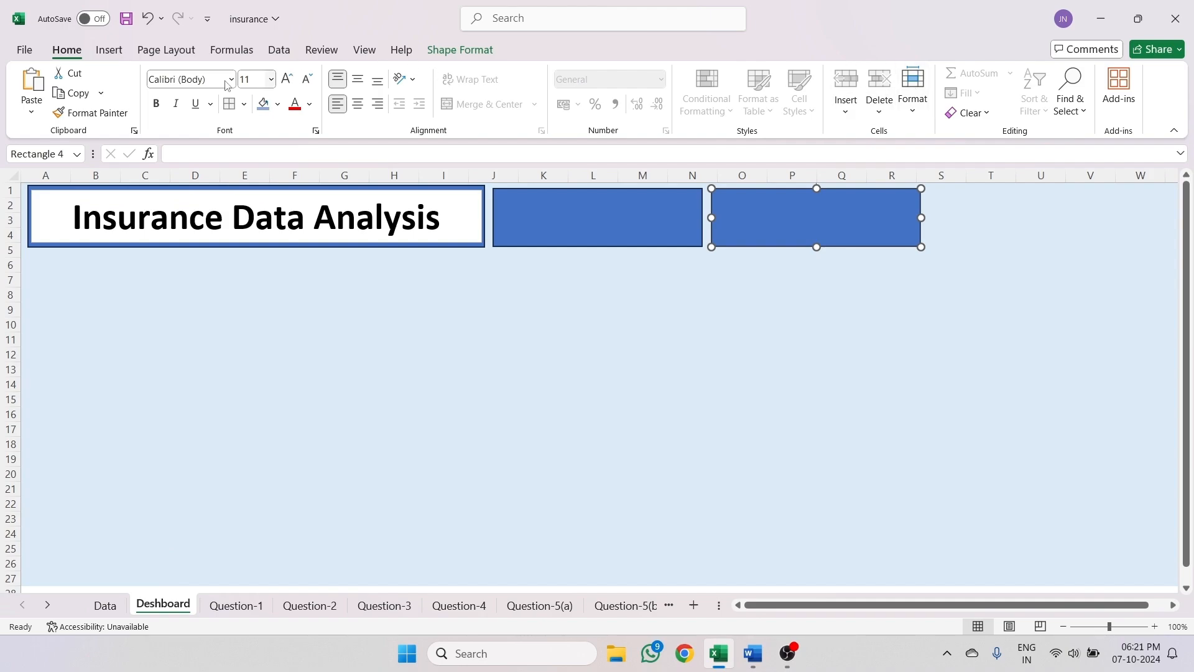
- Duplicate the rectangle again and align the third one in the same row, across columns S to W
{"action": "left_click", "coordinate": [77, 93]}
{"action": "left_click", "coordinate": [31, 84]}
{"action": "left_click_drag", "start_coordinate": [841, 222], "coordinate": [1040, 203]}
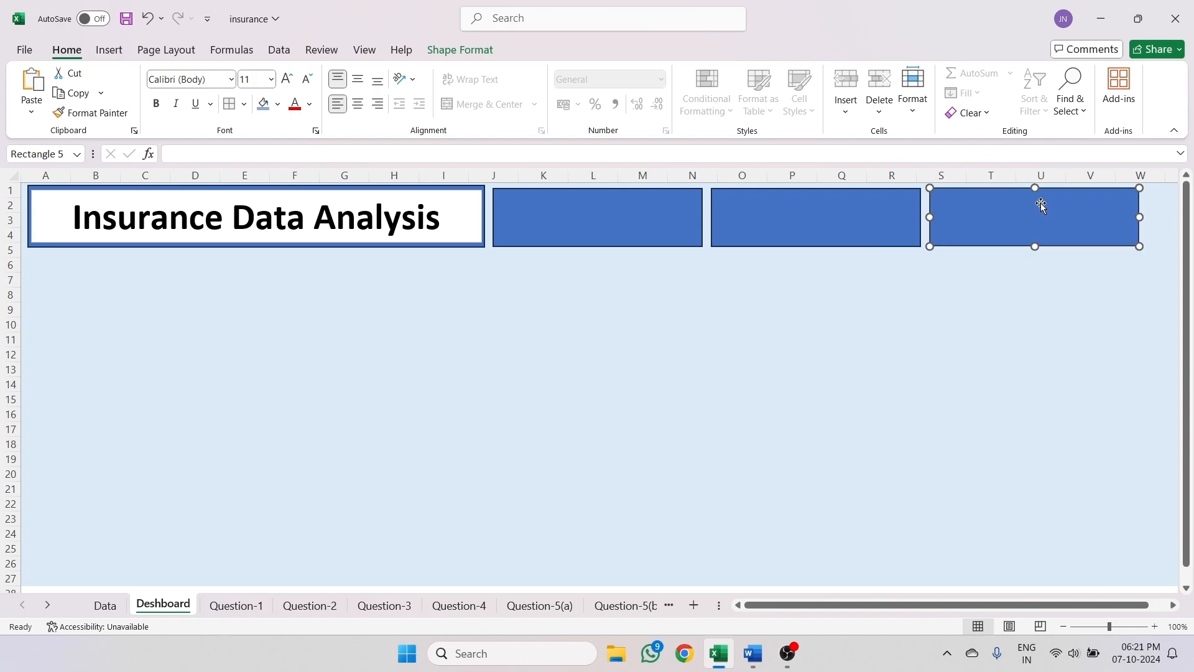
{"action": "left_click", "coordinate": [924, 283]}
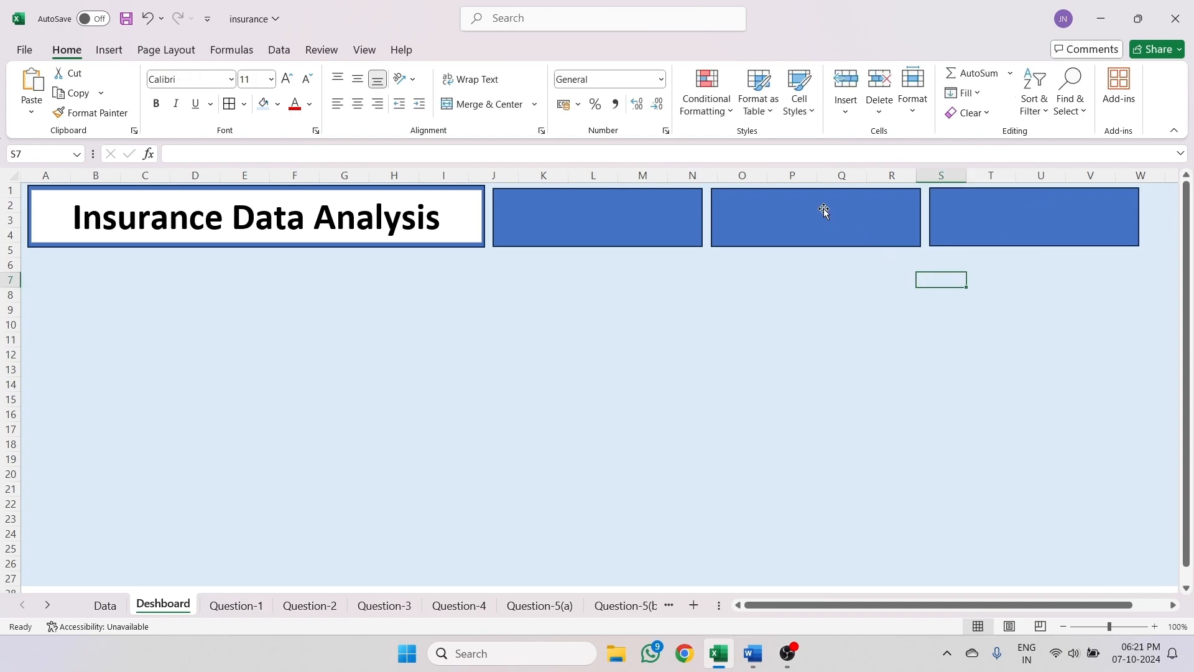
- Insert a narrow text box inside the upper half of the first blank rectangle, spanning almost its full width
{"action": "left_click", "coordinate": [609, 215]}
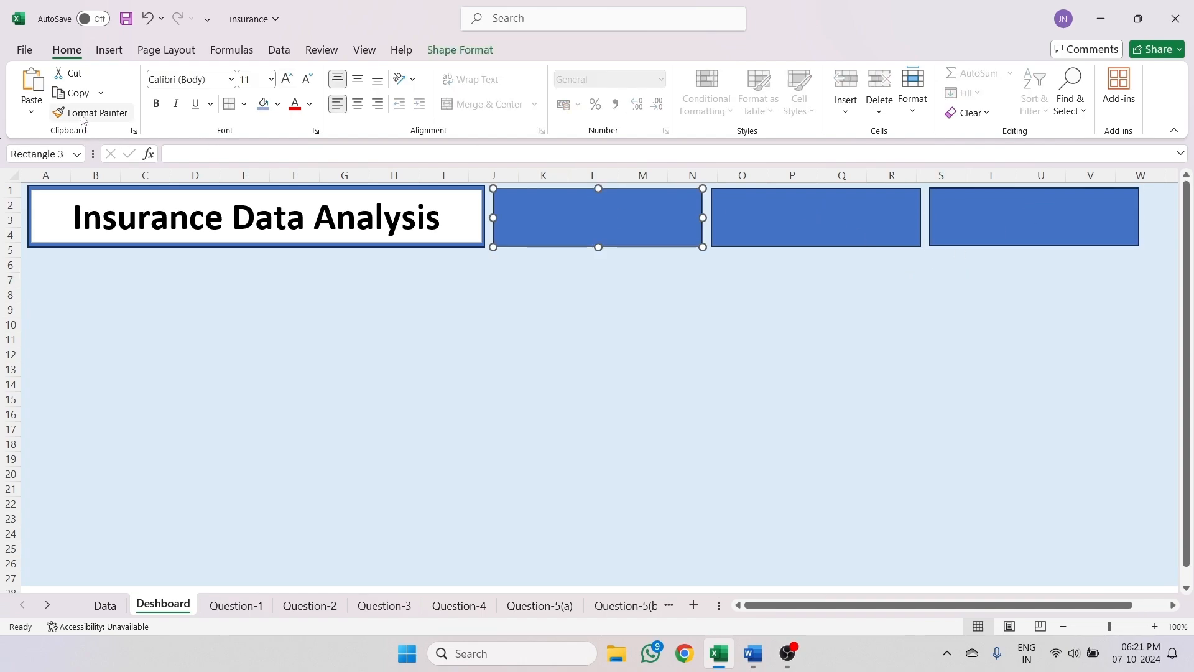
{"action": "left_click", "coordinate": [109, 50]}
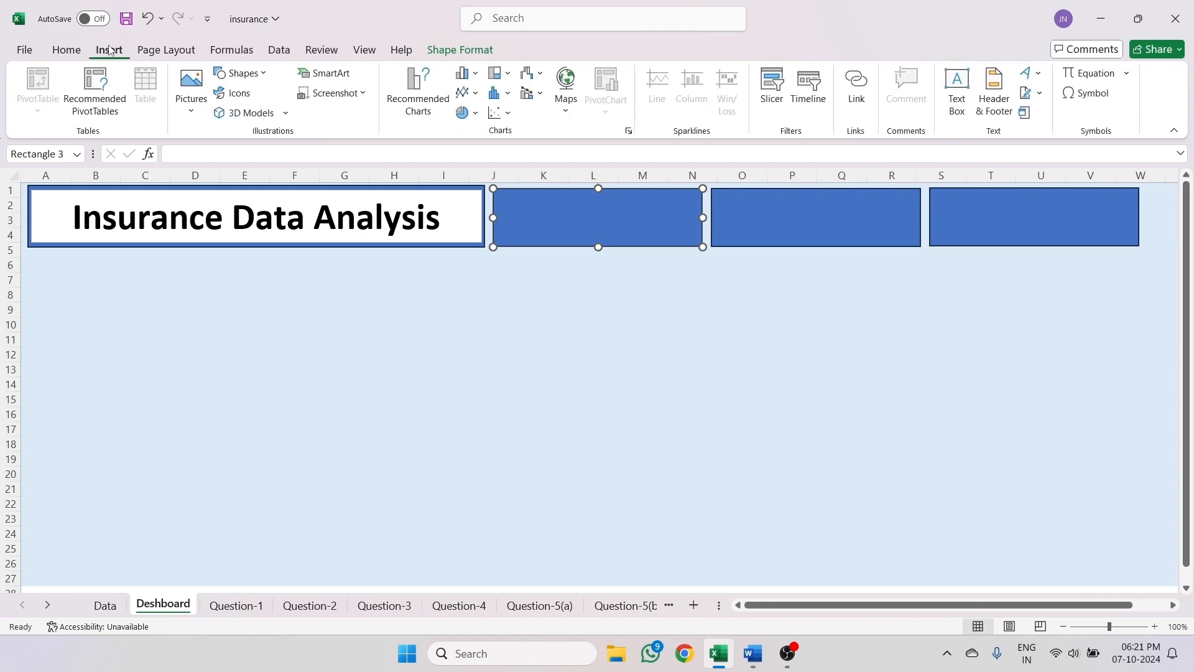
{"action": "left_click", "coordinate": [957, 92]}
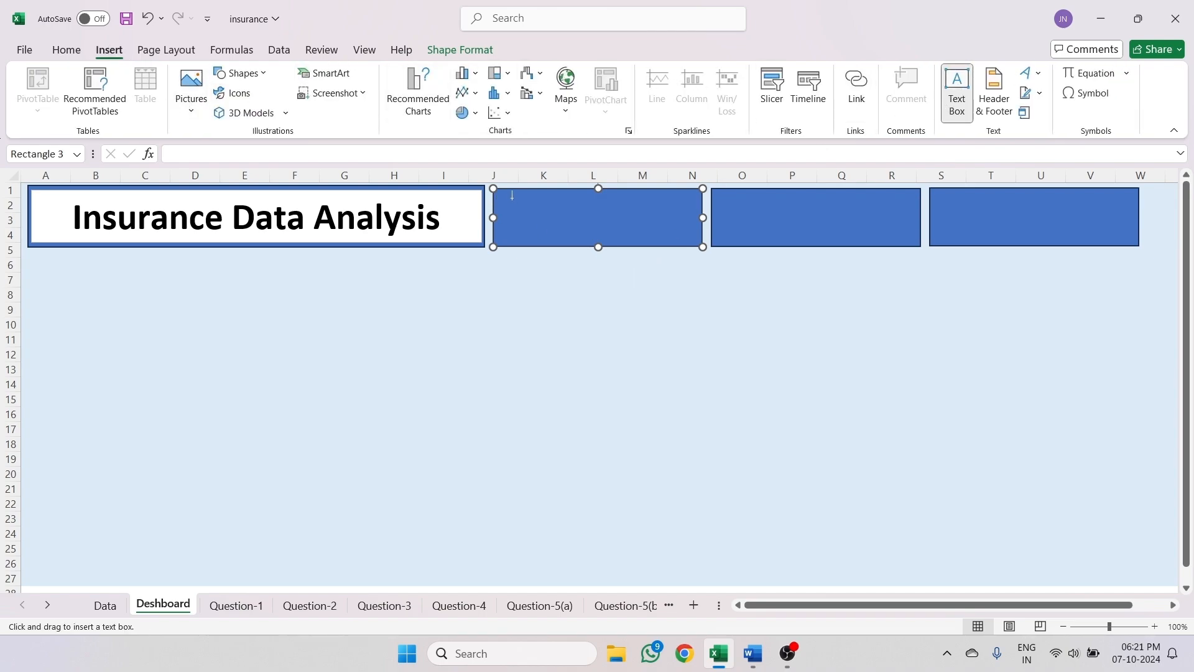
{"action": "left_click_drag", "start_coordinate": [502, 200], "coordinate": [694, 220]}
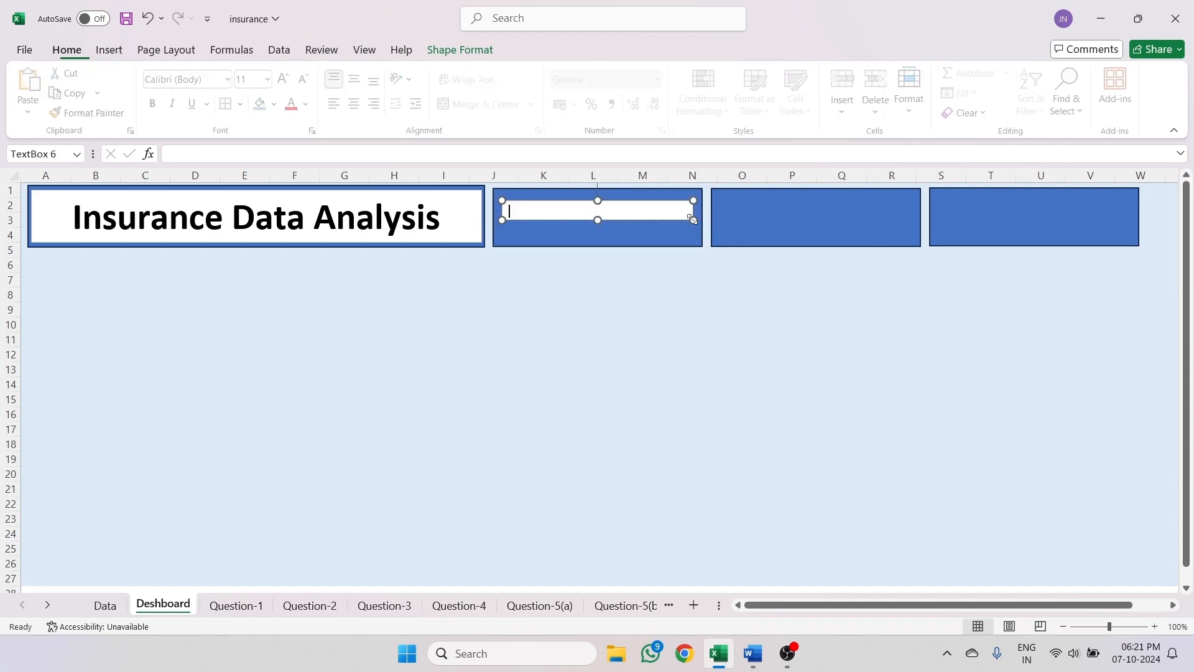
- Enlarge the text box in the first card's upper half and enter the label "Total Insurance Cost"
{"action": "left_click_drag", "start_coordinate": [598, 200], "coordinate": [599, 215]}
{"action": "left_click", "coordinate": [580, 202]}
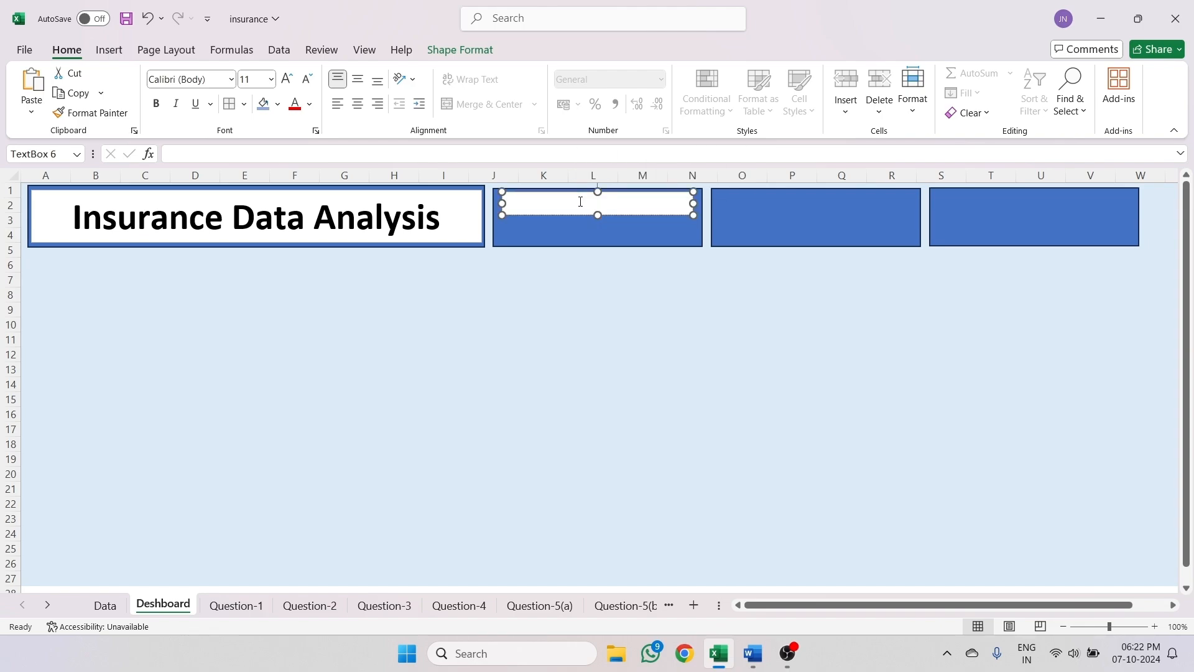
{"action": "type", "text": "Tota"}
{"action": "type", "text": "Cost"}
- Make the "Total Insurance Cost" label bold, 12 pt and horizontally centered
{"action": "left_click", "coordinate": [156, 103]}
{"action": "key", "text": "ctrl+a"}
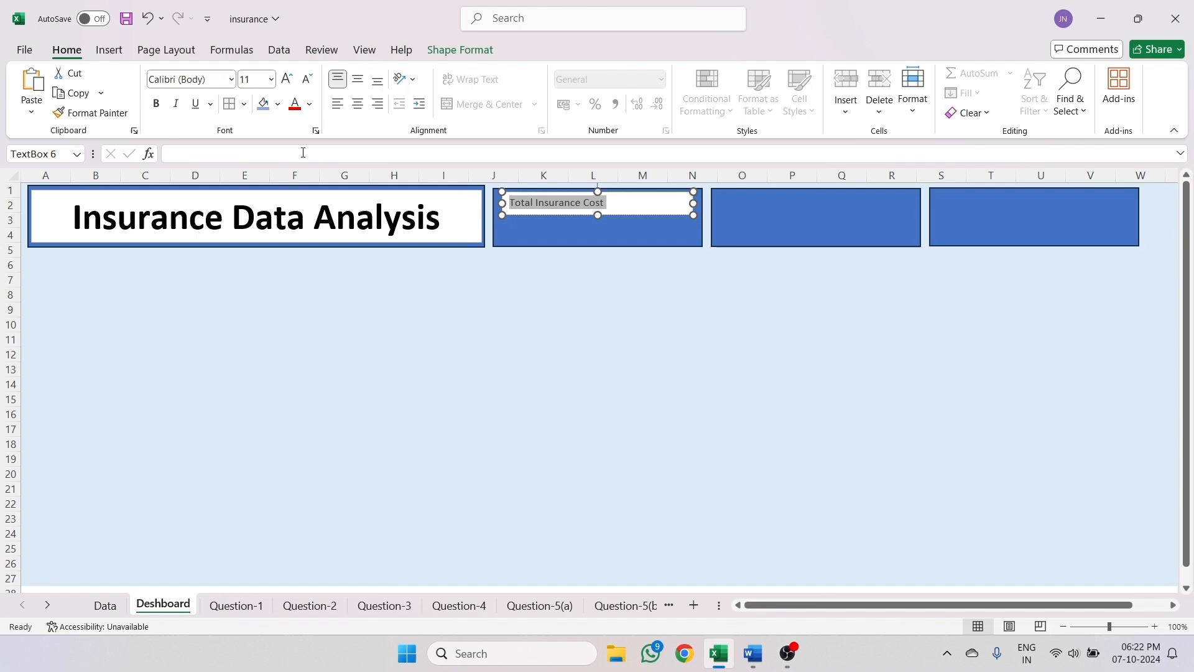
{"action": "left_click", "coordinate": [158, 105]}
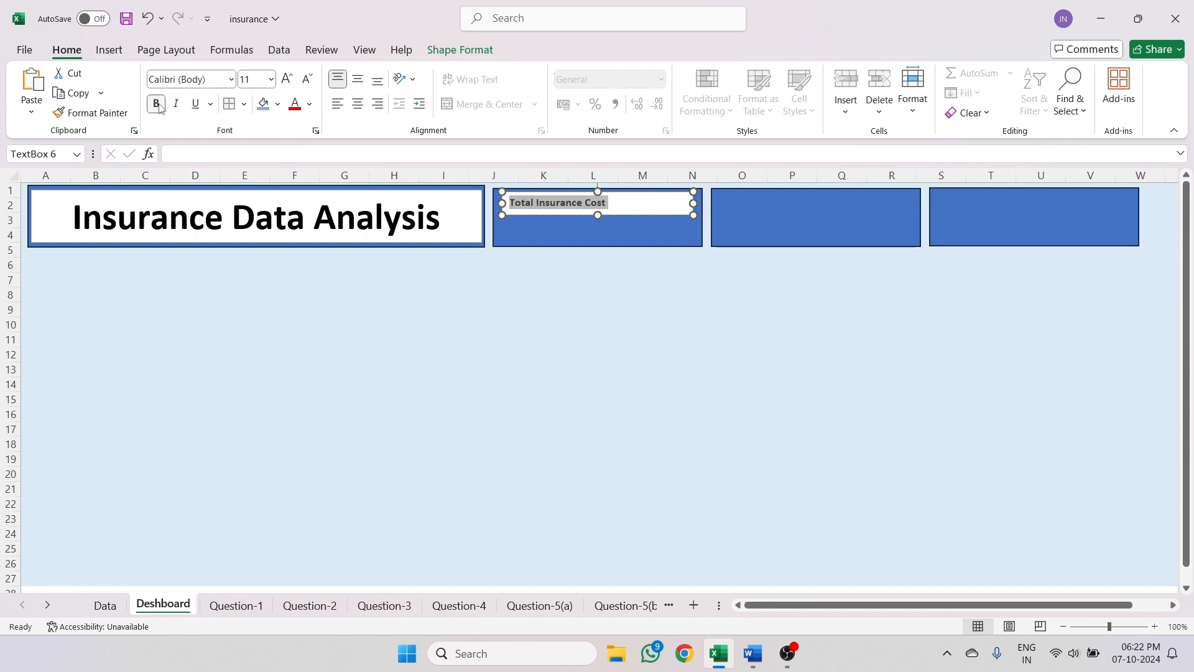
{"action": "left_click", "coordinate": [287, 79]}
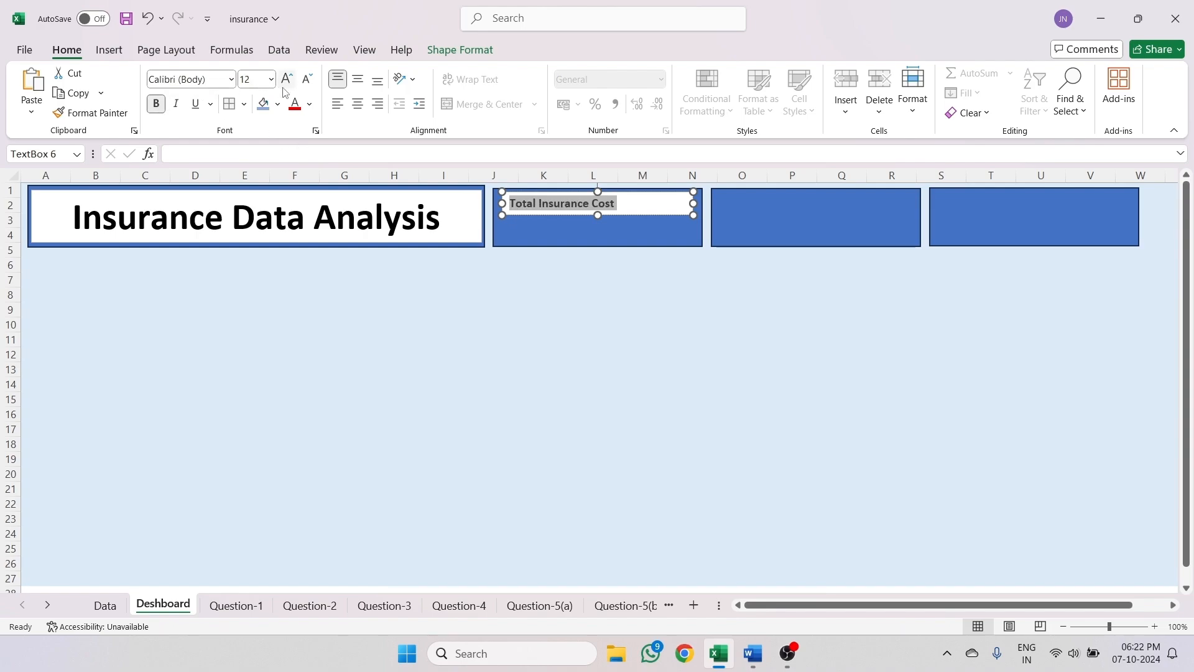
{"action": "left_click", "coordinate": [359, 105]}
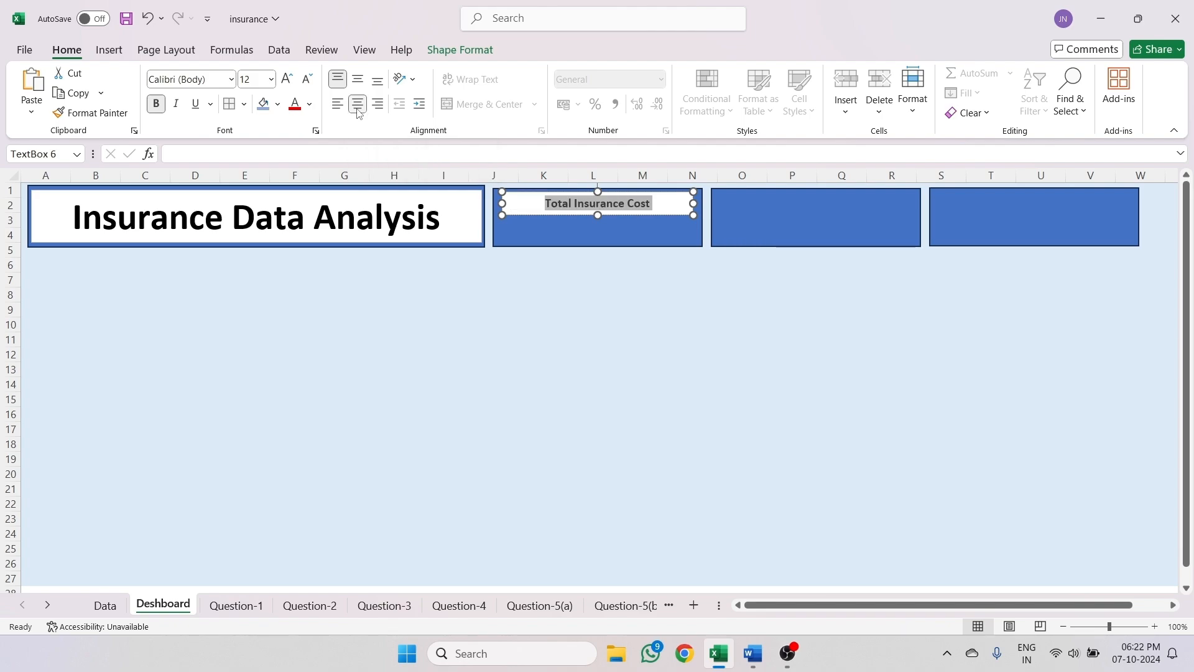
- Insert a second text box in the first card's lower half, matching the label box's width with a thin gap between them
{"action": "left_click", "coordinate": [545, 236]}
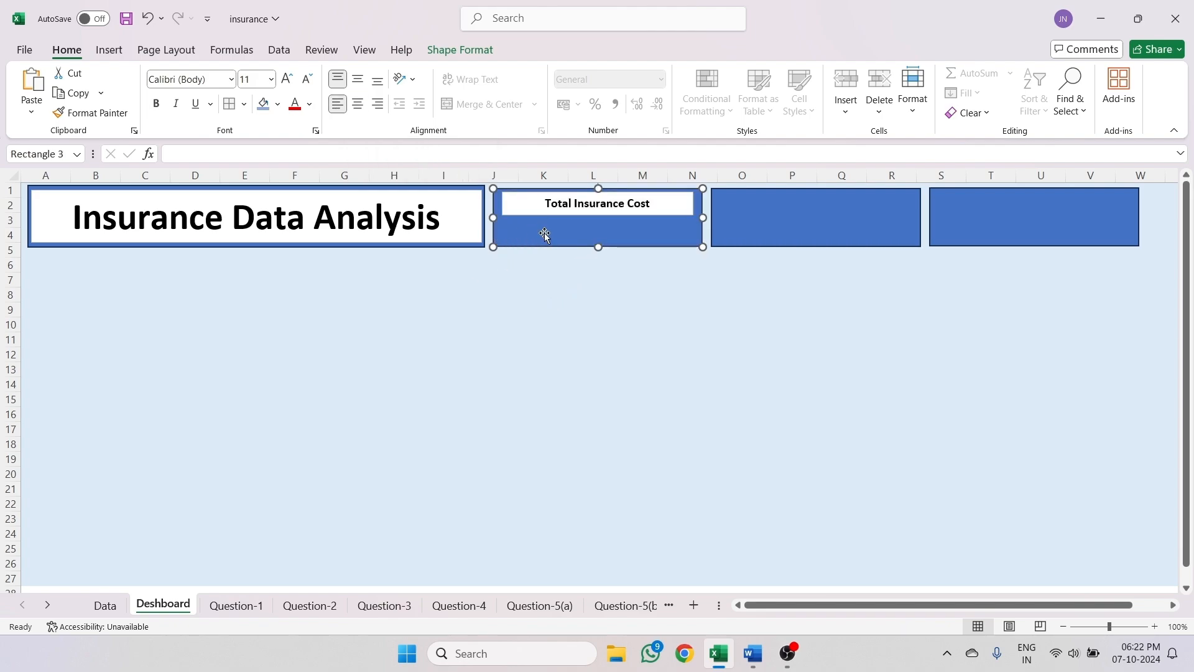
{"action": "left_click", "coordinate": [109, 49]}
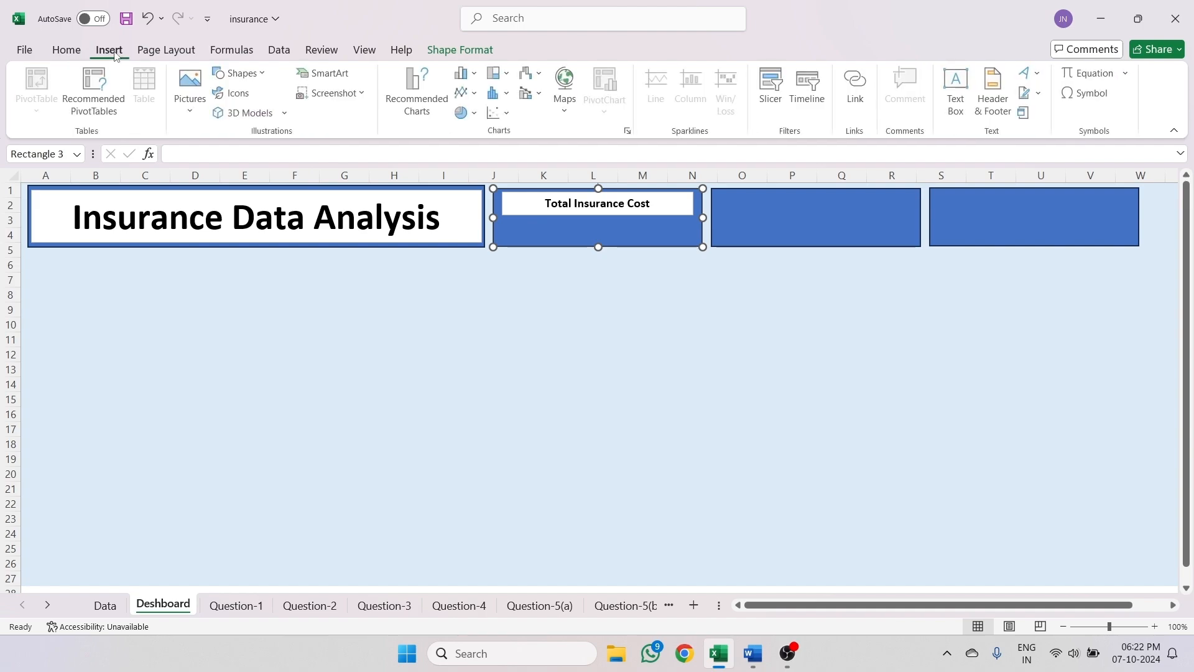
{"action": "left_click", "coordinate": [957, 93]}
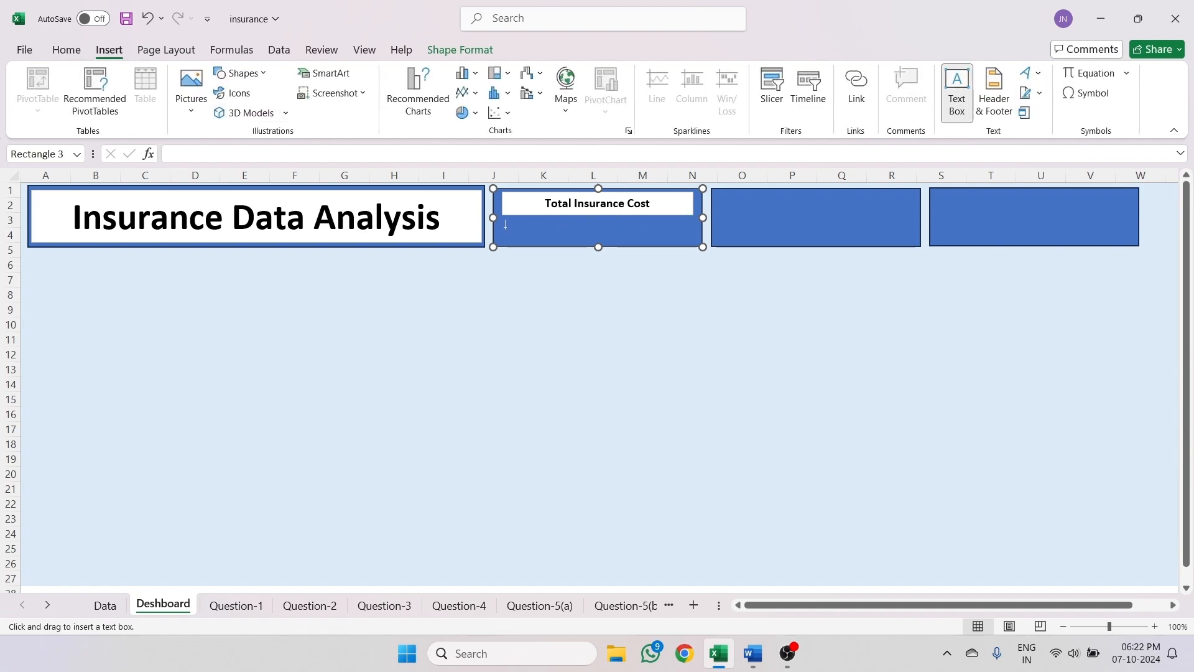
{"action": "left_click_drag", "start_coordinate": [506, 225], "coordinate": [693, 241]}
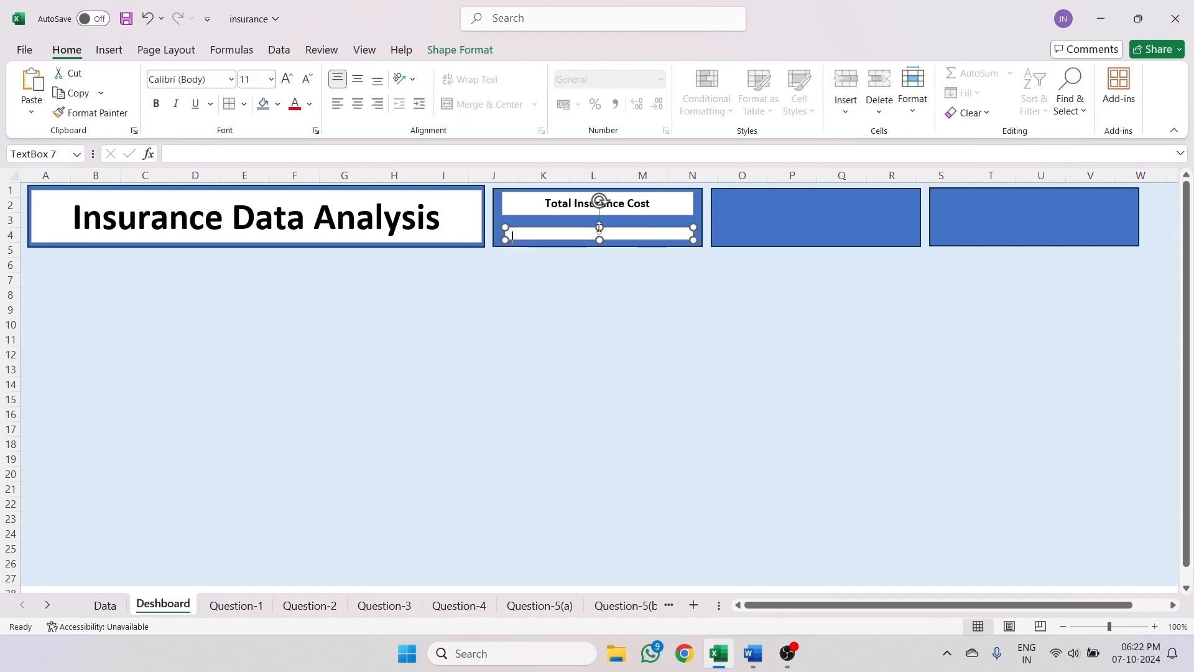
{"action": "left_click_drag", "start_coordinate": [599, 227], "coordinate": [601, 223]}
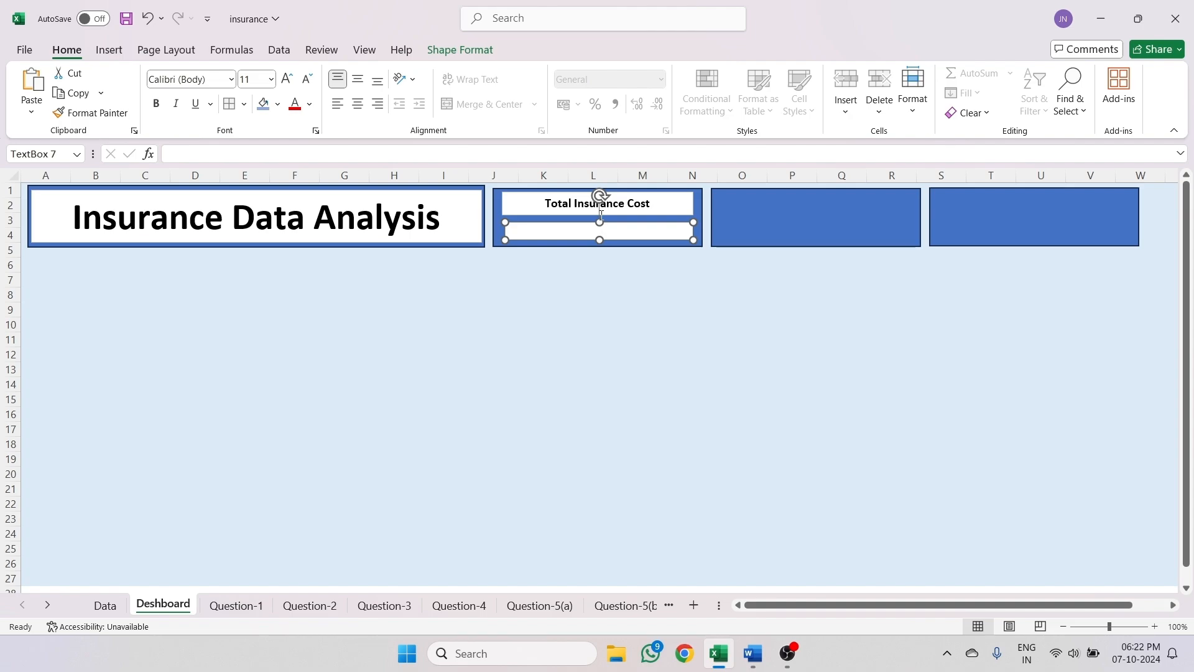
{"action": "left_click_drag", "start_coordinate": [600, 222], "coordinate": [600, 216]}
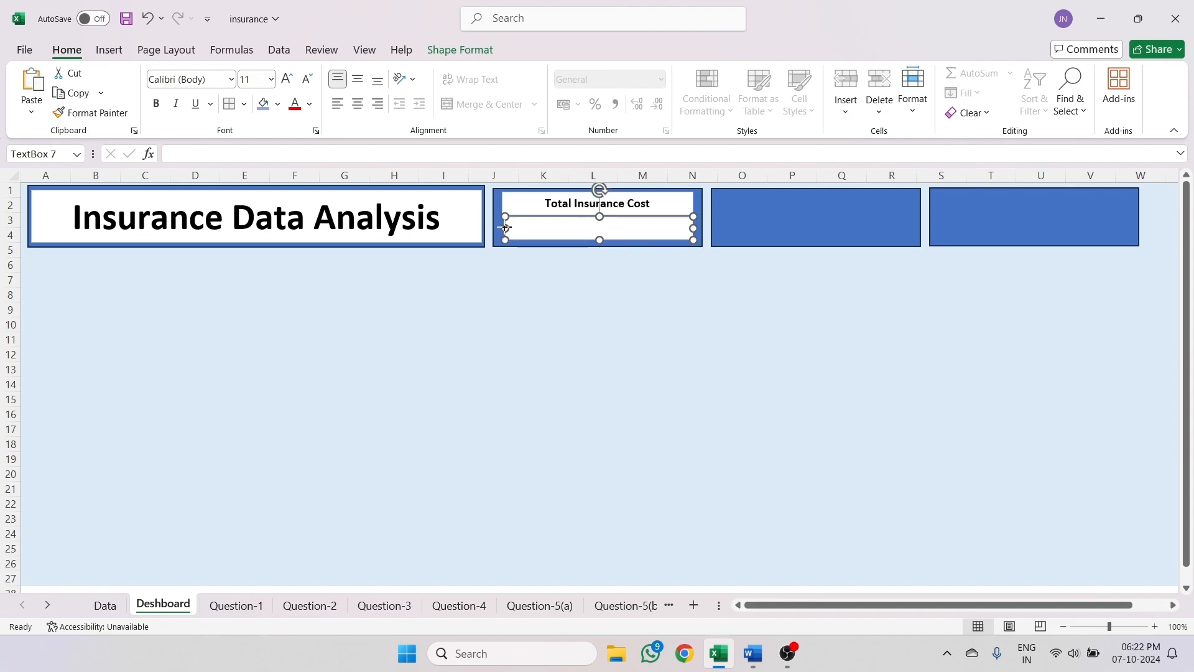
{"action": "left_click_drag", "start_coordinate": [505, 229], "coordinate": [502, 229]}
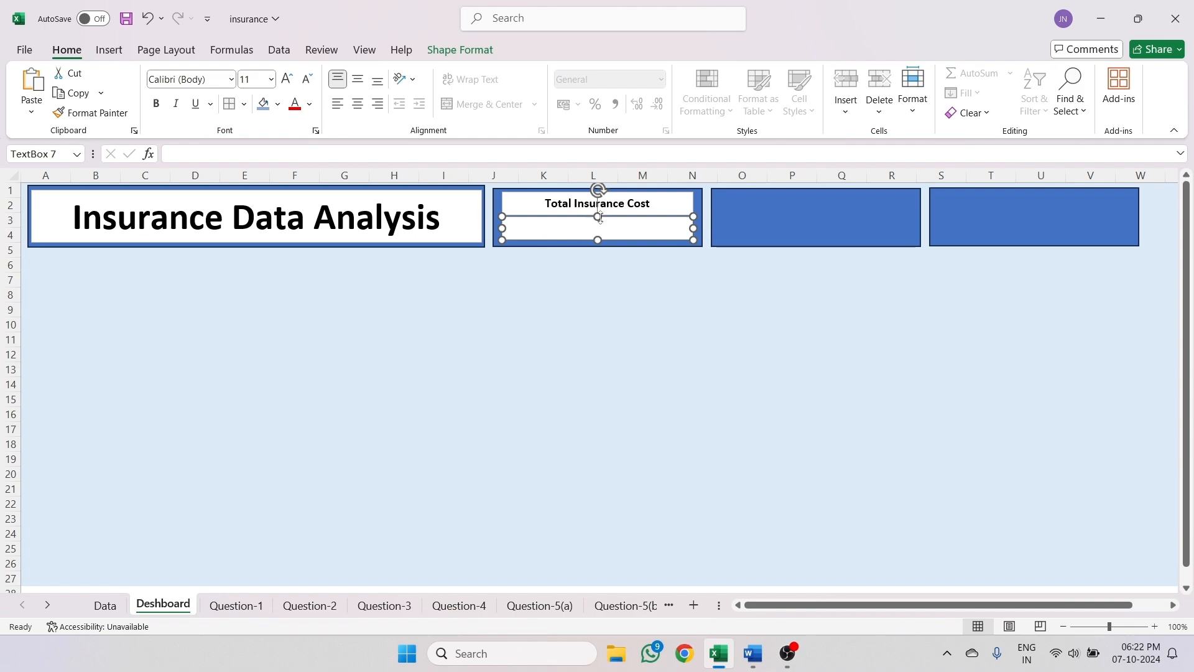
{"action": "left_click_drag", "start_coordinate": [599, 218], "coordinate": [599, 220]}
- Copy the medical charges total from cell B8 of the Question-1 sheet for the card's empty text box
{"action": "left_click", "coordinate": [586, 226]}
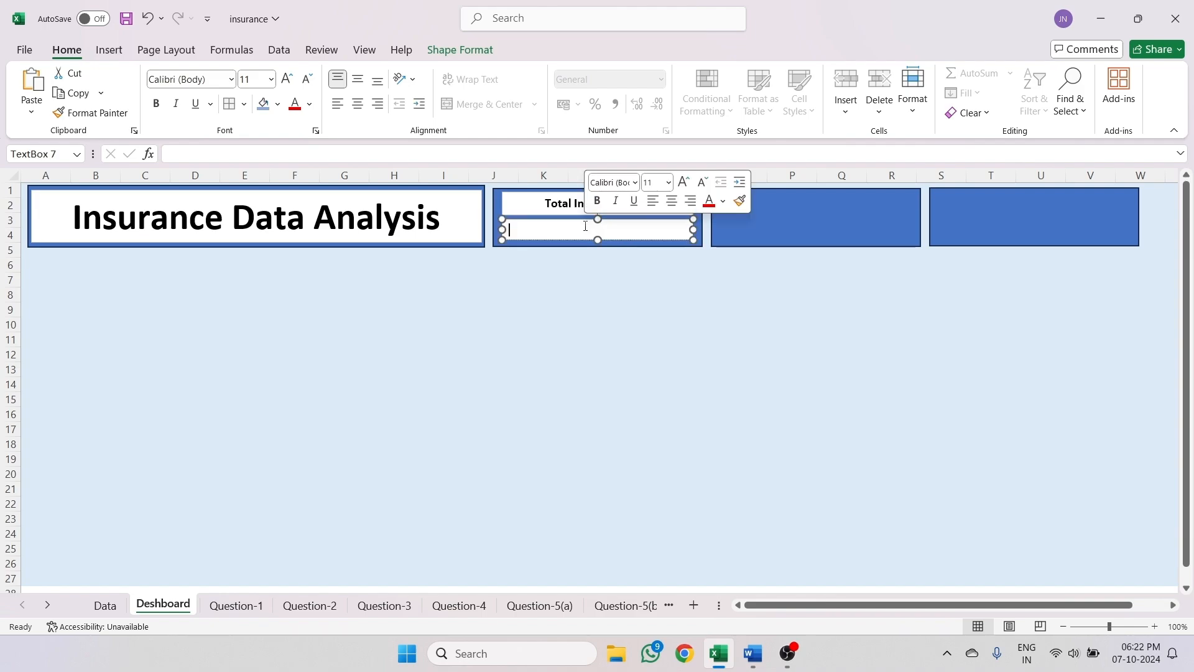
{"action": "left_click", "coordinate": [233, 605]}
{"action": "double_click", "coordinate": [102, 296]}
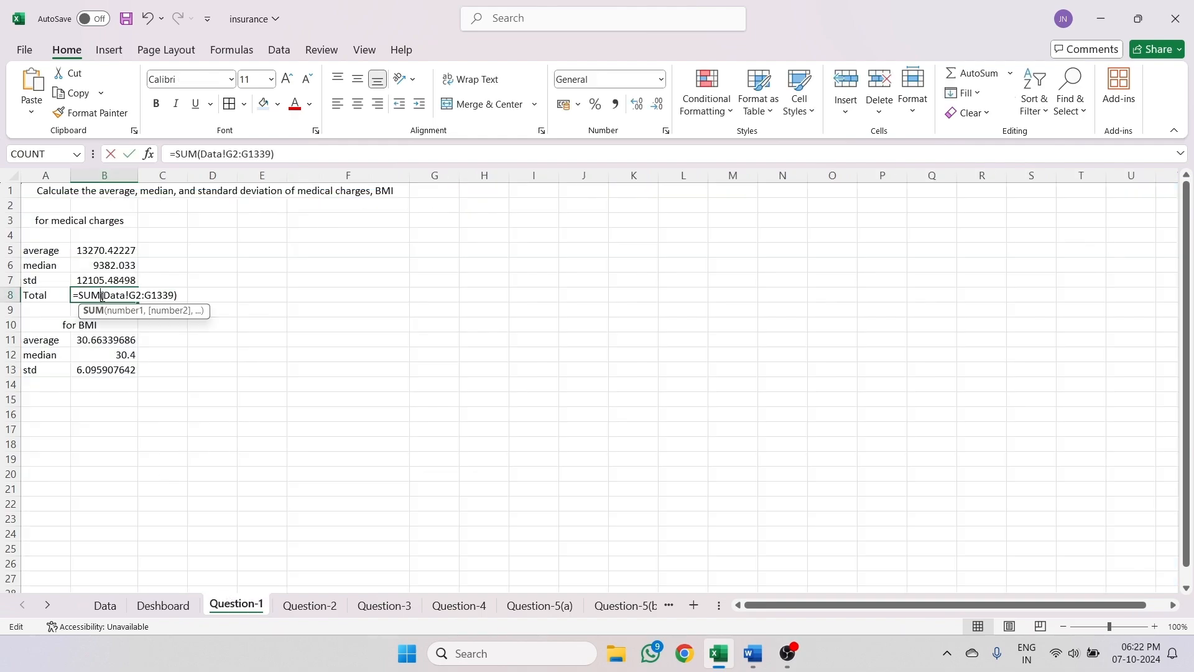
{"action": "left_click", "coordinate": [194, 363]}
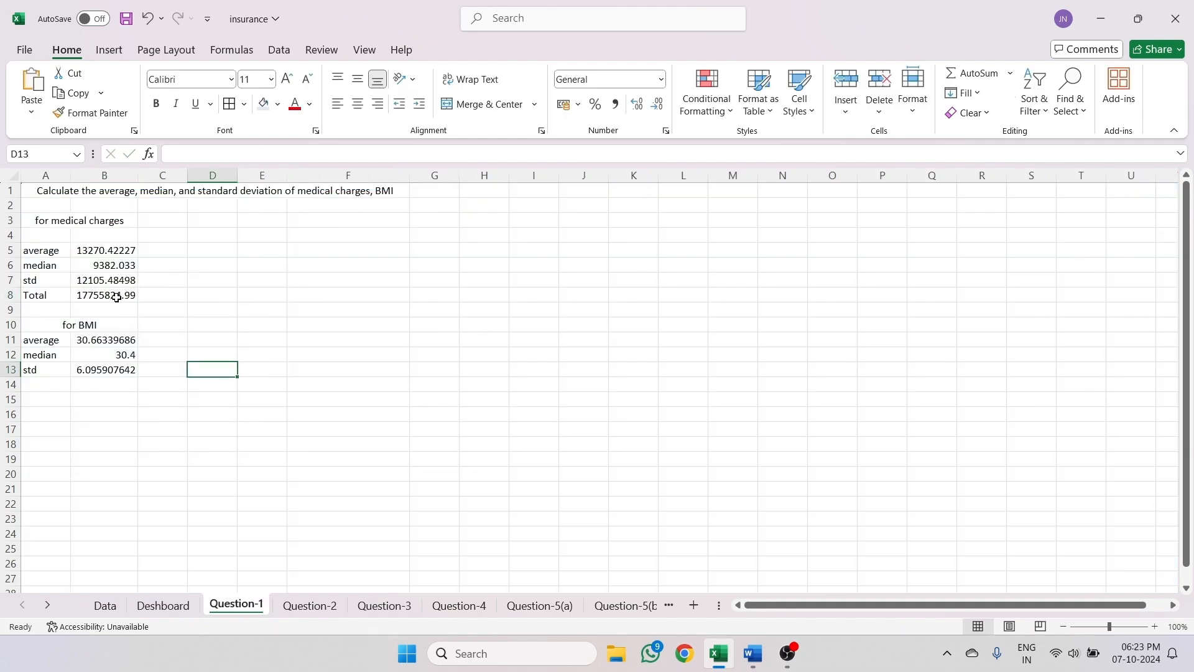
{"action": "left_click", "coordinate": [118, 298]}
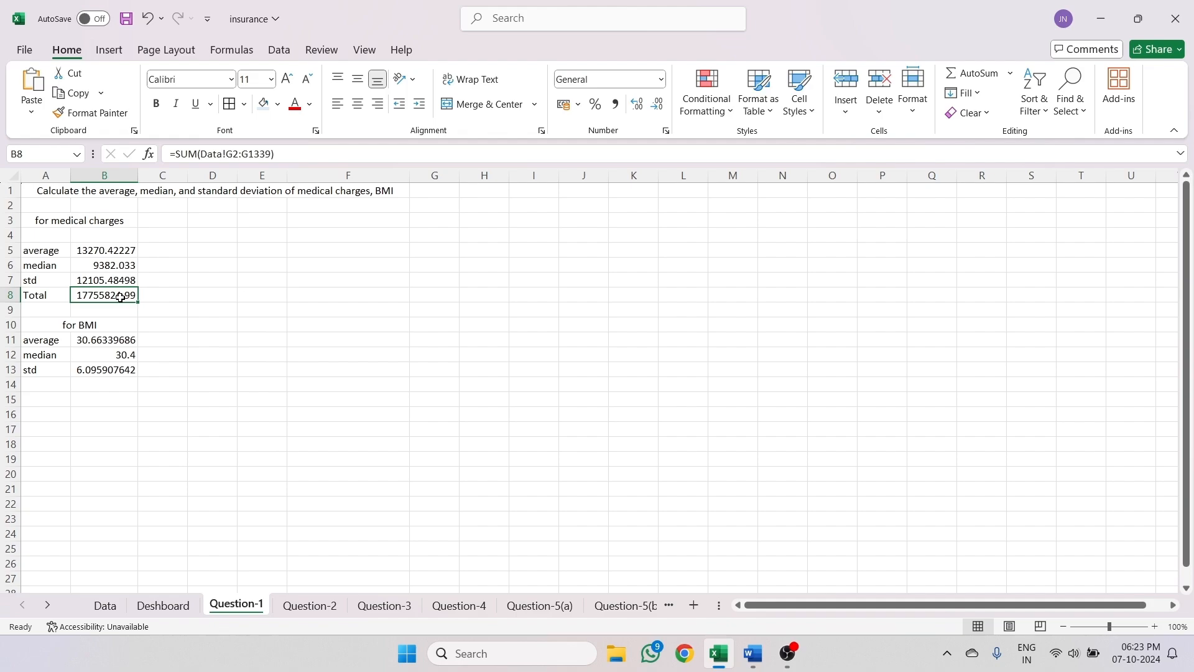
{"action": "key", "text": "ctrl+c"}
- Paste the copied total as text only into the text box below "Total Insurance Cost" on the Deshboard sheet
{"action": "left_click", "coordinate": [164, 605]}
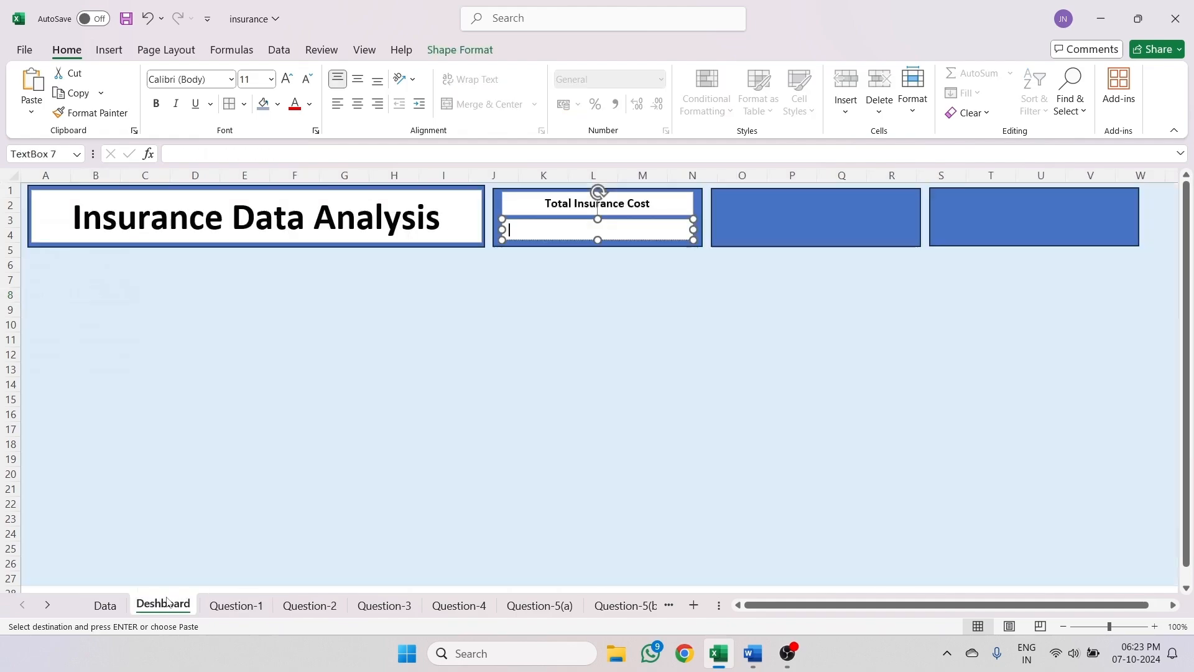
{"action": "right_click", "coordinate": [627, 226]}
{"action": "left_click", "coordinate": [31, 109]}
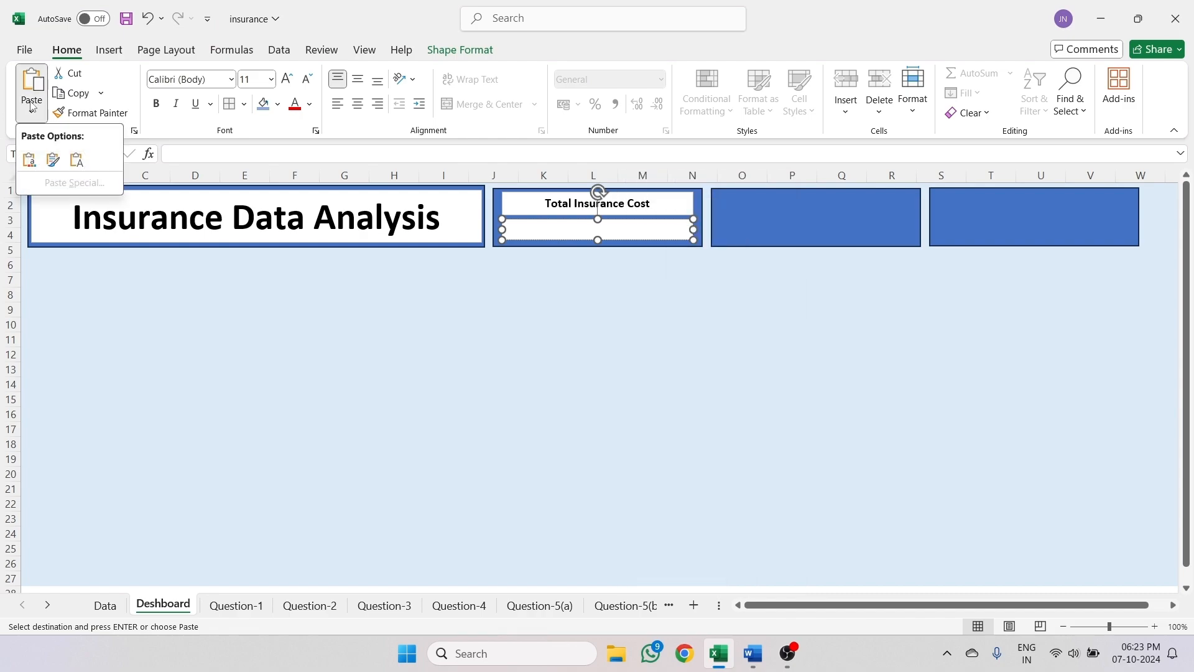
{"action": "left_click", "coordinate": [31, 114]}
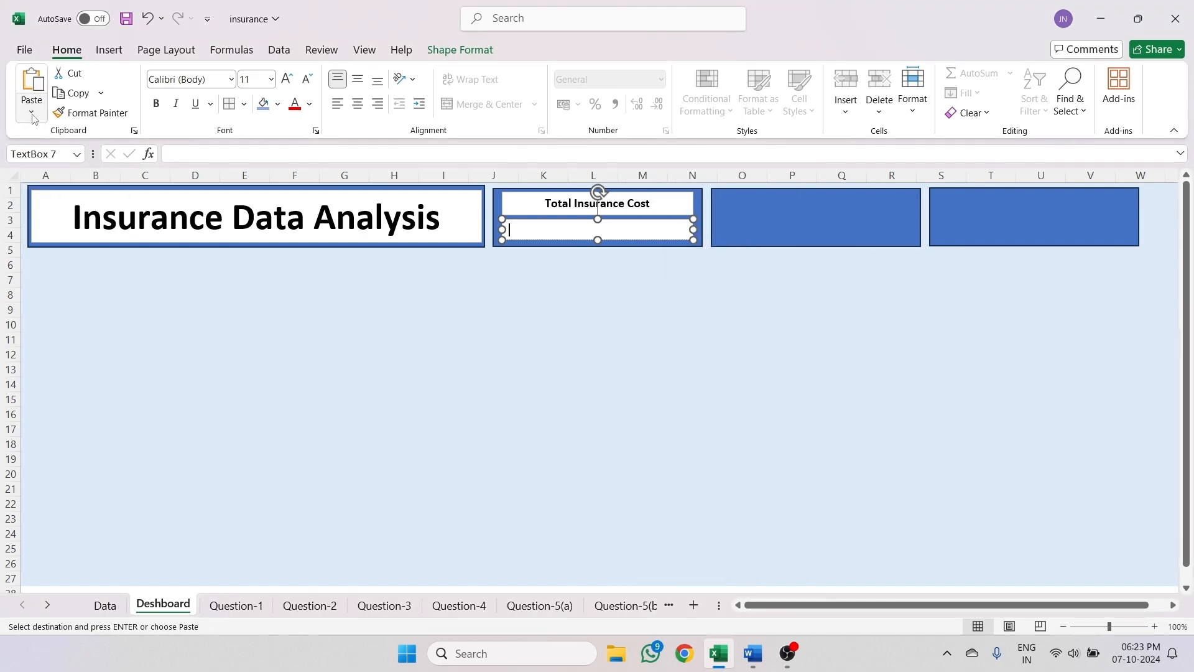
{"action": "left_click", "coordinate": [31, 113]}
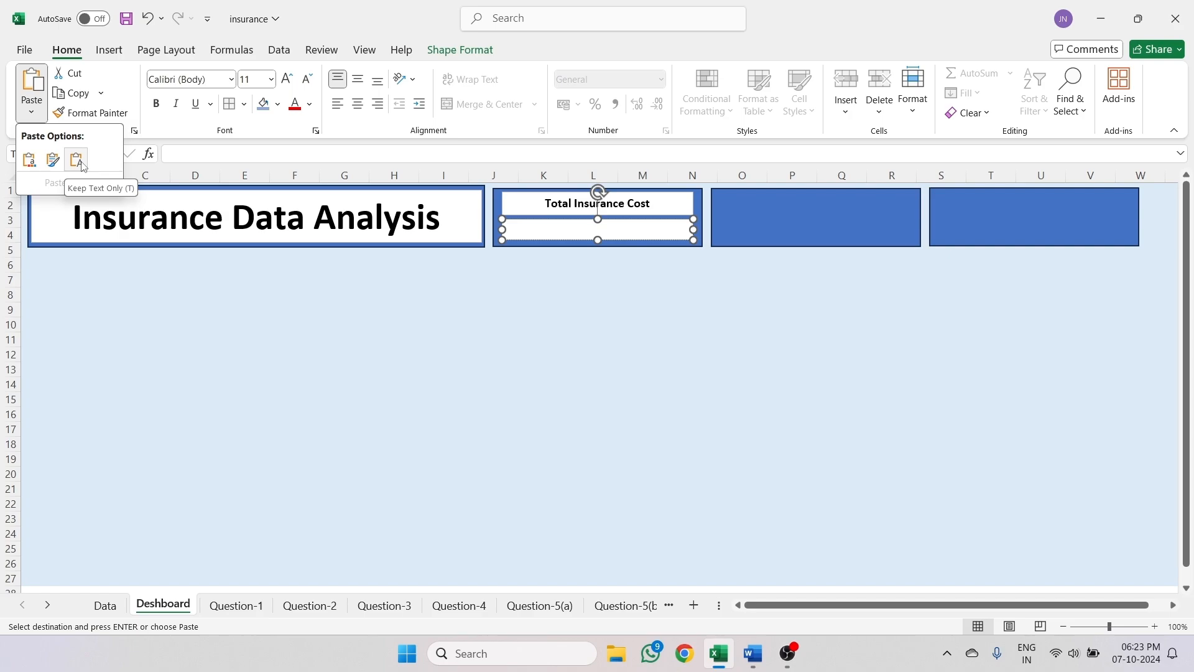
{"action": "left_click", "coordinate": [59, 163]}
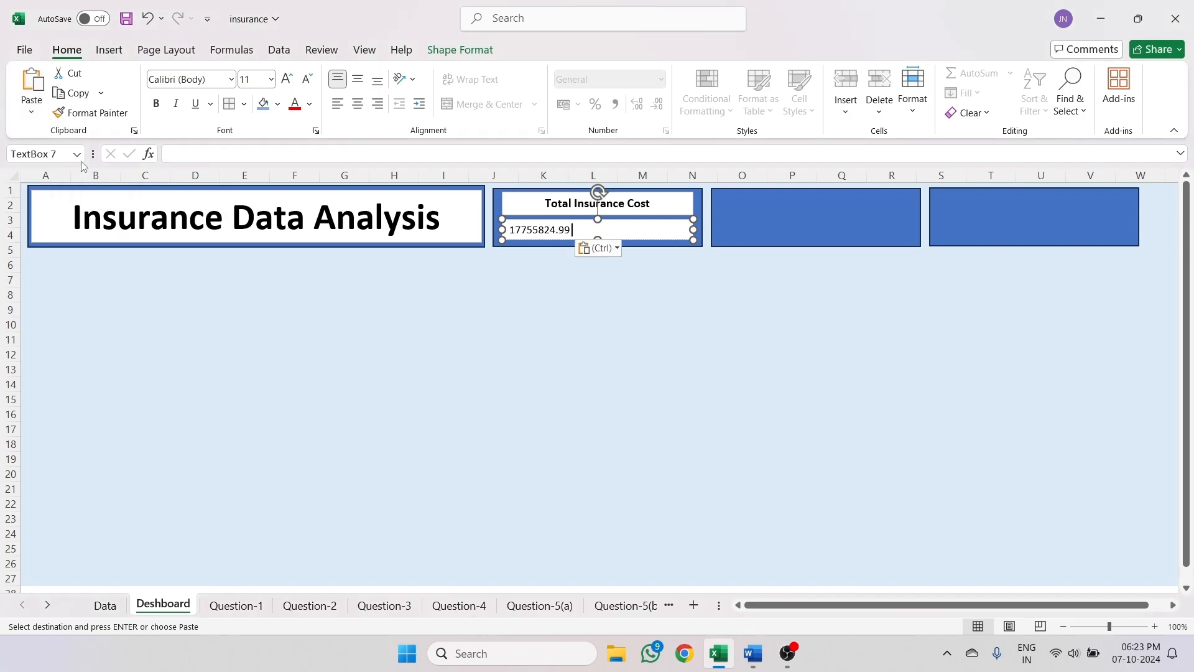
- Center the pasted total in its text box and set its font size to 12
{"action": "double_click", "coordinate": [574, 228]}
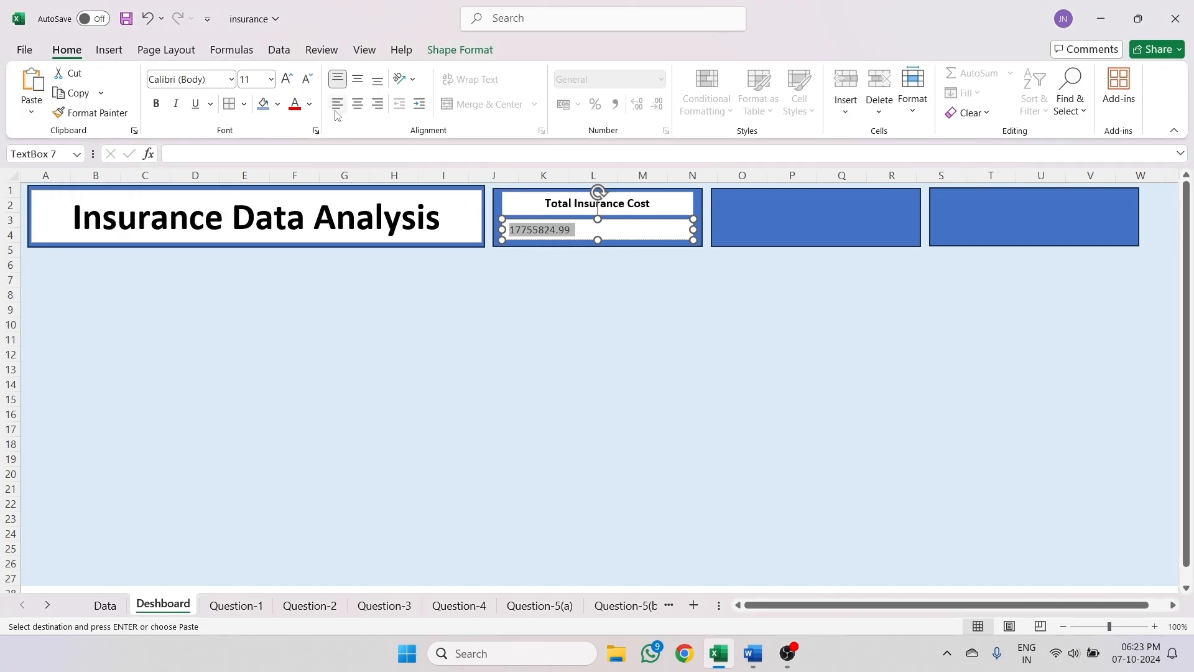
{"action": "left_click", "coordinate": [358, 106]}
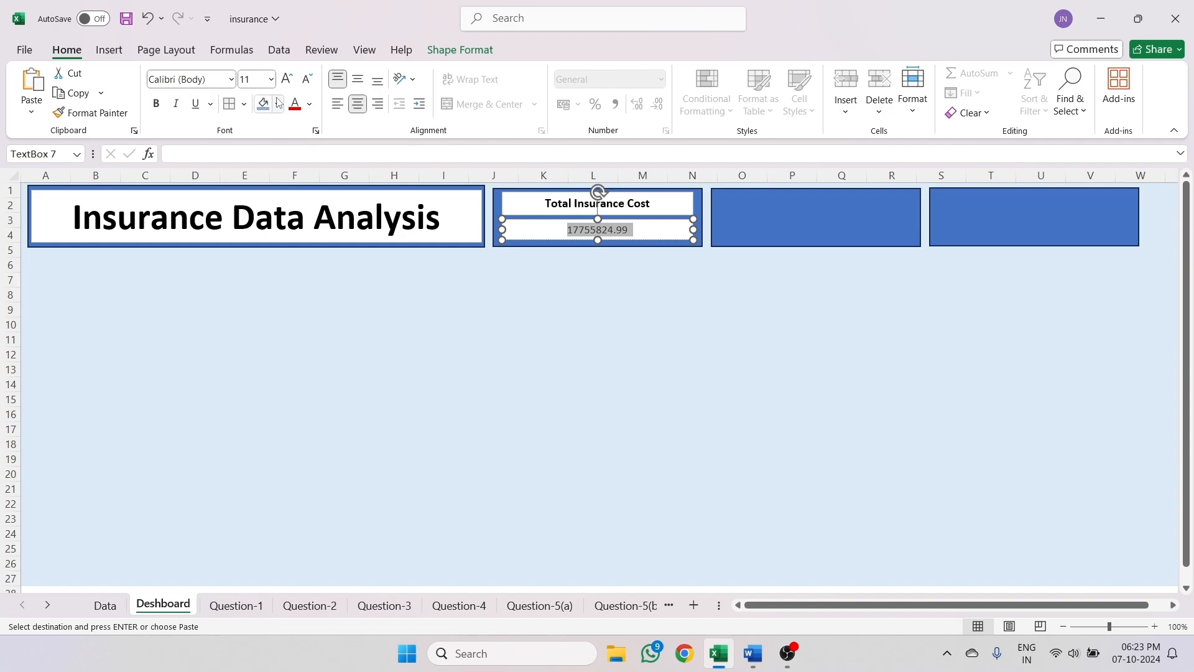
{"action": "left_click", "coordinate": [287, 81]}
{"action": "left_click", "coordinate": [287, 81]}
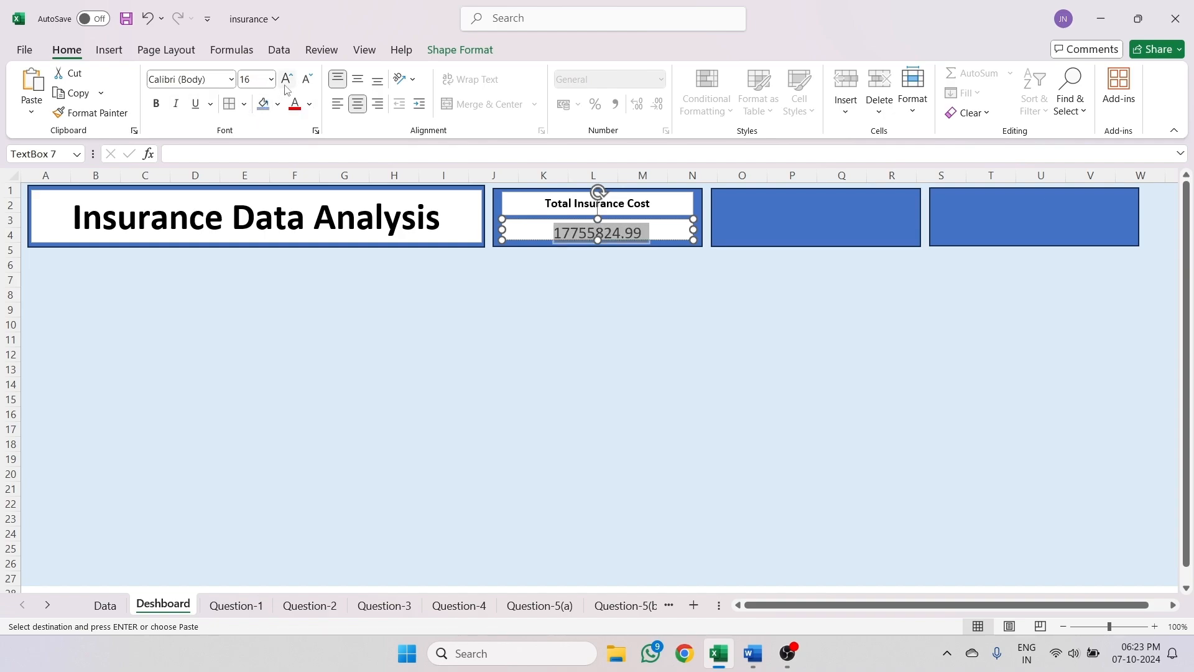
{"action": "left_click", "coordinate": [306, 81]}
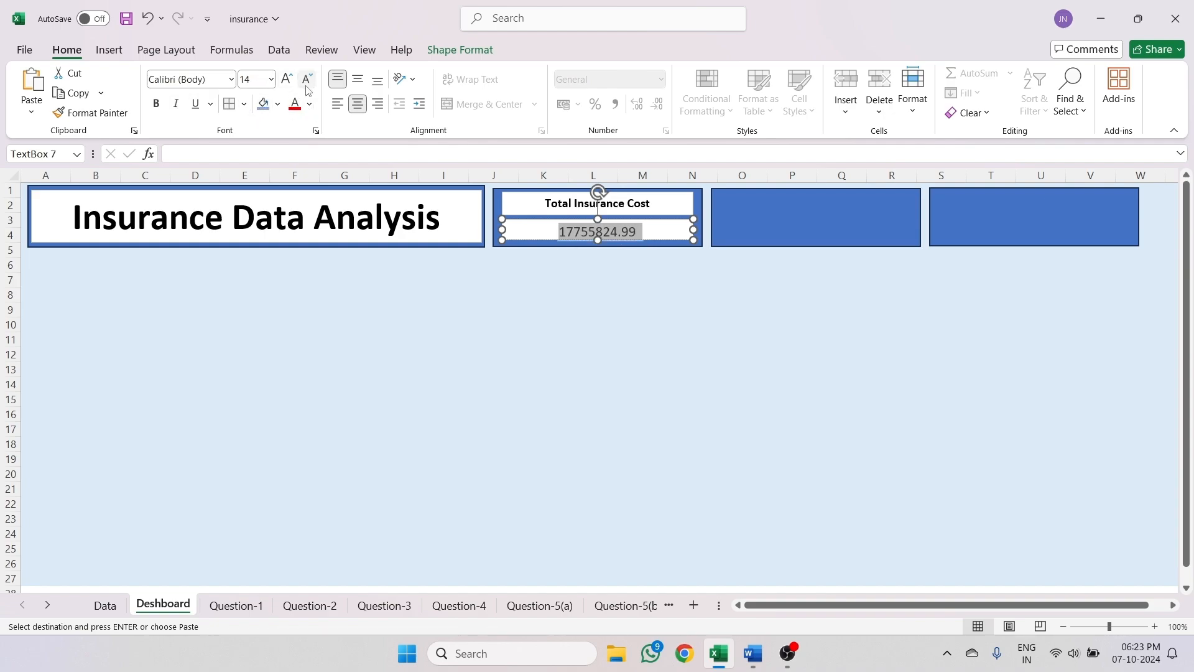
{"action": "left_click", "coordinate": [307, 88]}
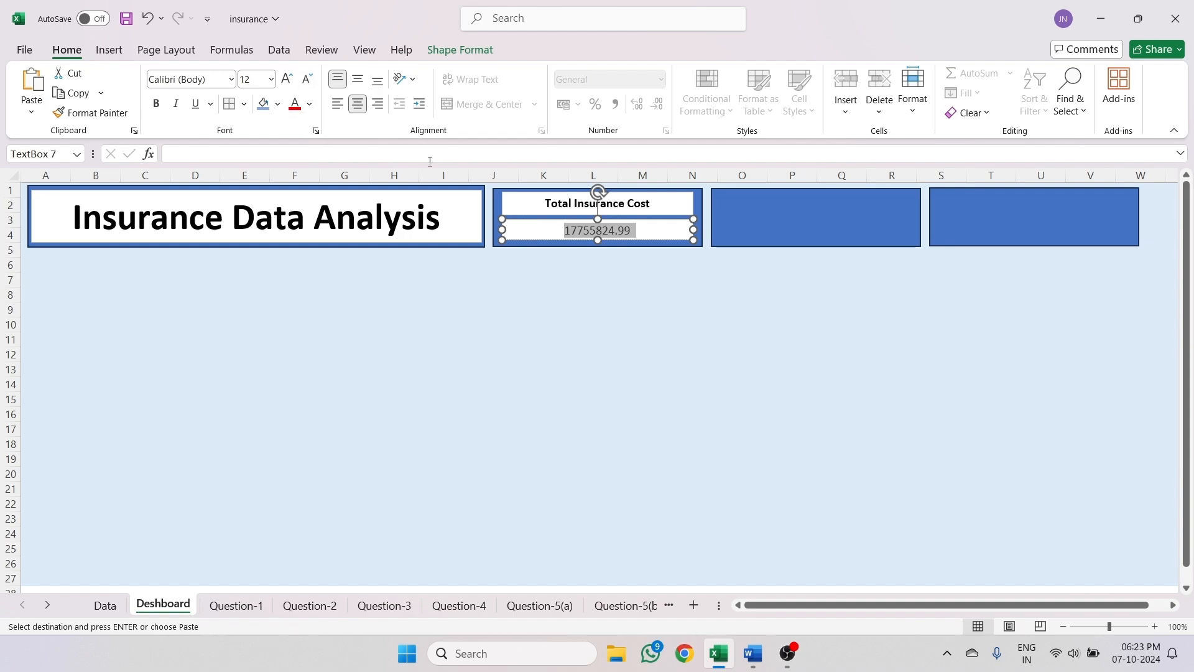
- Color the total below "Total Insurance Cost" with the orange theme color
{"action": "left_click", "coordinate": [310, 107]}
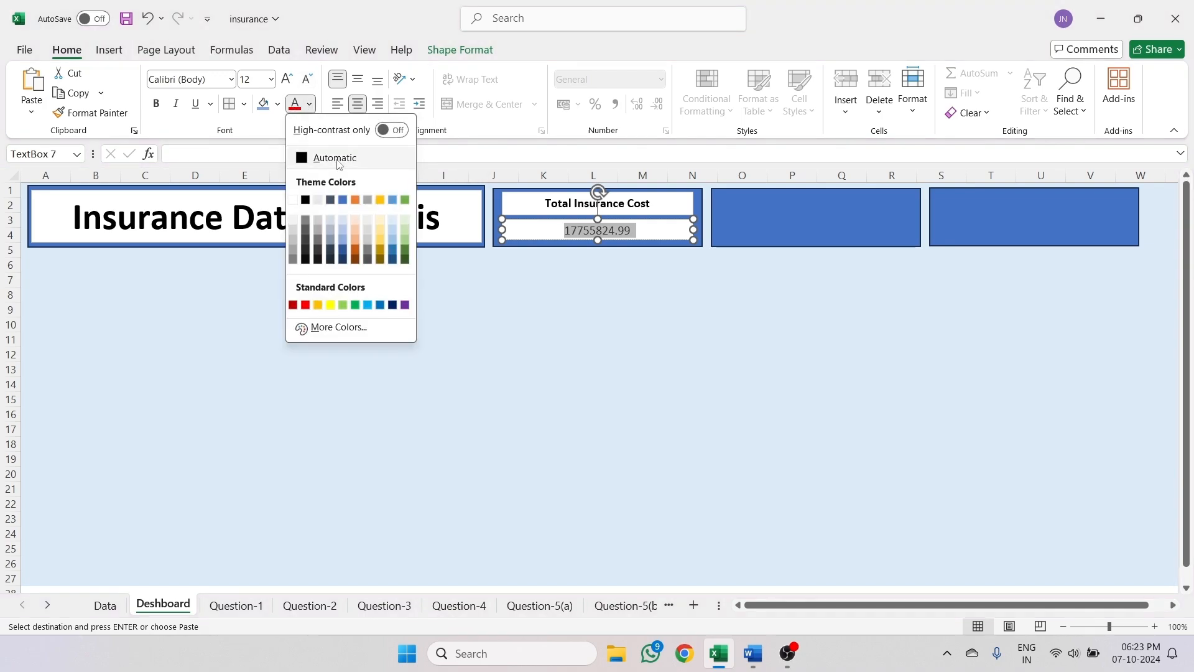
{"action": "left_click", "coordinate": [357, 201]}
{"action": "left_click", "coordinate": [622, 351]}
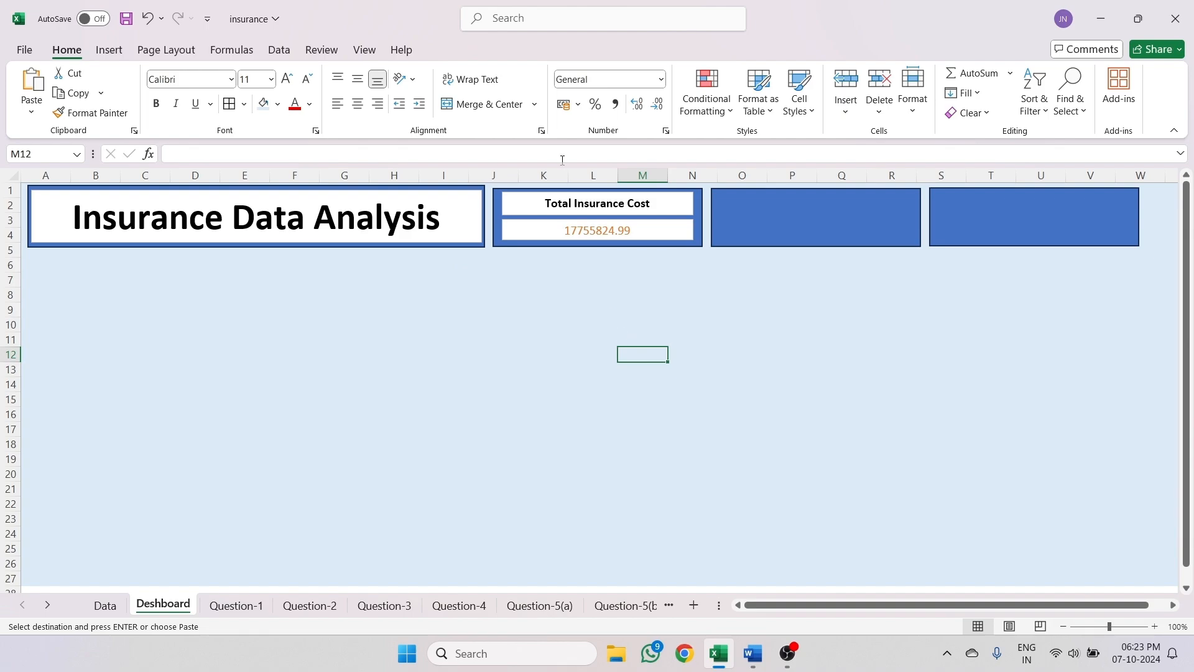
- Set the font color of the total in the first card to red
{"action": "left_click", "coordinate": [656, 234]}
{"action": "key", "text": "ctrl+a"}
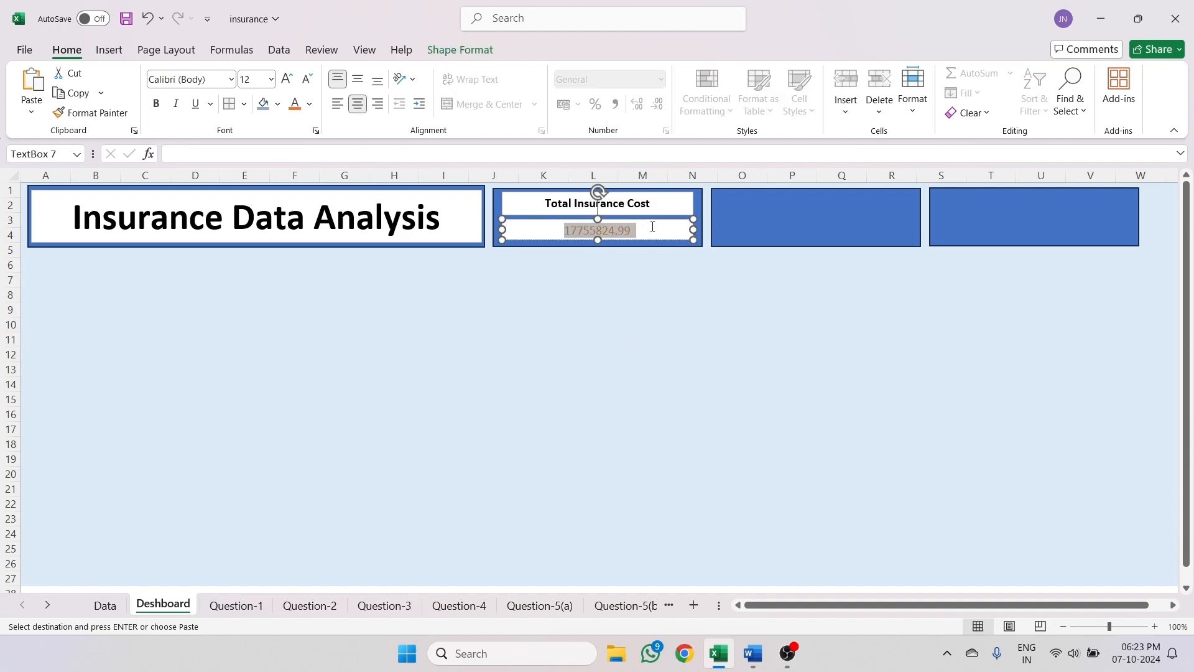
{"action": "left_click", "coordinate": [310, 104]}
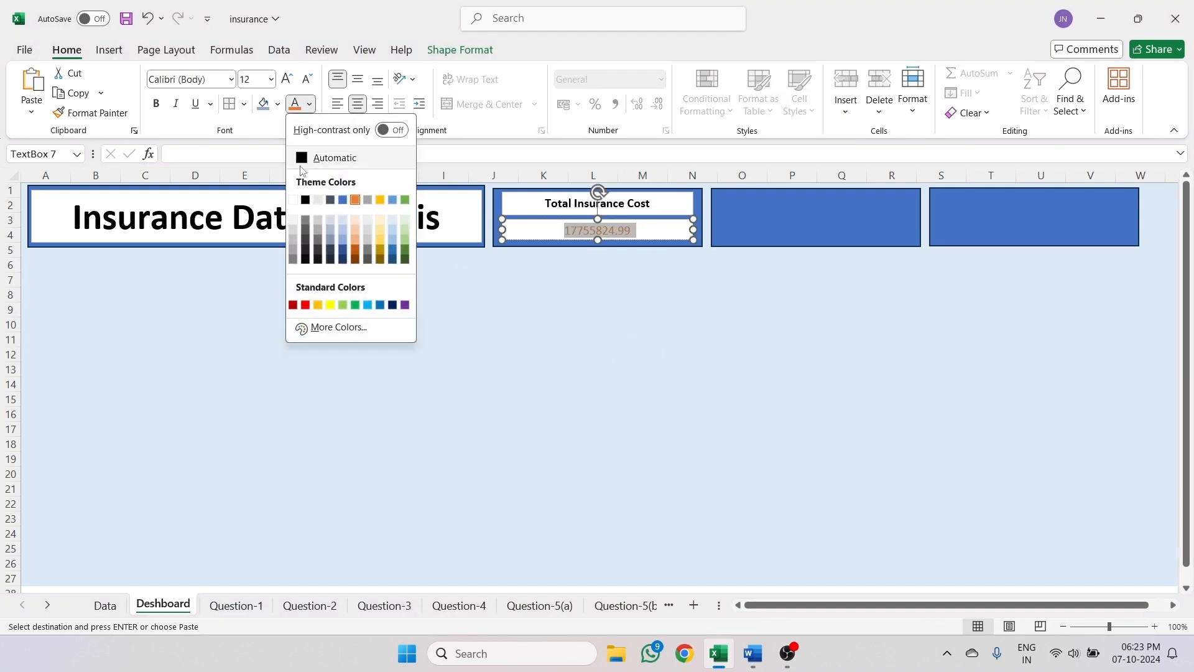
{"action": "left_click", "coordinate": [306, 305]}
{"action": "left_click", "coordinate": [467, 341]}
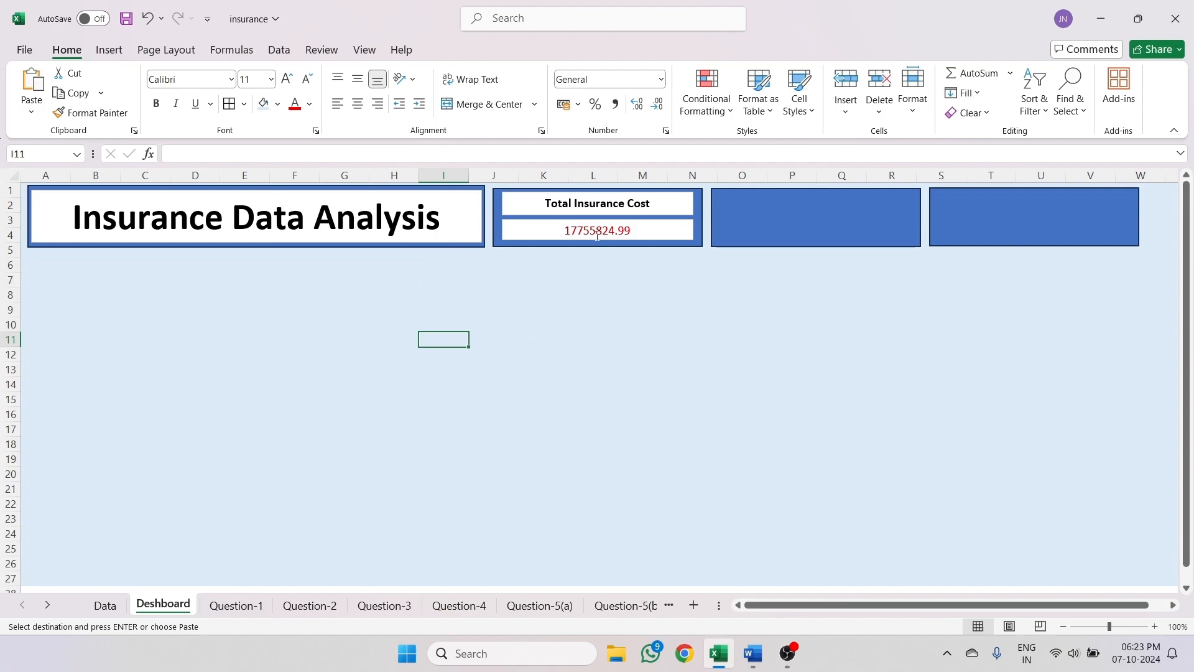
{"action": "left_click", "coordinate": [741, 206]}
{"action": "left_click", "coordinate": [692, 204]}
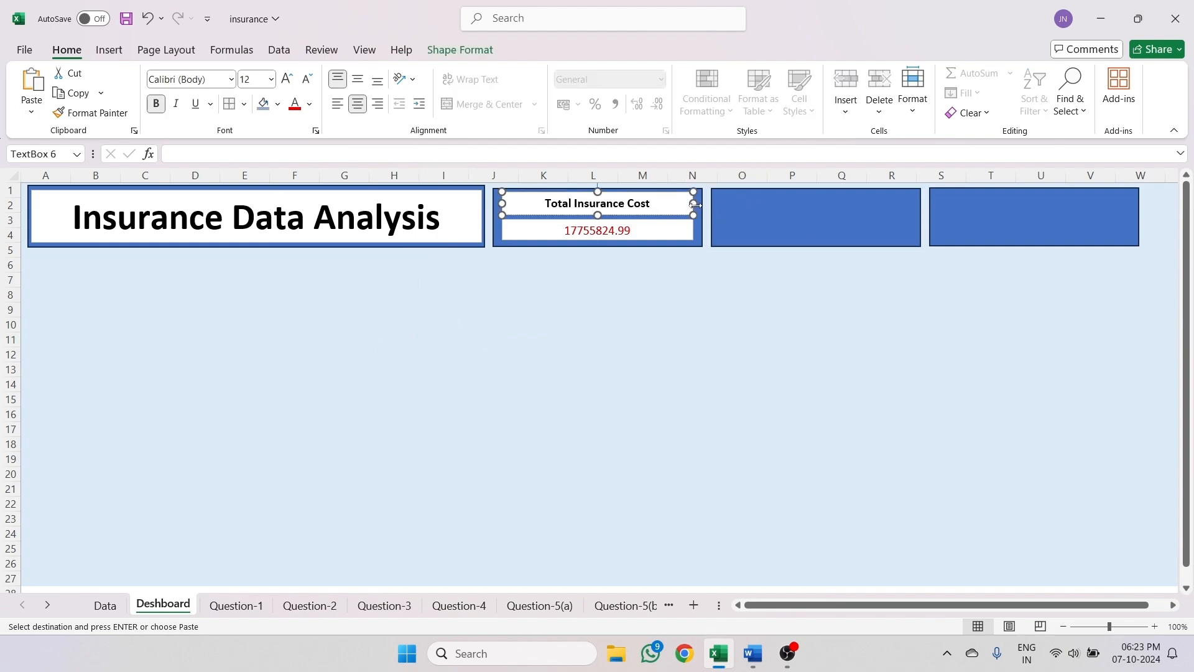
{"action": "left_click", "coordinate": [741, 202]}
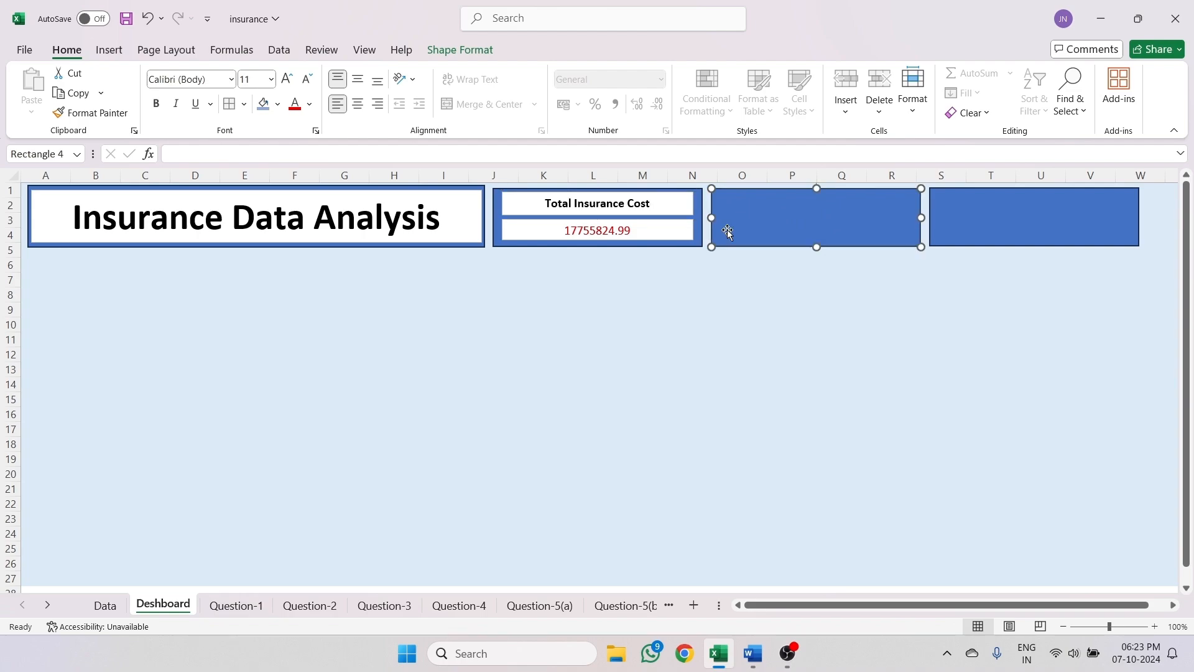
{"action": "left_click", "coordinate": [676, 311]}
{"action": "left_click", "coordinate": [665, 198]}
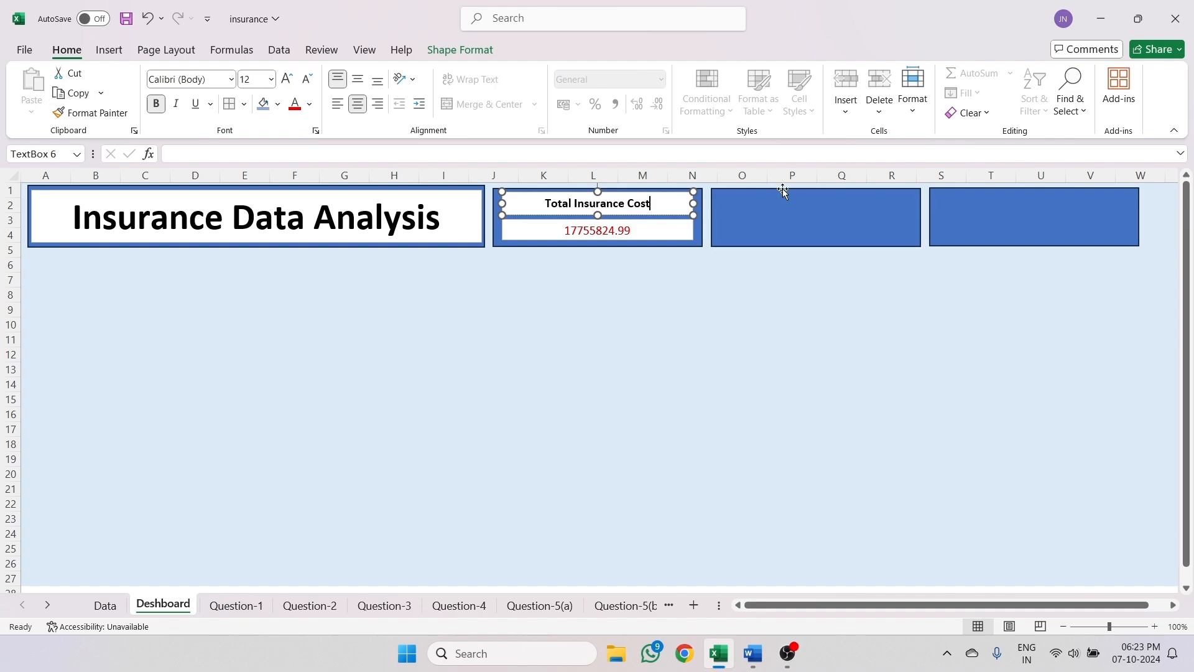
{"action": "left_click", "coordinate": [744, 210]}
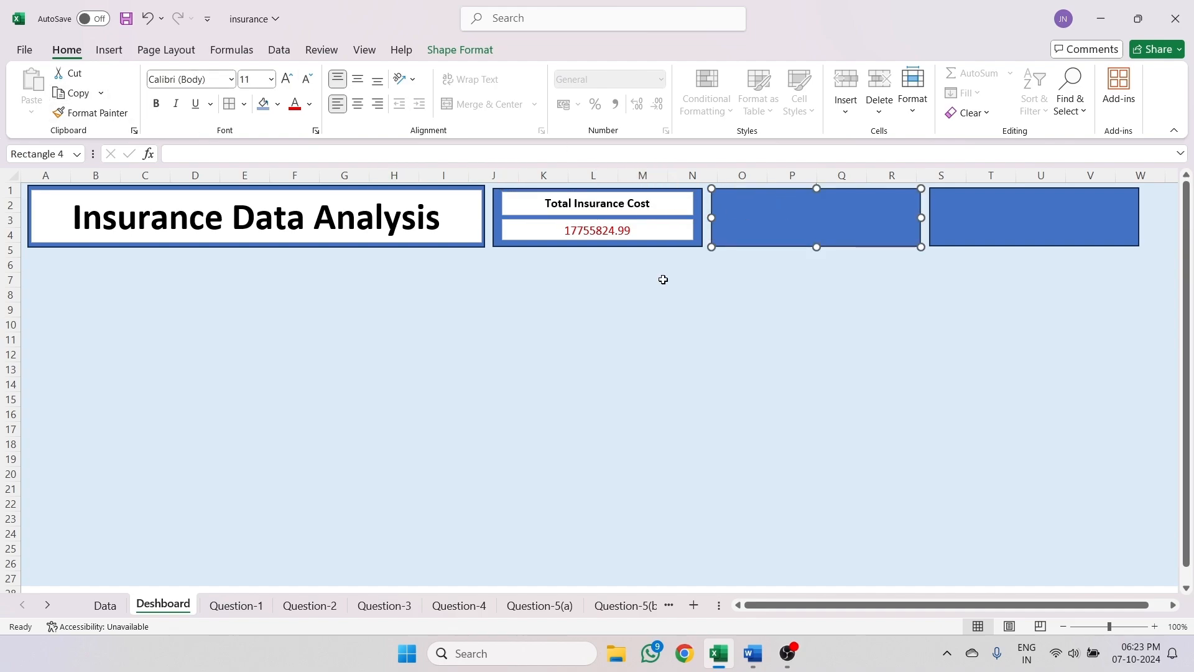
{"action": "left_click", "coordinate": [667, 361]}
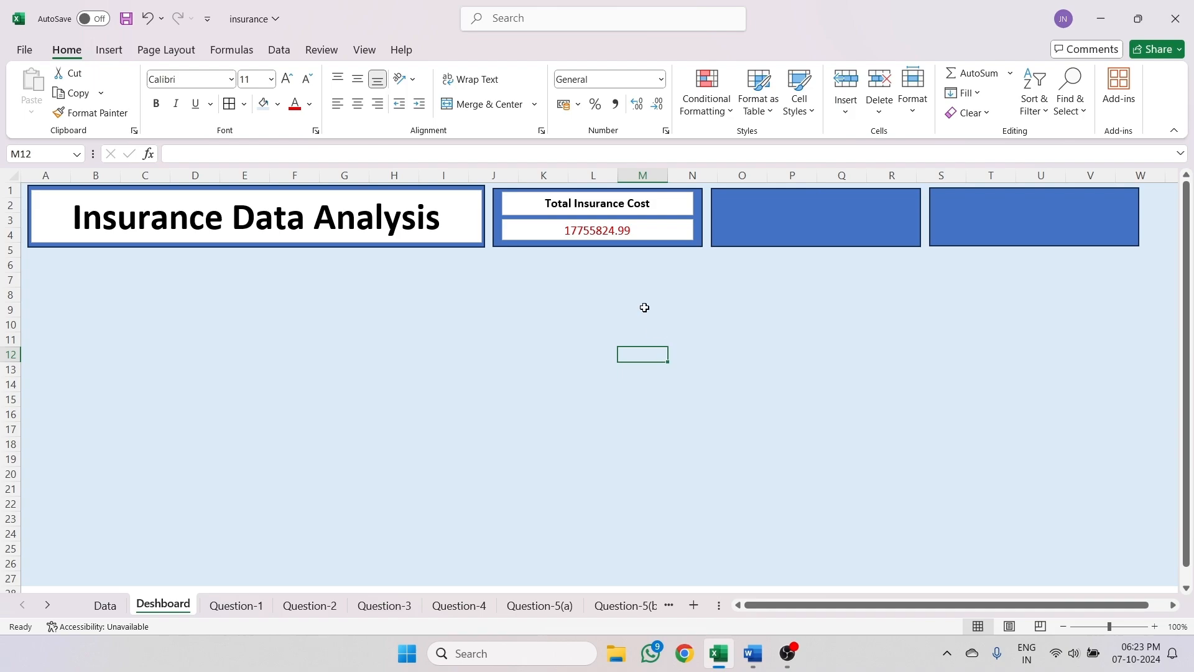
{"action": "left_click", "coordinate": [538, 196]}
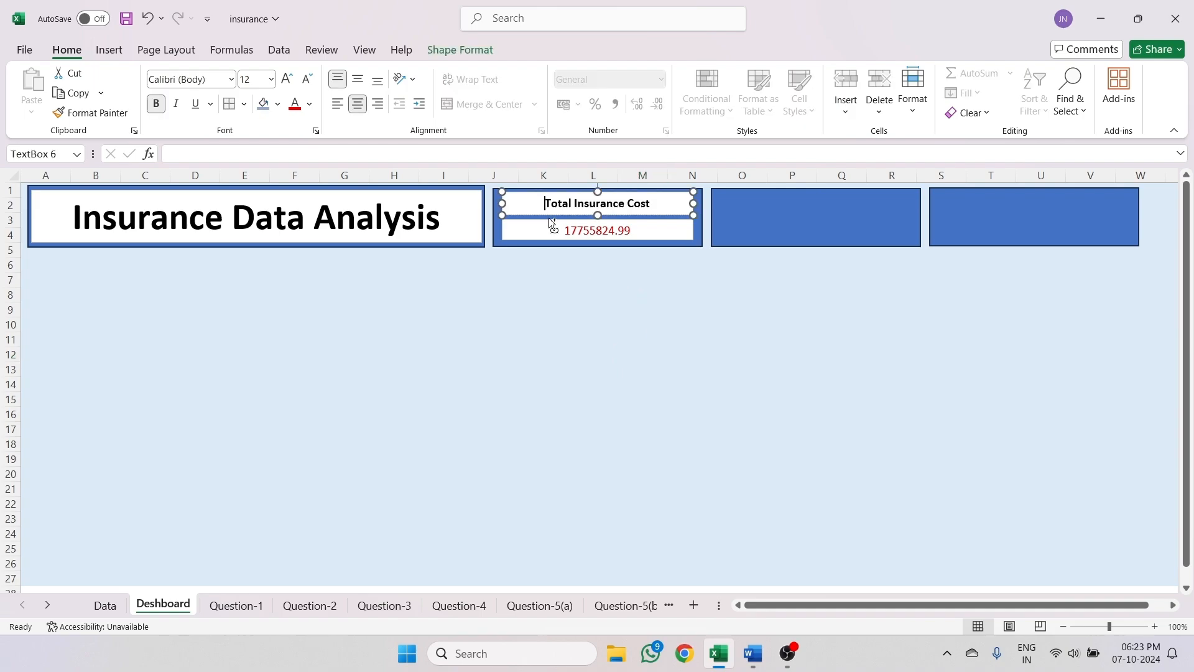
{"action": "right_click", "coordinate": [566, 328]}
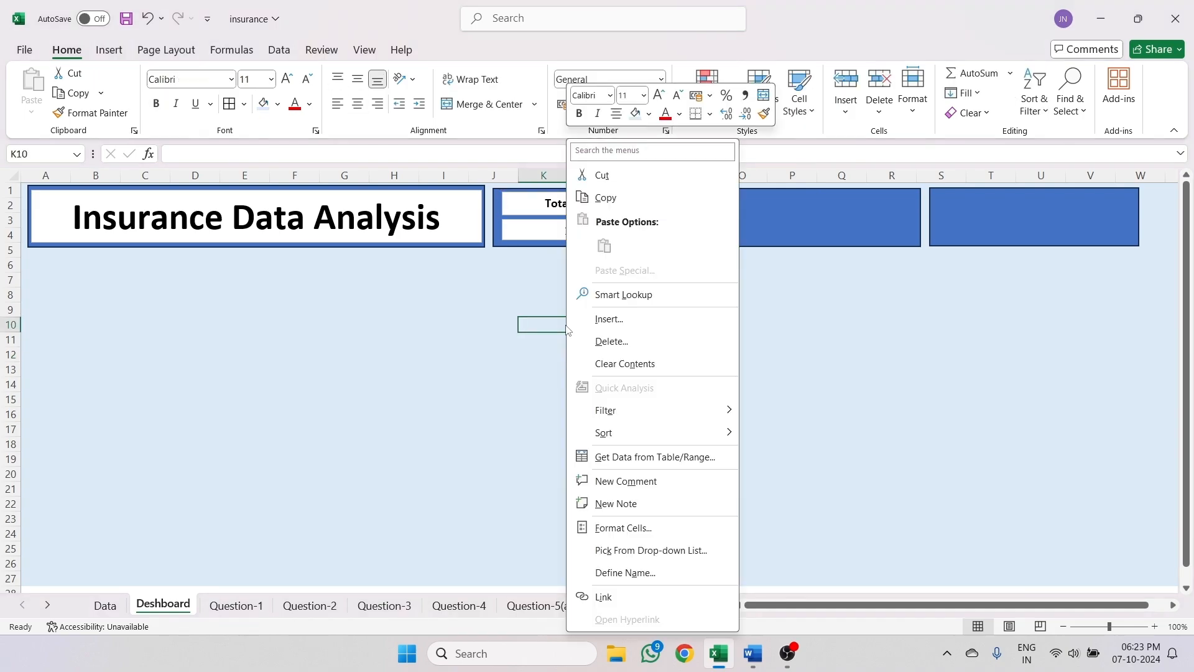
{"action": "left_click", "coordinate": [506, 305]}
{"action": "left_click", "coordinate": [792, 385]}
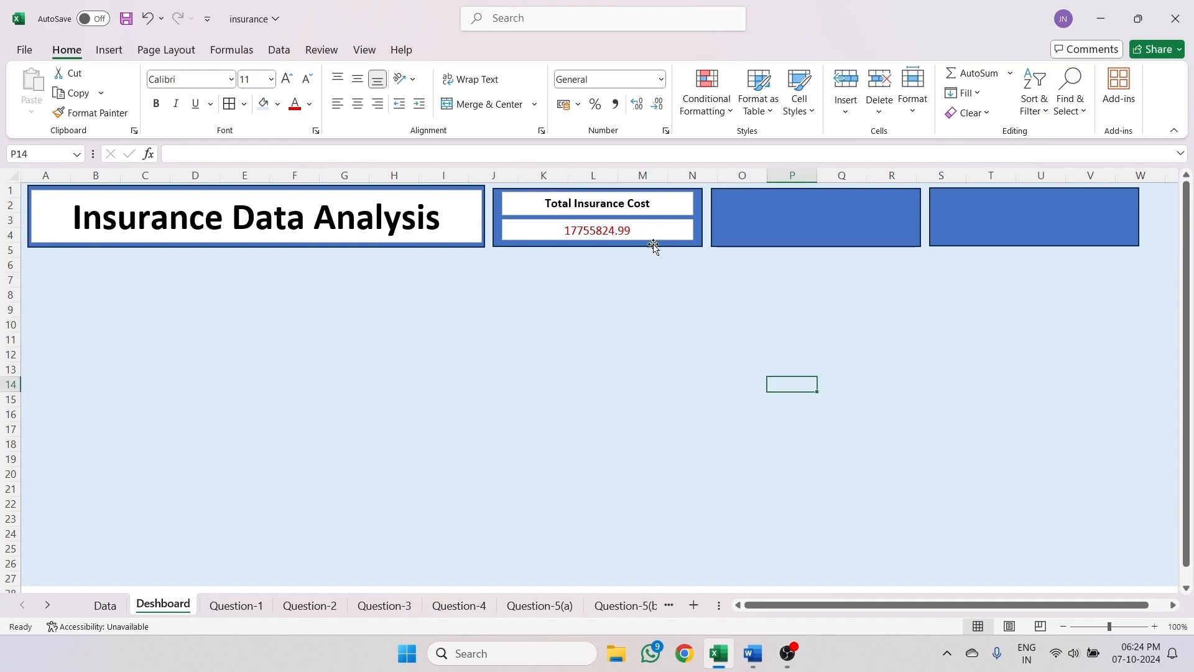
- Add a wide text box across the upper half of the second, empty card and adjust its height to fit
{"action": "left_click", "coordinate": [109, 50]}
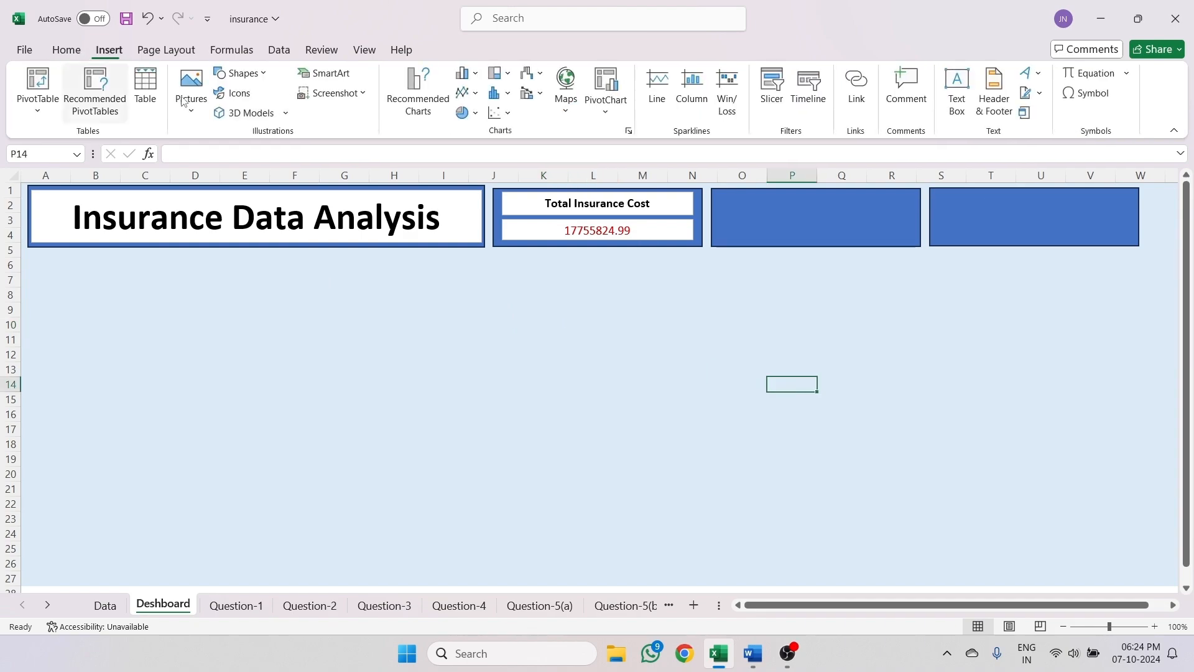
{"action": "left_click", "coordinate": [957, 90]}
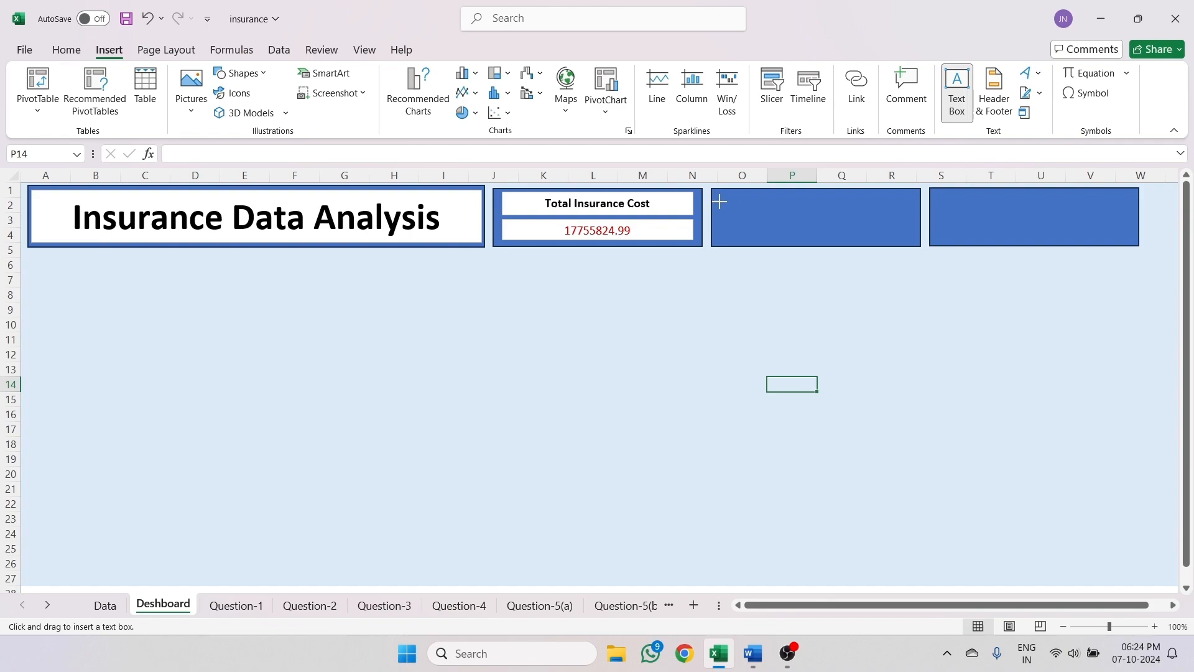
{"action": "left_click_drag", "start_coordinate": [720, 202], "coordinate": [911, 216]}
{"action": "mouse_move", "coordinate": [817, 201]}
{"action": "left_mouse_down"}
{"action": "mouse_move", "coordinate": [817, 189]}
{"action": "mouse_move", "coordinate": [817, 210]}
{"action": "left_mouse_up"}
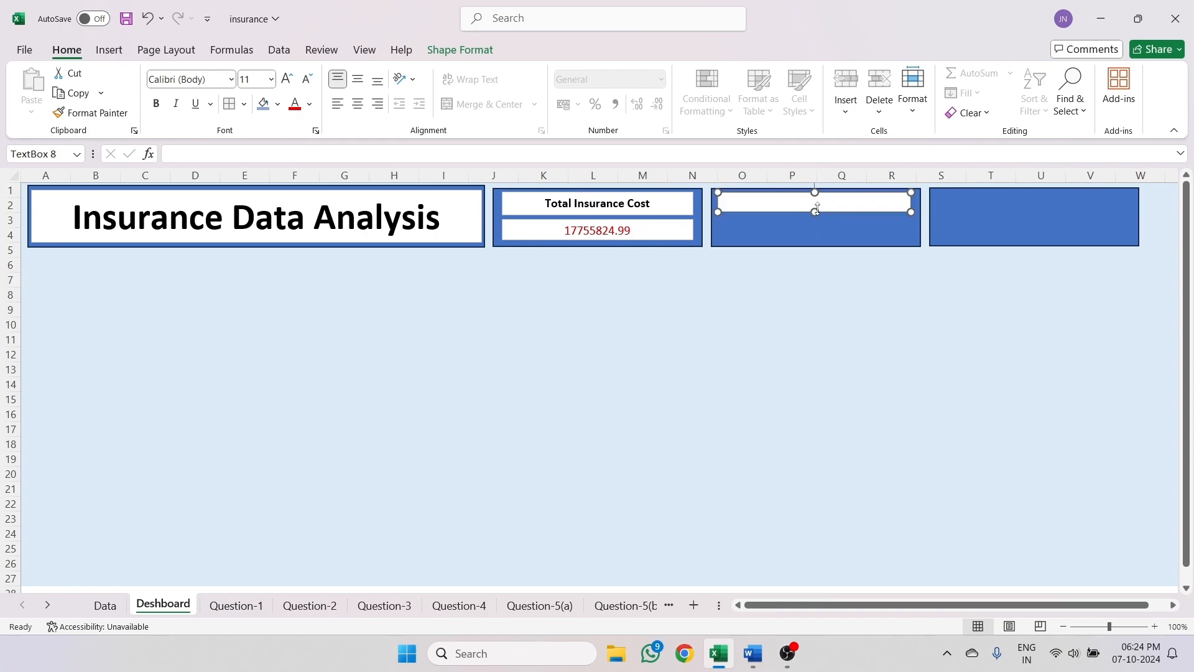
{"action": "left_click", "coordinate": [786, 224]}
{"action": "left_click", "coordinate": [748, 204]}
{"action": "left_click", "coordinate": [749, 237]}
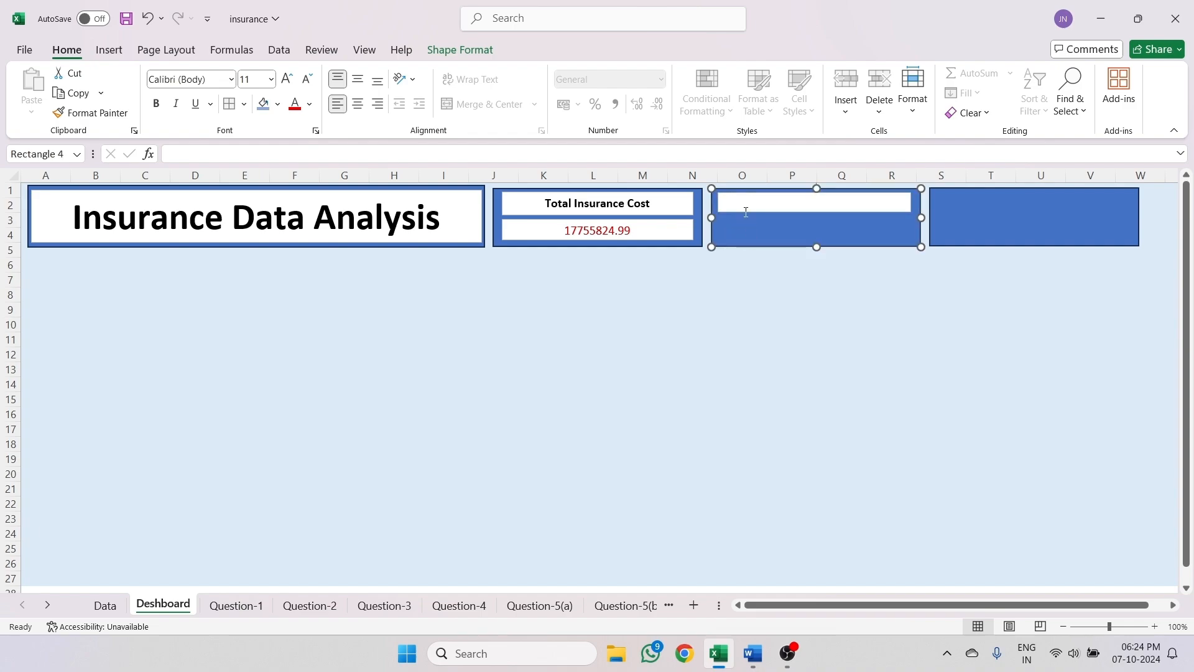
- Add a second text box across the lower half of the second card and adjust it to line up beneath the first
{"action": "left_click", "coordinate": [109, 50]}
{"action": "left_click", "coordinate": [956, 91]}
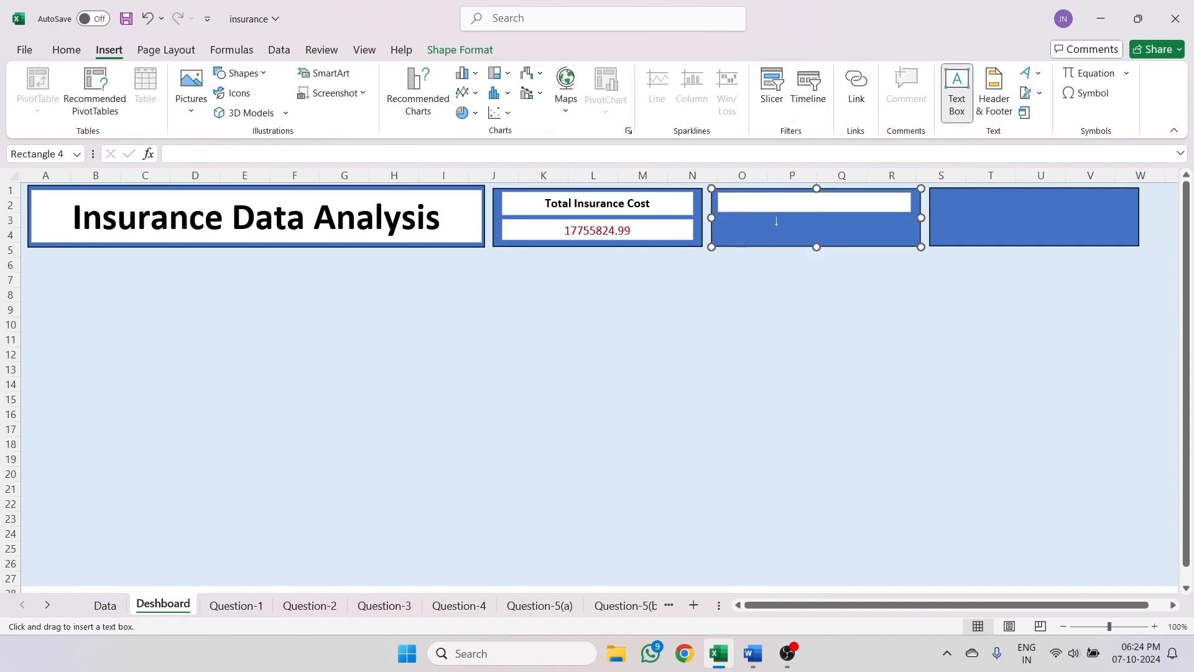
{"action": "left_click_drag", "start_coordinate": [722, 221], "coordinate": [913, 240]}
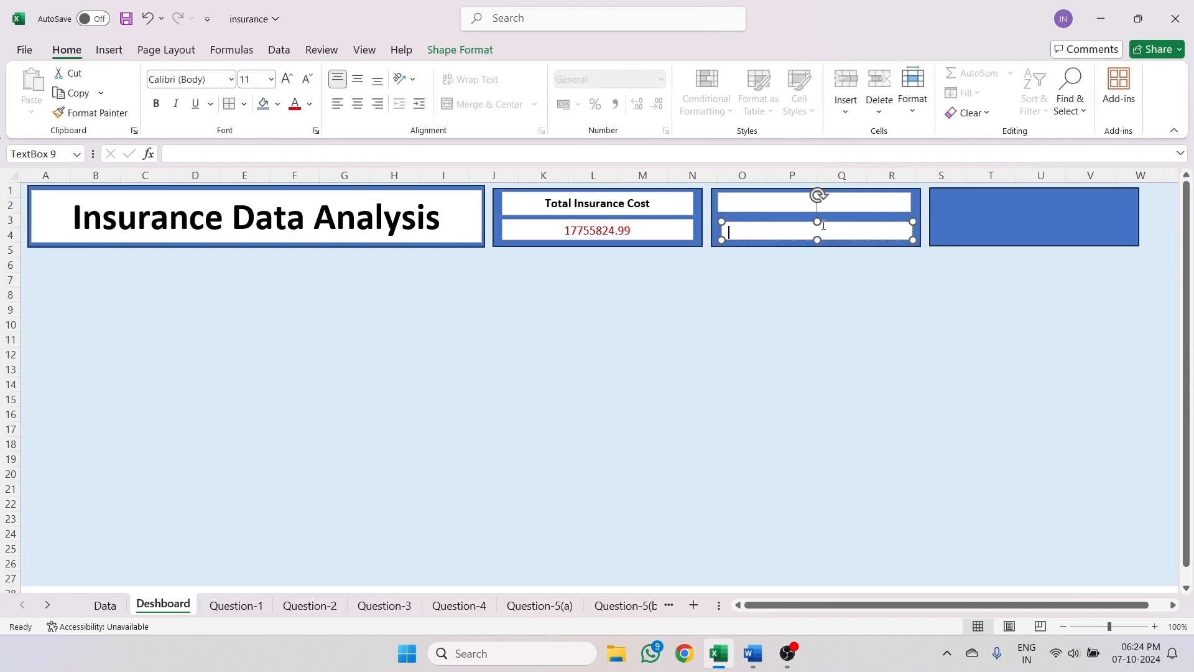
{"action": "left_click_drag", "start_coordinate": [818, 222], "coordinate": [816, 215]}
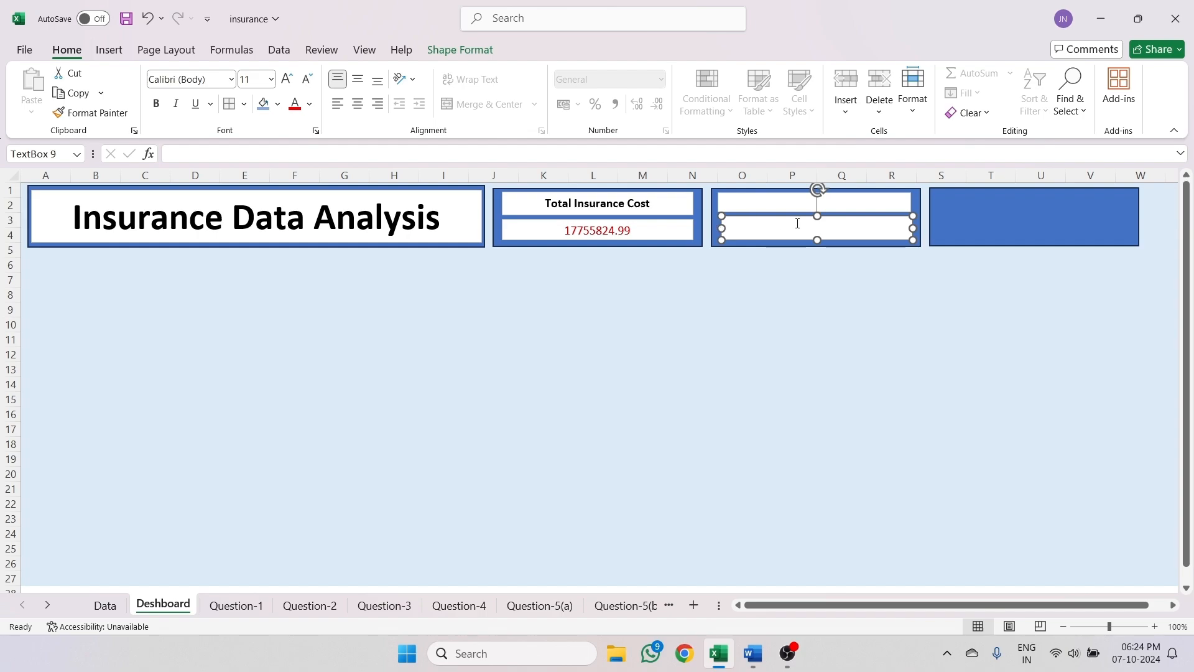
{"action": "left_click", "coordinate": [979, 212]}
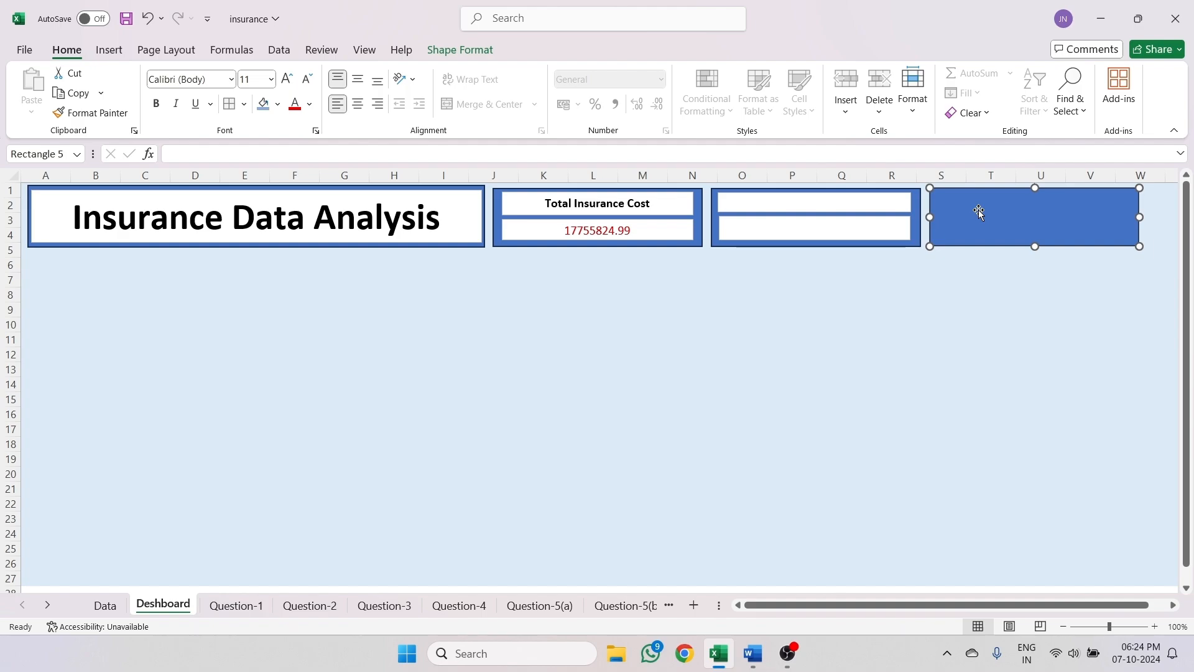
{"action": "left_click", "coordinate": [734, 228]}
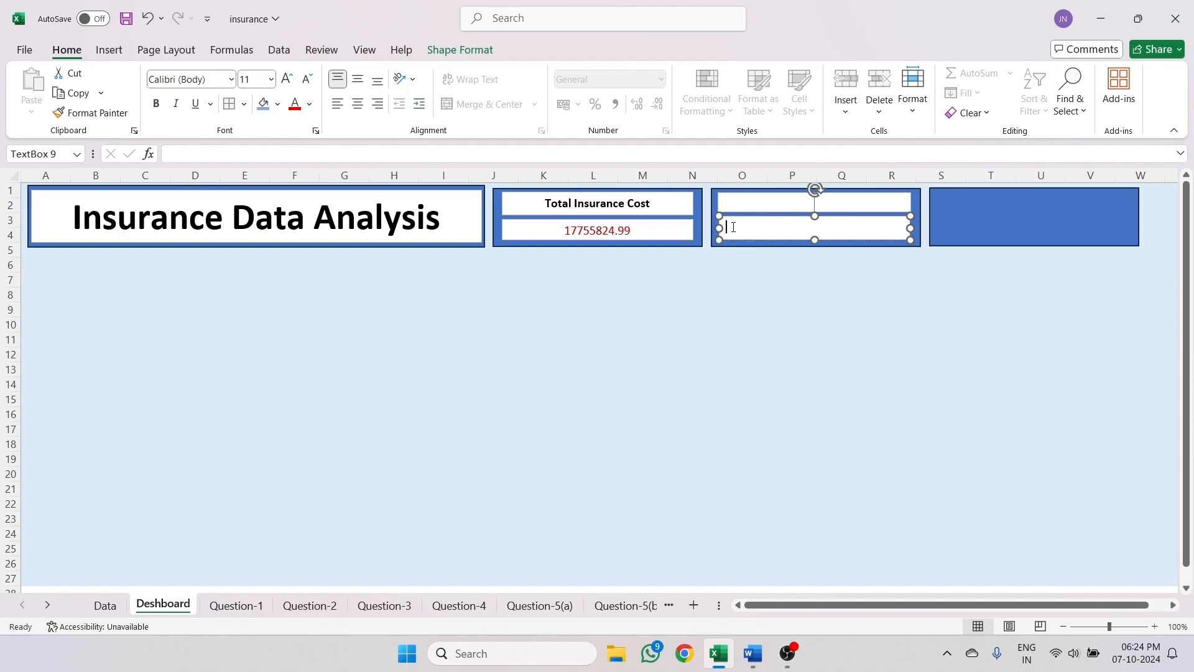
{"action": "left_click_drag", "start_coordinate": [719, 228], "coordinate": [720, 229]}
{"action": "left_click", "coordinate": [1063, 222]}
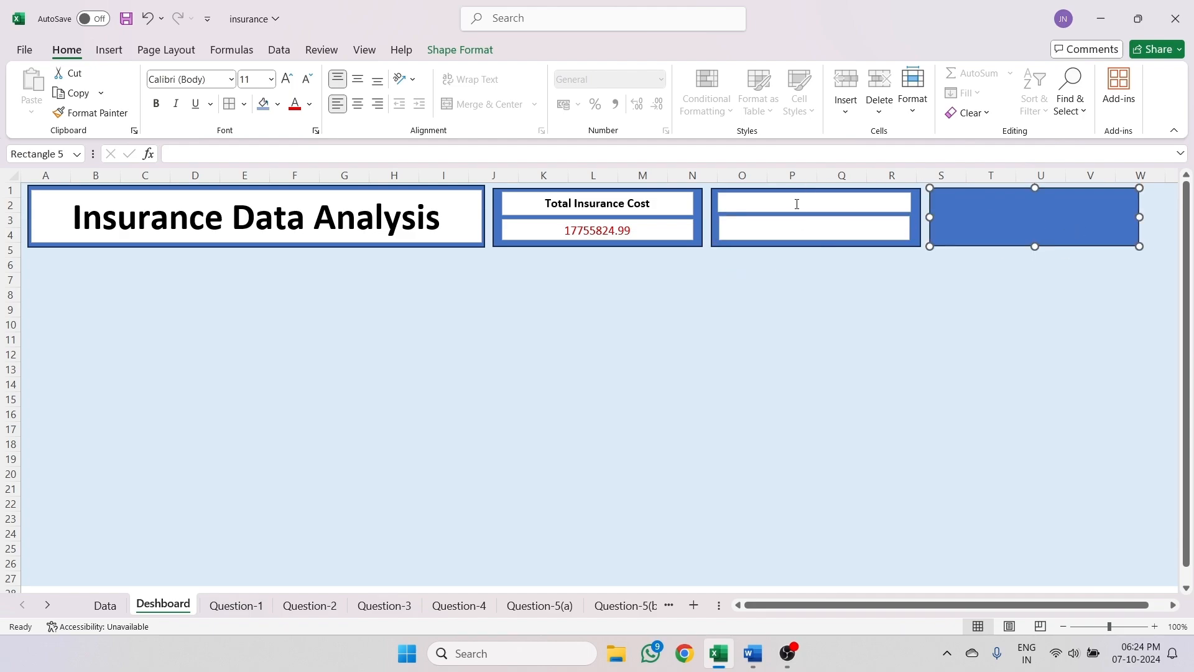
- Enter the label "Average Medical Cost" in the upper text box of the second card
{"action": "left_click", "coordinate": [796, 204]}
{"action": "type", "text": "Average"}
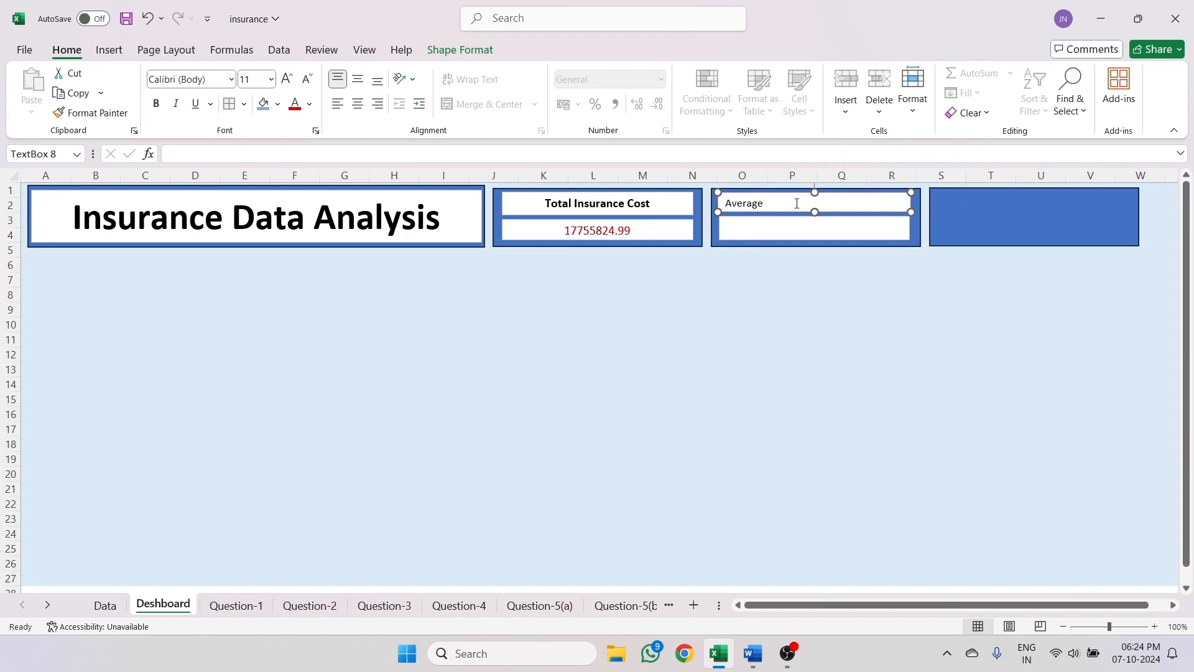
{"action": "type", "text": " I"}
{"action": "type", "text": "nsurac"}
{"action": "key", "text": "BackSpace"}
{"action": "key", "text": "BackSpace"}
{"action": "key", "text": "BackSpace"}
{"action": "key", "text": "BackSpace"}
{"action": "key", "text": "BackSpace"}
- Replace "Insurance" with "Medical" in the first card's label so it reads "Total Medical Cost"
{"action": "double_click", "coordinate": [593, 201]}
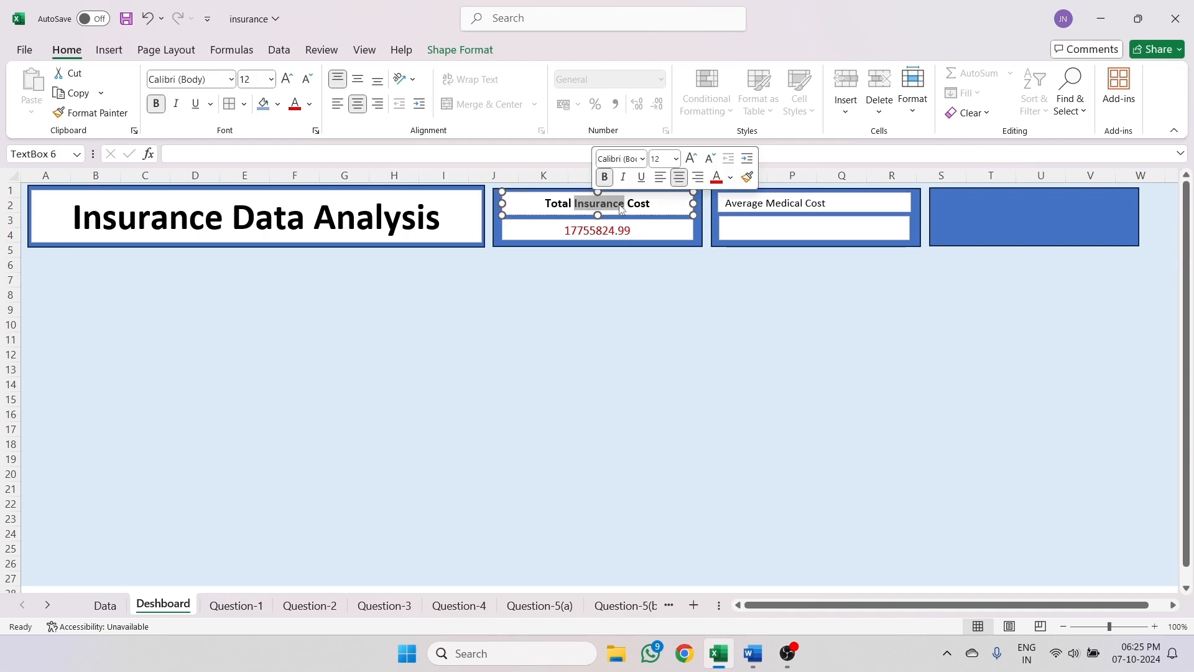
{"action": "type", "text": "meadi"}
{"action": "key", "text": "BackSpace"}
{"action": "key", "text": "BackSpace"}
{"action": "key", "text": "BackSpace"}
{"action": "key", "text": "BackSpace"}
{"action": "key", "text": "BackSpace"}
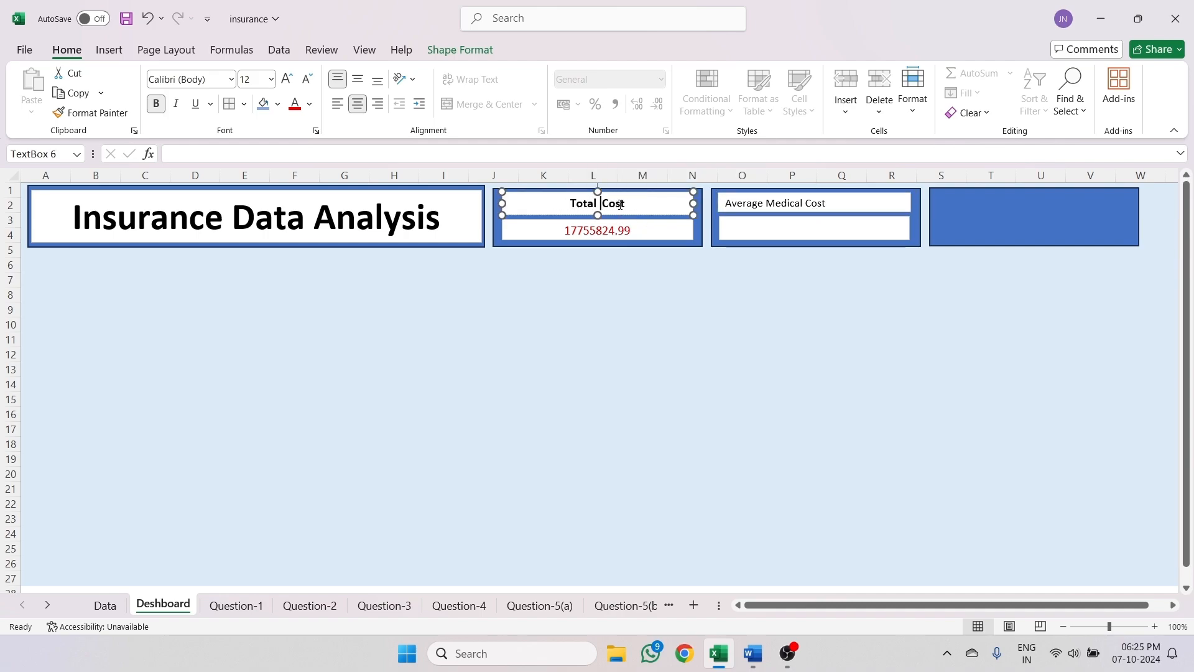
{"action": "type", "text": "Medical"}
- Make the "Average Medical Cost" label bold, set its font size to 12 and center it
{"action": "left_click", "coordinate": [807, 204]}
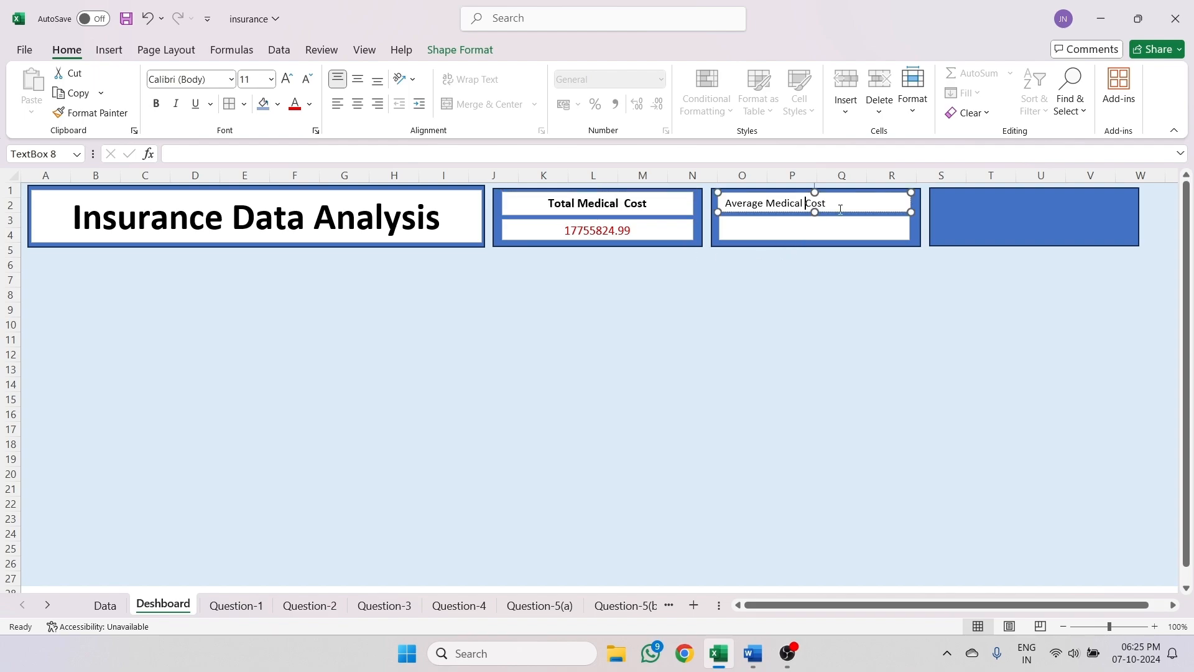
{"action": "key", "text": "ctrl+a"}
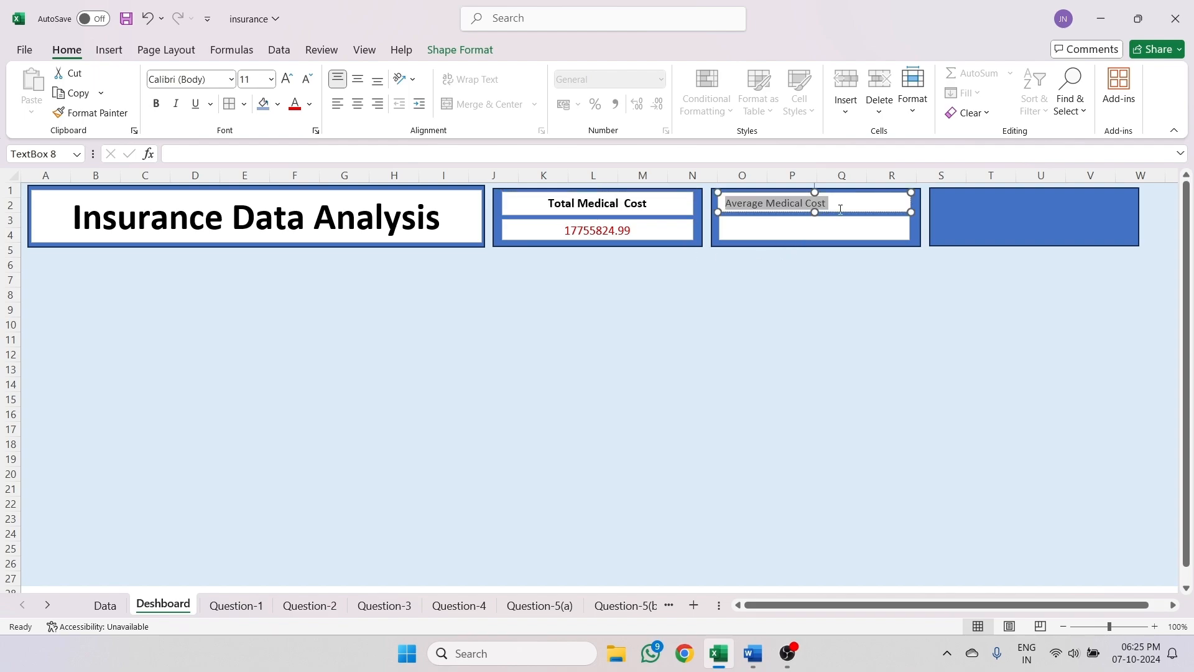
{"action": "left_click", "coordinate": [156, 103]}
{"action": "left_click", "coordinate": [290, 83]}
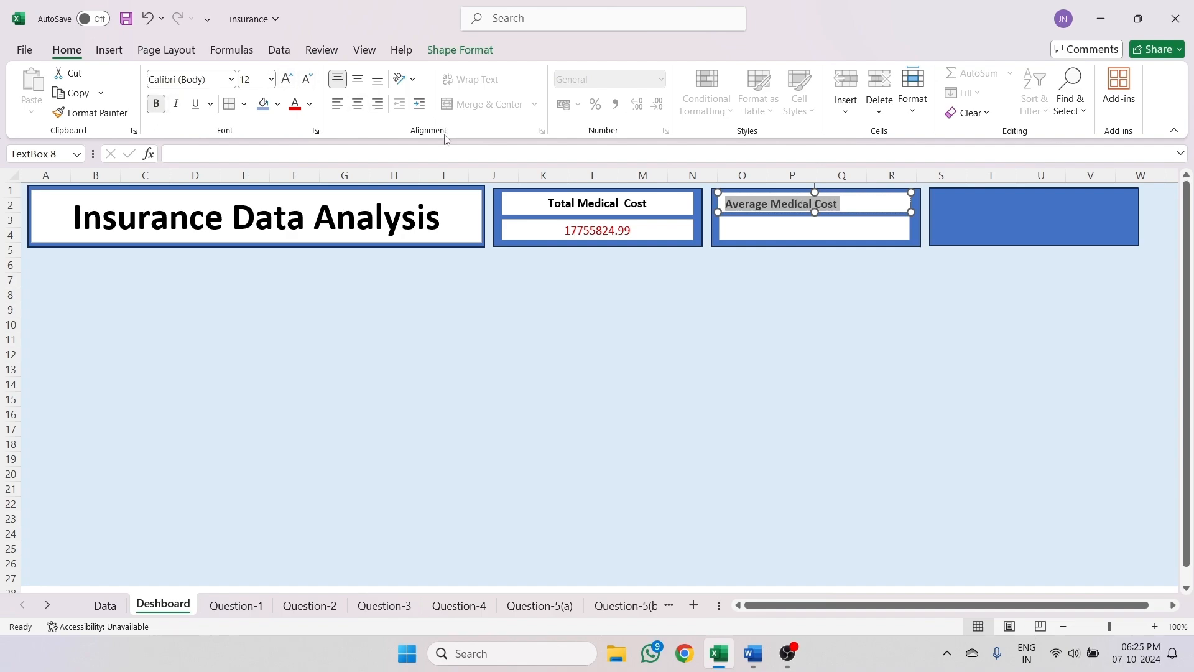
{"action": "left_click", "coordinate": [359, 104]}
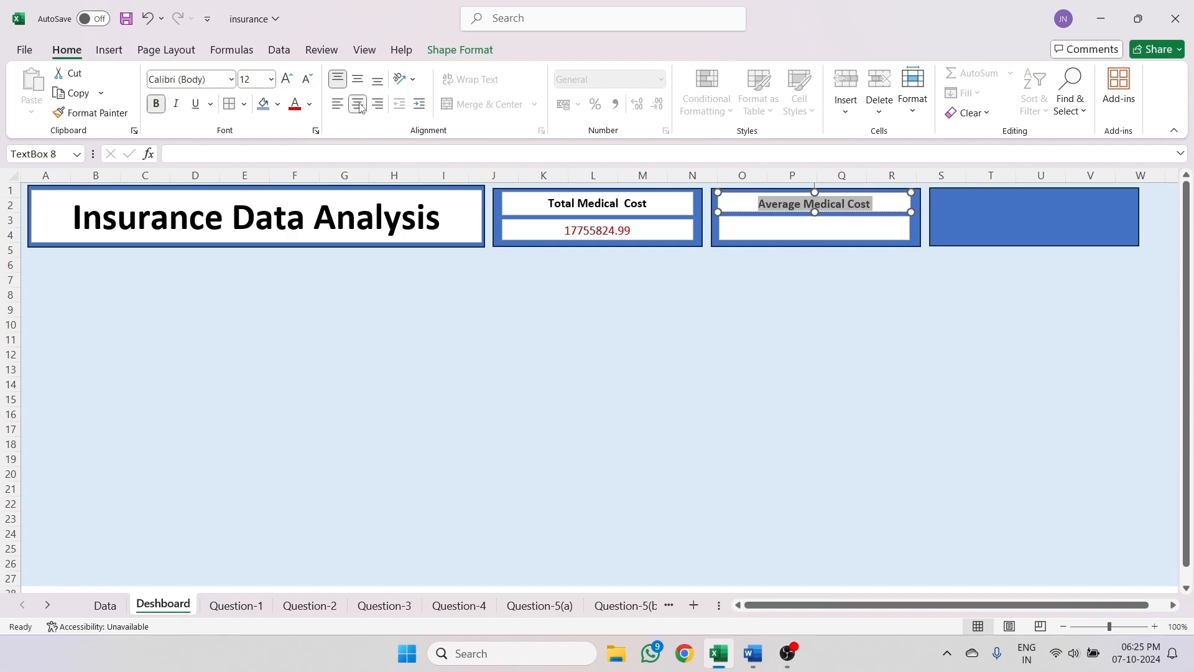
- Copy the average medical charge from cell B5 of Question-1 and paste it as text only below "Average Medical Cost" on Deshboard
{"action": "left_click", "coordinate": [773, 233]}
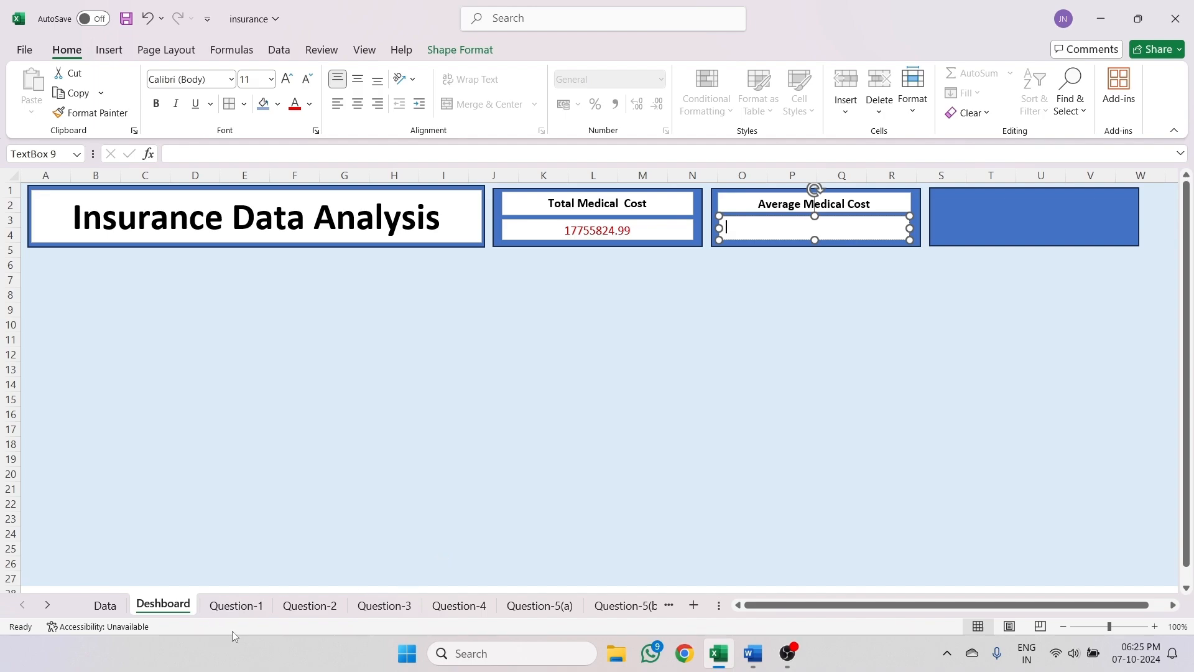
{"action": "left_click", "coordinate": [237, 605]}
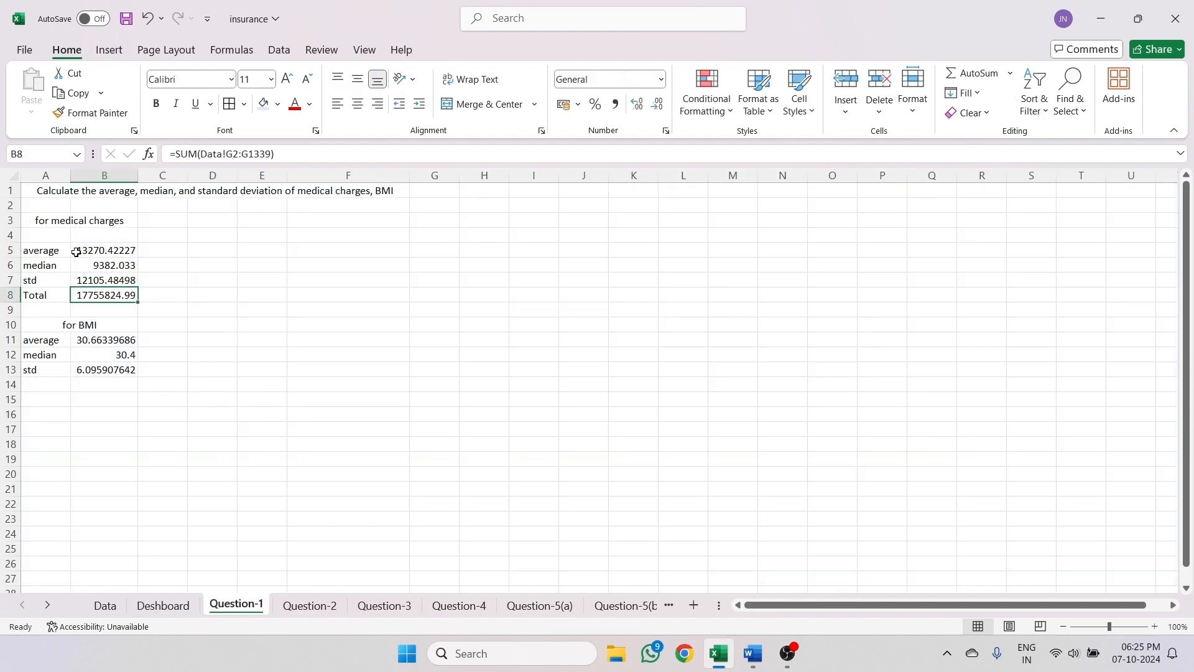
{"action": "left_click", "coordinate": [88, 250]}
{"action": "right_click", "coordinate": [88, 250]}
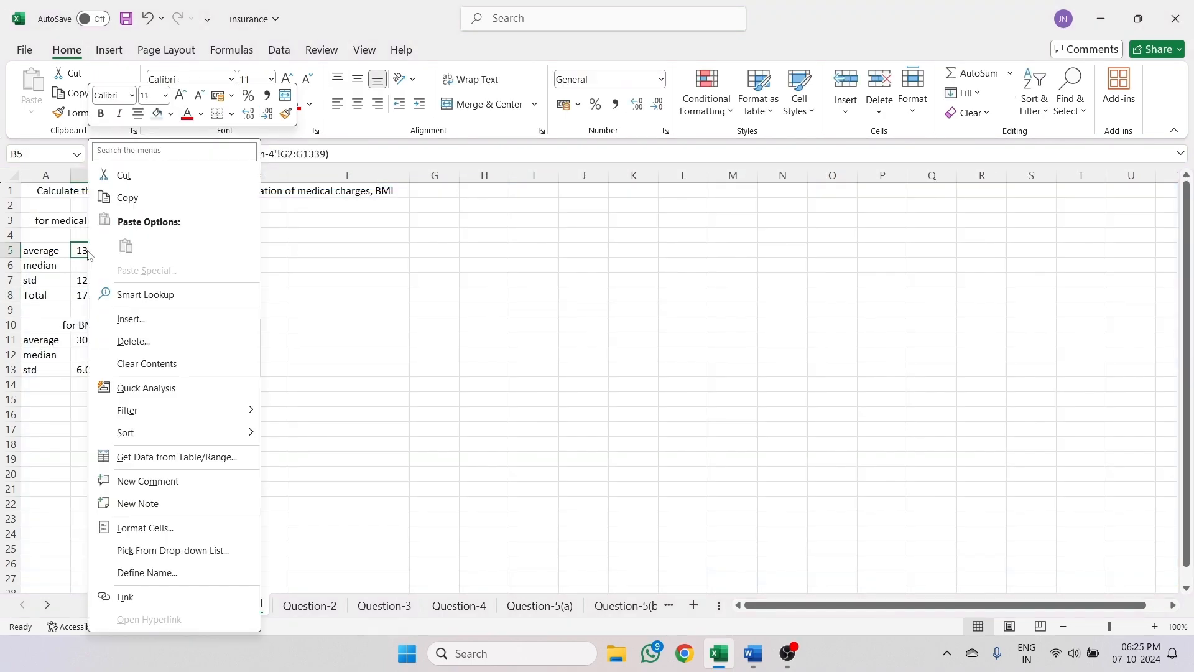
{"action": "left_click", "coordinate": [147, 194]}
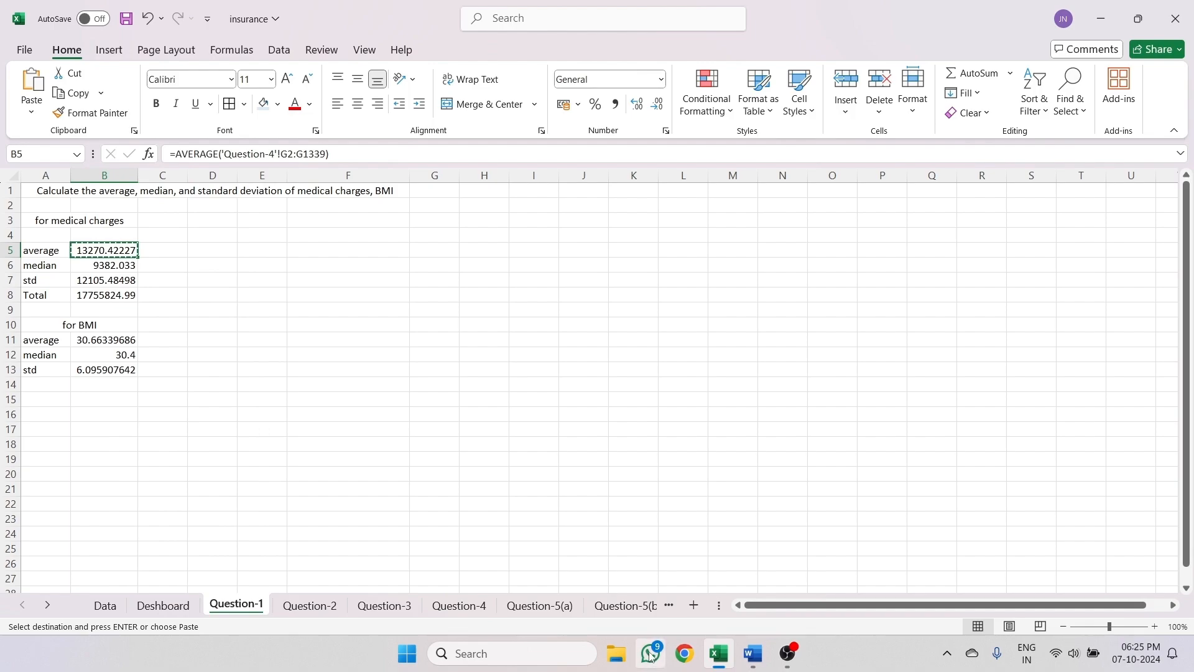
{"action": "left_click", "coordinate": [163, 605]}
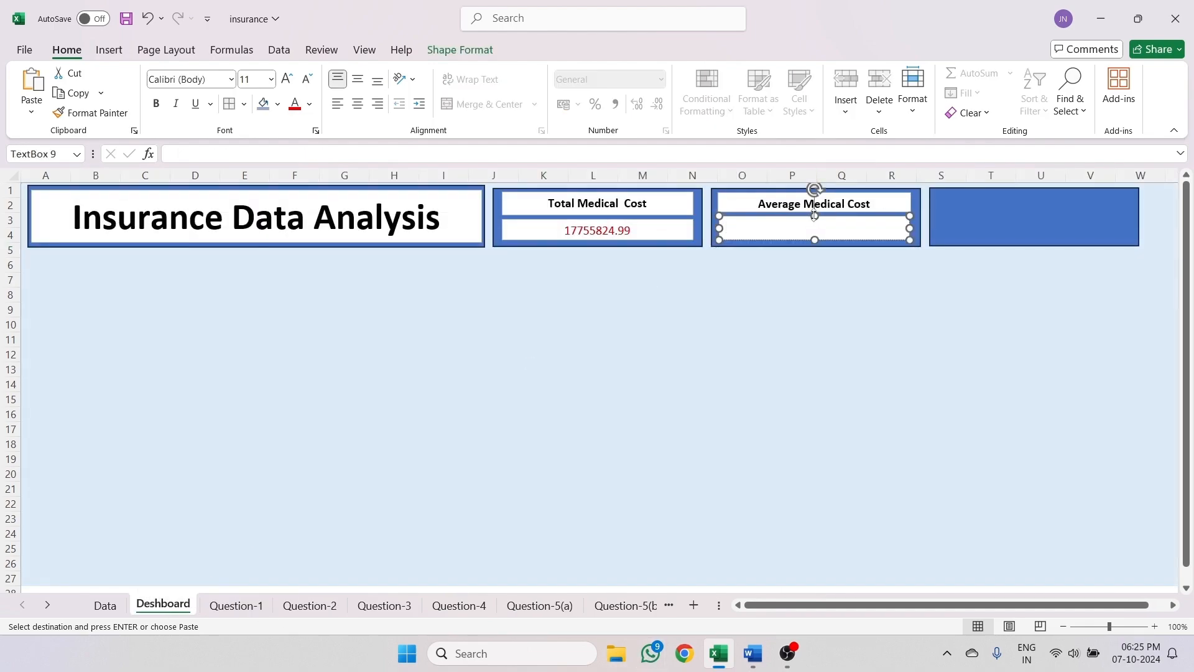
{"action": "left_click", "coordinate": [34, 115]}
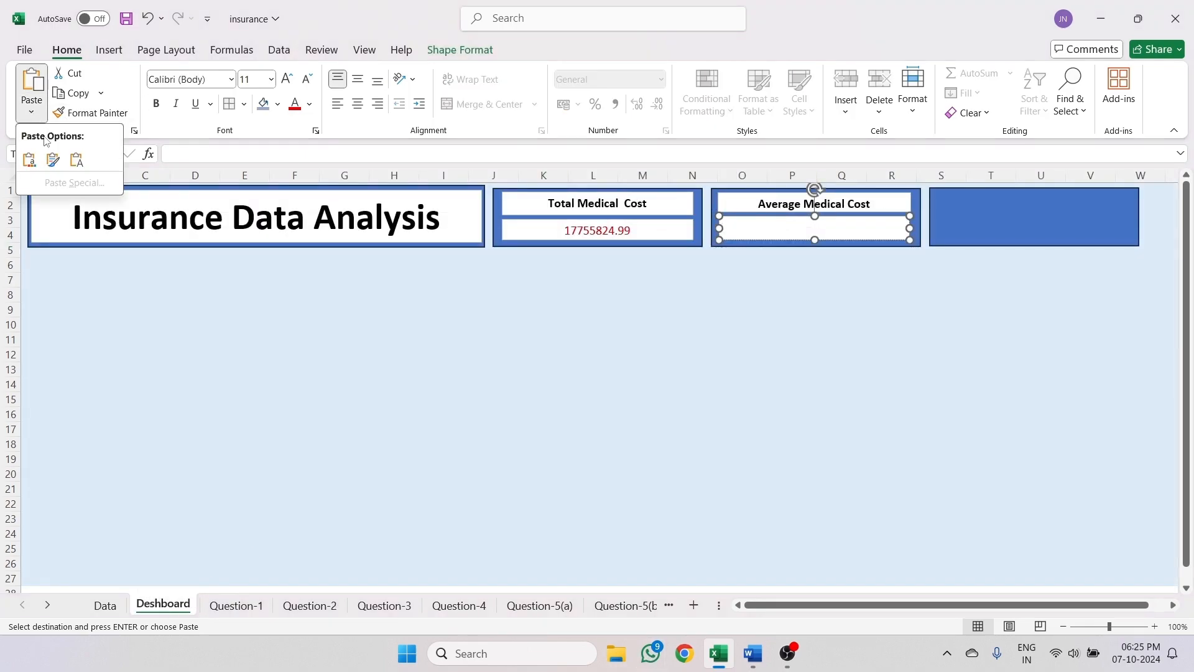
{"action": "left_click", "coordinate": [76, 161]}
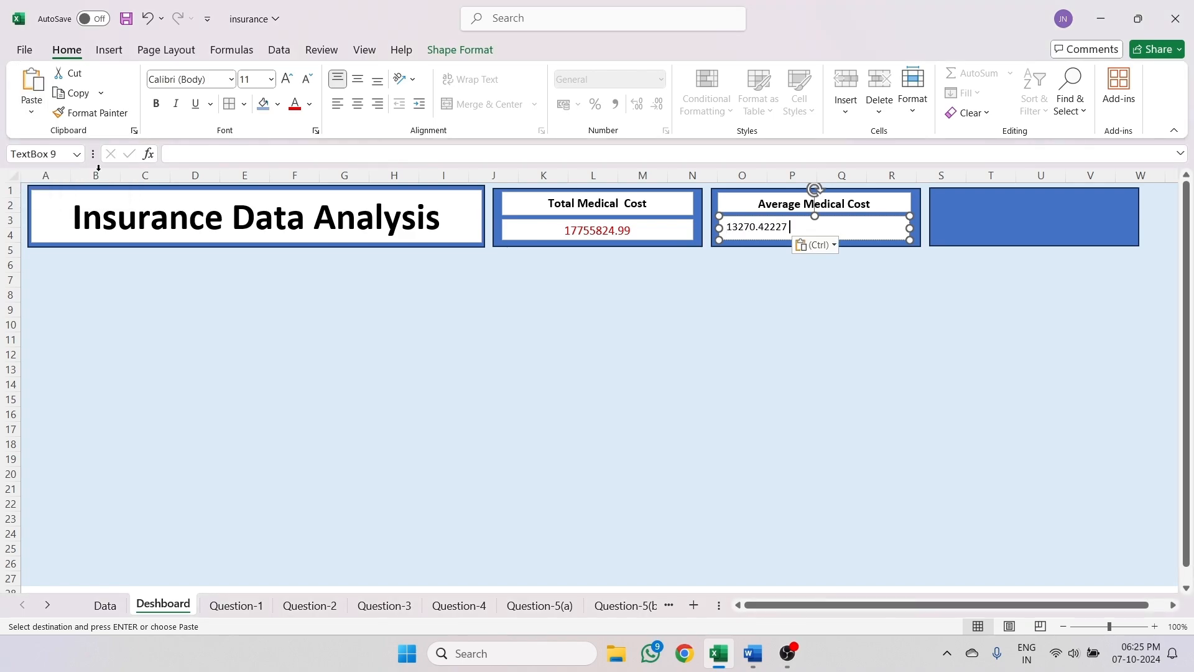
- Format the pasted average in the second card with font size 12, red font color and centered alignment
{"action": "key", "text": "ctrl+a"}
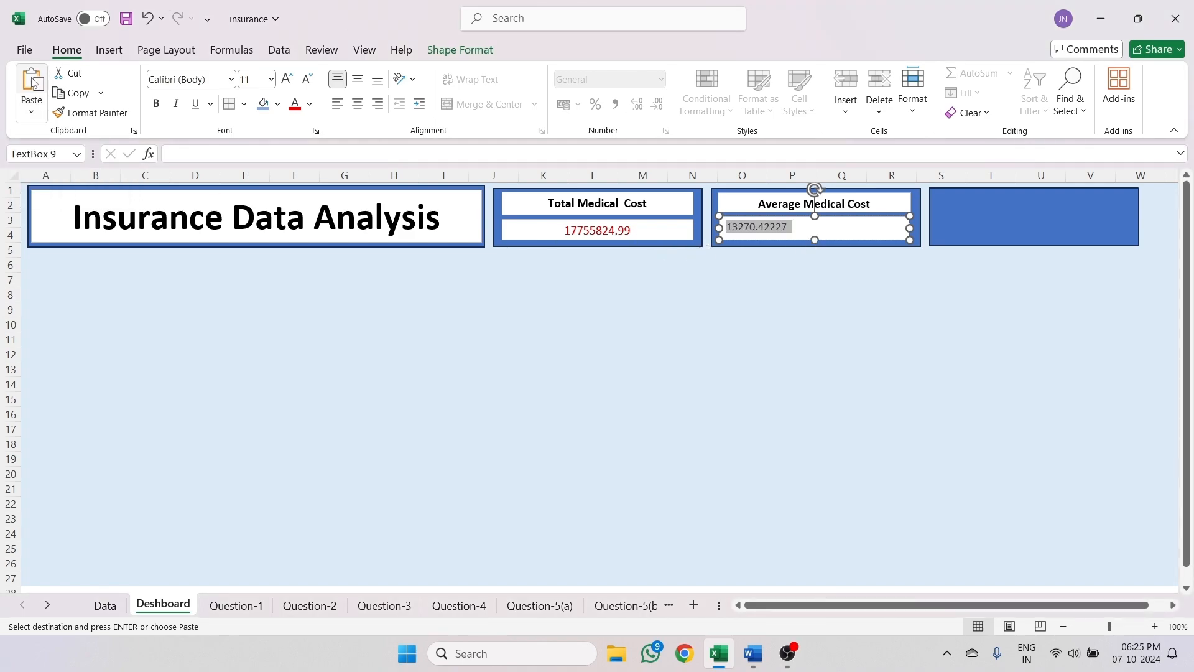
{"action": "left_click", "coordinate": [286, 80]}
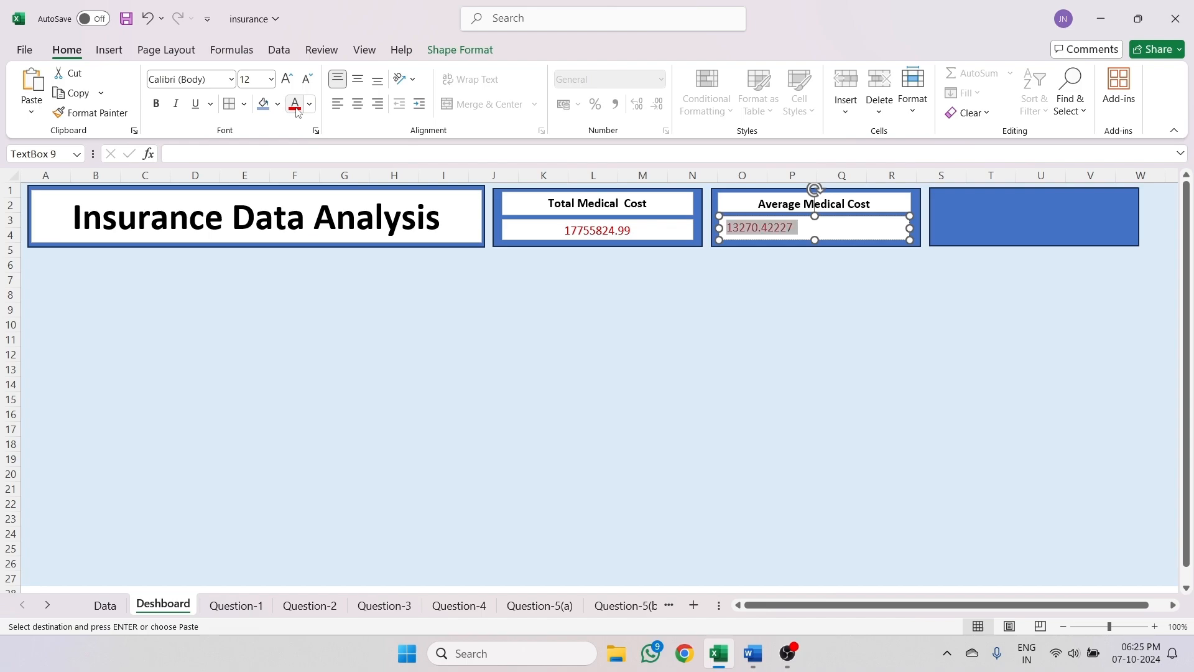
{"action": "left_click", "coordinate": [359, 105]}
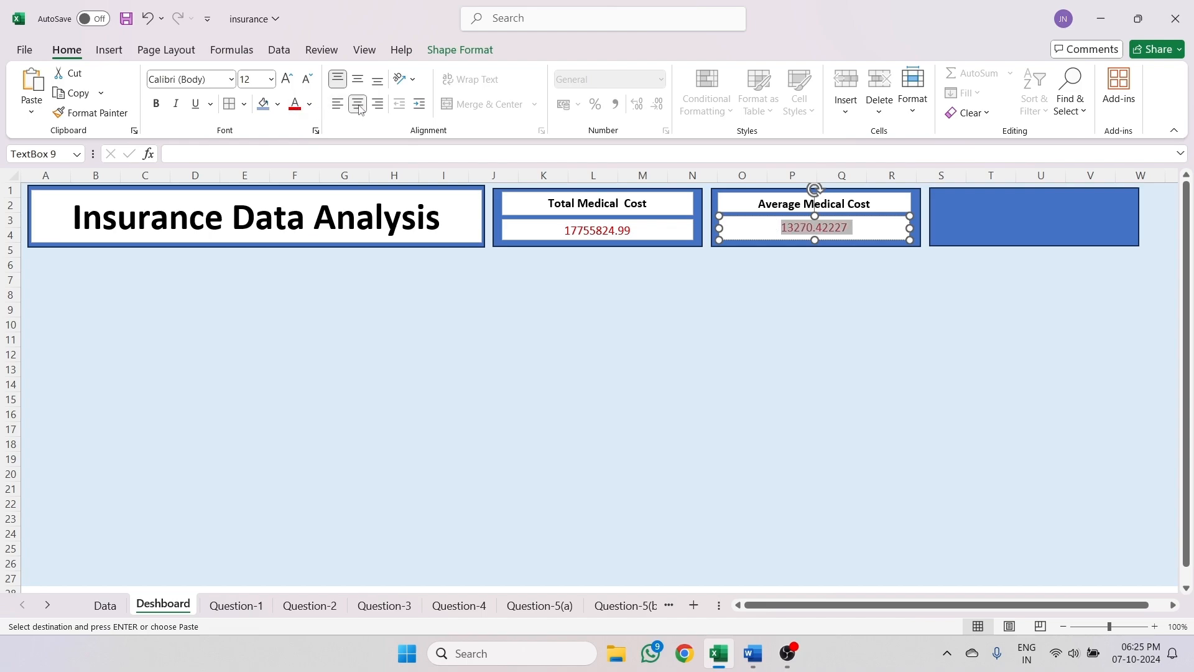
{"action": "left_click", "coordinate": [926, 357]}
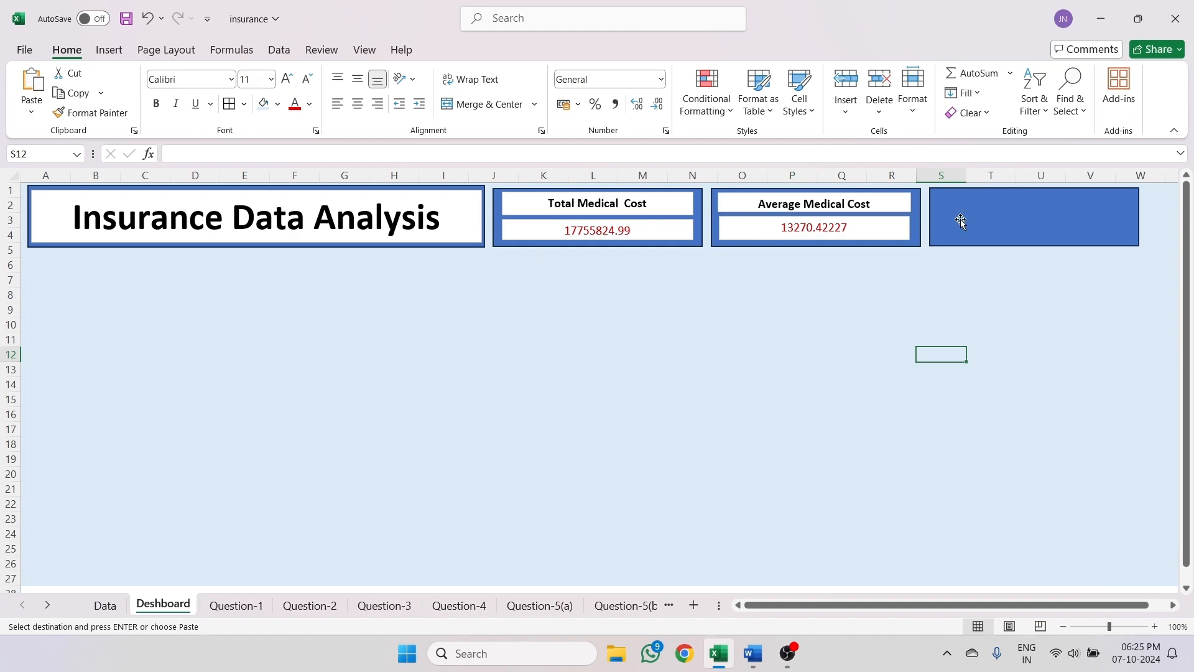
- Add a text box across the upper half of the third card and adjust its edges to fit inside the card
{"action": "left_click", "coordinate": [105, 54]}
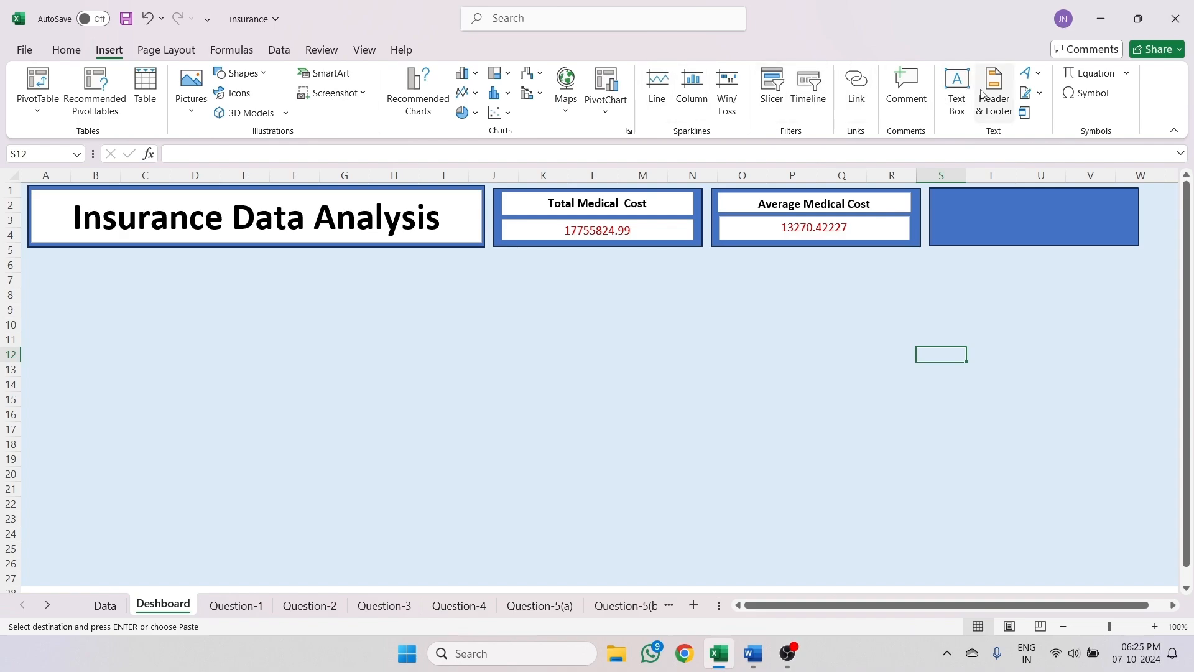
{"action": "left_click", "coordinate": [957, 93]}
{"action": "left_click_drag", "start_coordinate": [939, 198], "coordinate": [1135, 218]}
{"action": "left_click_drag", "start_coordinate": [1037, 198], "coordinate": [1037, 191]}
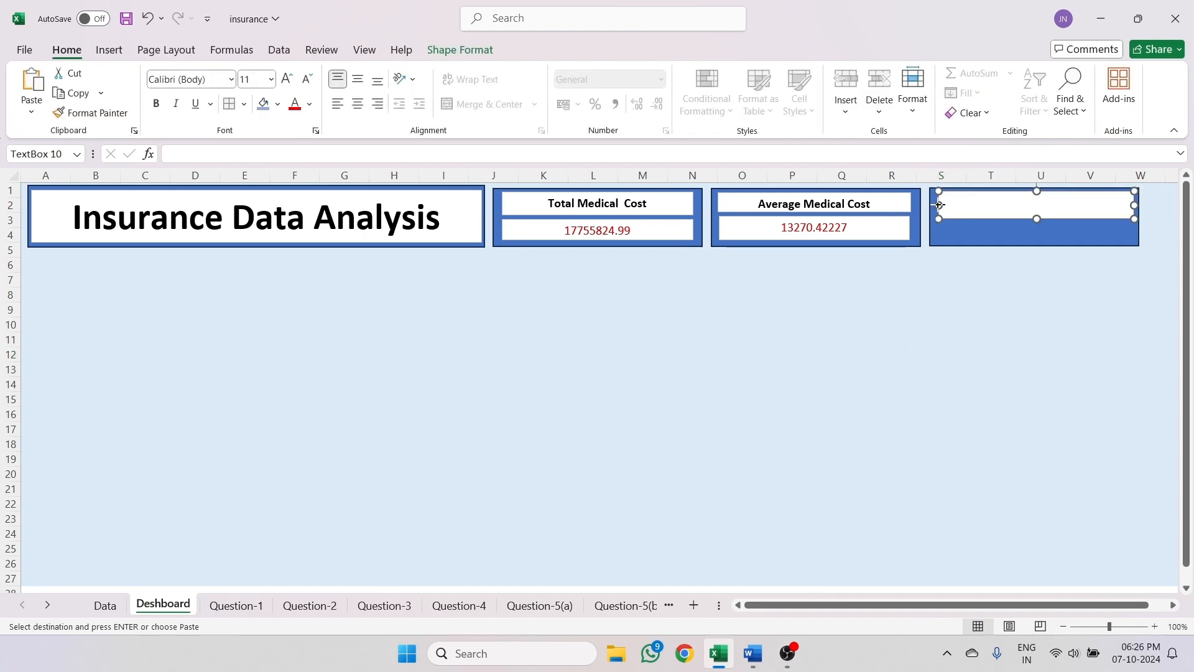
{"action": "left_click_drag", "start_coordinate": [940, 205], "coordinate": [938, 204]}
{"action": "left_click_drag", "start_coordinate": [1037, 218], "coordinate": [1037, 215]}
{"action": "left_click", "coordinate": [1021, 229]}
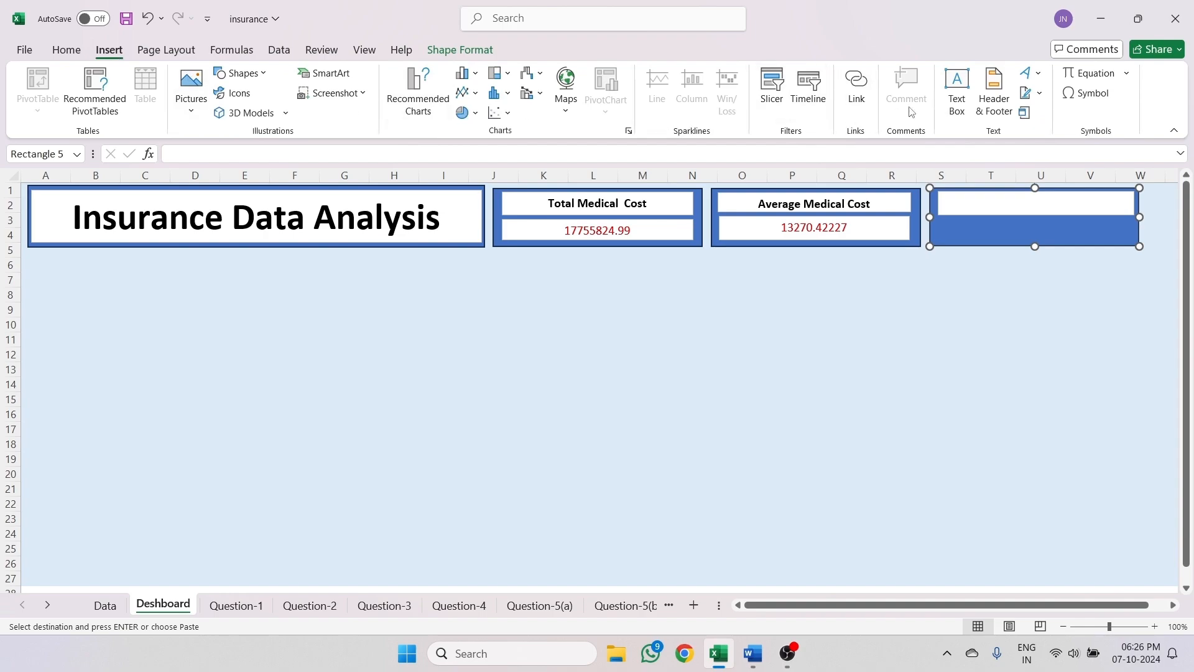
- Add a text box across the lower half of the third card and adjust its edges to fit inside the card
{"action": "left_click", "coordinate": [957, 90]}
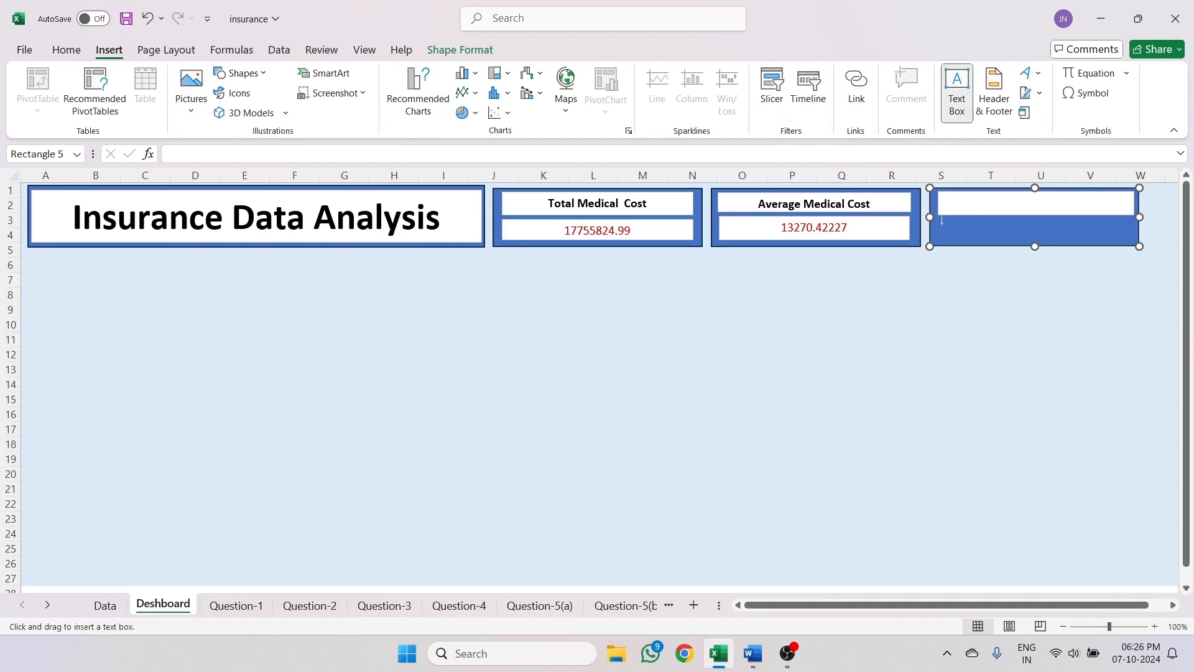
{"action": "left_click_drag", "start_coordinate": [945, 224], "coordinate": [1132, 239]}
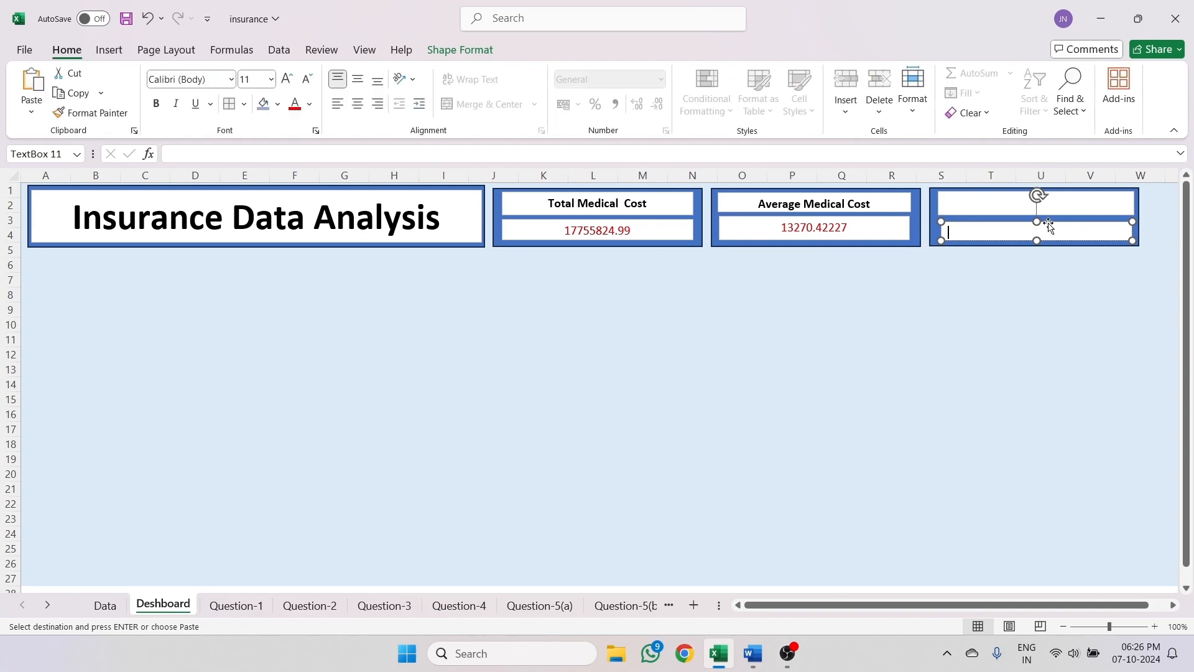
{"action": "left_click_drag", "start_coordinate": [1037, 221], "coordinate": [1037, 217]}
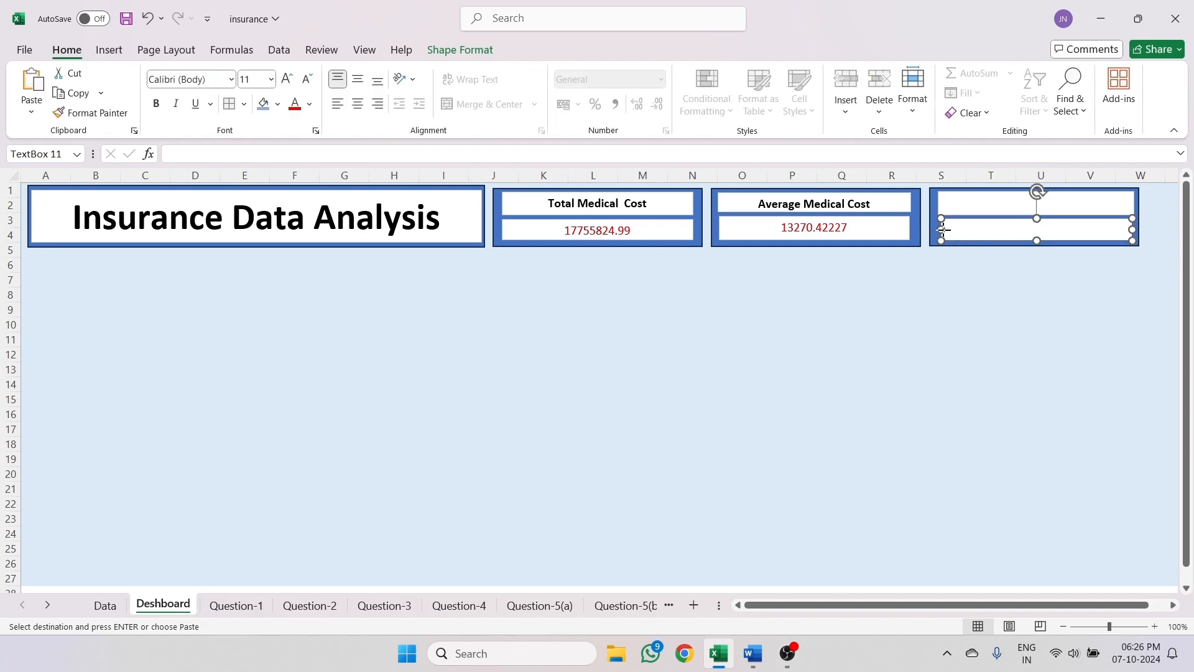
{"action": "left_click_drag", "start_coordinate": [944, 229], "coordinate": [939, 232]}
{"action": "left_click_drag", "start_coordinate": [1132, 230], "coordinate": [1135, 229]}
- Enter the label "Average BMI" in the upper text box of the third card
{"action": "left_click", "coordinate": [995, 196]}
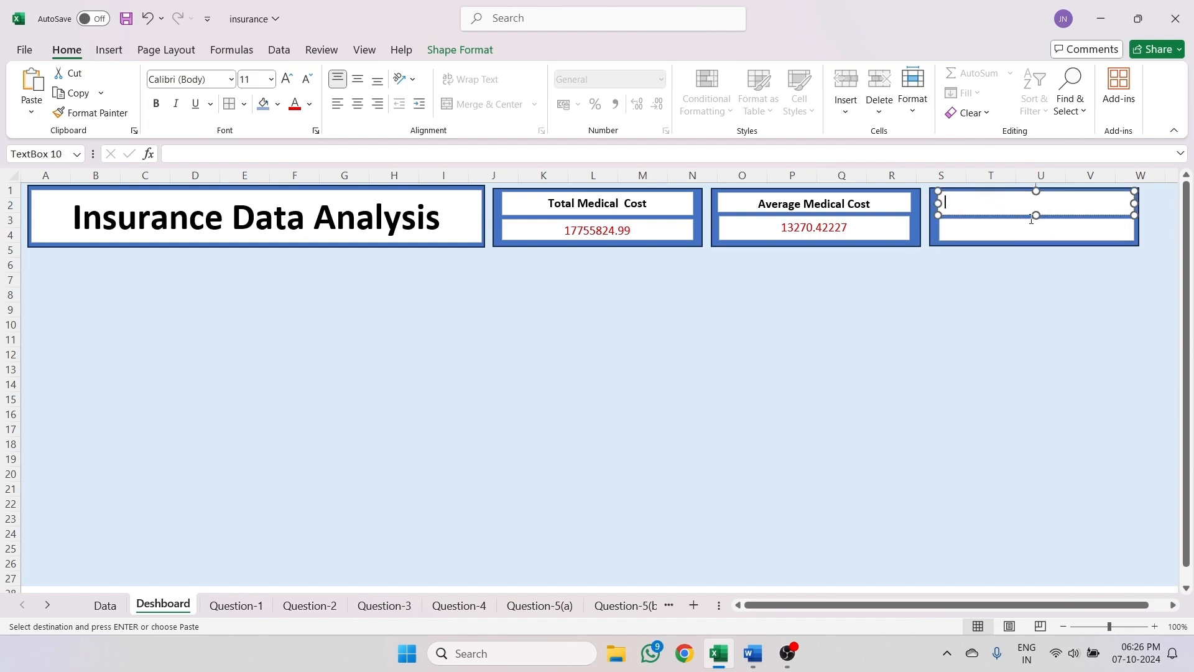
{"action": "type", "text": "Average BMI"}
{"action": "left_click", "coordinate": [1000, 229]}
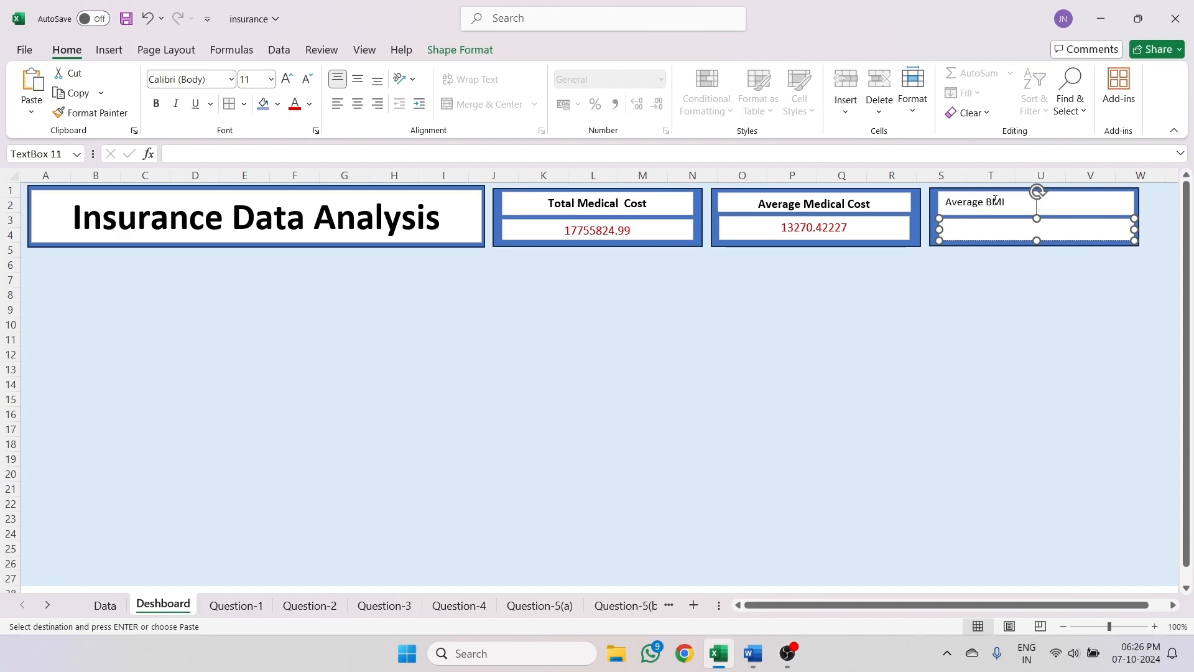
- Make the "Average BMI" label bold, center it and set its font size to 12
{"action": "left_click", "coordinate": [996, 204]}
{"action": "triple_click", "coordinate": [998, 205]}
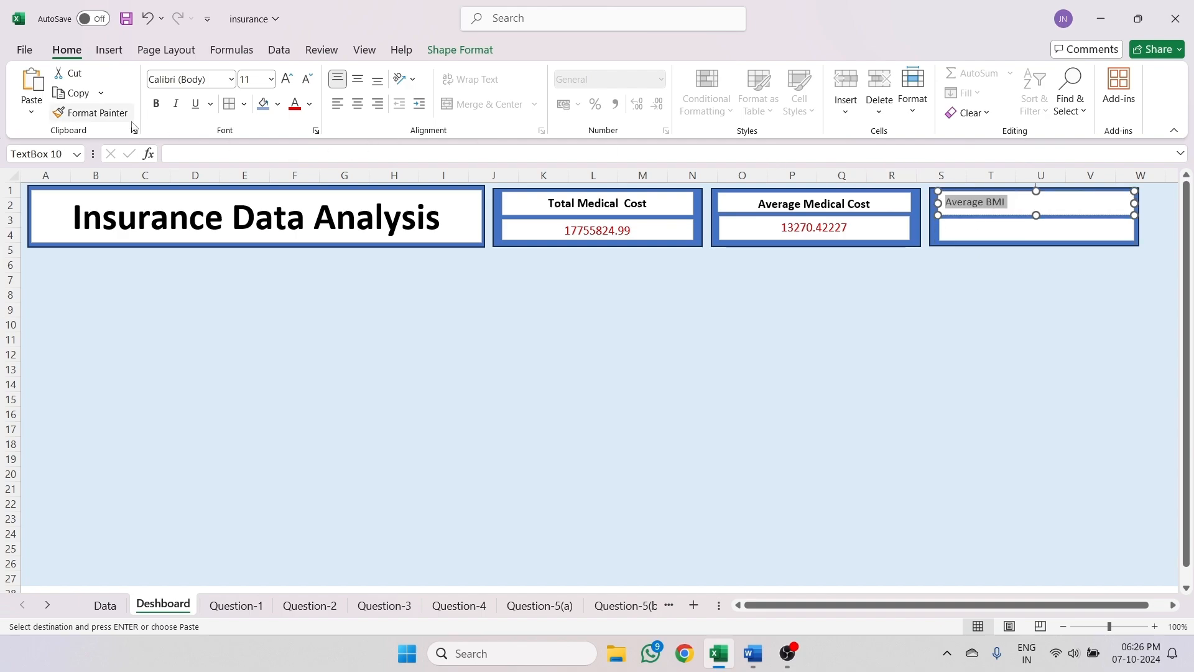
{"action": "left_click", "coordinate": [156, 103]}
{"action": "left_click", "coordinate": [288, 80]}
{"action": "left_click", "coordinate": [288, 79]}
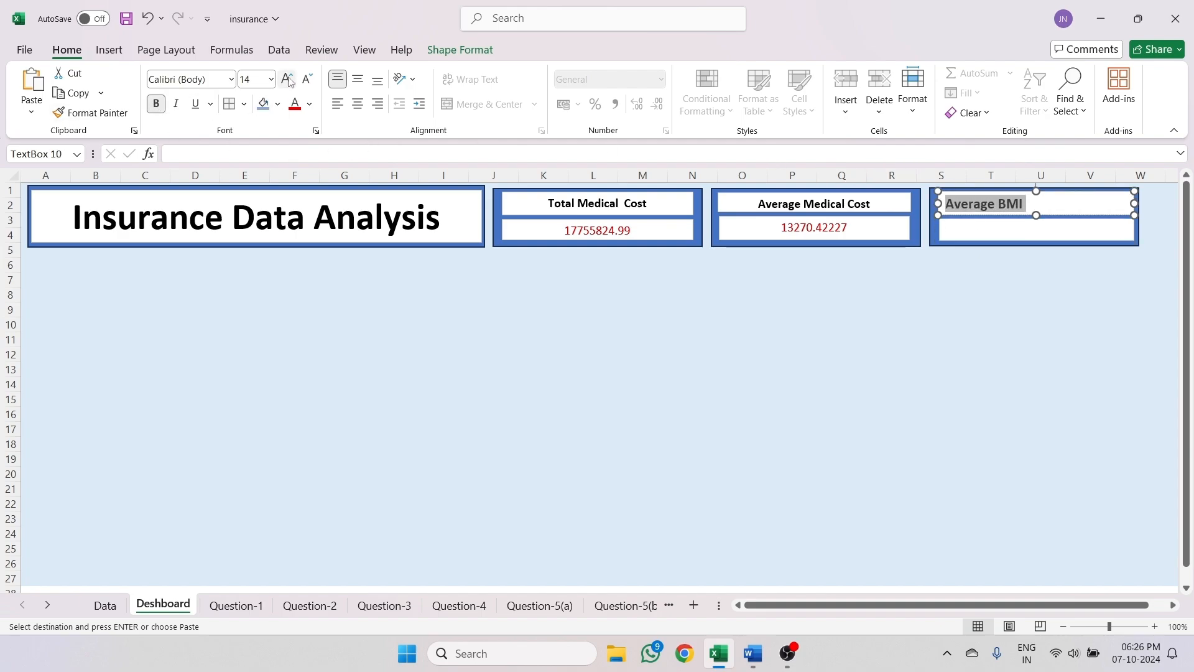
{"action": "left_click", "coordinate": [357, 104]}
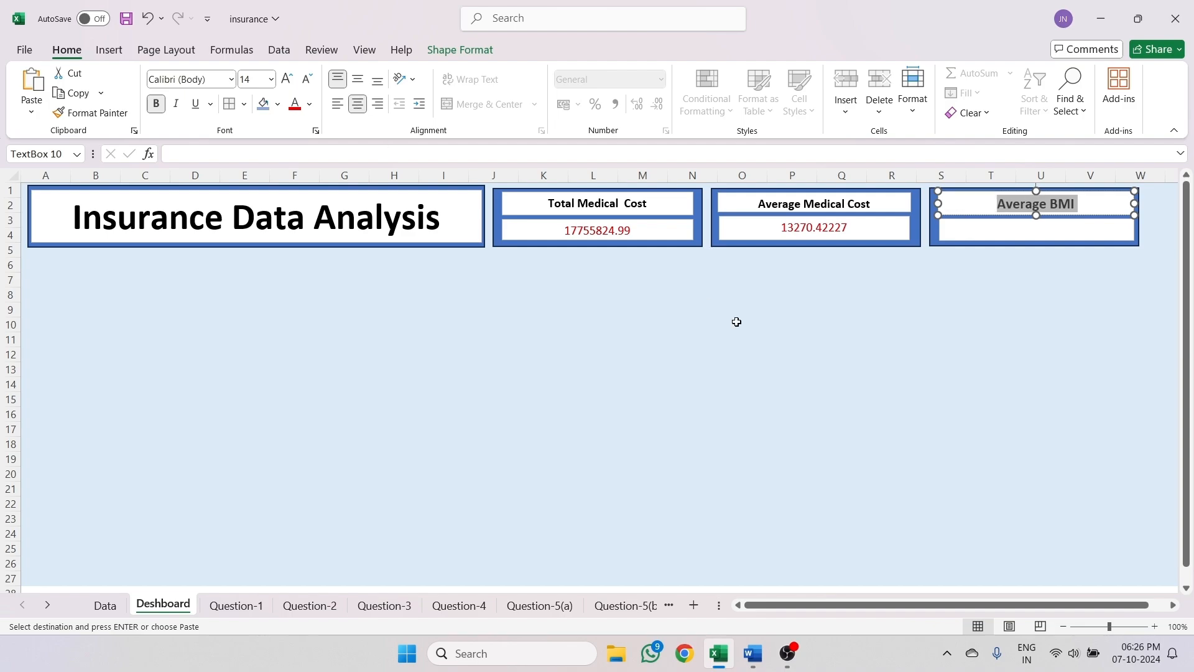
{"action": "left_click", "coordinate": [979, 231]}
{"action": "left_click", "coordinate": [978, 210]}
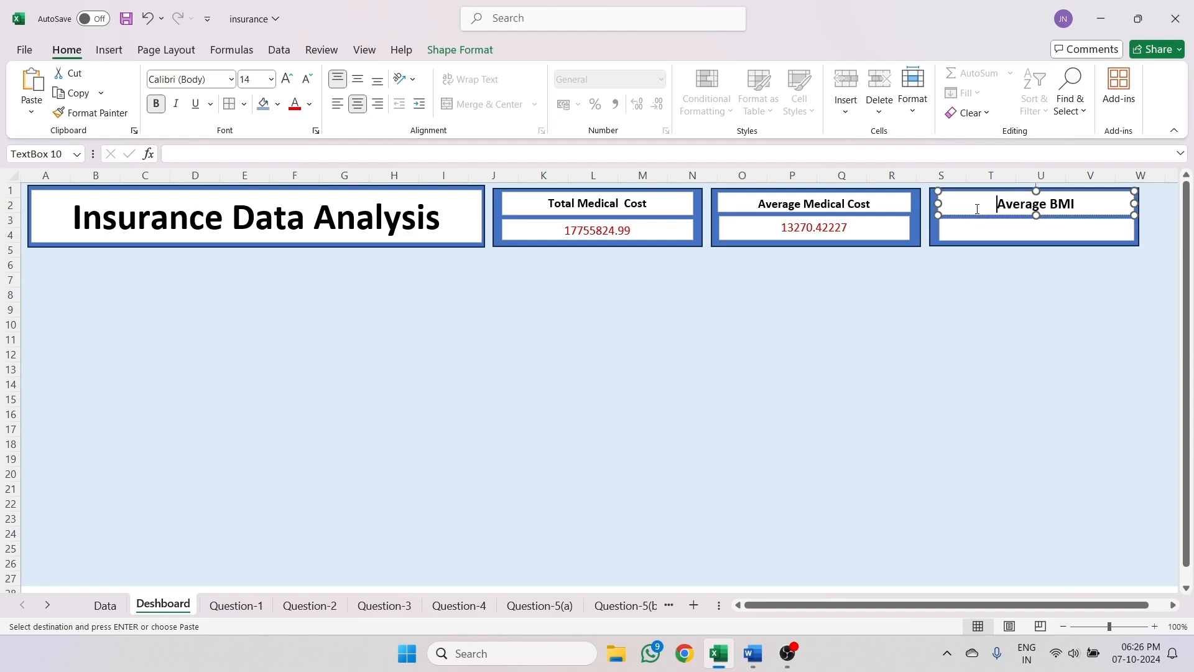
{"action": "key", "text": "ctrl+a"}
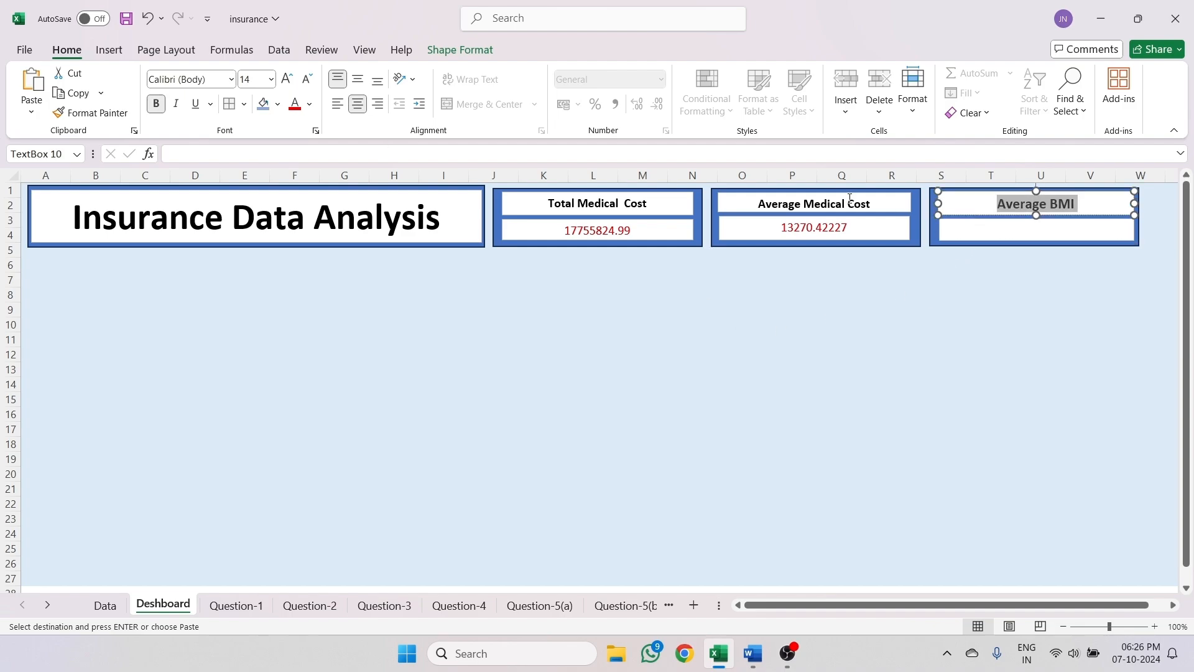
{"action": "left_click", "coordinate": [308, 80]}
{"action": "left_click", "coordinate": [675, 338]}
- Copy the average BMI from cell B11 of Question-1 and paste it as text only below "Average BMI" on Deshboard
{"action": "left_click", "coordinate": [966, 224]}
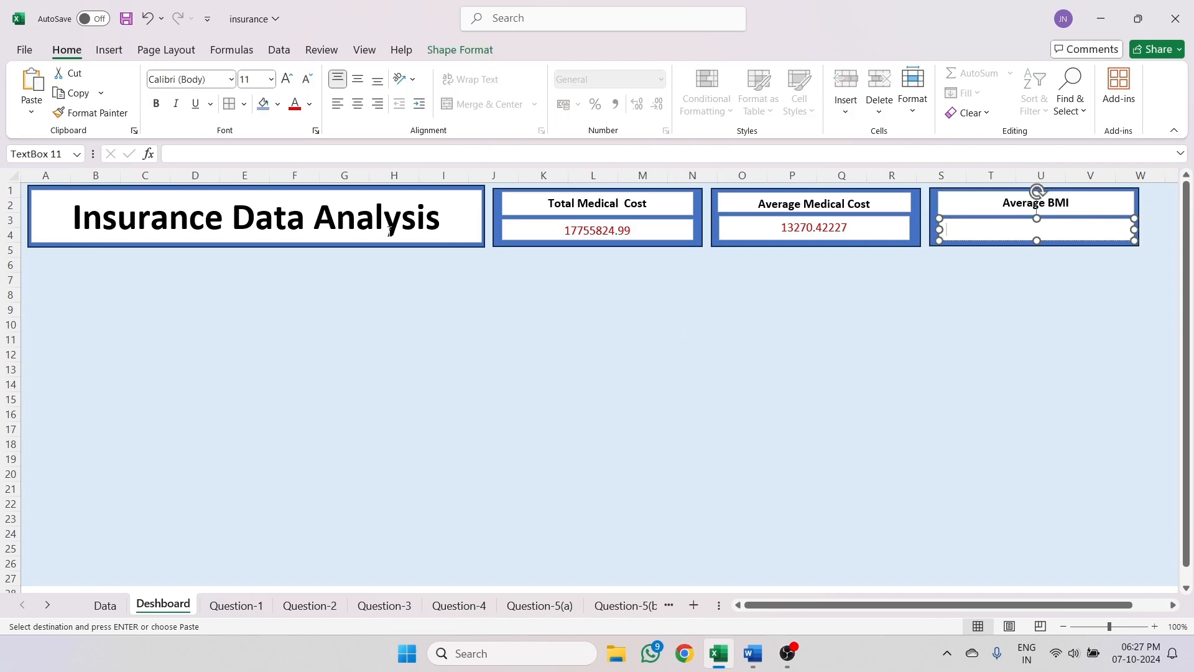
{"action": "left_click", "coordinate": [230, 605]}
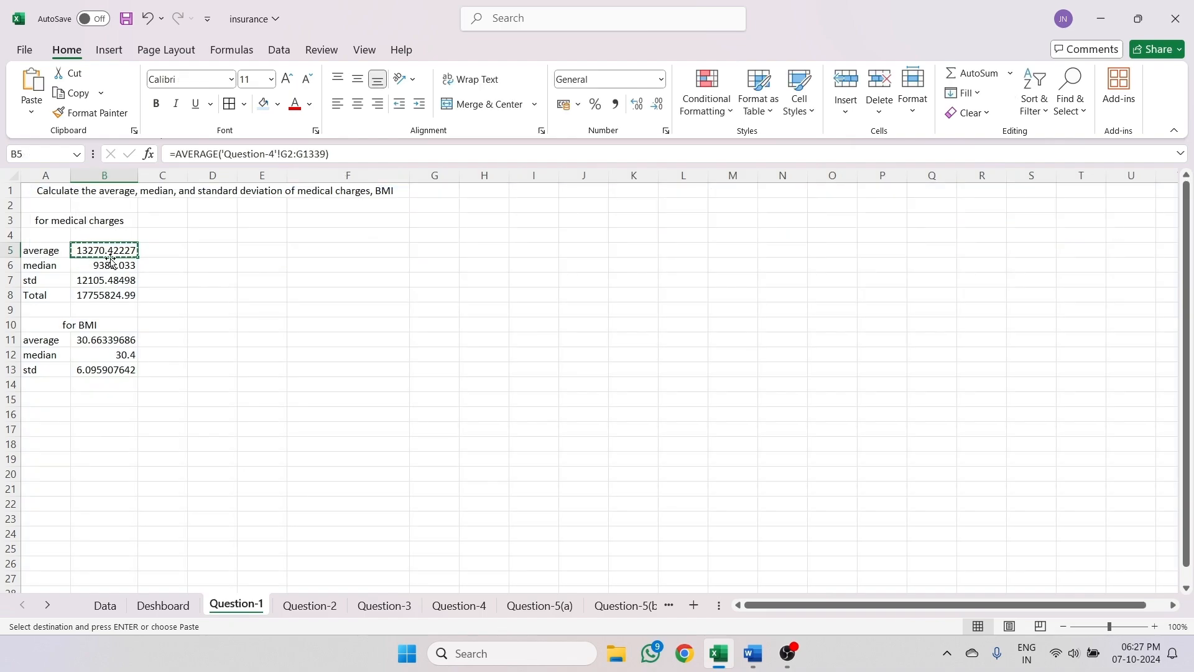
{"action": "left_click", "coordinate": [105, 340]}
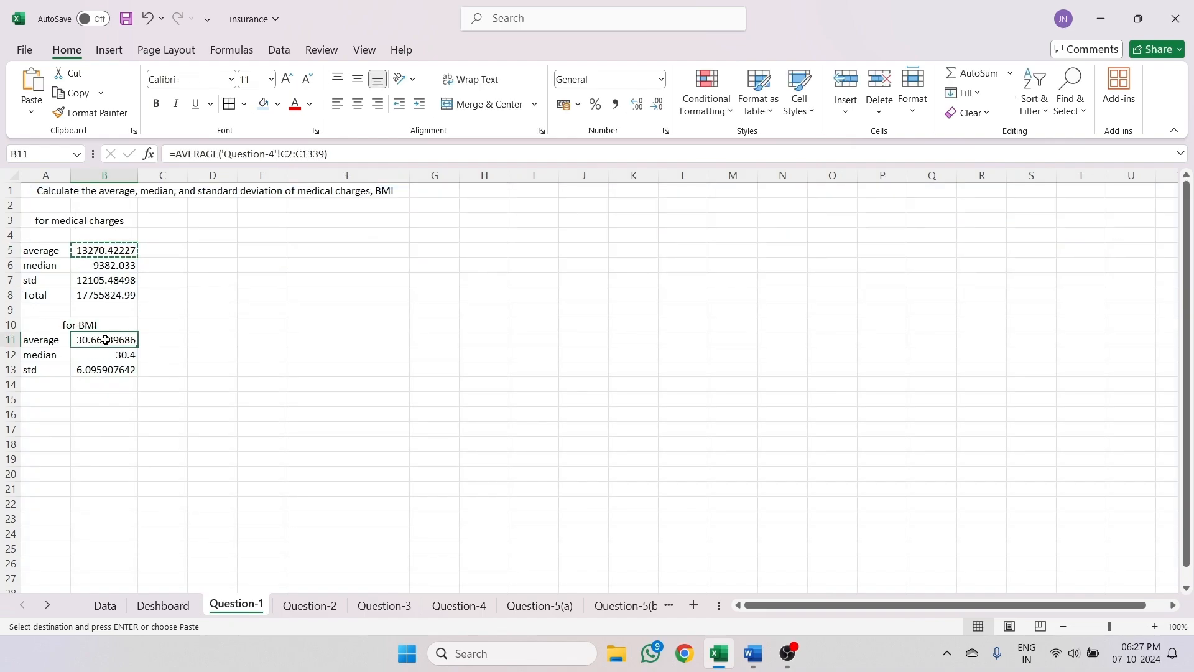
{"action": "key", "text": "ctrl+c"}
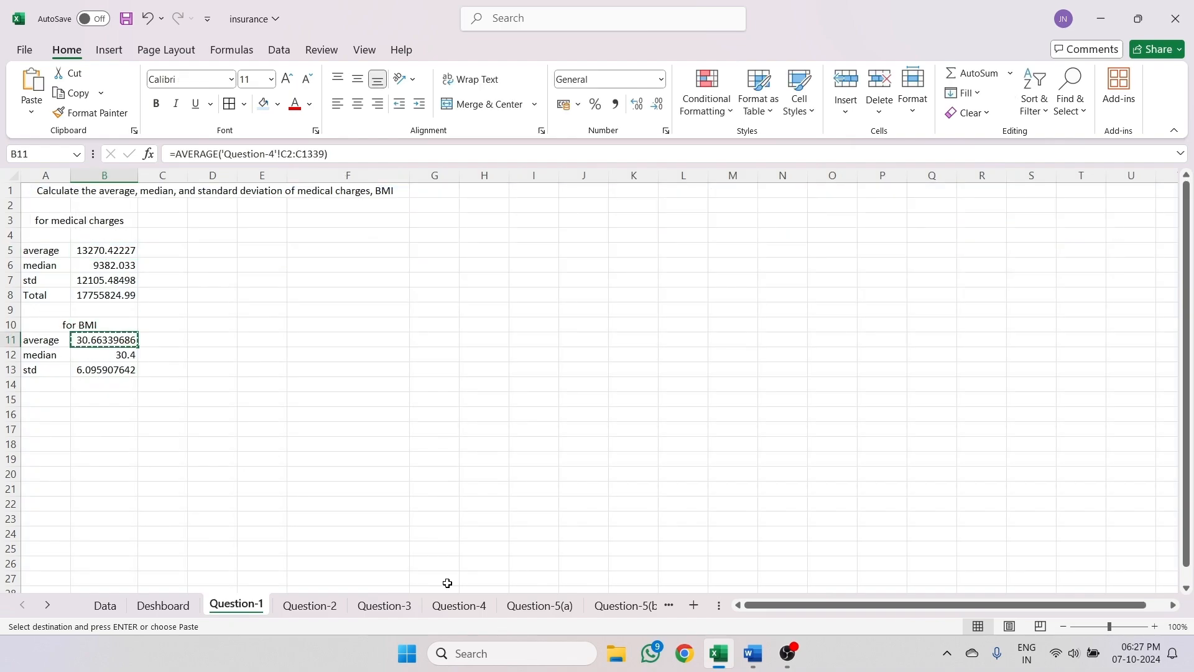
{"action": "left_click", "coordinate": [163, 604]}
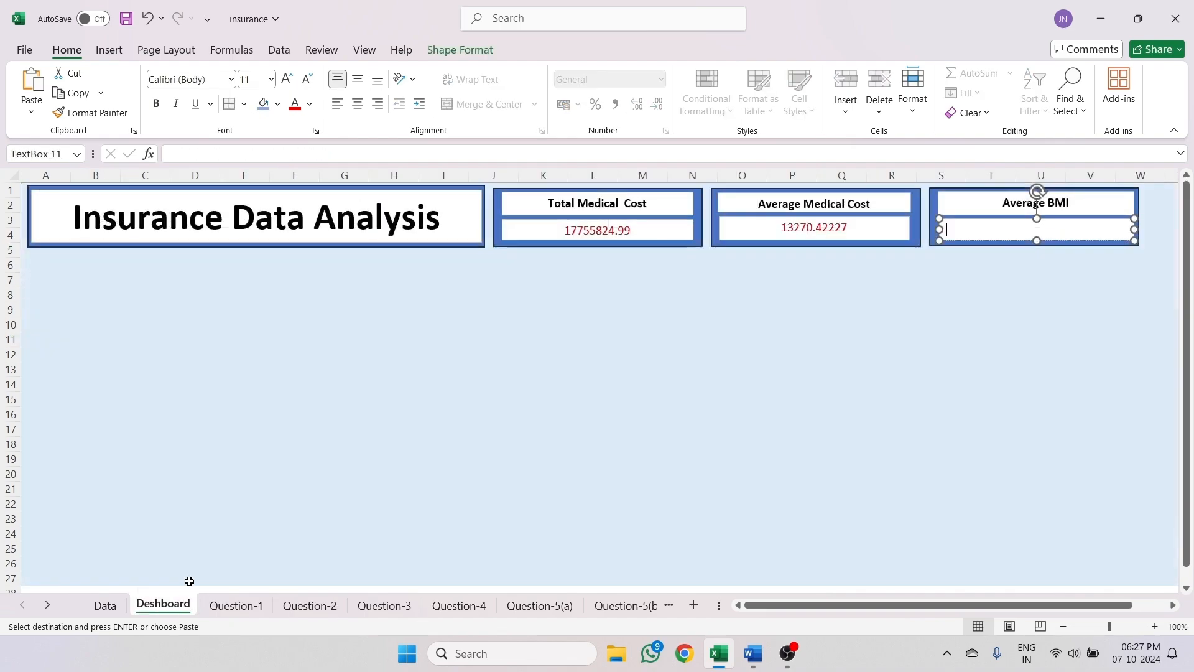
{"action": "right_click", "coordinate": [963, 234]}
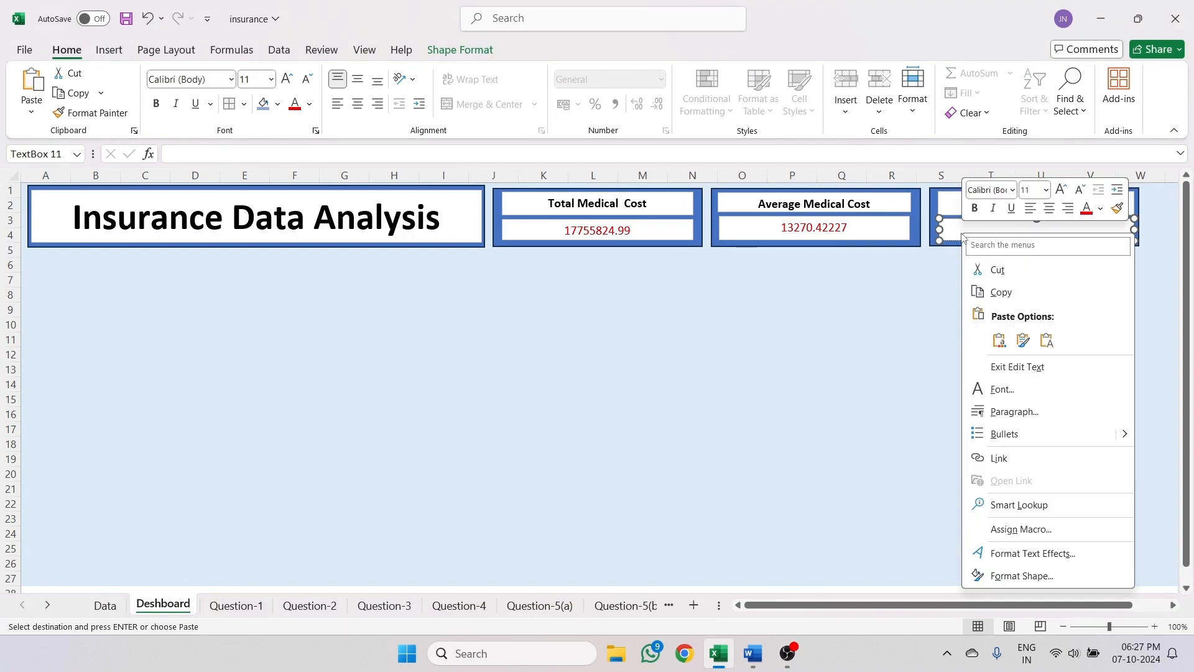
{"action": "left_click", "coordinate": [1047, 340]}
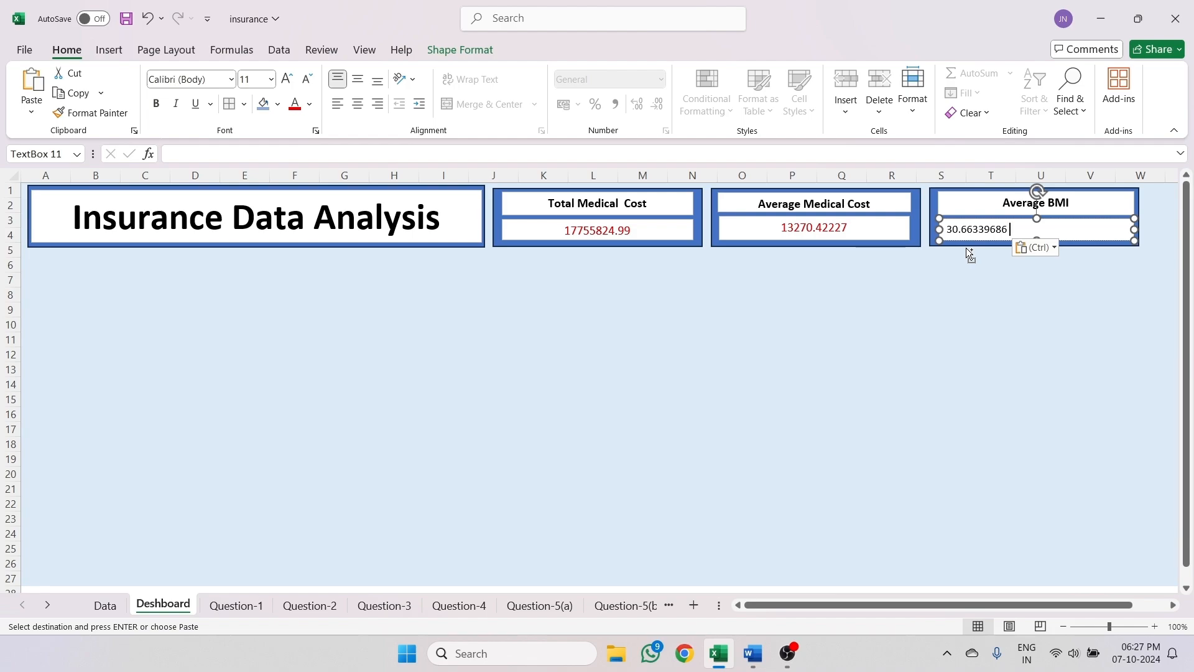
- Format the pasted average BMI with red font color, bold, font size 12 and centered alignment
{"action": "key", "text": "ctrl+a"}
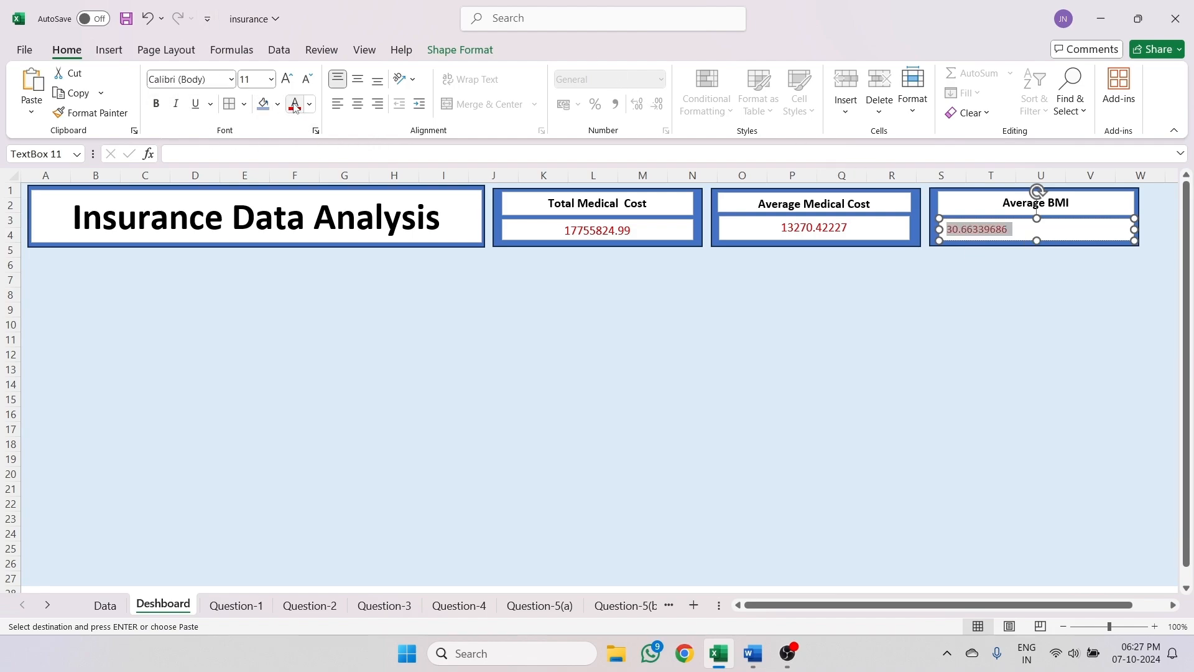
{"action": "left_click", "coordinate": [157, 104]}
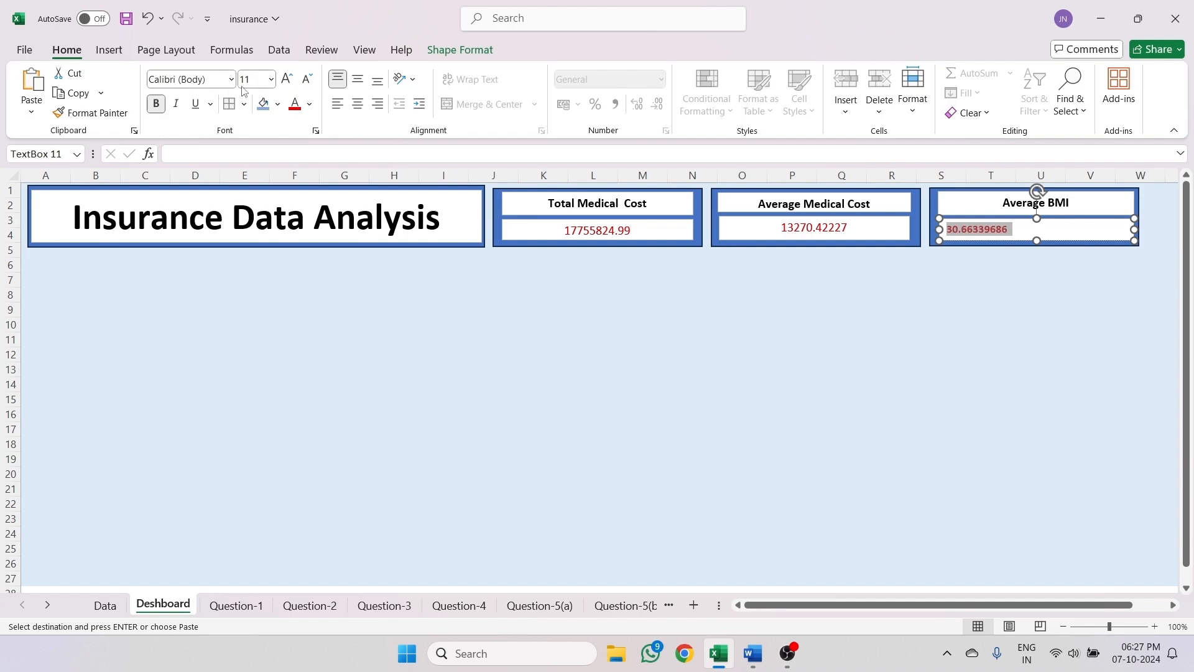
{"action": "left_click", "coordinate": [291, 83]}
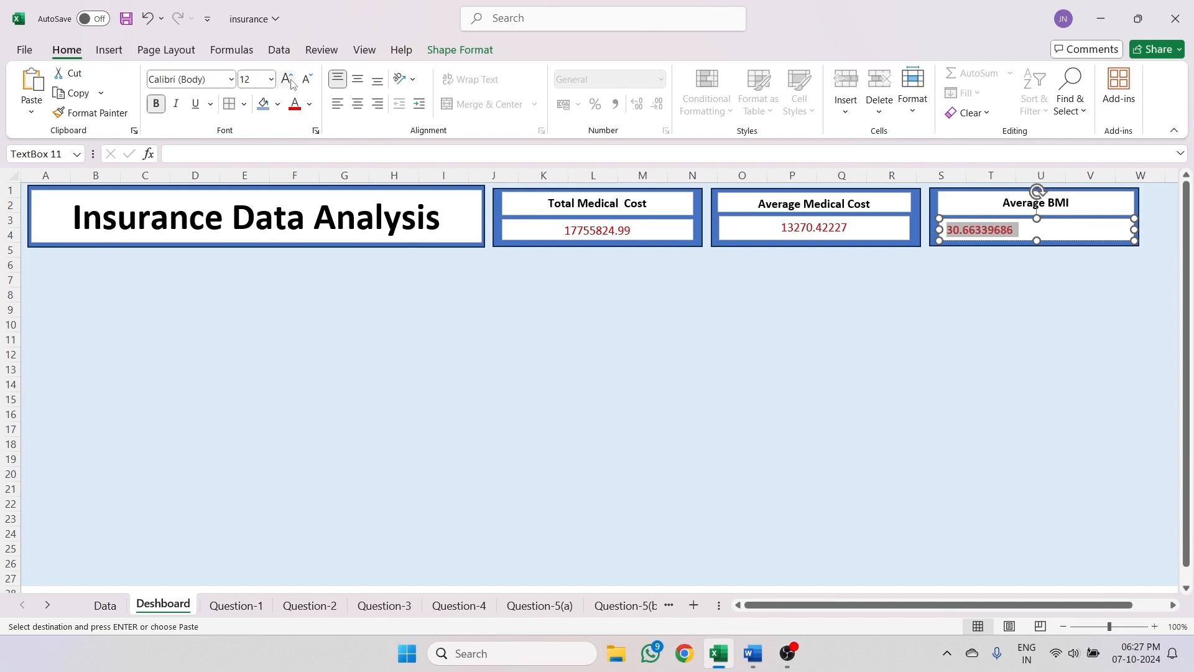
{"action": "left_click", "coordinate": [358, 104]}
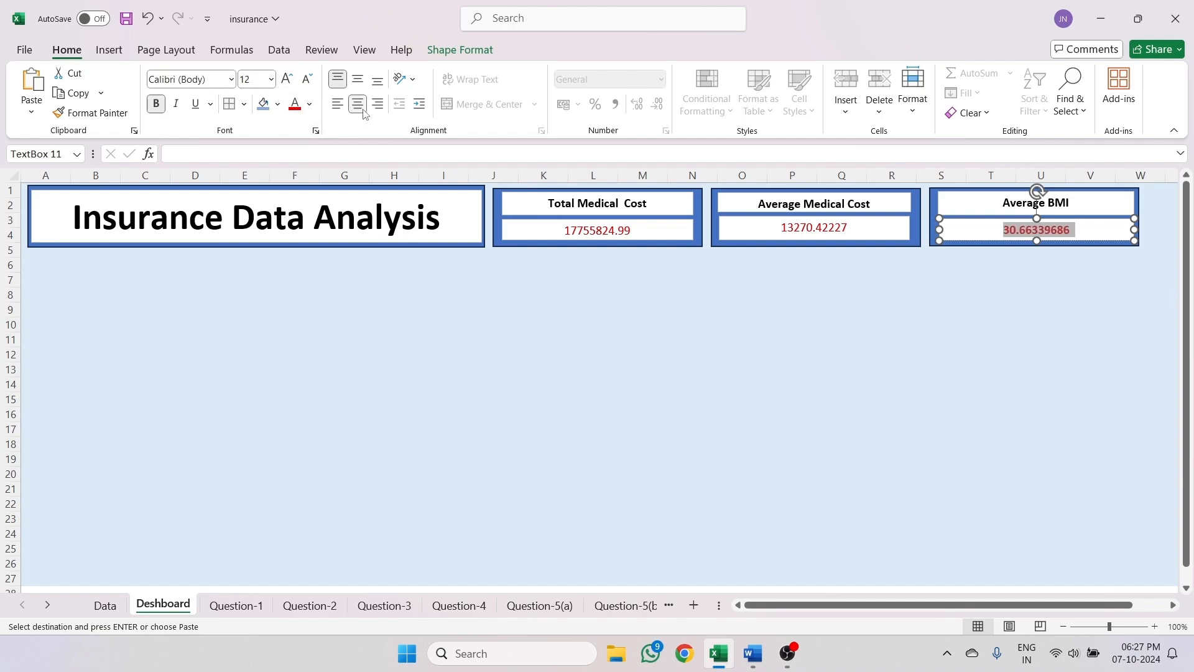
{"action": "left_click", "coordinate": [737, 353]}
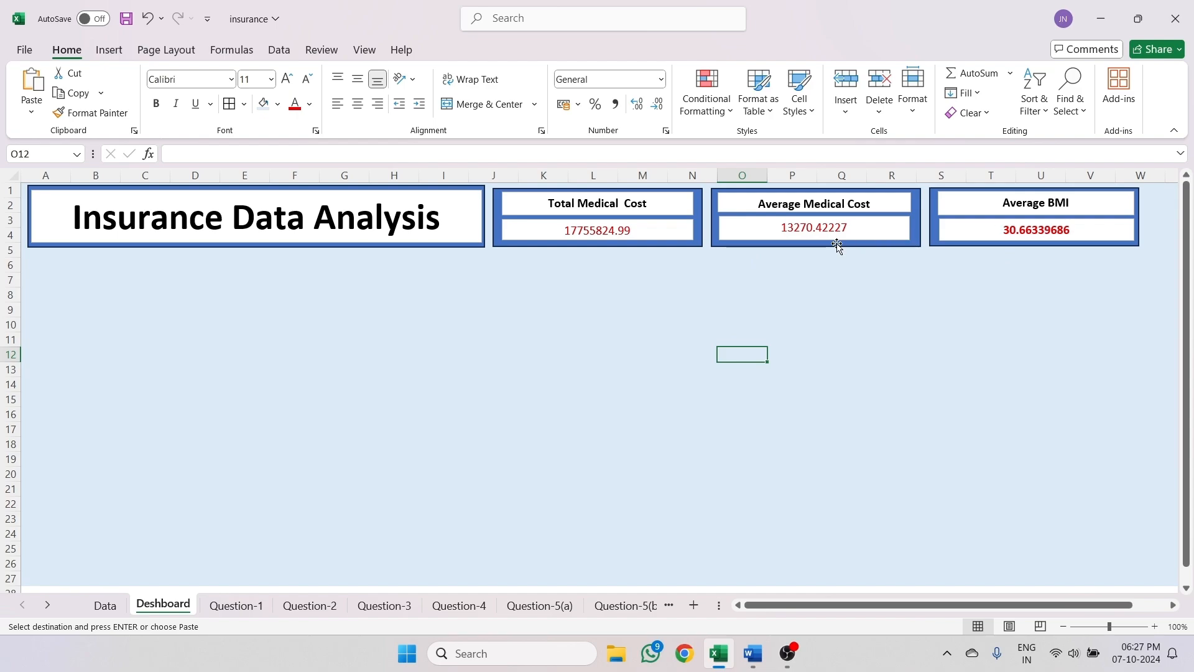
- Copy the average BMI figure's formatting to the average and total medical cost figures with Format Painter
{"action": "left_click", "coordinate": [1038, 230]}
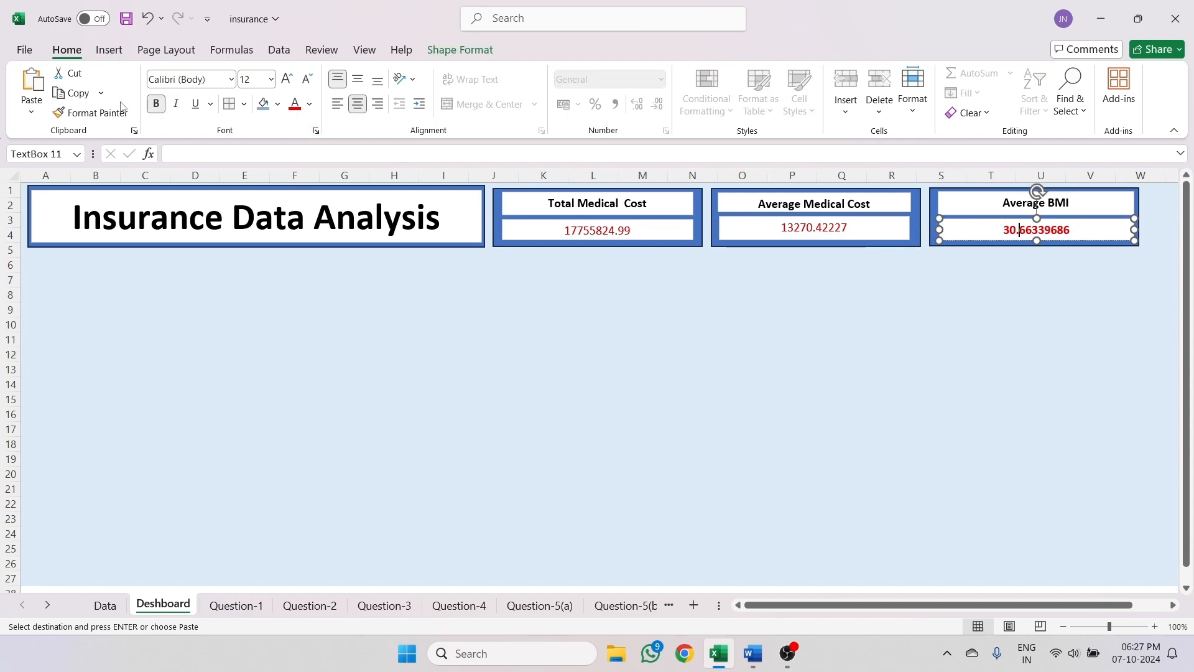
{"action": "left_click", "coordinate": [80, 115]}
{"action": "left_click", "coordinate": [827, 229]}
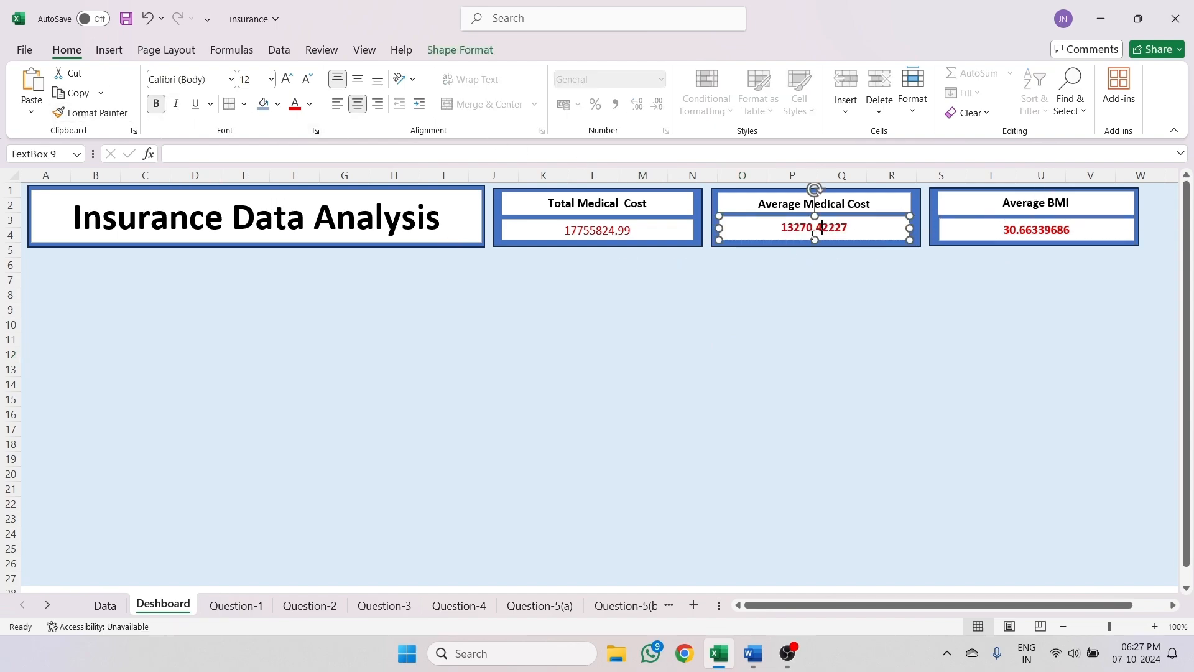
{"action": "left_click", "coordinate": [64, 113]}
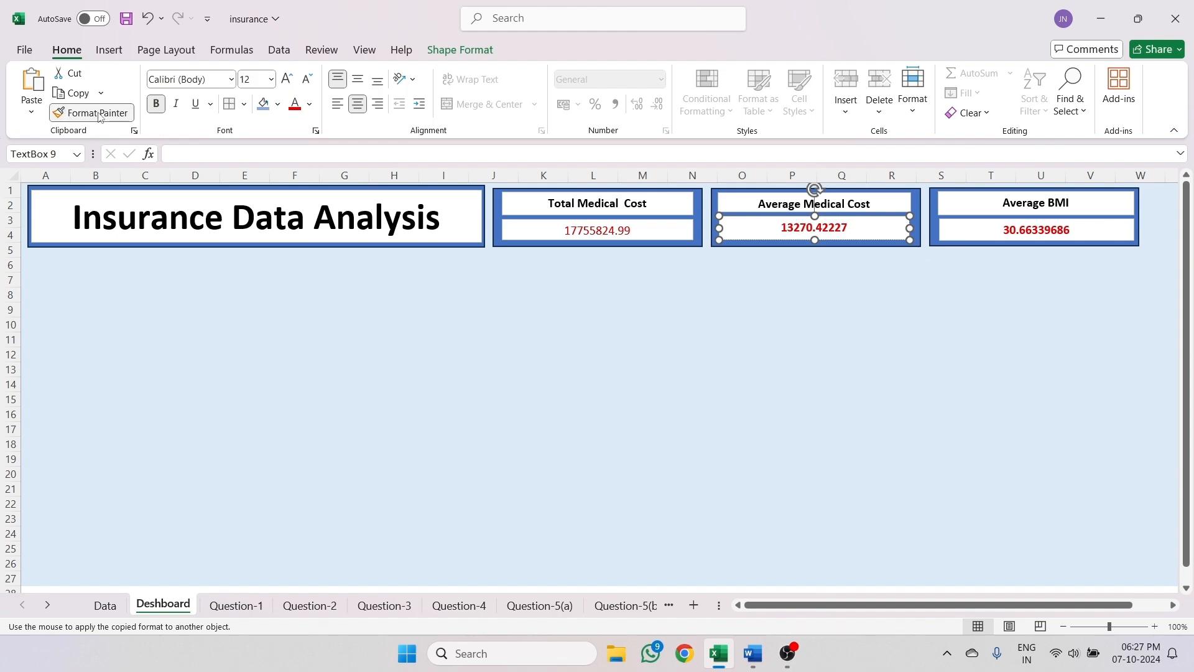
{"action": "left_click", "coordinate": [647, 231]}
{"action": "left_click", "coordinate": [543, 337]}
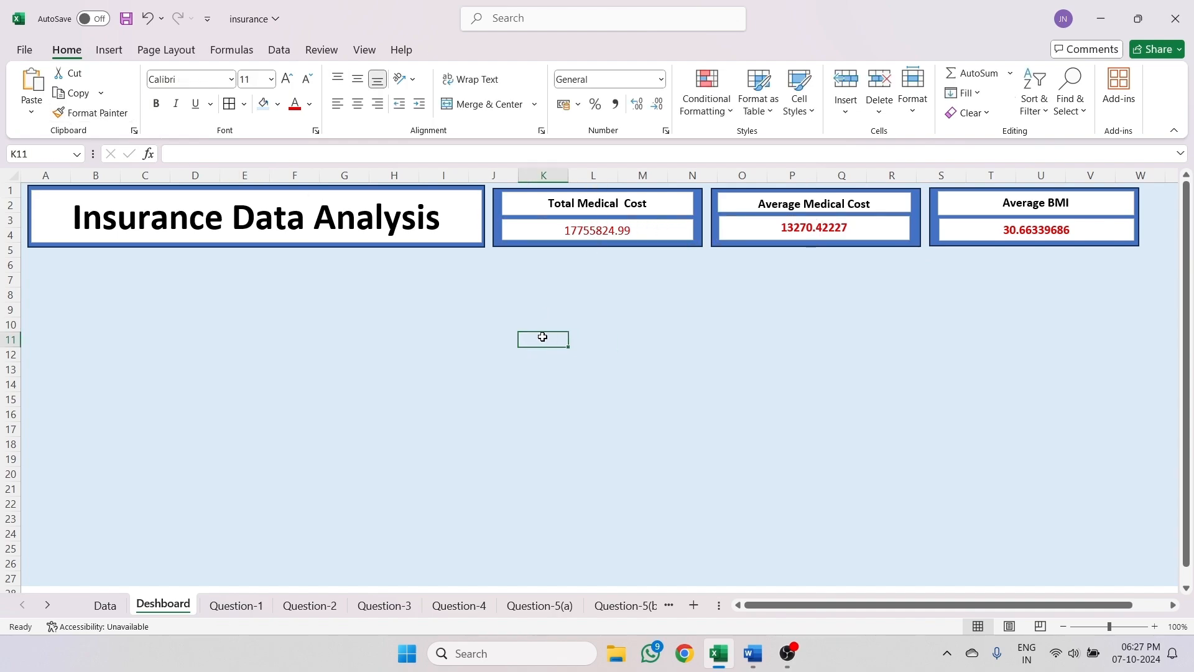
{"action": "left_click", "coordinate": [746, 240]}
{"action": "left_click", "coordinate": [92, 113]}
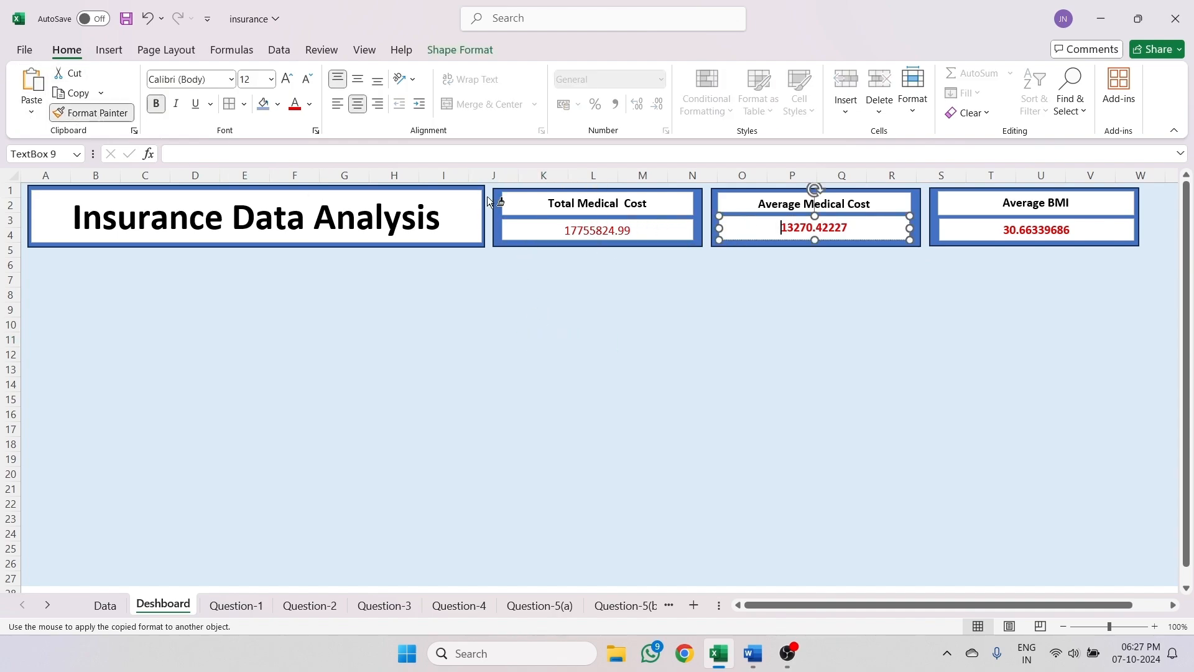
{"action": "left_click", "coordinate": [605, 231]}
{"action": "left_click", "coordinate": [544, 310]}
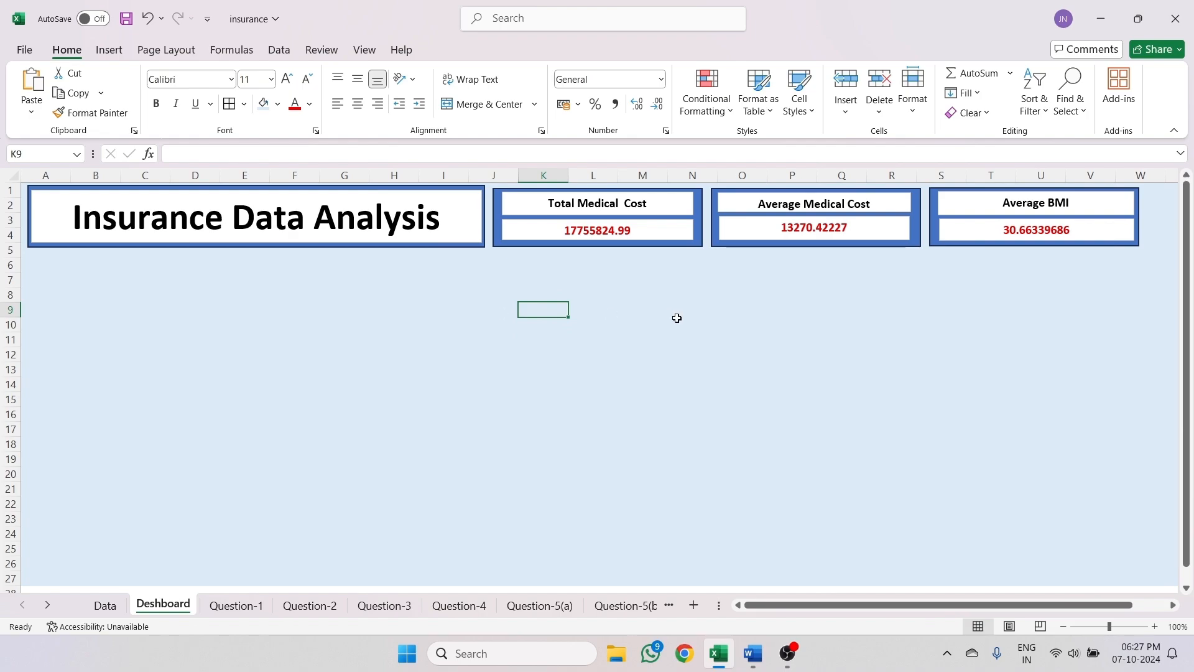
{"action": "left_click", "coordinate": [624, 418]}
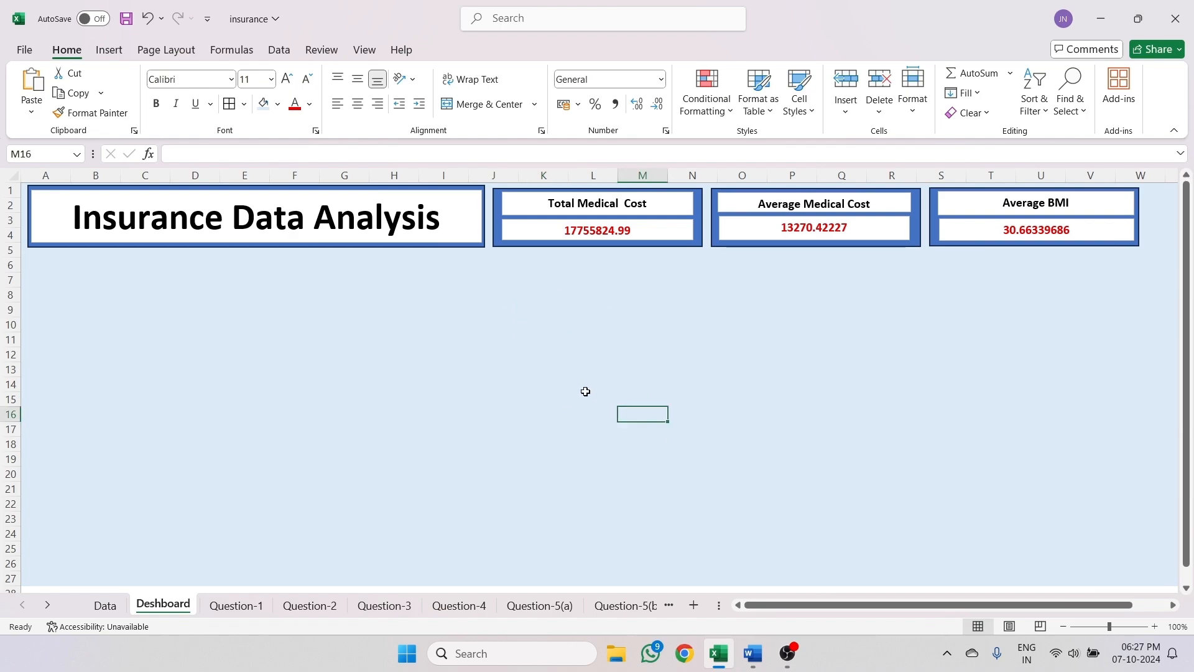
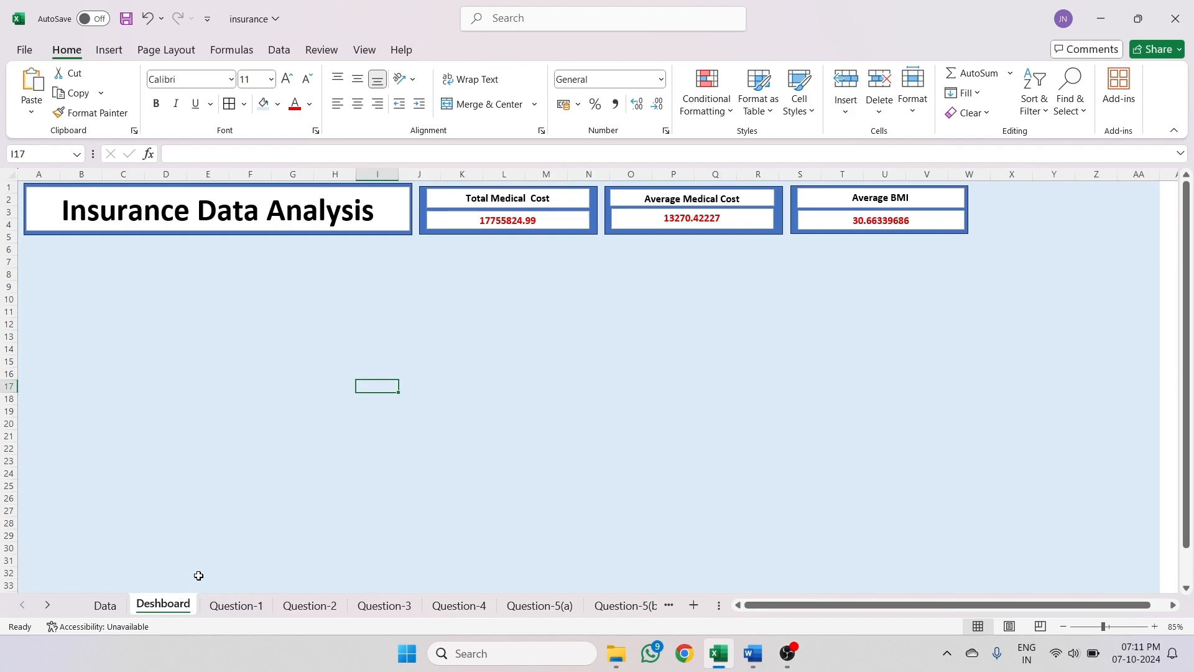
- Copy the "Smoker Vs Non-Smoker Charges" chart from Question-3 to Deshboard below the title banner and shrink it to about B6:F15
{"action": "left_click", "coordinate": [432, 608]}
{"action": "left_click", "coordinate": [378, 607]}
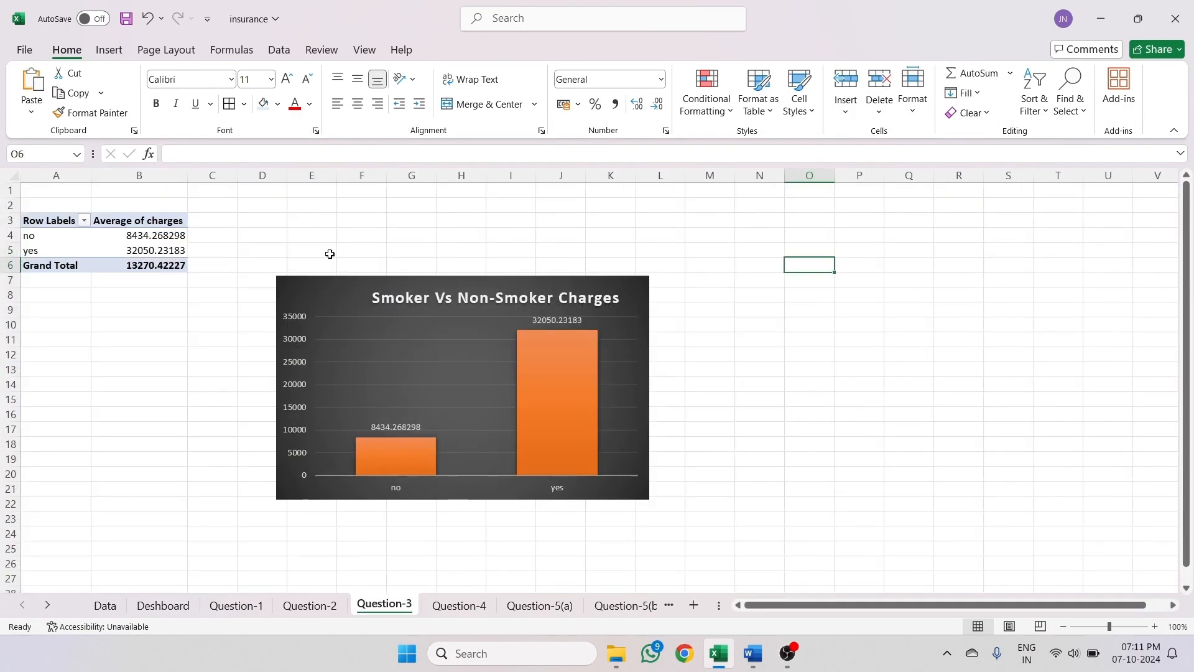
{"action": "left_click", "coordinate": [321, 288]}
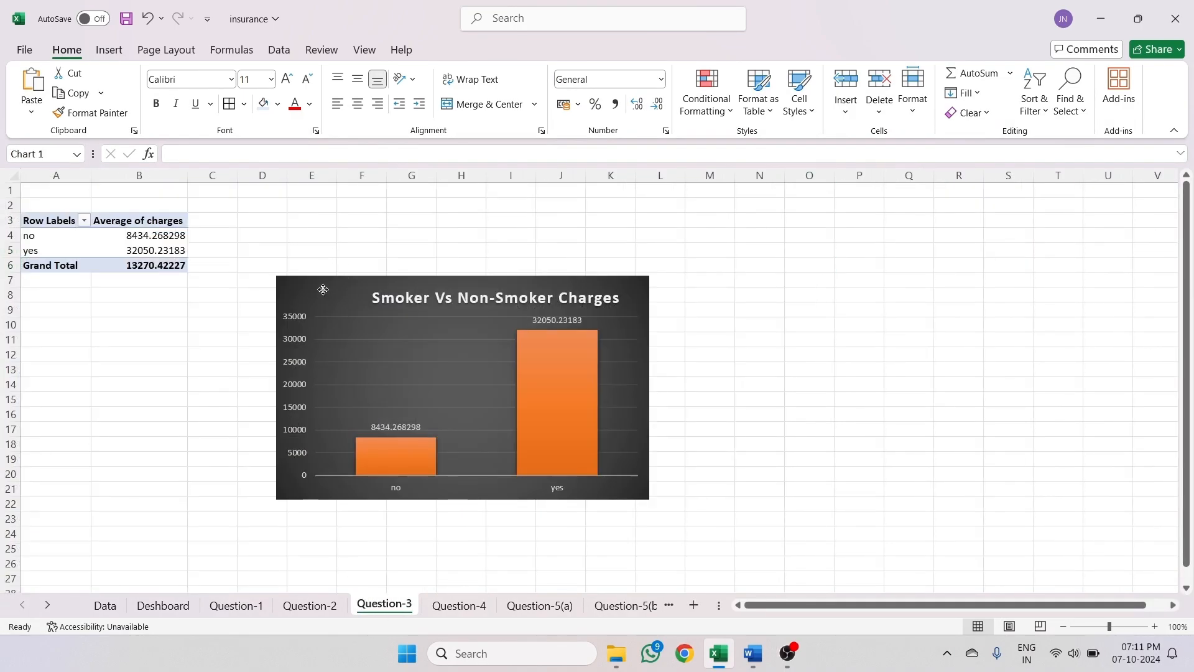
{"action": "left_click", "coordinate": [163, 605]}
{"action": "left_click", "coordinate": [56, 249]}
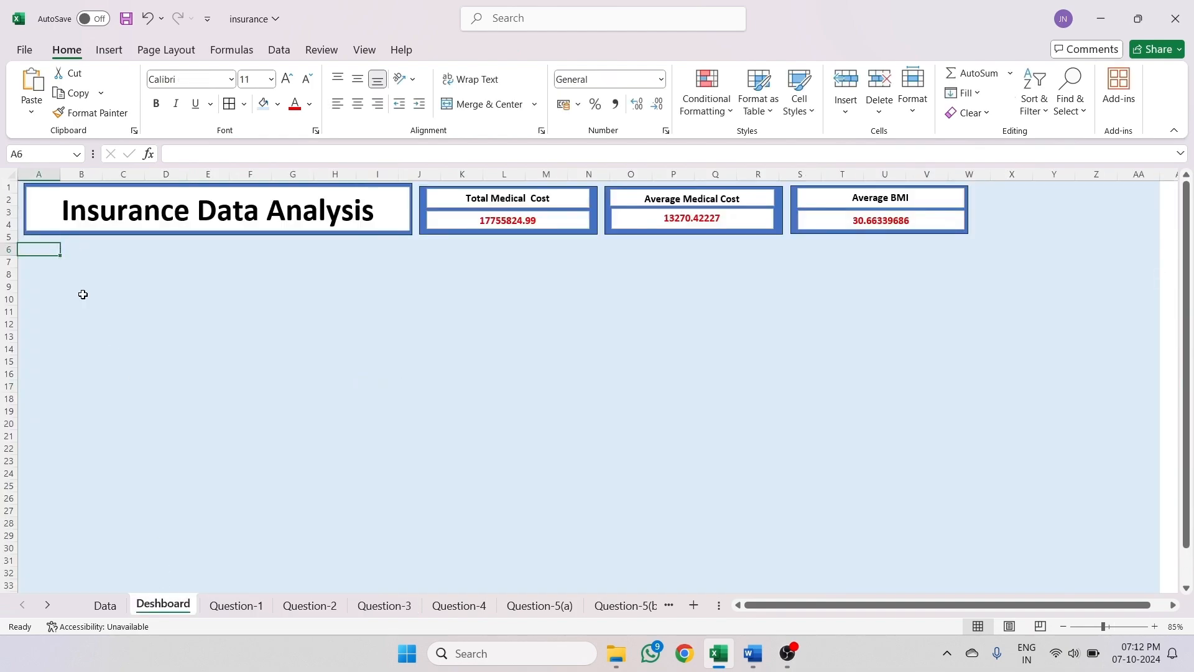
{"action": "left_click", "coordinate": [72, 248]}
{"action": "key", "text": "ctrl+v"}
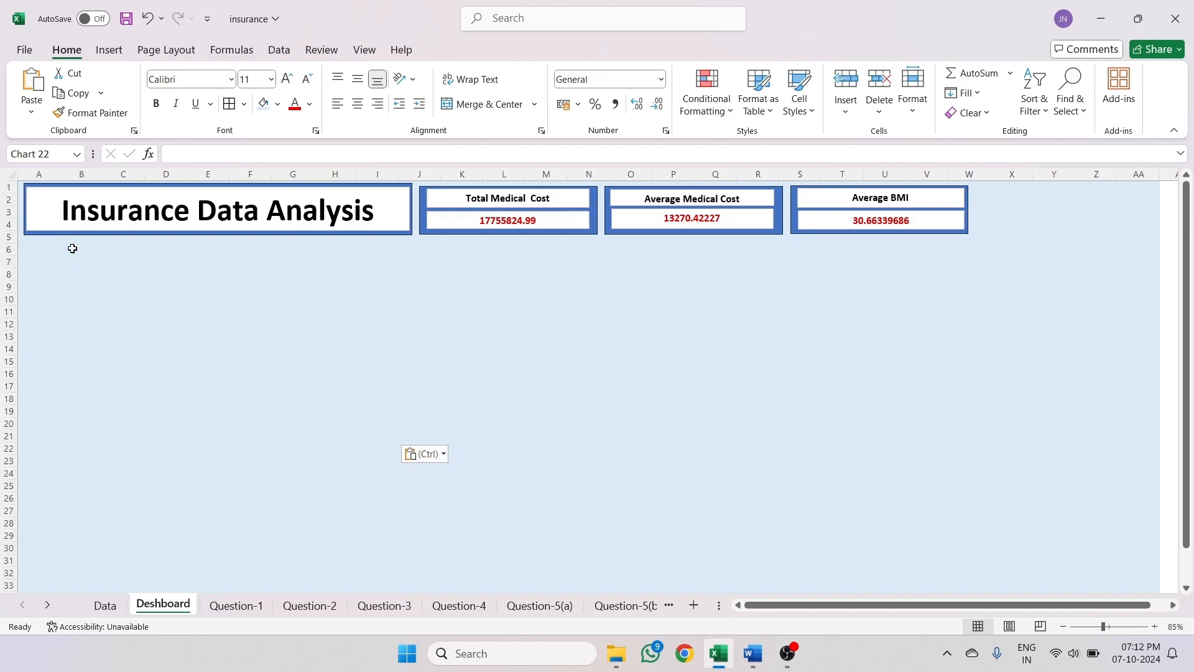
{"action": "left_click_drag", "start_coordinate": [376, 436], "coordinate": [261, 367]}
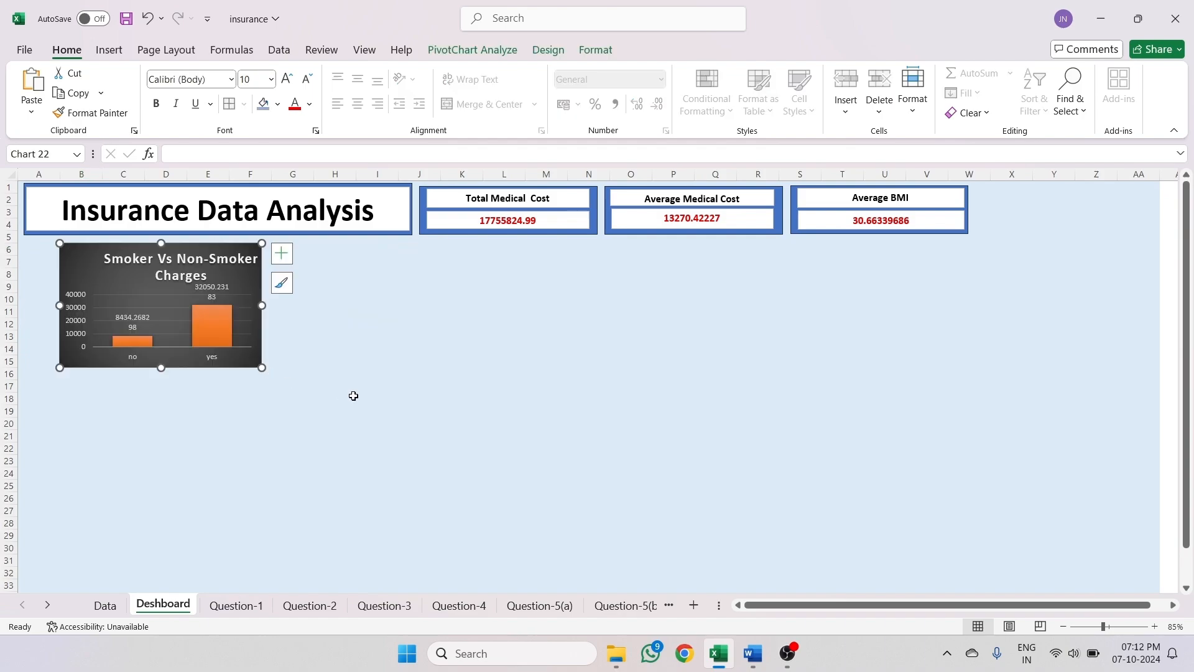
- Copy the "Count Of Dependent" chart from Question-4 to Deshboard beside the smoker chart and shrink it to about G6:L15
{"action": "left_click", "coordinate": [333, 385]}
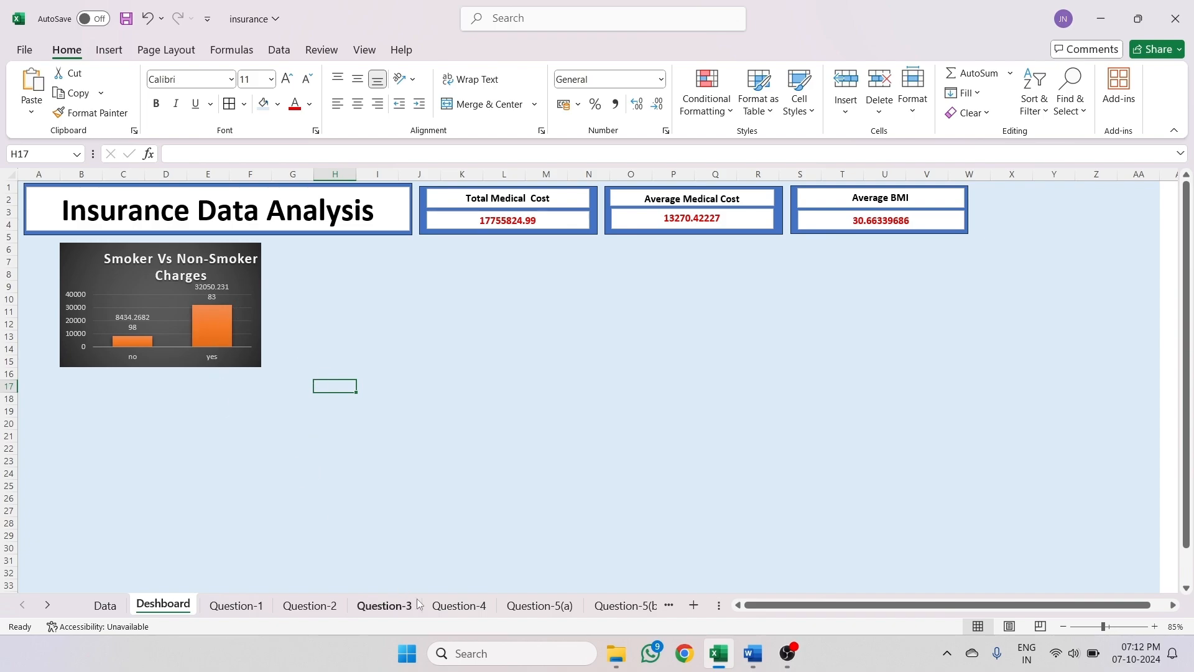
{"action": "left_click", "coordinate": [459, 605]}
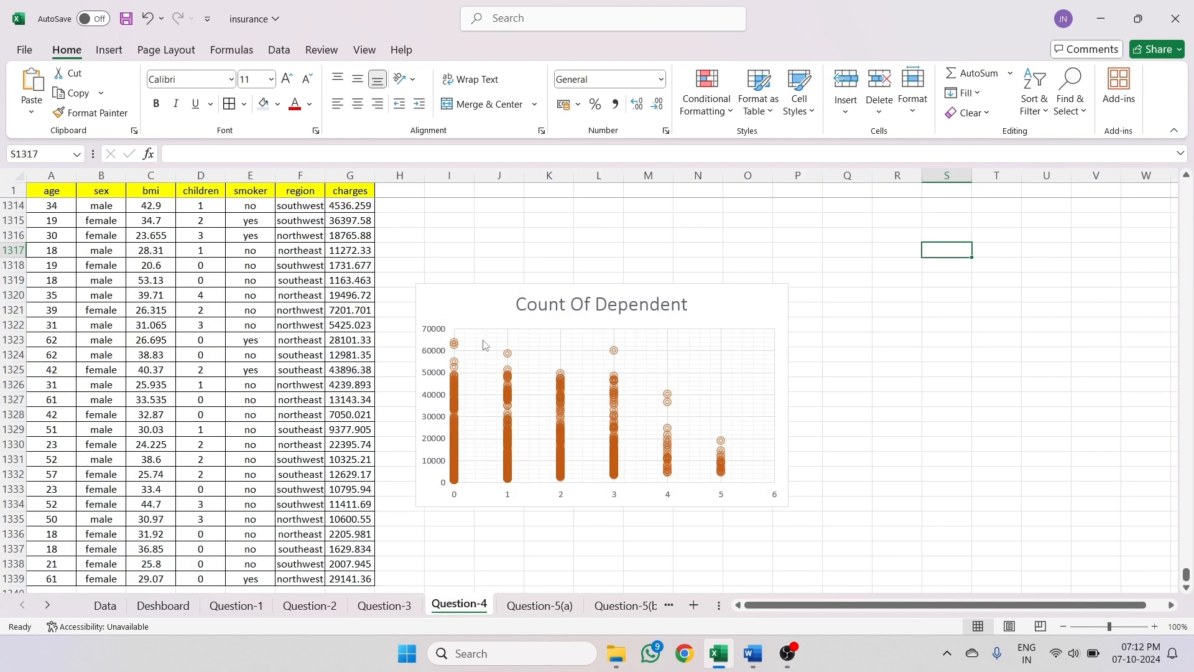
{"action": "left_click", "coordinate": [452, 299]}
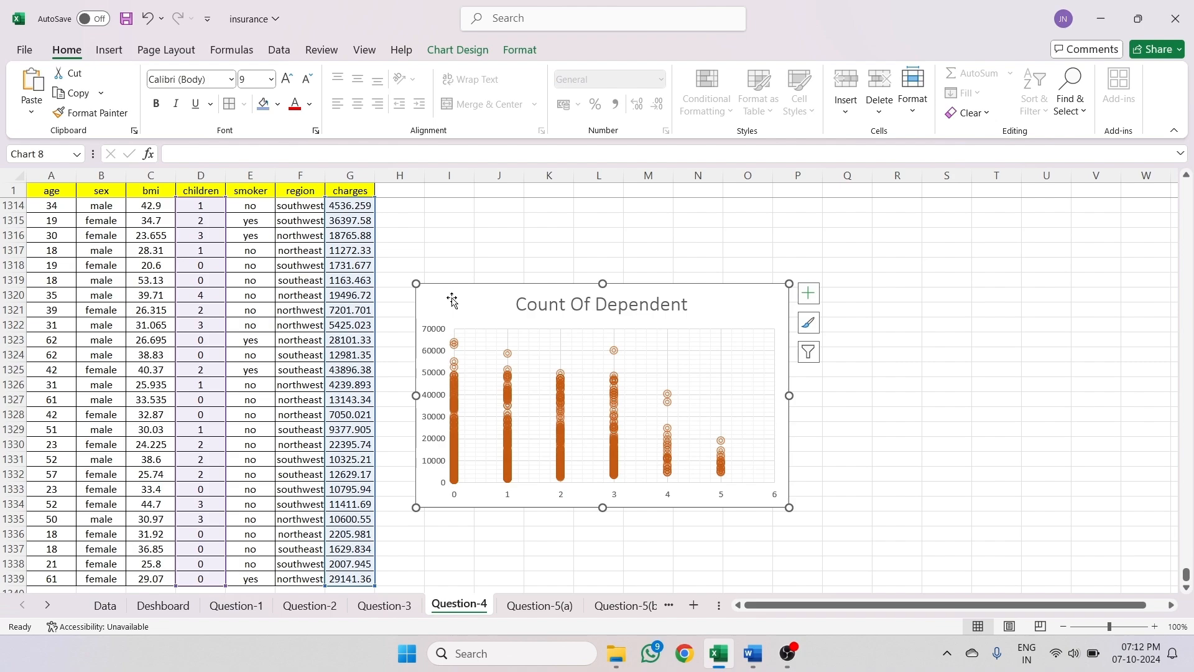
{"action": "left_click", "coordinate": [163, 606]}
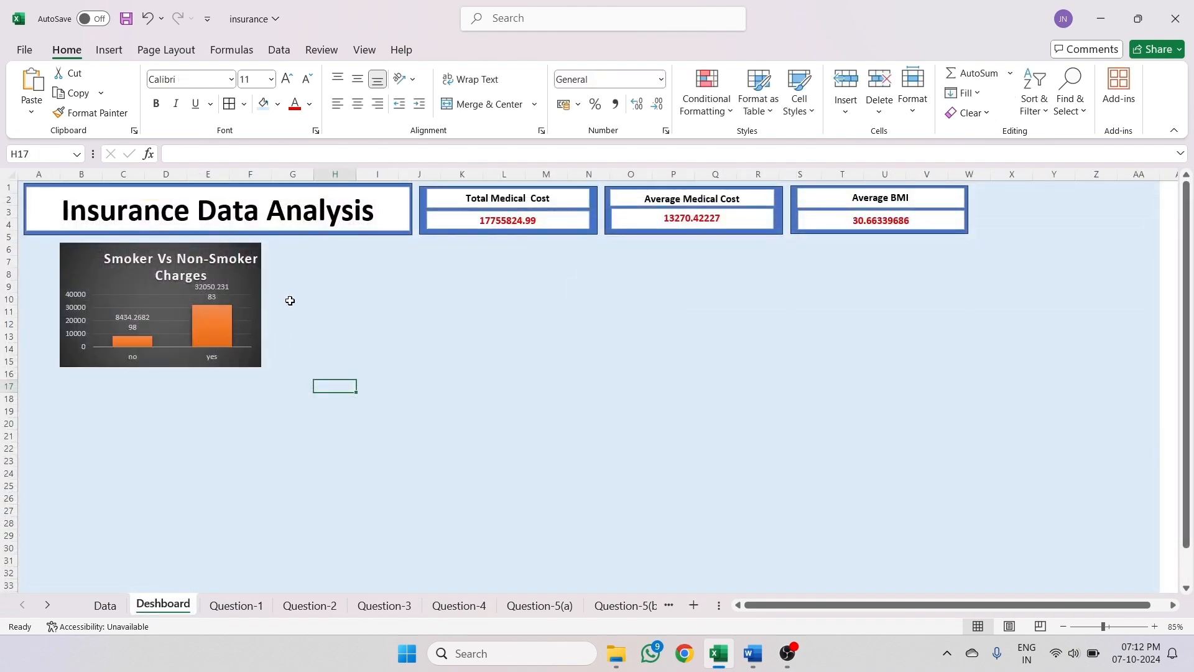
{"action": "left_click", "coordinate": [287, 255]}
{"action": "key", "text": "ctrl+v"}
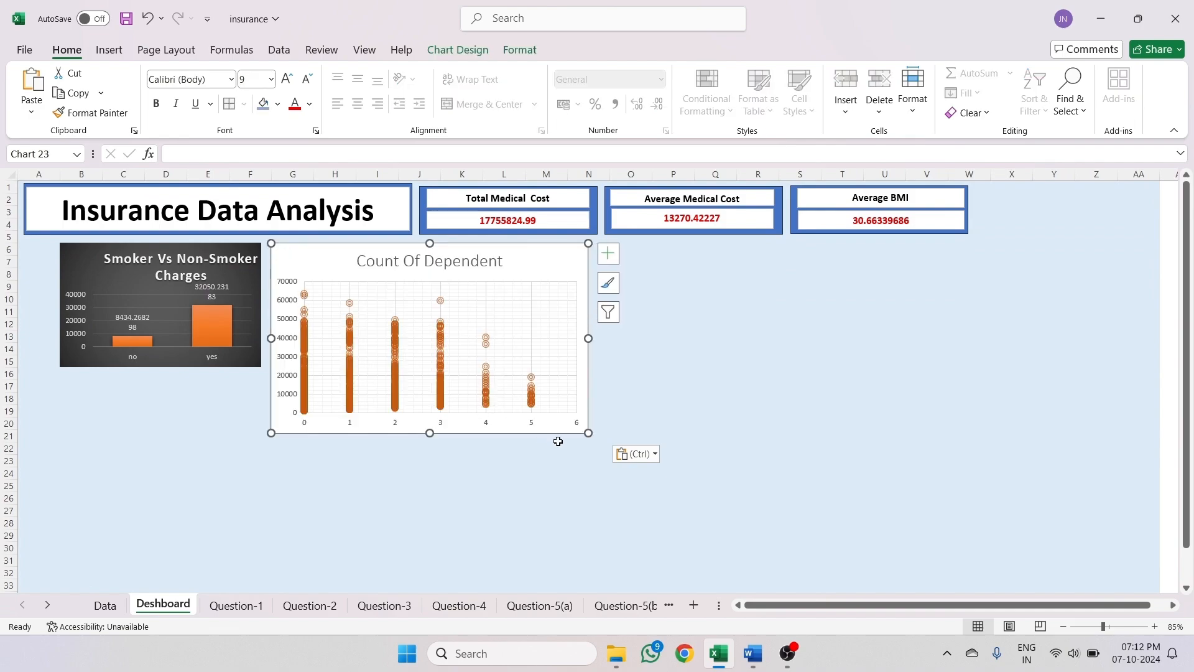
{"action": "left_click_drag", "start_coordinate": [588, 434], "coordinate": [496, 362]}
{"action": "left_click", "coordinate": [624, 382]}
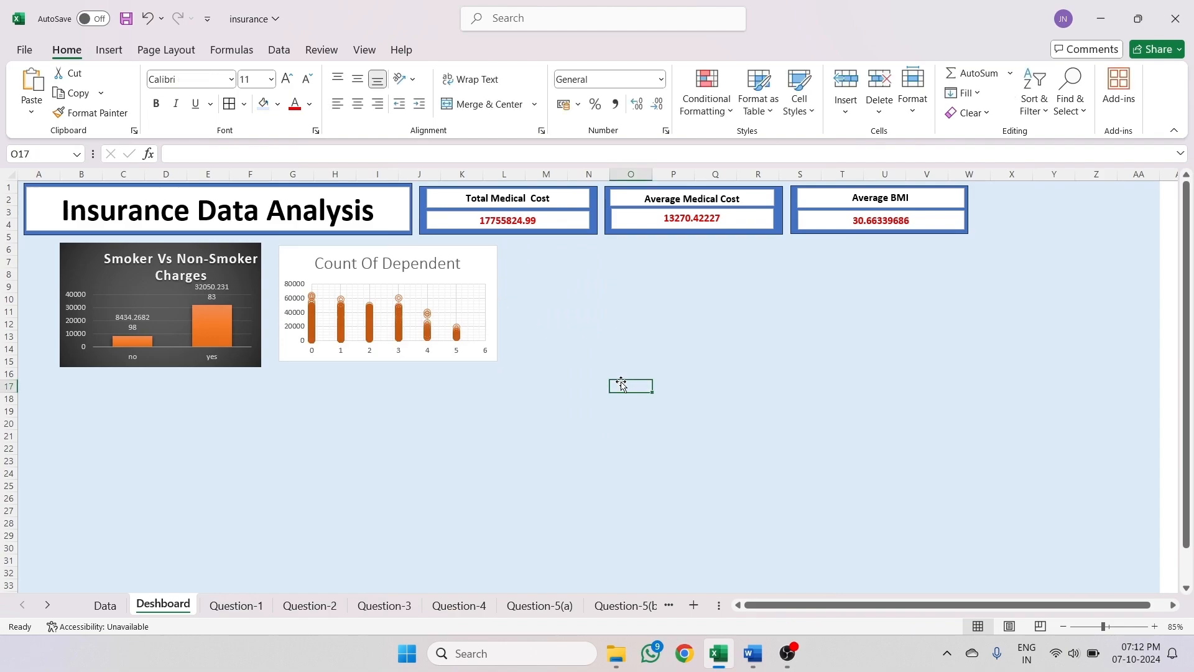
- Copy the "Average Charges In Region" chart from Question-5(a) to cell M6 of Deshboard and shrink it to about M6:P14
{"action": "left_click", "coordinate": [539, 605]}
{"action": "left_click", "coordinate": [328, 259]}
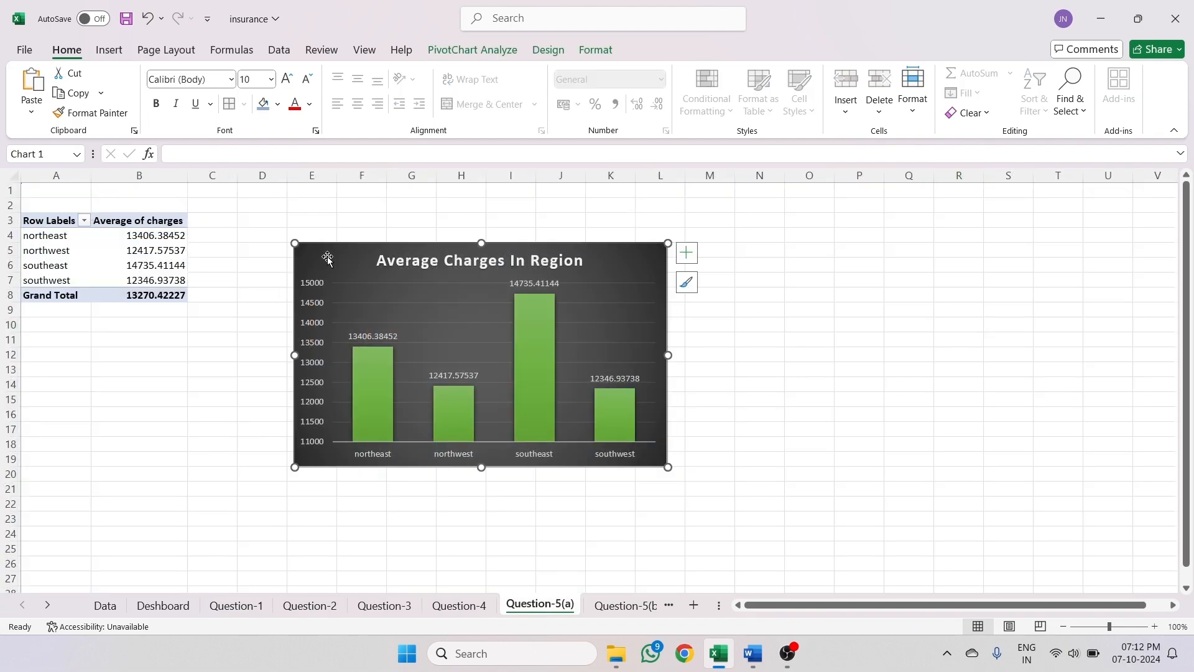
{"action": "left_click", "coordinate": [164, 604]}
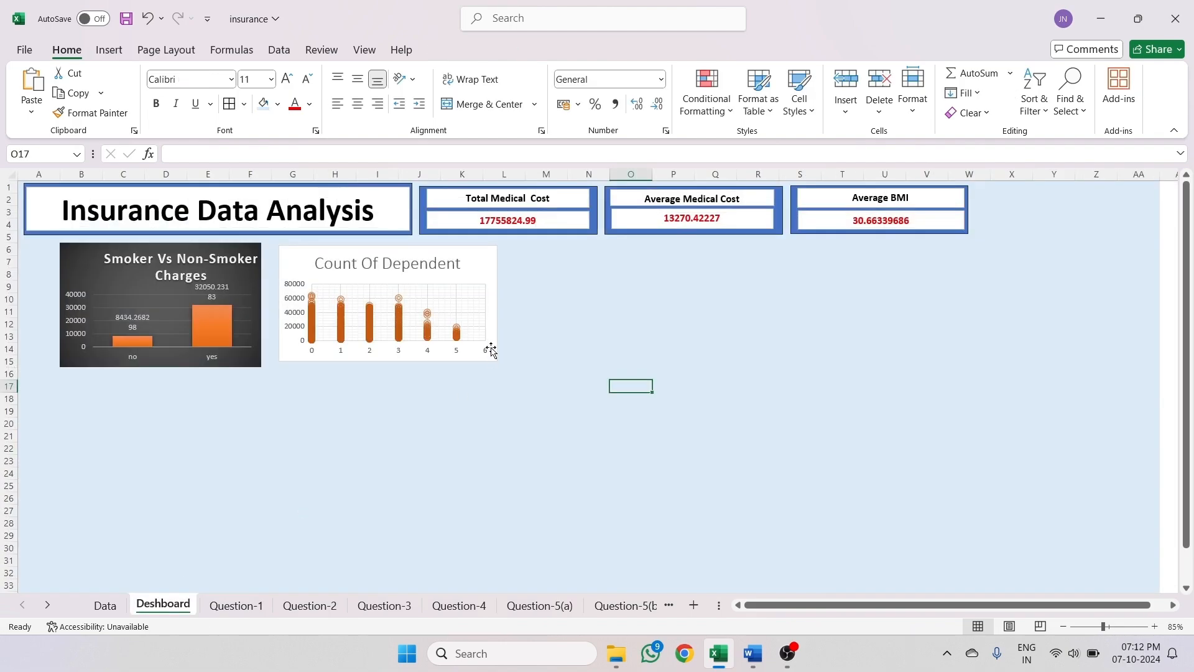
{"action": "left_click", "coordinate": [518, 251]}
{"action": "left_click", "coordinate": [542, 251]}
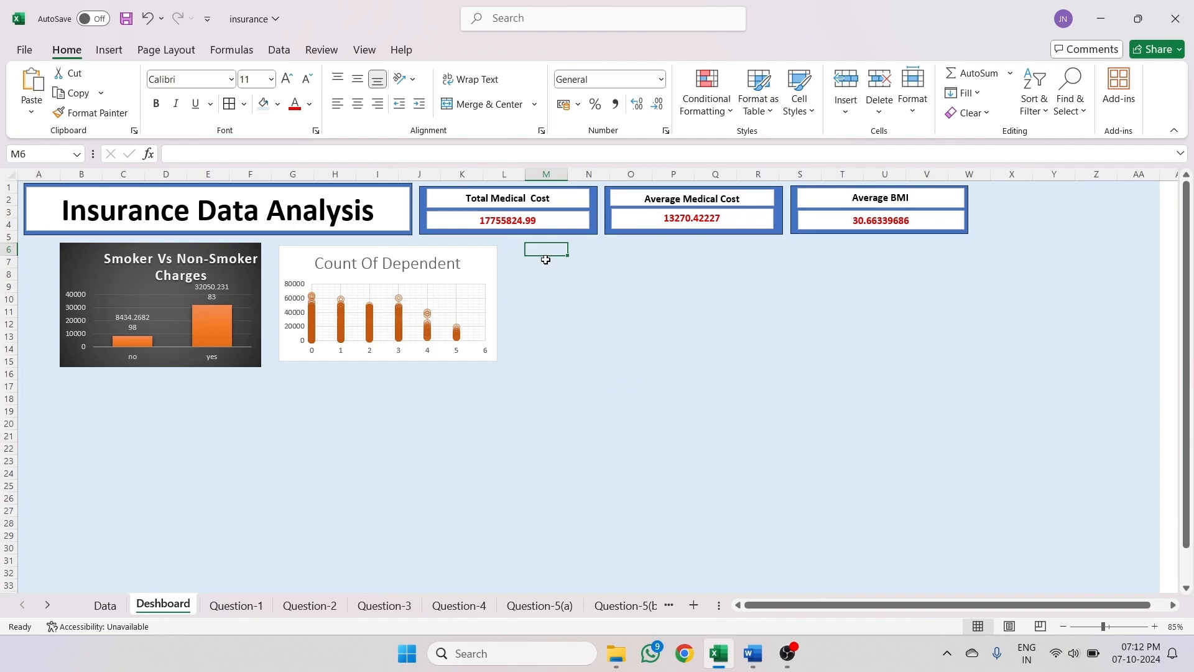
{"action": "key", "text": "ctrl+v"}
{"action": "left_click_drag", "start_coordinate": [842, 433], "coordinate": [680, 347]}
{"action": "left_click", "coordinate": [755, 423]}
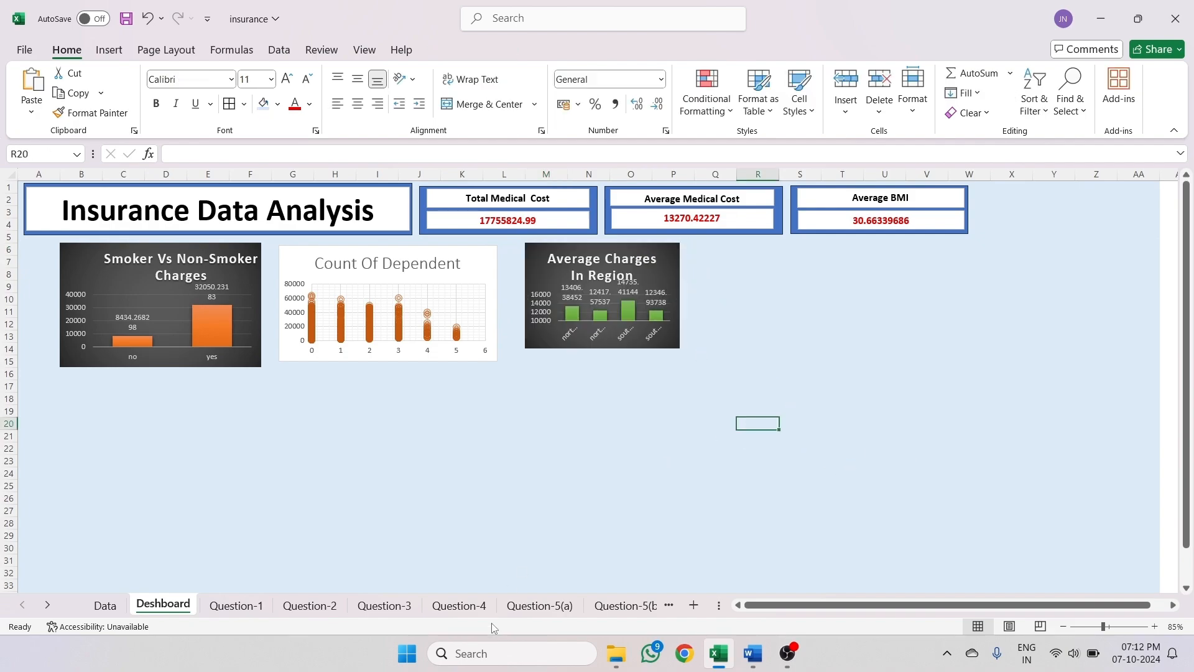
- Copy the "Average BMI In Region" chart from Question-5(b) to cell Q6 of Deshboard and shrink it to about Q6:U15
{"action": "left_click", "coordinate": [624, 605]}
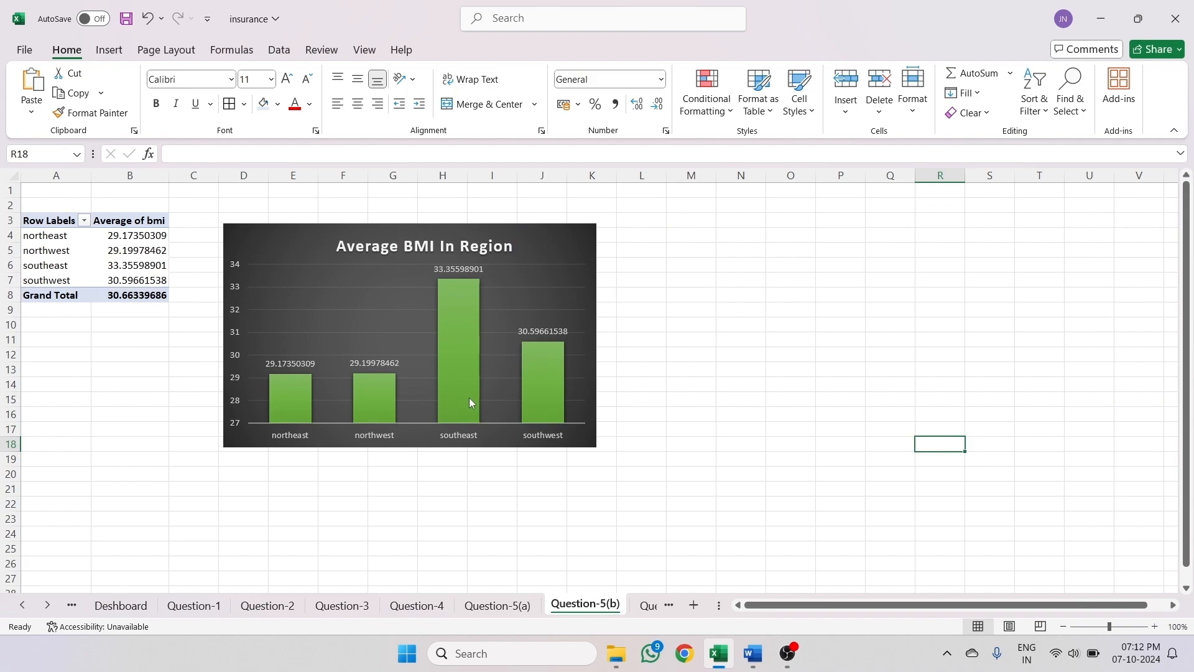
{"action": "left_click", "coordinate": [292, 254]}
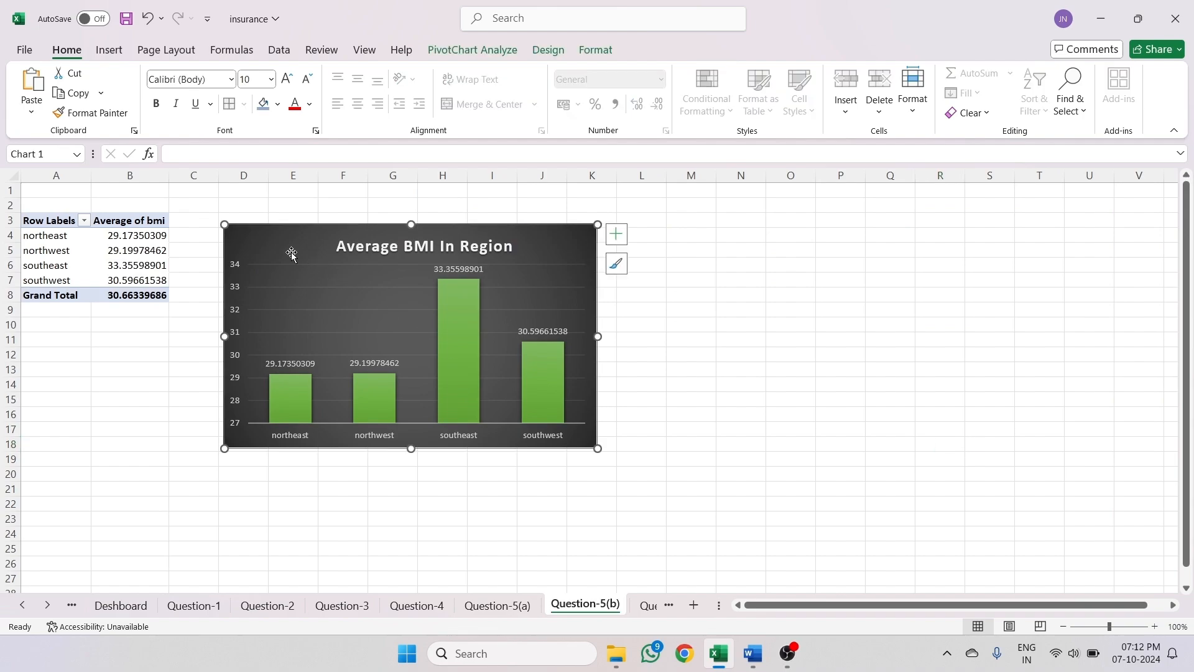
{"action": "left_click", "coordinate": [122, 606]}
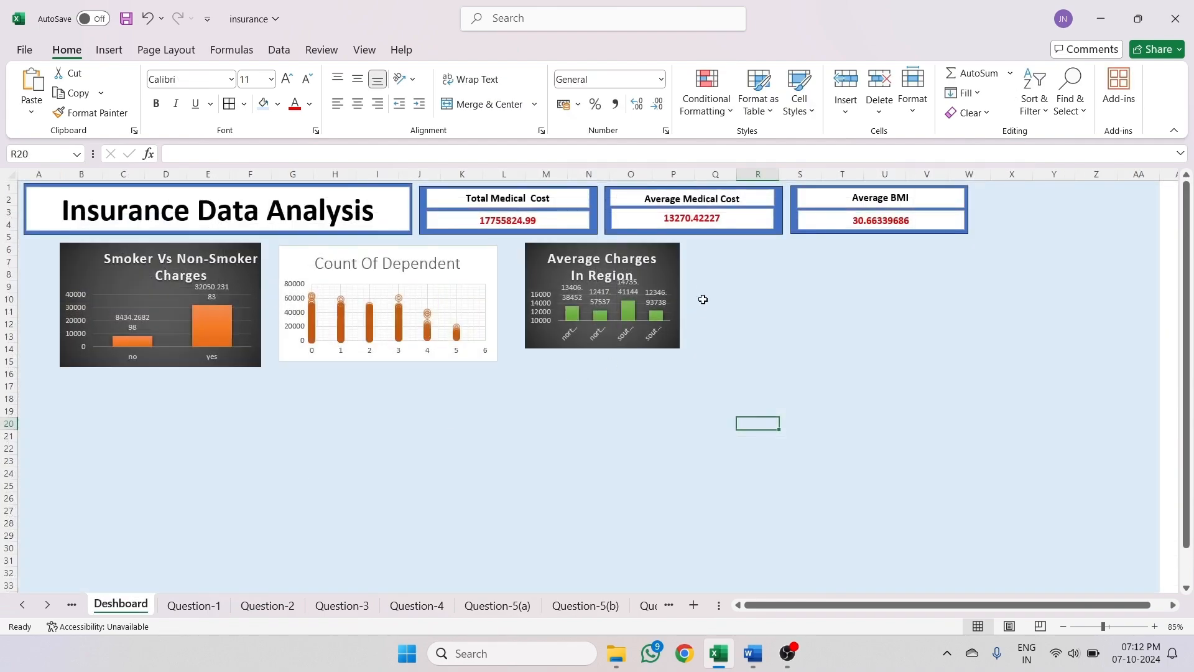
{"action": "left_click", "coordinate": [700, 249]}
{"action": "key", "text": "ctrl+v"}
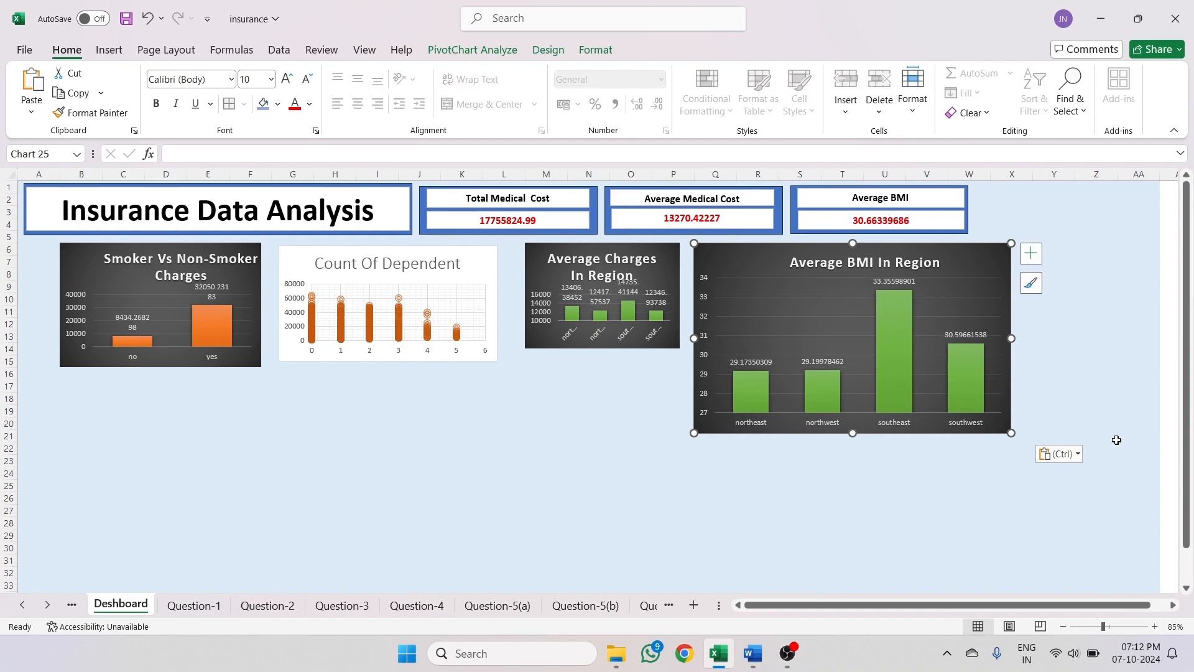
{"action": "left_click_drag", "start_coordinate": [1011, 433], "coordinate": [876, 371]}
{"action": "left_click", "coordinate": [885, 460]}
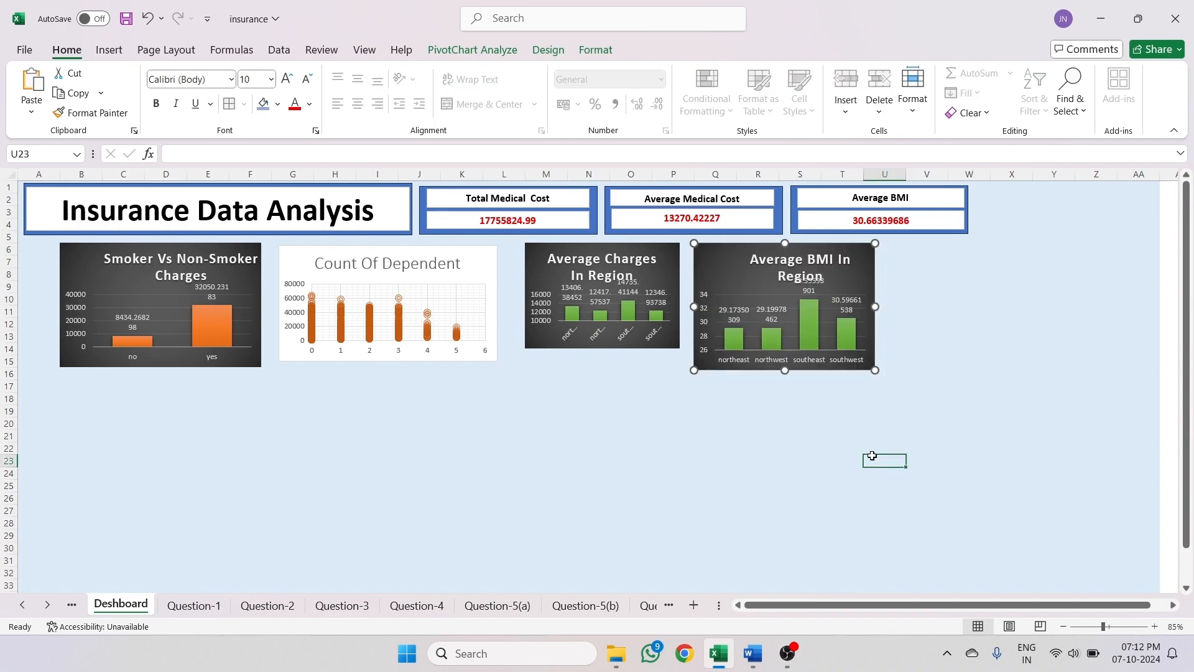
- Copy the "Charges Histogram" chart from Question-6 to Deshboard and resize its upper-left corner to clear the Average BMI card
{"action": "left_click", "coordinate": [647, 606]}
{"action": "left_click", "coordinate": [482, 240]}
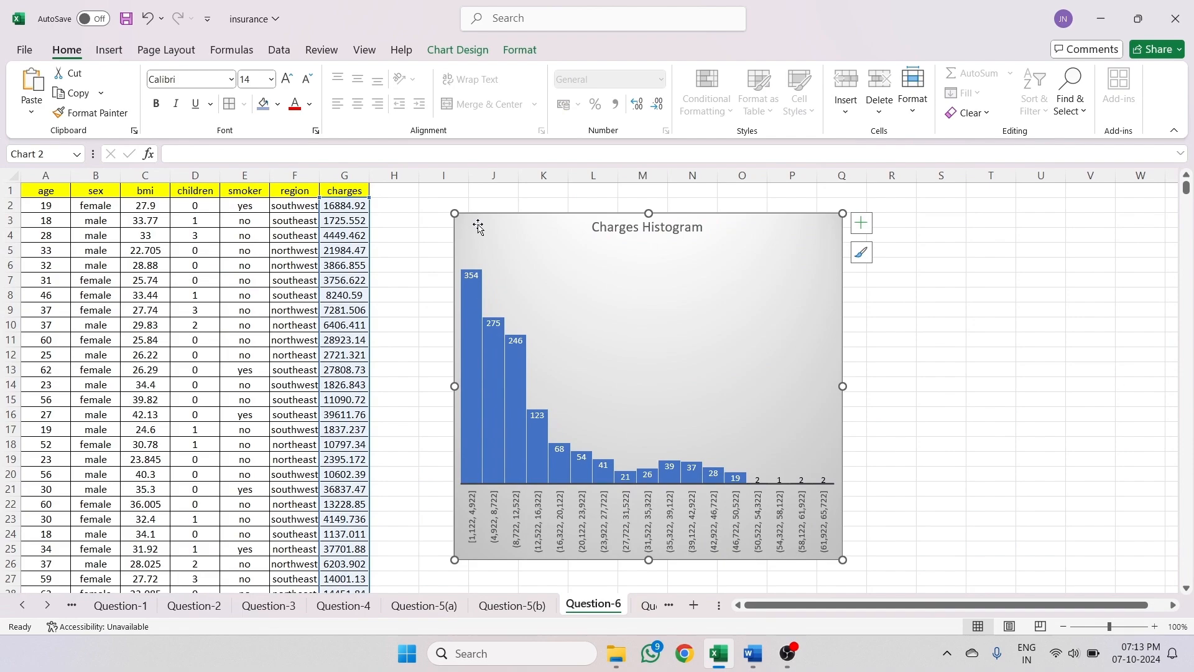
{"action": "left_click", "coordinate": [94, 610]}
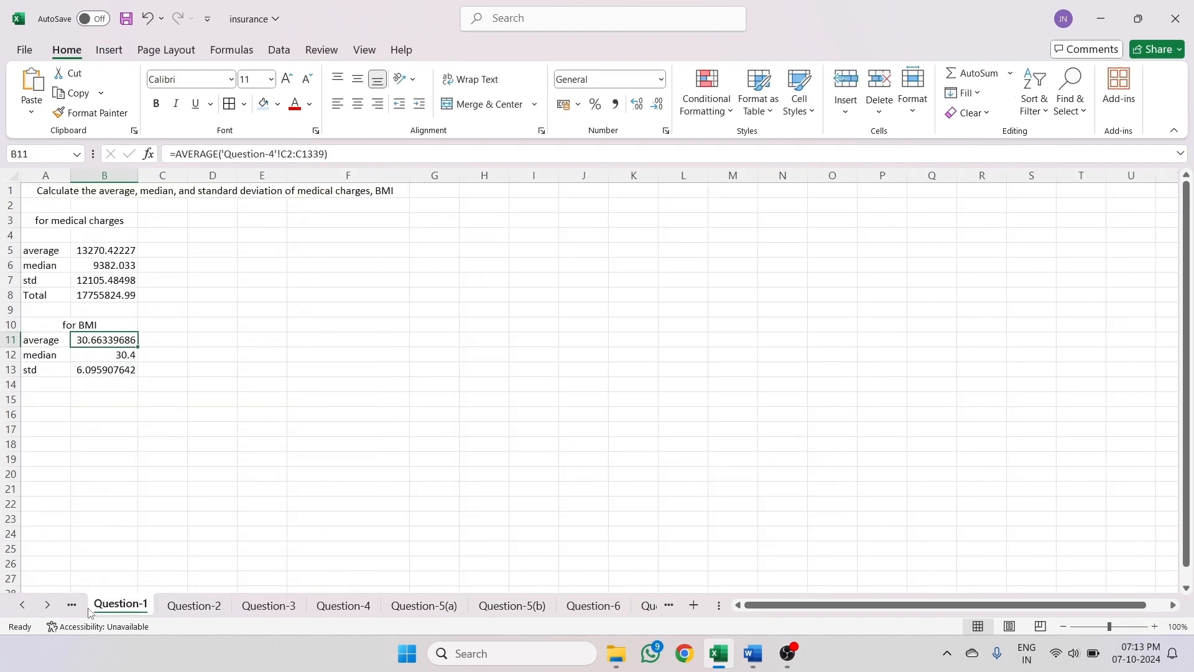
{"action": "left_click", "coordinate": [193, 606]}
{"action": "left_click", "coordinate": [74, 606]}
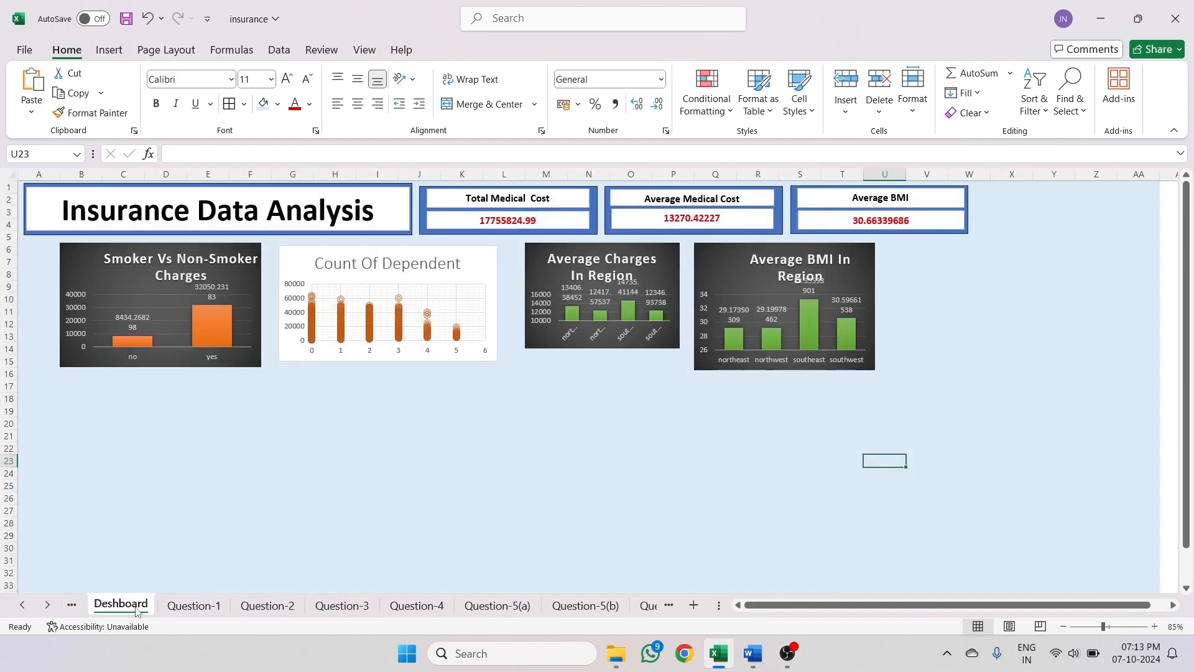
{"action": "left_click", "coordinate": [1002, 193]}
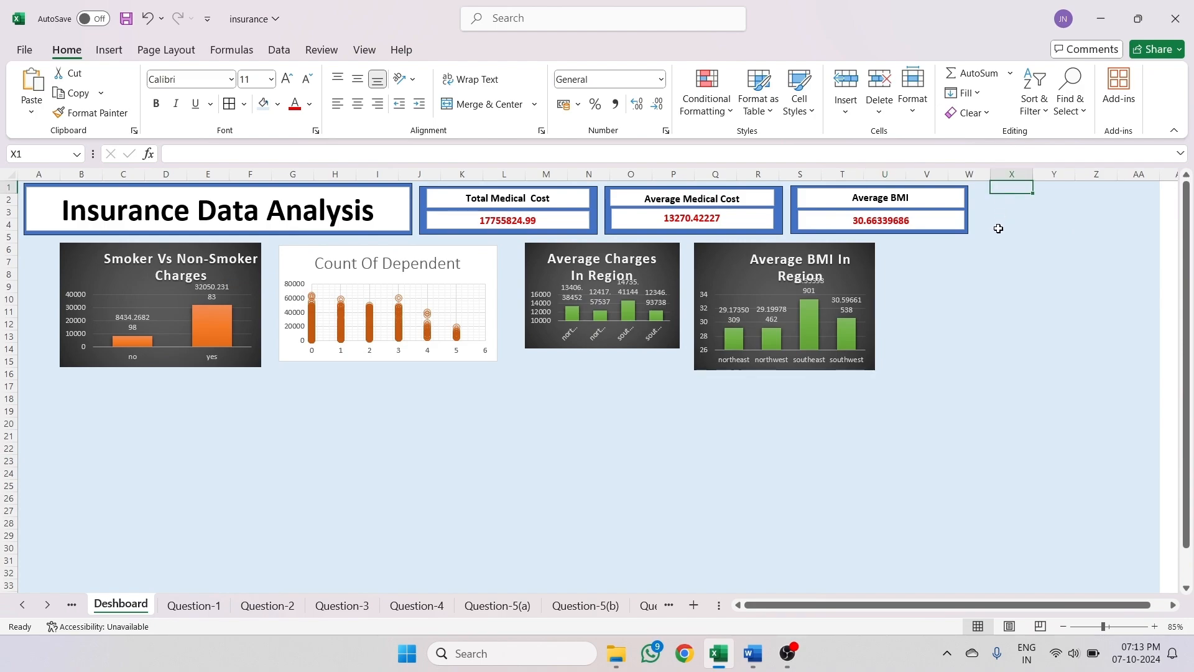
{"action": "left_click", "coordinate": [986, 198]}
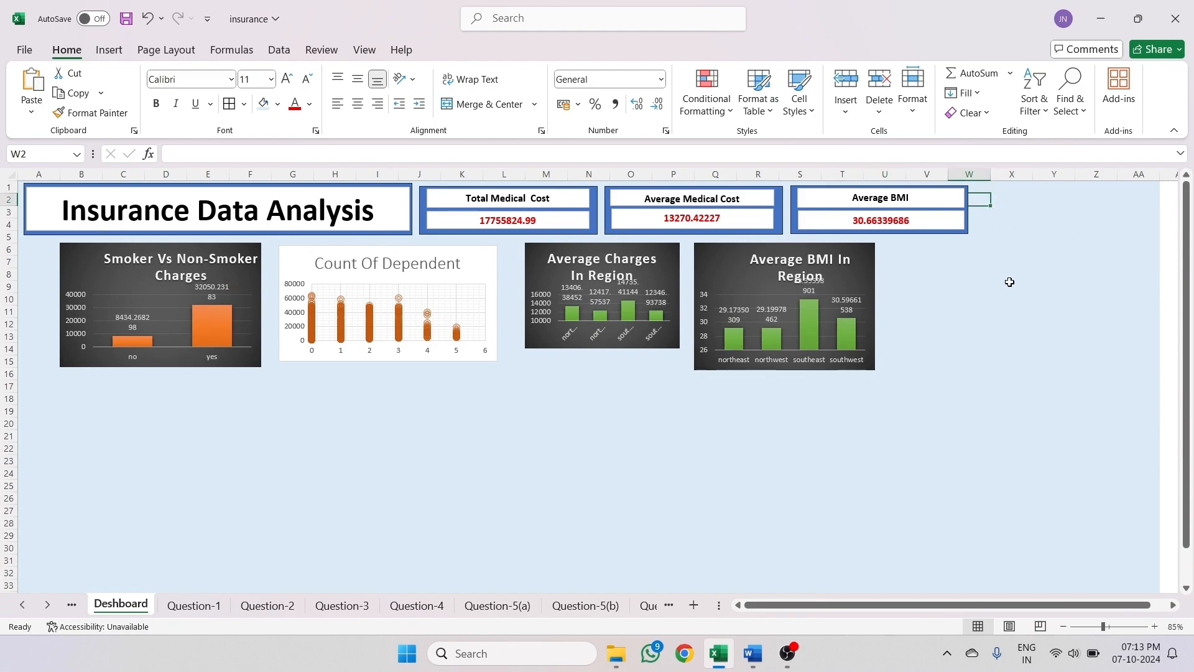
{"action": "key", "text": "ctrl+v"}
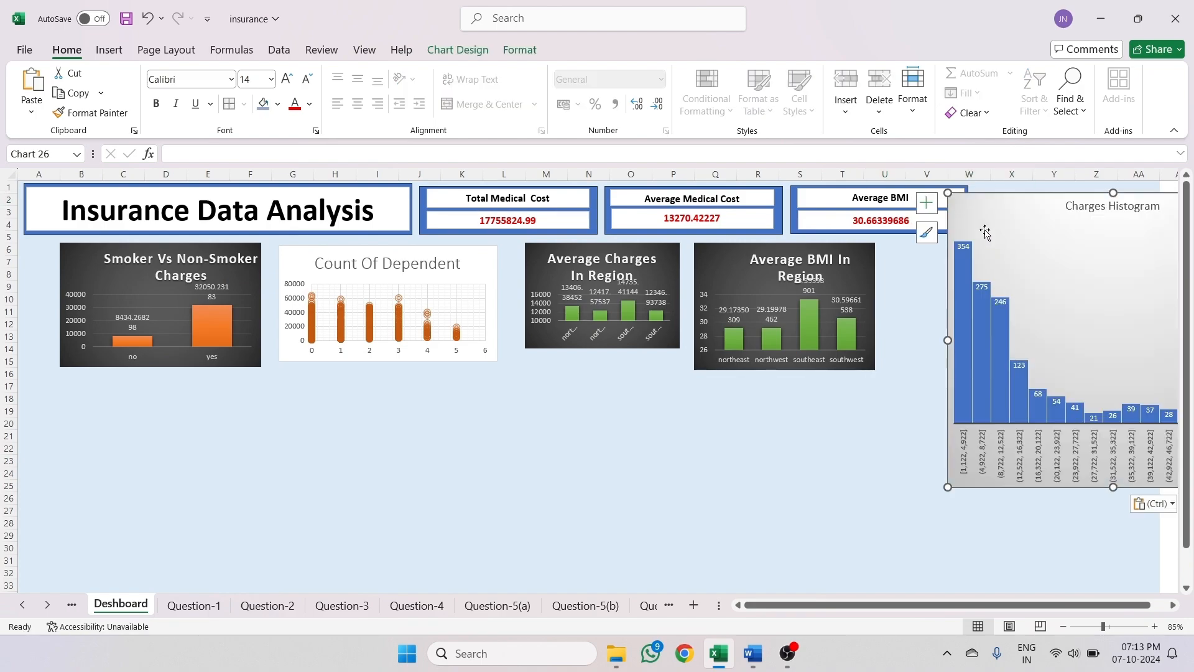
{"action": "left_click_drag", "start_coordinate": [957, 195], "coordinate": [978, 188]}
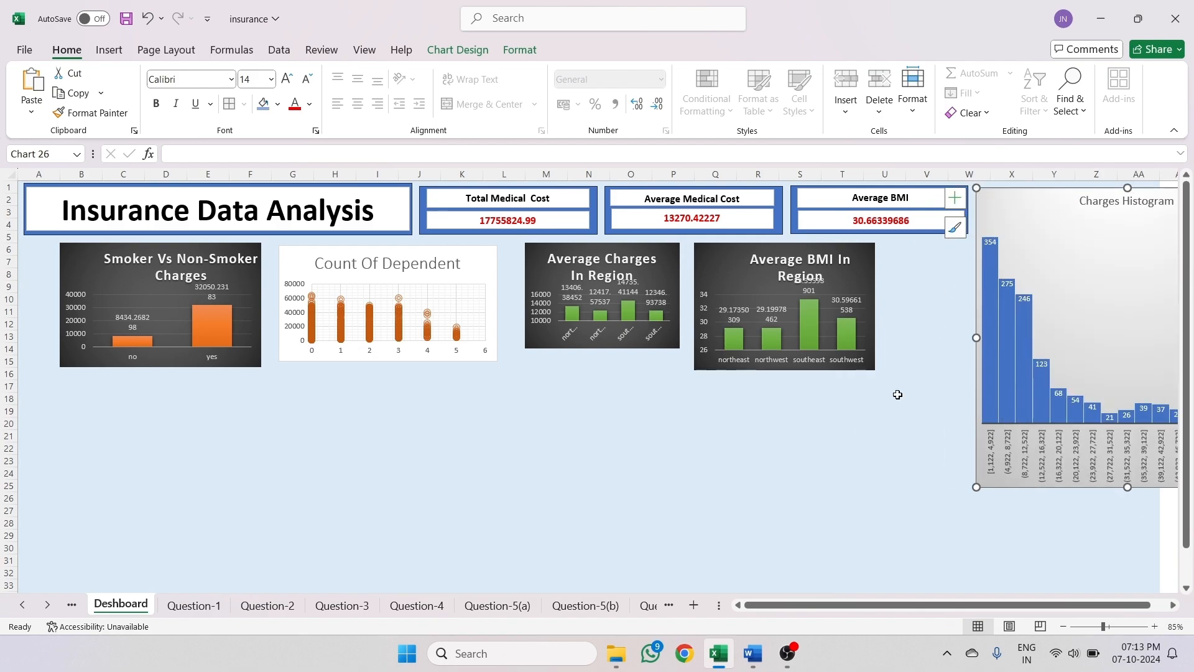
- Copy the "BMI Range Wise Category" chart from Question-7 to Deshboard at cell B17, below the smoker chart
{"action": "left_click", "coordinate": [651, 605]}
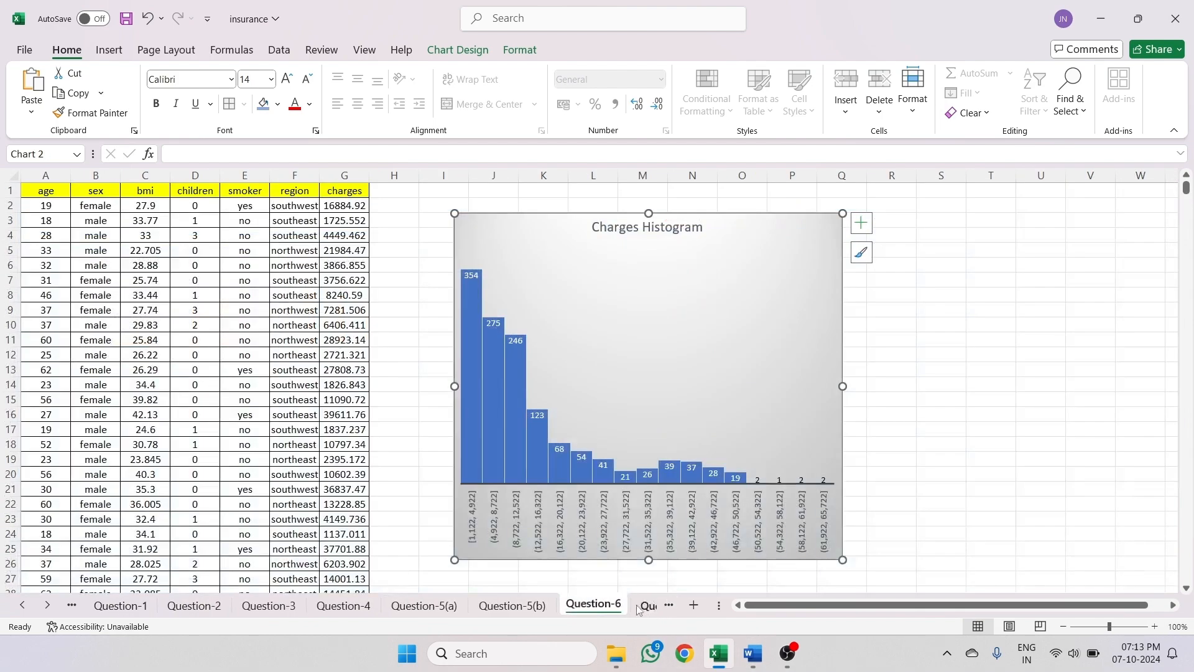
{"action": "left_click", "coordinate": [647, 606]}
{"action": "left_click", "coordinate": [689, 272]}
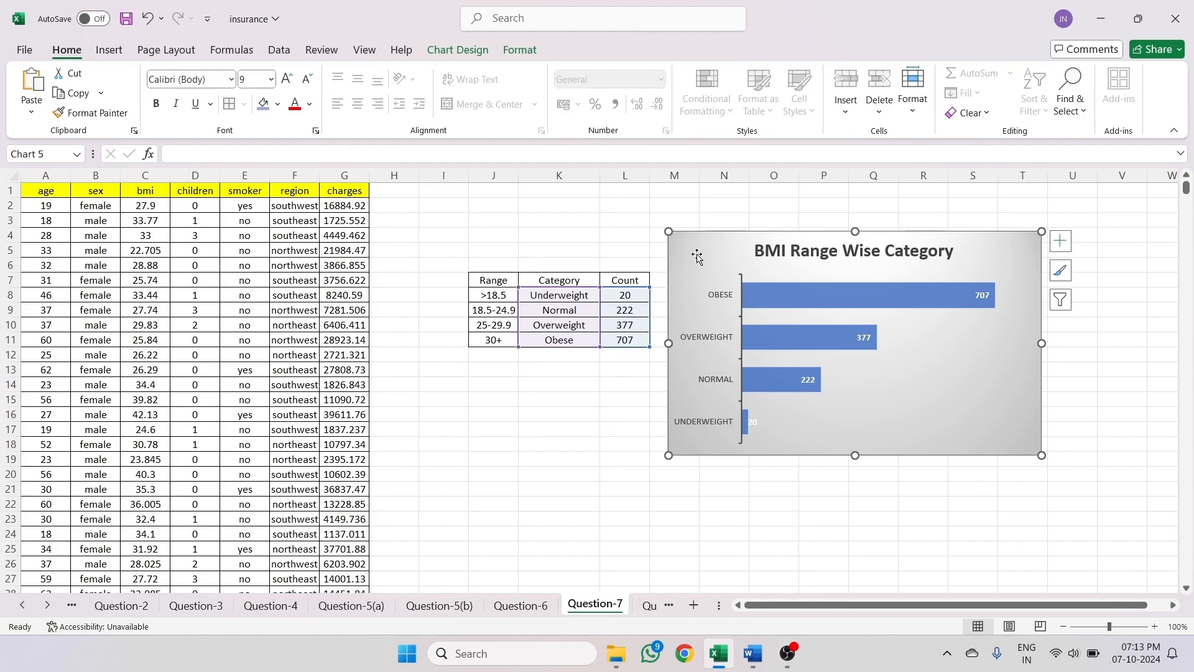
{"action": "left_click", "coordinate": [121, 605]}
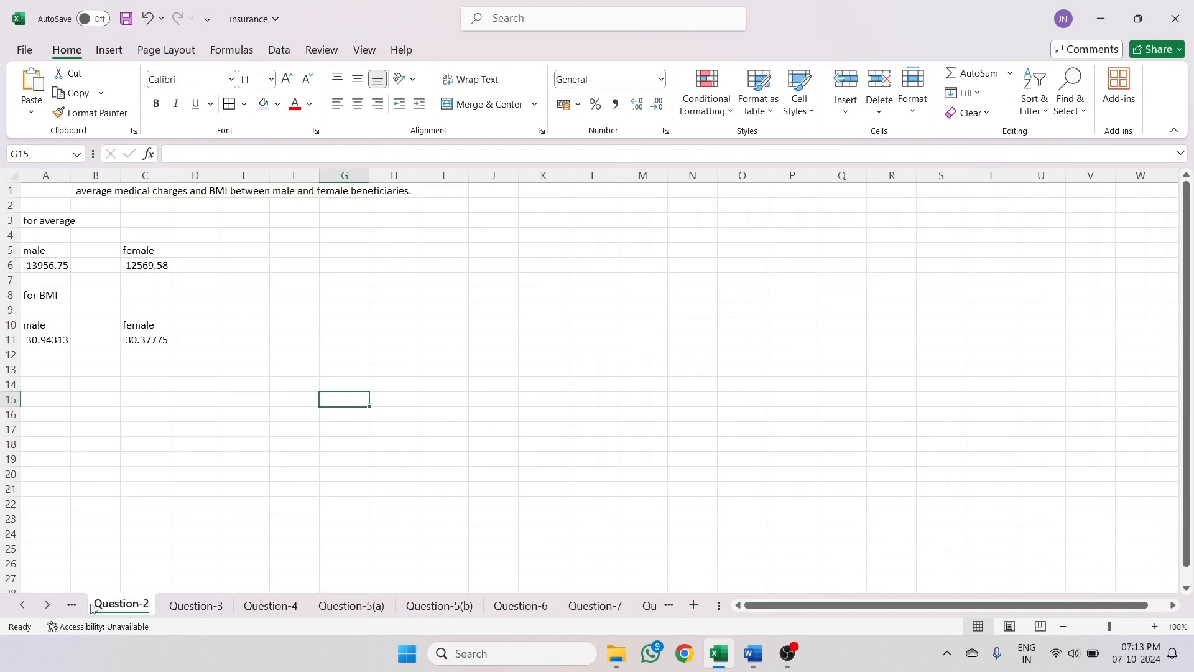
{"action": "left_click", "coordinate": [71, 604]}
{"action": "left_click", "coordinate": [72, 605]}
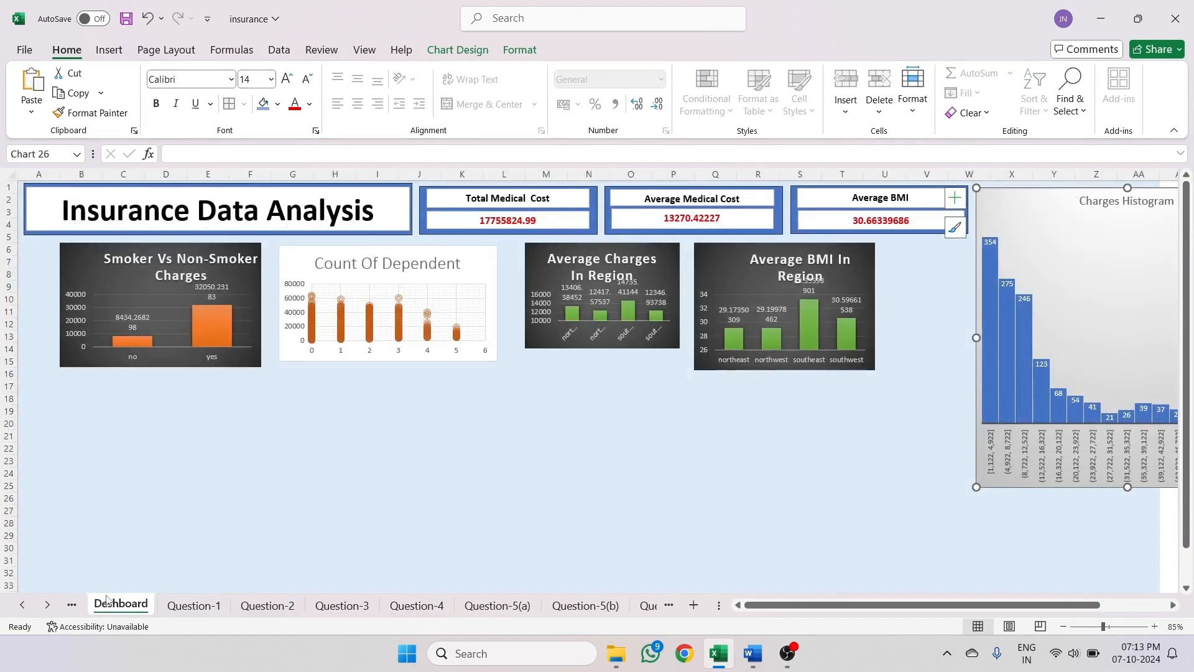
{"action": "left_click", "coordinate": [73, 386]}
{"action": "key", "text": "ctrl+v"}
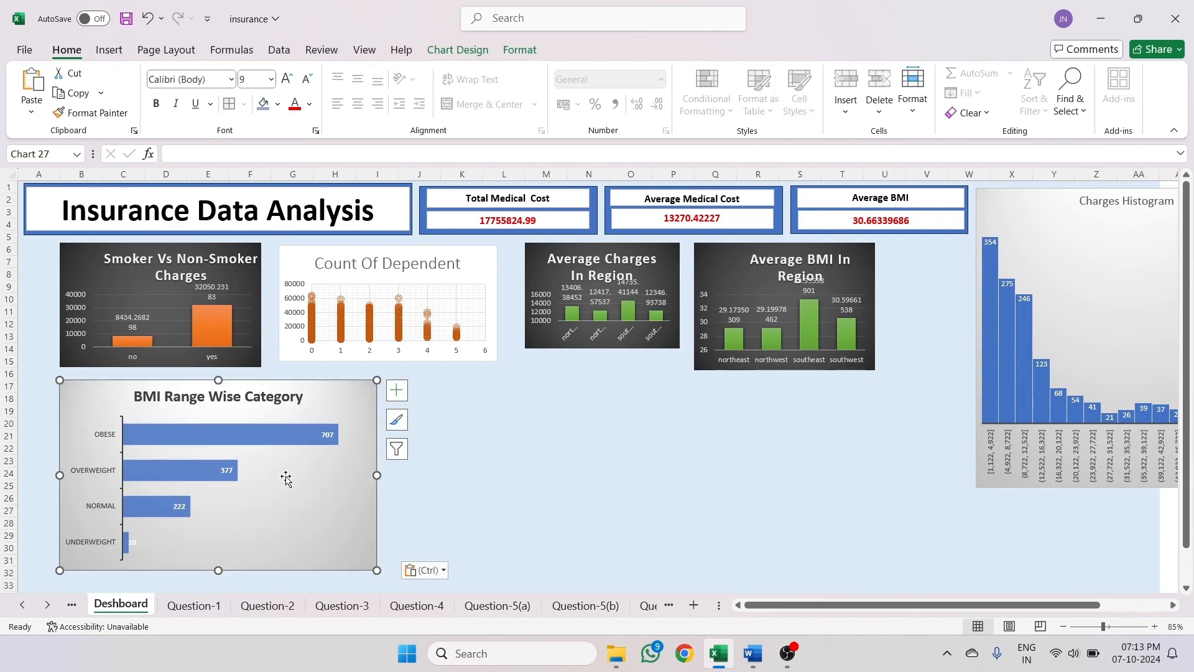
- Copy the "BMI Vs Charges" chart from Question-8 to Deshboard at cell J17, beside the BMI range chart
{"action": "left_click", "coordinate": [649, 605]}
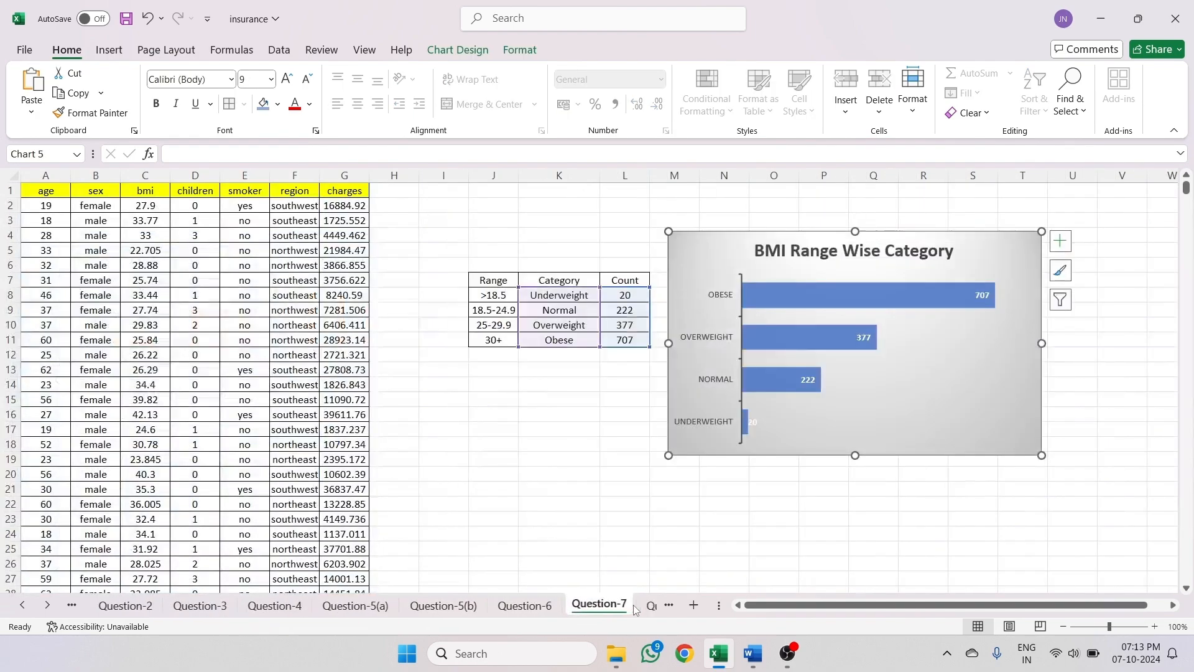
{"action": "left_click", "coordinate": [636, 607]}
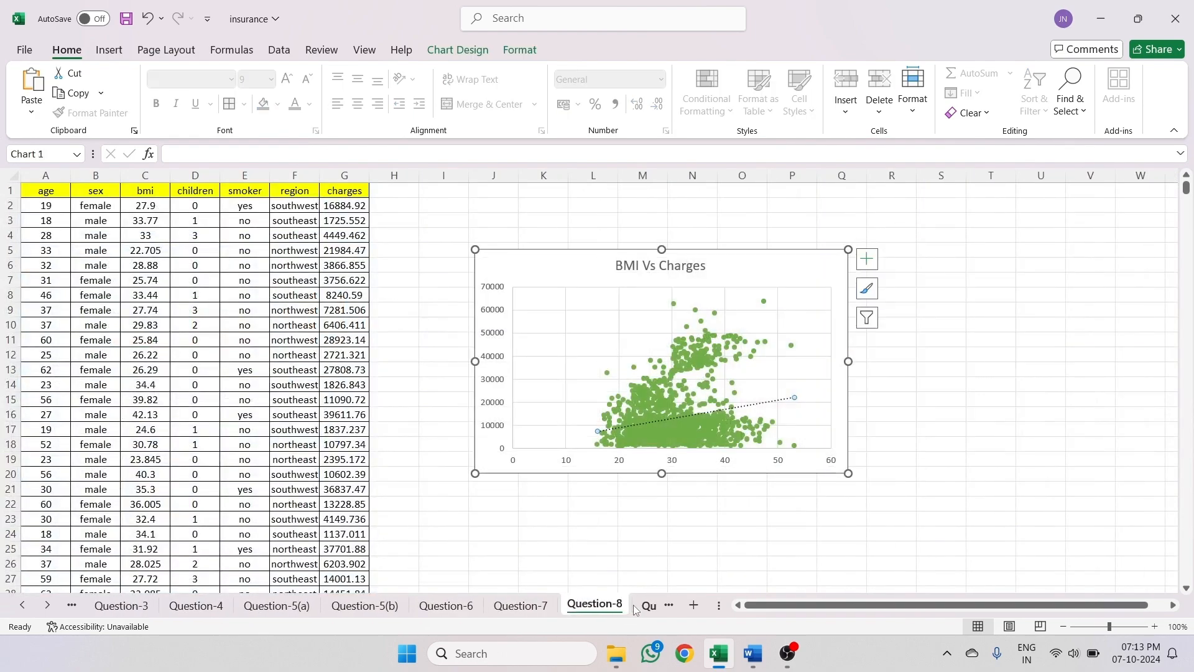
{"action": "left_click", "coordinate": [520, 605]}
{"action": "left_click", "coordinate": [594, 605]}
{"action": "left_click", "coordinate": [560, 267]}
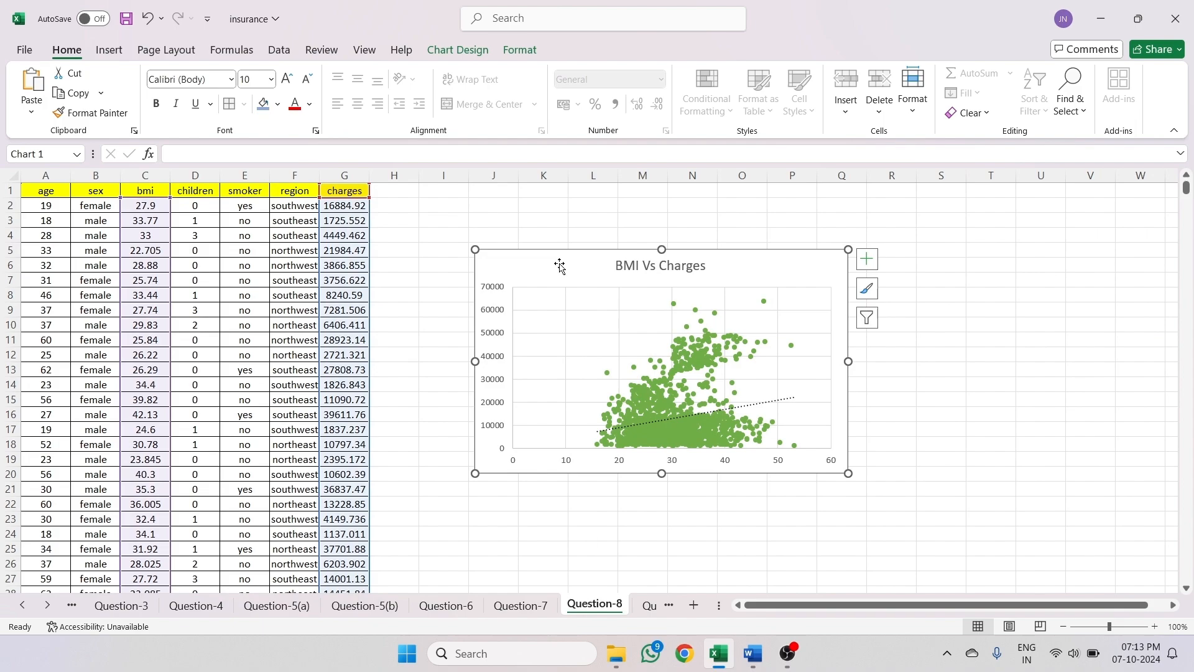
{"action": "left_click", "coordinate": [72, 604]}
{"action": "left_click", "coordinate": [72, 605]}
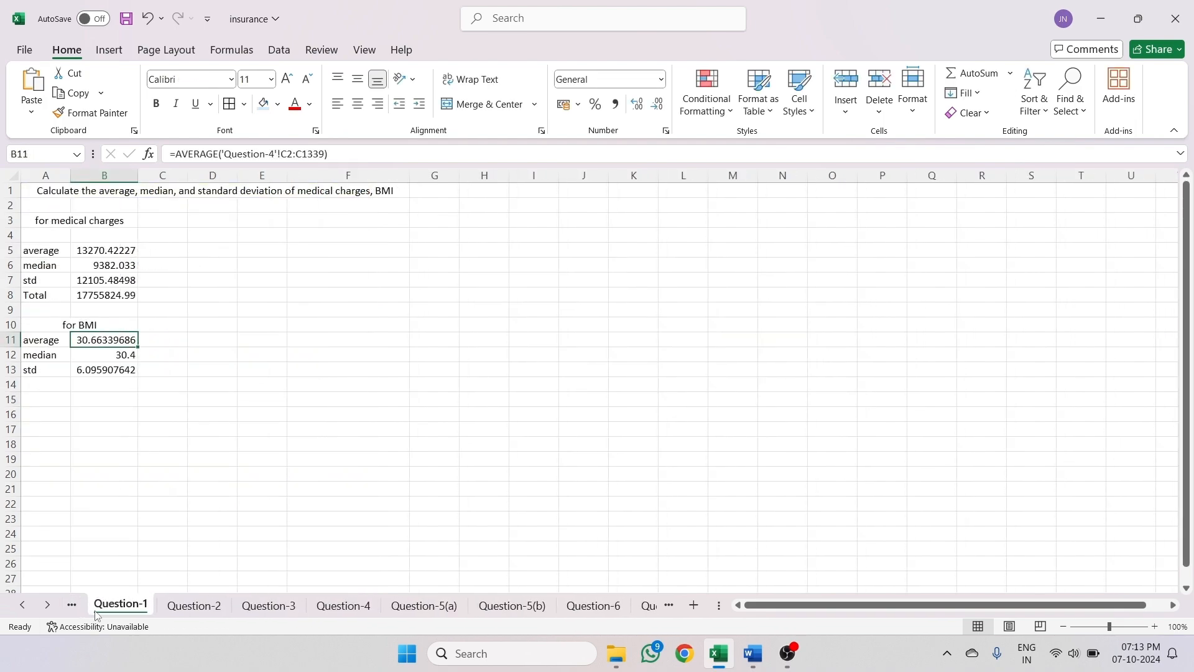
{"action": "left_click", "coordinate": [72, 605]}
{"action": "left_click", "coordinate": [433, 392]}
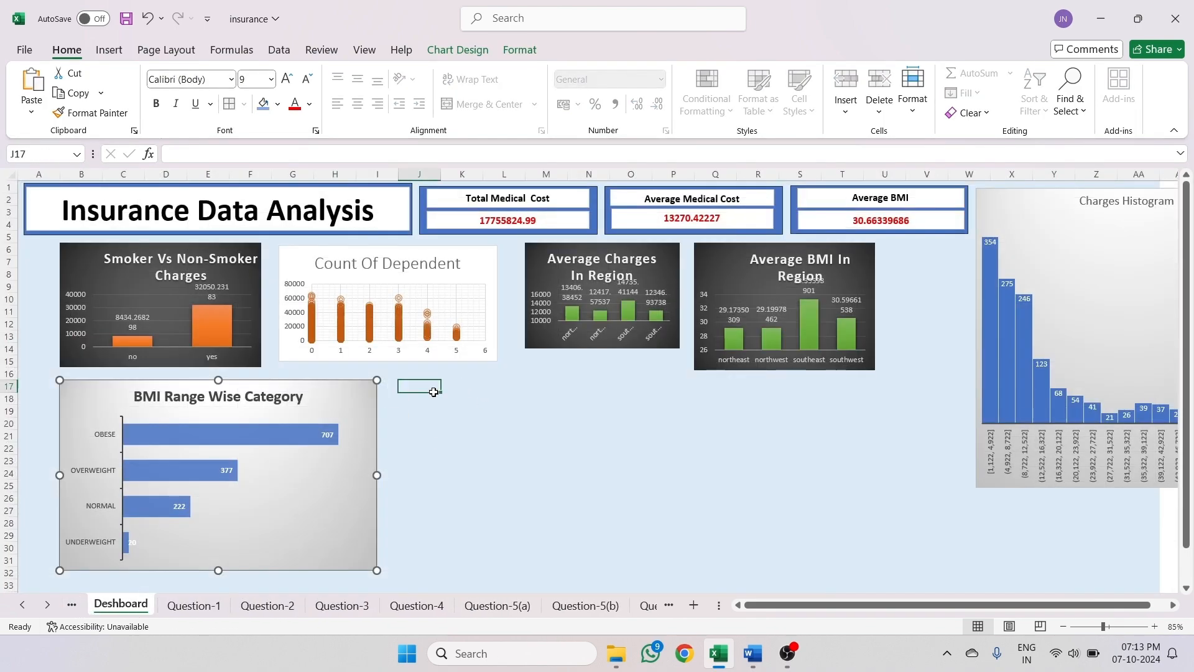
{"action": "key", "text": "ctrl+v"}
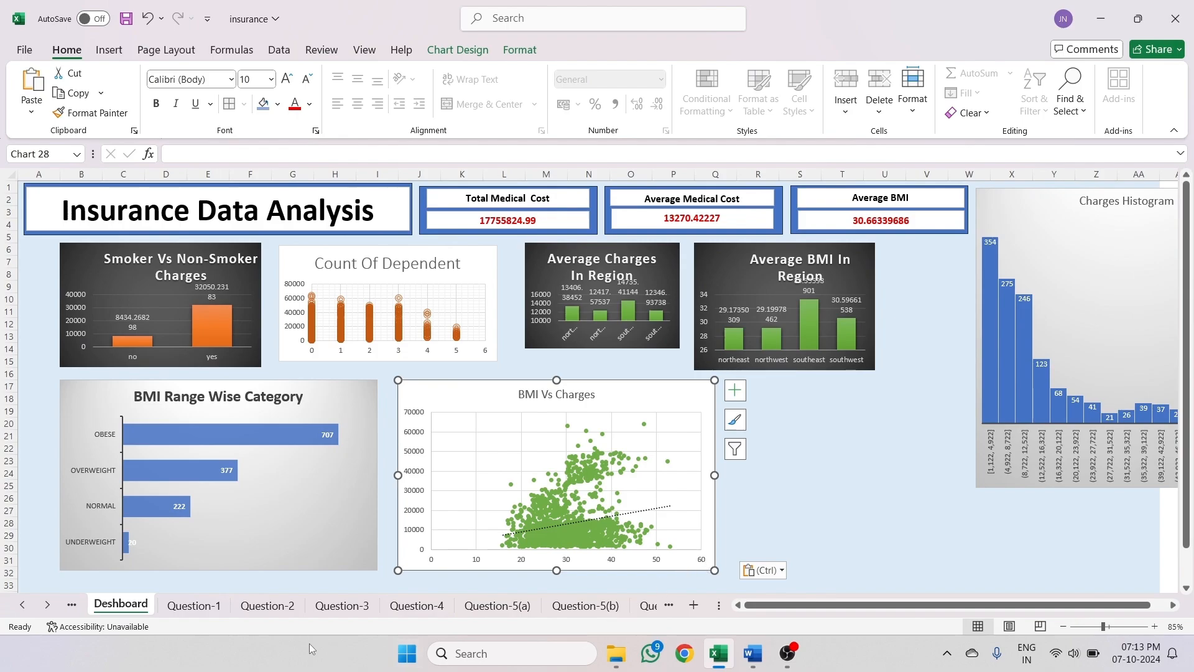
- Try to copy the "Cost of Smoker IN Region" chart from Question-9 to cell S17 of Deshboard
{"action": "left_click", "coordinate": [648, 606]}
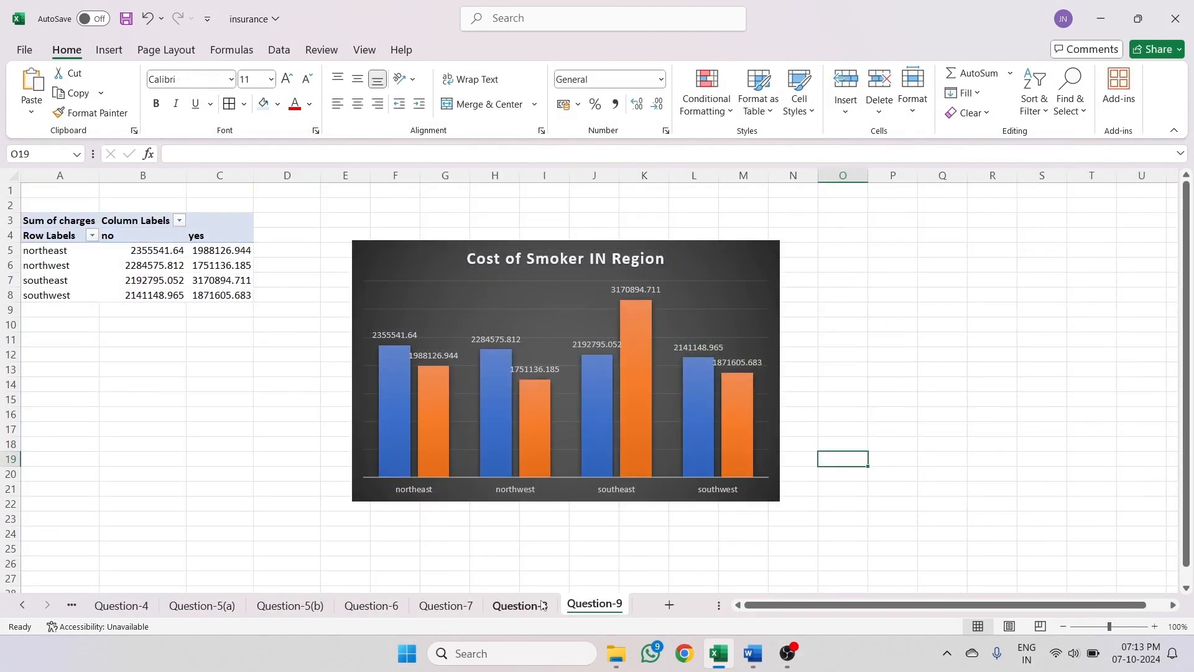
{"action": "left_click", "coordinate": [541, 605]}
{"action": "key", "text": "ctrl+c"}
{"action": "left_click", "coordinate": [121, 606]}
{"action": "double_click", "coordinate": [73, 605]}
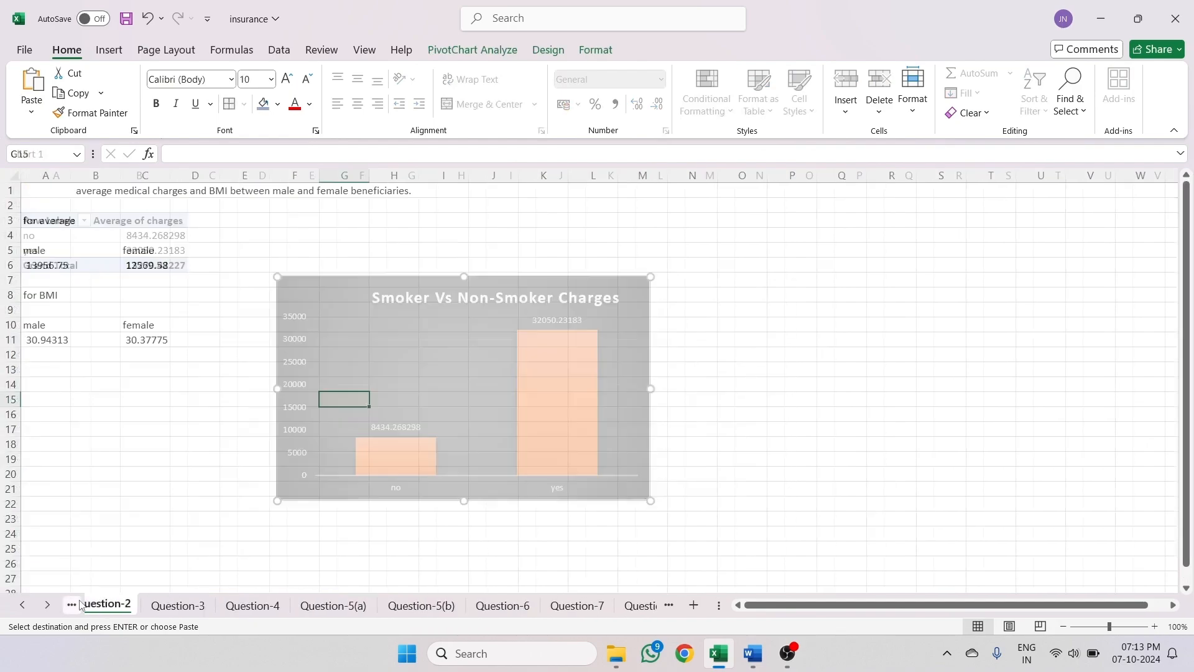
{"action": "left_click", "coordinate": [72, 605]}
{"action": "left_click", "coordinate": [73, 604]}
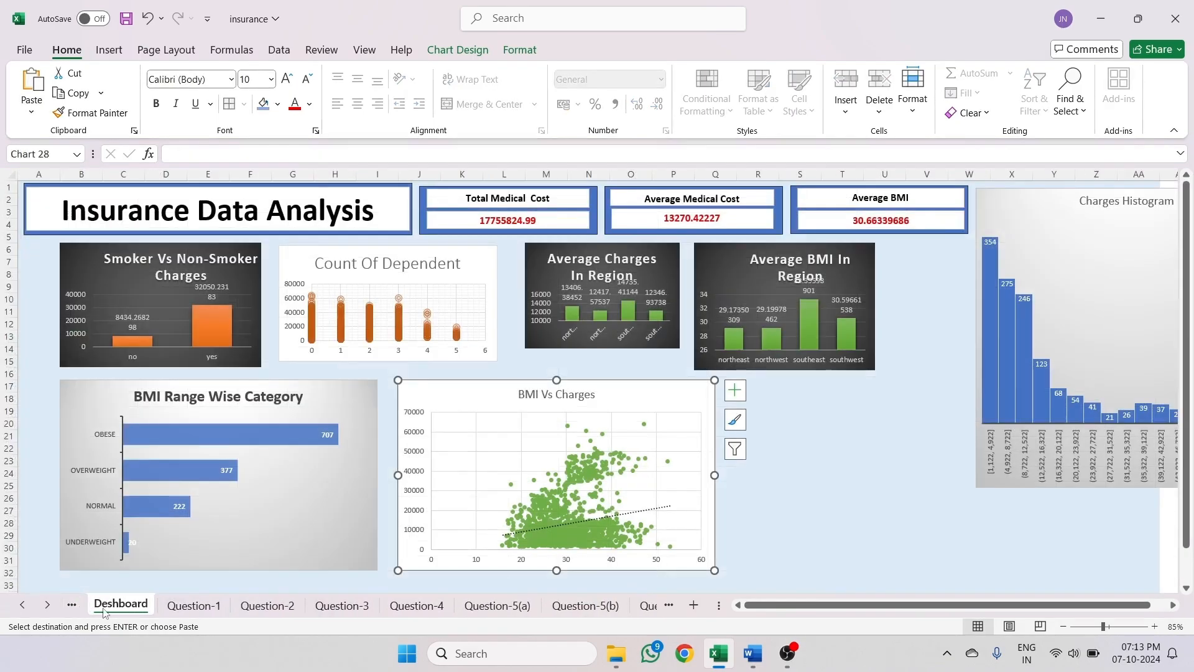
{"action": "left_click", "coordinate": [72, 605]}
{"action": "left_click", "coordinate": [161, 604]}
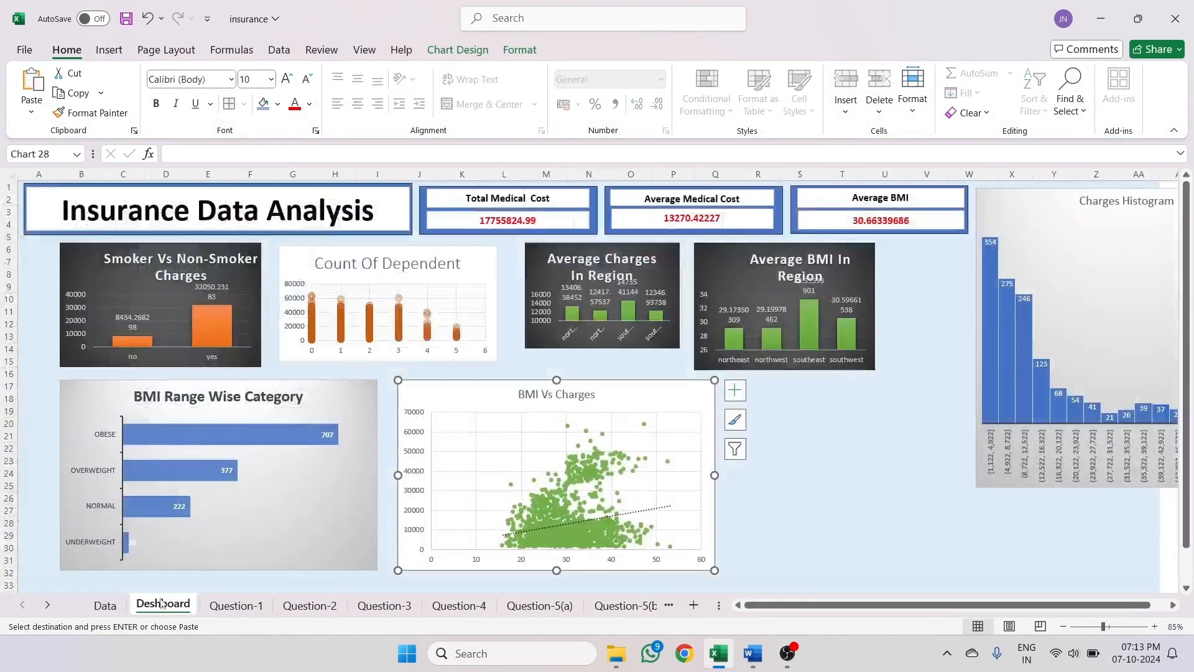
{"action": "left_click", "coordinate": [799, 387]}
{"action": "key", "text": "ctrl+v"}
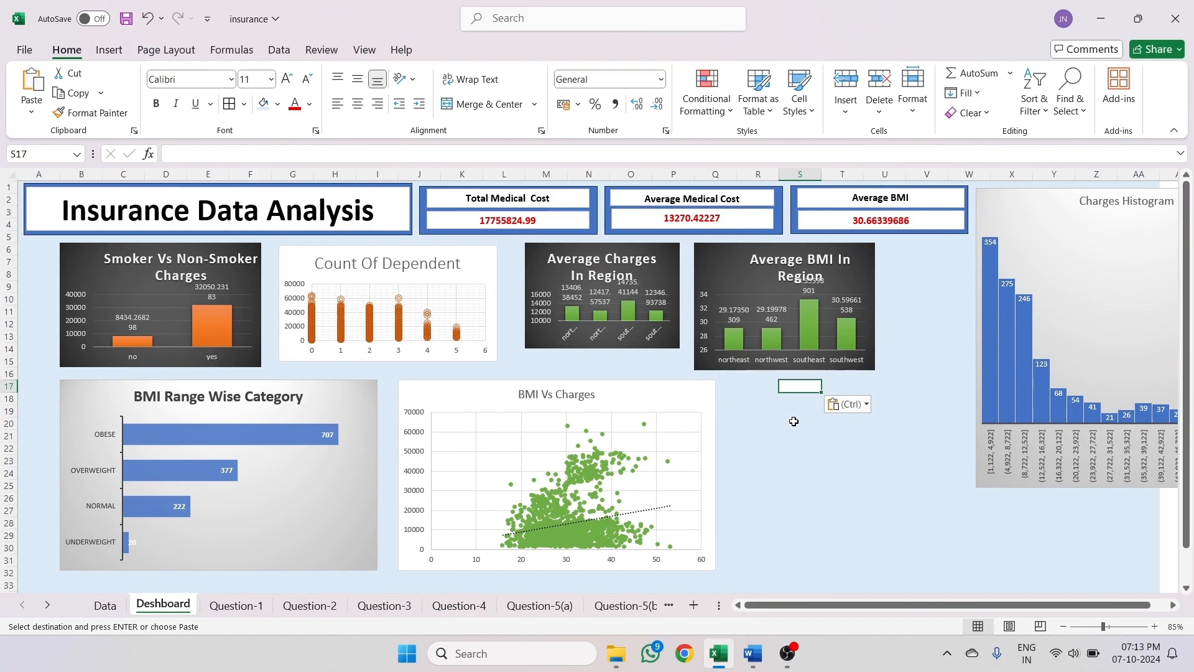
- Copy the "Cost of Smoker IN Region" chart from Question-9 to Deshboard at cell R18, beside the BMI Vs Charges chart
{"action": "left_click", "coordinate": [603, 613]}
{"action": "left_click", "coordinate": [649, 607]}
{"action": "left_click", "coordinate": [642, 608]}
{"action": "left_click", "coordinate": [643, 606]}
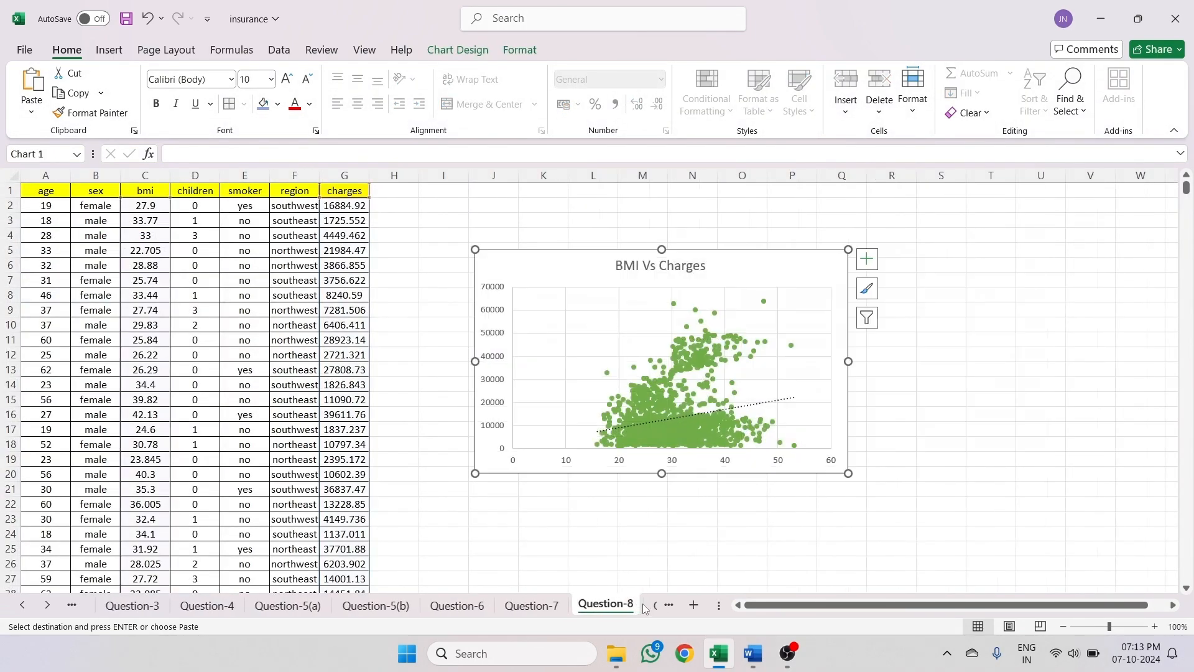
{"action": "left_click", "coordinate": [643, 608]}
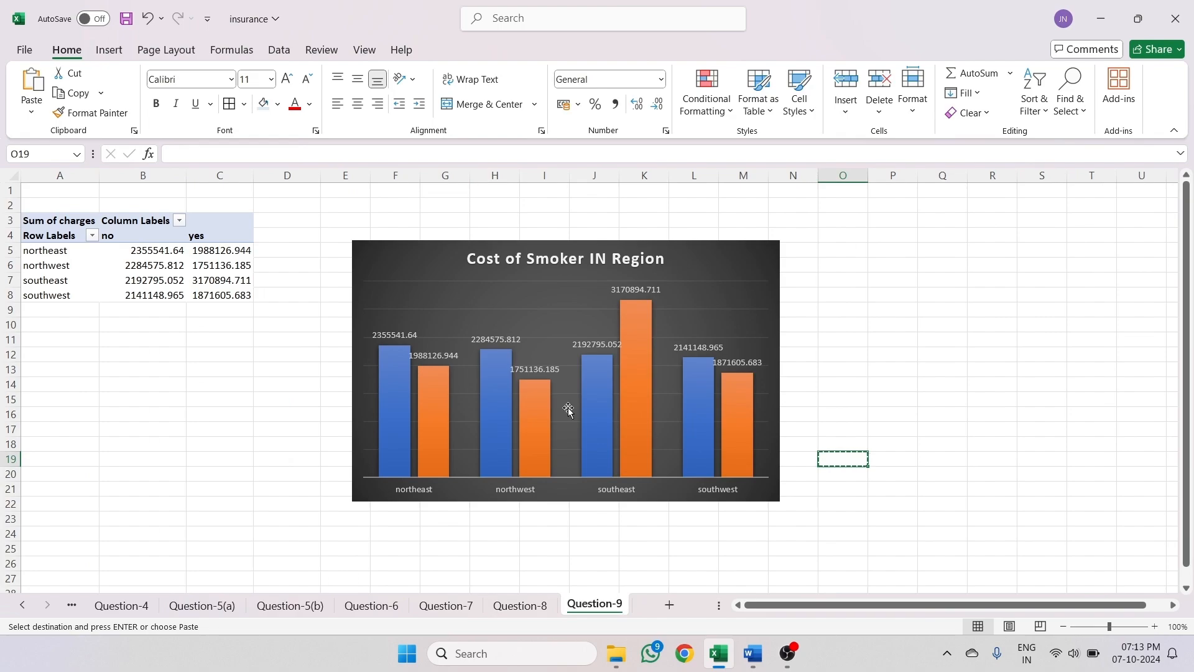
{"action": "left_click", "coordinate": [402, 272]}
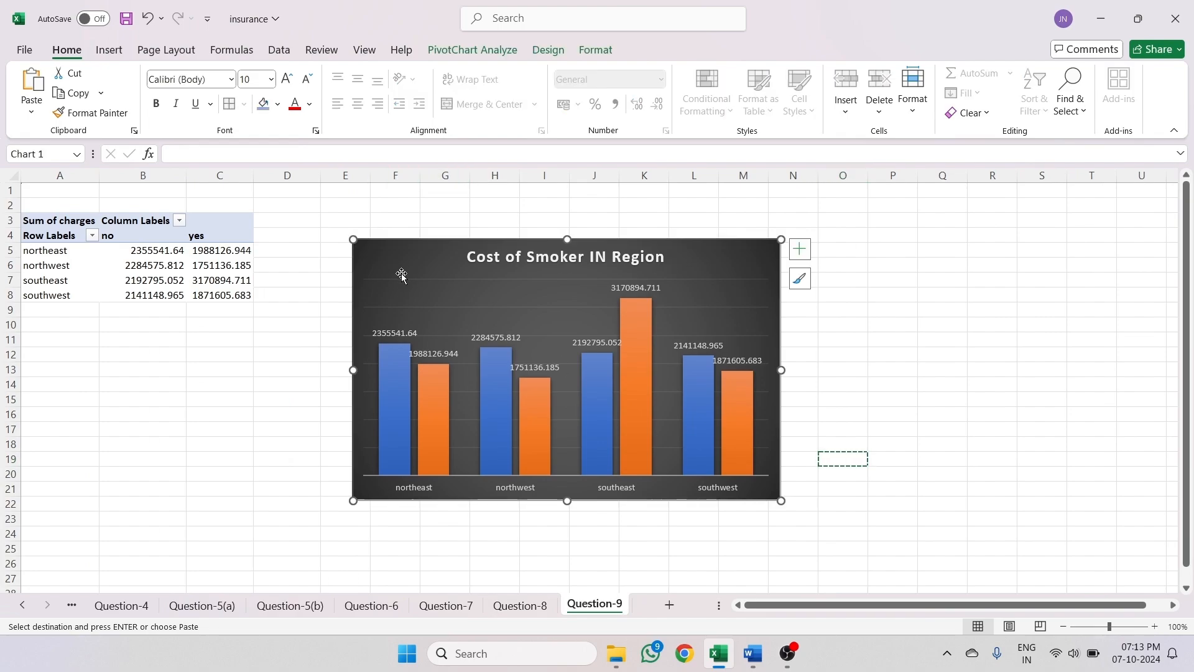
{"action": "key", "text": "ctrl+c"}
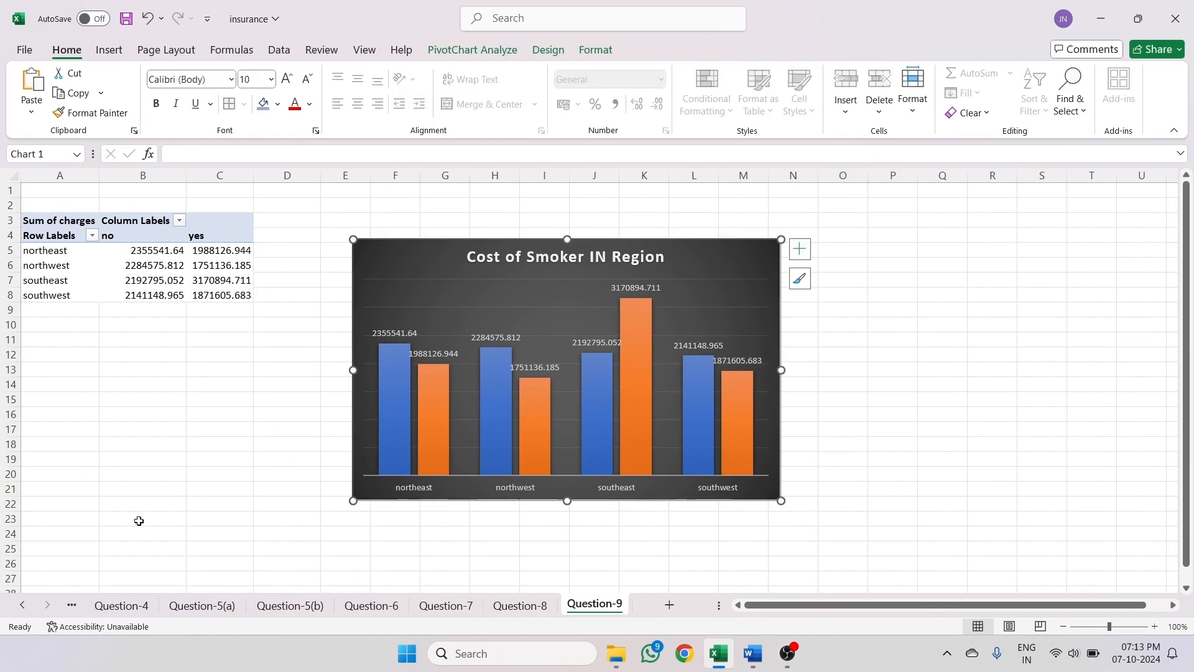
{"action": "left_click", "coordinate": [114, 609]}
{"action": "left_click", "coordinate": [73, 606]}
{"action": "left_click", "coordinate": [87, 612]}
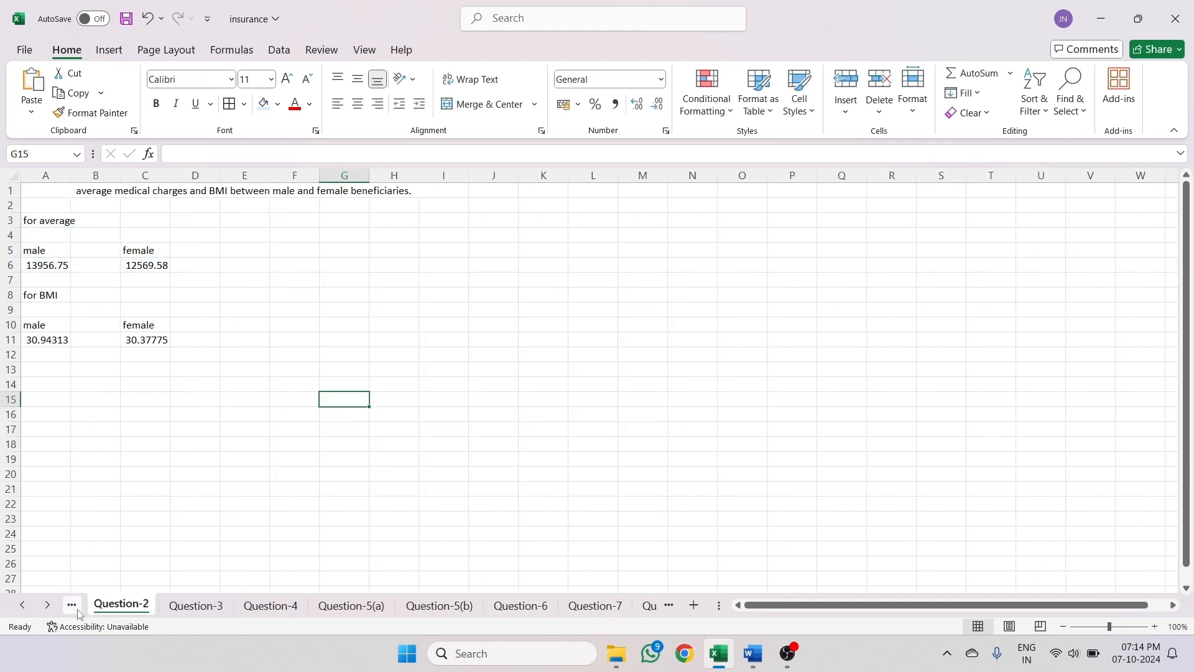
{"action": "left_click", "coordinate": [85, 612]}
{"action": "left_click", "coordinate": [85, 612]}
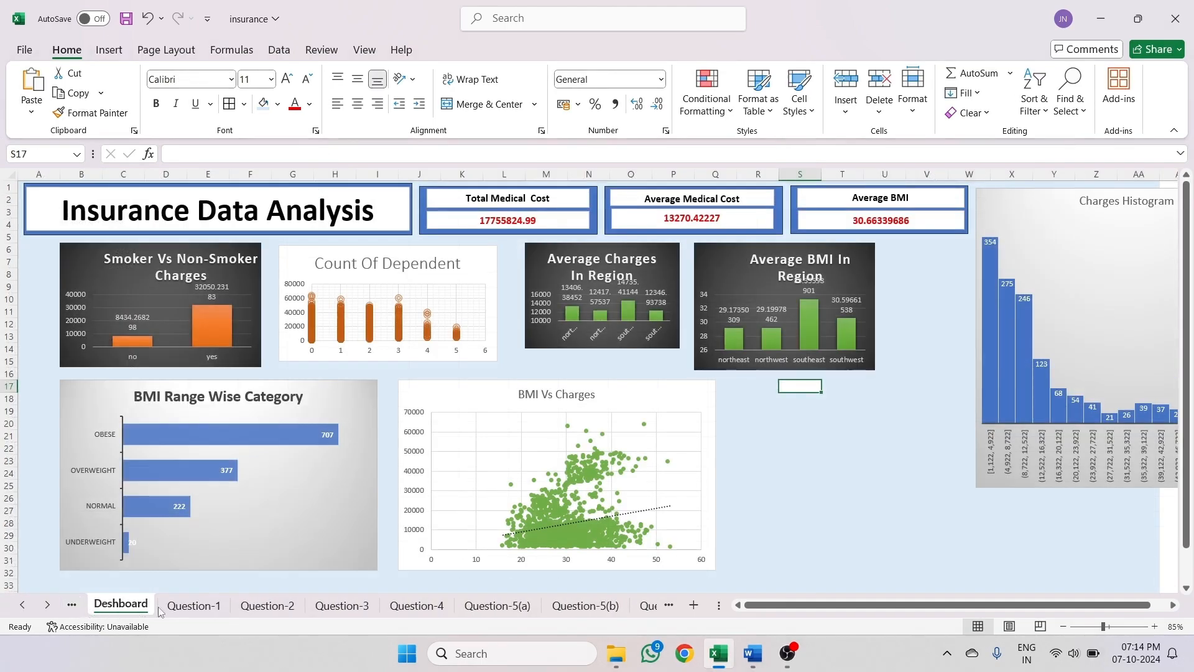
{"action": "left_click", "coordinate": [746, 395]}
{"action": "key", "text": "ctrl+v"}
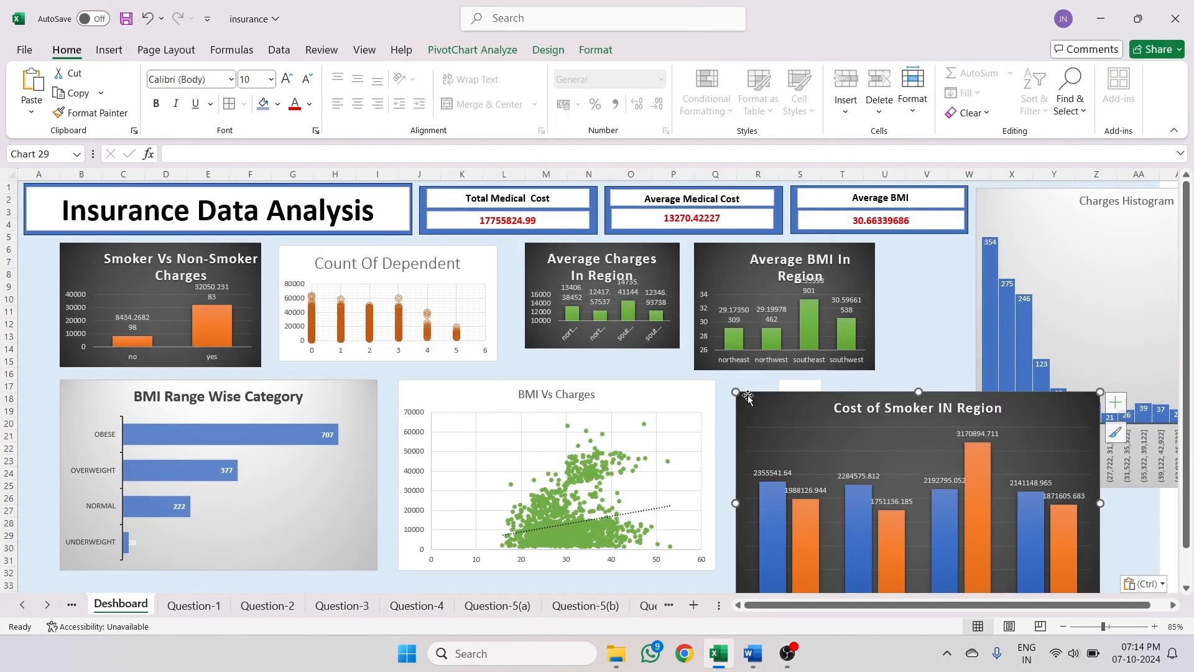
- Try to copy the light-blue formatting of cell U13 onto the white cell S17
{"action": "left_click", "coordinate": [810, 382]}
{"action": "left_click", "coordinate": [889, 336]}
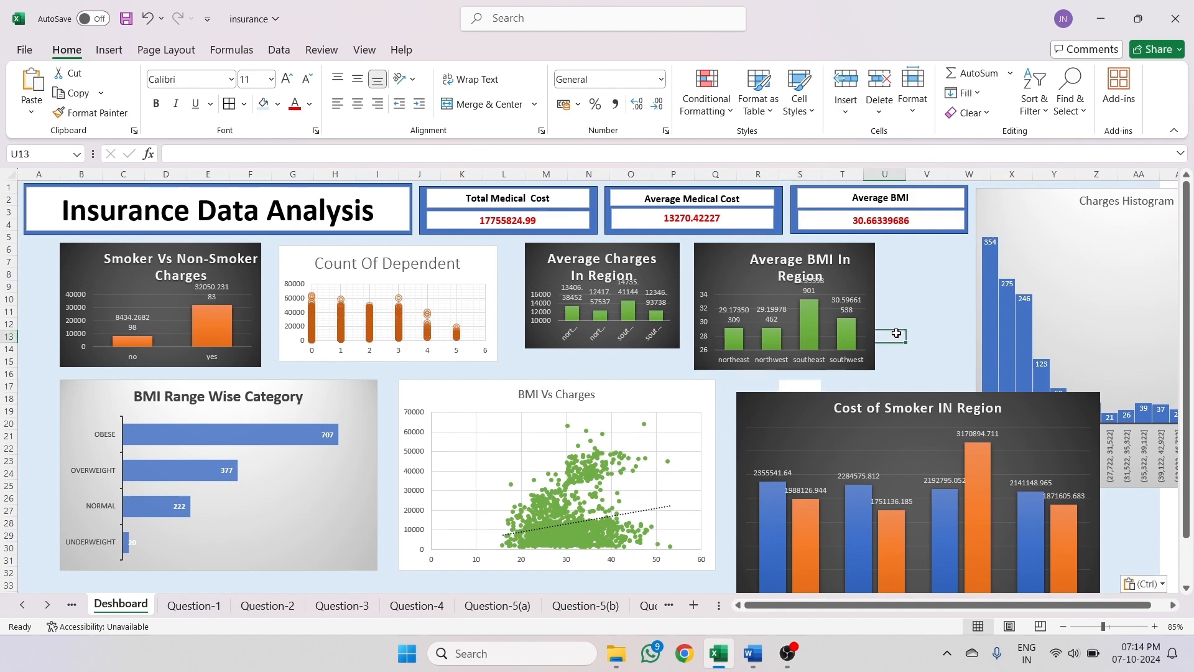
{"action": "left_click", "coordinate": [77, 118]}
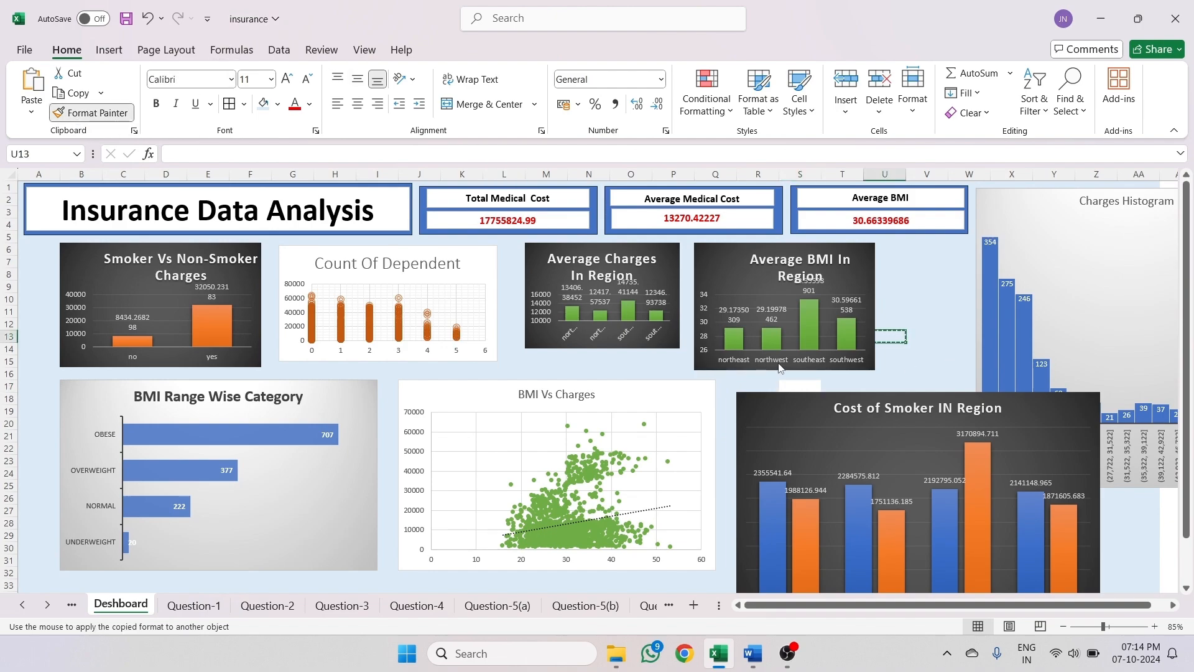
{"action": "left_click", "coordinate": [803, 375]}
{"action": "left_click", "coordinate": [869, 372]}
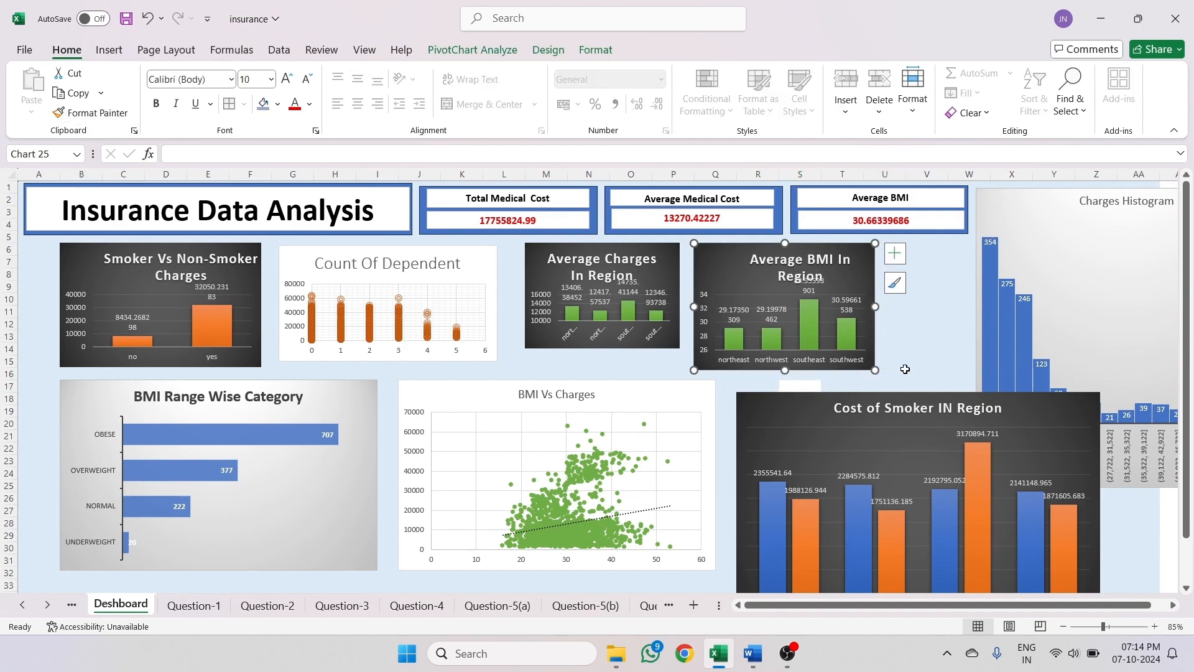
- Restore the light-blue background of cell S17 by applying the formatting of cell W15 with Format Painter
{"action": "left_click", "coordinate": [962, 361]}
{"action": "left_click", "coordinate": [91, 112]}
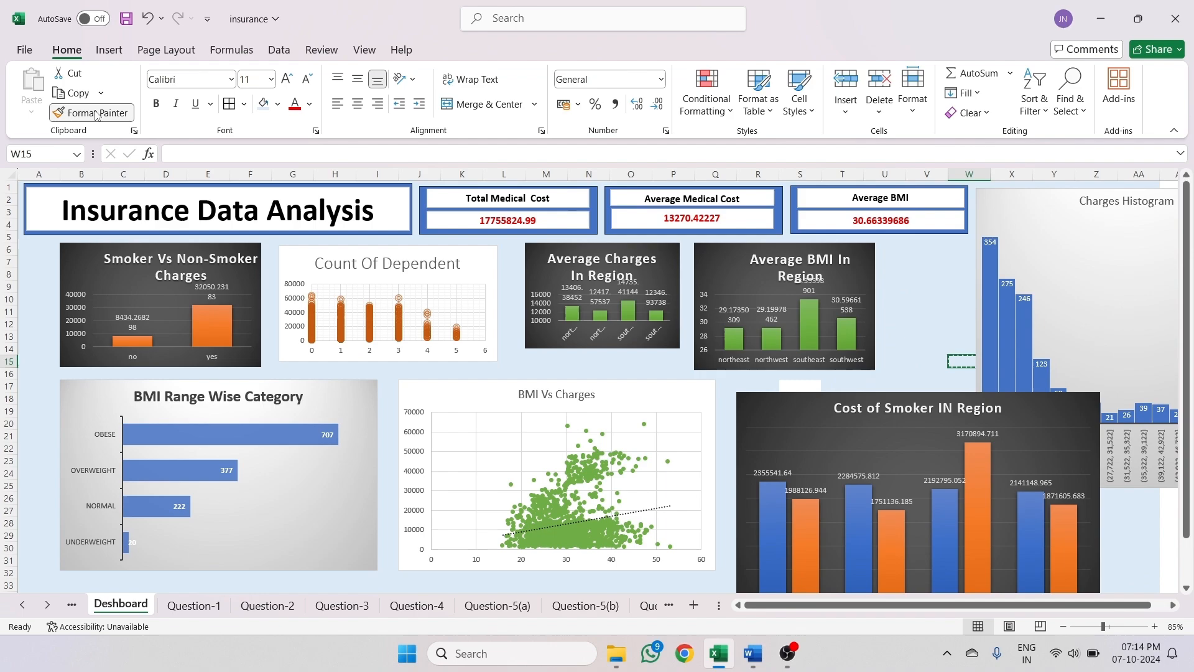
{"action": "left_click", "coordinate": [802, 386]}
{"action": "left_click", "coordinate": [885, 386]}
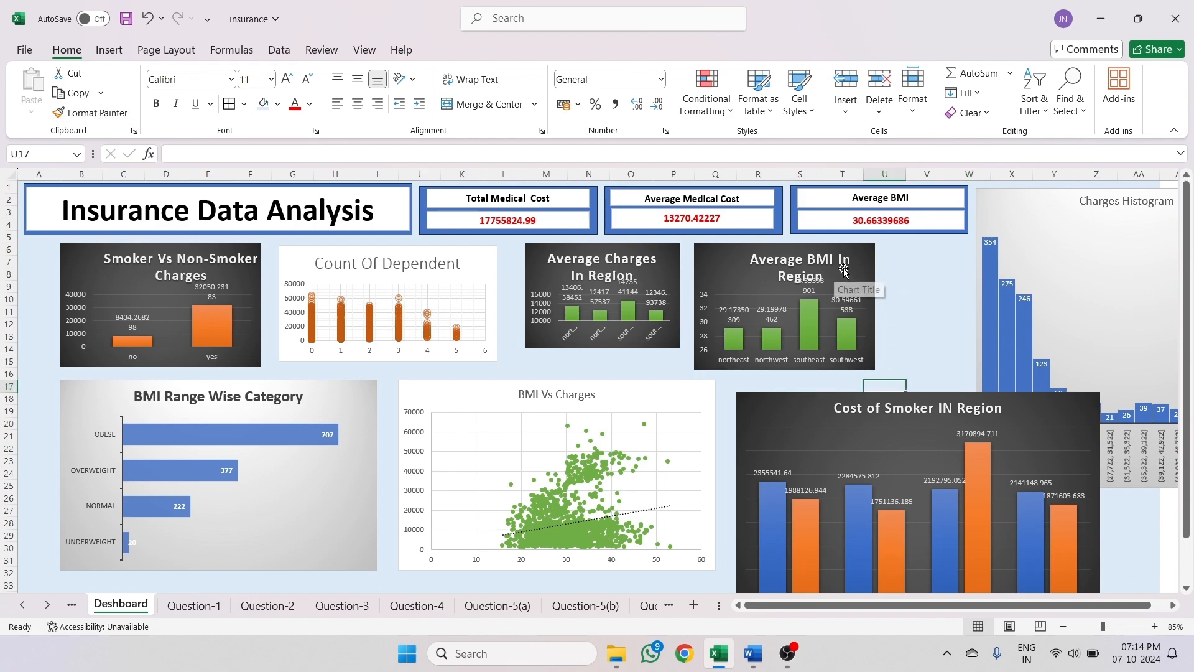